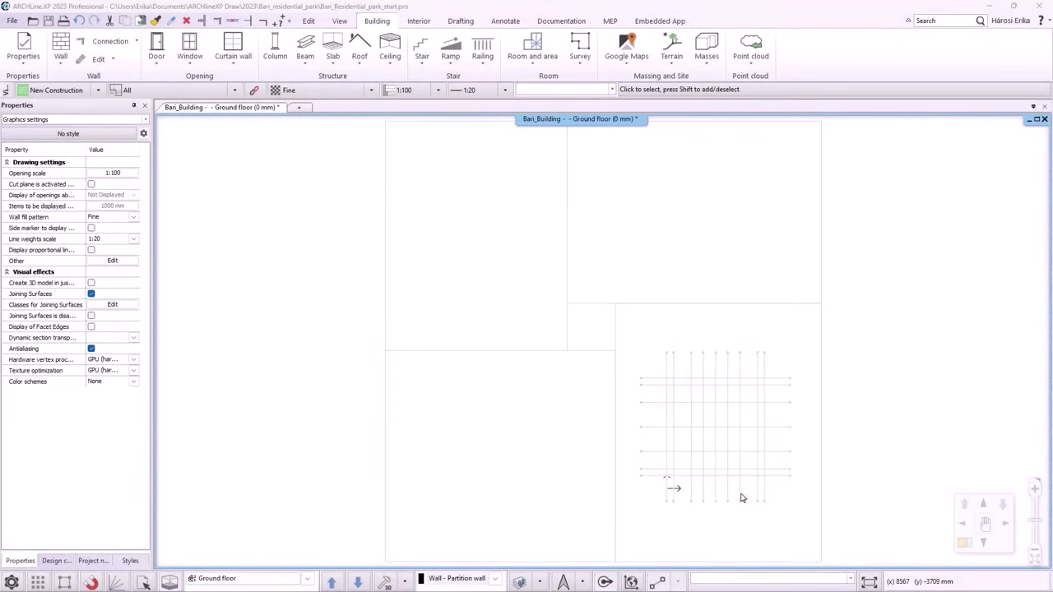
- Review and accept the horizontal and vertical spacings in the grid line settings
scroll(724, 439, "up", 3)
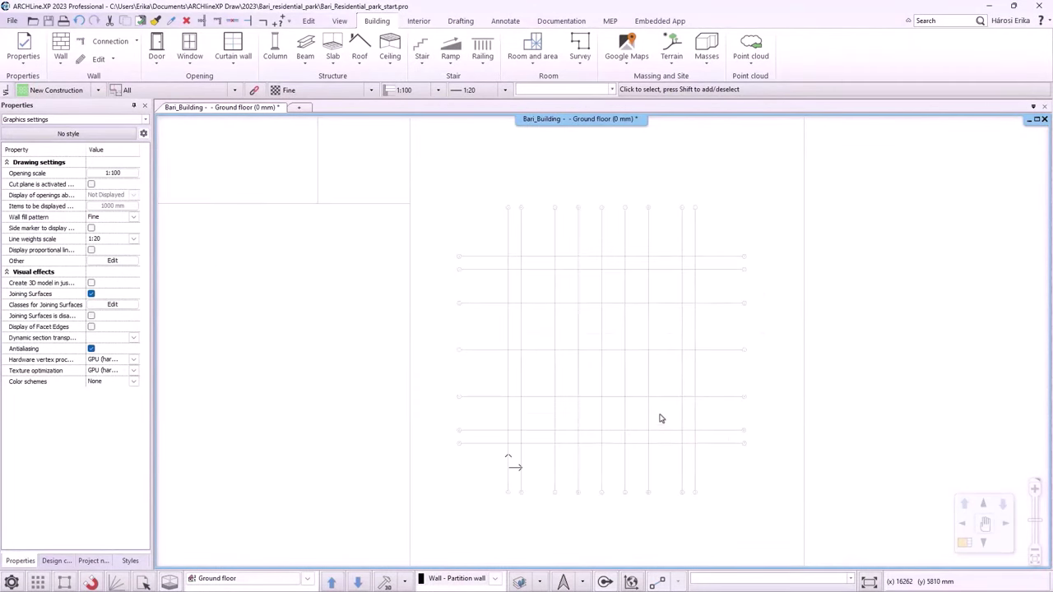
left_click(461, 21)
left_click(23, 67)
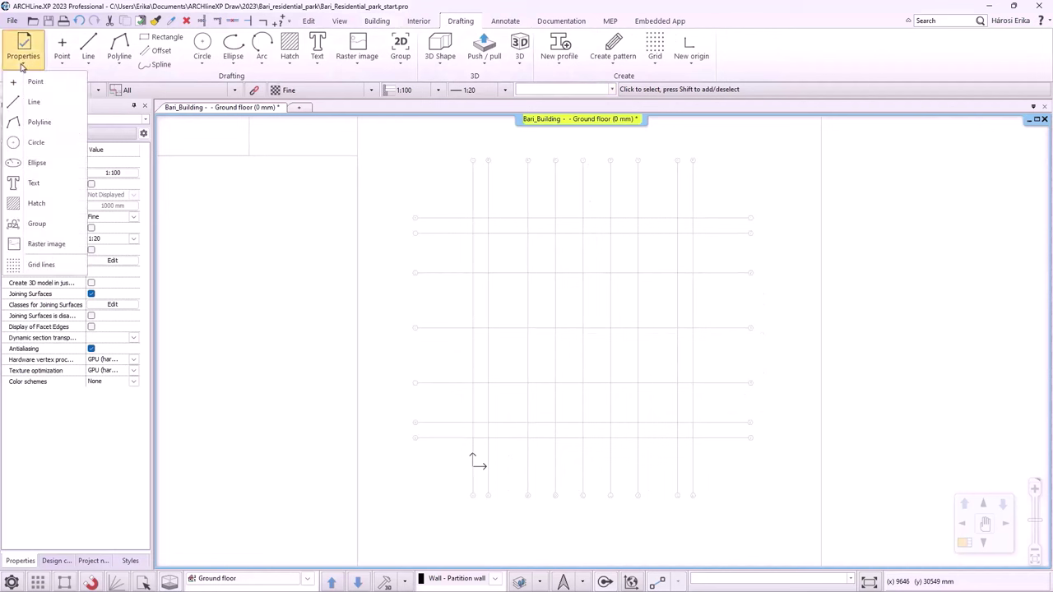
left_click(33, 264)
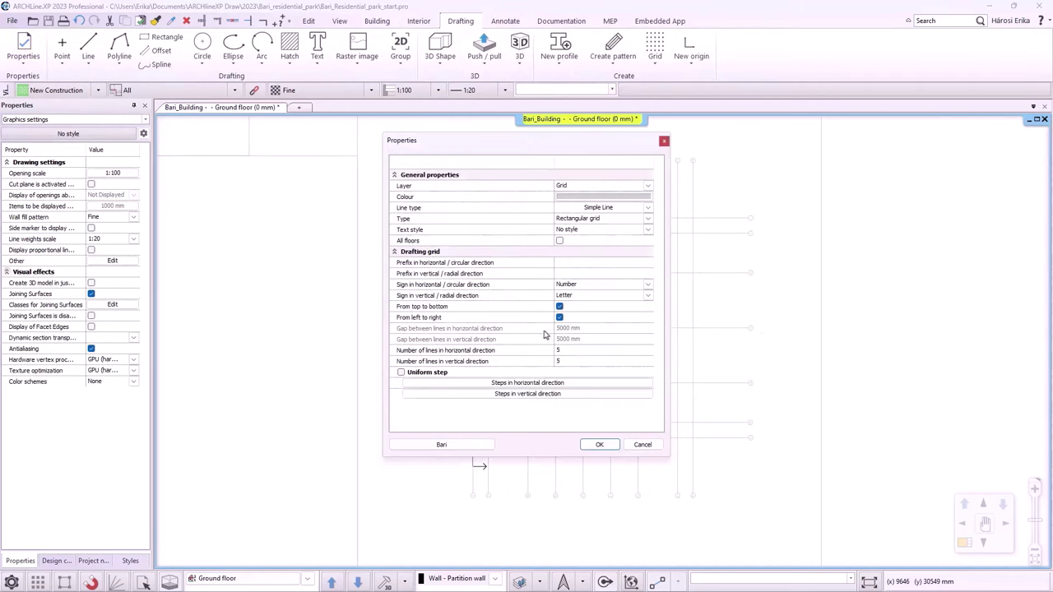
left_click(530, 383)
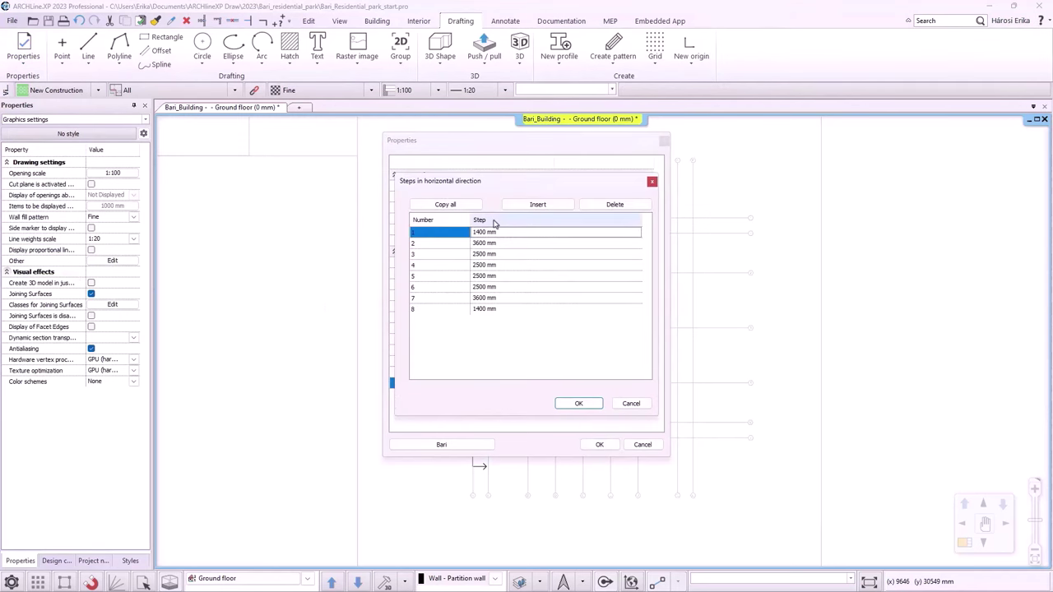
left_click(579, 403)
left_click(541, 393)
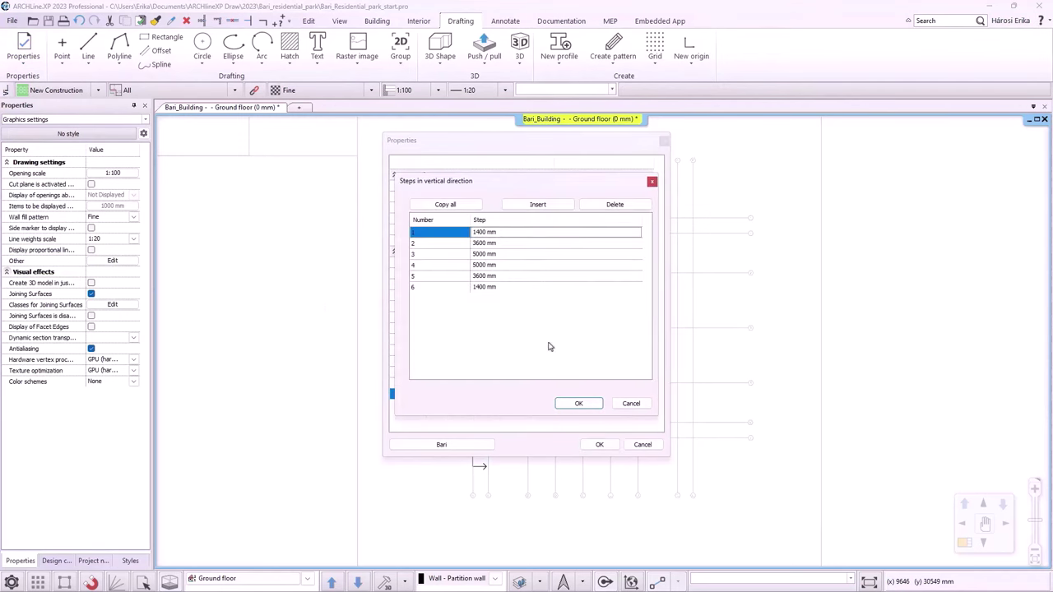
left_click(578, 403)
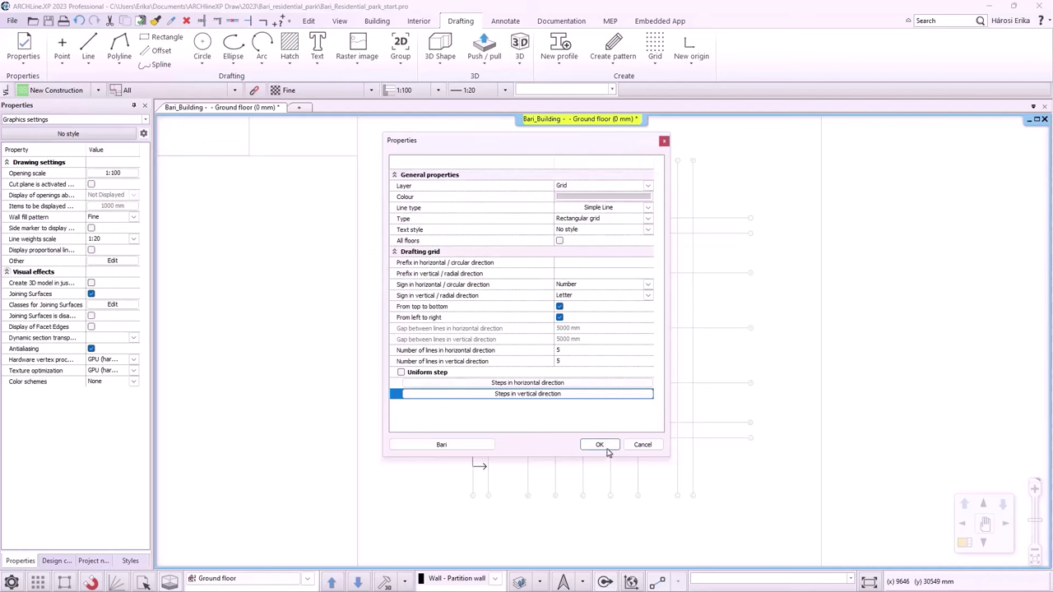
left_click(600, 445)
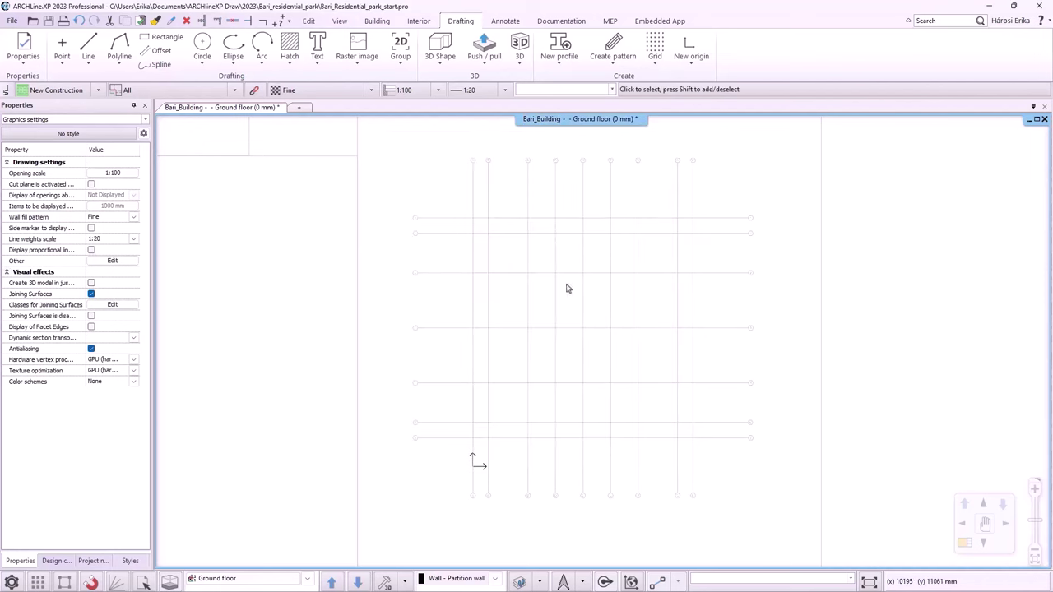
- Start a wall using the composit brick 300+100 wide style
left_click(377, 20)
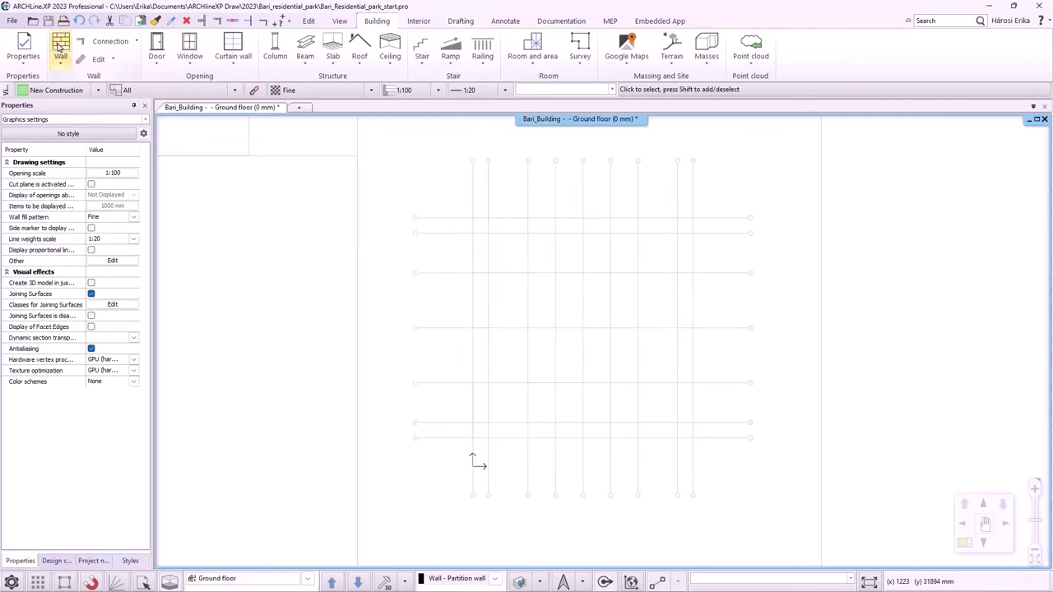
left_click(60, 49)
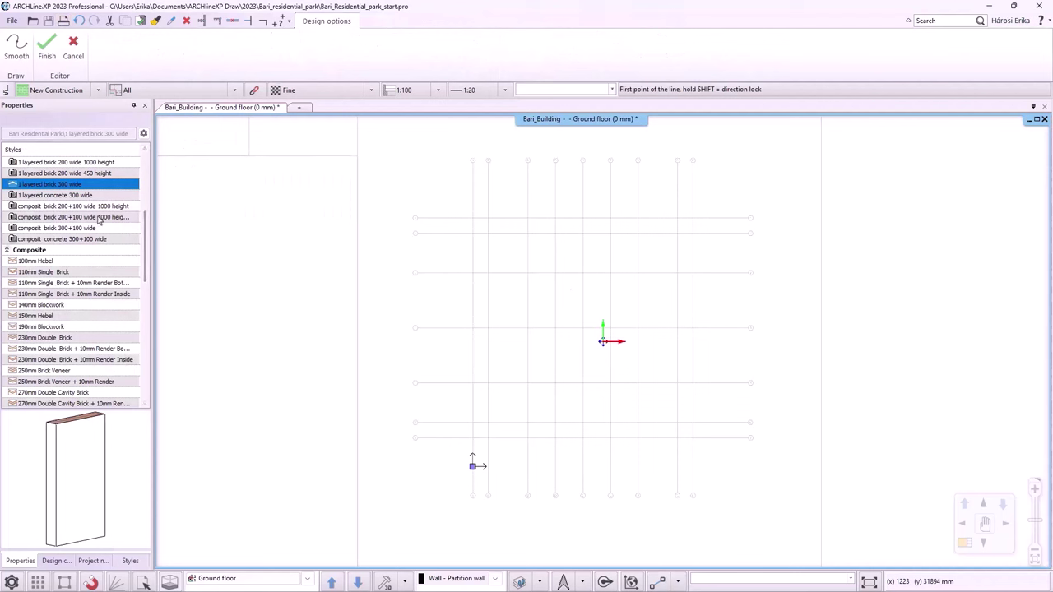
left_click(96, 404)
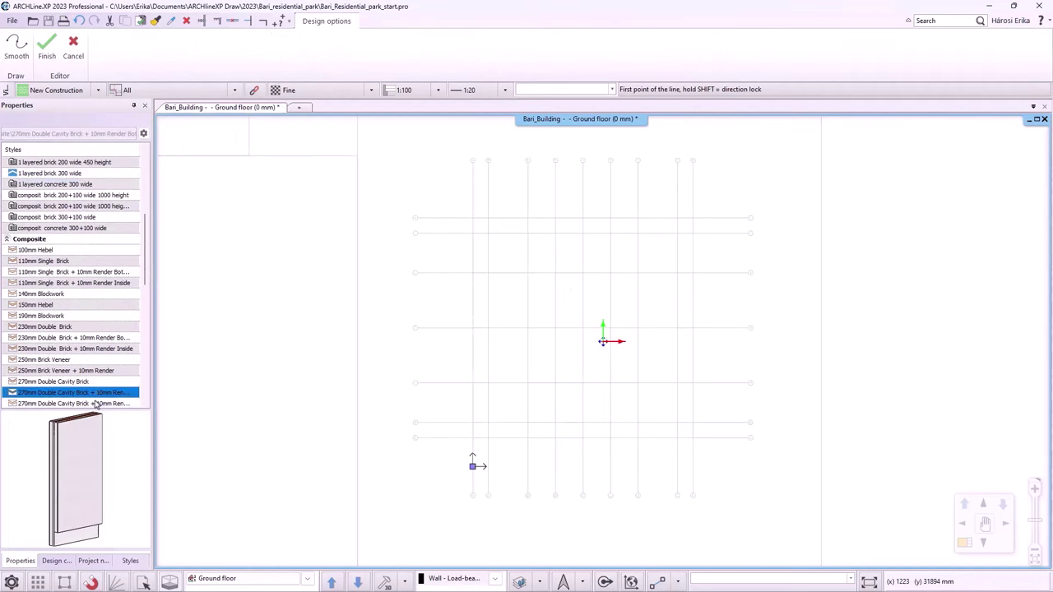
left_click(122, 404)
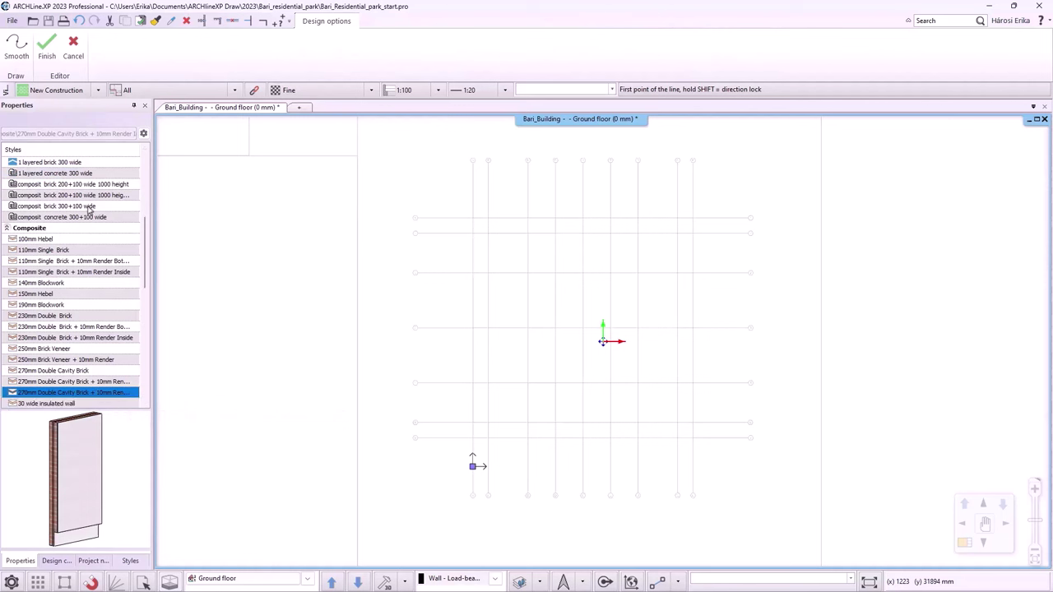
left_click(89, 207)
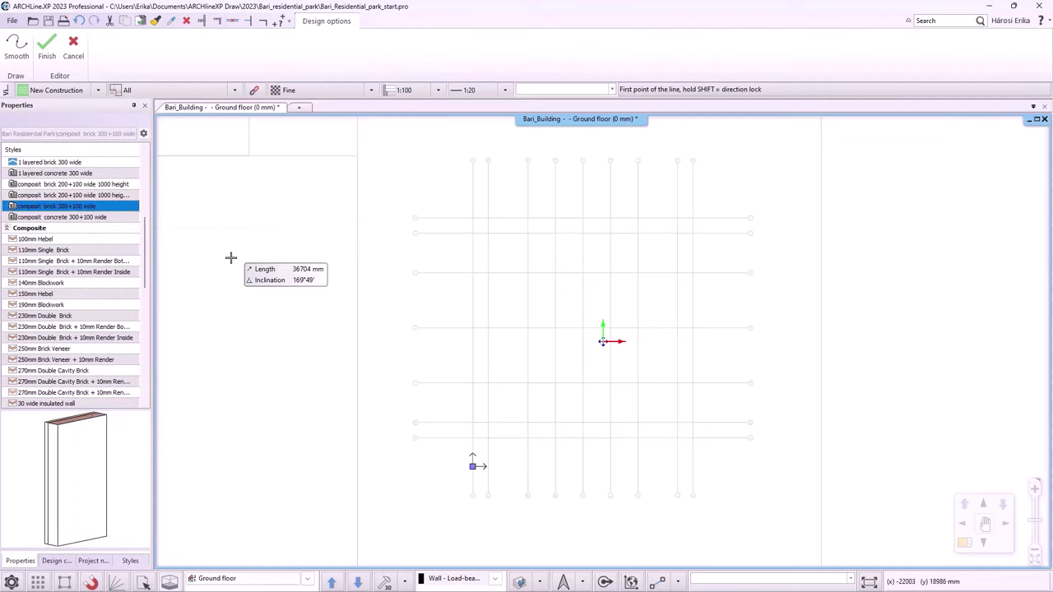
- Draw the bottom and east walls: 5000, 1400 down, 10000, 1400 up, 3600, then 8600 mm
left_click(472, 423)
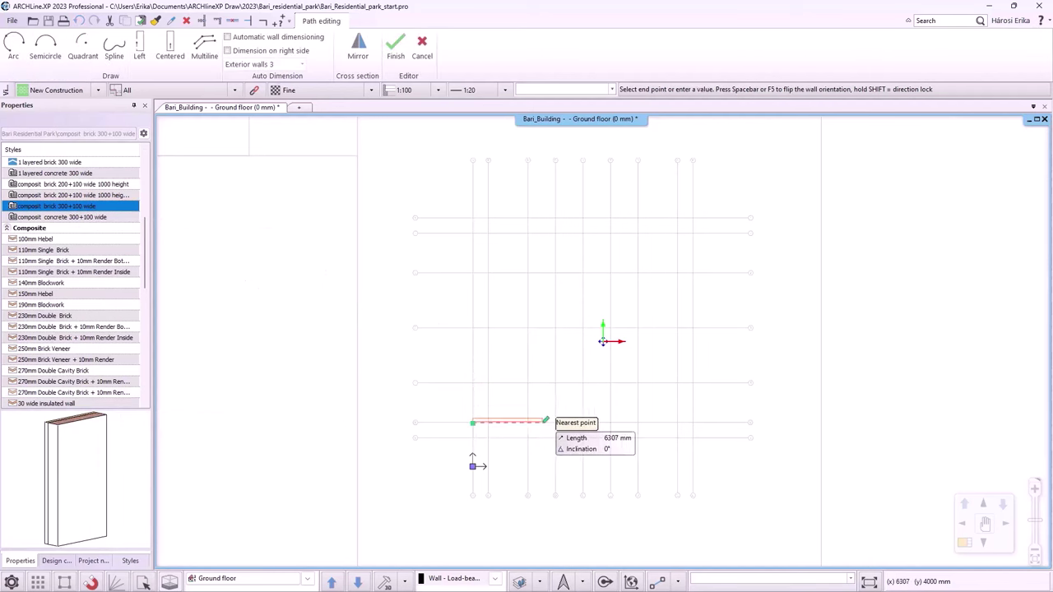
scroll(580, 414, "up", 3)
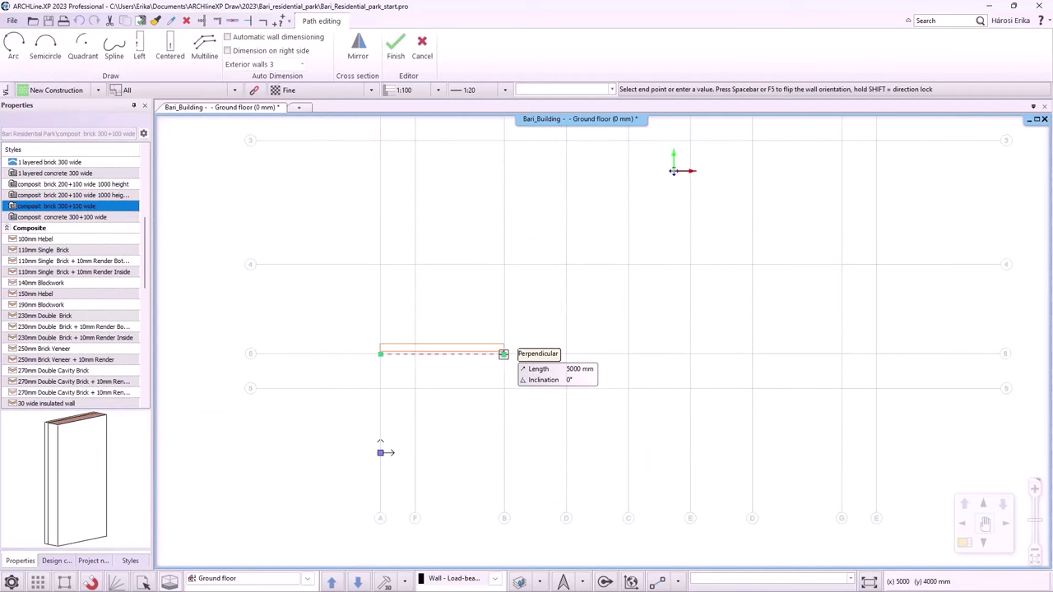
left_click(503, 354)
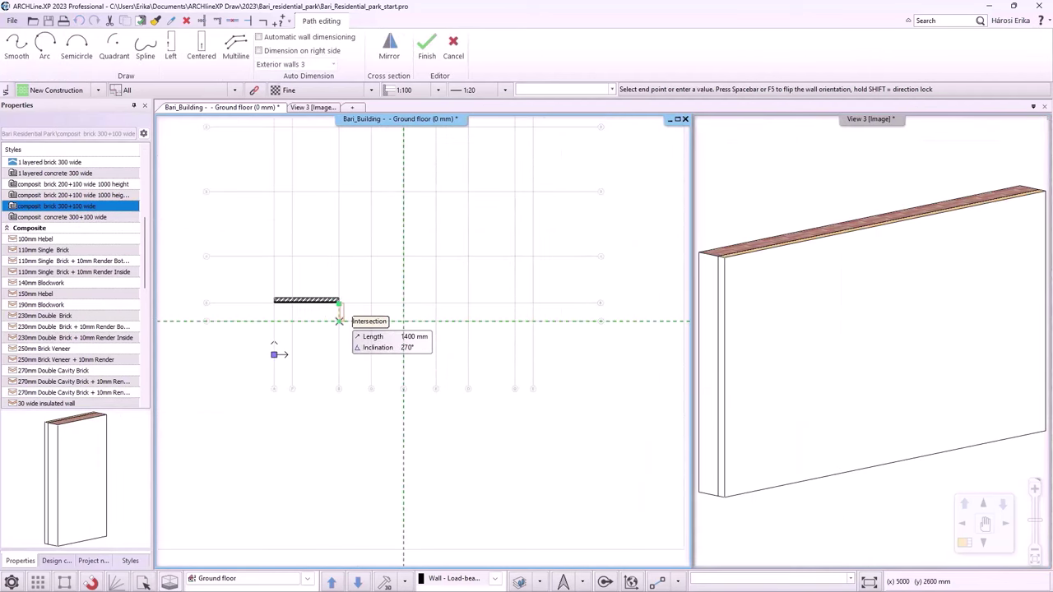
left_click(340, 320)
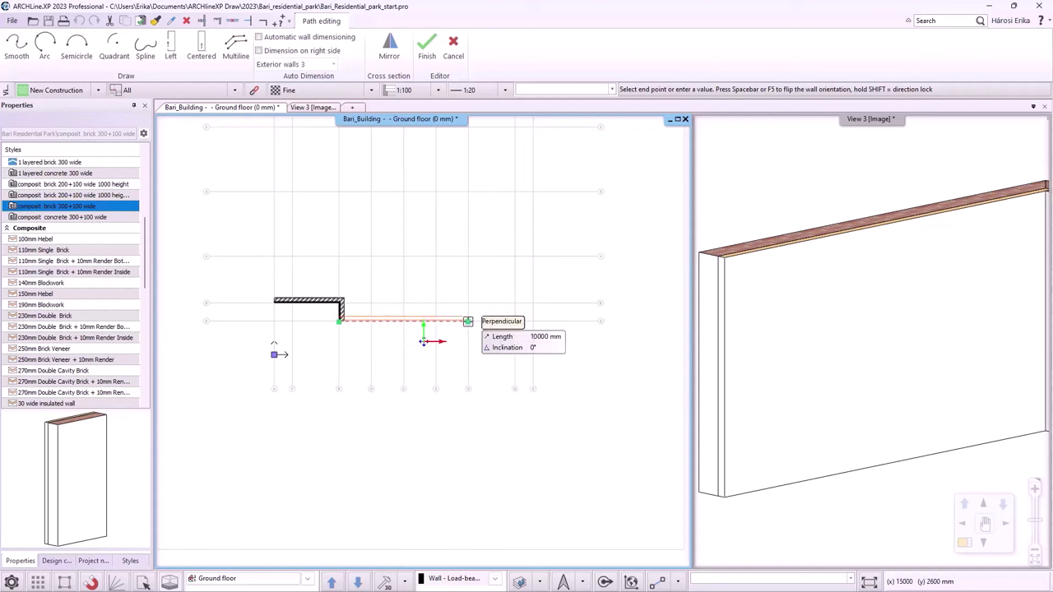
left_click(467, 317)
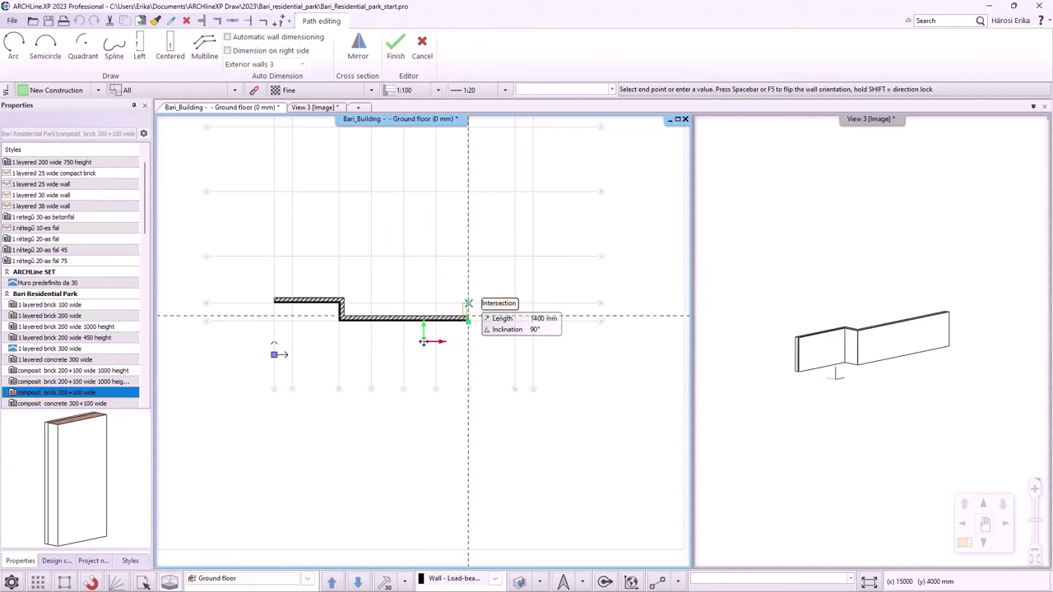
left_click(468, 303)
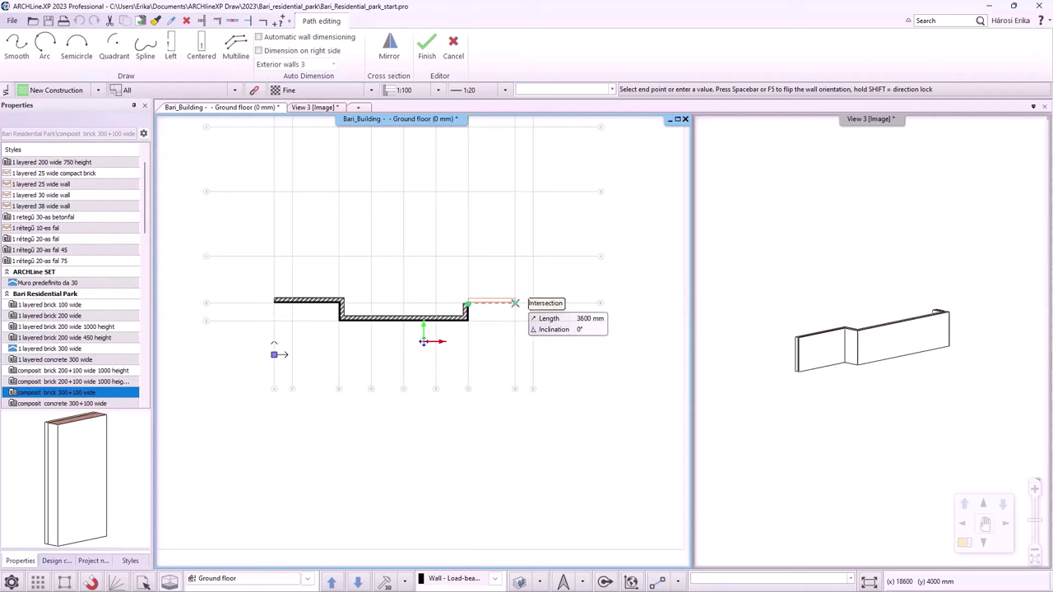
left_click(533, 301)
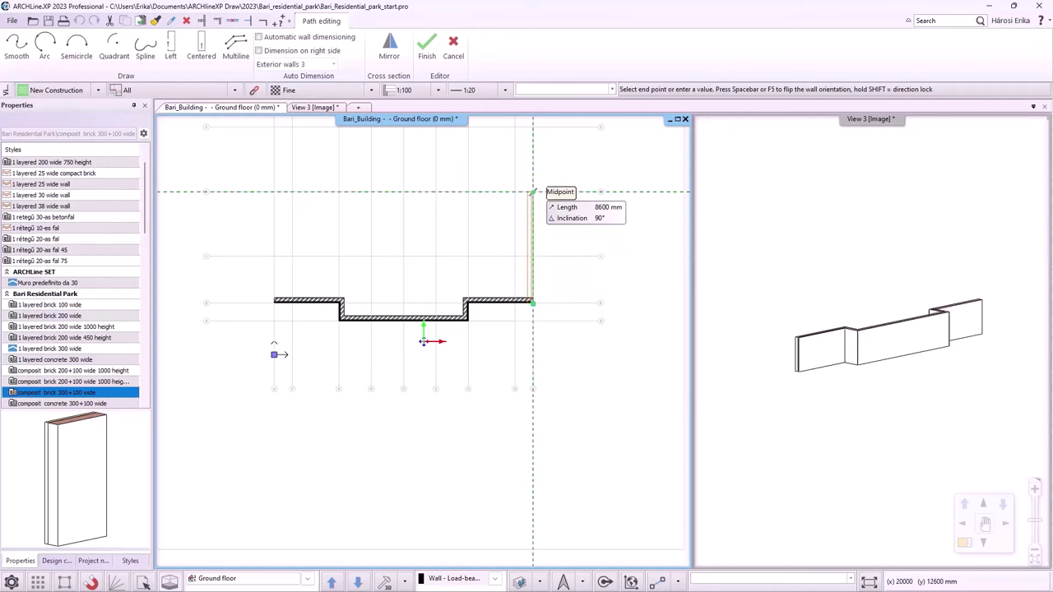
left_click(533, 192)
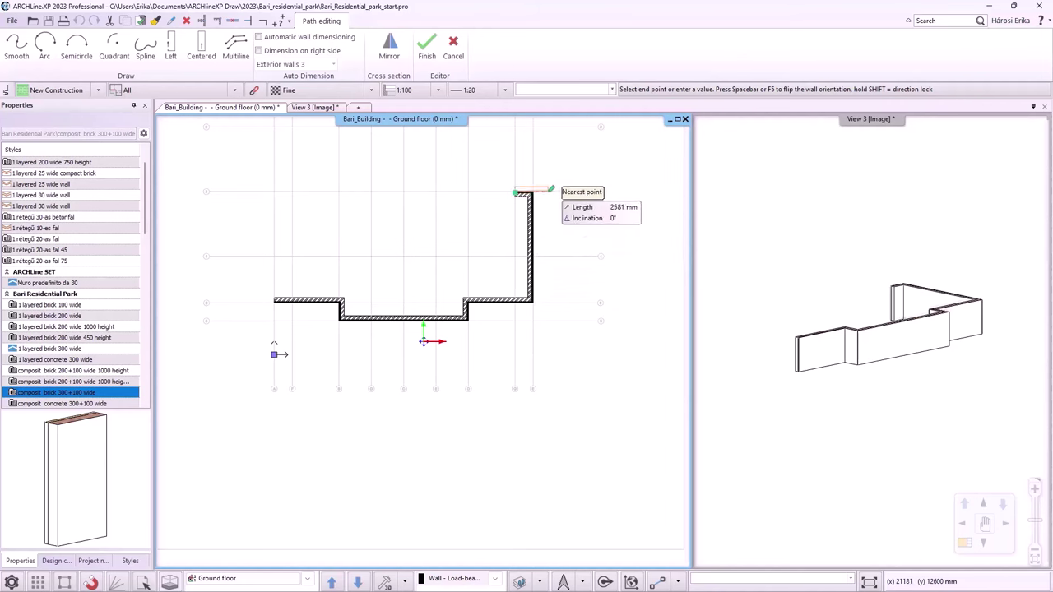
- Draw the top wall with its 1400 mm notch and the west wall, closing at the start point
scroll(534, 177, "down", 2)
scroll(441, 255, "up", 3)
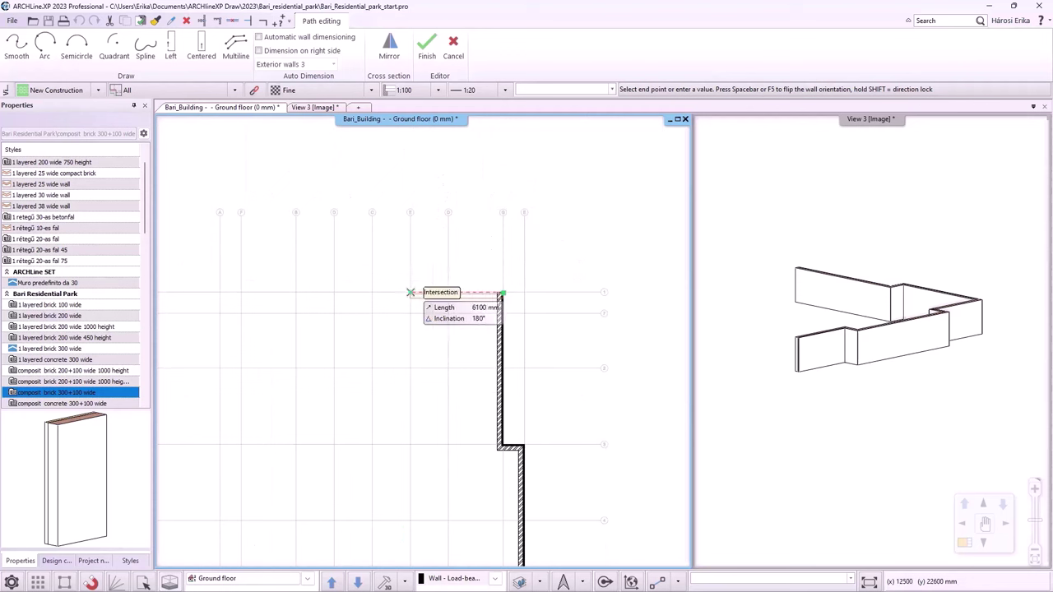
left_click(410, 293)
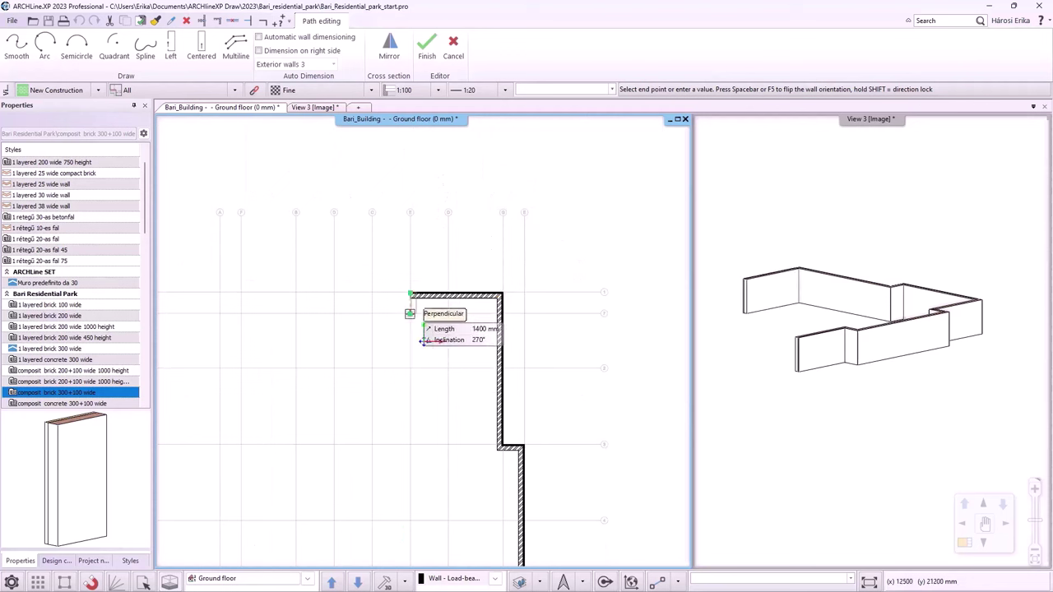
left_click(422, 333)
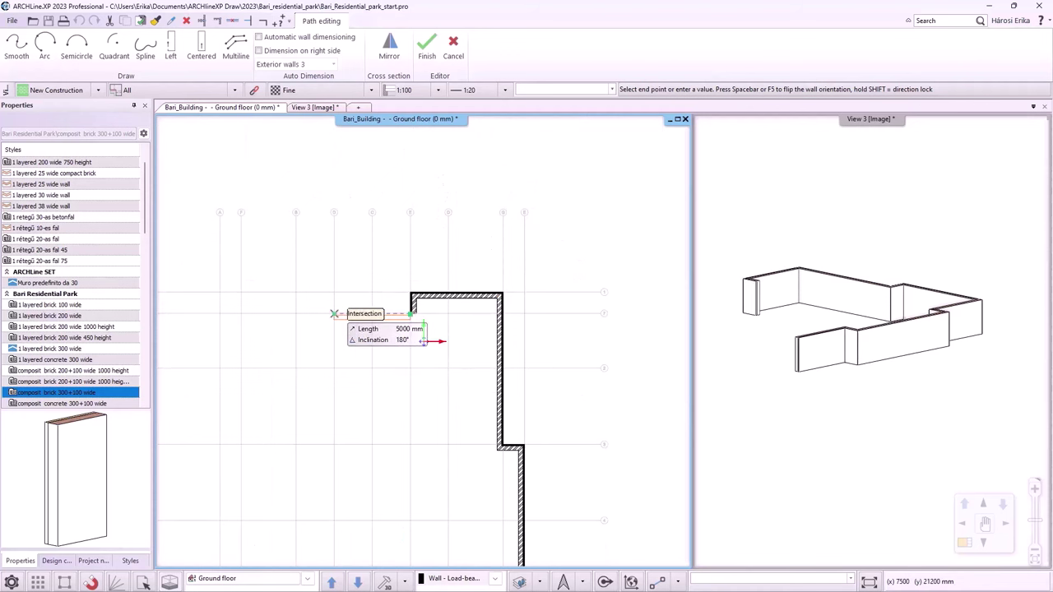
left_click(333, 314)
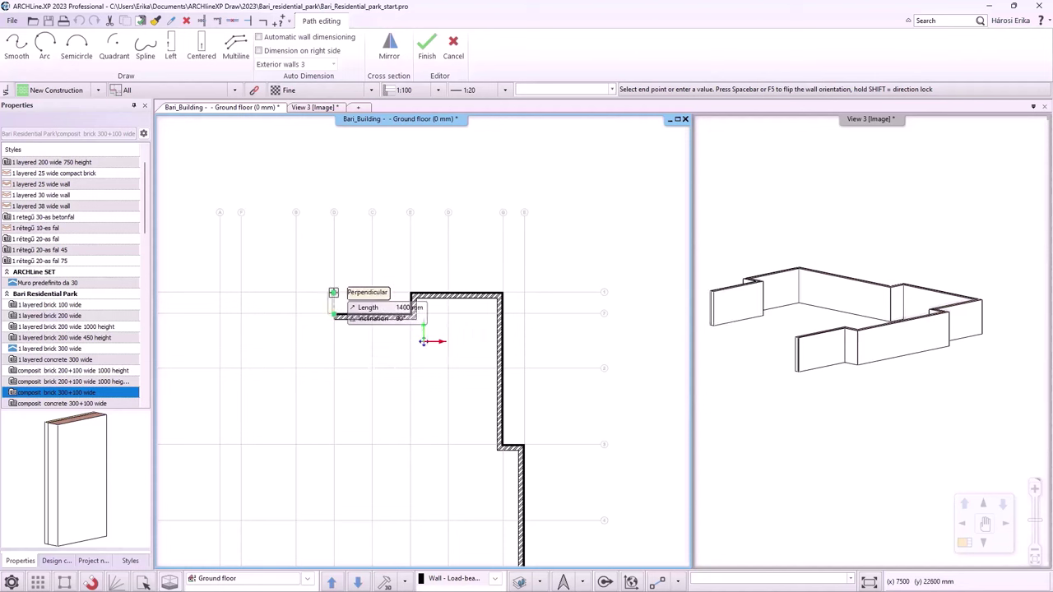
left_click(339, 292)
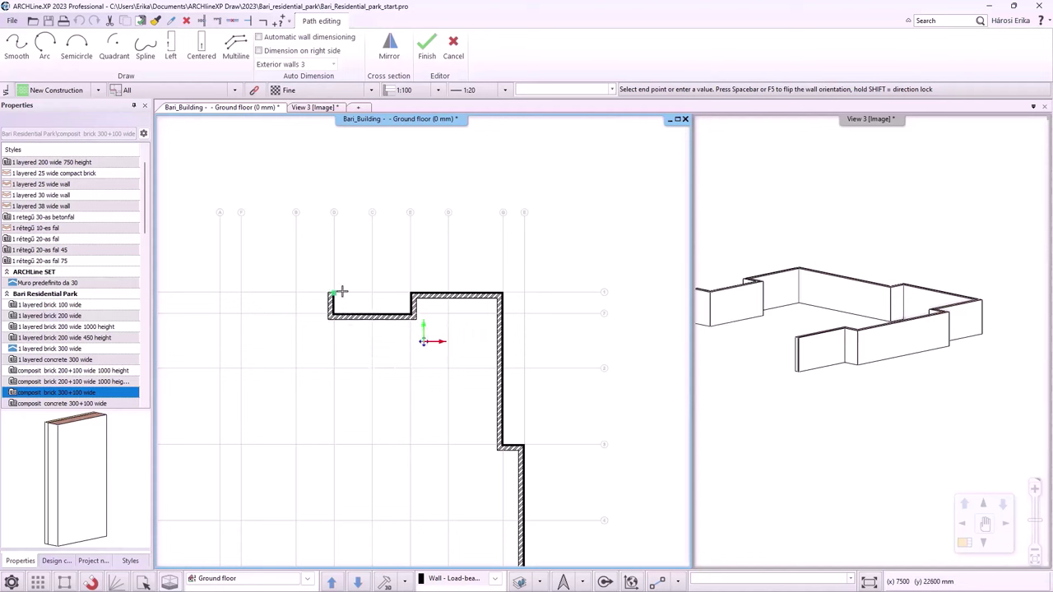
left_click(241, 294)
scroll(420, 341, "down", 2)
left_click(312, 406)
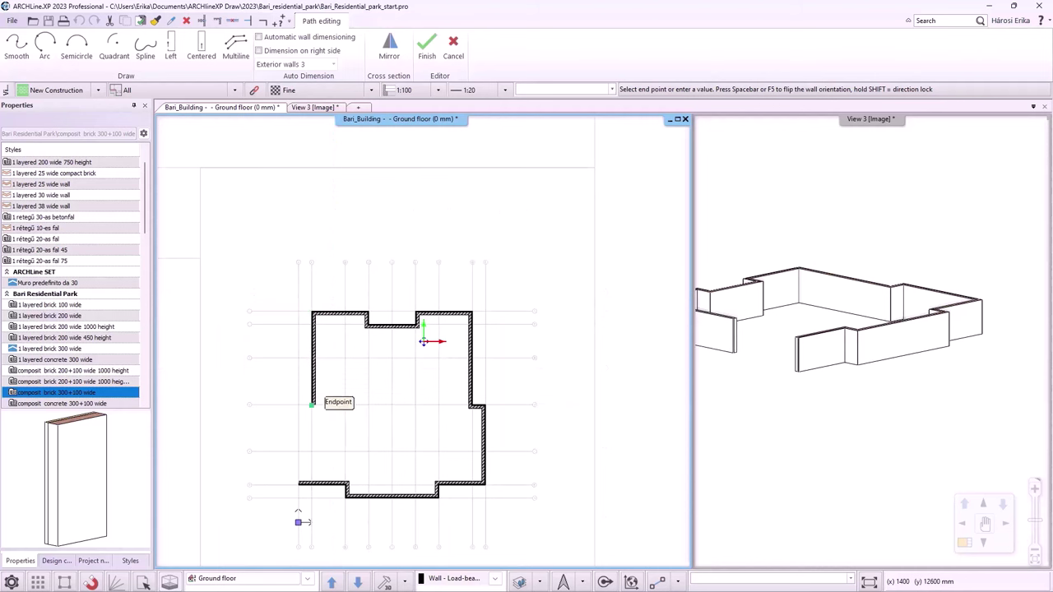
left_click(299, 405)
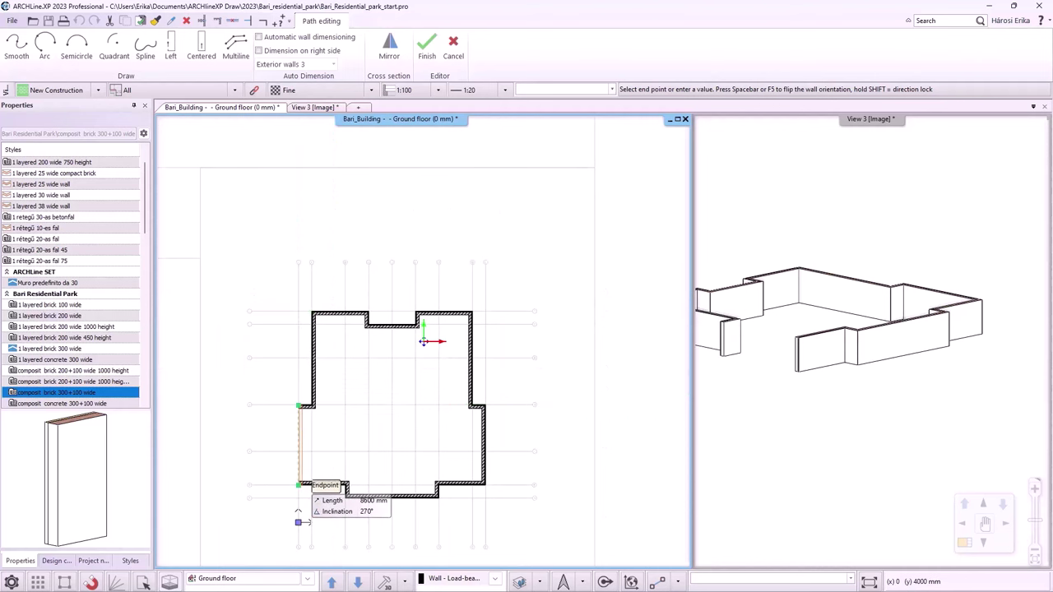
left_click(298, 485)
- Draw a centred 1 layered brick 300 wide cross wall from the inner left corner to the right outer wall
key("Escape")
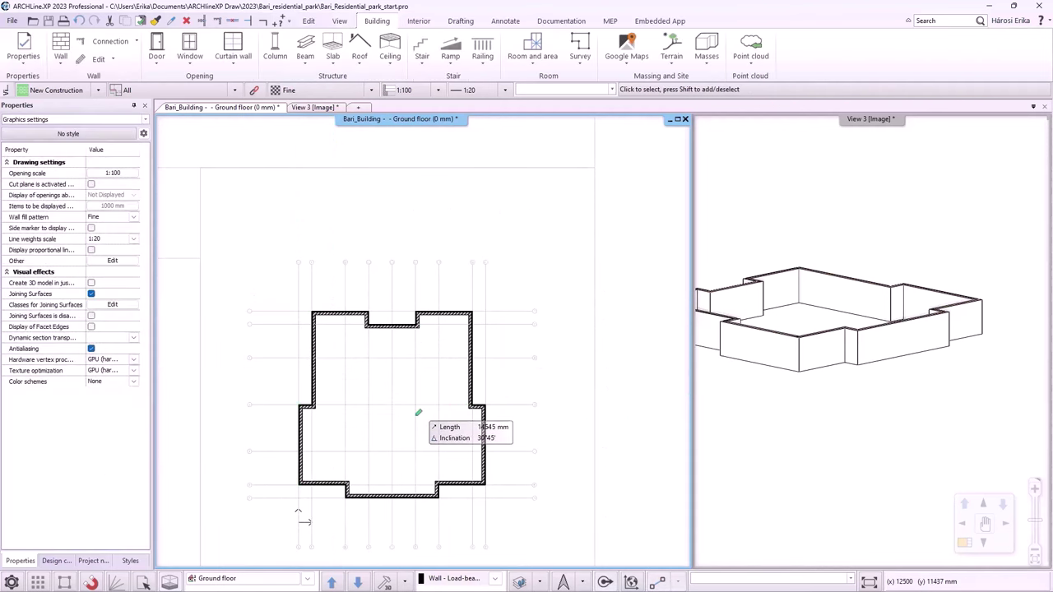
middle_click_drag(418, 414, 465, 376)
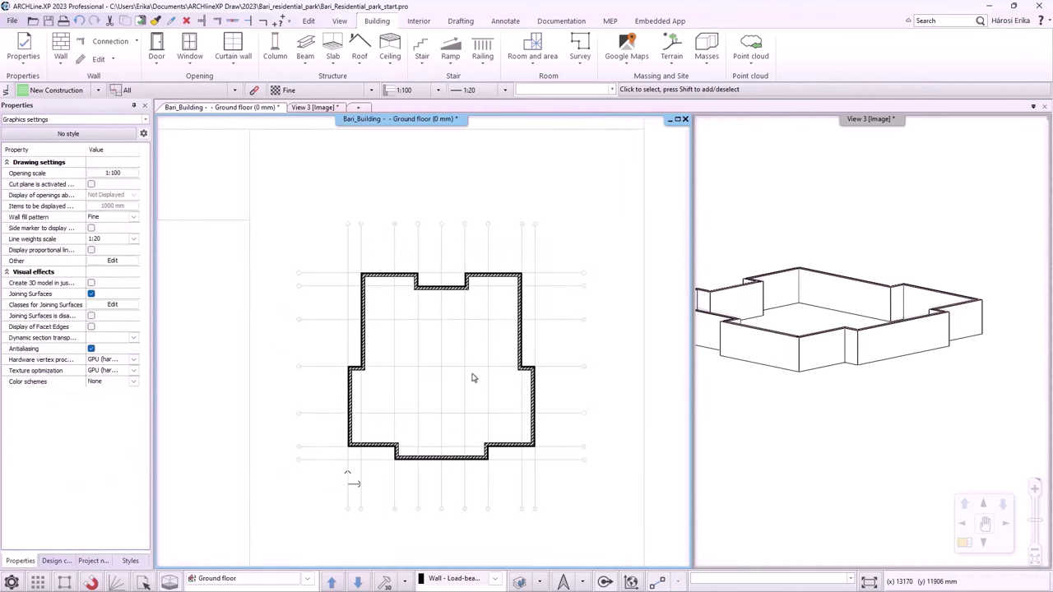
scroll(473, 378, "up", 2)
left_click(60, 46)
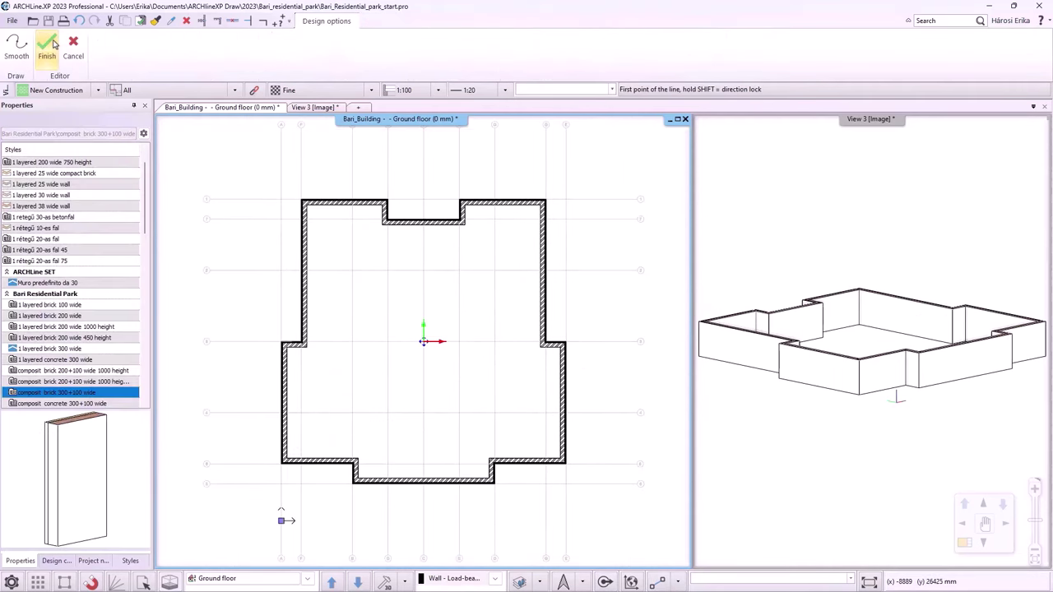
scroll(65, 306, "down", 3)
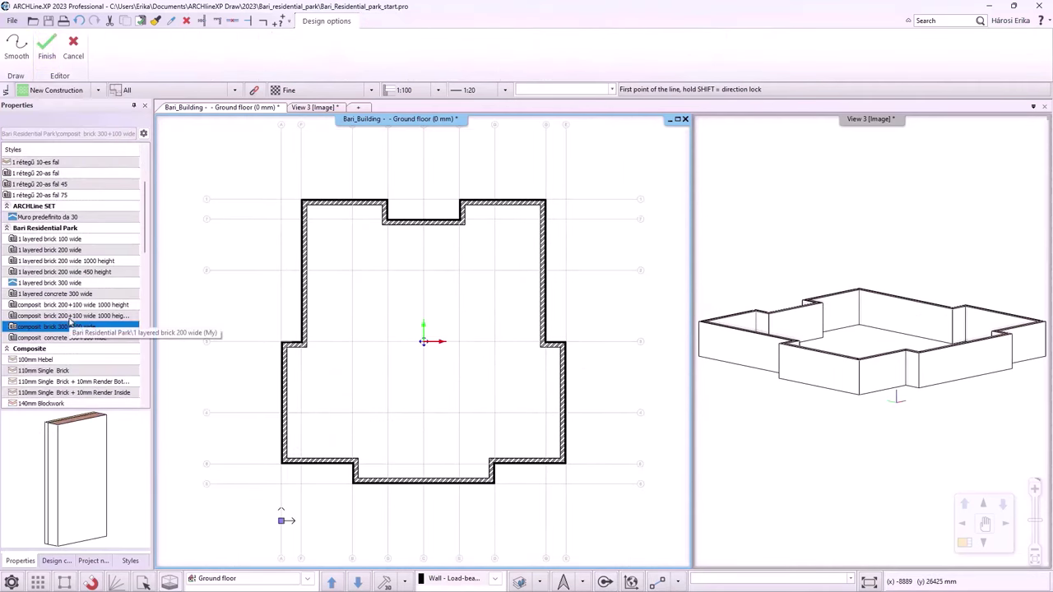
left_click(72, 251)
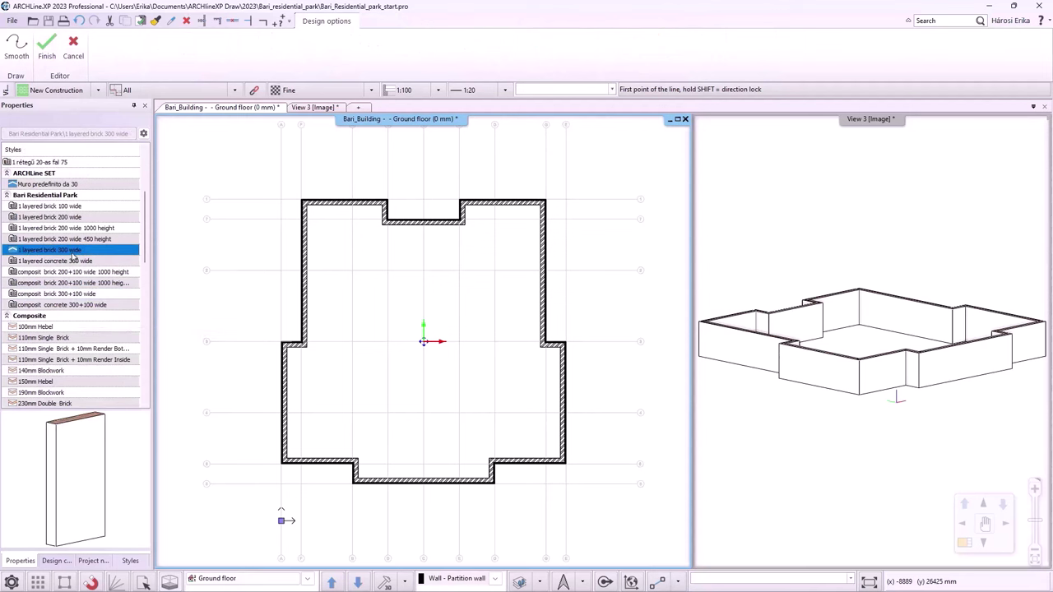
scroll(330, 340, "up", 2)
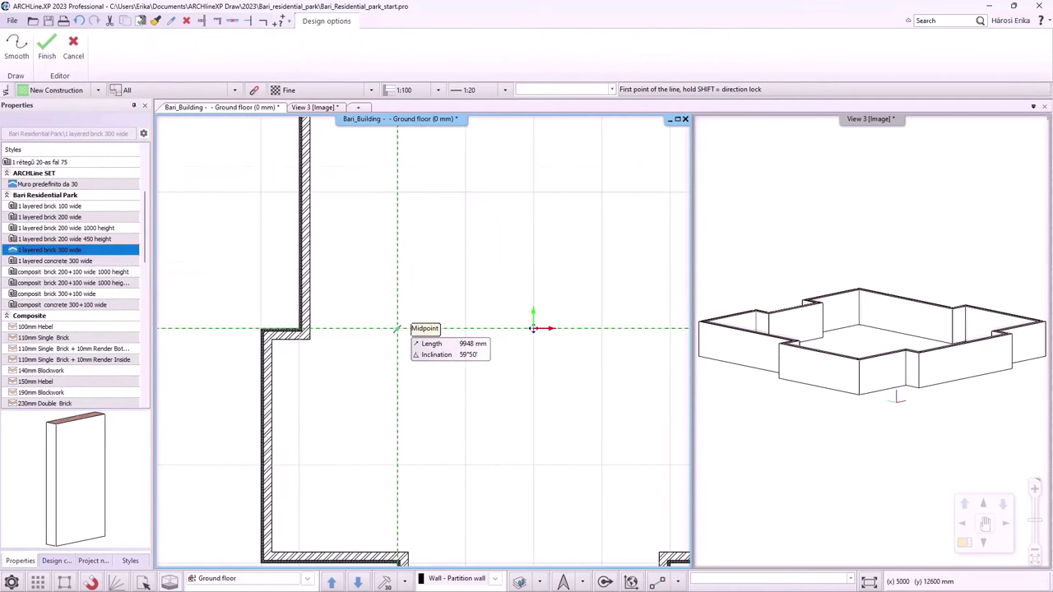
left_click(309, 339)
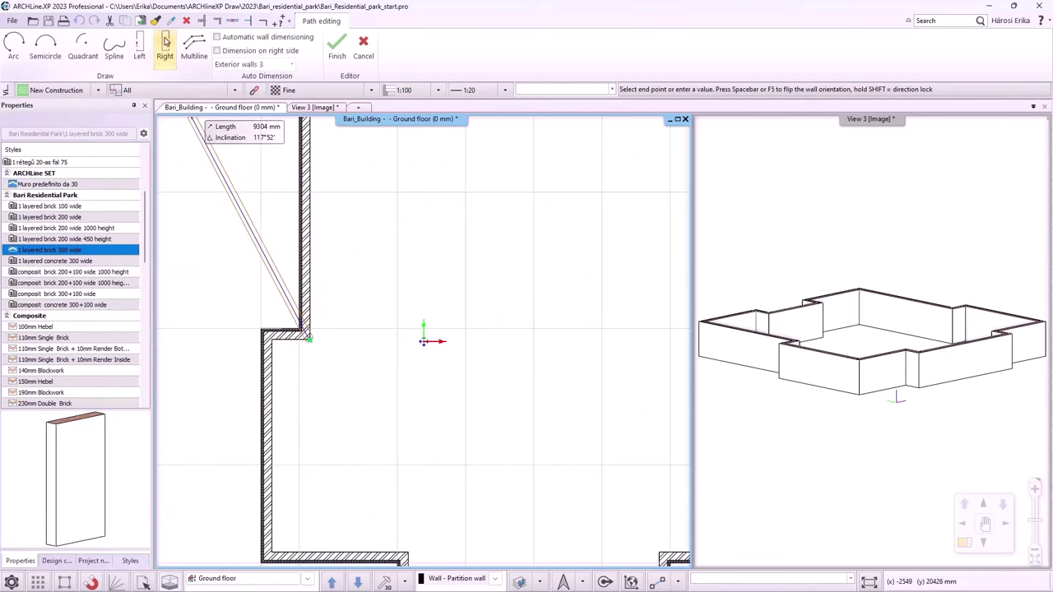
left_click(165, 45)
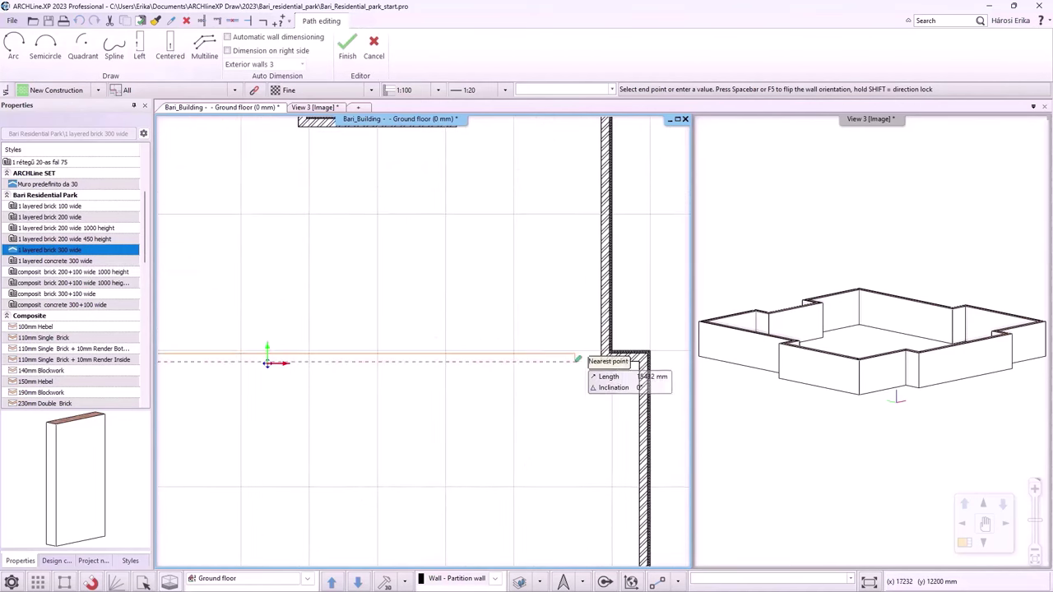
left_click(602, 361)
- Draw an offset partition from the bottom wall up to the cross wall, splitting the lower half
scroll(567, 395, "down", 3)
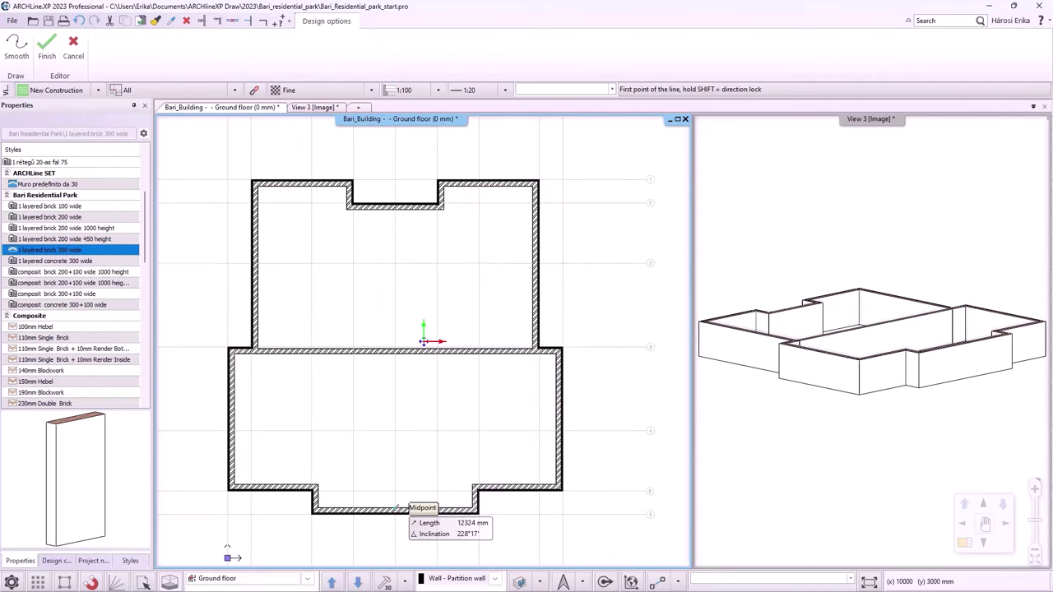
scroll(399, 484, "up", 1)
scroll(465, 395, "up", 3)
left_click(417, 381)
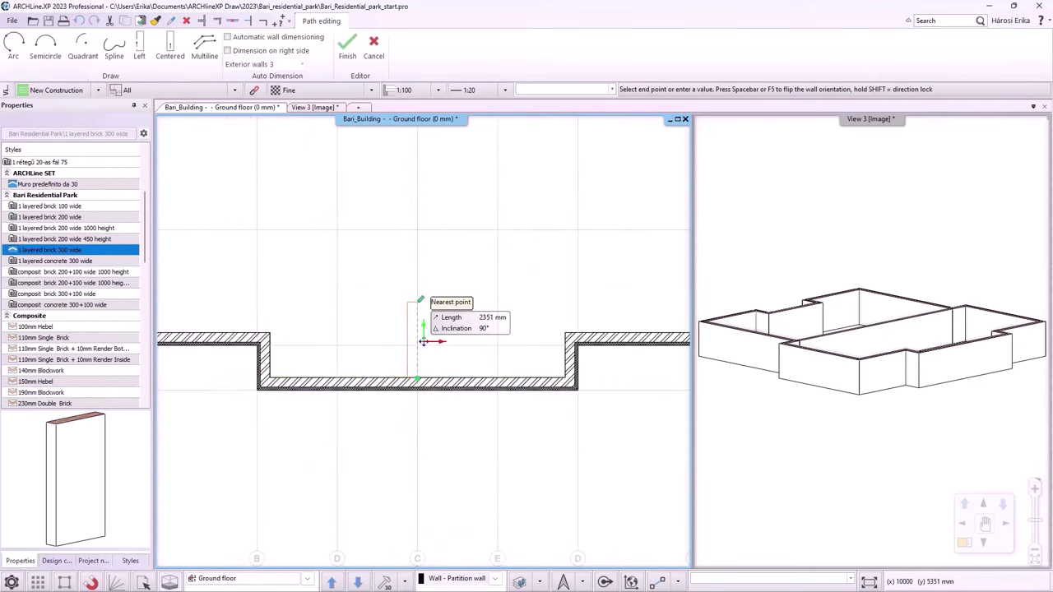
left_click(169, 43)
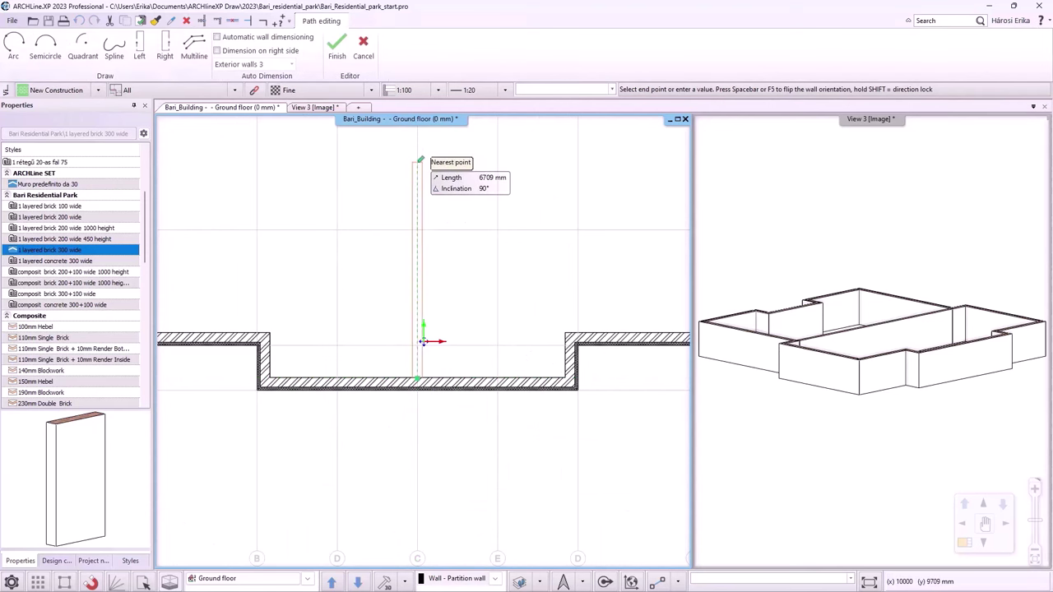
middle_click_drag(418, 165, 418, 280)
left_click(418, 214)
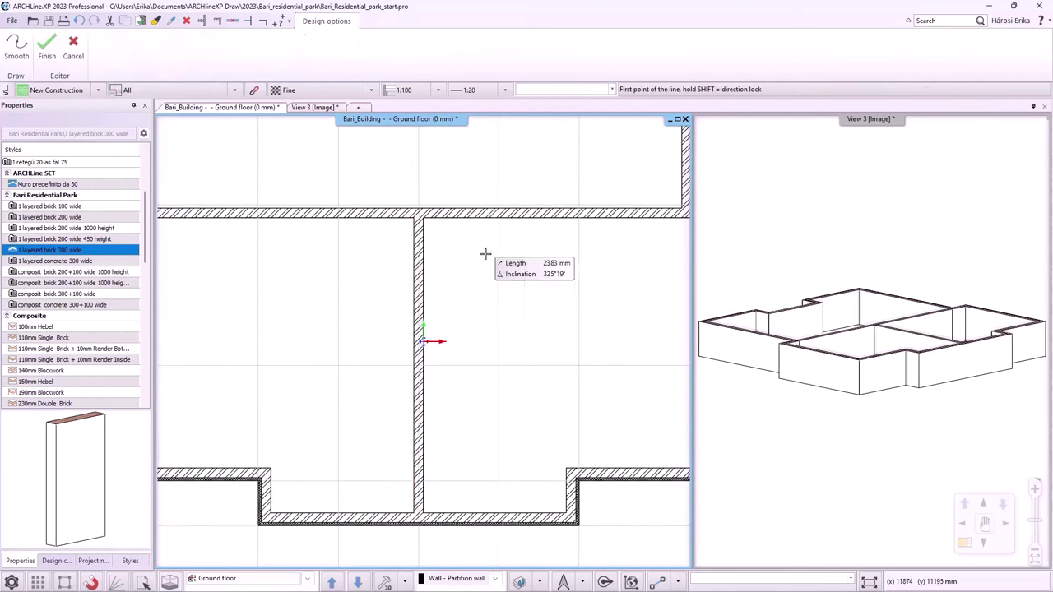
scroll(418, 447, "down", 3)
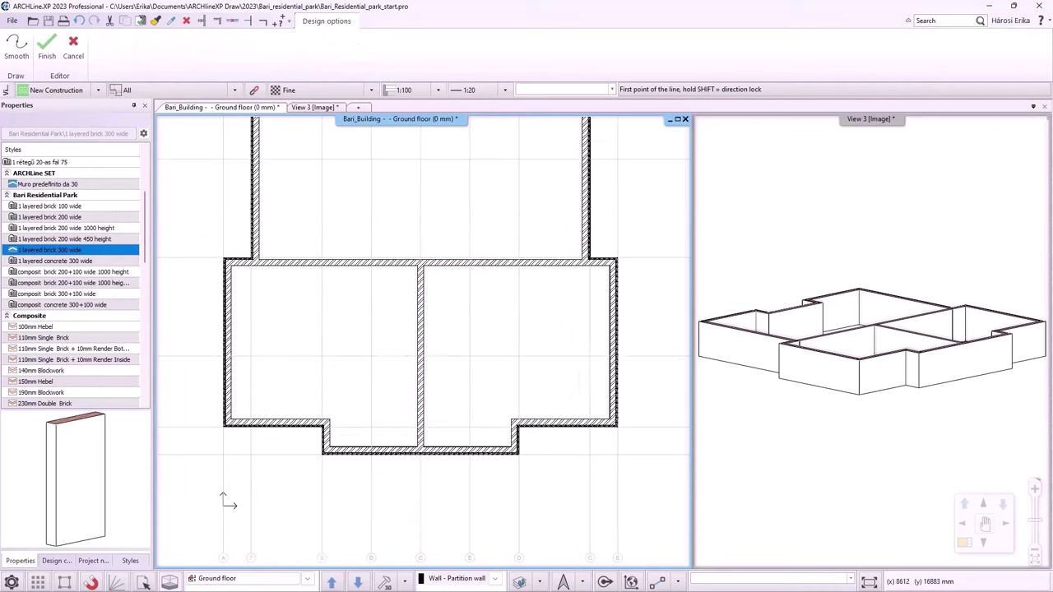
middle_click_drag(426, 450, 426, 489)
left_click(426, 489)
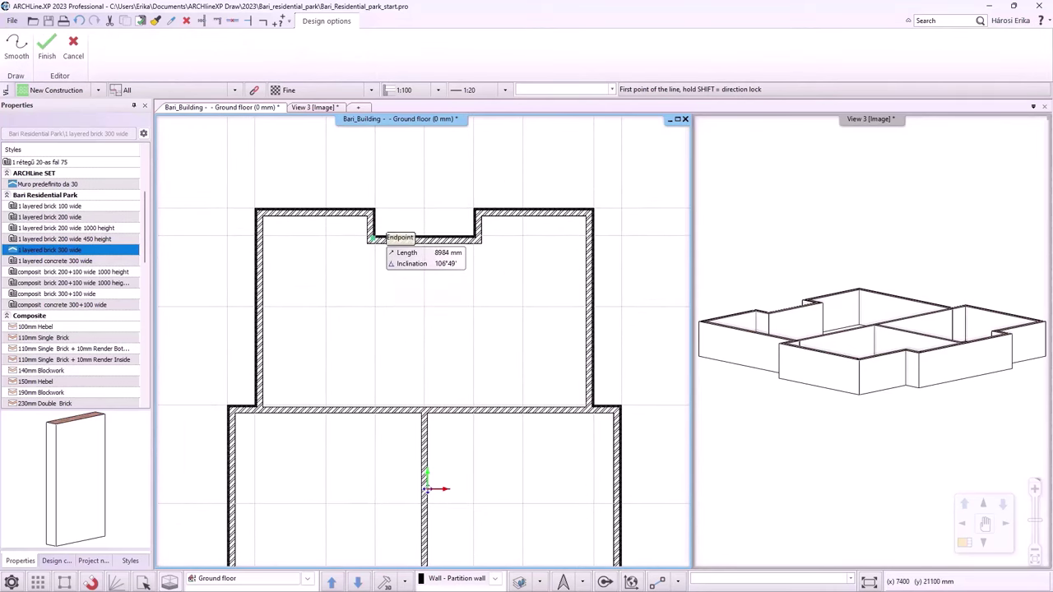
- Draw two partitions from the top notch's corners down to the cross wall, one centred, one flipped
left_click(371, 238)
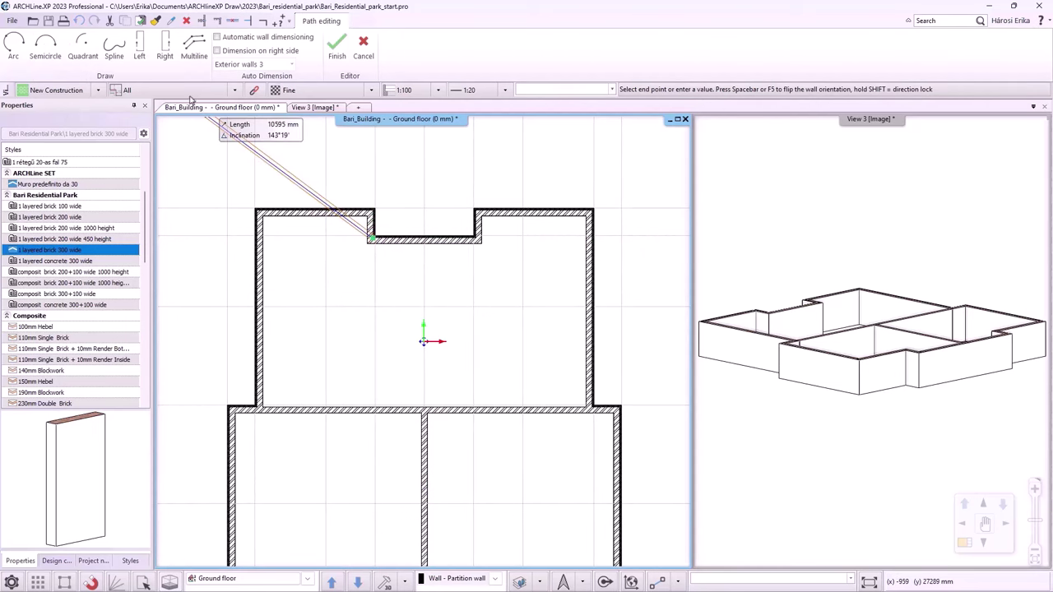
left_click(164, 45)
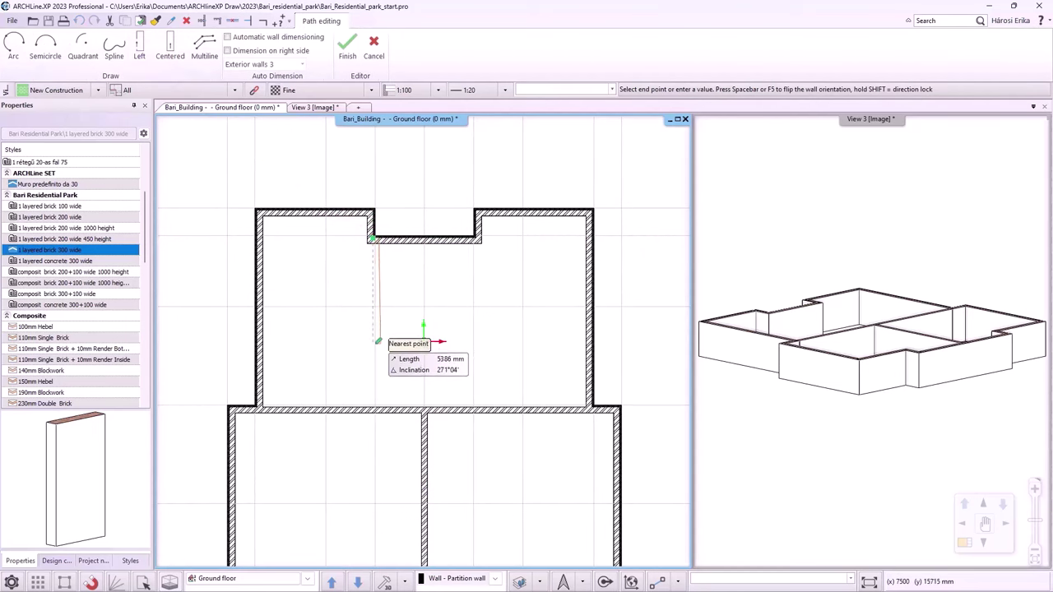
scroll(385, 407, "up", 1)
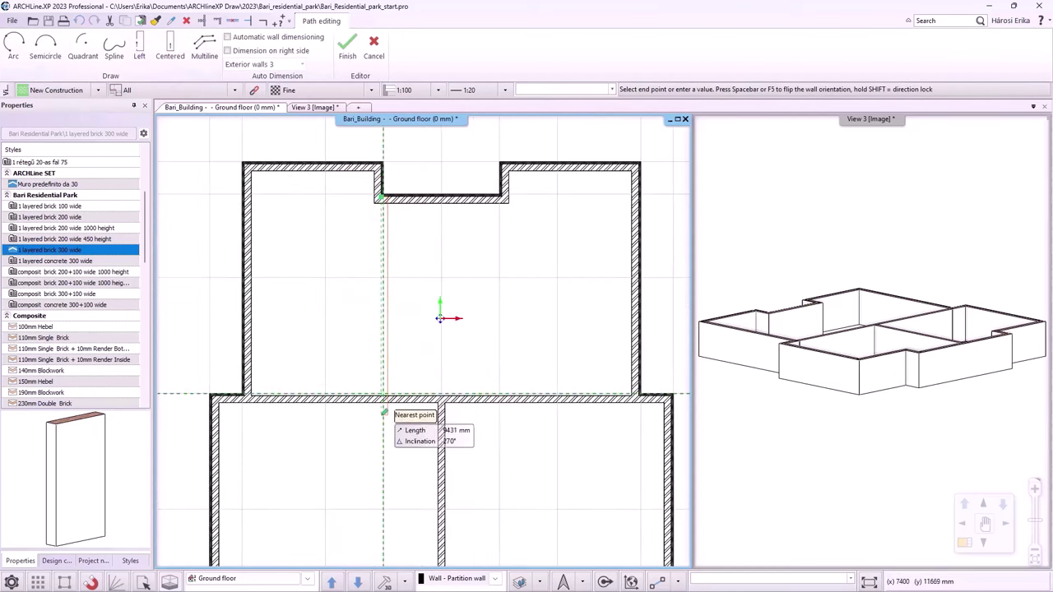
double_click(383, 394)
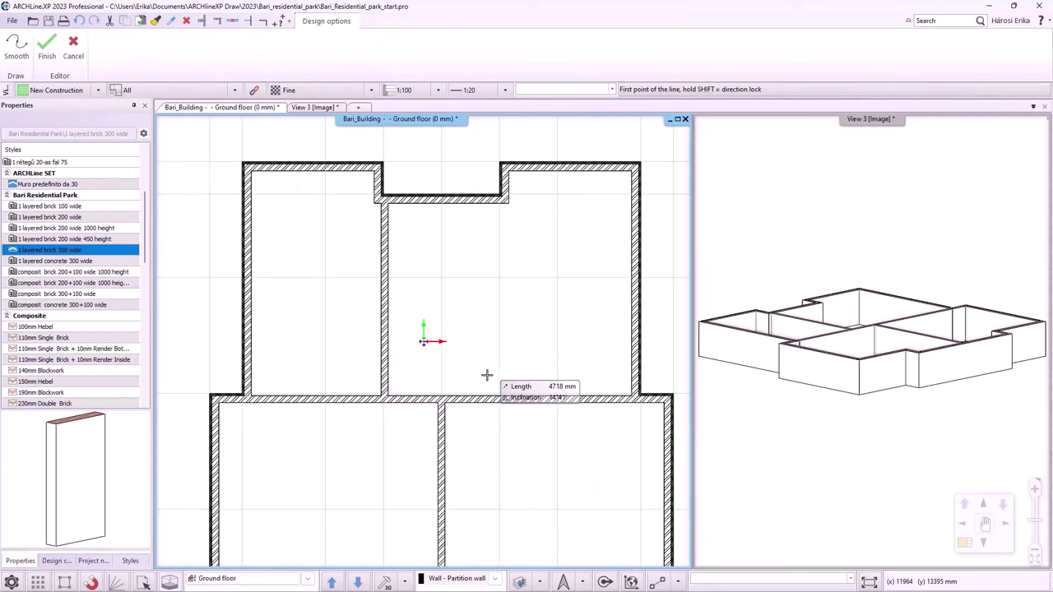
left_click(502, 199)
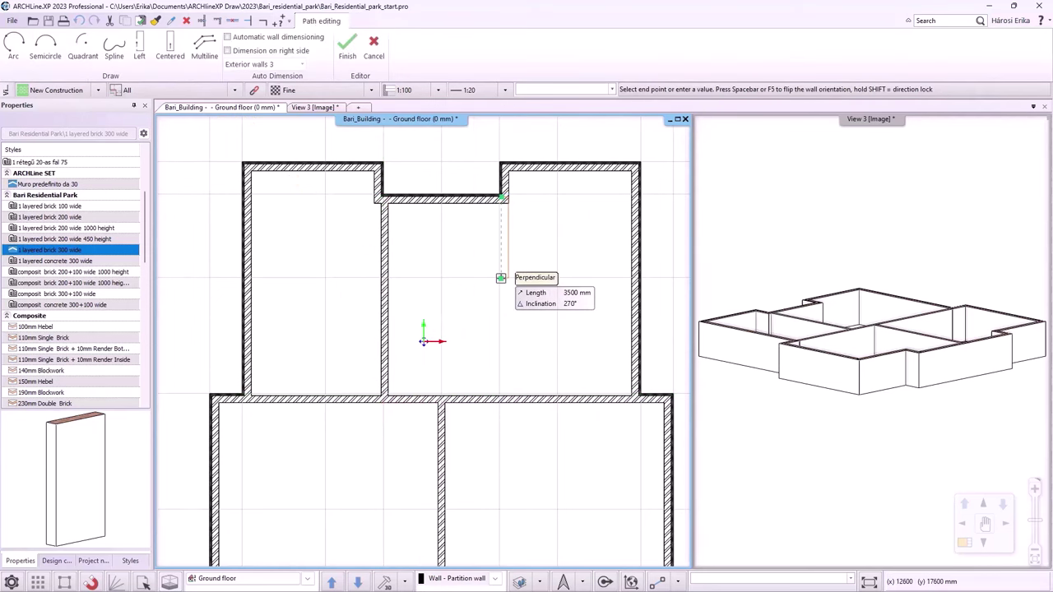
left_click(139, 45)
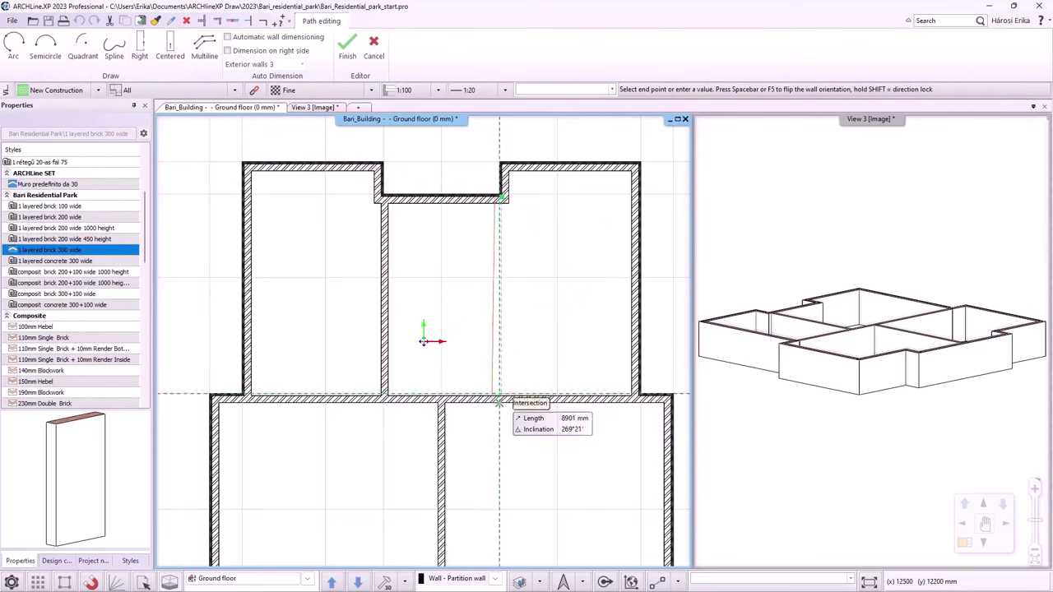
left_click(498, 402)
key("Escape")
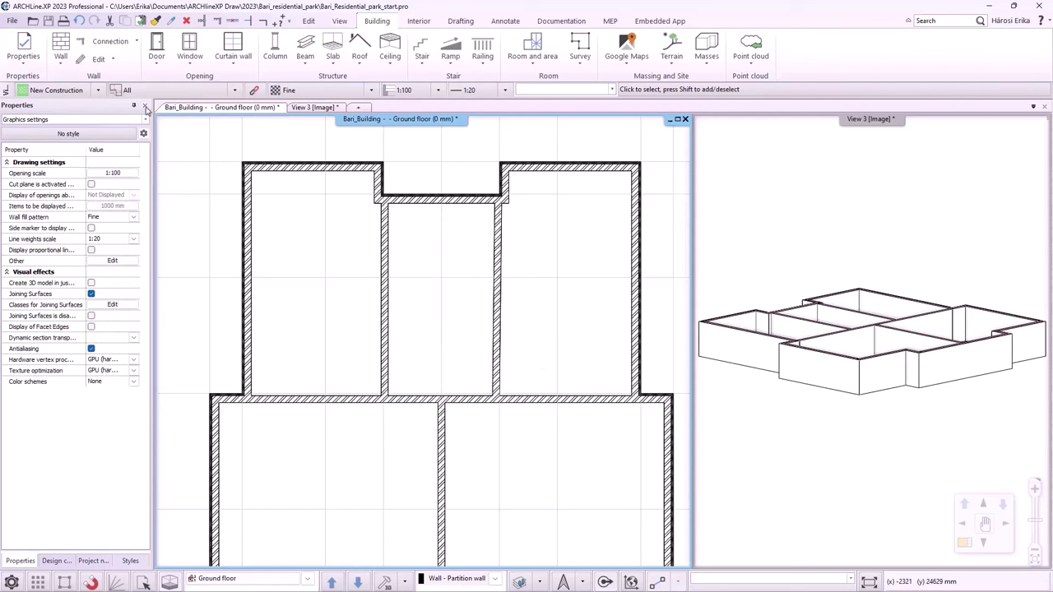
- Draw 1 layered brick 100 wide partitions across the upper-left room (offset 2) and upper-right room
left_click(61, 48)
scroll(423, 343, "down", 1)
left_click(483, 386)
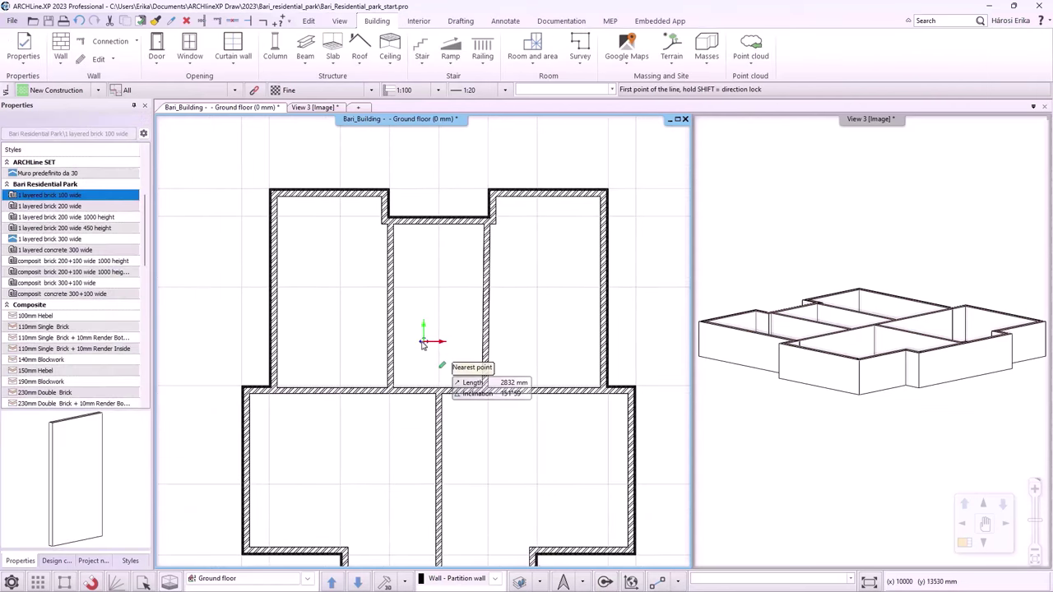
left_click(275, 197)
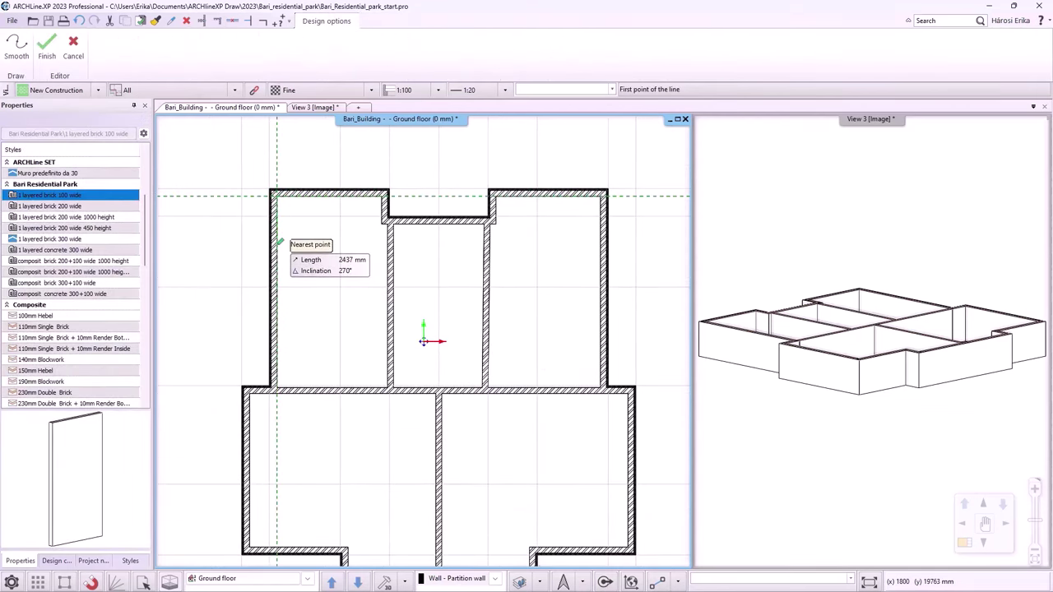
type("2760")
key("Return")
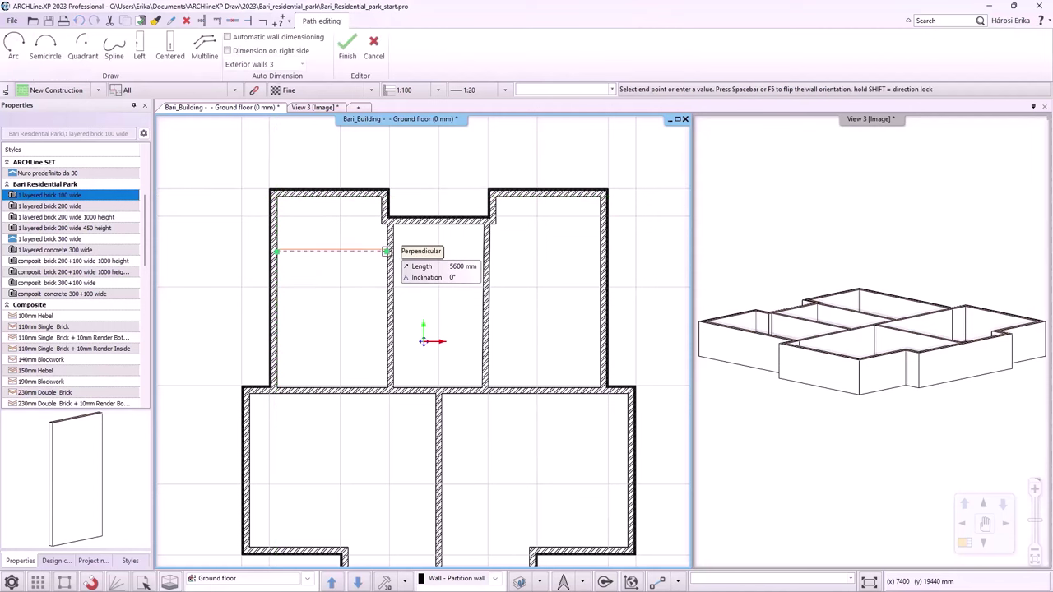
left_click(387, 251)
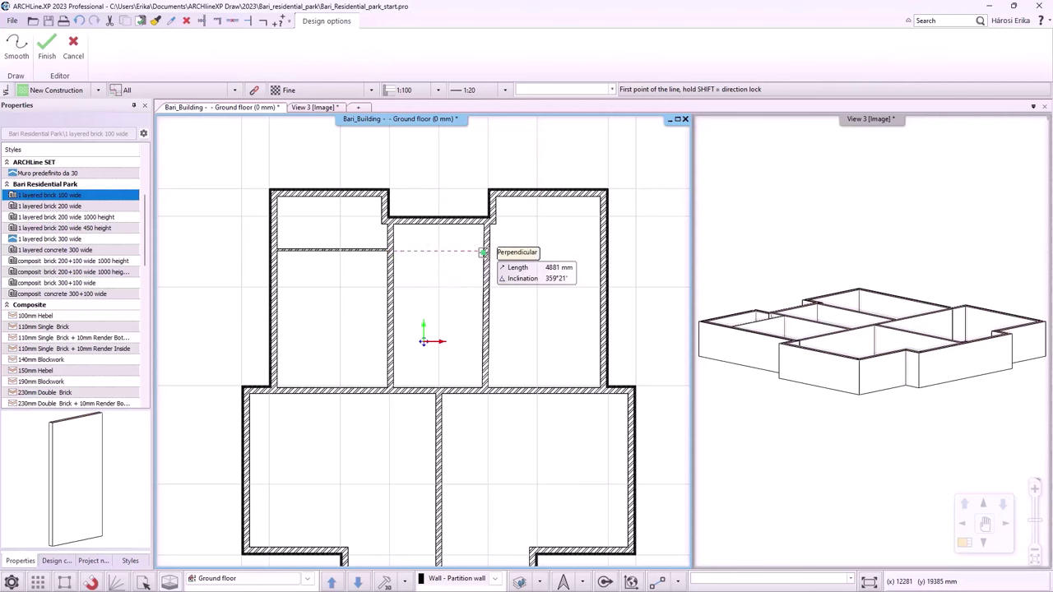
left_click(484, 252)
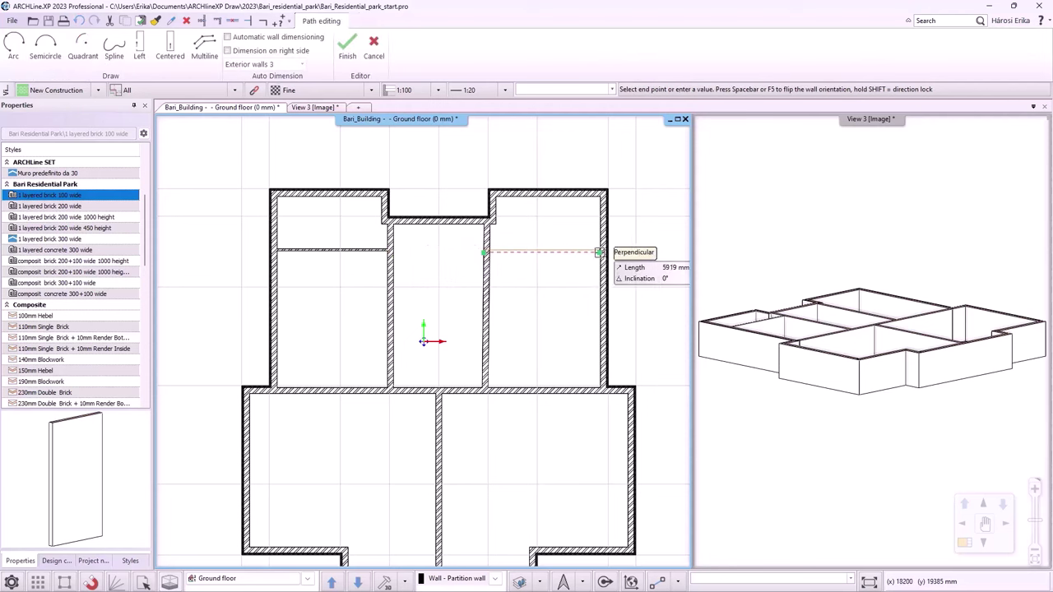
left_click(599, 251)
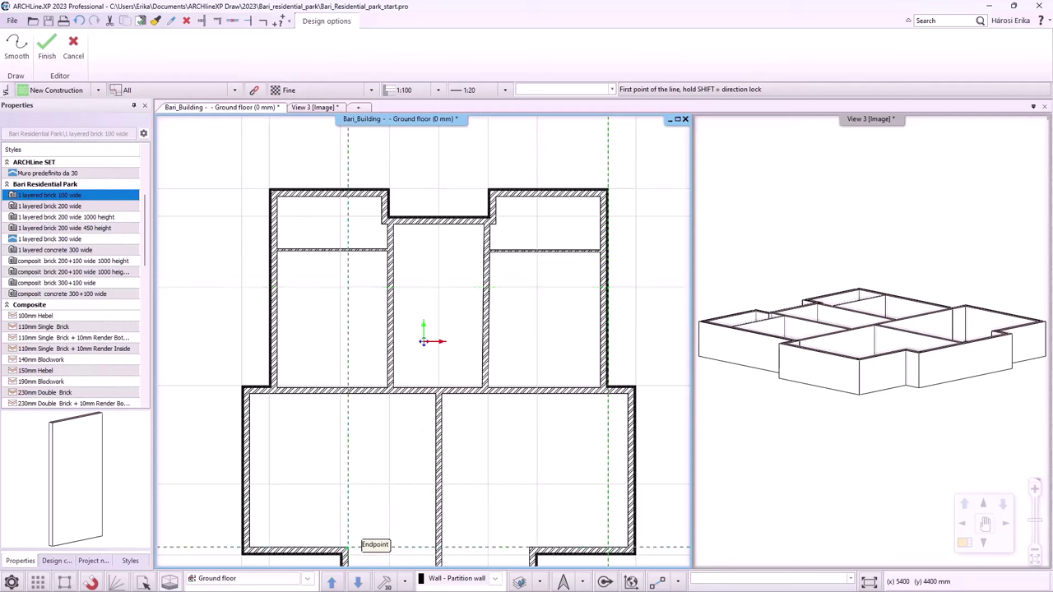
- Draw vertical 100-wide partitions from the bottom wall up to the upper partitions in both wings
left_click(348, 549)
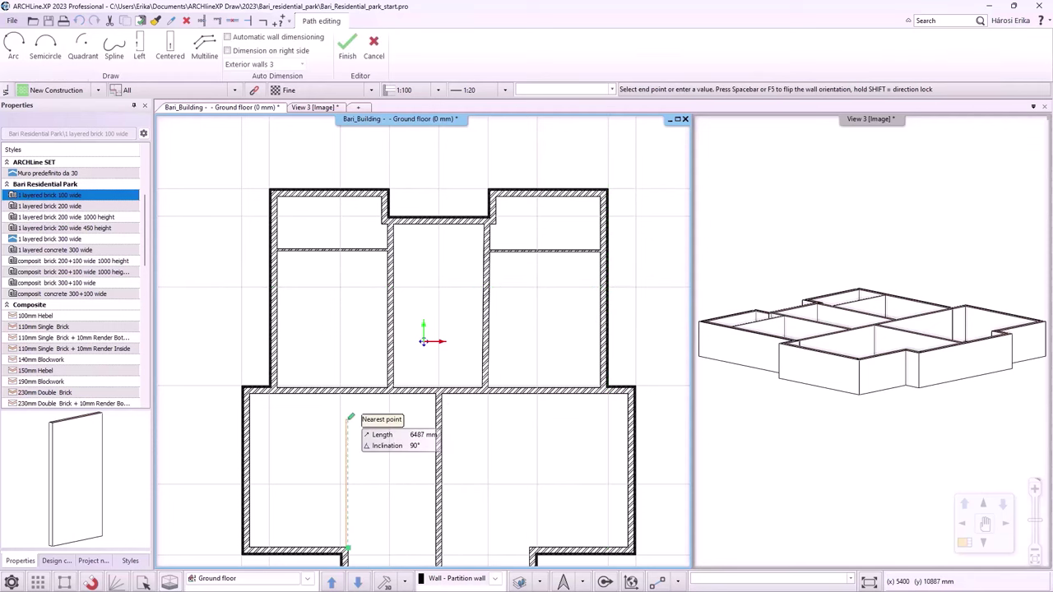
left_click(348, 251)
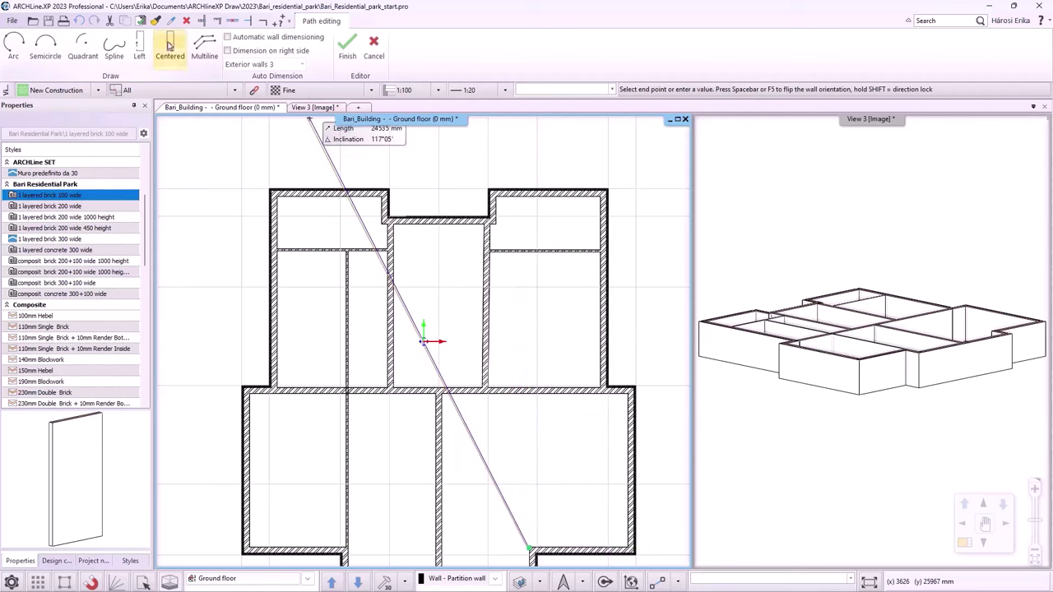
left_click(139, 45)
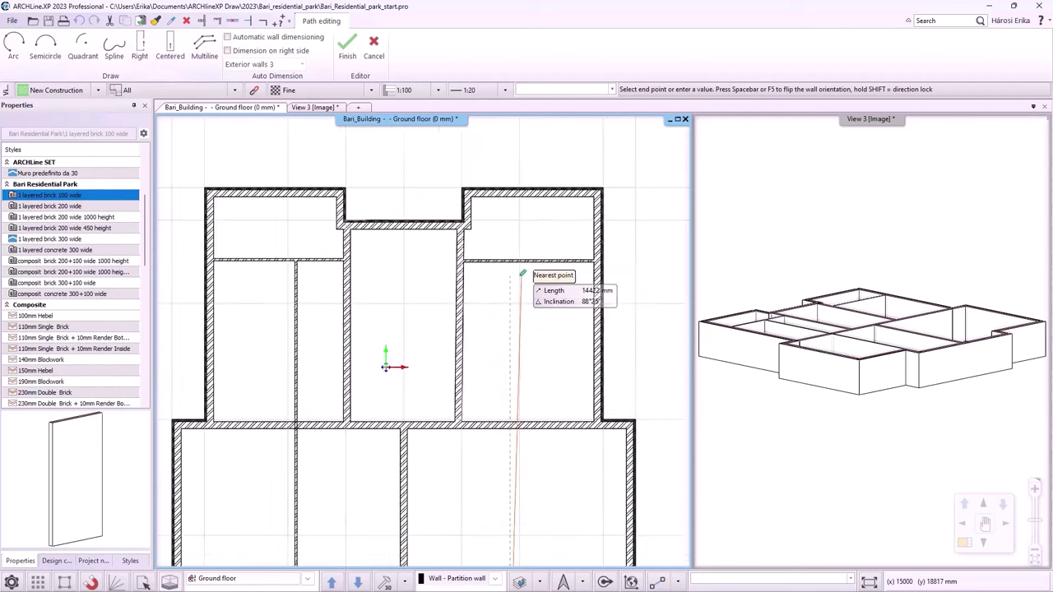
scroll(543, 268, "up", 2)
left_click(432, 303)
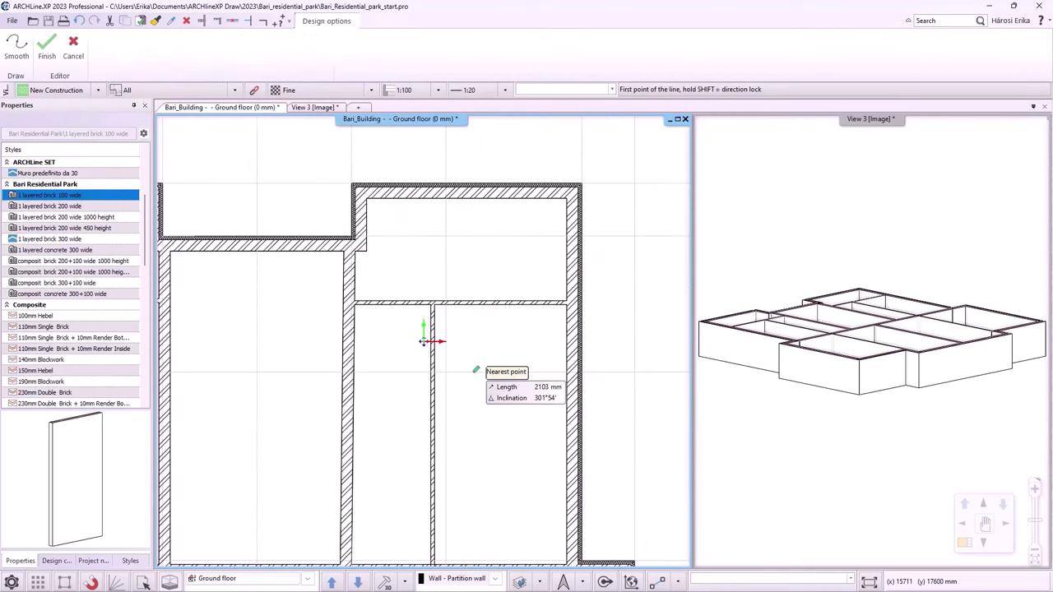
key("Escape")
middle_click_drag(477, 418, 553, 326)
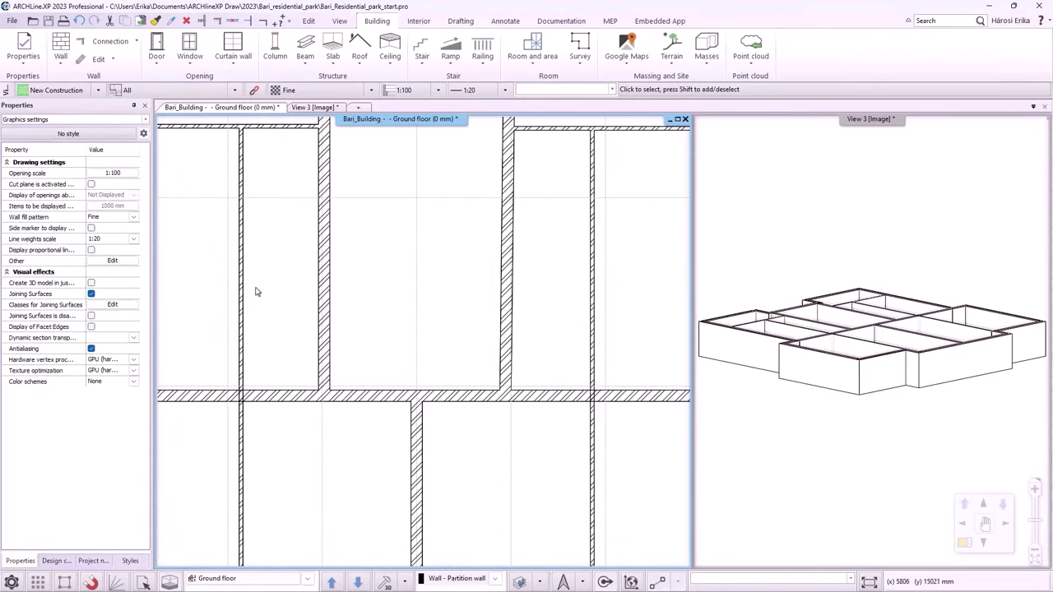
- Split the partition wall at its crossing with an X connection and tilt View 3 steeper
left_click(135, 45)
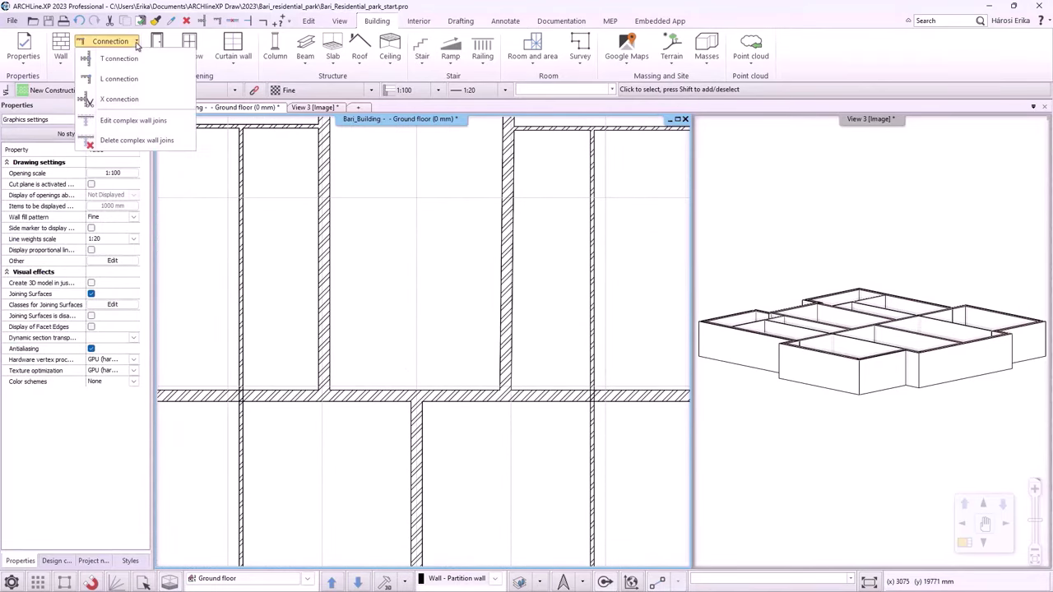
left_click(118, 100)
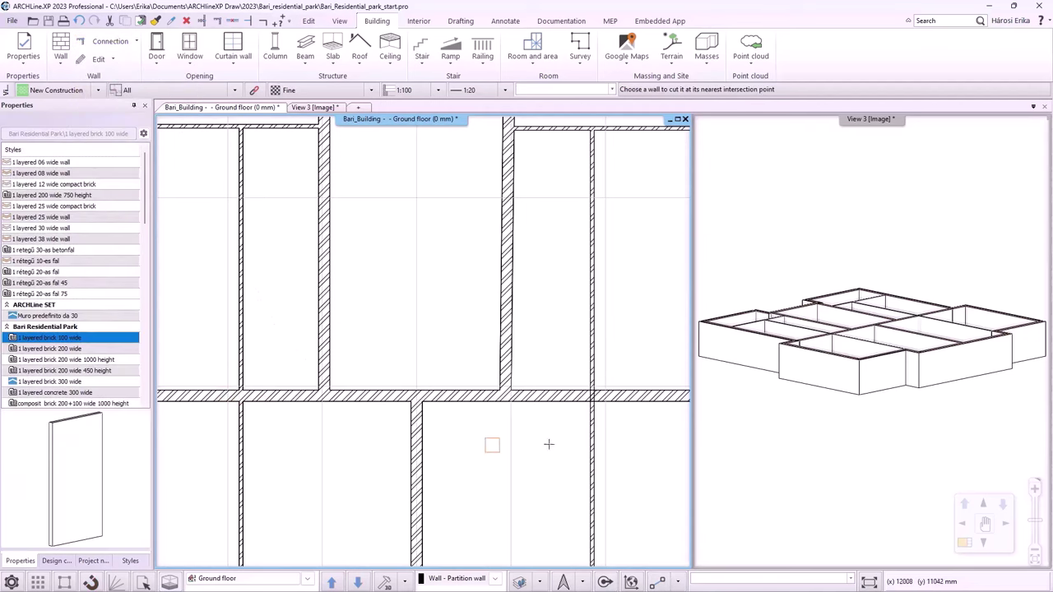
left_click(591, 445)
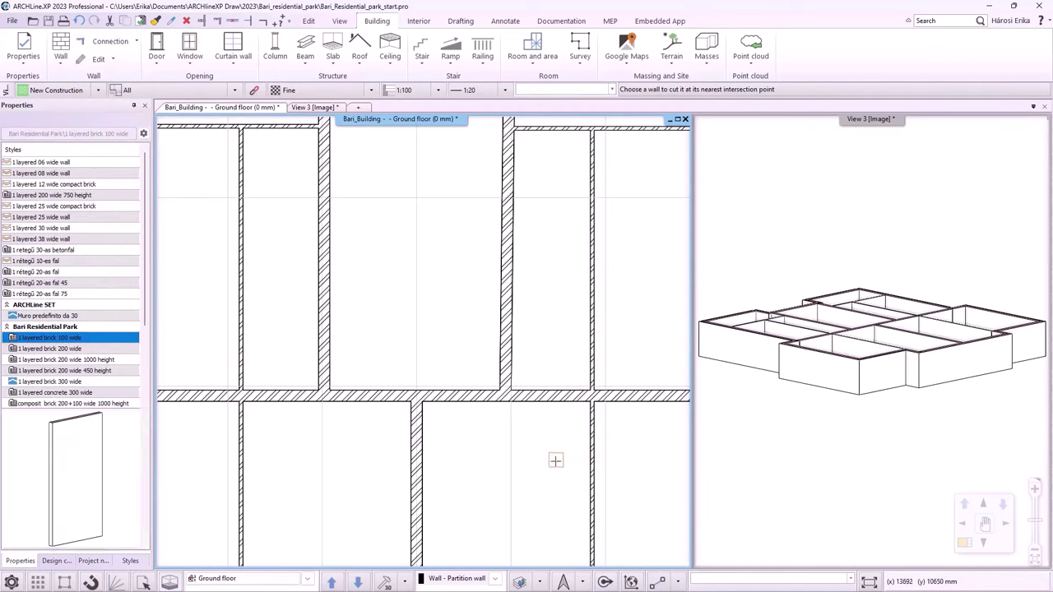
left_click(914, 430)
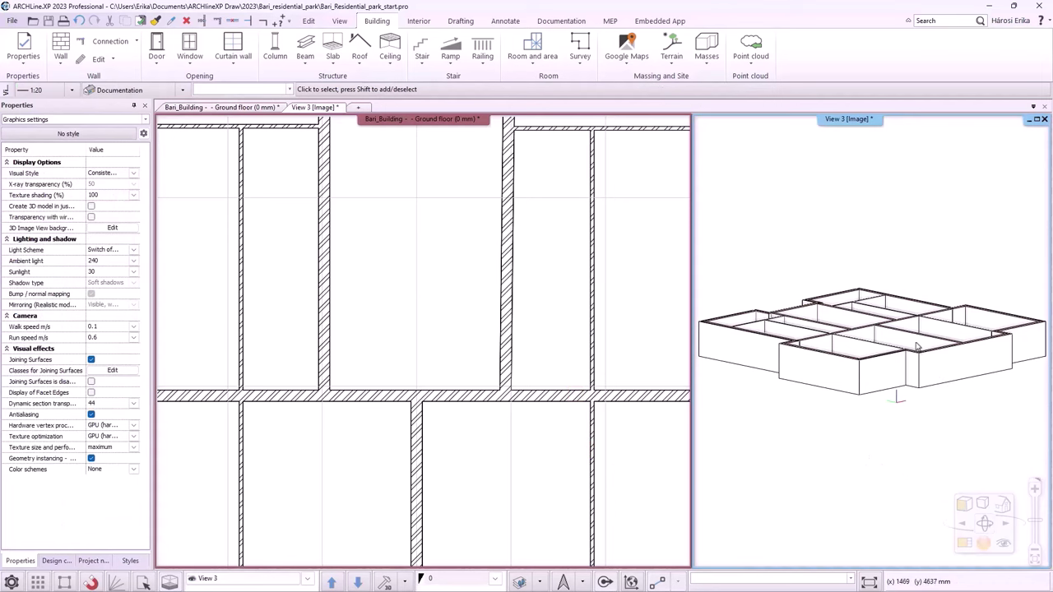
middle_click_drag(917, 347, 902, 385)
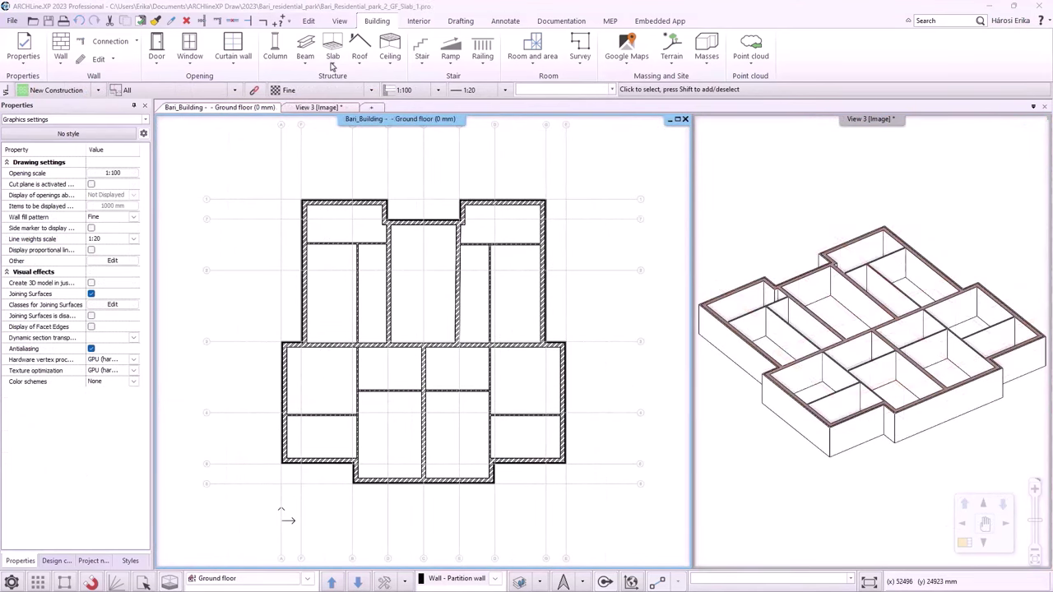
- Create a composit concrete 200+100 slab by walls around all ground-floor walls
left_click(332, 66)
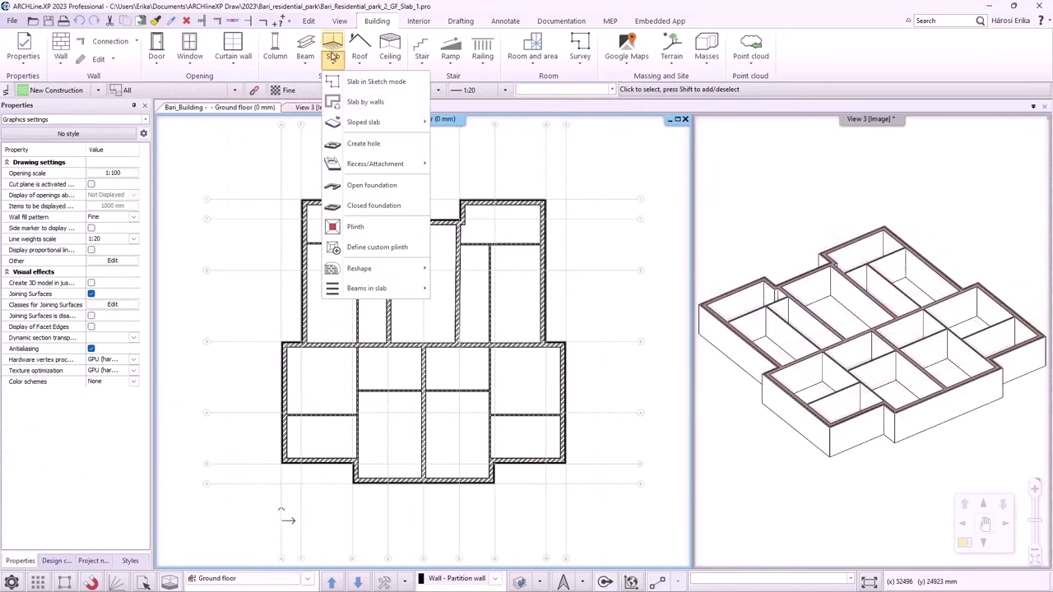
left_click(359, 100)
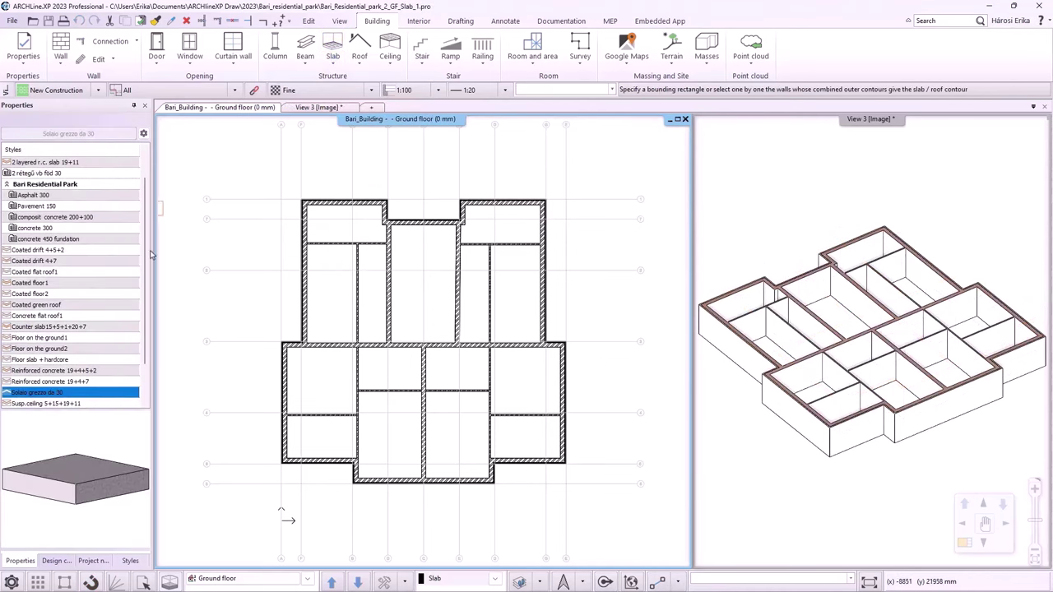
left_click(69, 327)
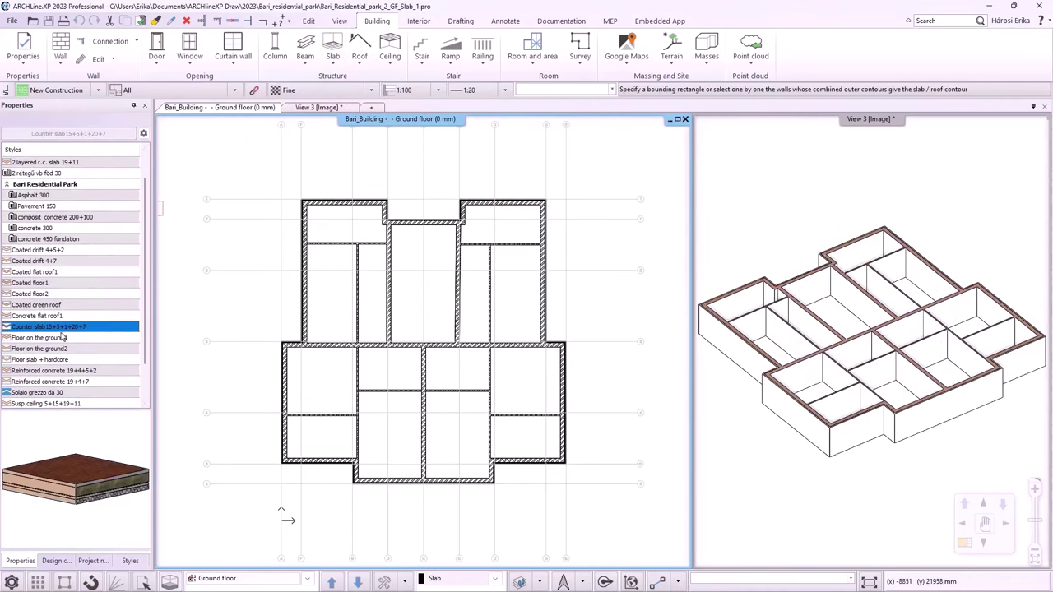
left_click(62, 338)
left_click(57, 349)
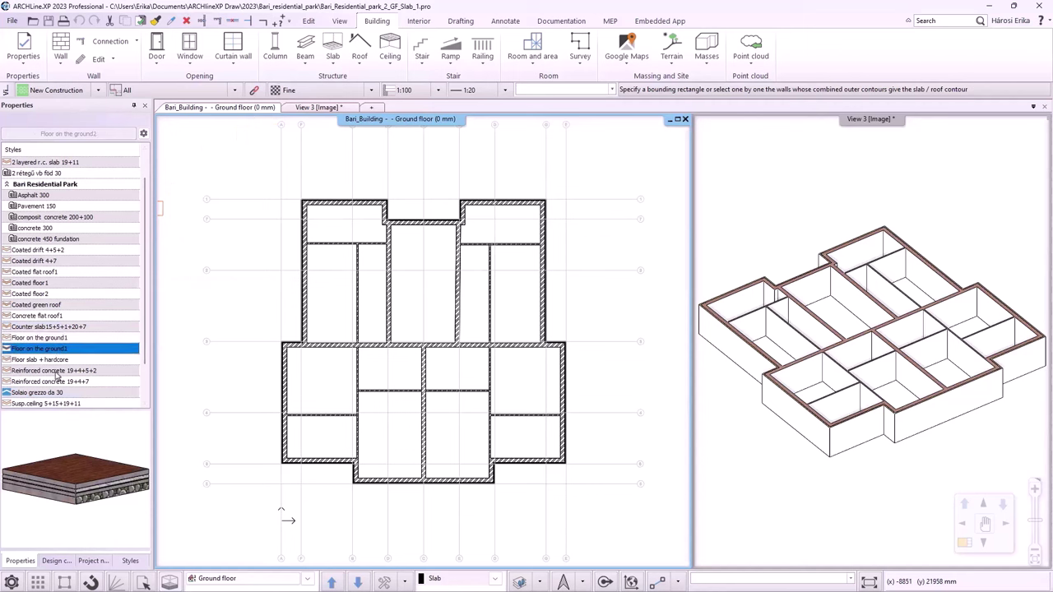
left_click(56, 372)
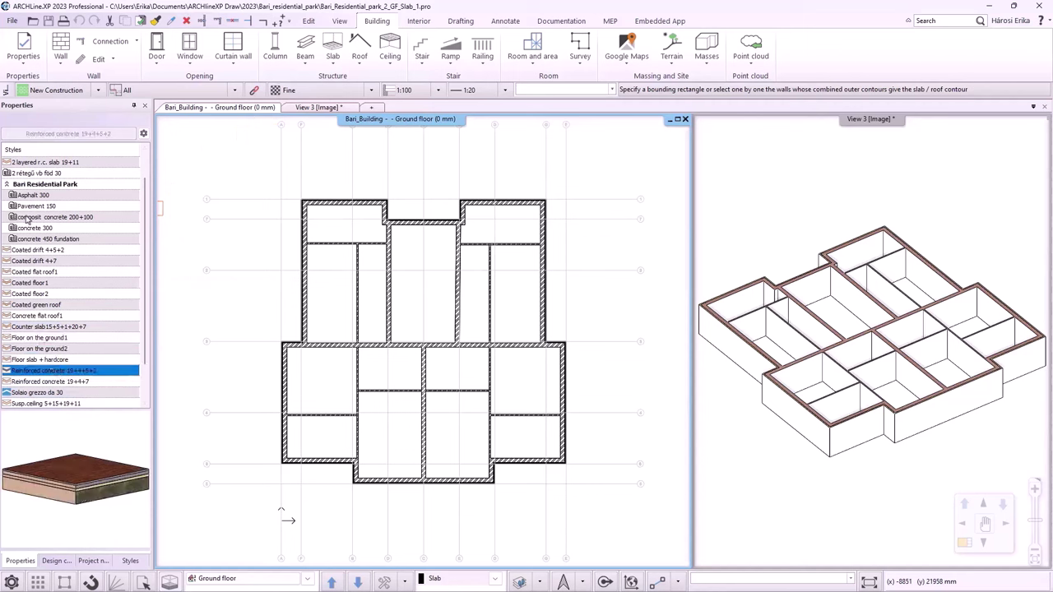
left_click(32, 217)
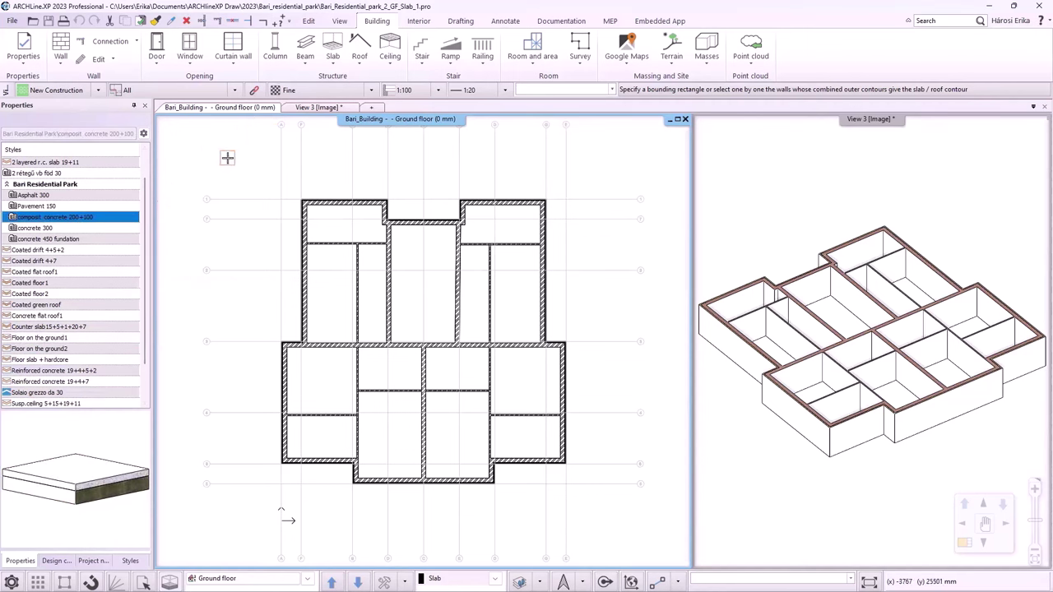
left_click_drag(227, 157, 630, 523)
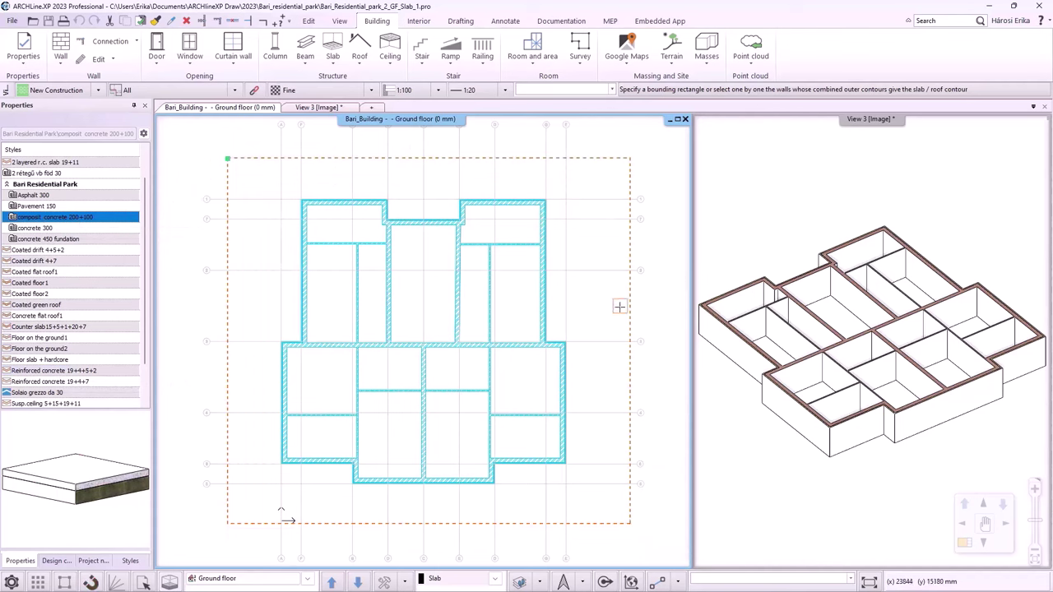
key("Return")
mouse_move(902, 545)
middle_mouse_down()
mouse_move(901, 375)
mouse_move(914, 507)
mouse_move(900, 521)
middle_mouse_up()
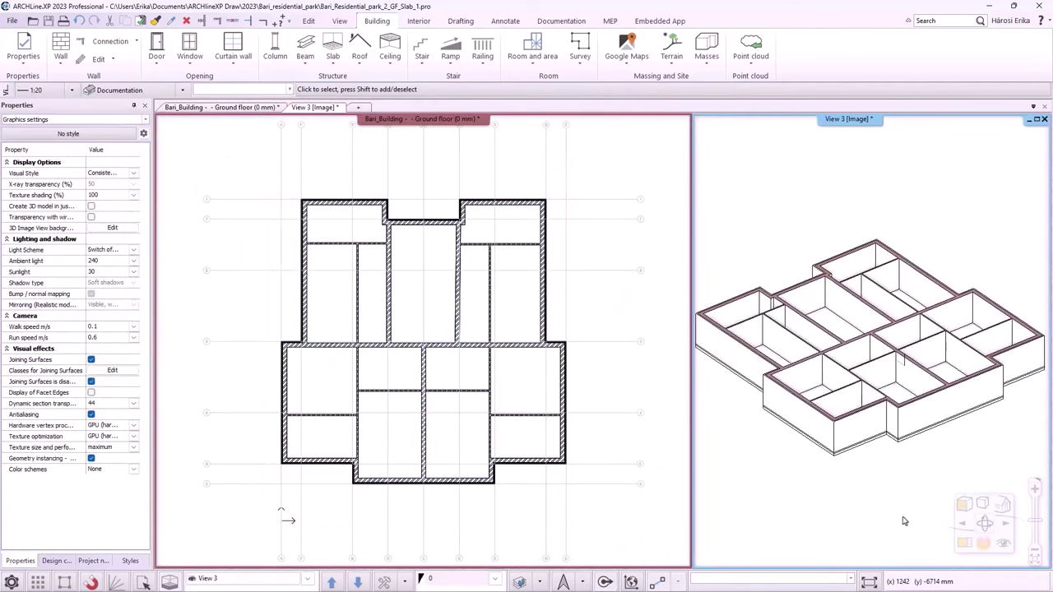
left_click(585, 546)
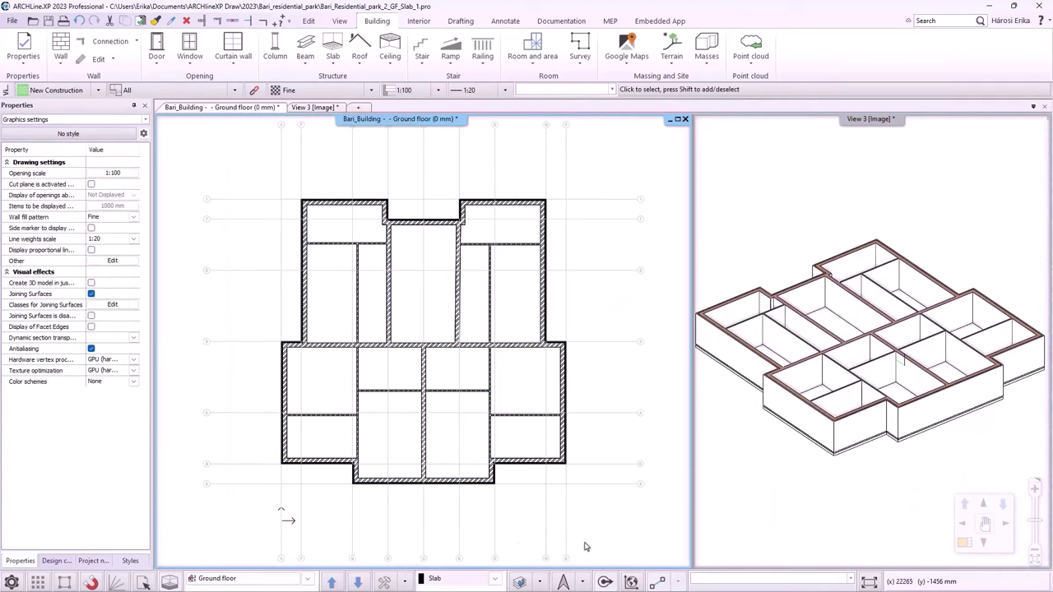
- Create a partial 3D view from a rectangle over part of the ground-floor plan
left_click(403, 579)
left_click(406, 522)
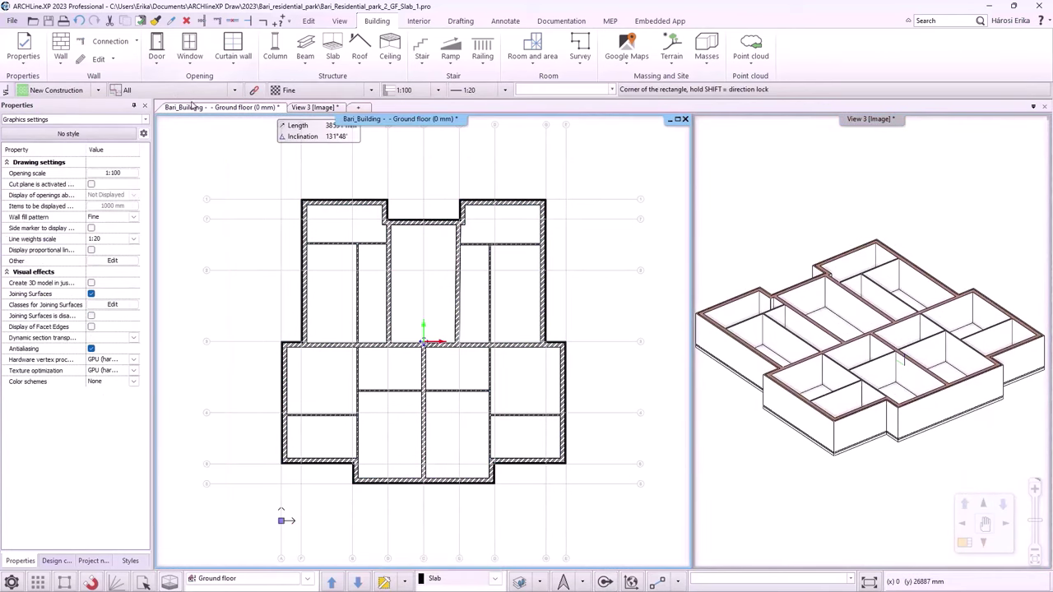
left_click(234, 146)
scroll(354, 376, "up", 3)
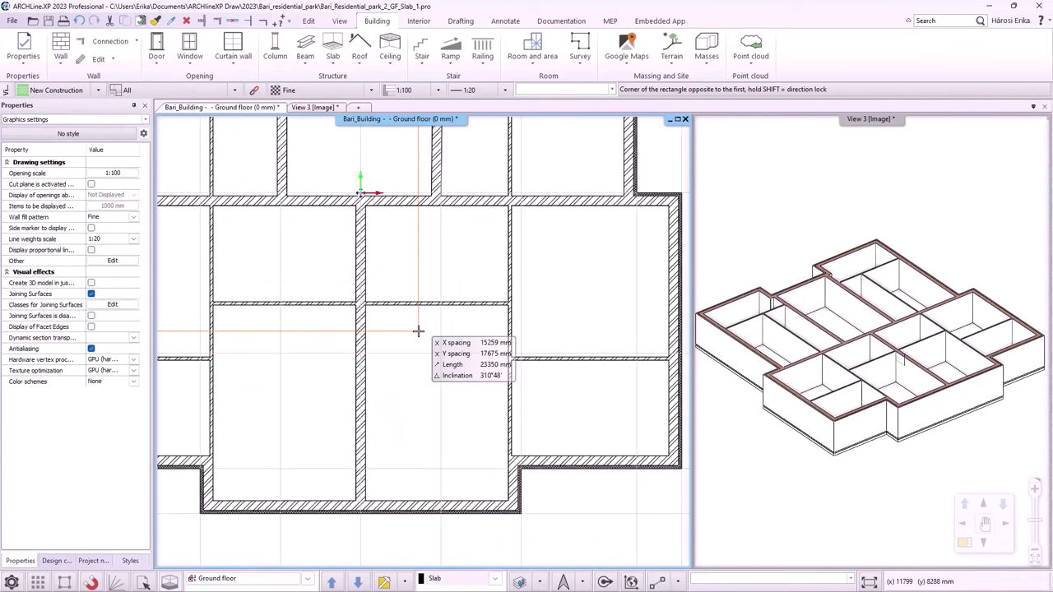
left_click(418, 330)
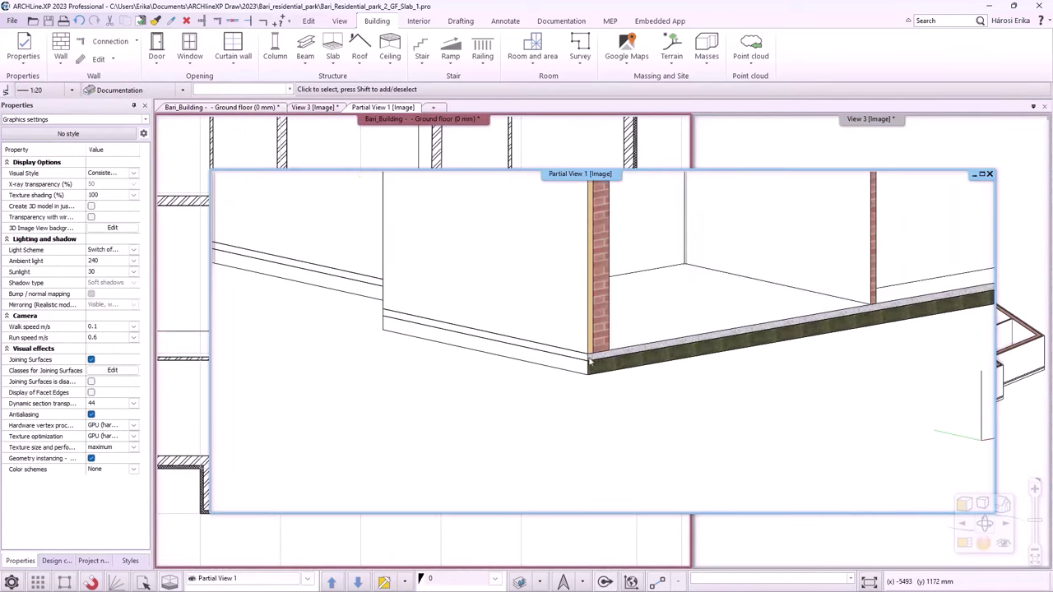
- Offset all edges of the ground-floor slab by 100 mm
left_click(589, 368)
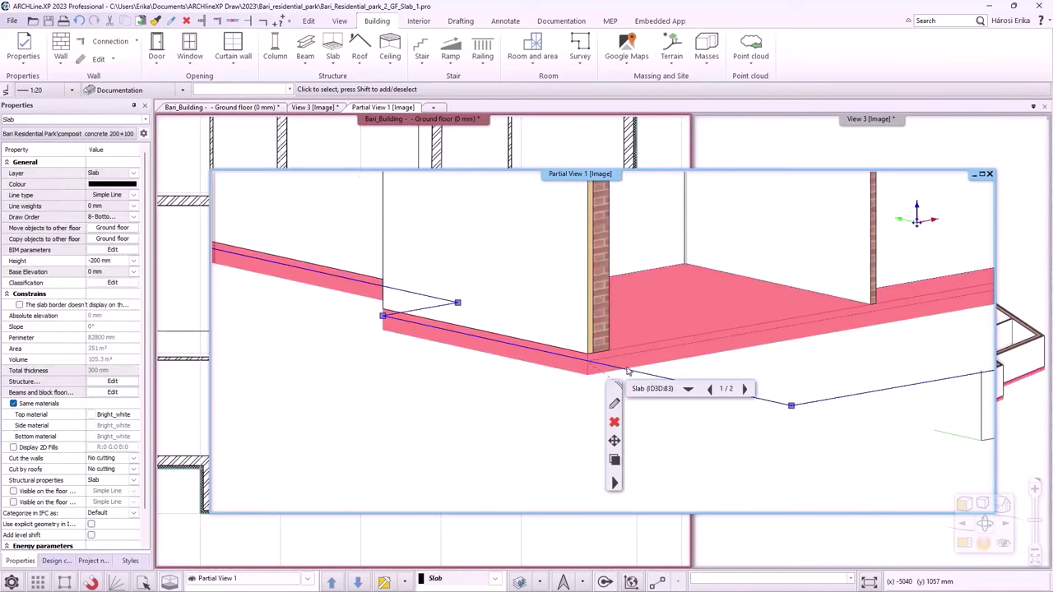
mouse_move(631, 376)
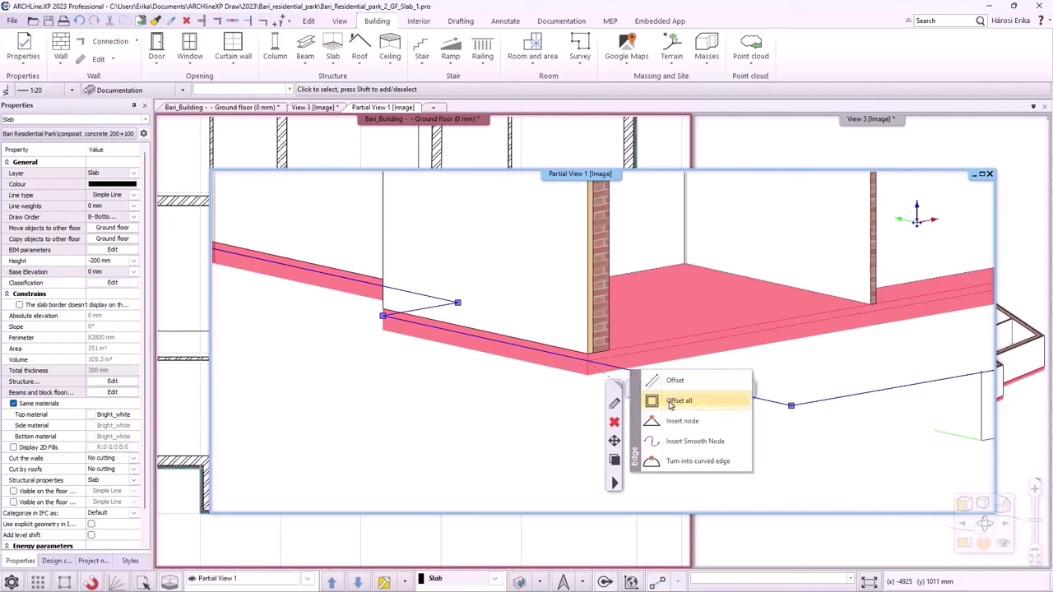
left_click(673, 401)
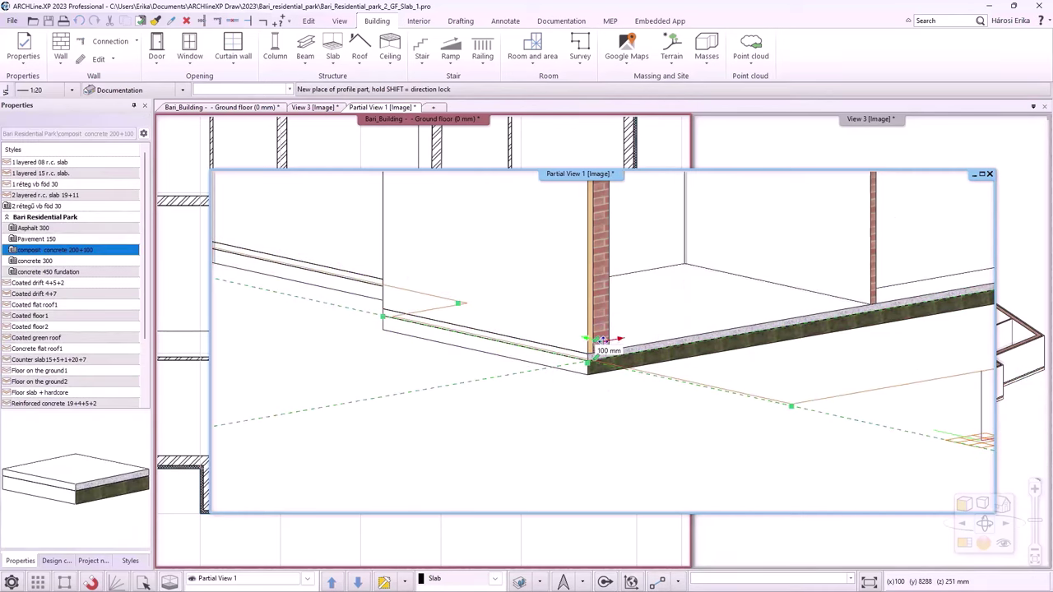
left_click(603, 341)
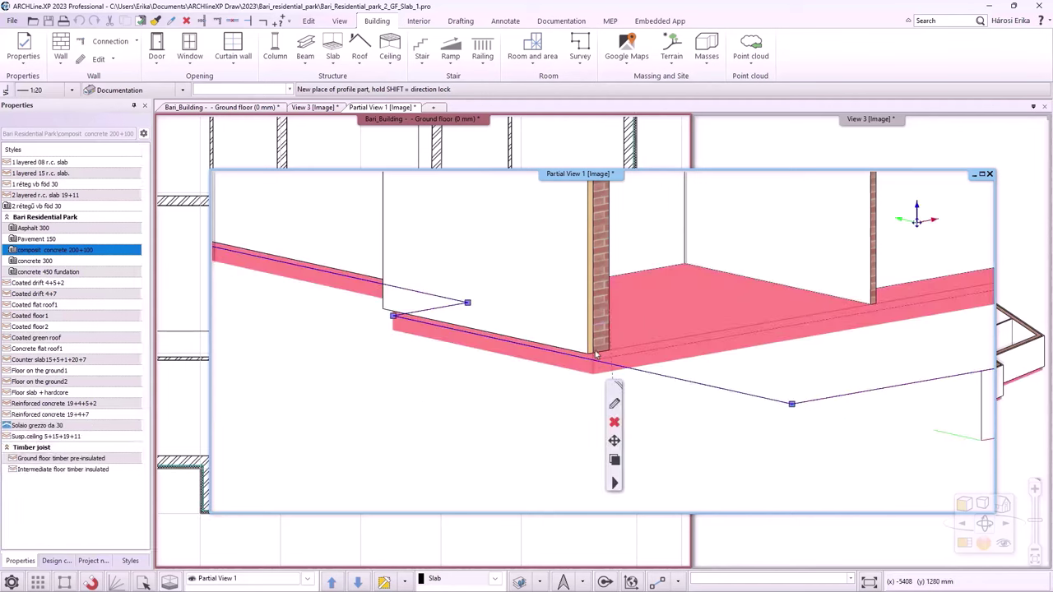
left_click(533, 412)
middle_click_drag(532, 413, 1025, 407)
- Set Partial View 1 to axonometric and tile it with View 3 beside the plan
left_click(1003, 504)
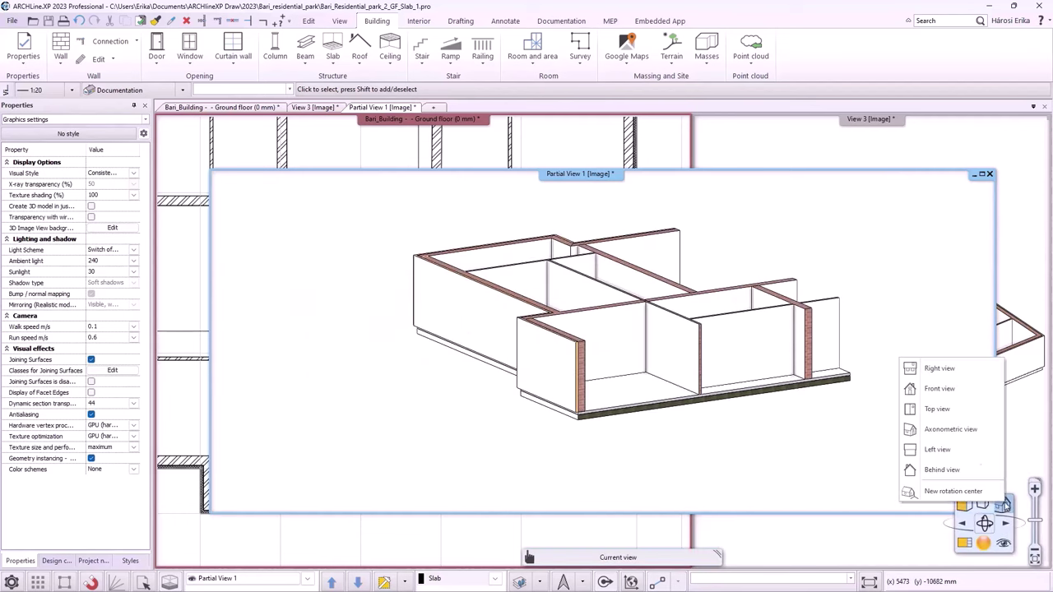
left_click(946, 429)
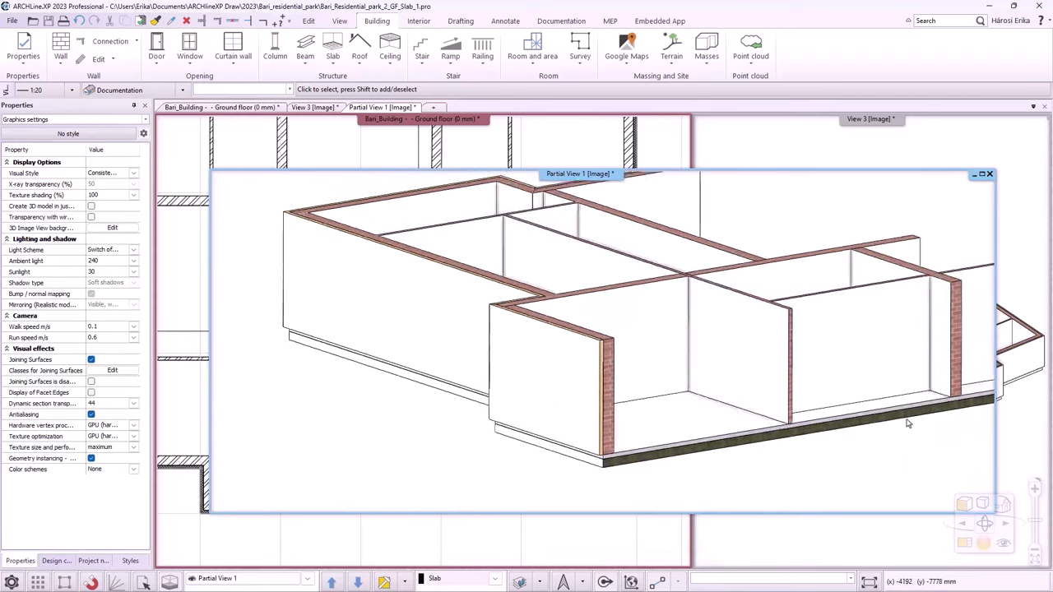
left_click(580, 136)
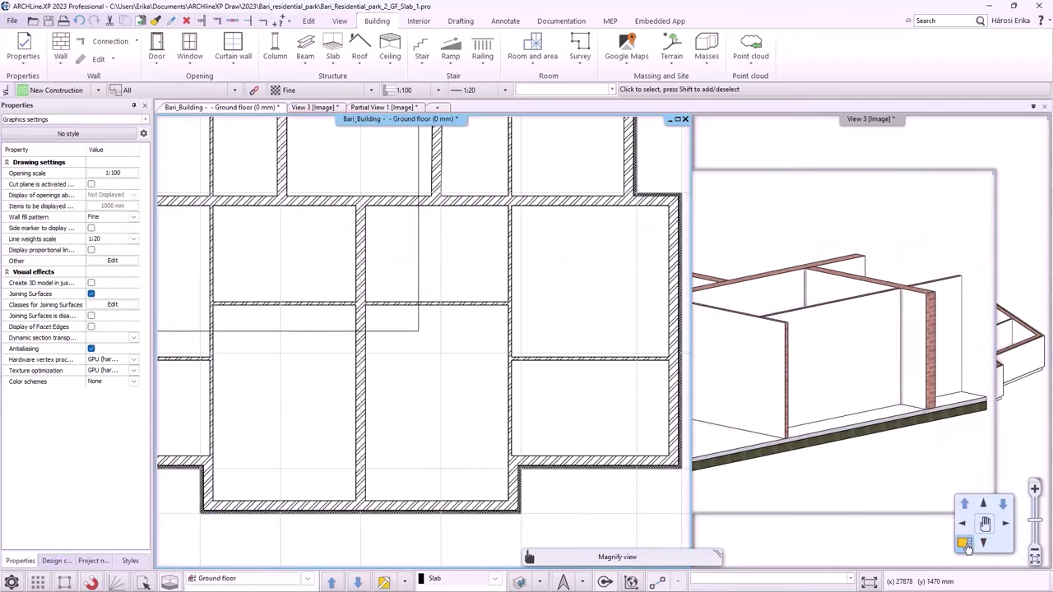
left_click(527, 582)
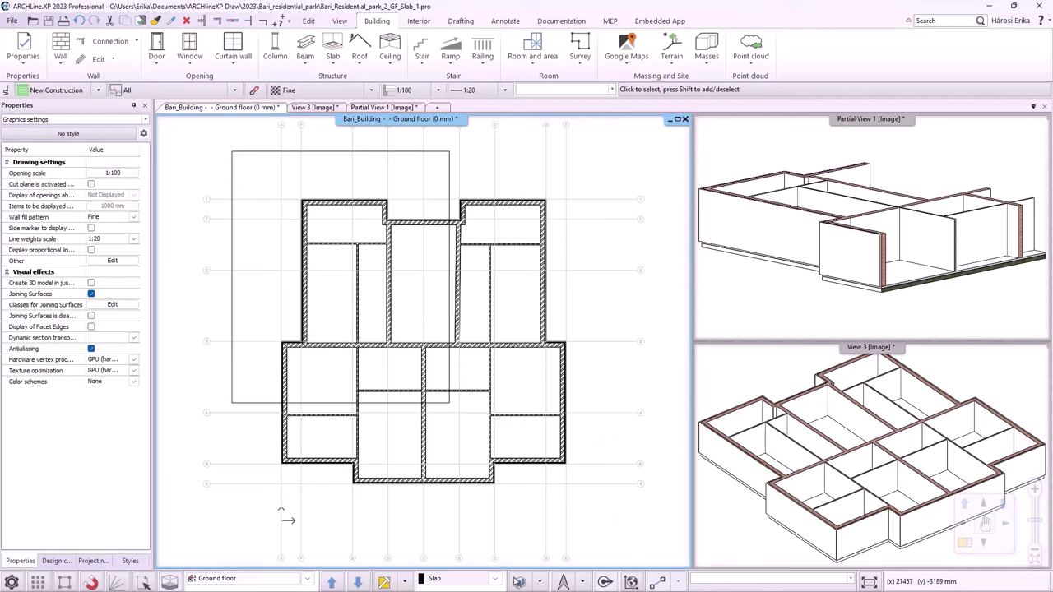
- Use layer walk to show only the Slab layer in the plan
left_click(519, 581)
left_click(713, 156)
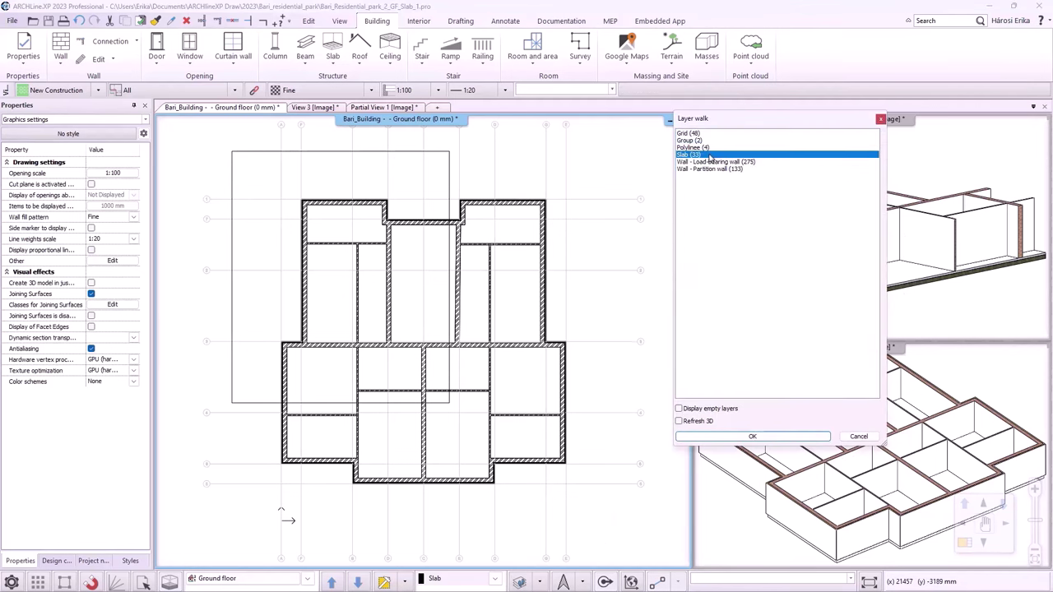
left_click(773, 438)
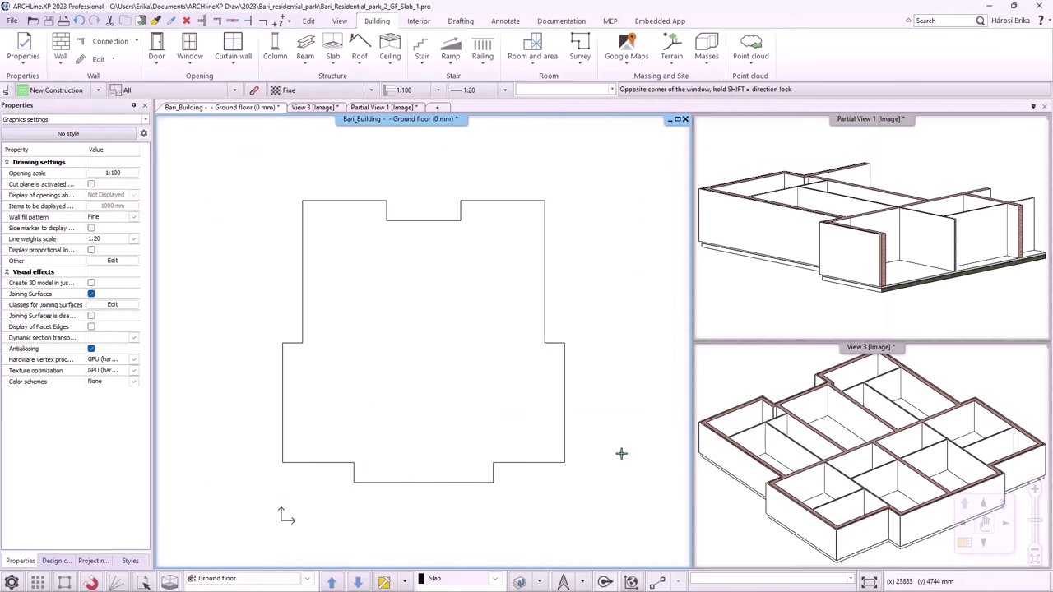
- Make the Environment level (-750 mm) active and show it in the floor plan
left_click(239, 580)
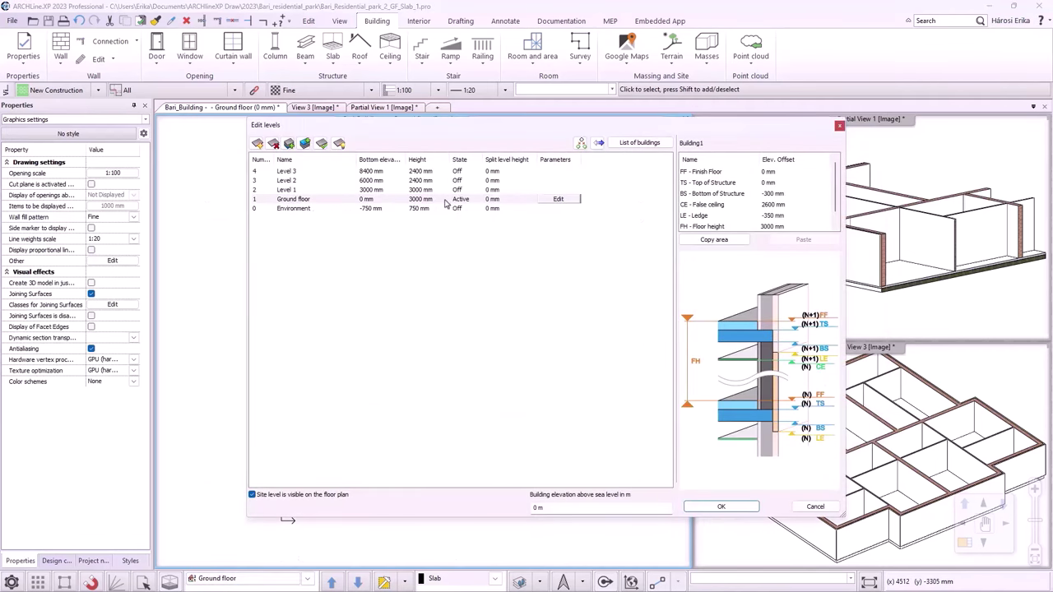
left_click(312, 208)
left_click(459, 211)
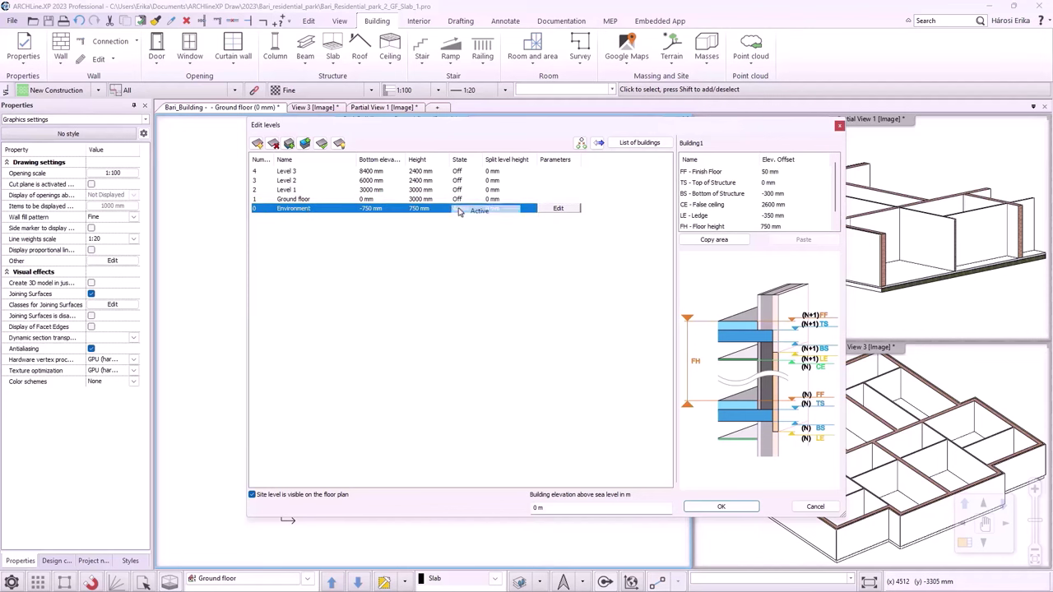
left_click(468, 236)
left_click(721, 506)
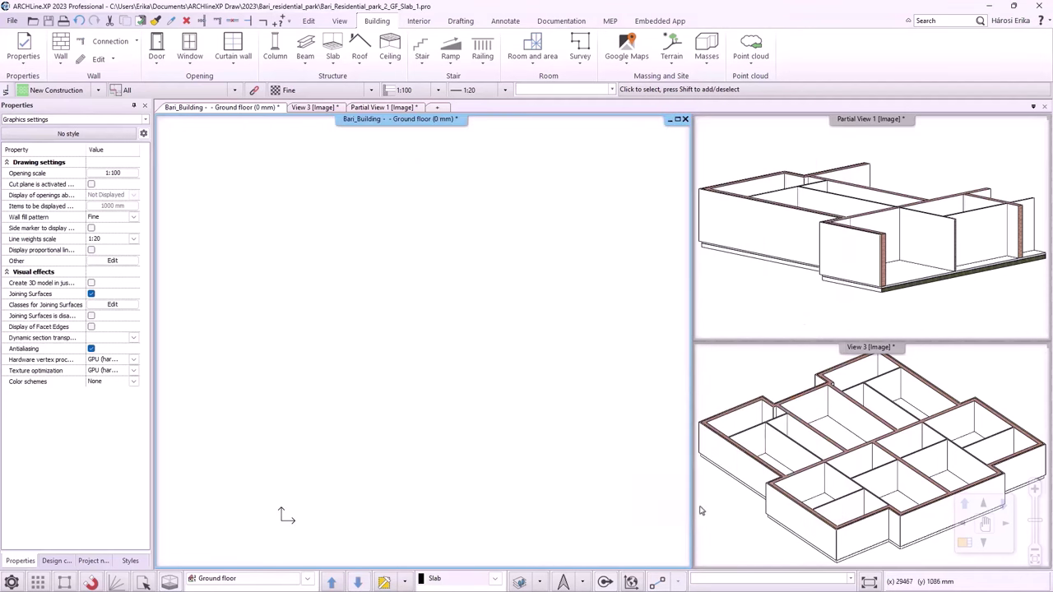
left_click(307, 578)
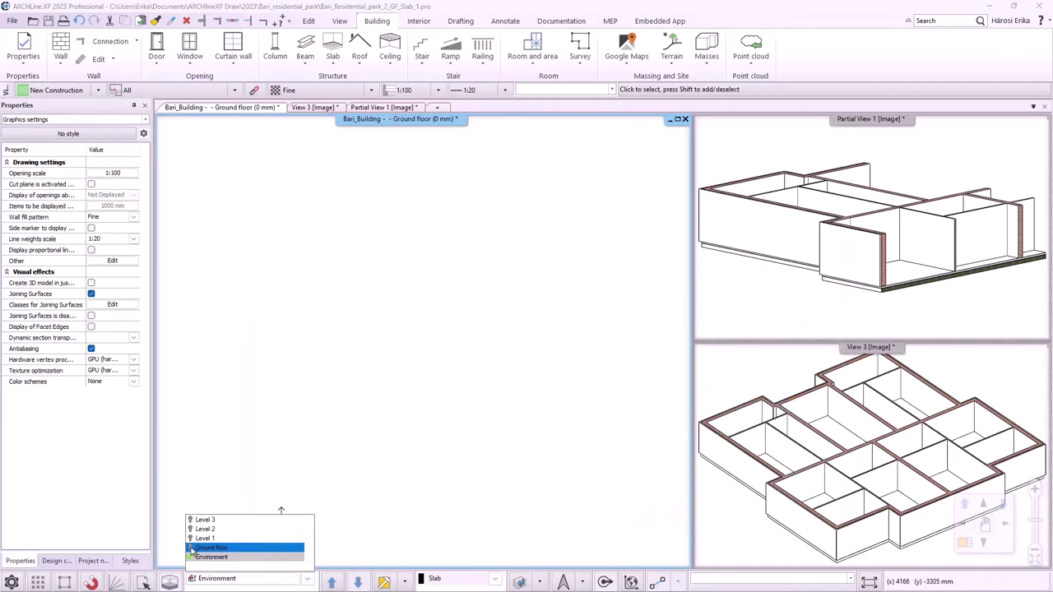
left_click(317, 431)
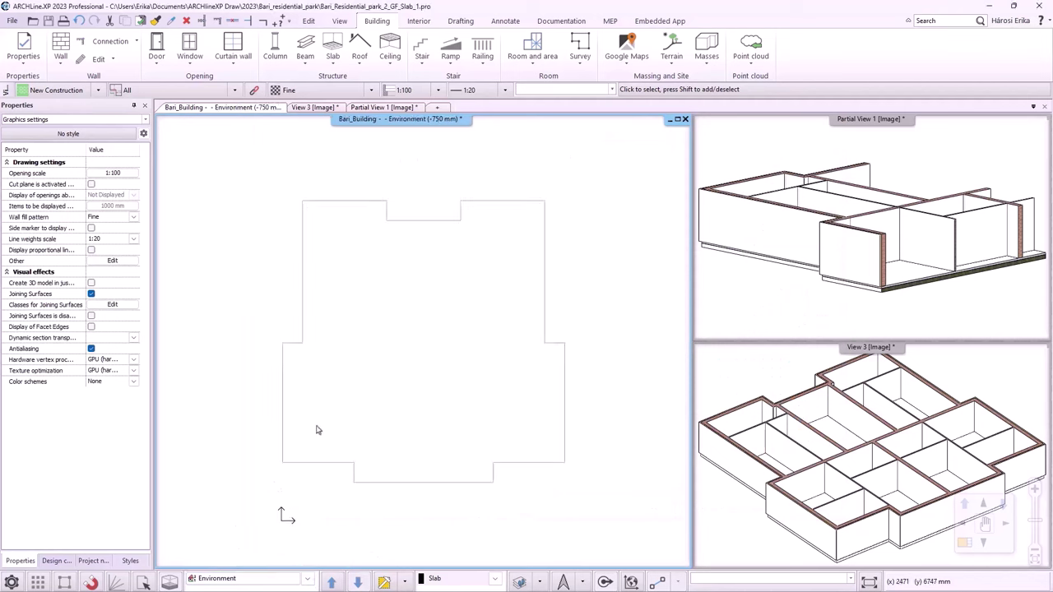
- Pick the concrete 450 fundation slab style and start a 300 mm closed foundation
left_click(332, 66)
left_click(336, 100)
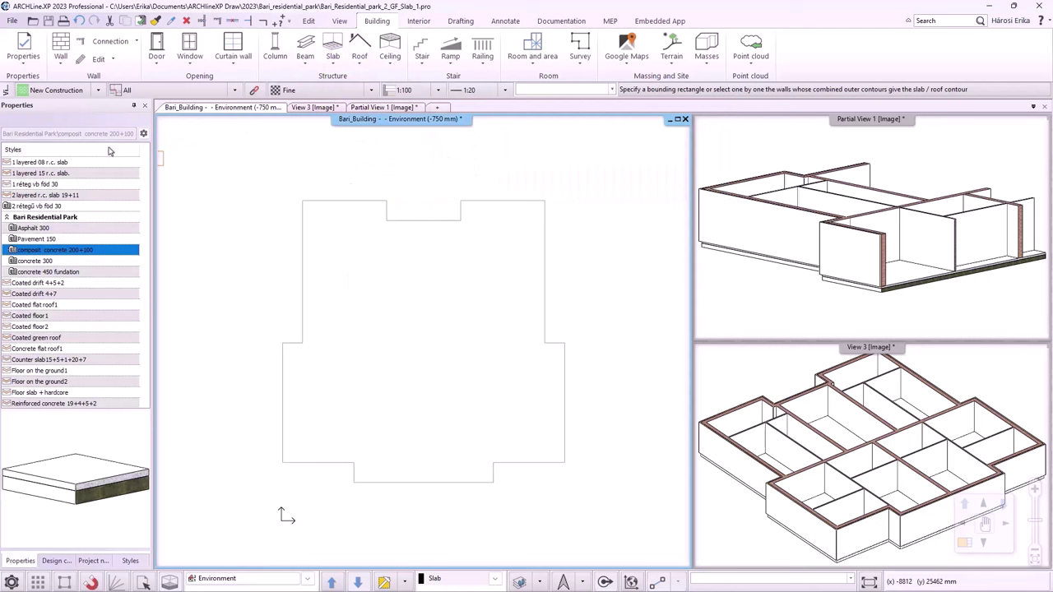
left_click(57, 272)
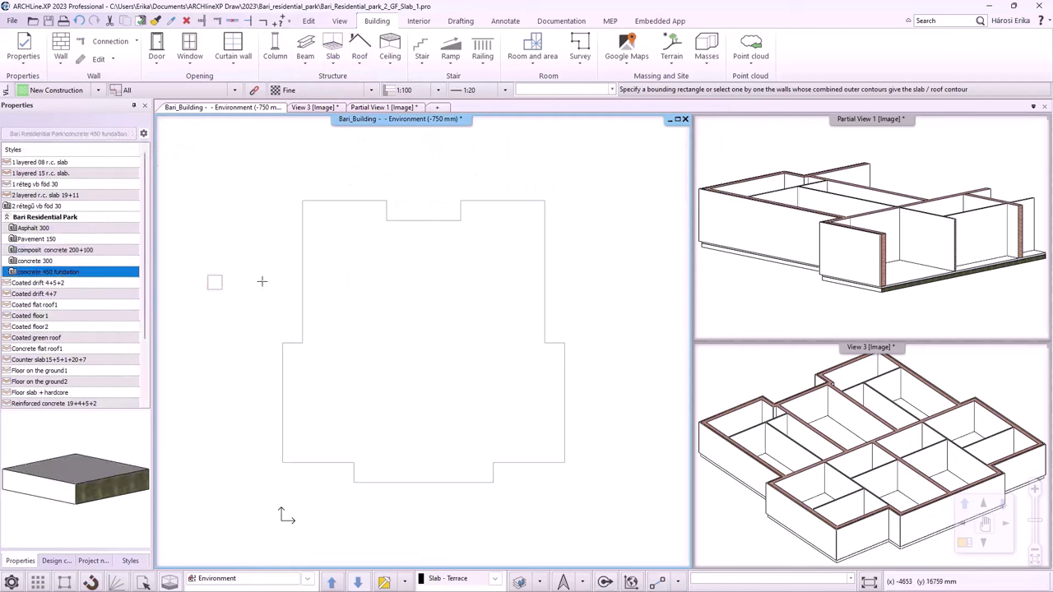
left_click(332, 66)
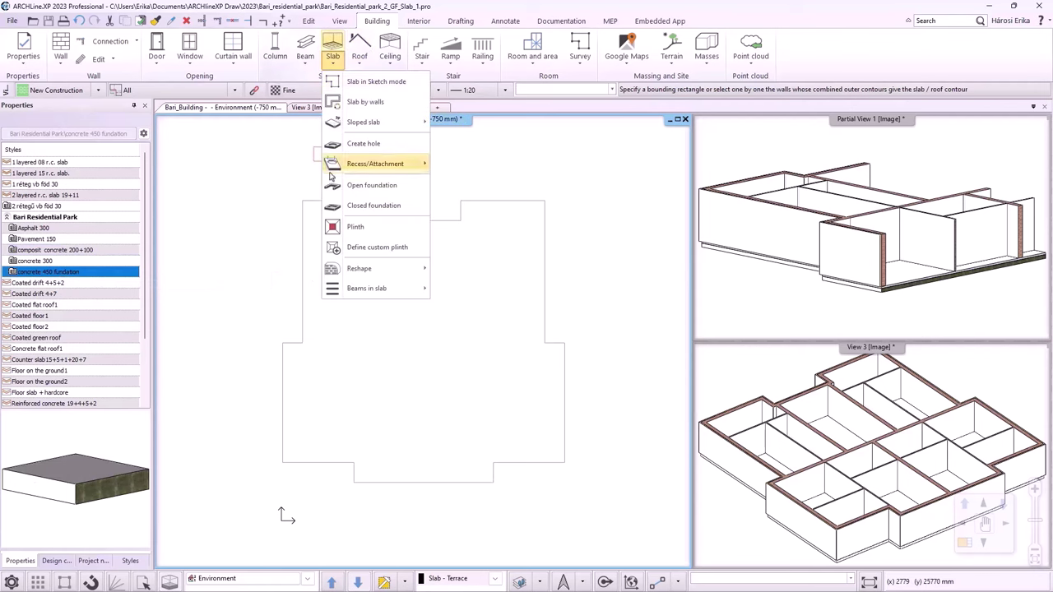
left_click(342, 207)
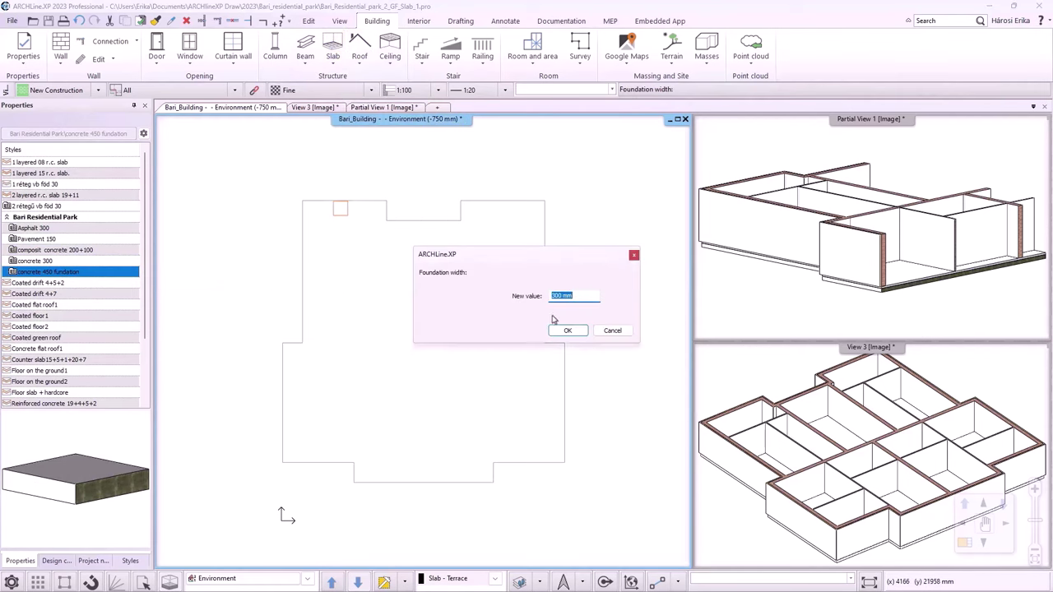
left_click(567, 331)
- Trace the foundation along the outline's left edge, stepped bottom edge and lower right side
left_click(283, 346)
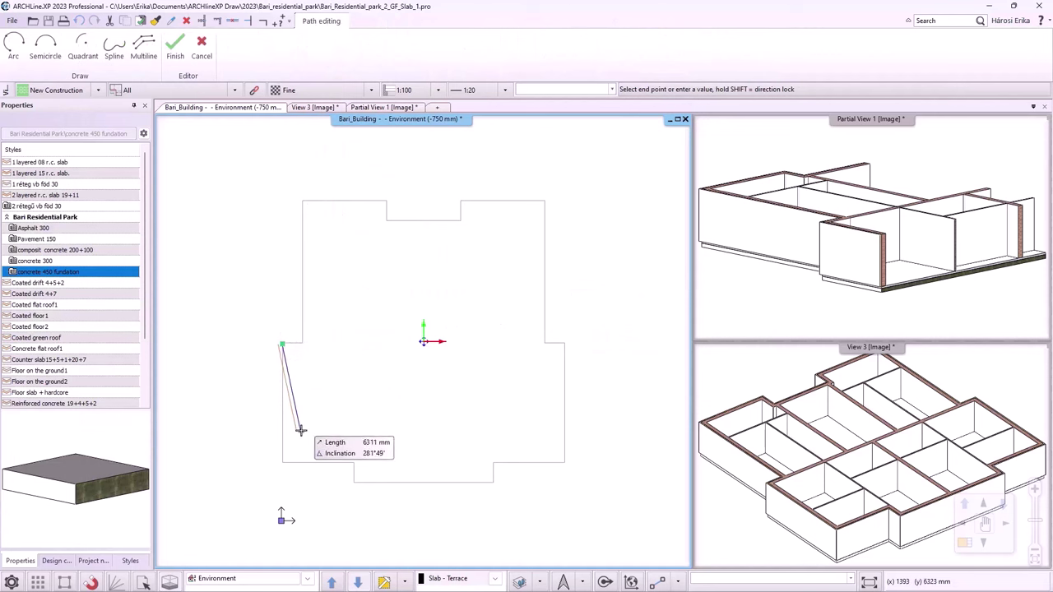
key("a")
key("Escape")
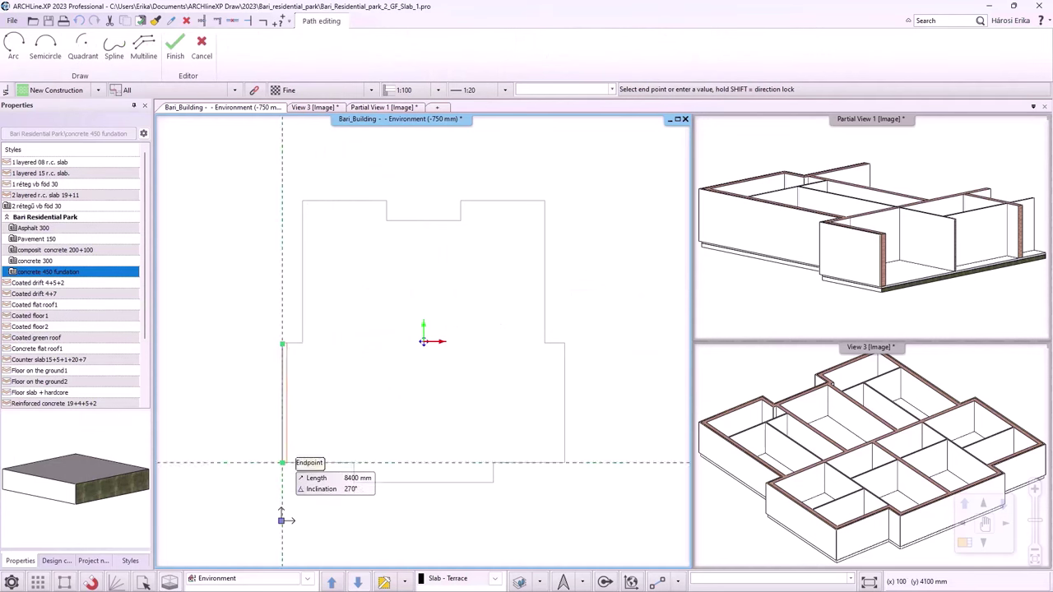
left_click(283, 463)
left_click(353, 462)
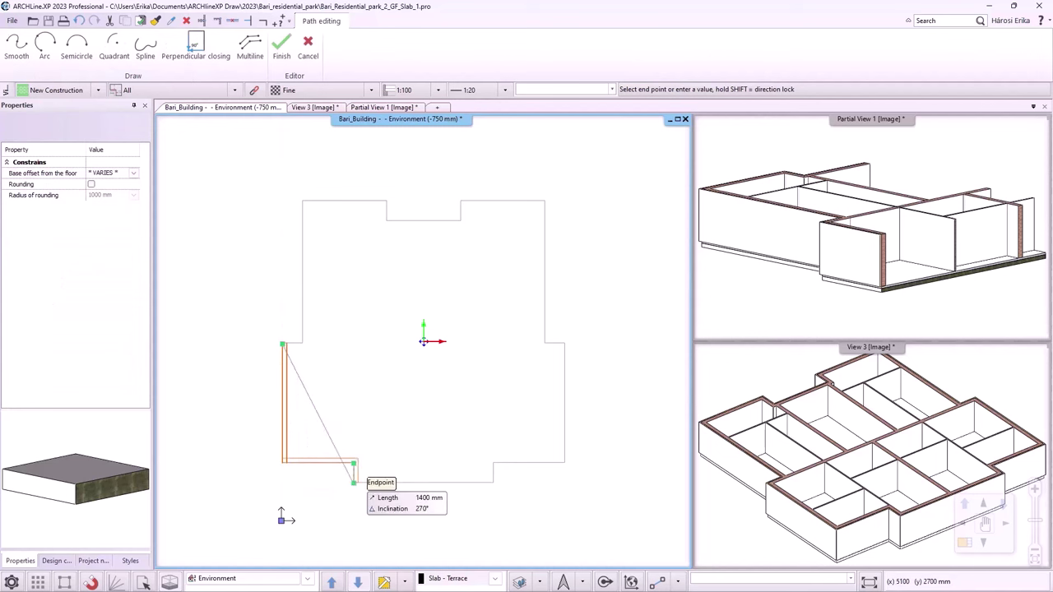
left_click(354, 482)
left_click(492, 482)
left_click(492, 464)
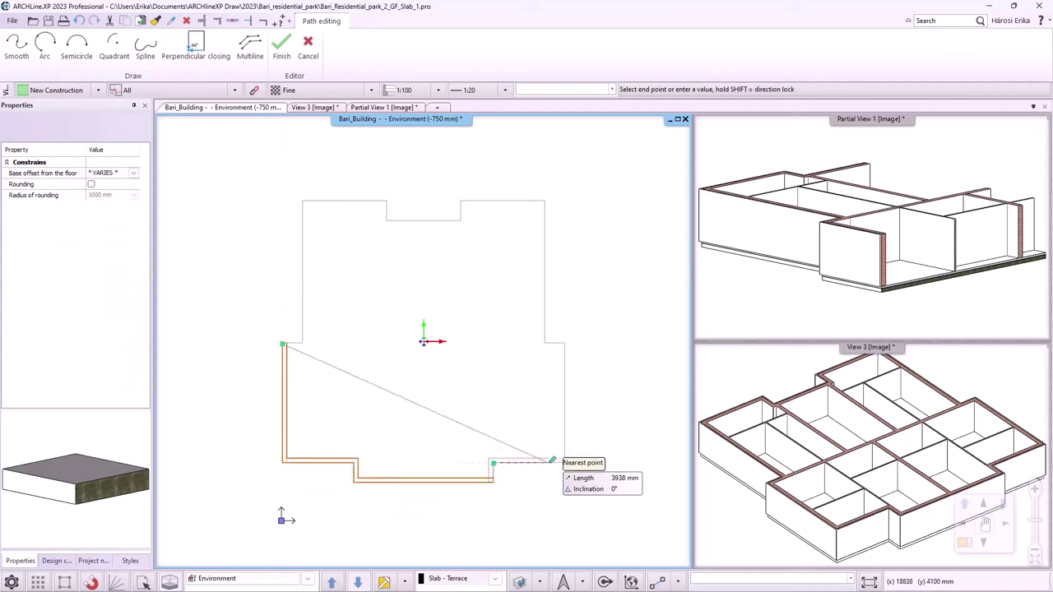
left_click(566, 463)
left_click(565, 344)
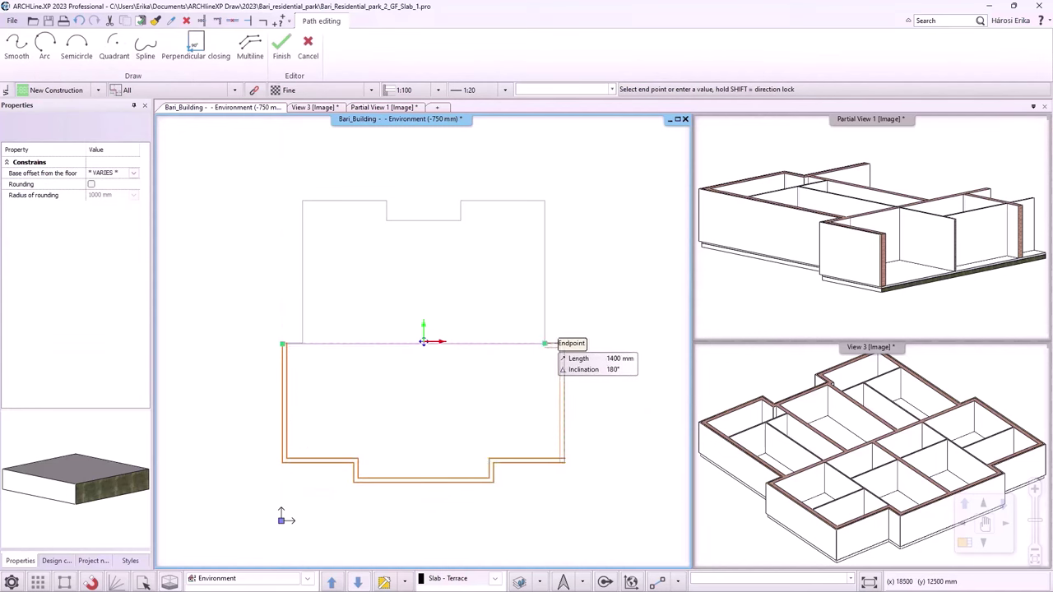
left_click(544, 344)
- Trace the right and top edges, including the top notch, back to the start to close the foundation
left_click(544, 201)
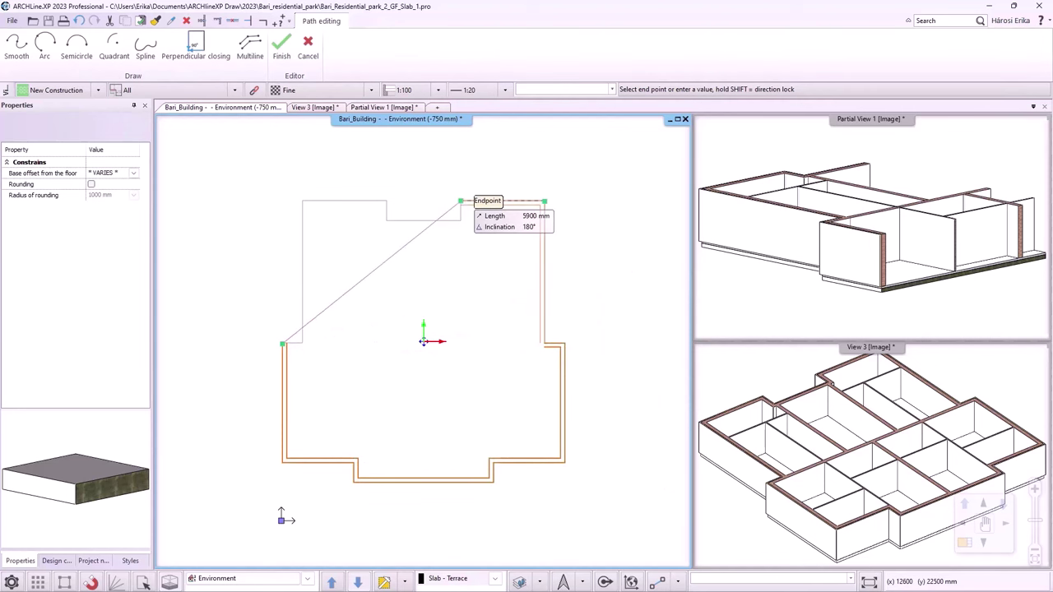
left_click(460, 201)
left_click(461, 220)
left_click(383, 220)
left_click(383, 200)
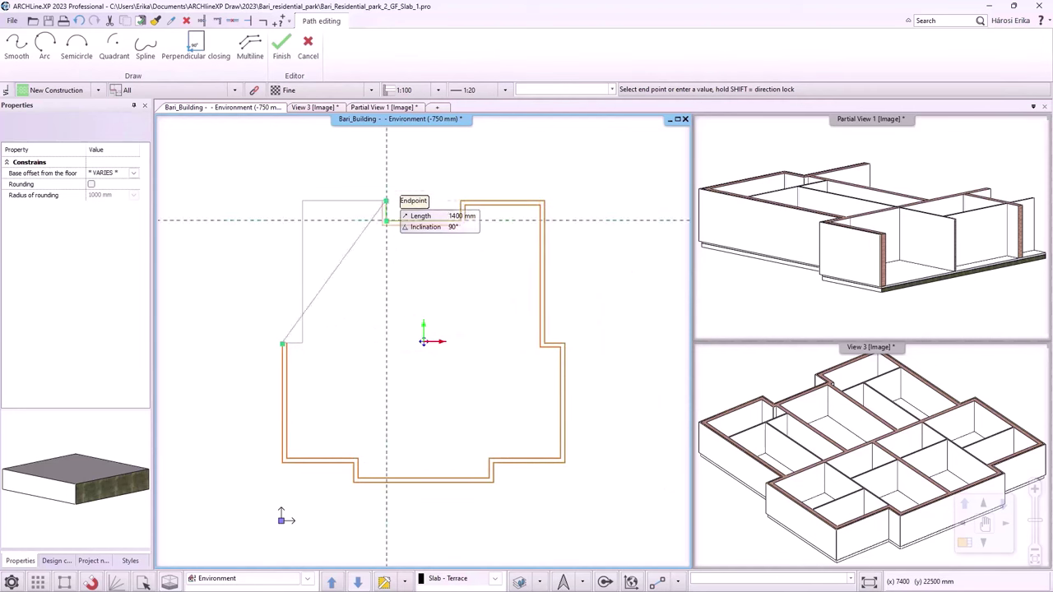
left_click(303, 201)
left_click(303, 344)
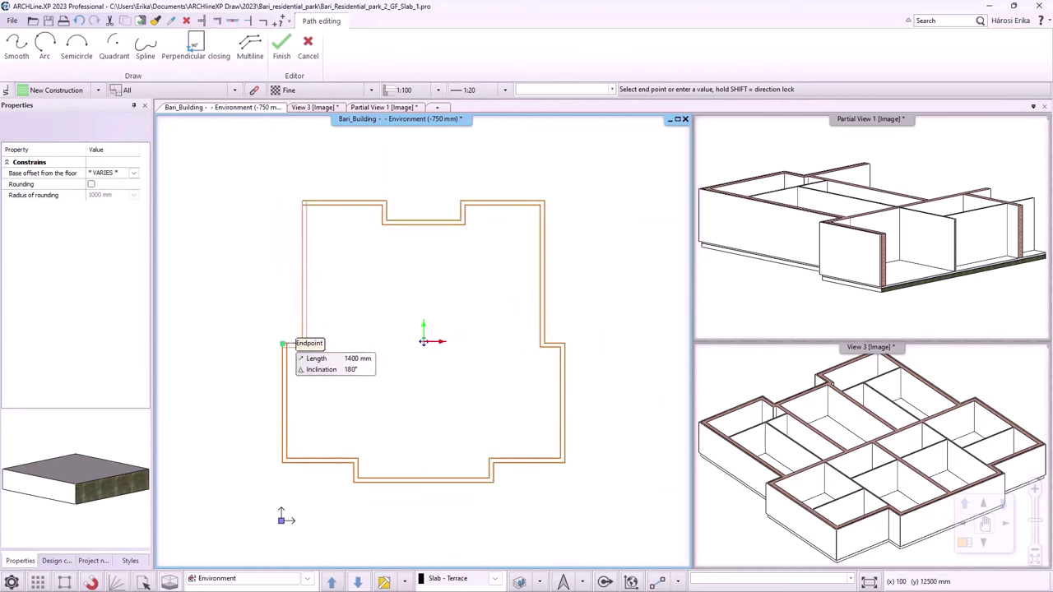
key("Return")
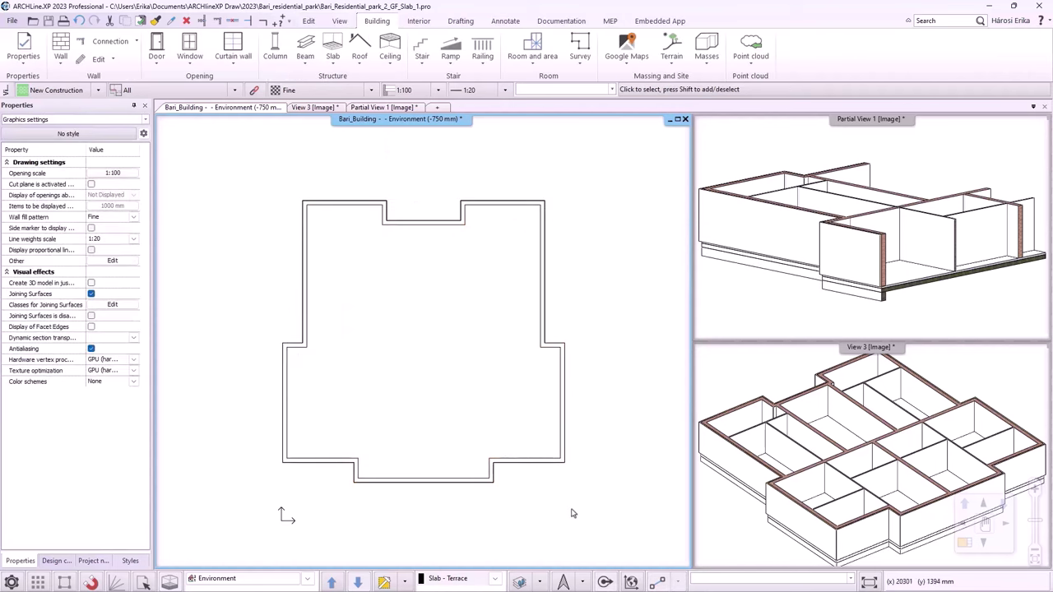
left_click(1018, 140)
- Hide Partial View 1 and re-tile the views with the plan enlarged
left_click(1029, 120)
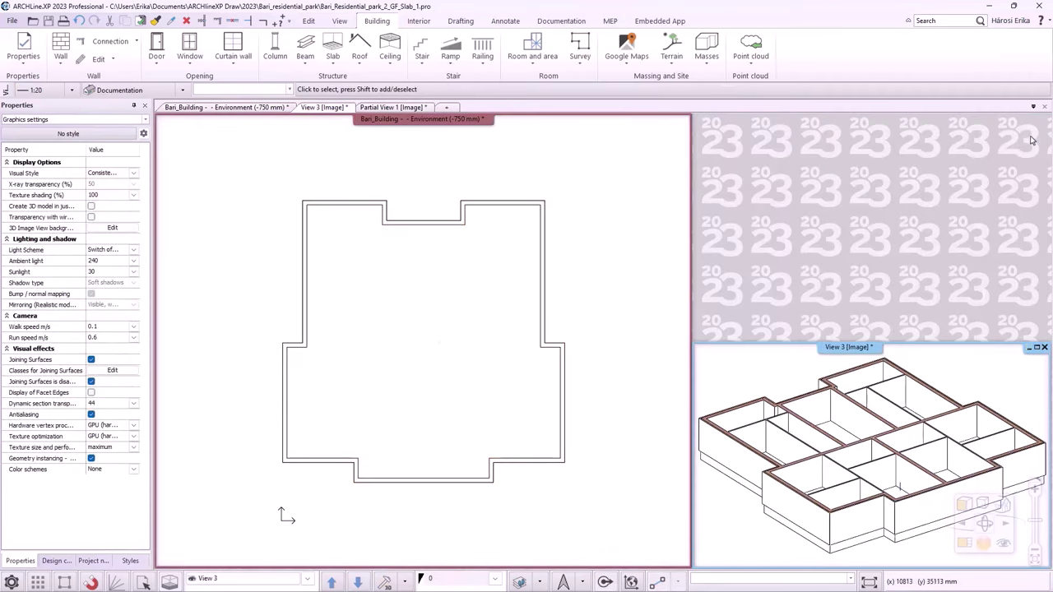
left_click(519, 582)
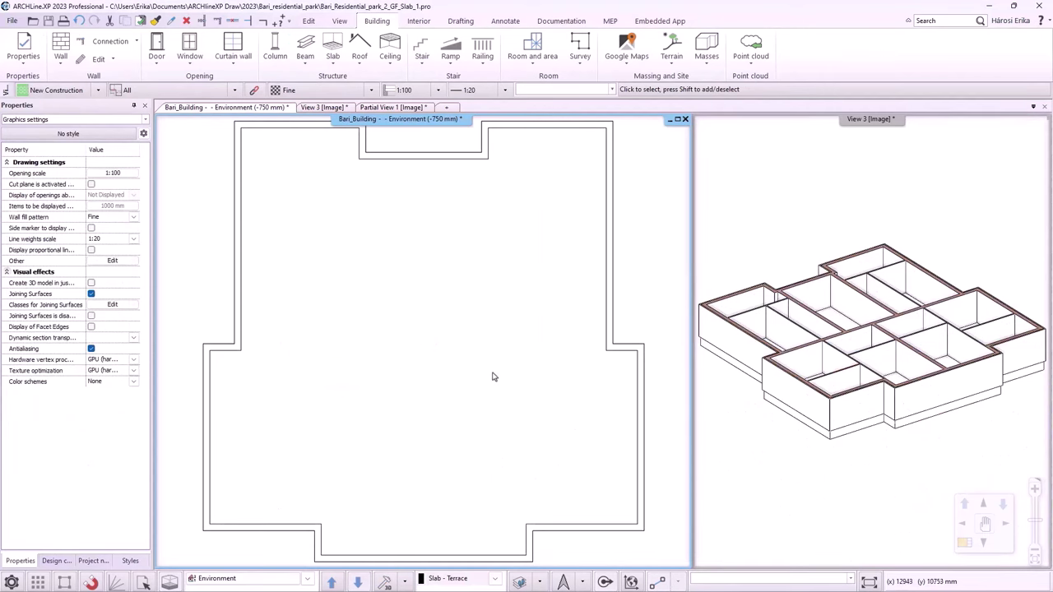
scroll(421, 344, "down", 2)
- Select the foundation slab and display only the Slab and Wall - Partition wall layers
left_click_drag(625, 532, 219, 166)
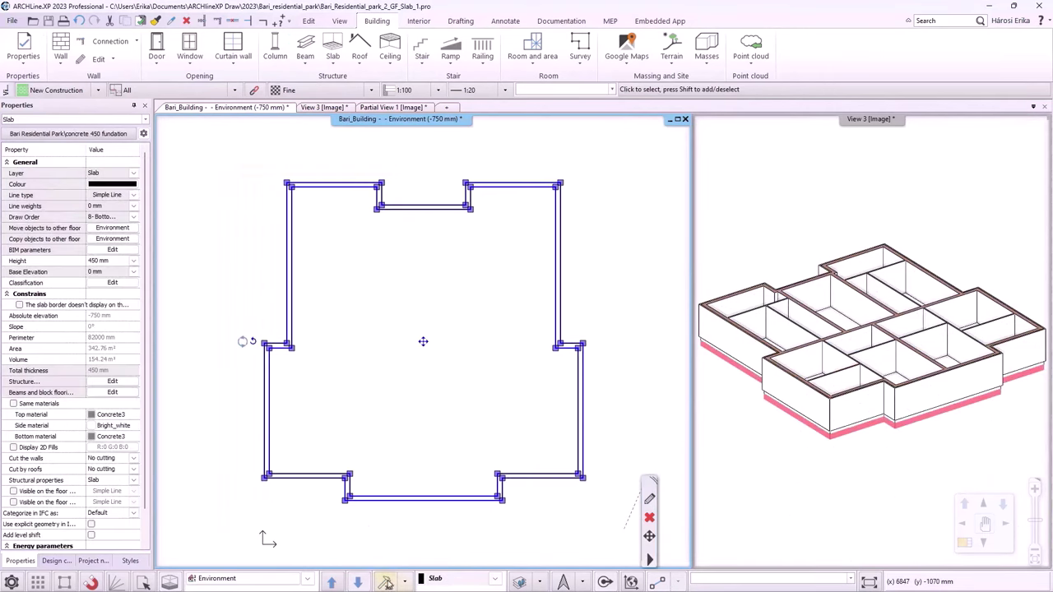
key("Escape")
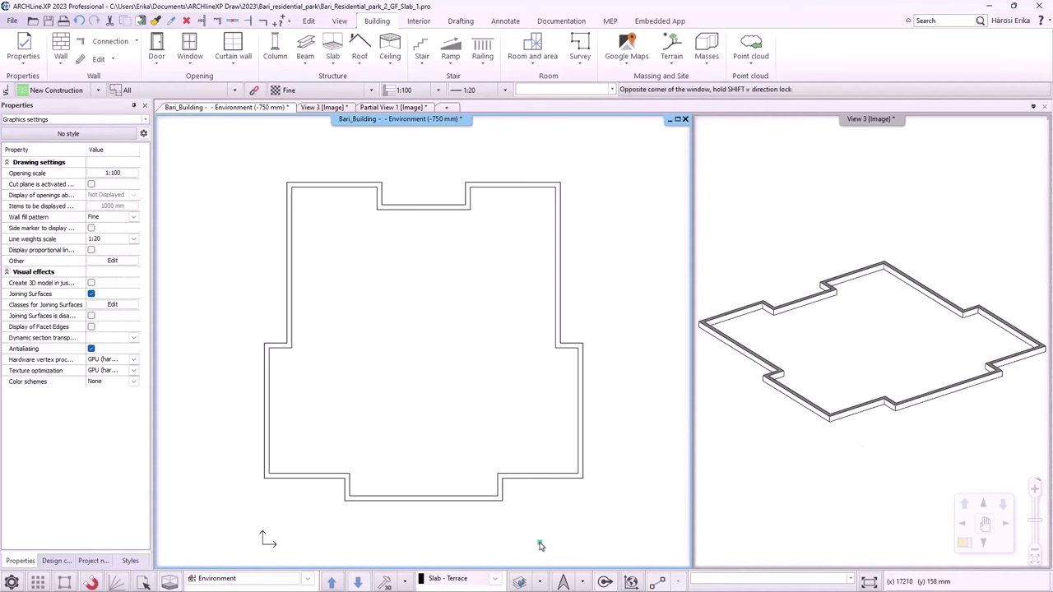
left_click(520, 582)
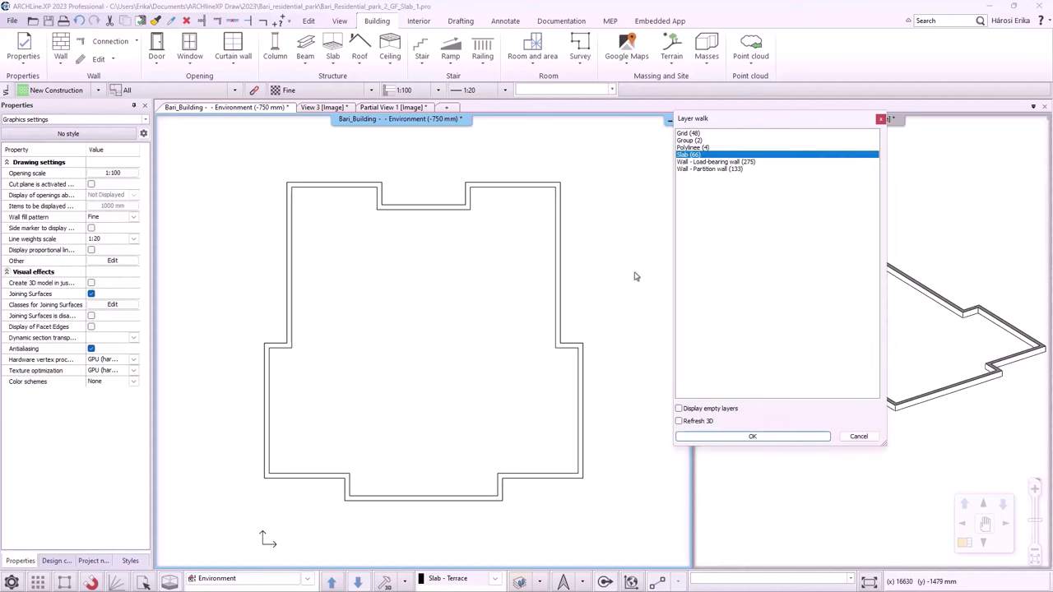
left_click(712, 169, "ctrl")
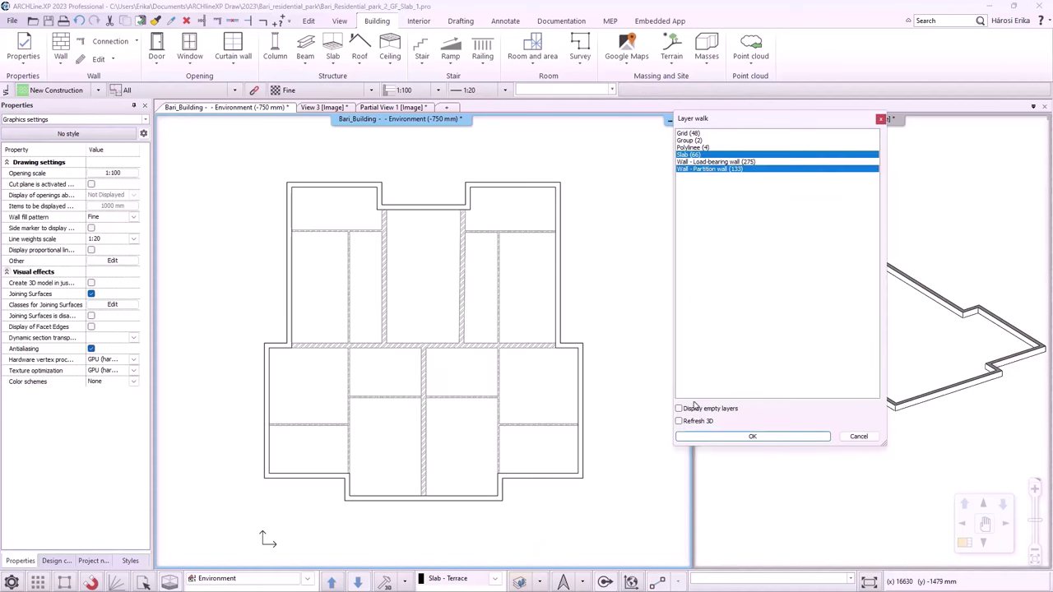
left_click(729, 437)
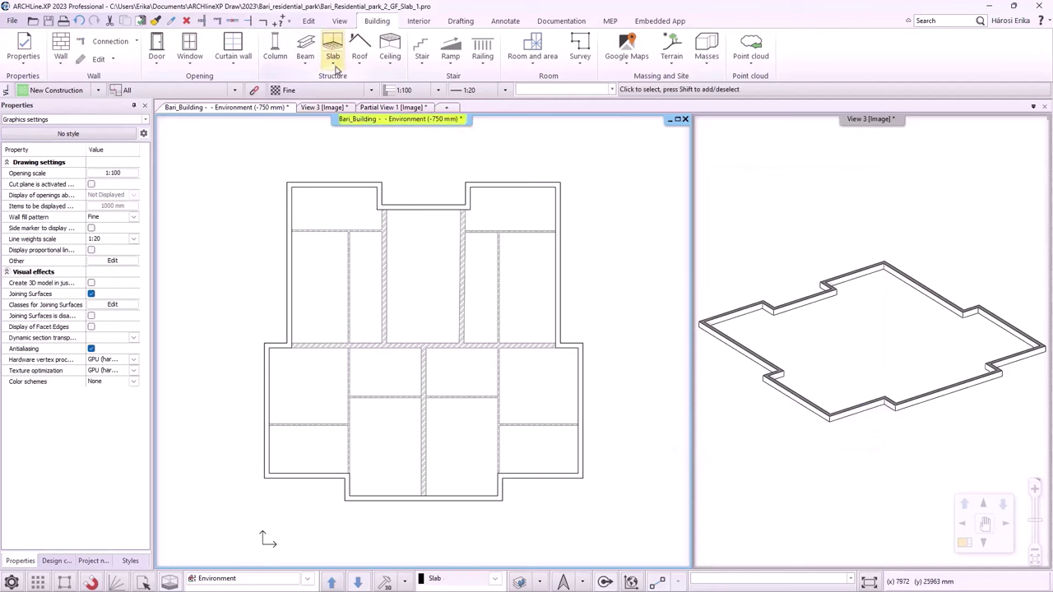
- Draw a 300 mm open foundation strip along the central wall
left_click(333, 56)
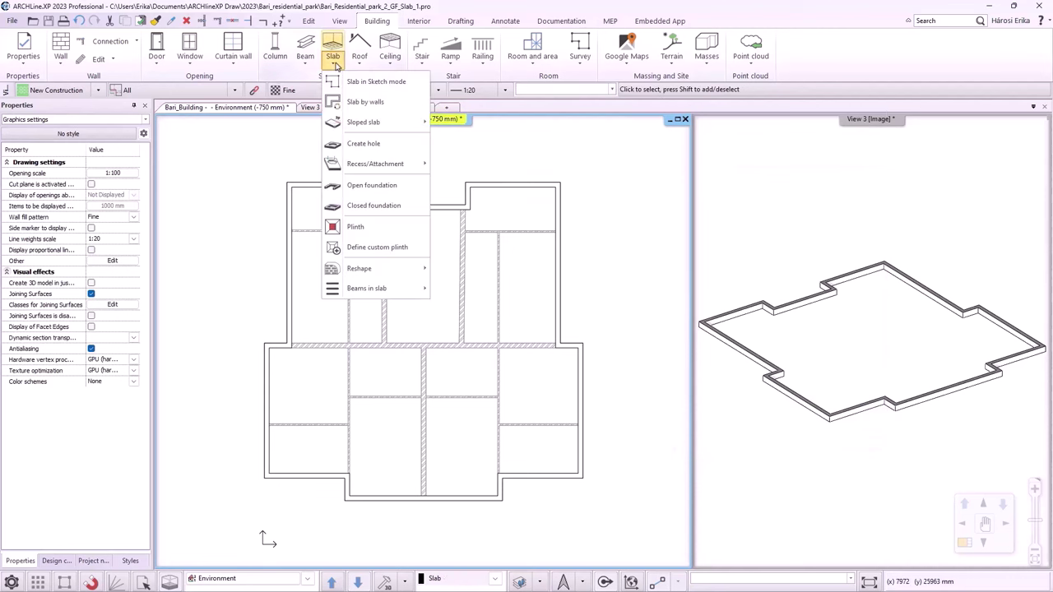
left_click(372, 187)
left_click(567, 331)
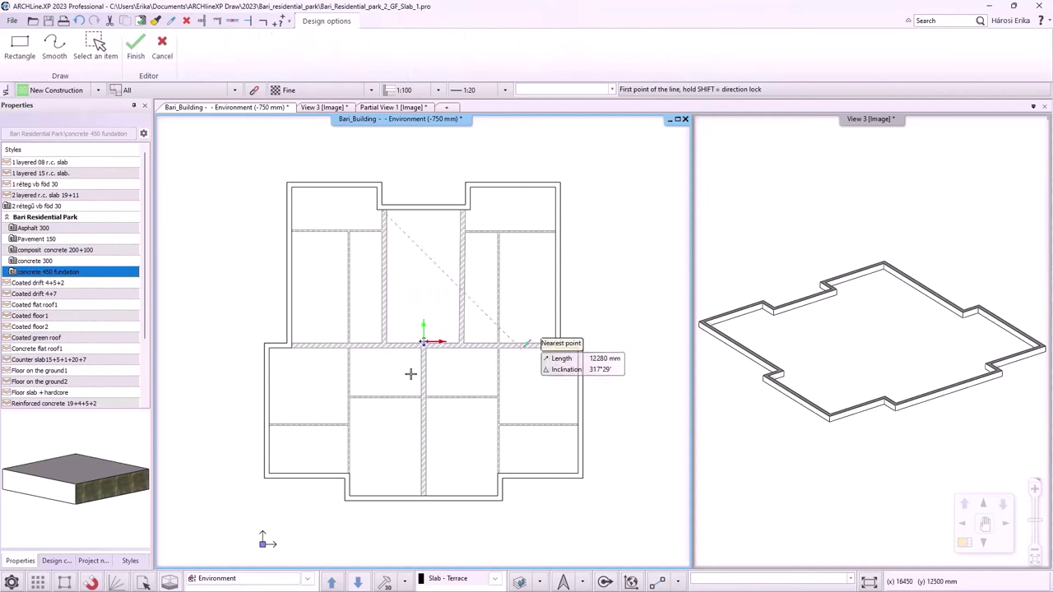
left_click(292, 349)
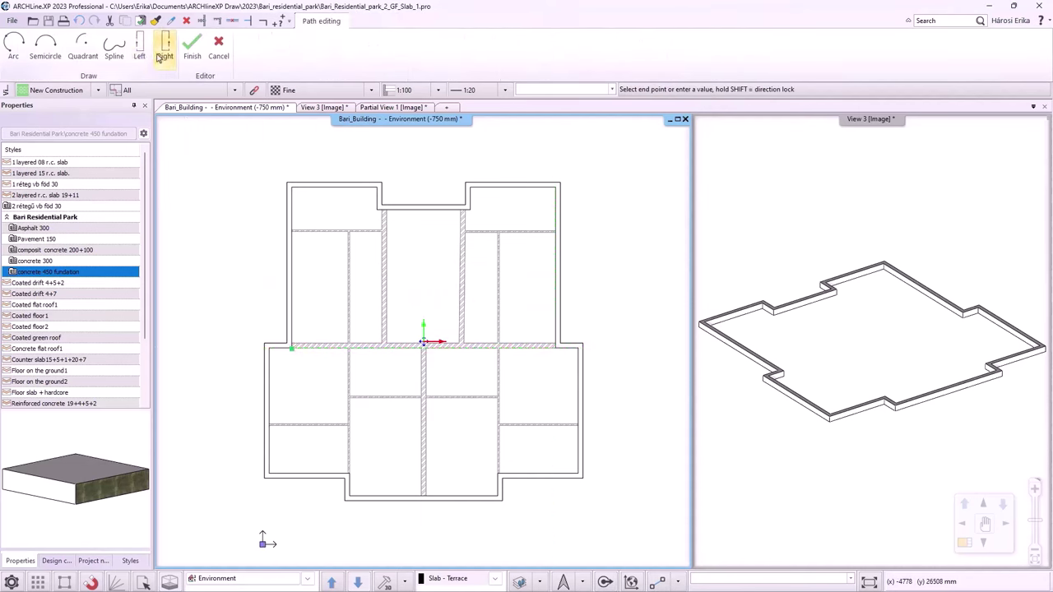
left_click(559, 347)
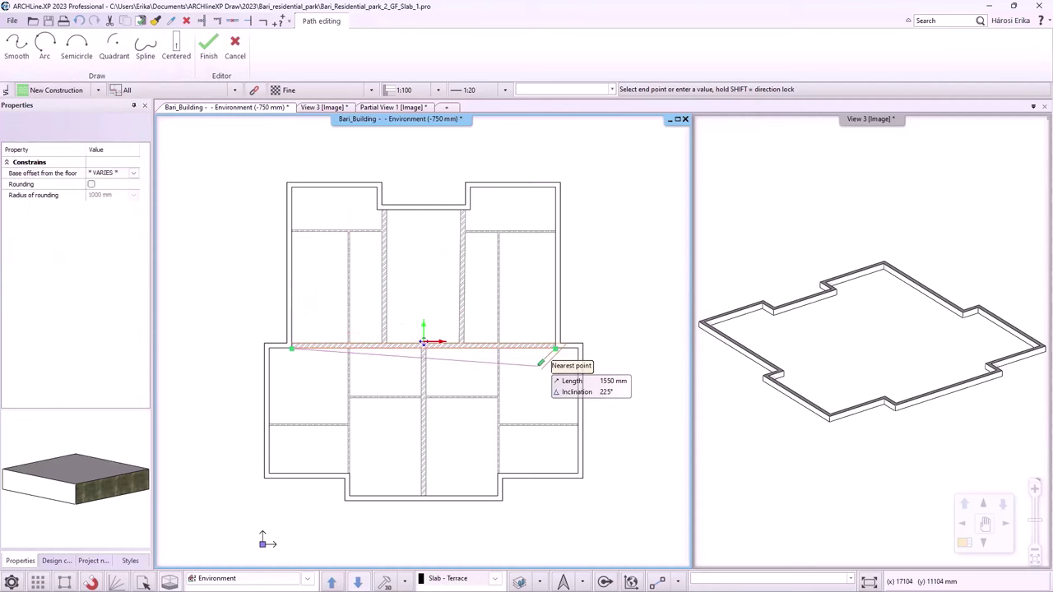
key("Return")
- Add foundation strips under the vertical partition and the left partition up to the top wall
left_click(421, 496)
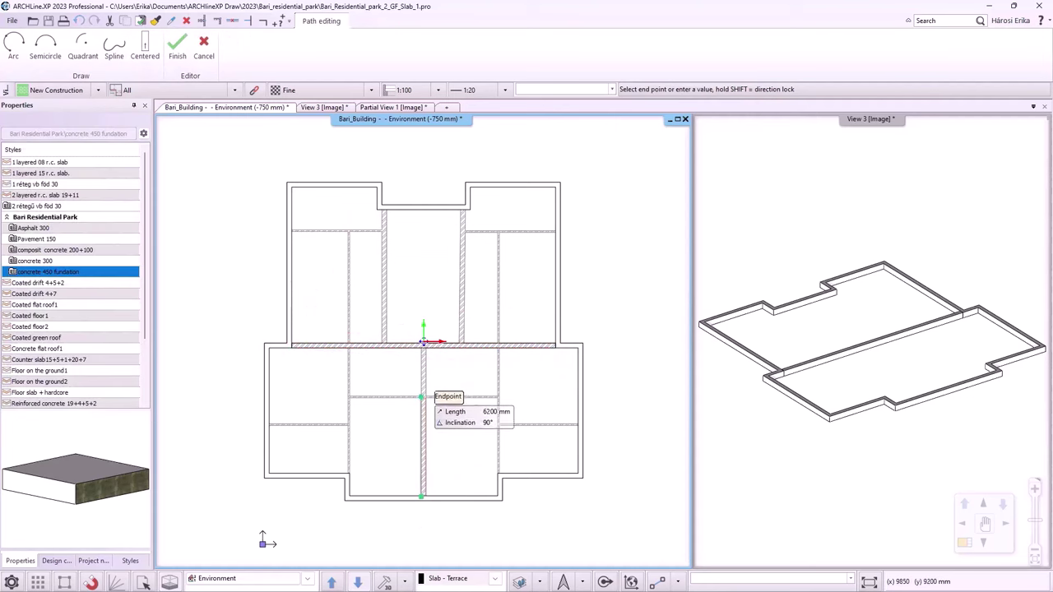
left_click(423, 344)
key("Return")
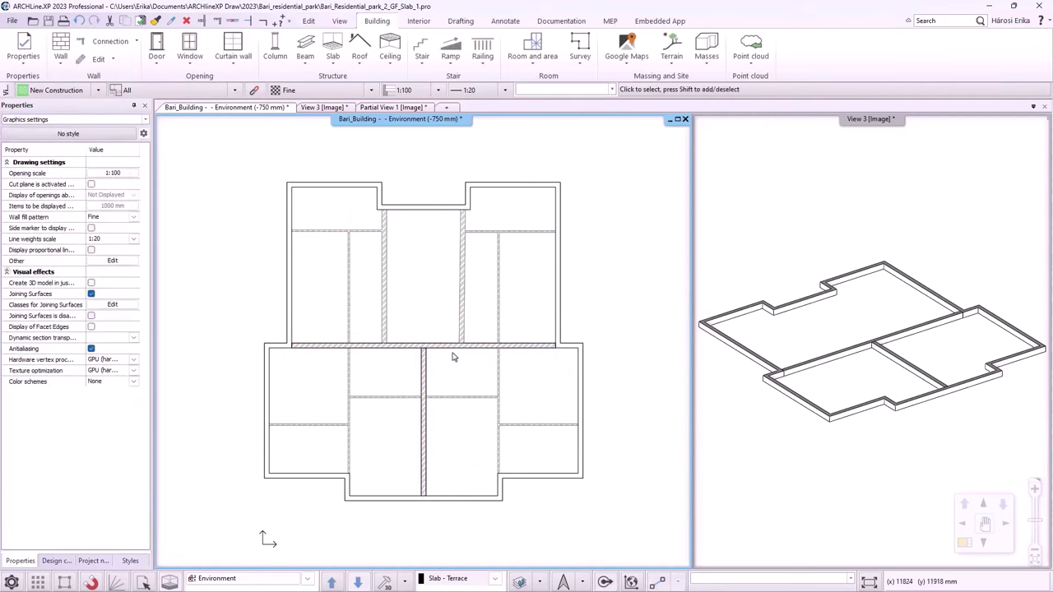
left_click(382, 344)
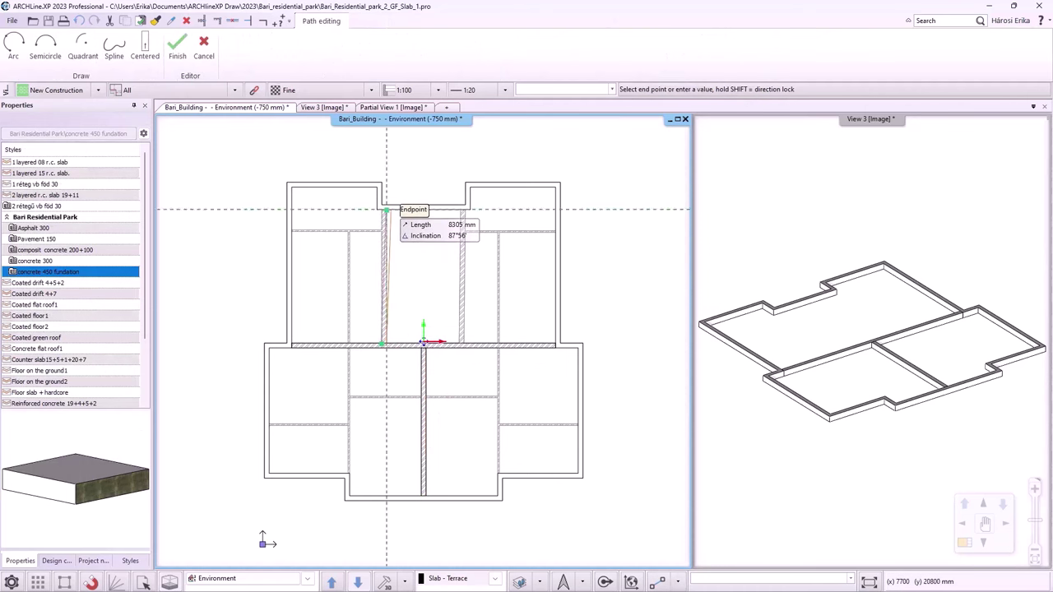
left_click(382, 210)
key("Return")
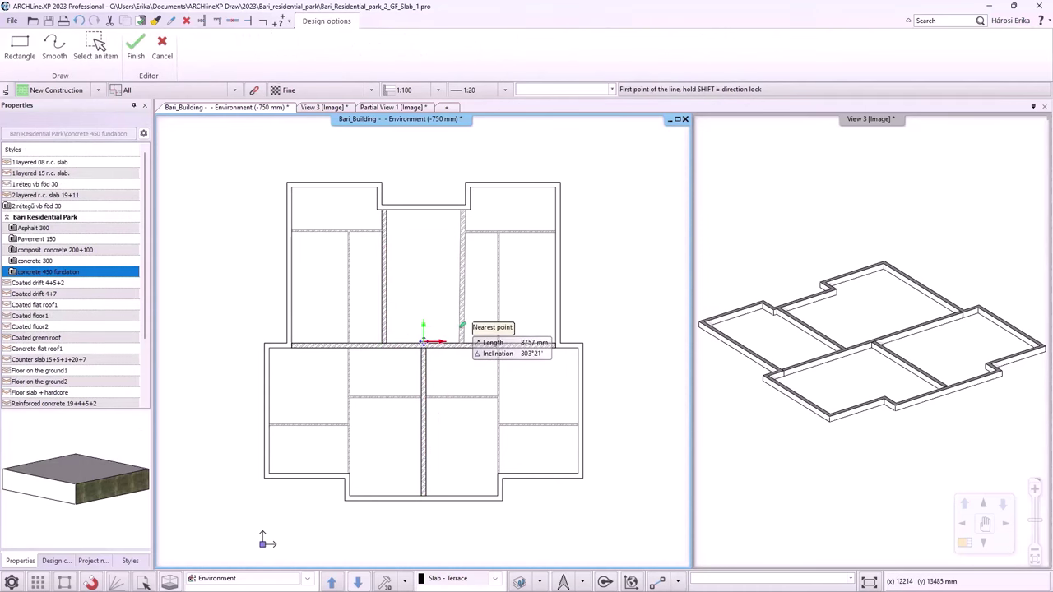
- Draw the vertical split line and apply the split to the foundation slab
left_click(459, 344)
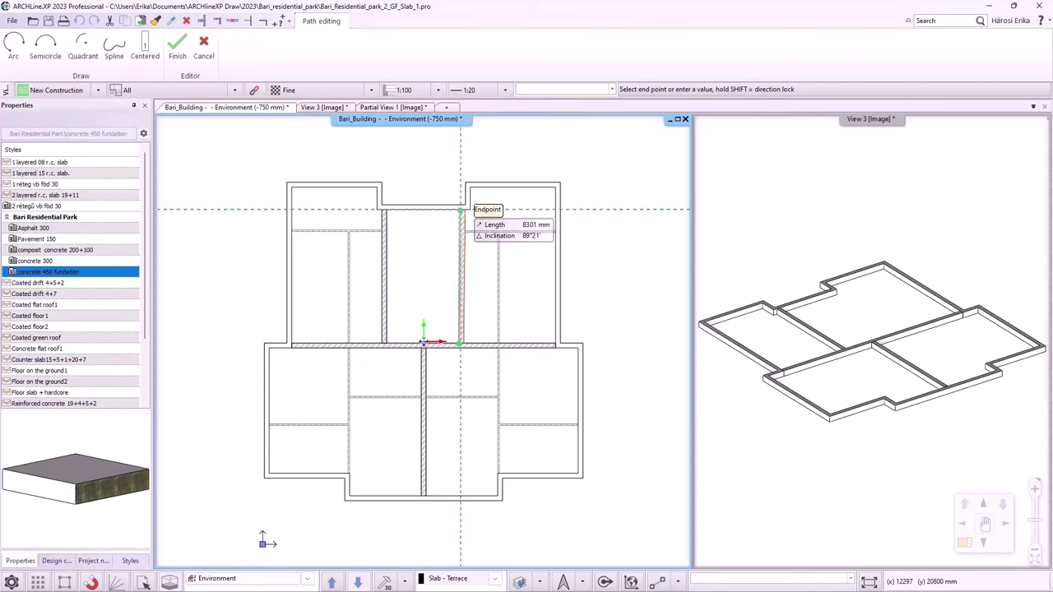
left_click(460, 210)
key("Return")
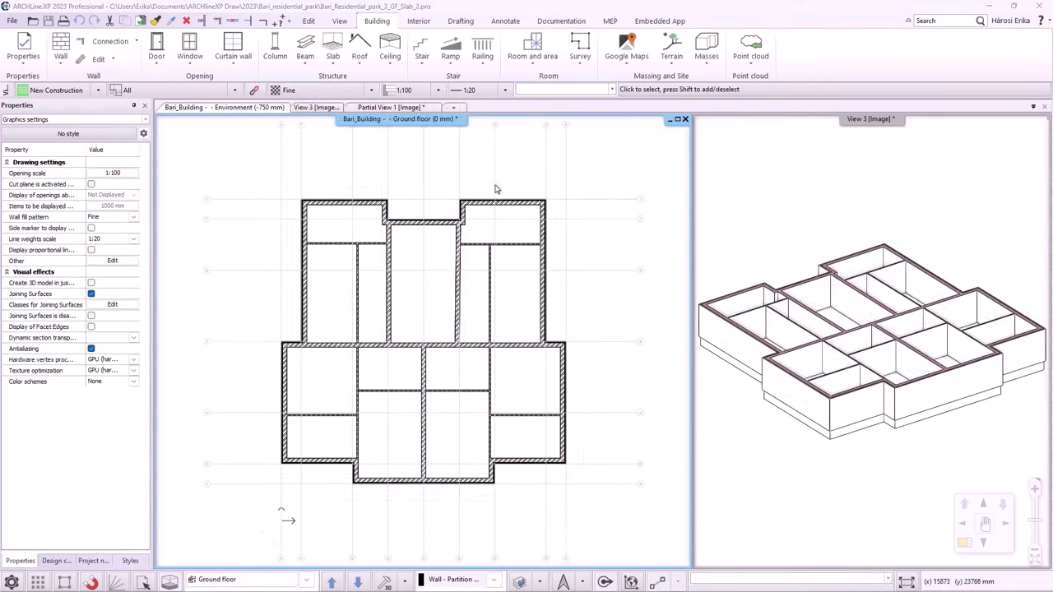
- Start placing a door with the Door multiple glasses 2700x2400 gray style
left_click(53, 561)
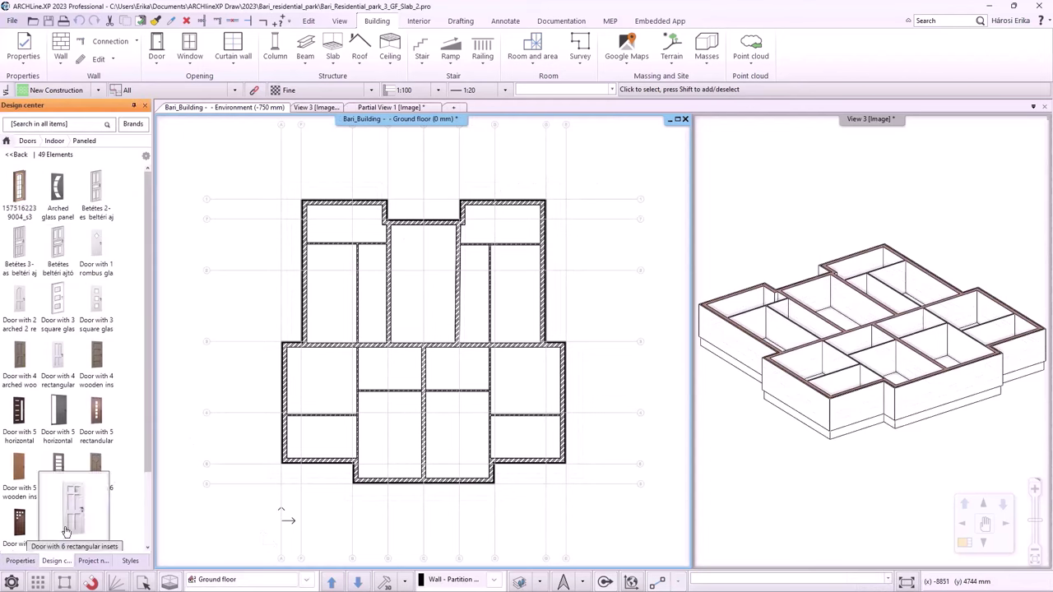
left_click(159, 47)
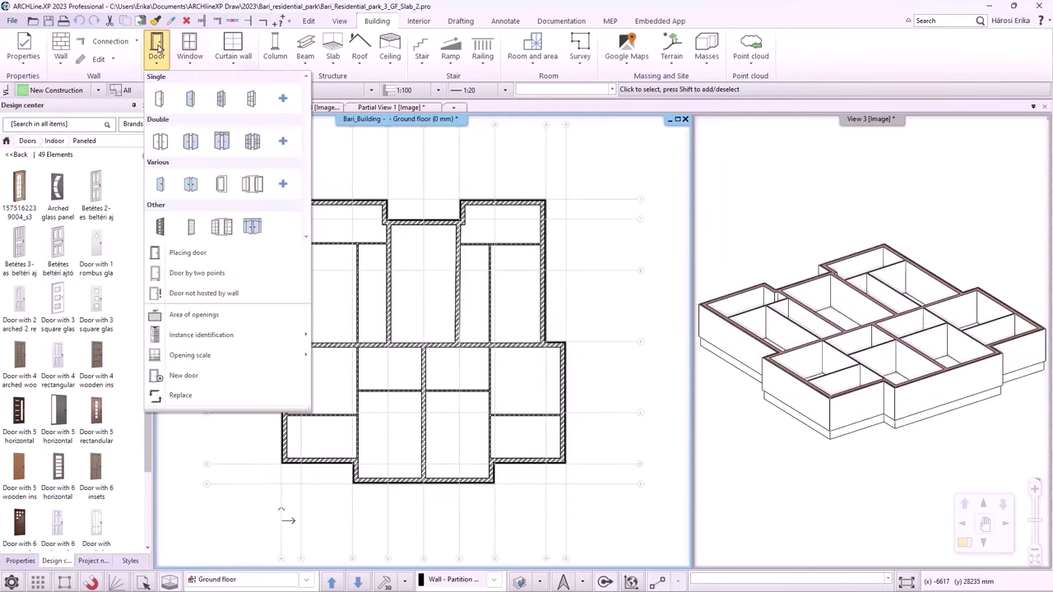
left_click(181, 253)
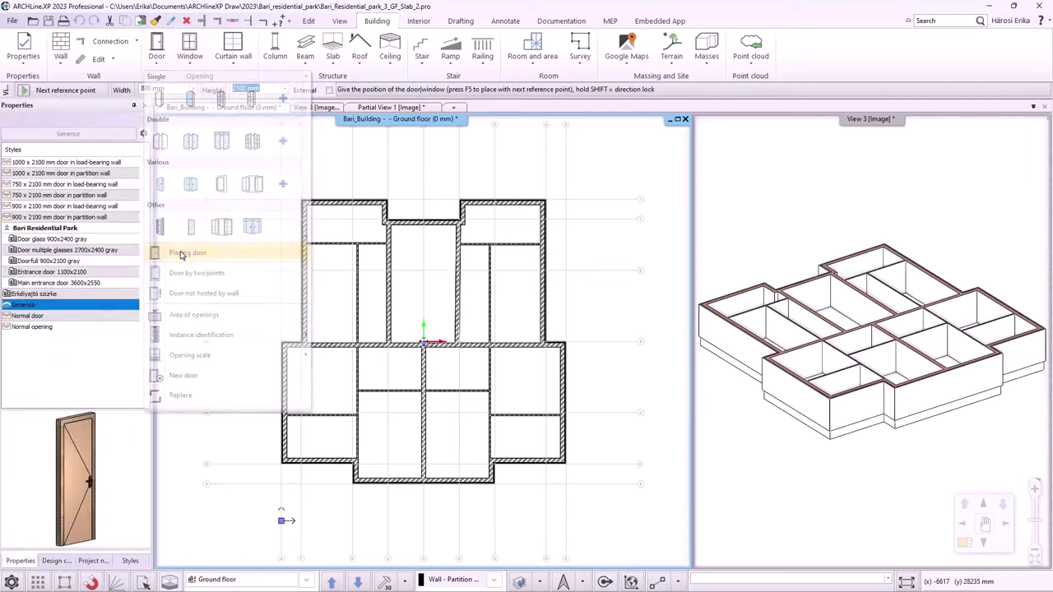
left_click(63, 162)
left_click(34, 283)
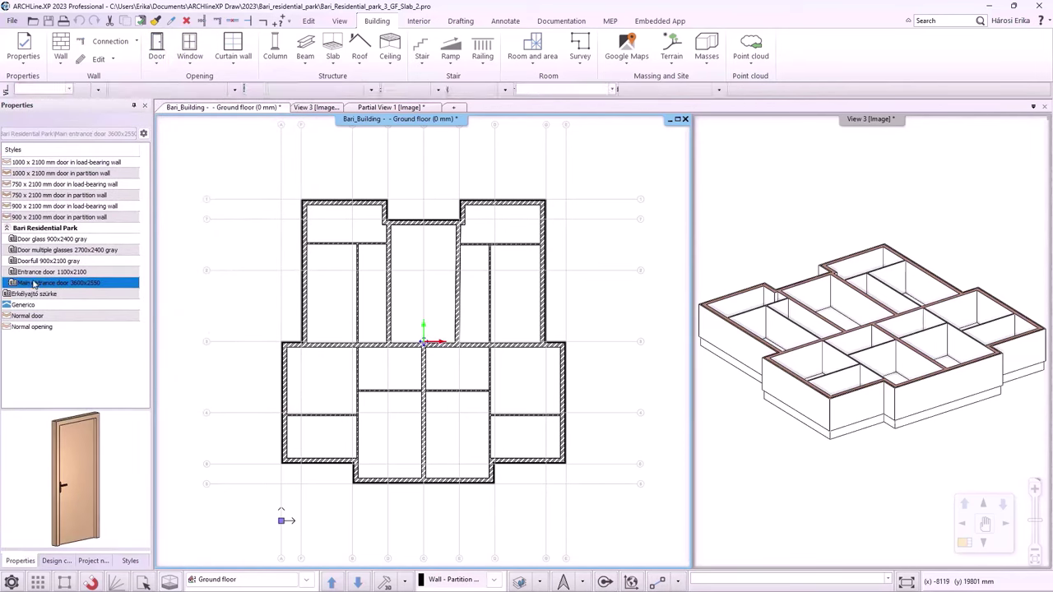
left_click(38, 273)
left_click(38, 261)
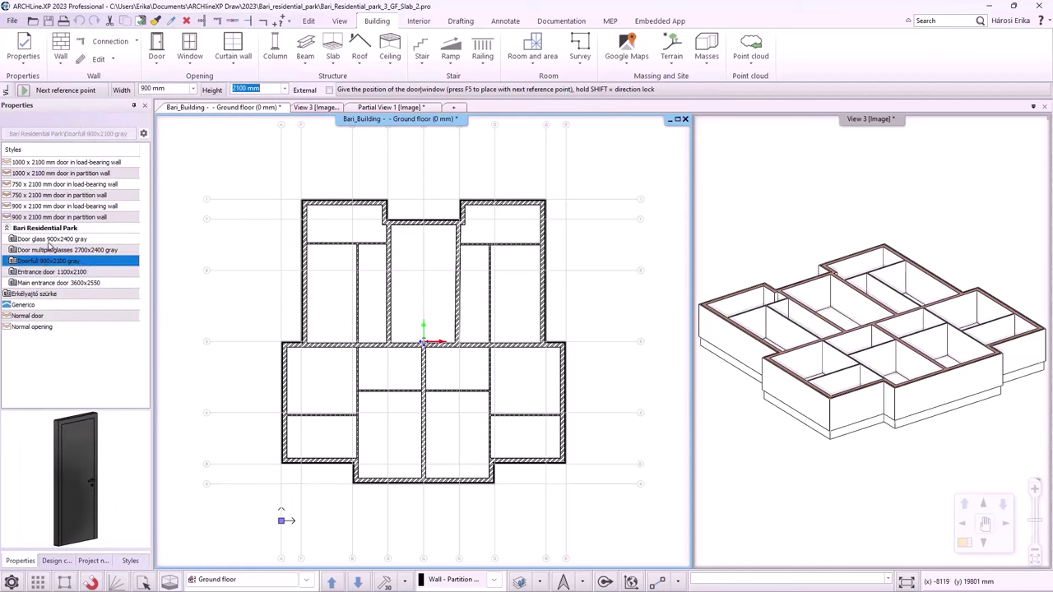
left_click(54, 250)
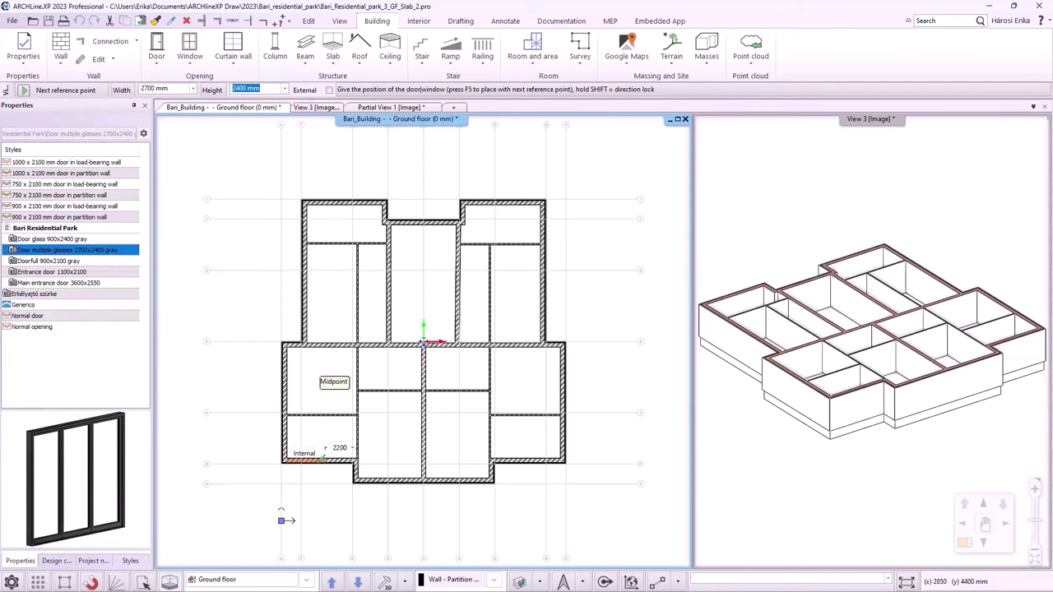
scroll(325, 448, "up", 3)
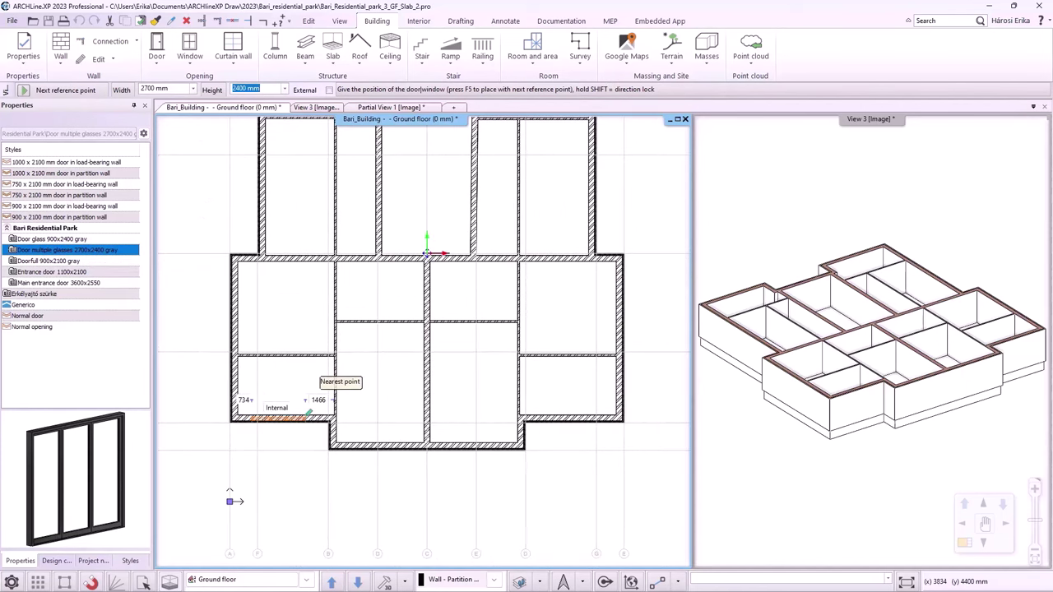
- Place four of these glazed doors in the lower-left, front and lower-right walls
left_click(82, 91)
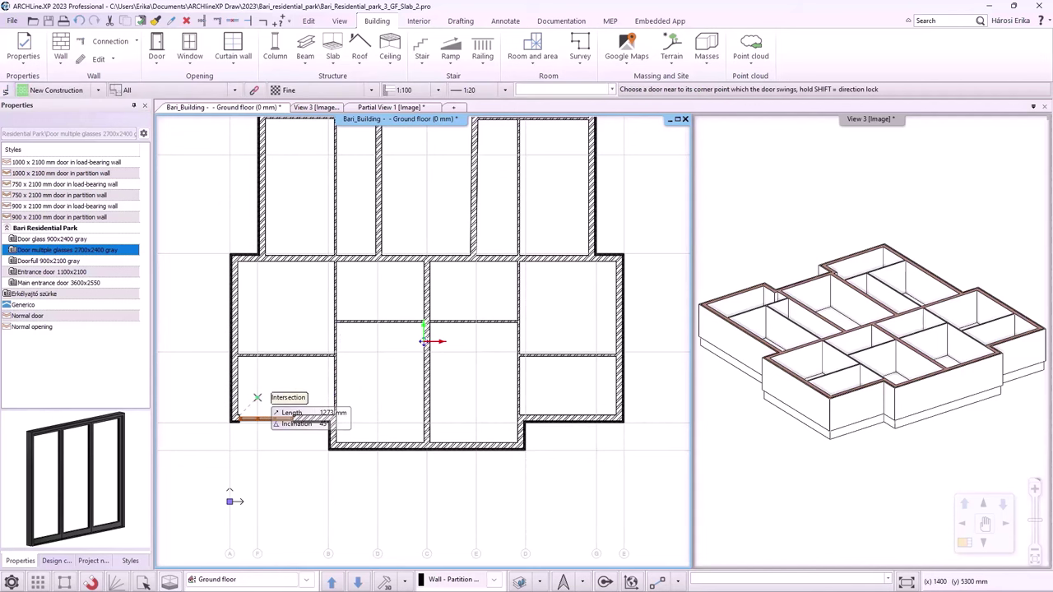
left_click(266, 418)
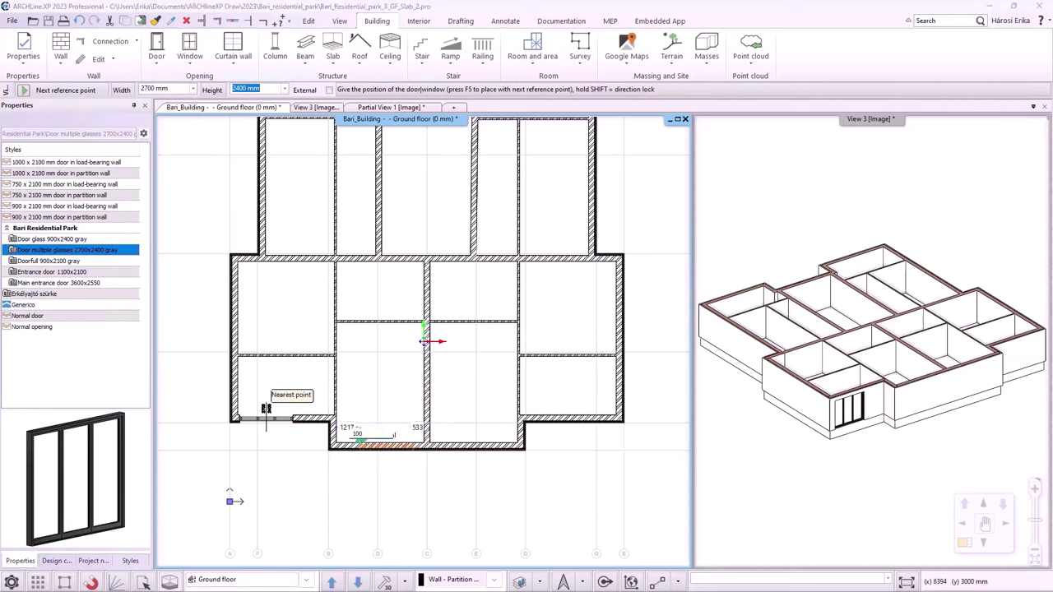
left_click(364, 445)
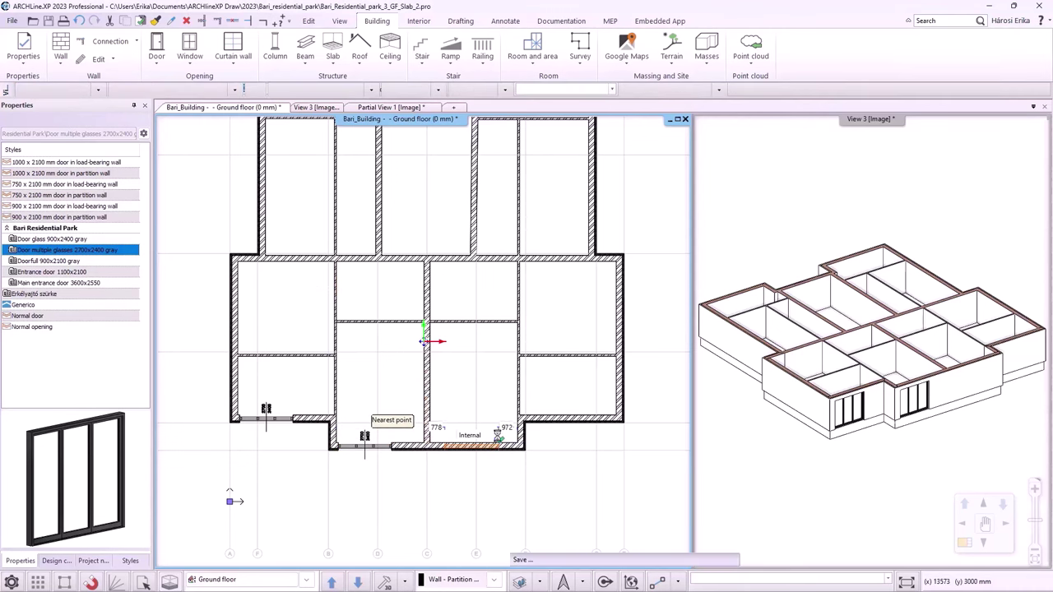
left_click(500, 413)
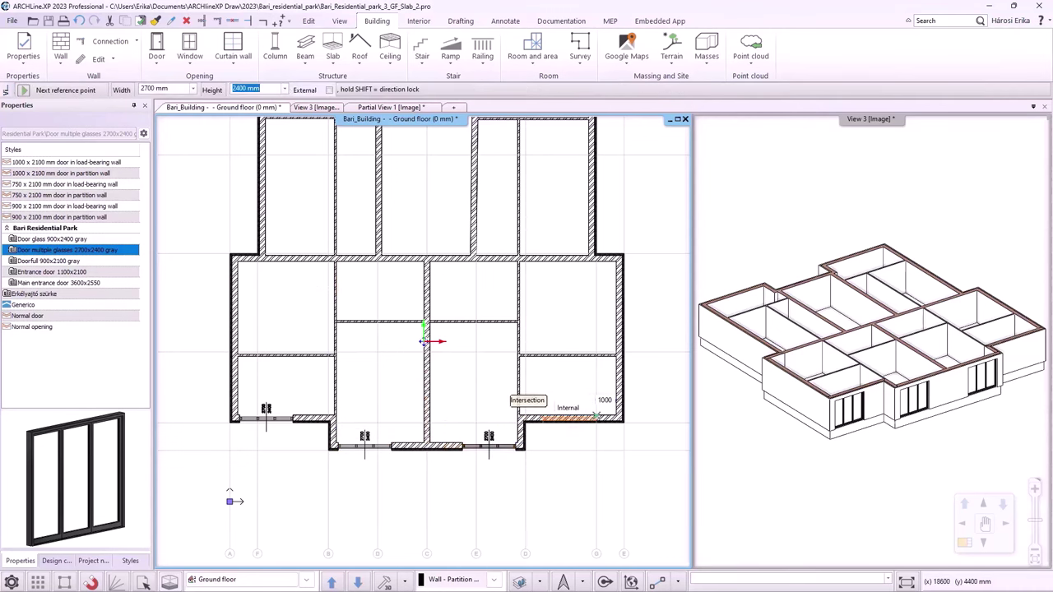
left_click(594, 410)
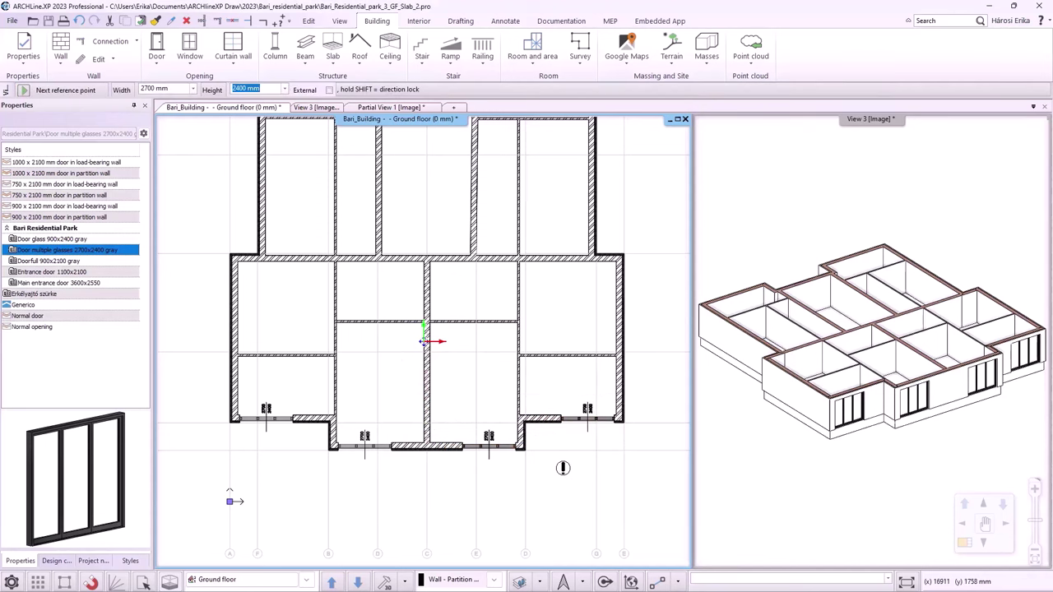
key("Escape")
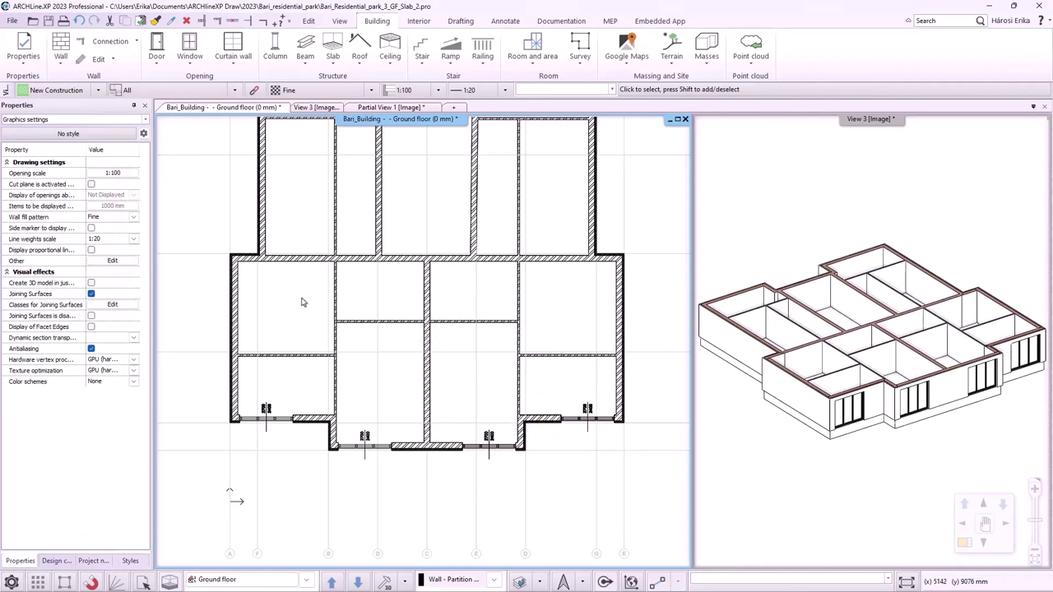
- Place a Door glass 900x2400 gray door in the bottom wall and set its swing
left_click(156, 59)
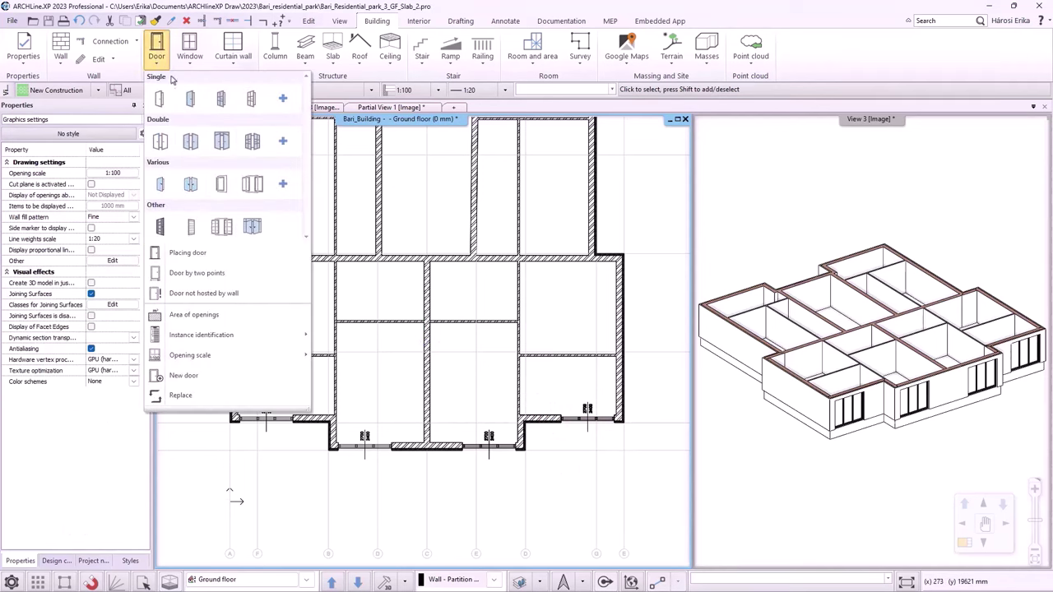
left_click(187, 252)
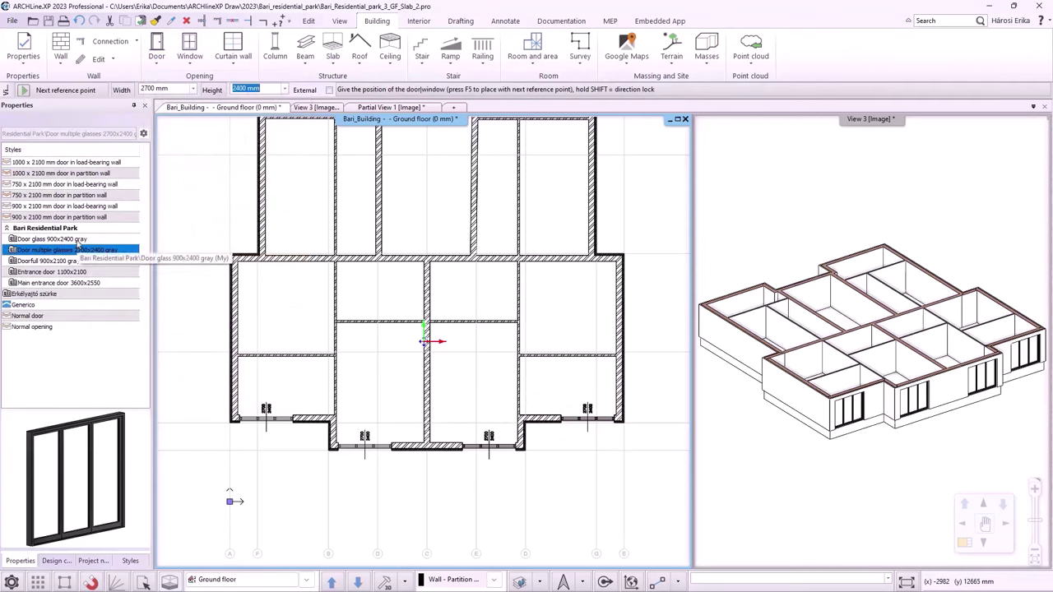
left_click(76, 239)
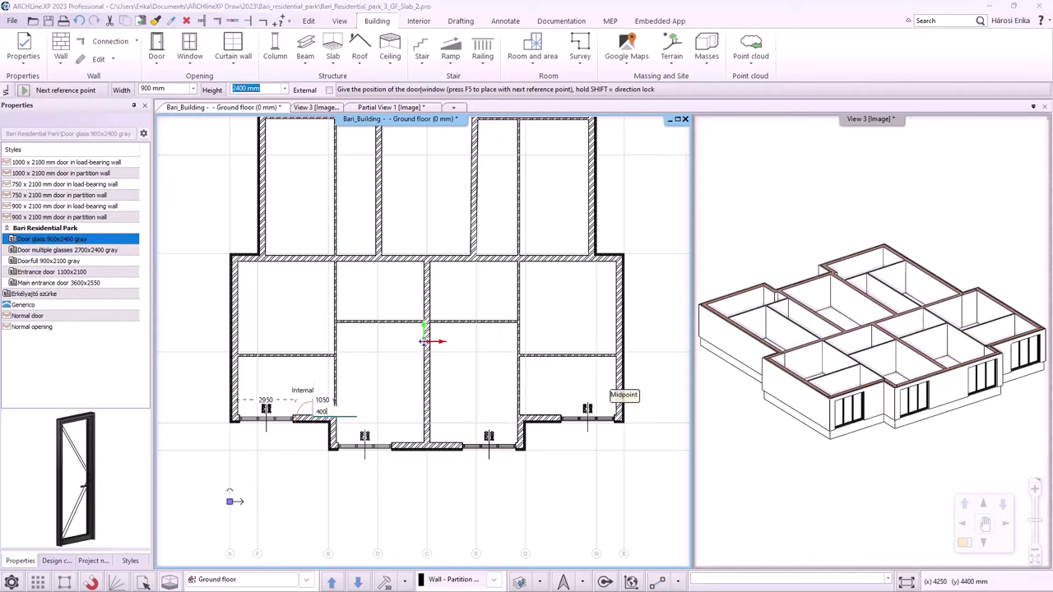
left_click(325, 406)
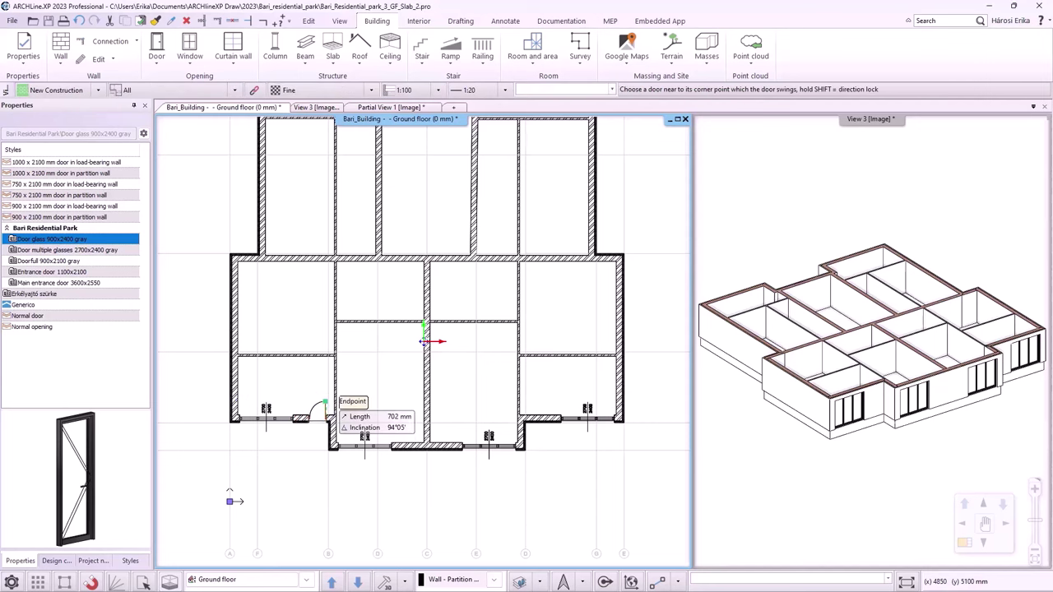
left_click(326, 404)
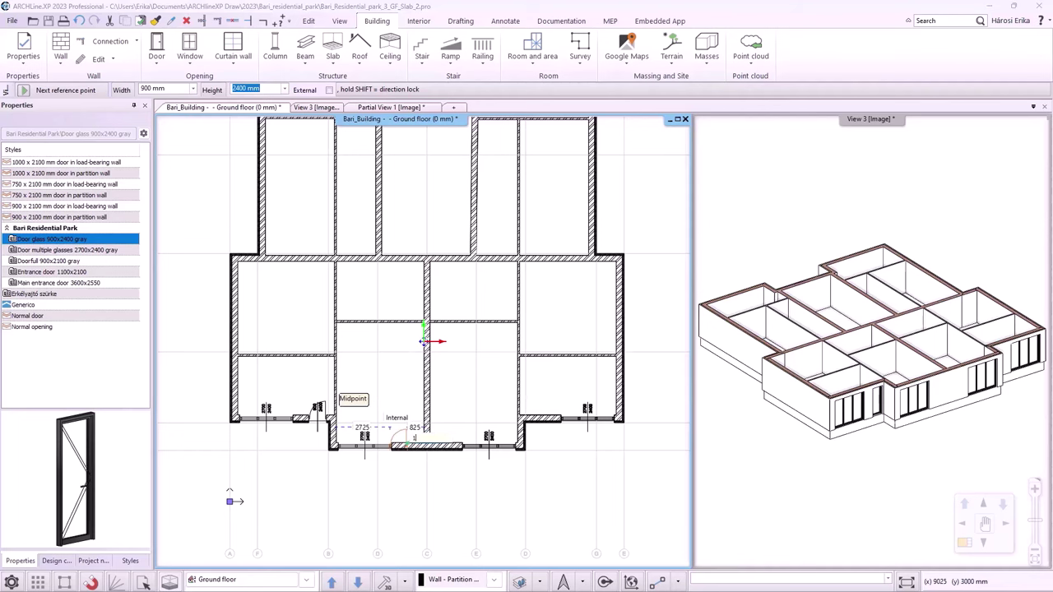
- Place another glass door in the inner wall, 400 mm from the wall end, flipped left-right
scroll(417, 436, "up", 2)
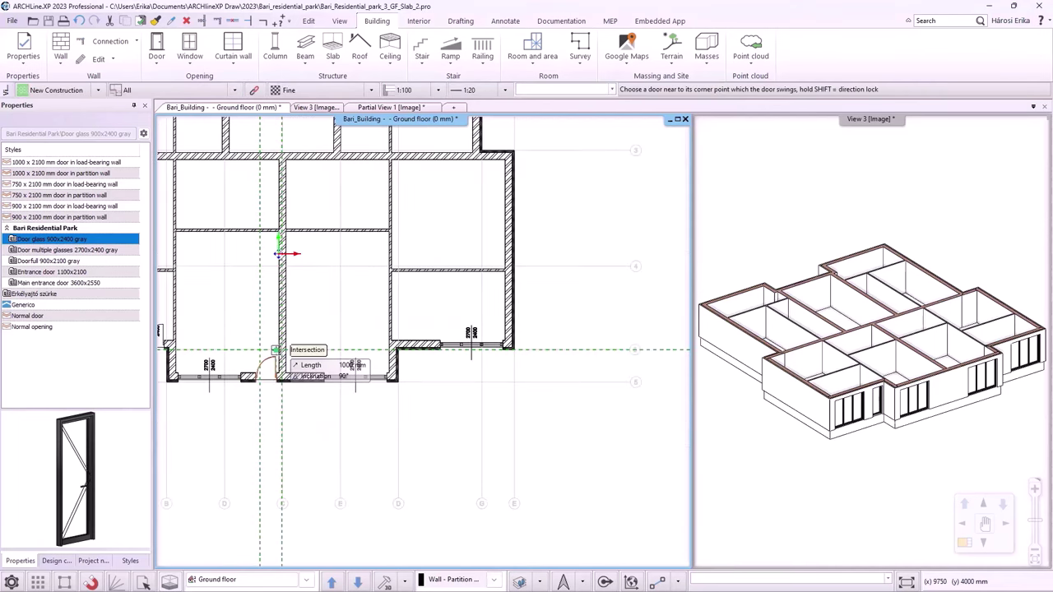
scroll(422, 333, "up", 2)
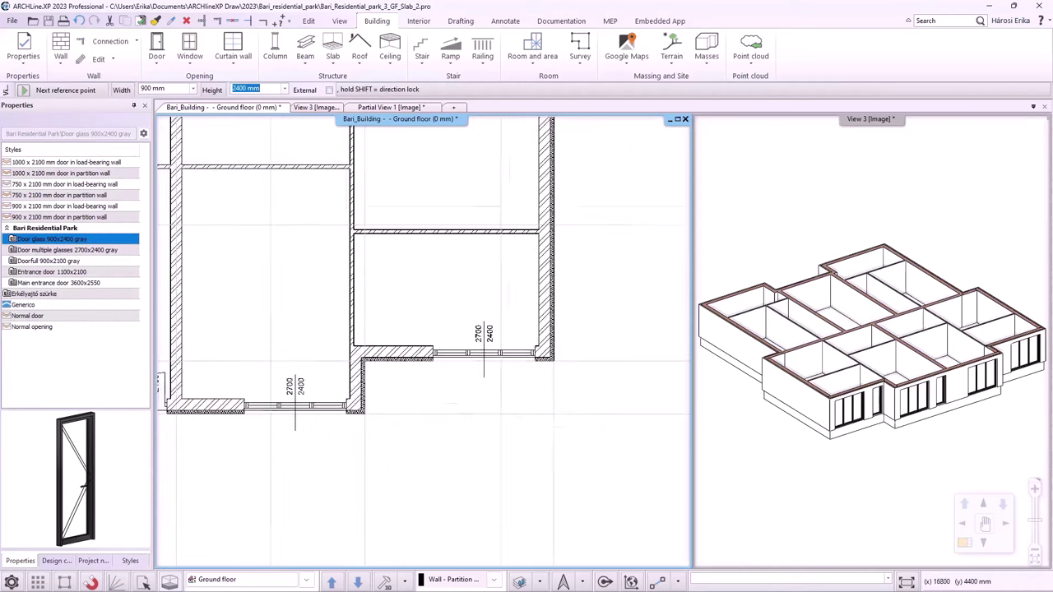
left_click(414, 344)
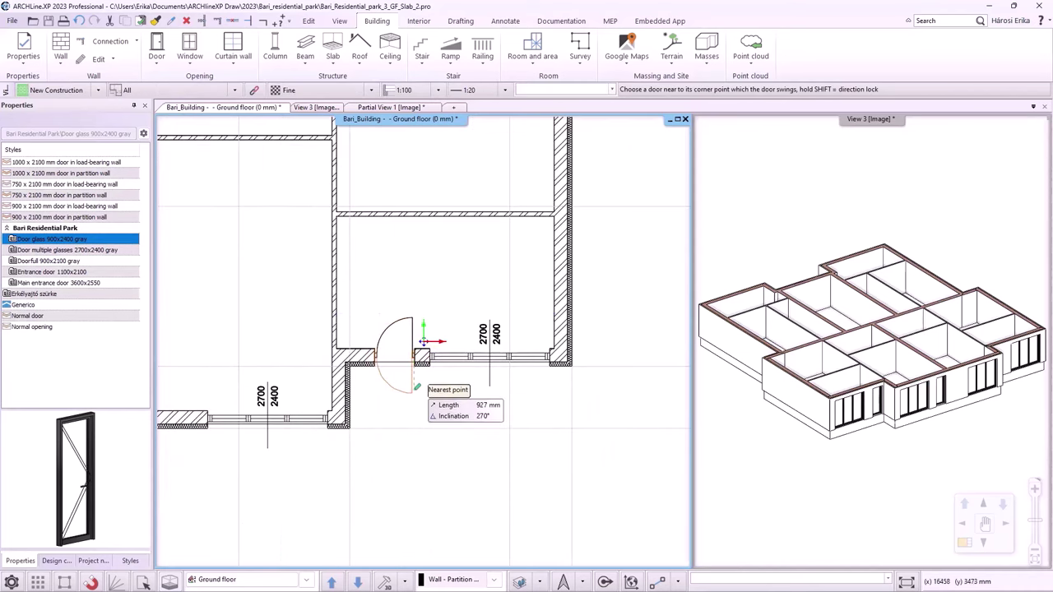
left_click(429, 399)
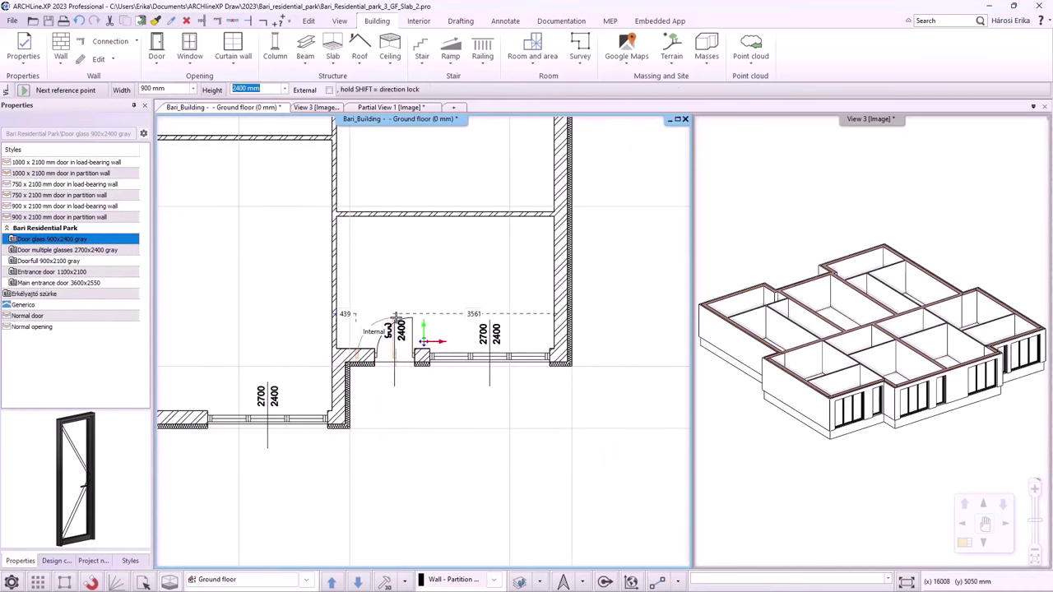
left_click(381, 345)
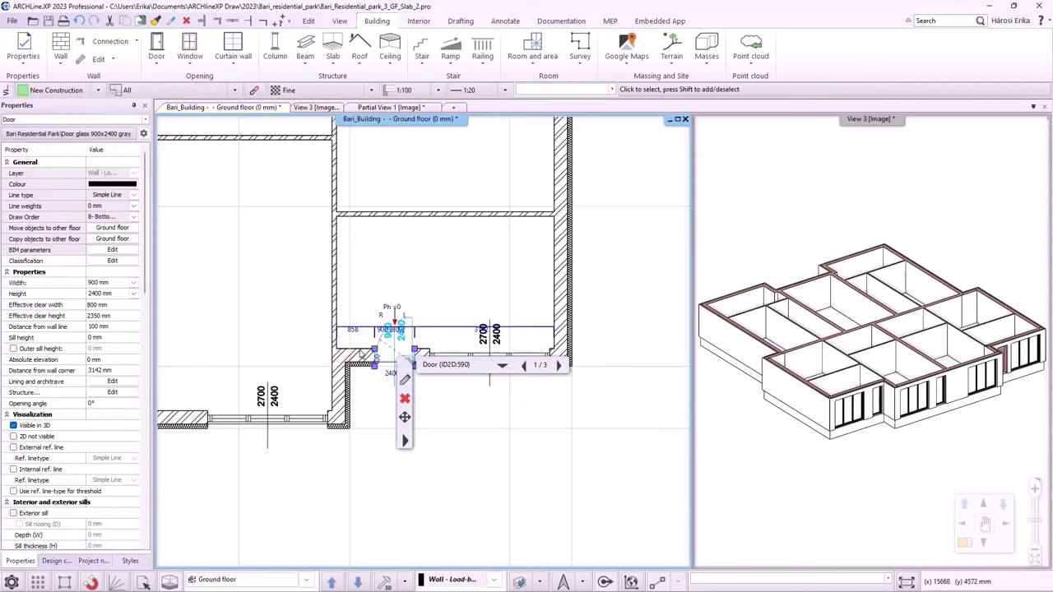
left_click(355, 331)
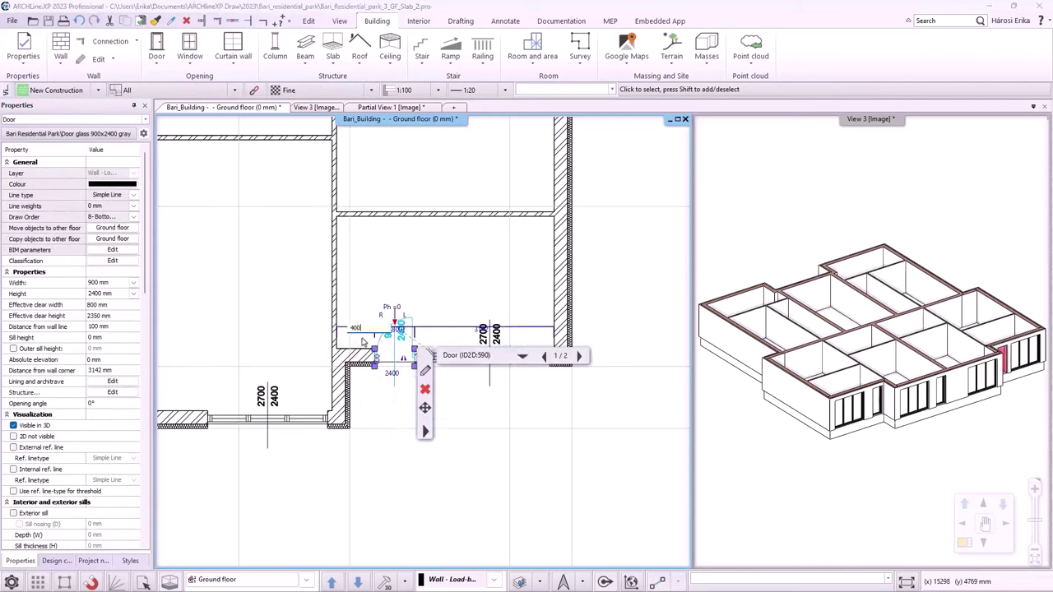
type("400")
key("Return")
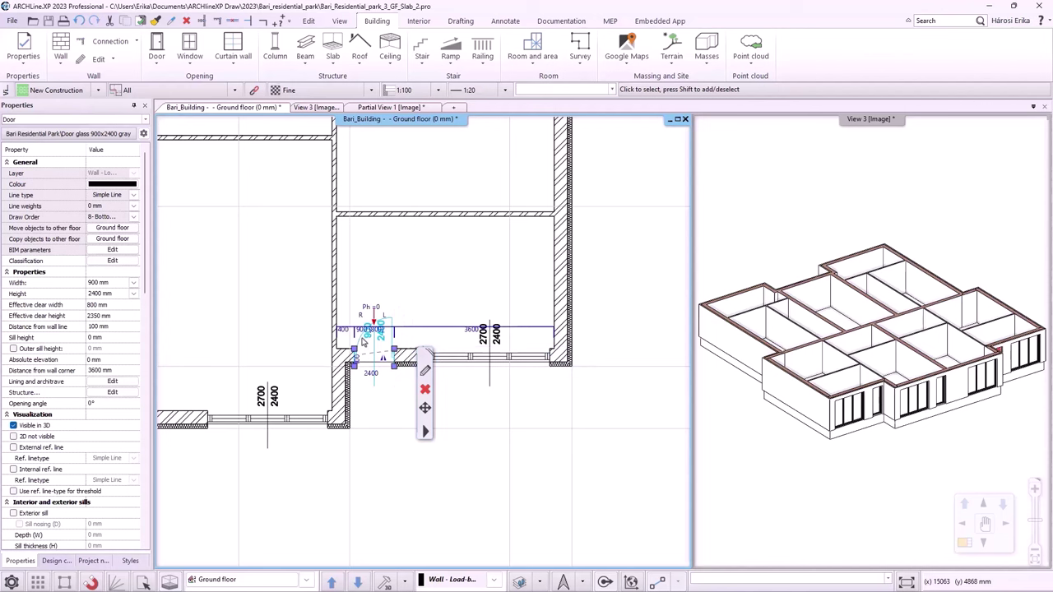
mouse_move(382, 360)
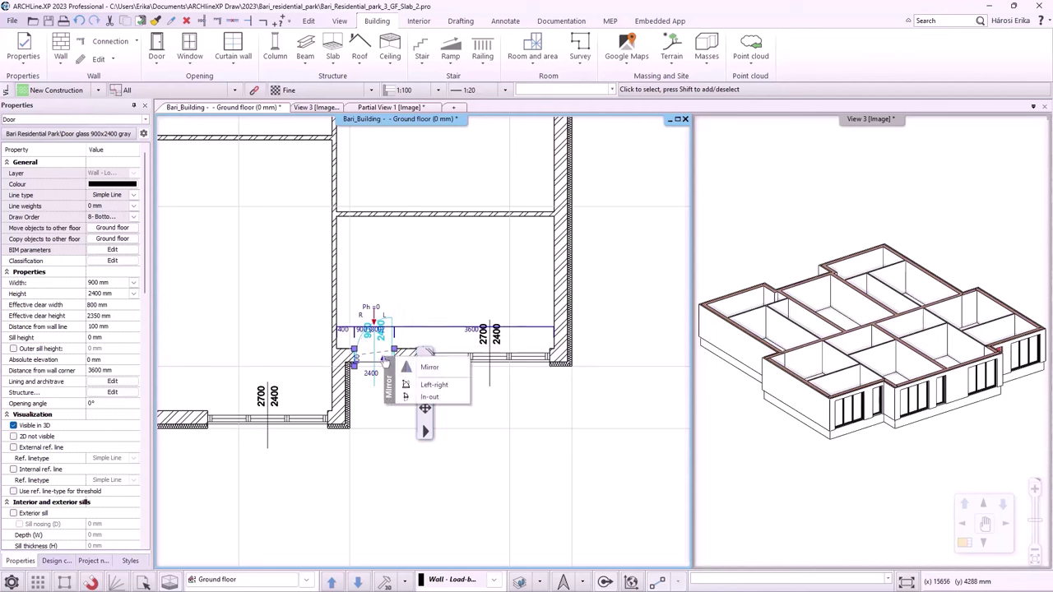
left_click(435, 385)
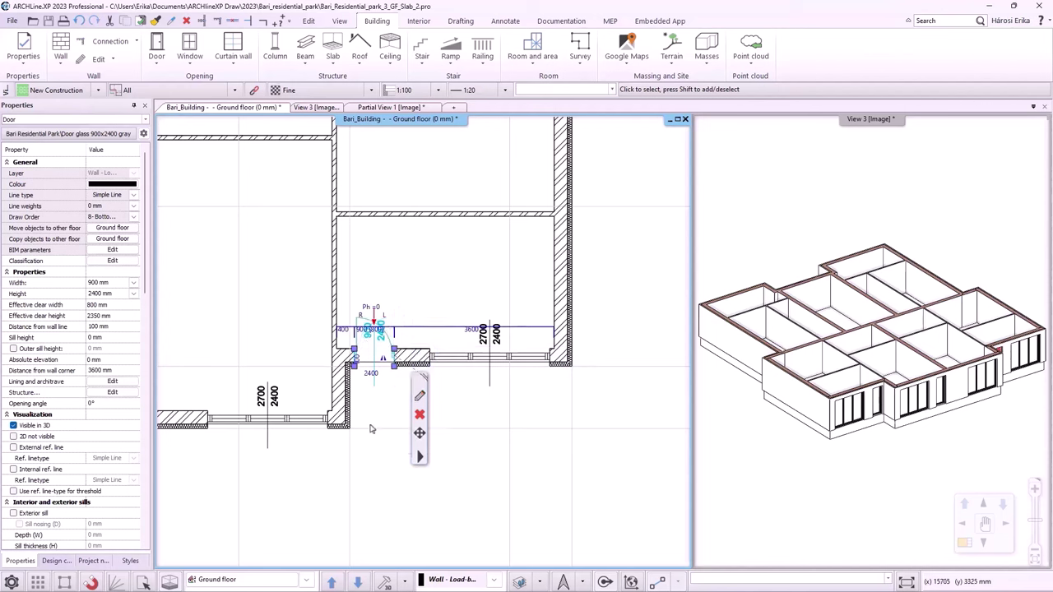
left_click(389, 498)
- Zoom out to the whole ground floor and activate the 3D View 3
scroll(387, 493, "down", 5)
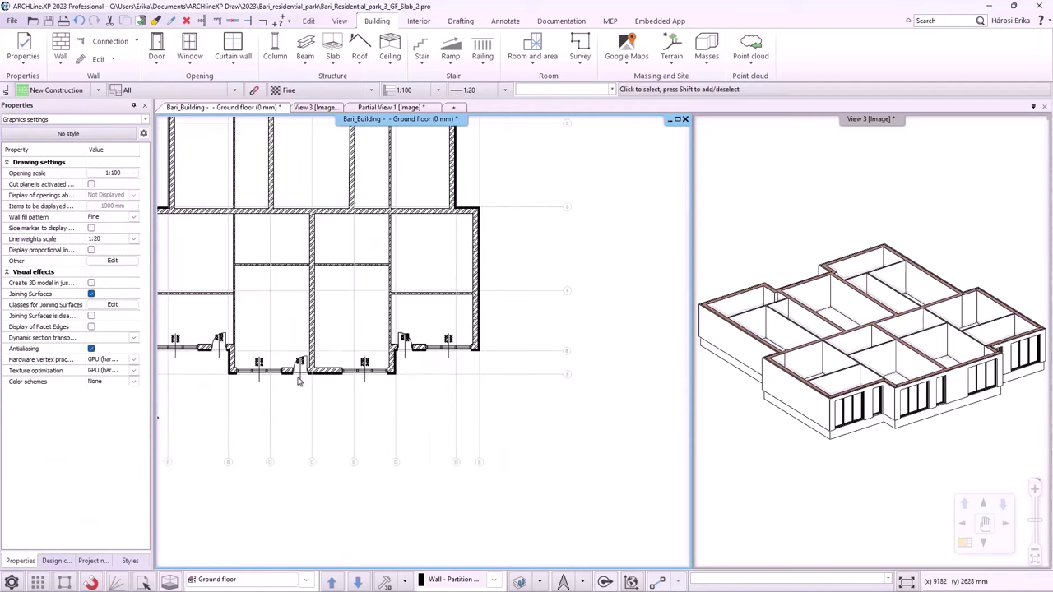
scroll(387, 494, "down", 3)
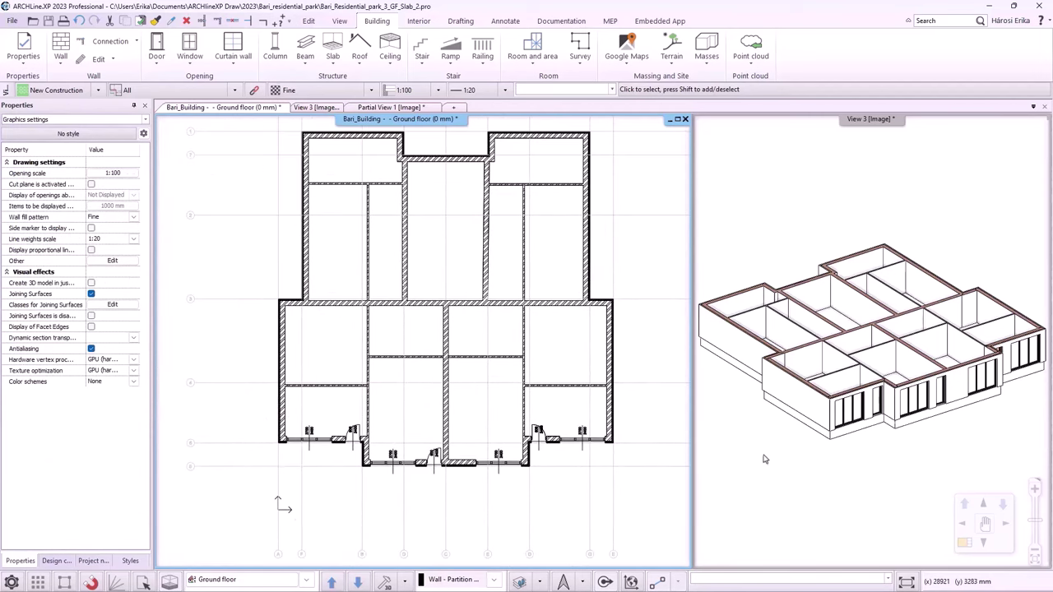
left_click(943, 535)
- Maximize View 3 and start placing a Double window 1500x1500 gray
double_click(944, 535)
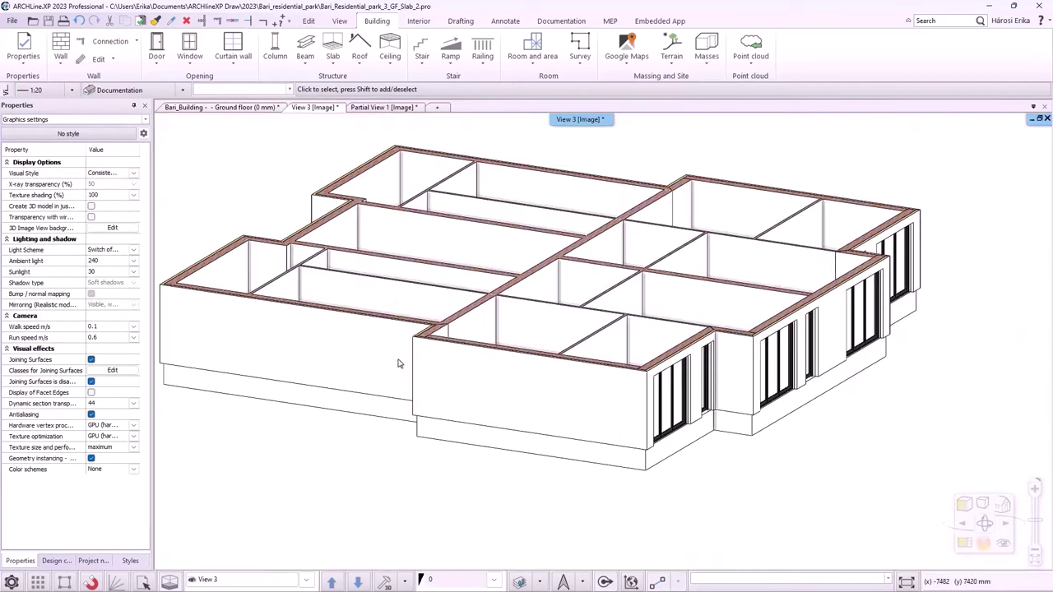
left_click(190, 47)
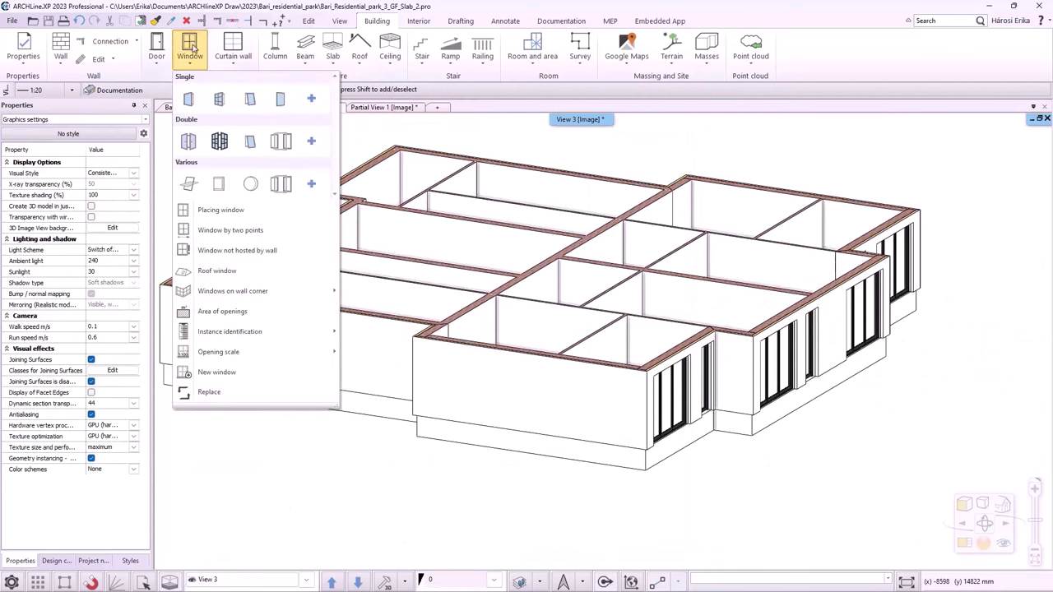
left_click(216, 210)
left_click(37, 163)
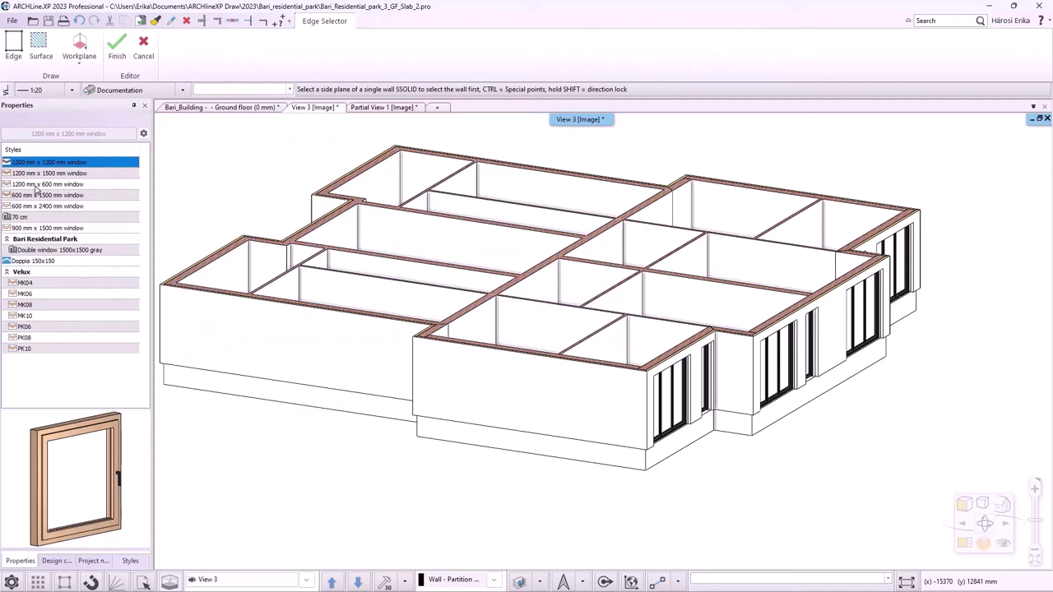
left_click(35, 186)
left_click(36, 196)
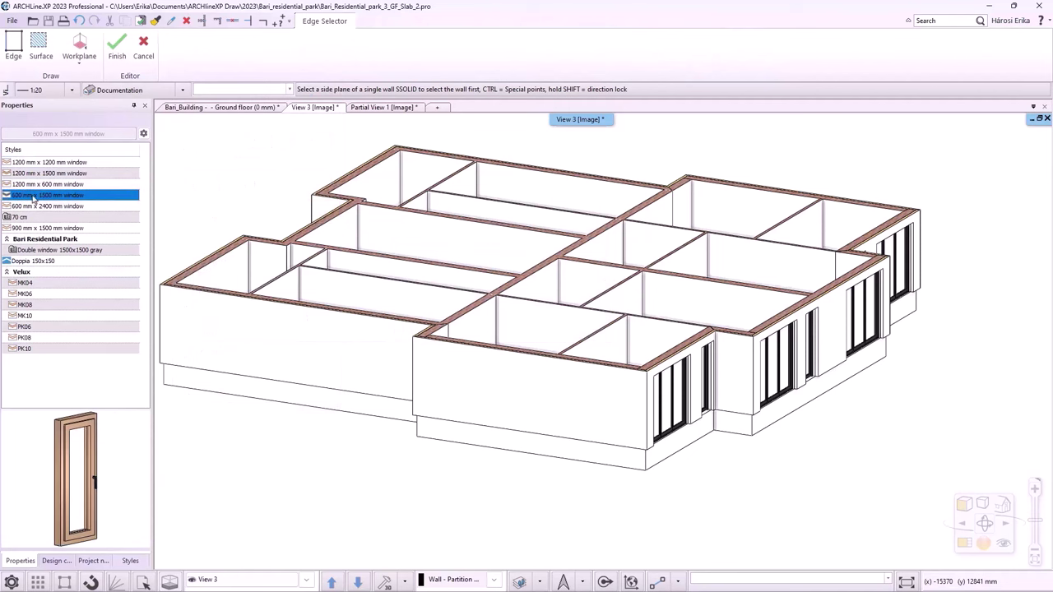
left_click(38, 251)
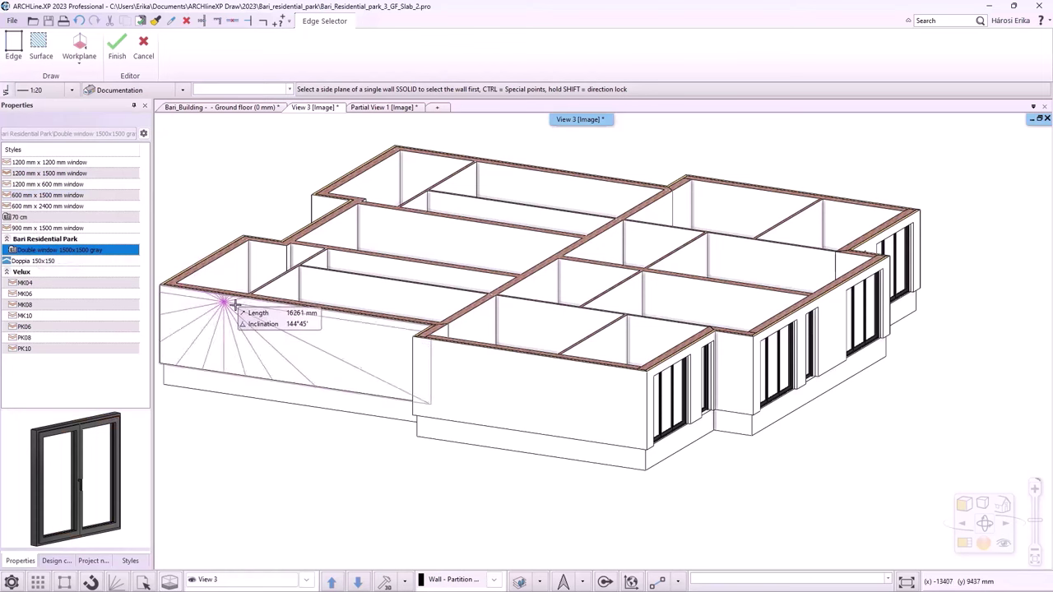
- Place two double windows along the front wing wall and select the second one
left_click(483, 396)
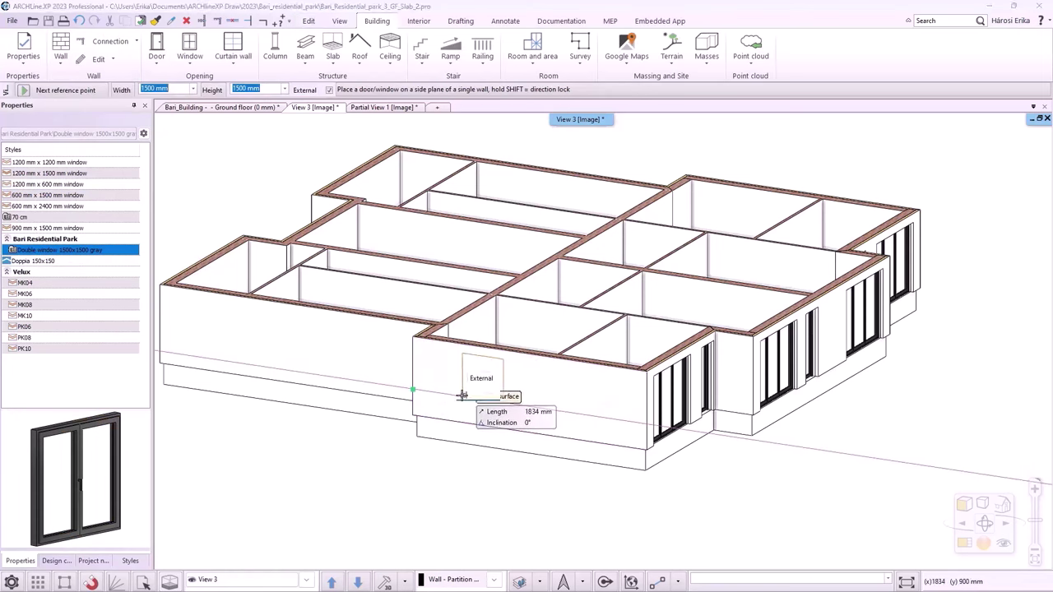
left_click(462, 396)
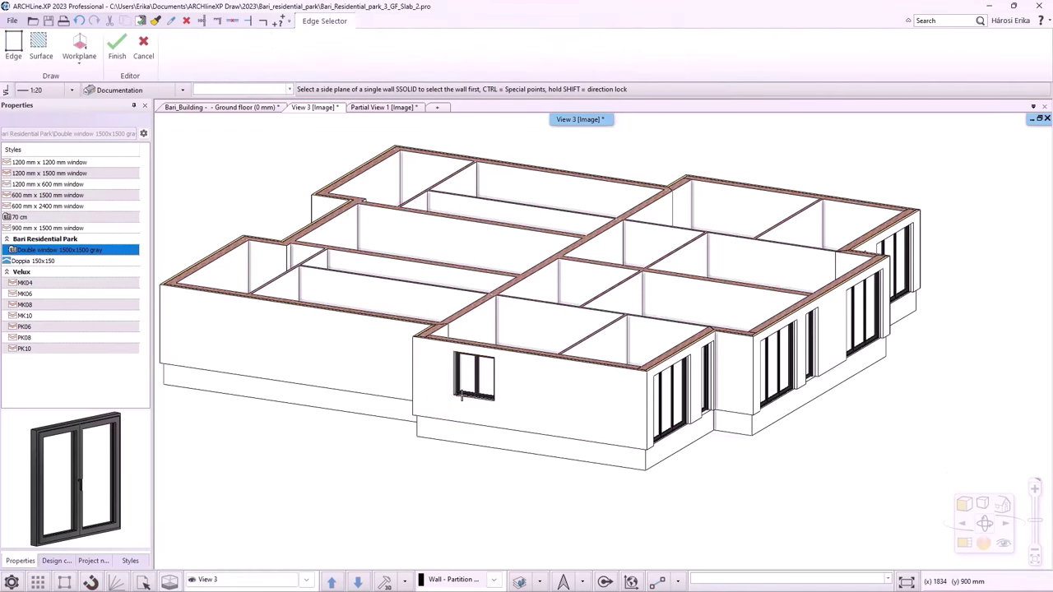
left_click(571, 398)
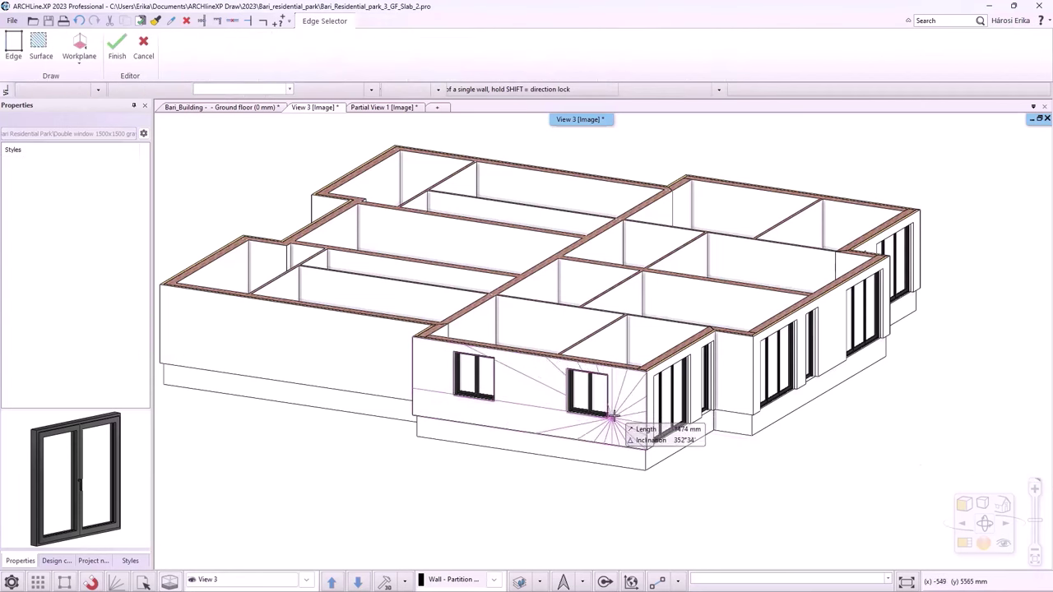
left_click(616, 417)
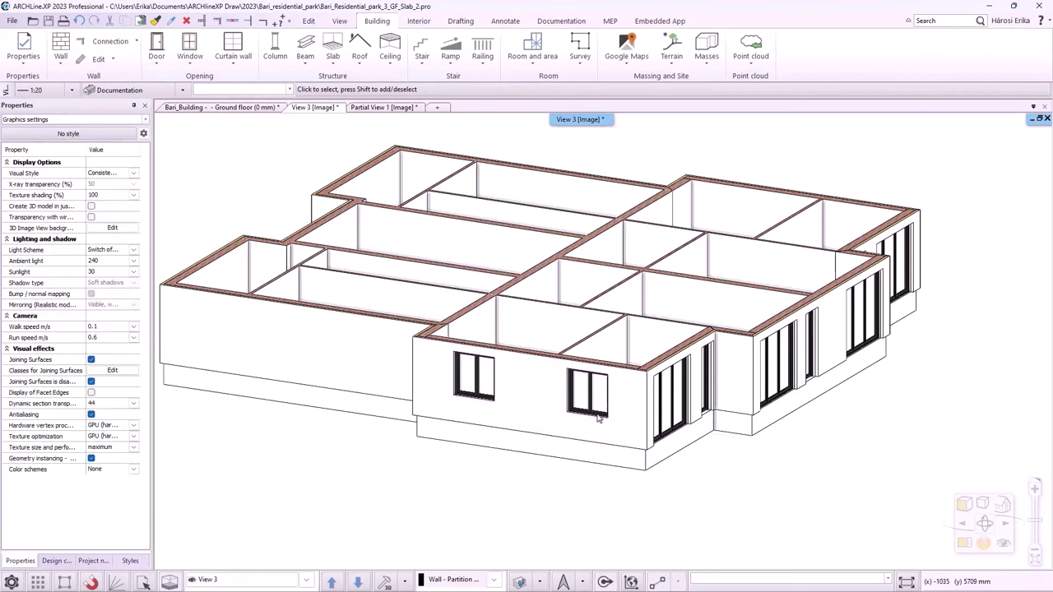
left_click(599, 418)
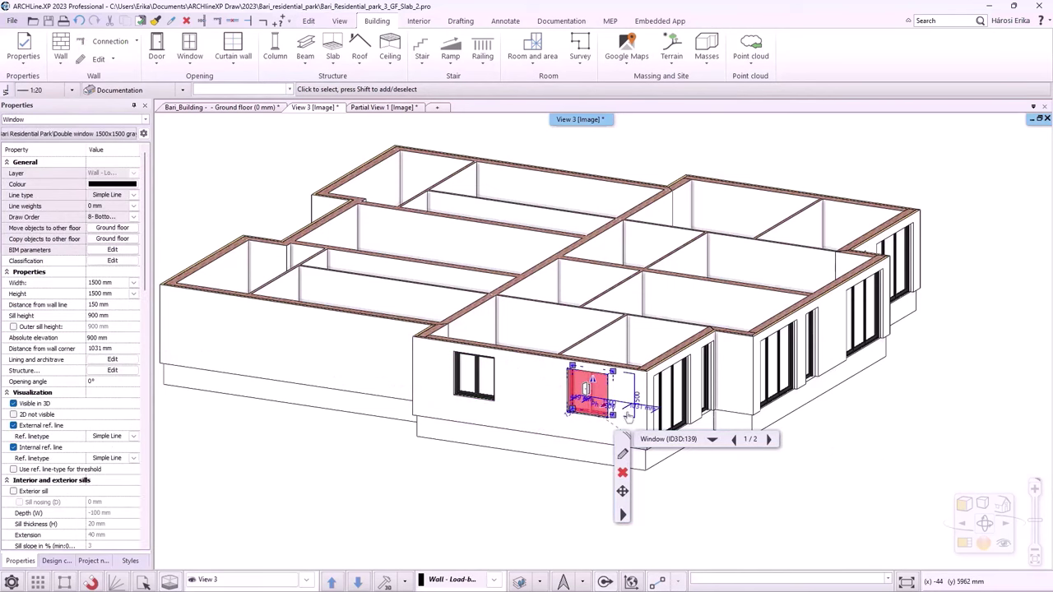
- Set the second window 600 mm from the wall corner and return to the axonometric view
scroll(629, 416, "up", 3)
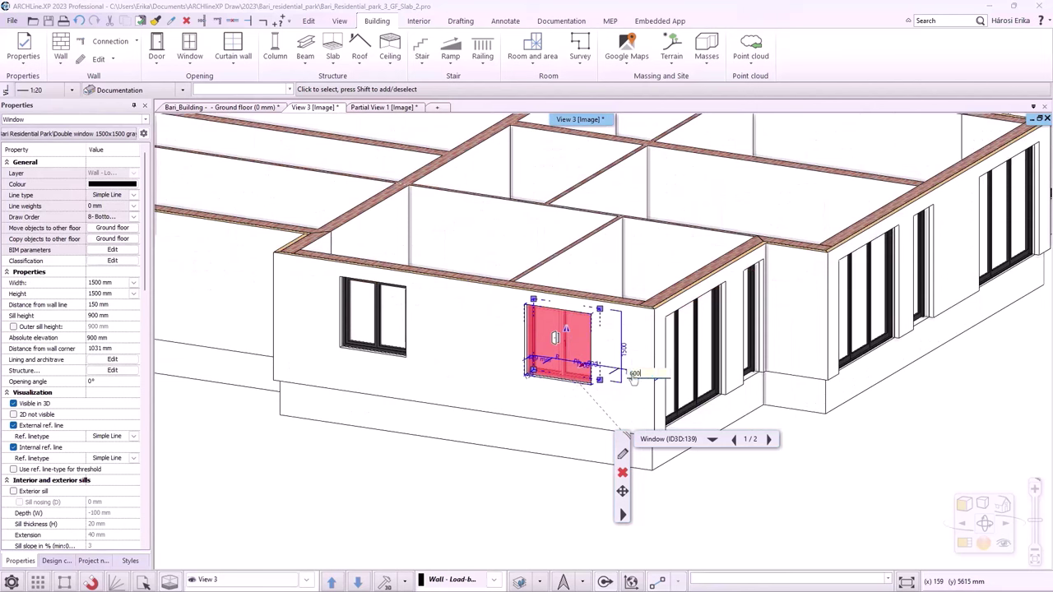
key("Return")
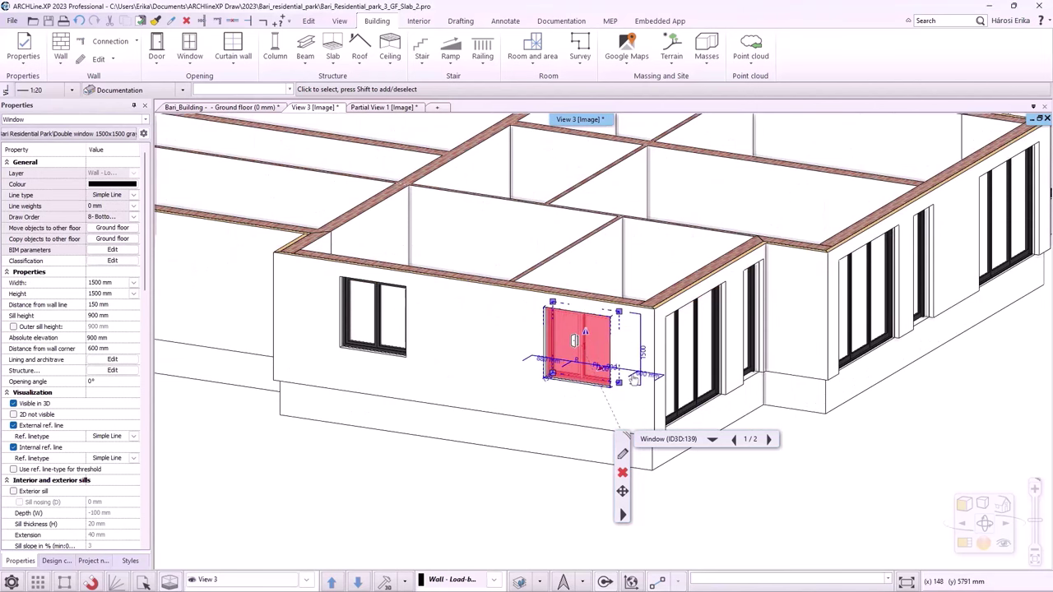
key("Escape")
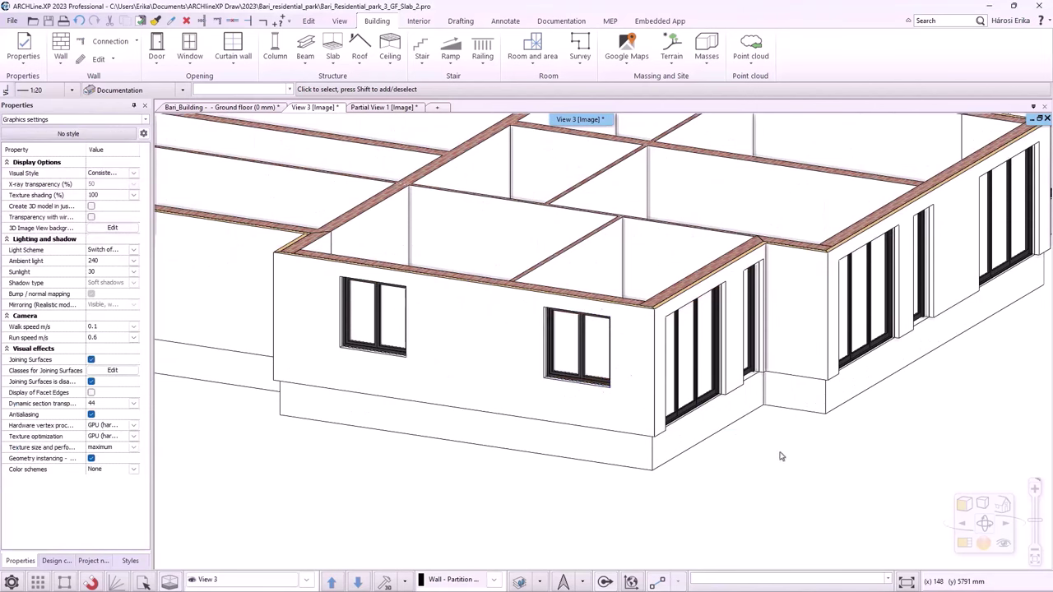
left_click(1005, 509)
left_click(965, 436)
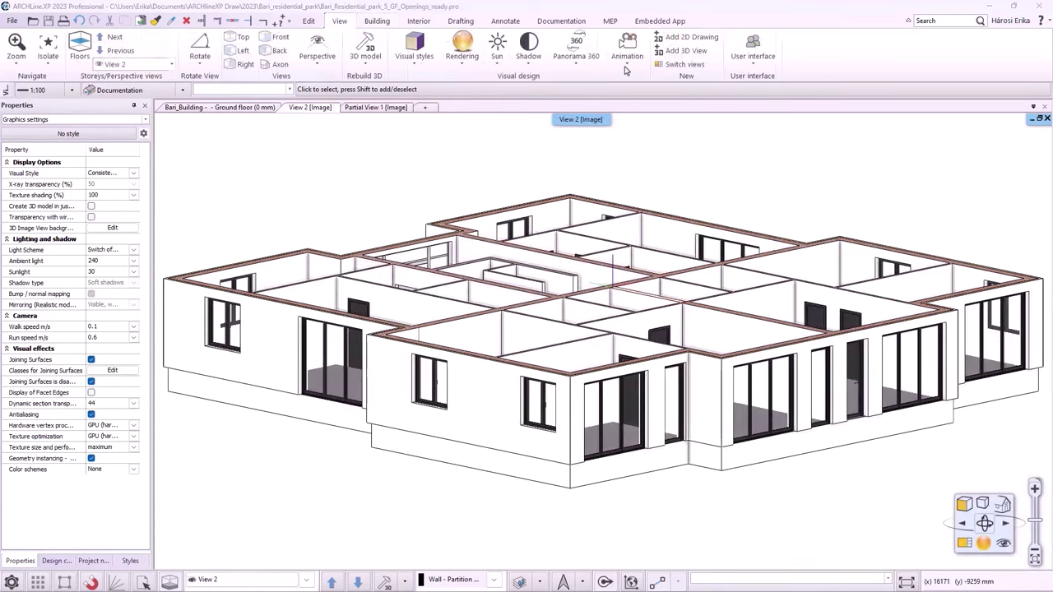
- Rotate automatically around the model and stop at the current angle
left_click(625, 70)
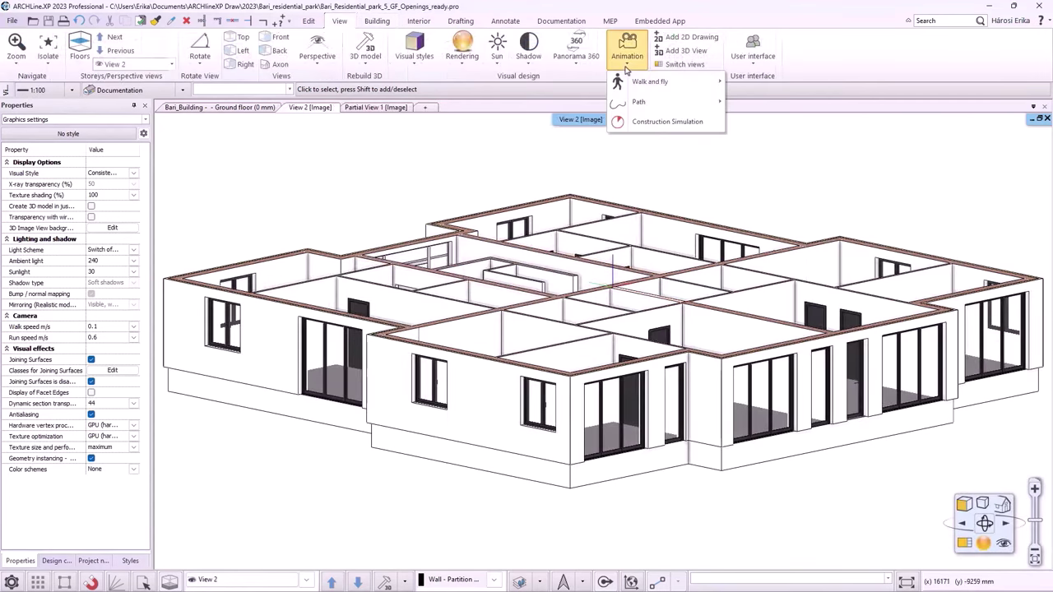
mouse_move(696, 86)
left_click(754, 124)
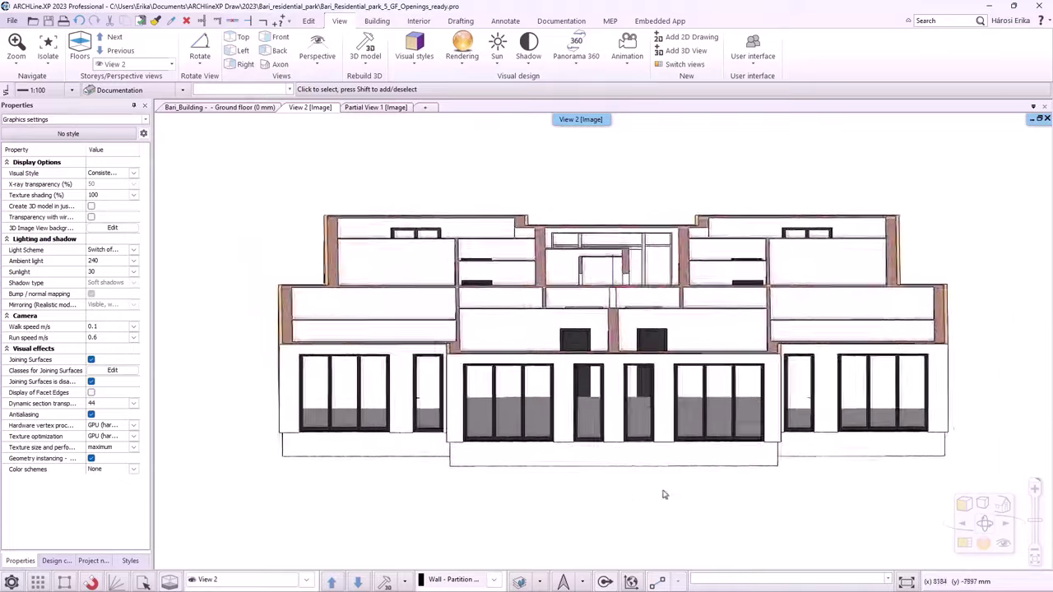
left_click(674, 512)
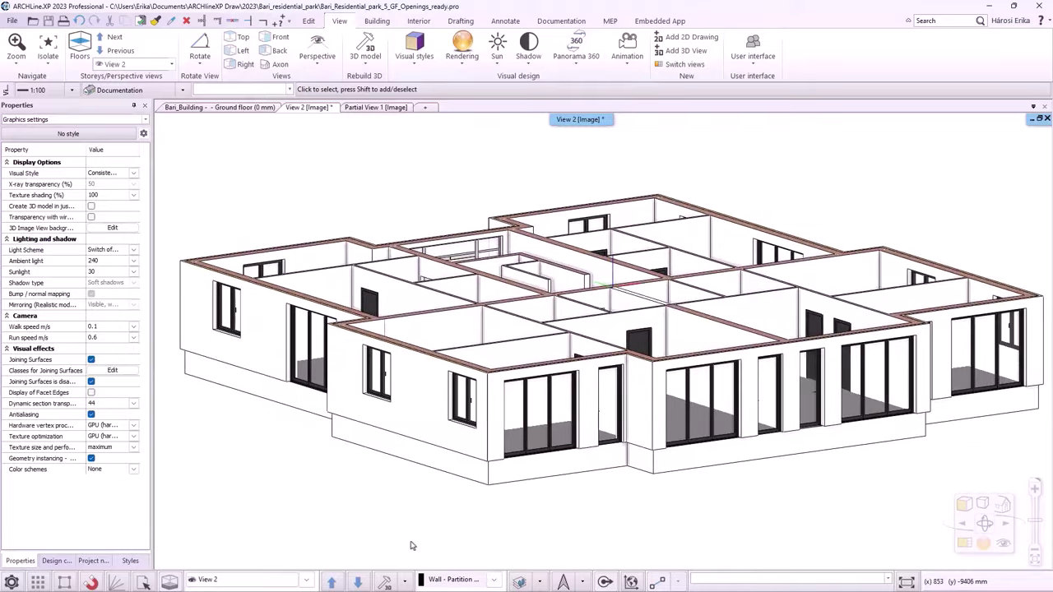
- Jump to the Entrance door view and swing the glass entrance door leaves open
left_click(307, 581)
left_click(222, 349)
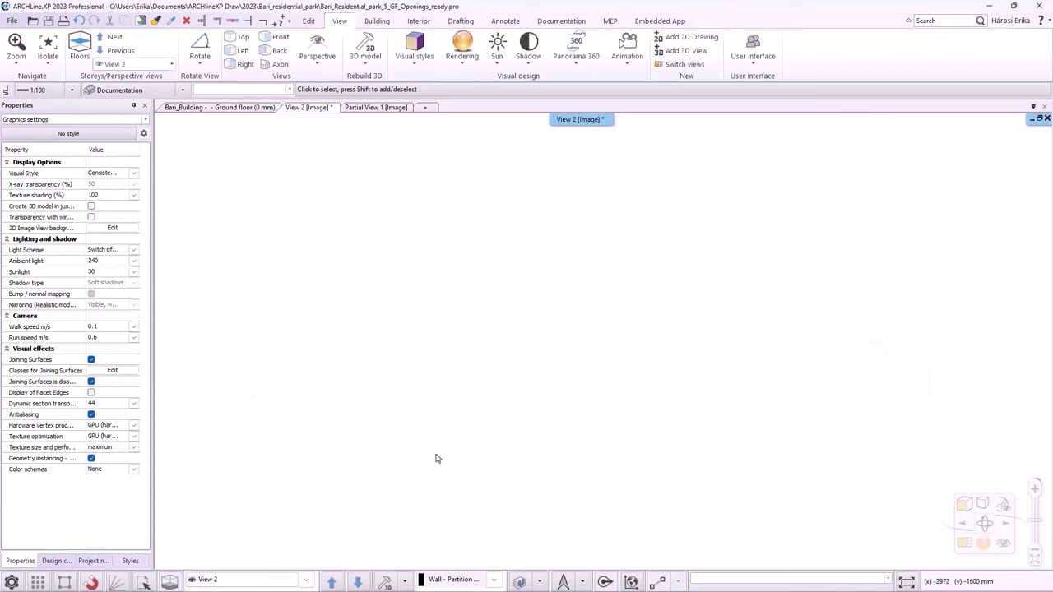
left_click(669, 393)
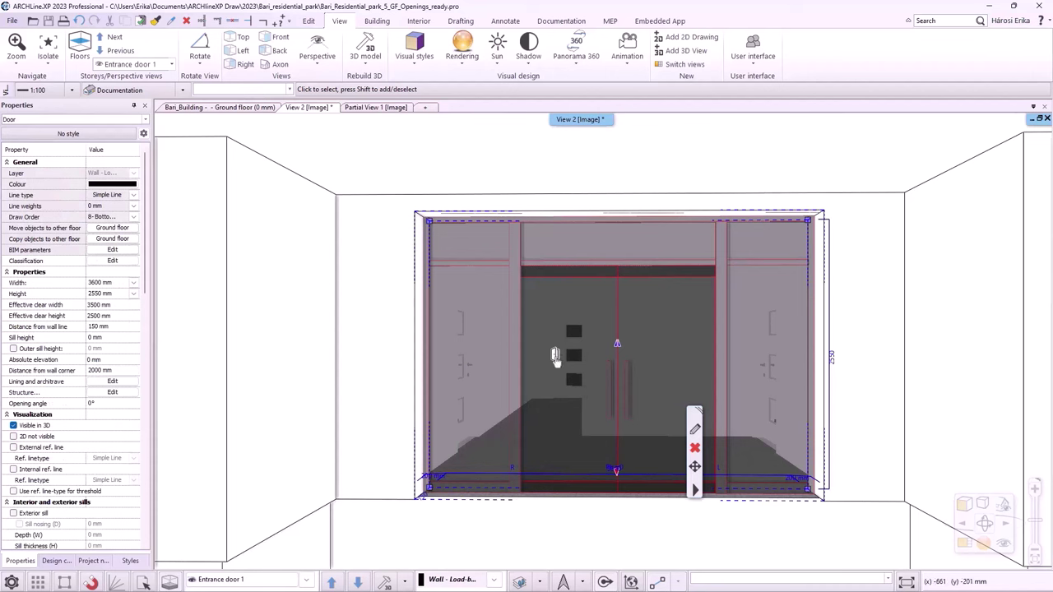
left_click(556, 356)
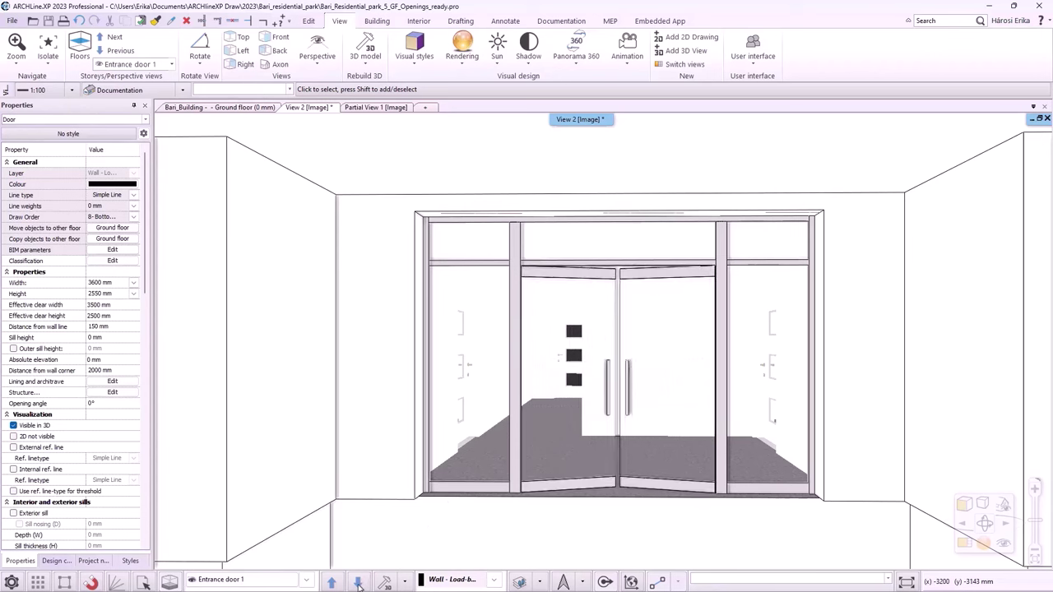
- Step to the Entrance door 2 view and swing the corridor door open
left_click(358, 581)
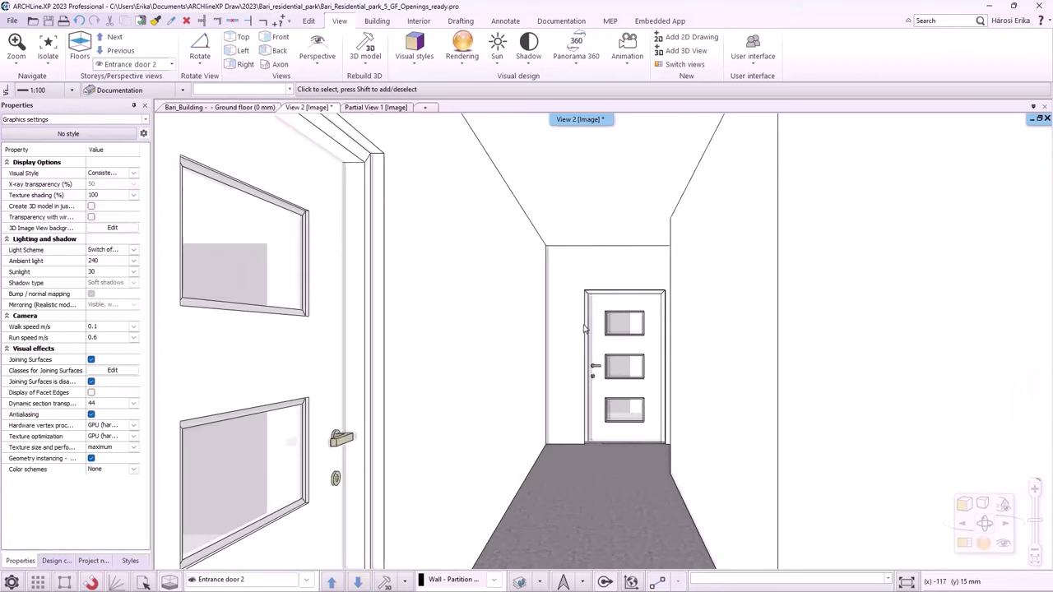
left_click(609, 345)
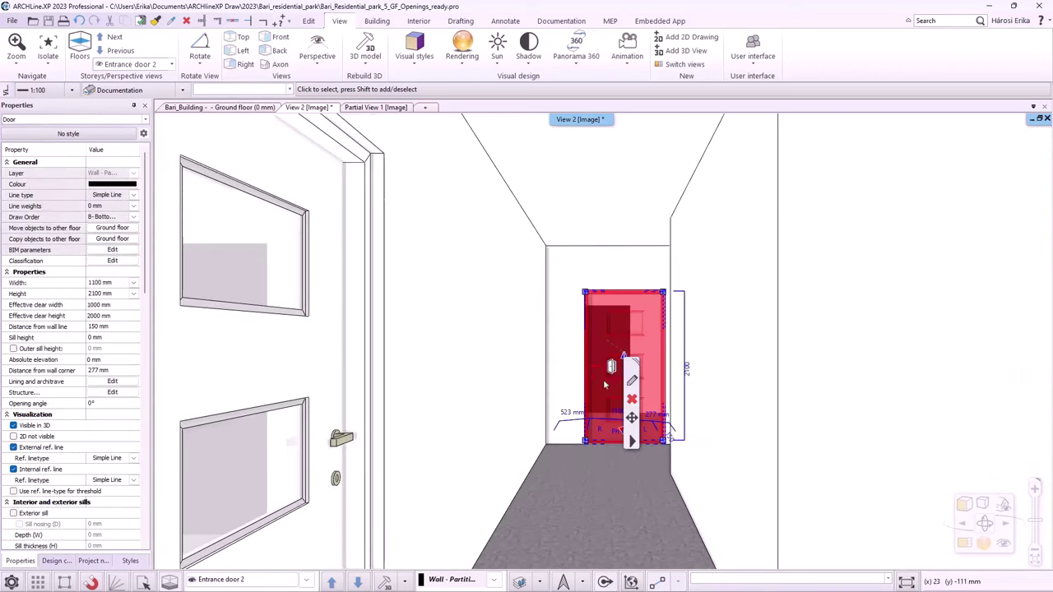
left_click(561, 473)
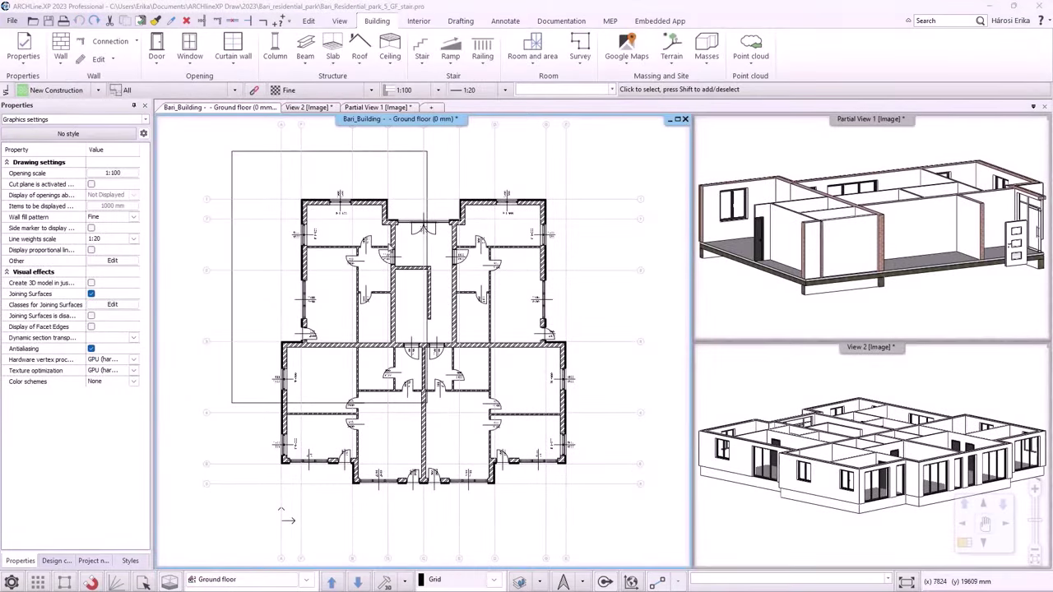
- Draw a U-form stair in the stairwell against the wall
scroll(416, 321, "up", 5)
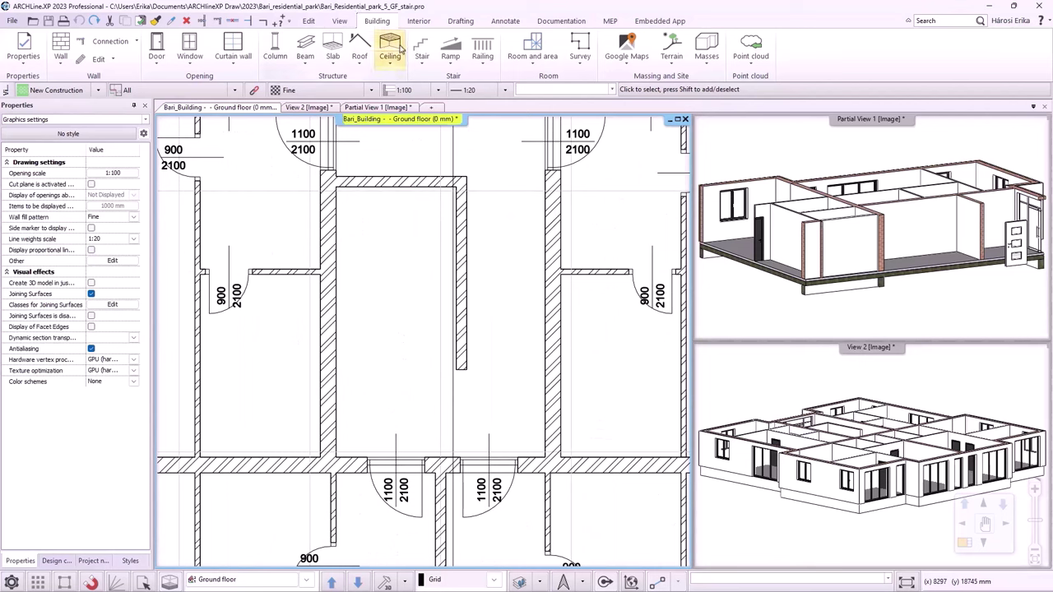
left_click(422, 54)
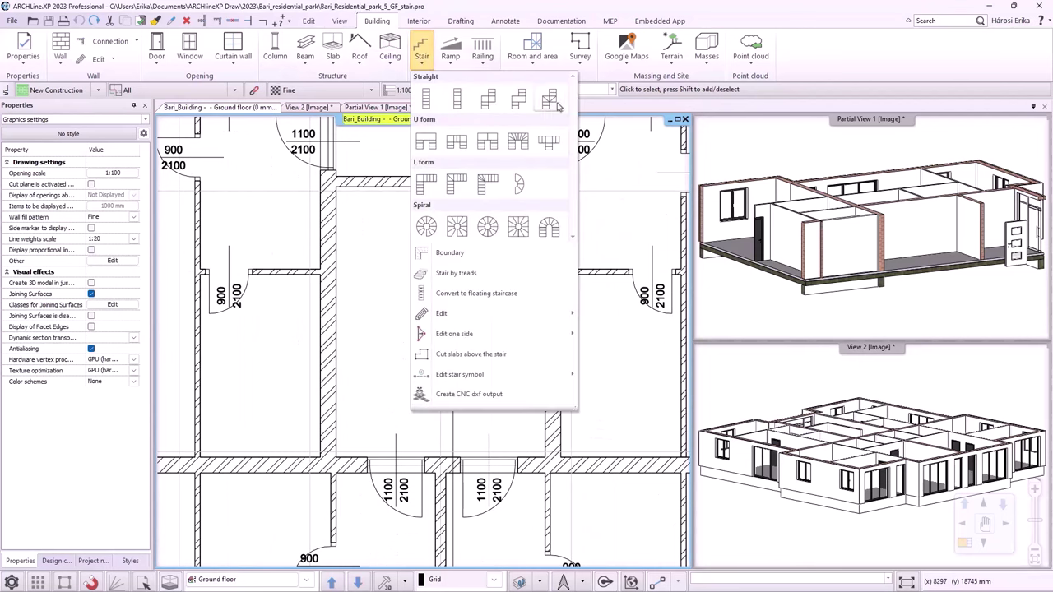
left_click(427, 144)
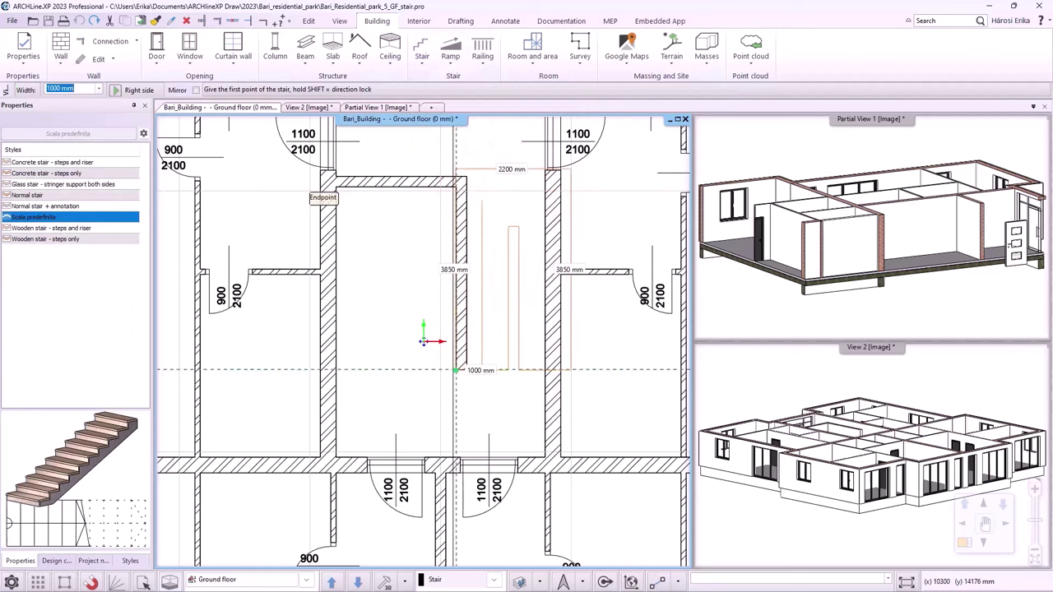
left_click(335, 370)
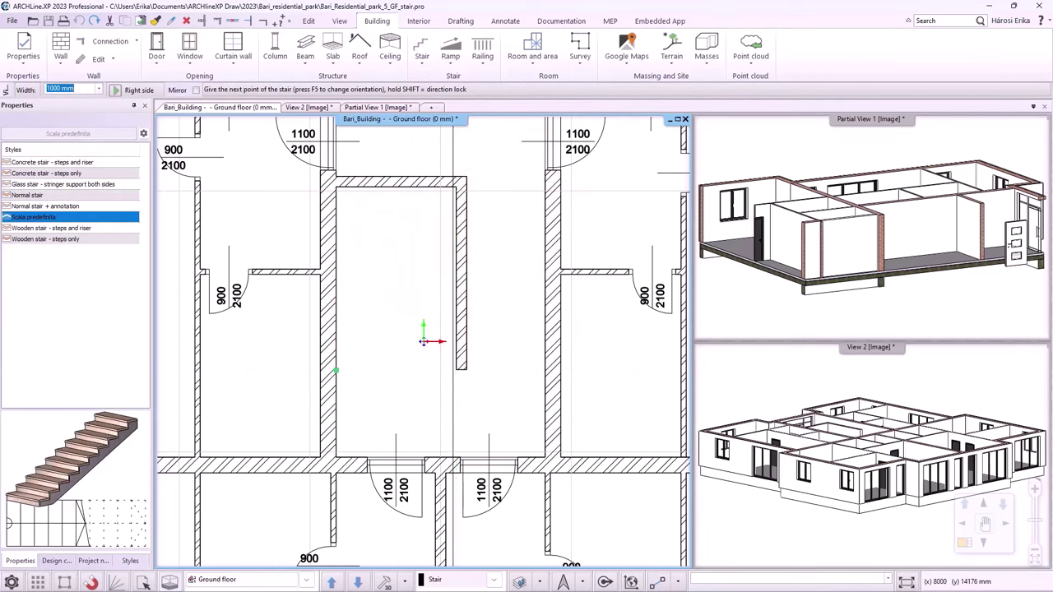
left_click(335, 187)
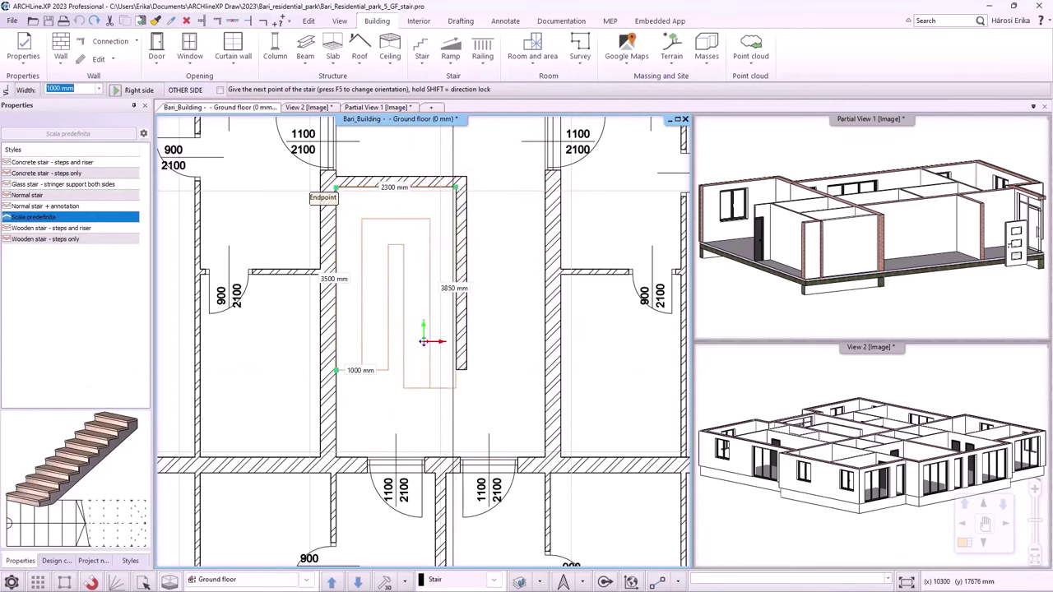
left_click(461, 371)
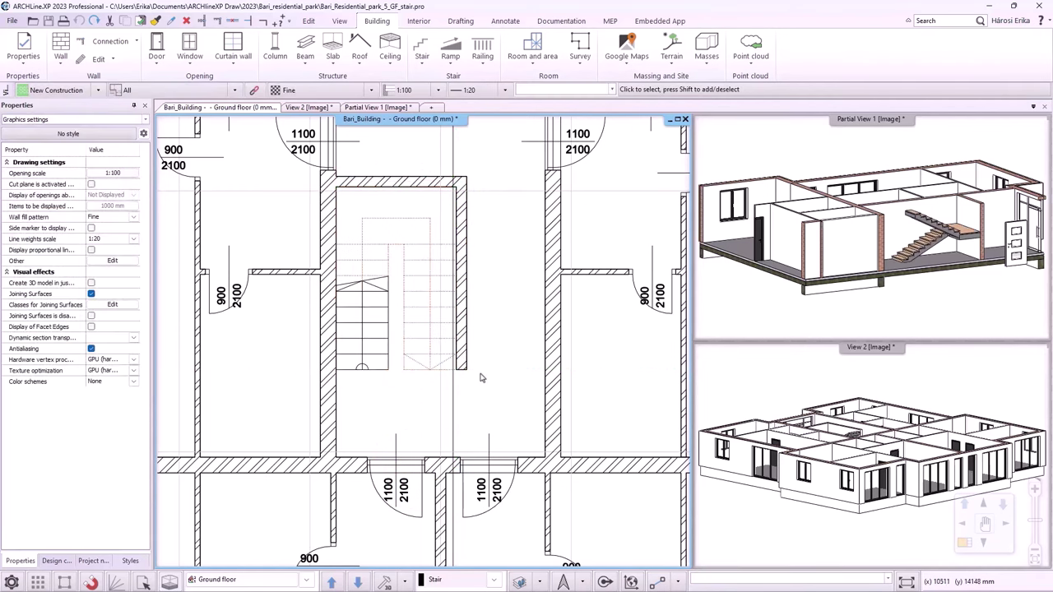
- Zoom and orbit the partial 3D view onto the stair and select it
left_click(1045, 243)
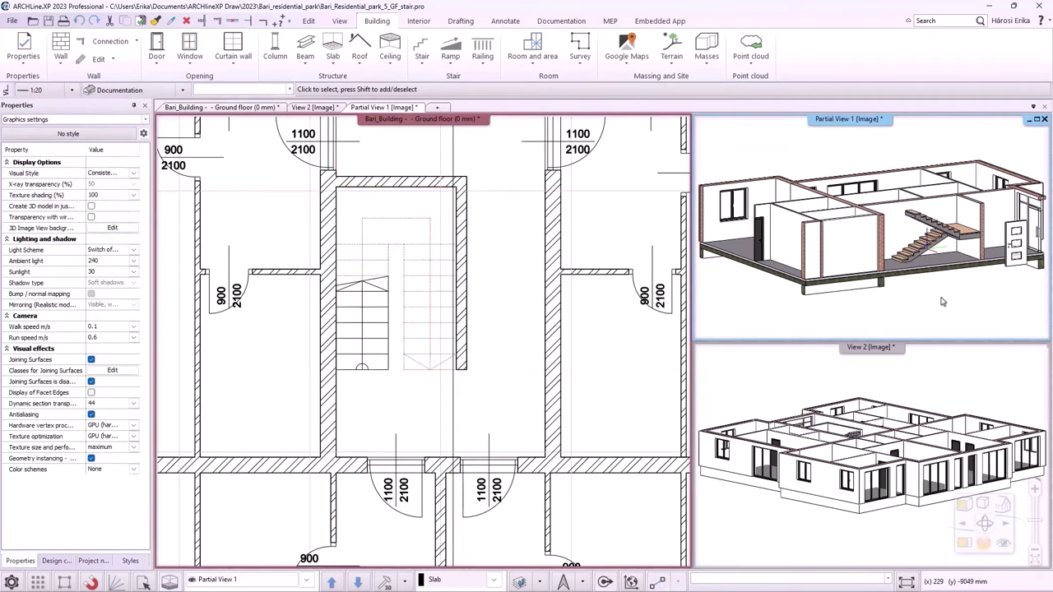
scroll(1012, 248, "up", 3)
middle_click_drag(1000, 255, 869, 237)
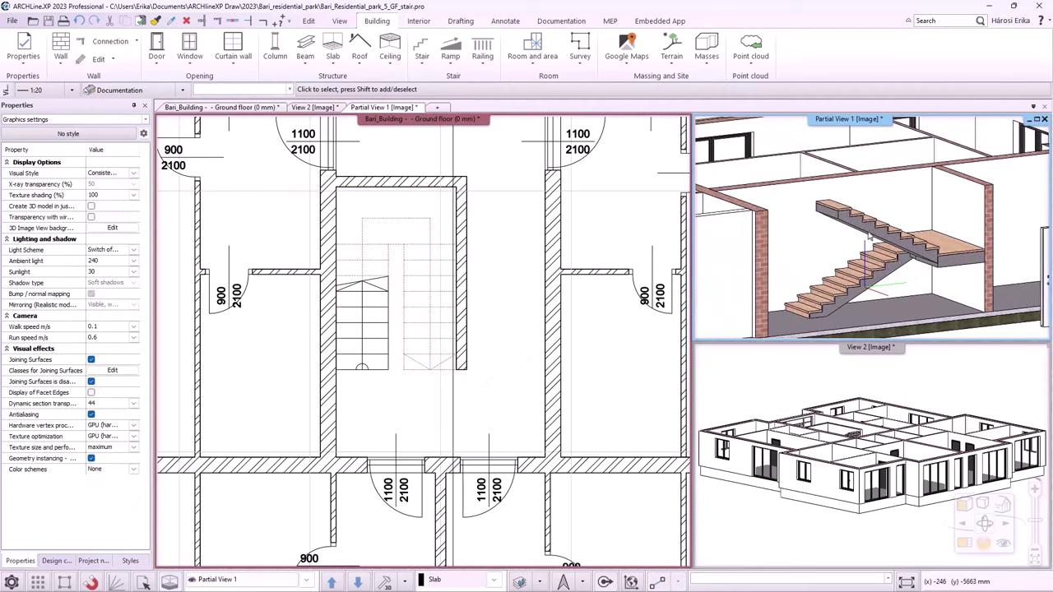
left_click(874, 235)
- Raise the stair height from 270 to 300 cm and the first step-geometry value to 110 cm
double_click(899, 270)
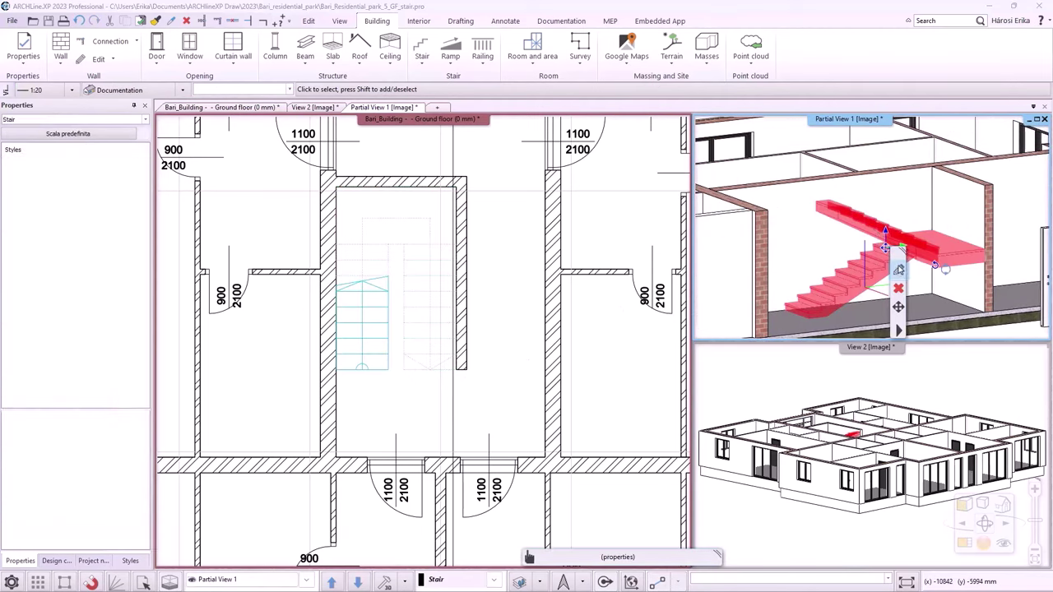
left_click_drag(293, 115, 257, 105)
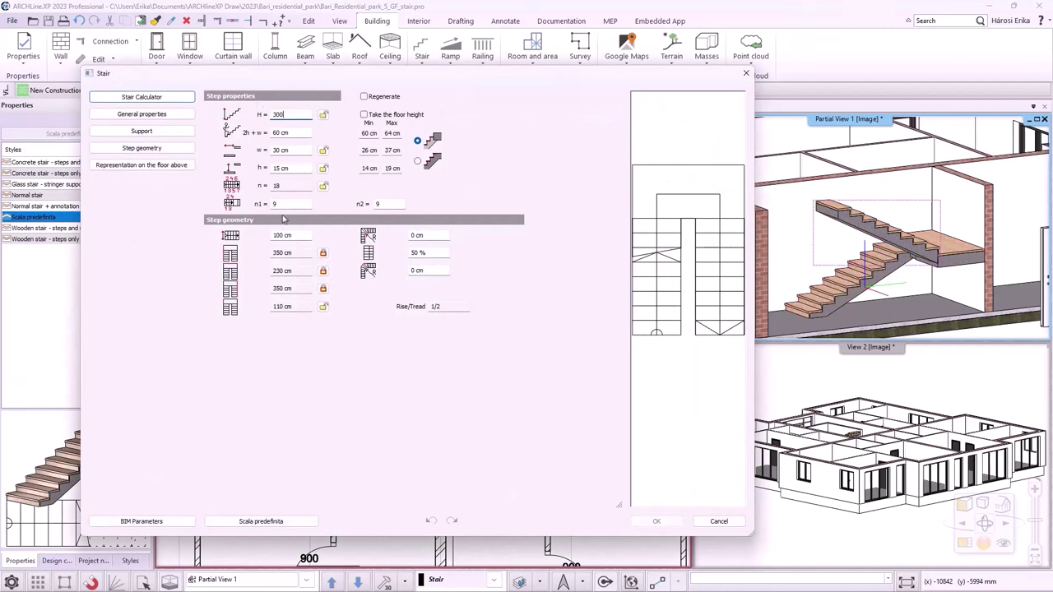
type("300")
left_click_drag(296, 235, 254, 241)
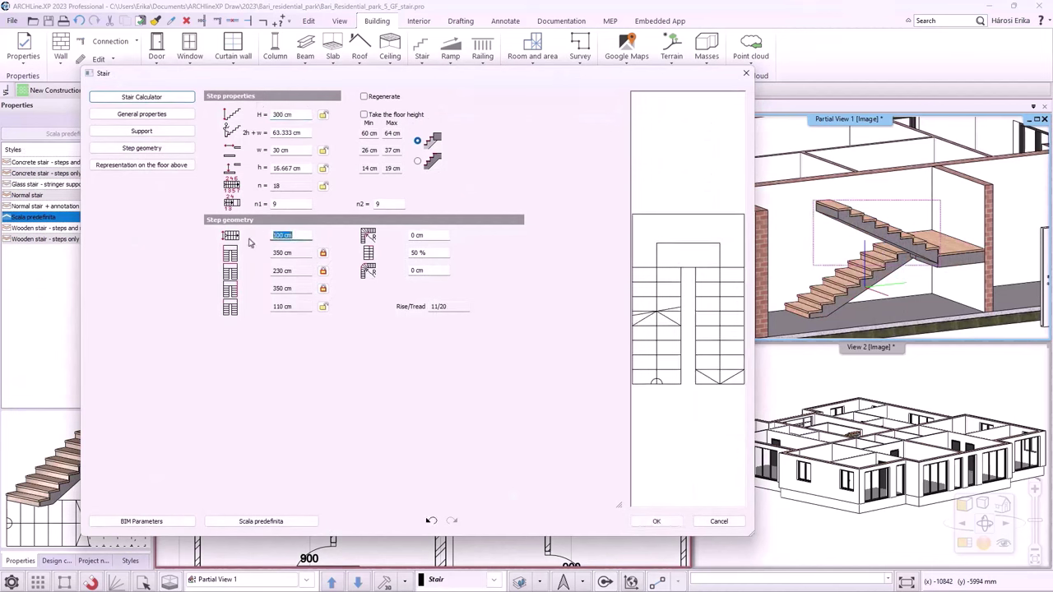
type("110")
key("Return")
left_click(657, 521)
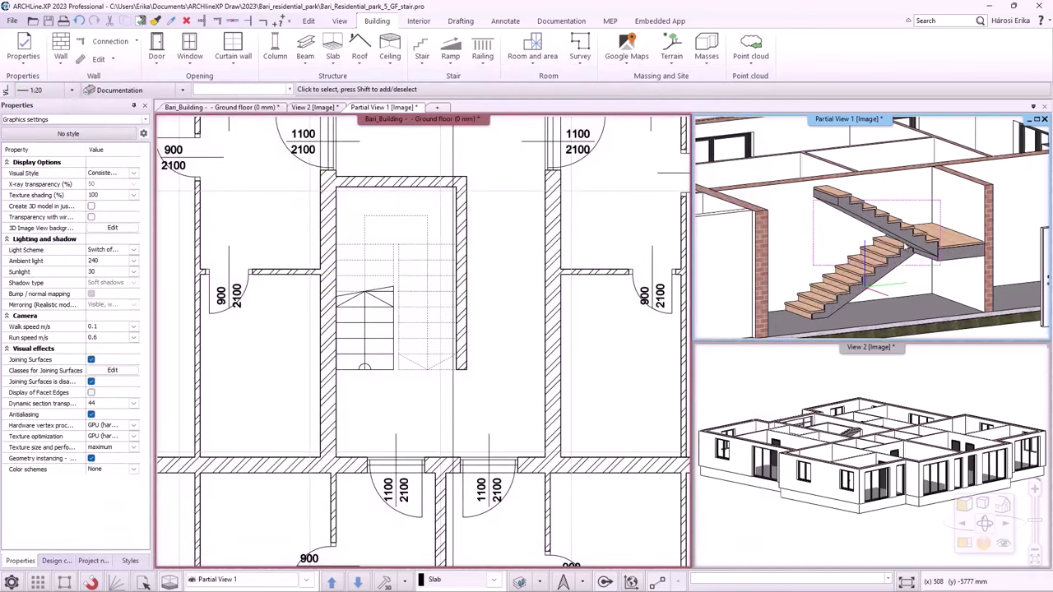
left_click(398, 247)
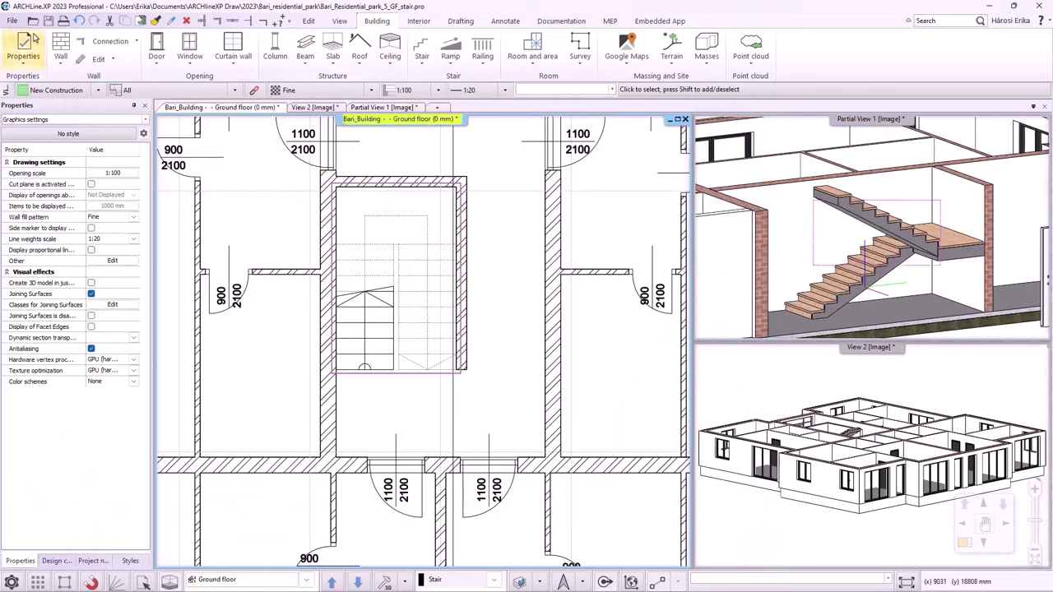
- Draw a 100 mm brick wall from the stair end upward, then right to the stairwell wall
left_click(60, 48)
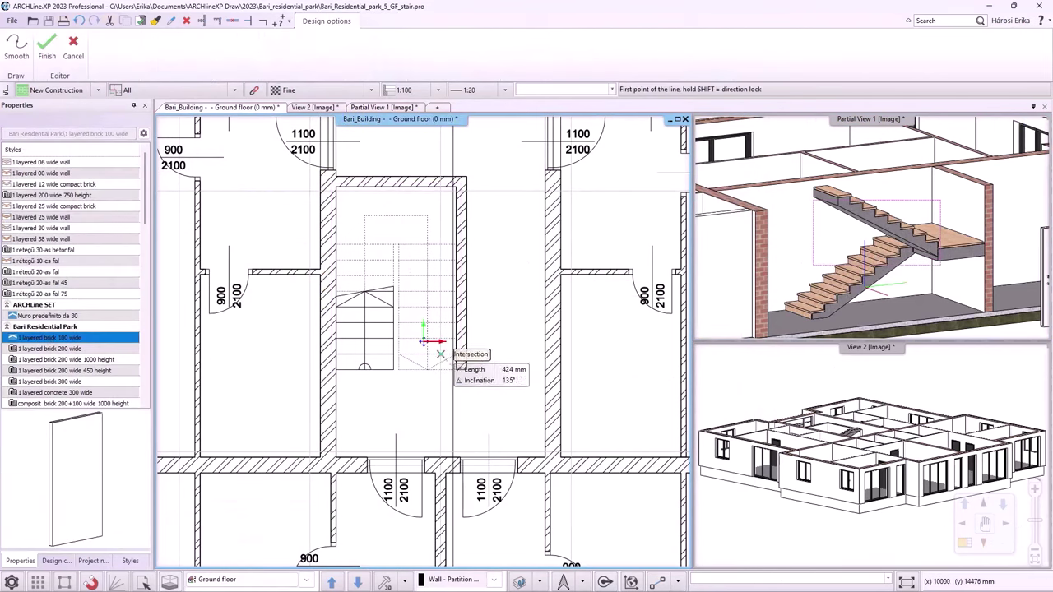
left_click(393, 370)
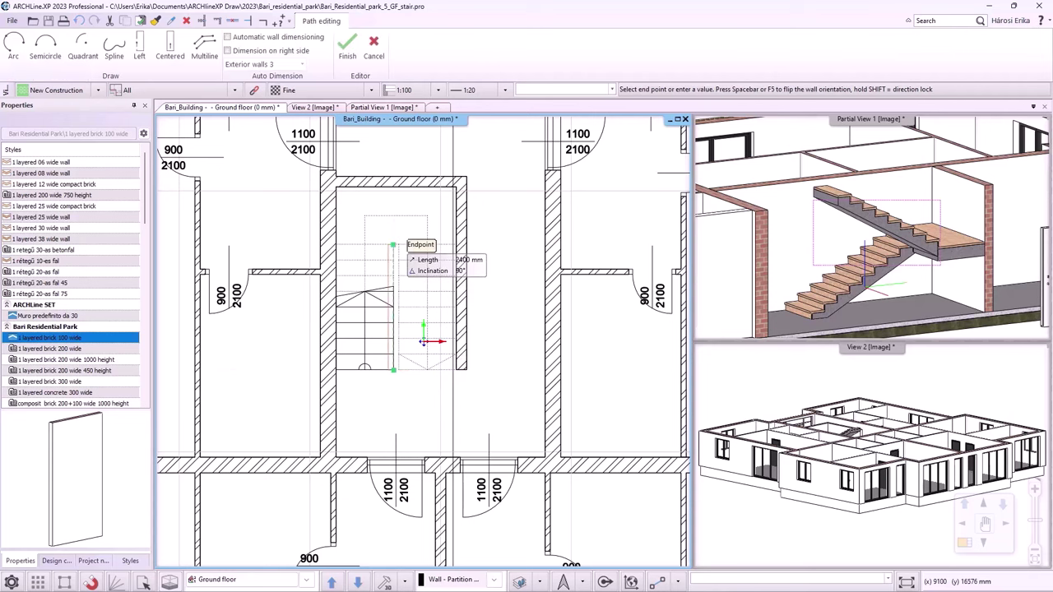
left_click(393, 245)
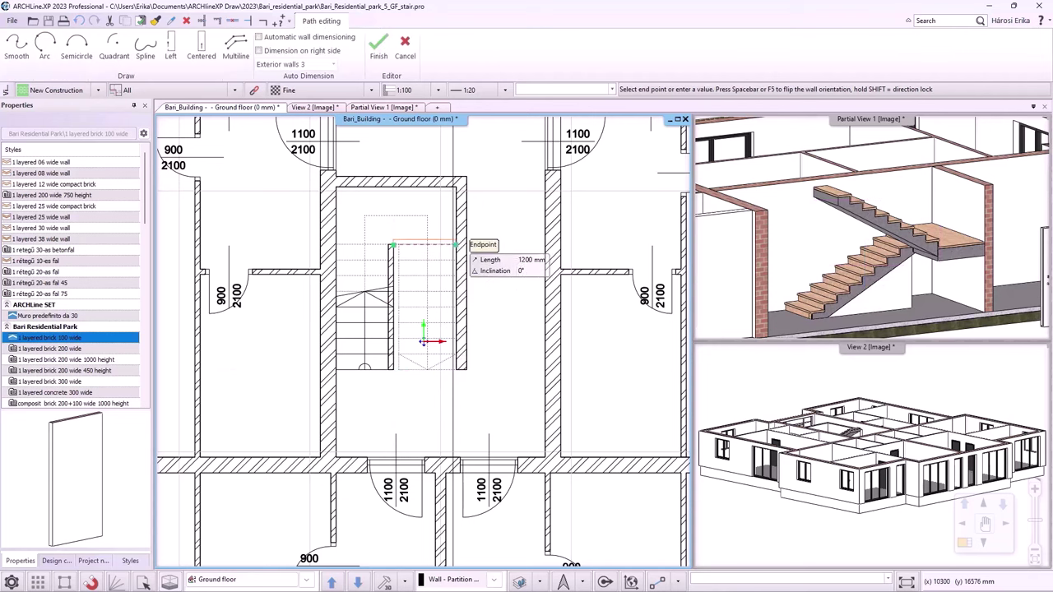
left_click(467, 245)
key("Return")
key("Escape")
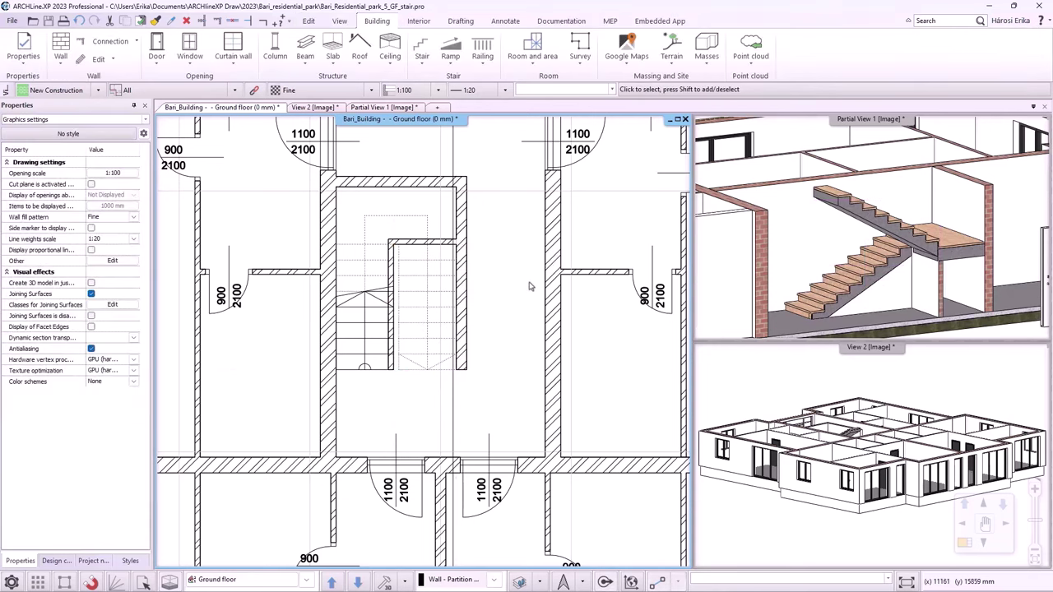
- Check the walls beside the stair in the partial 3D view and select the stair
left_click(906, 292)
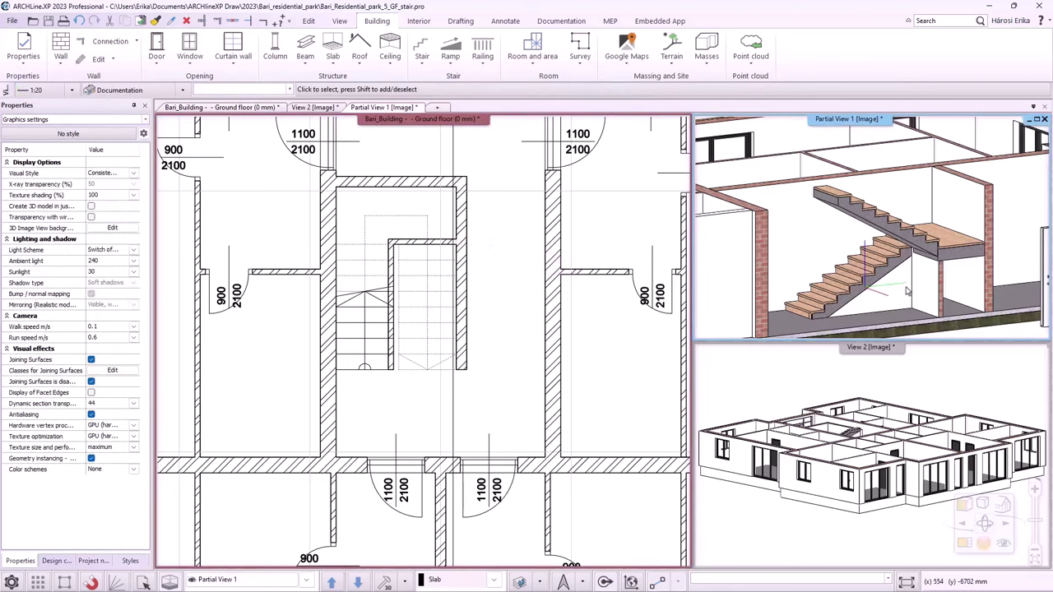
left_click(908, 294)
left_click(922, 273)
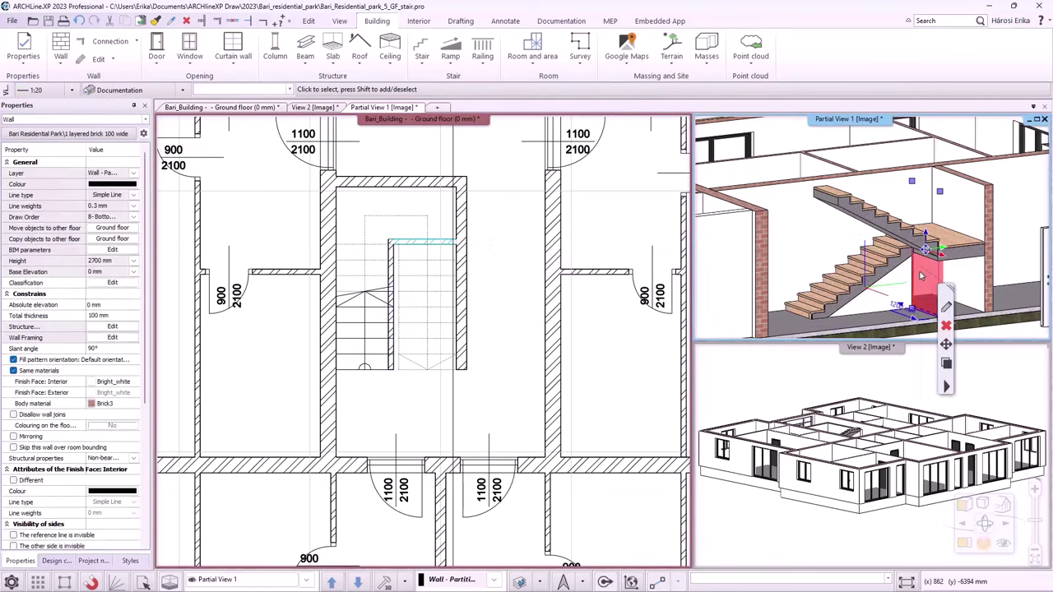
key("Escape")
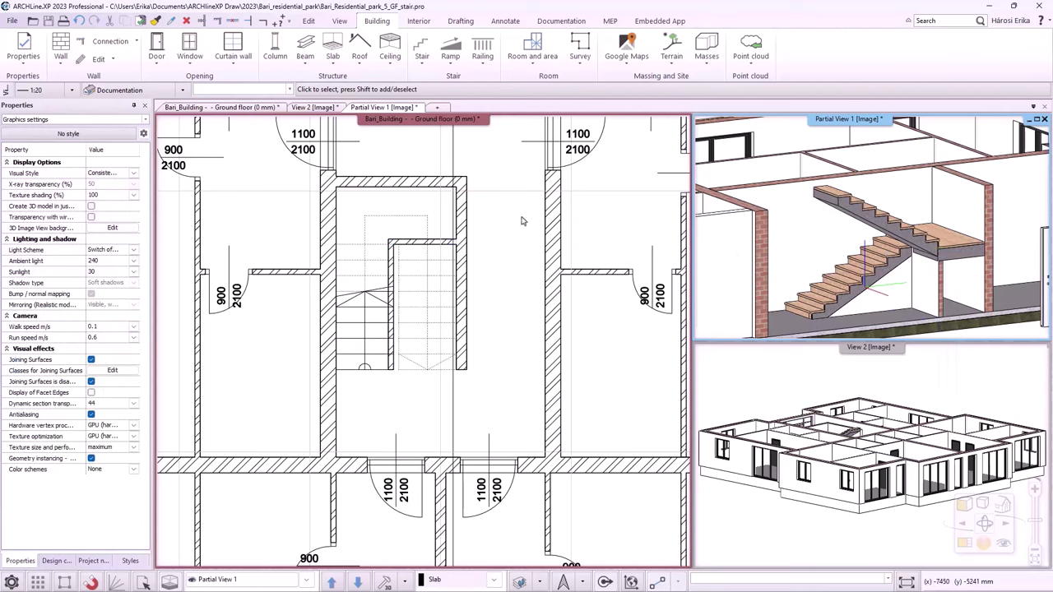
left_click(900, 233)
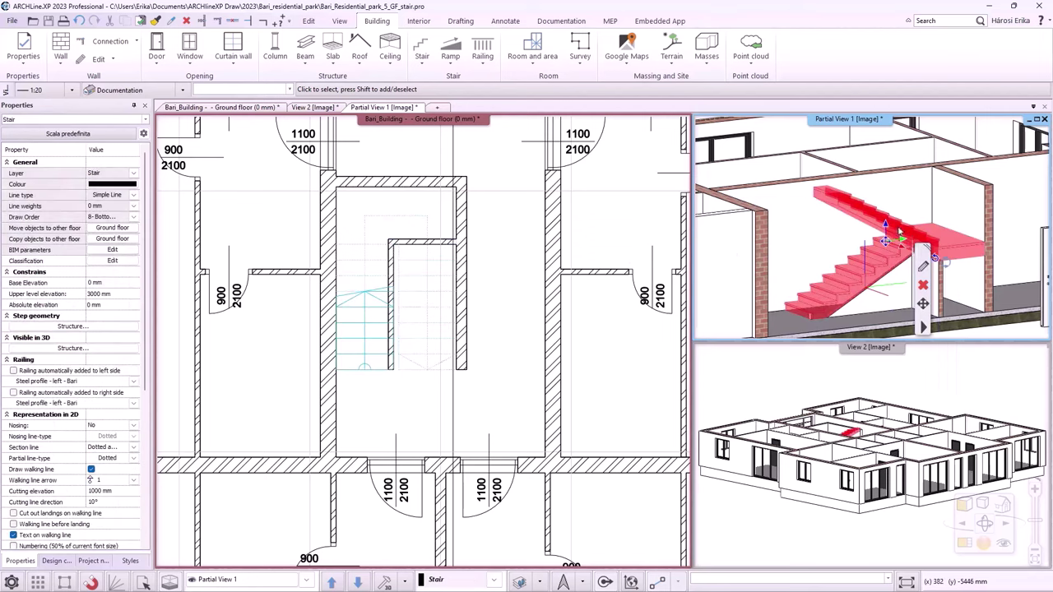
- Give the stair a right-side Steel profile - right railing, then enlarge the partial 3D view
left_click(924, 269)
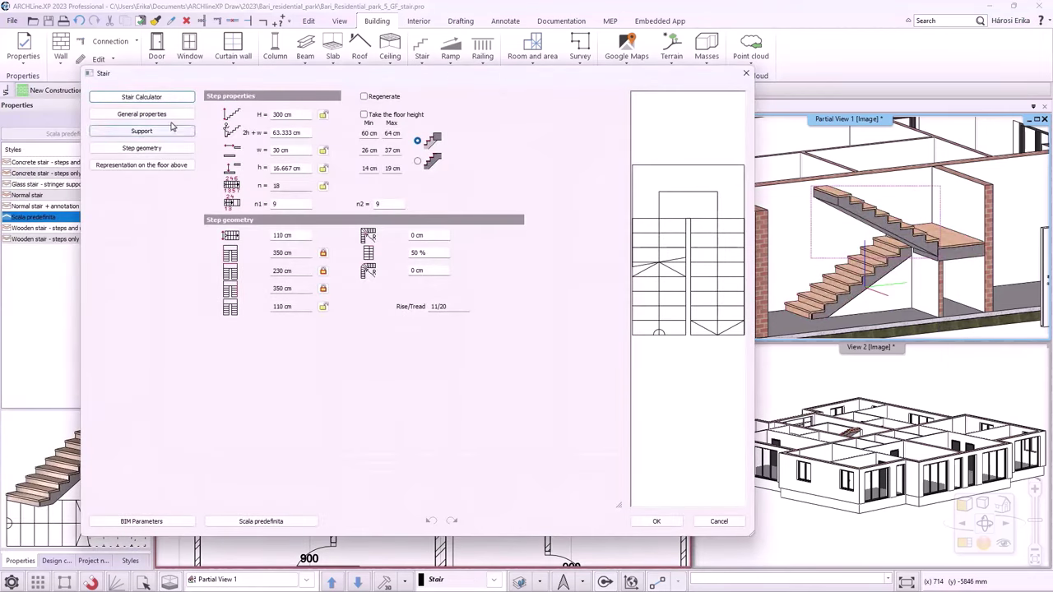
left_click(171, 120)
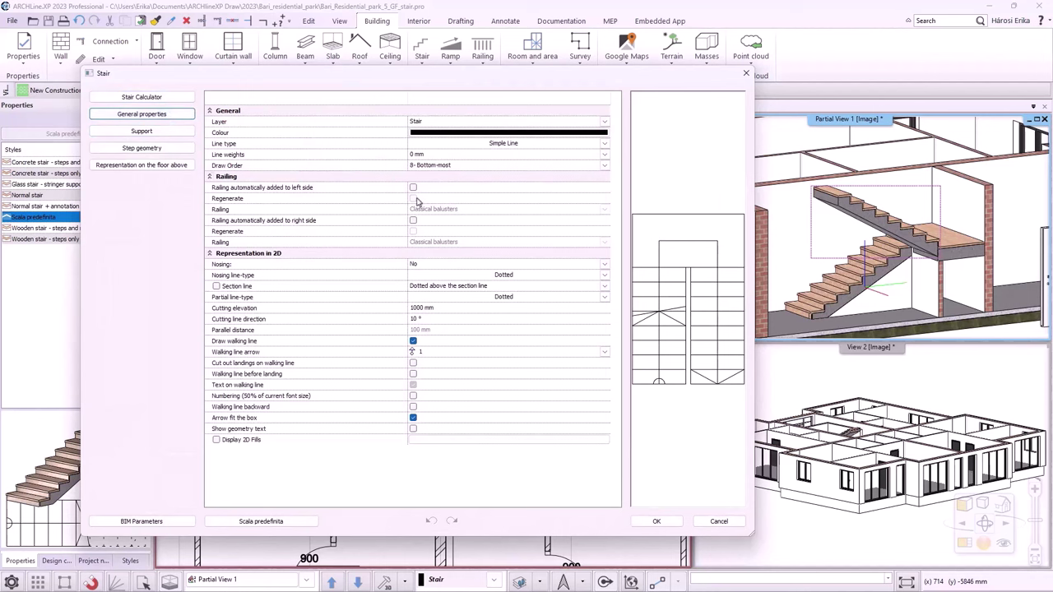
left_click(413, 220)
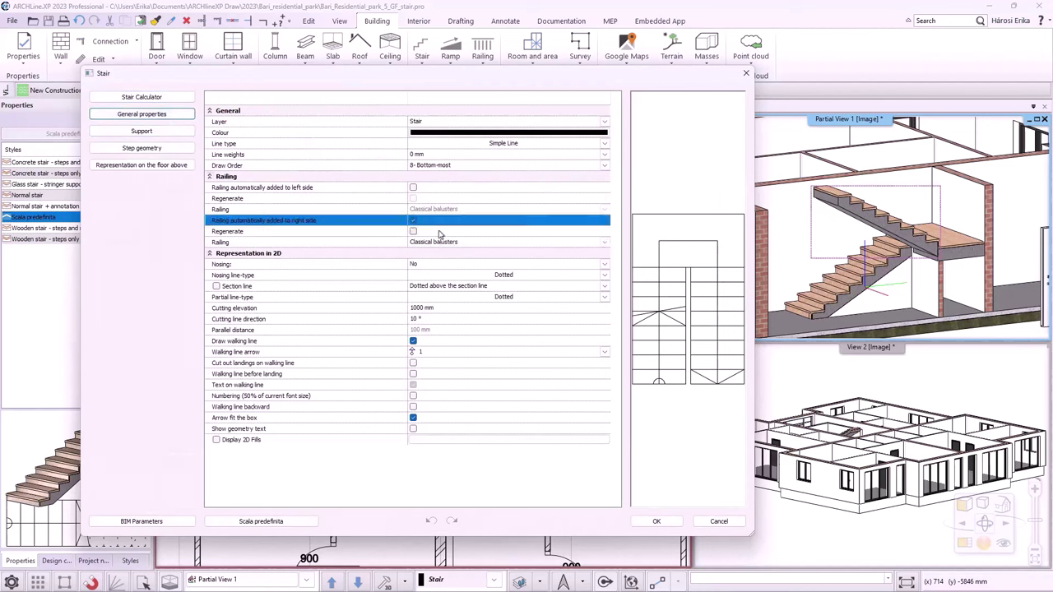
left_click(605, 242)
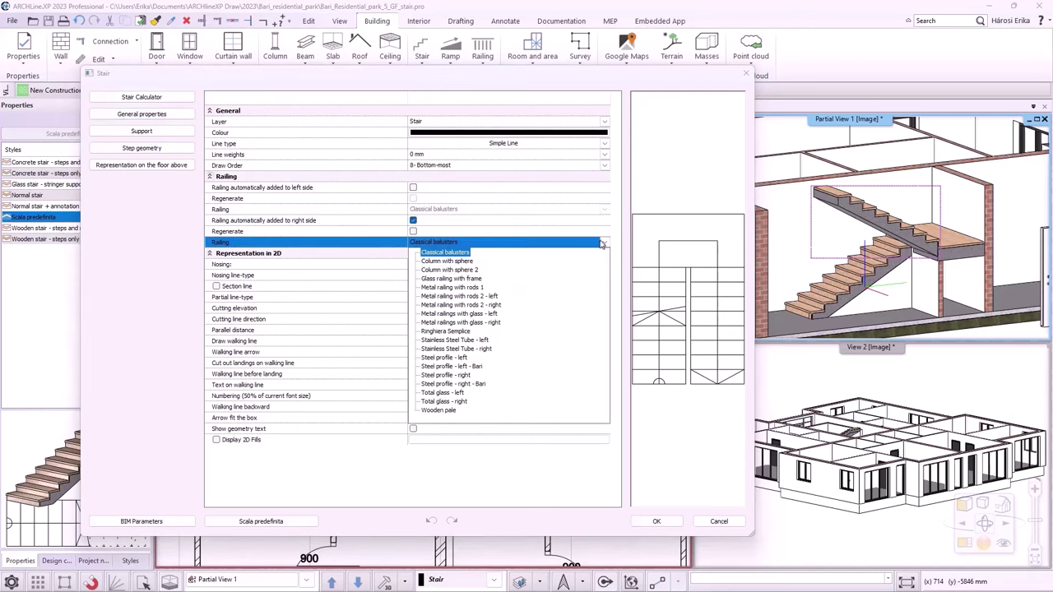
left_click(465, 376)
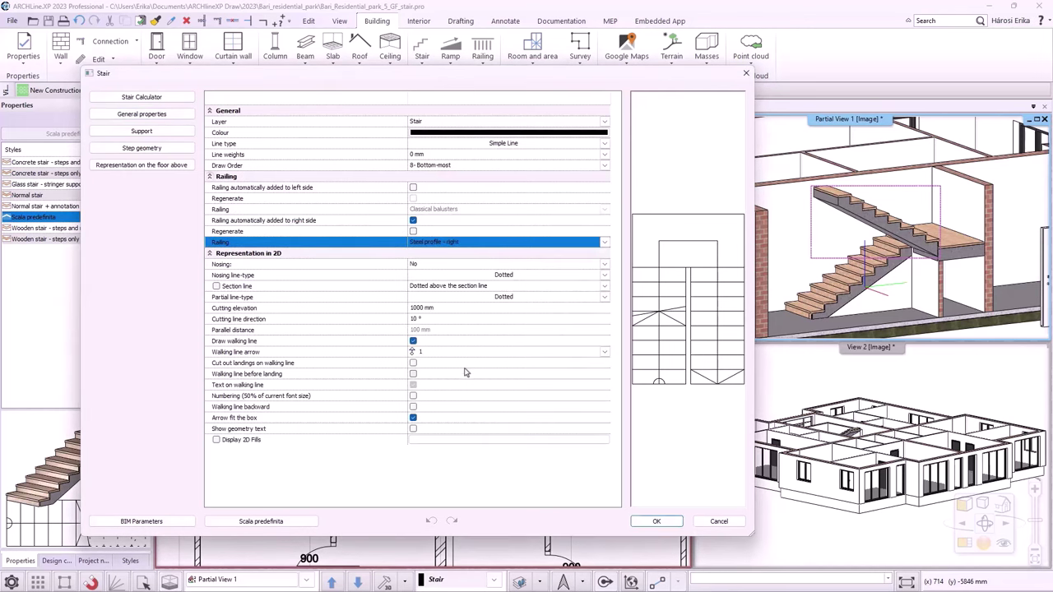
left_click(657, 521)
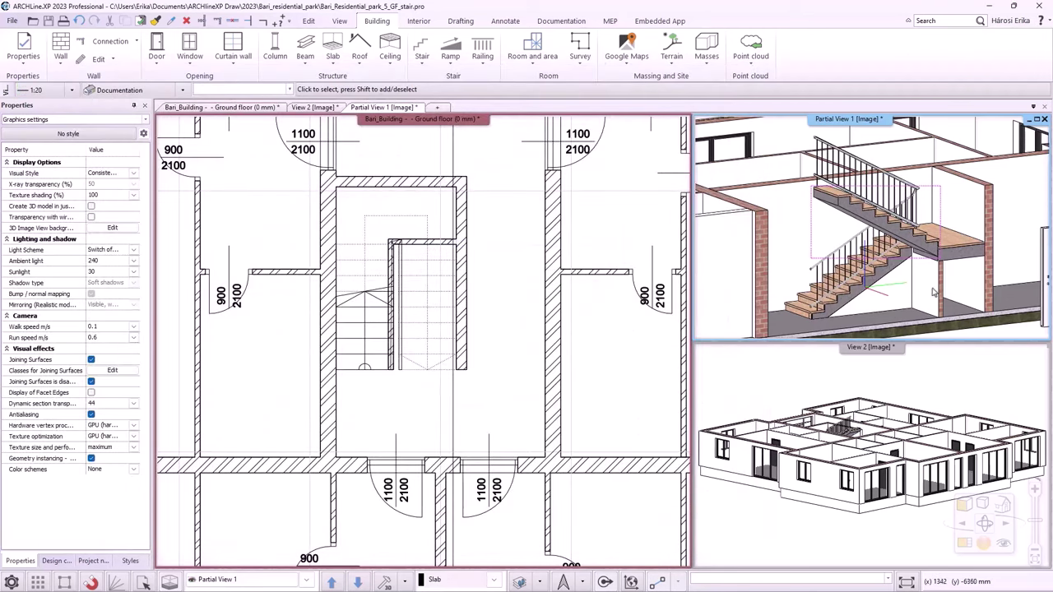
left_click(913, 313)
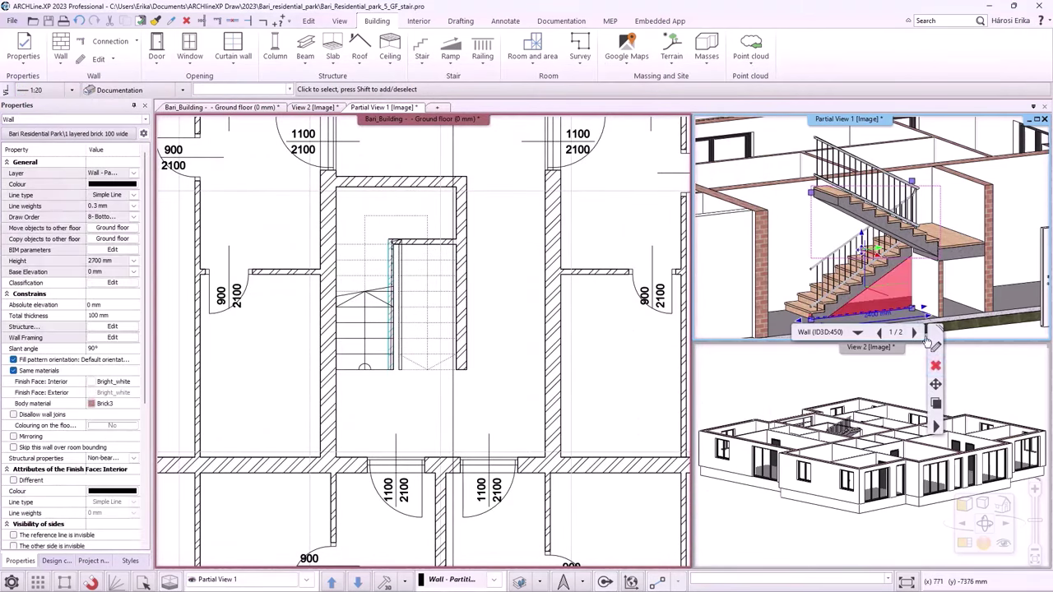
left_click(964, 544)
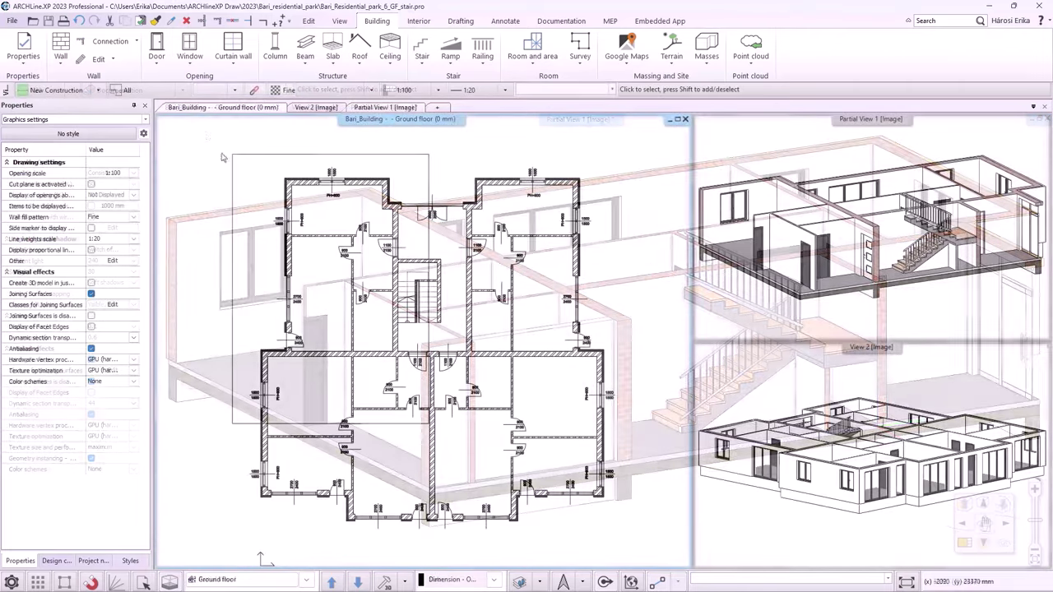
- Window-select the whole ground-floor plan and copy it onto Level 1 only
left_click(207, 135)
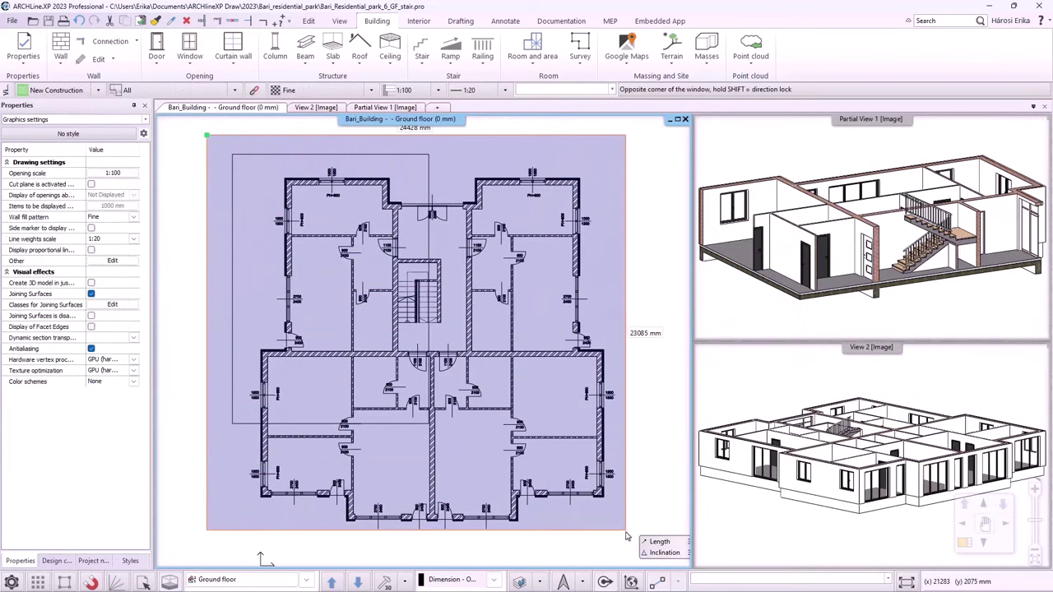
left_click(643, 546)
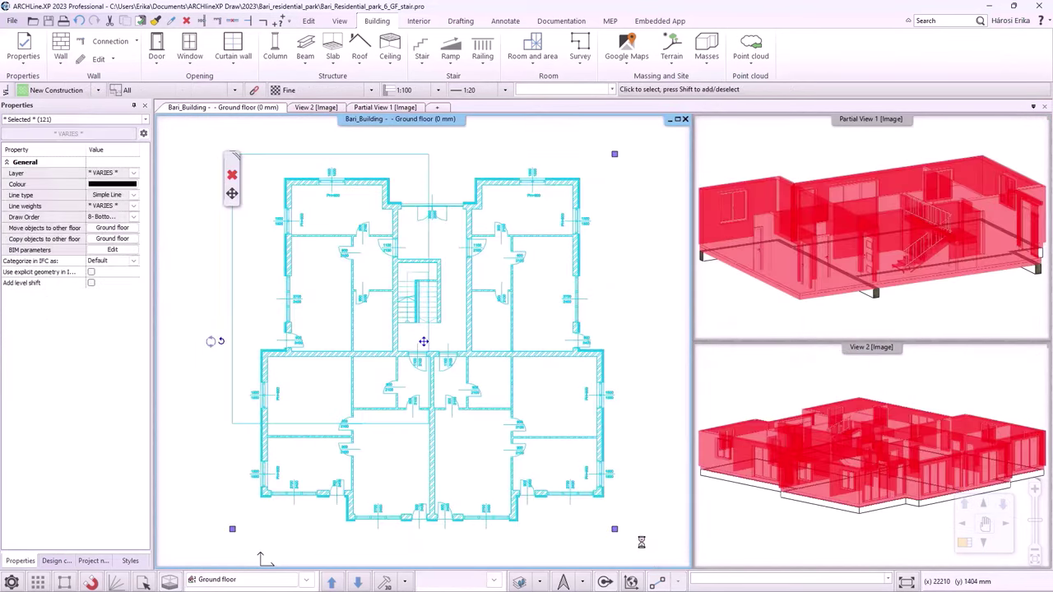
left_click(234, 581)
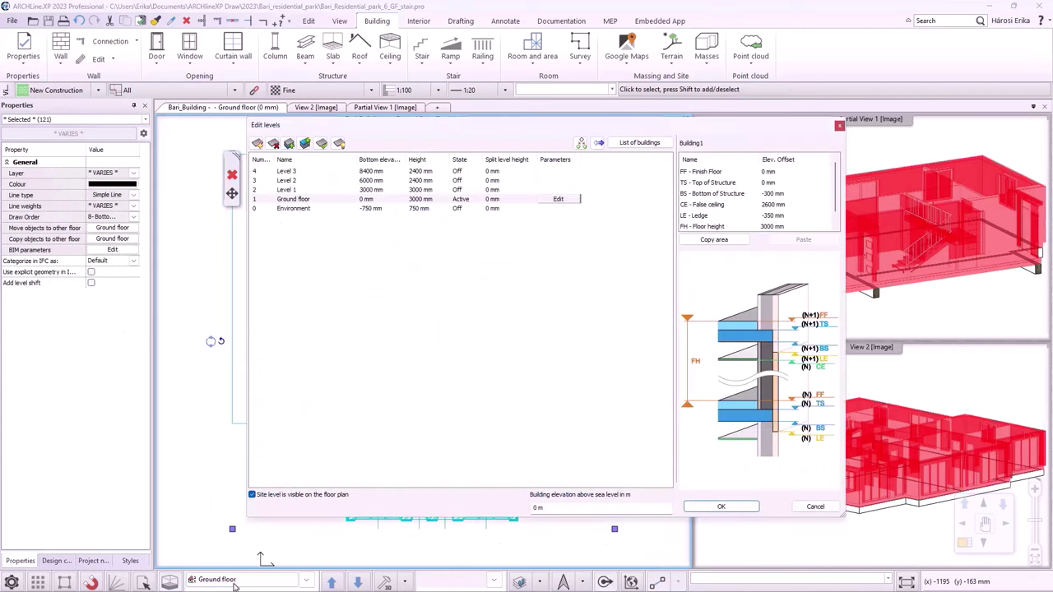
key("Return")
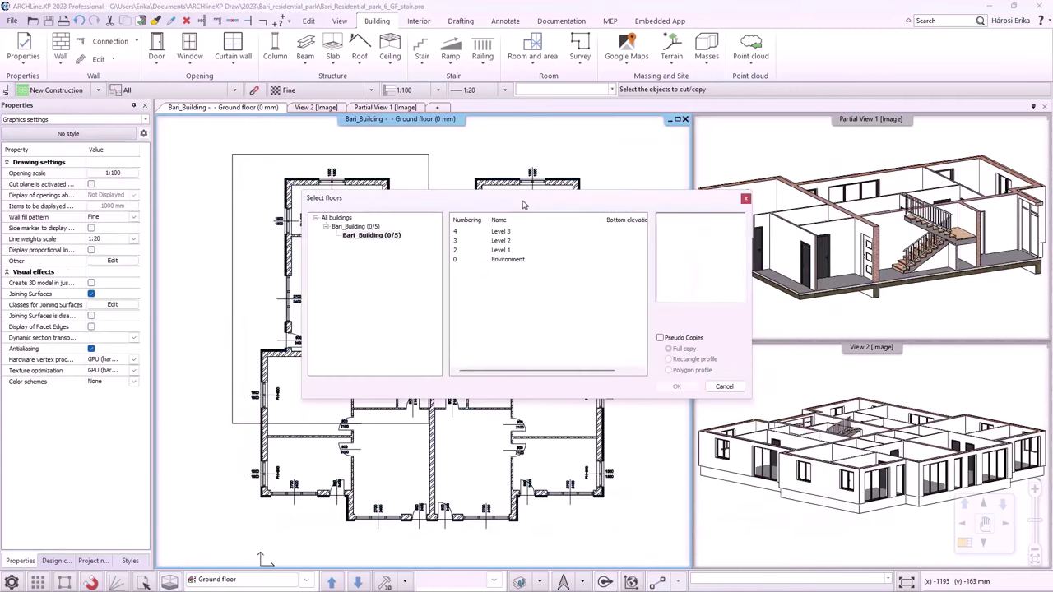
left_click(497, 252)
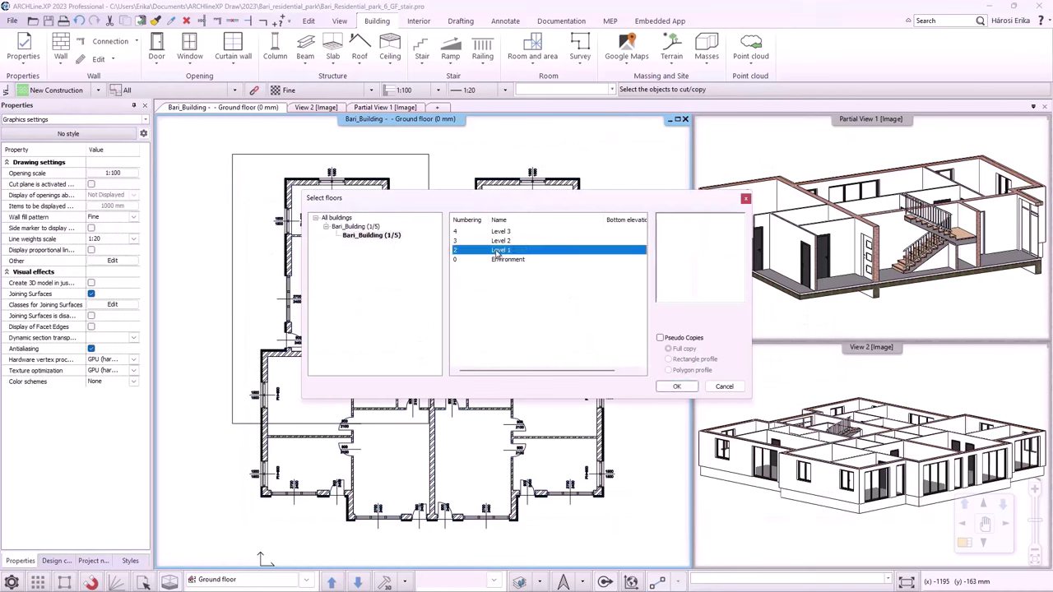
left_click_drag(497, 251, 512, 233)
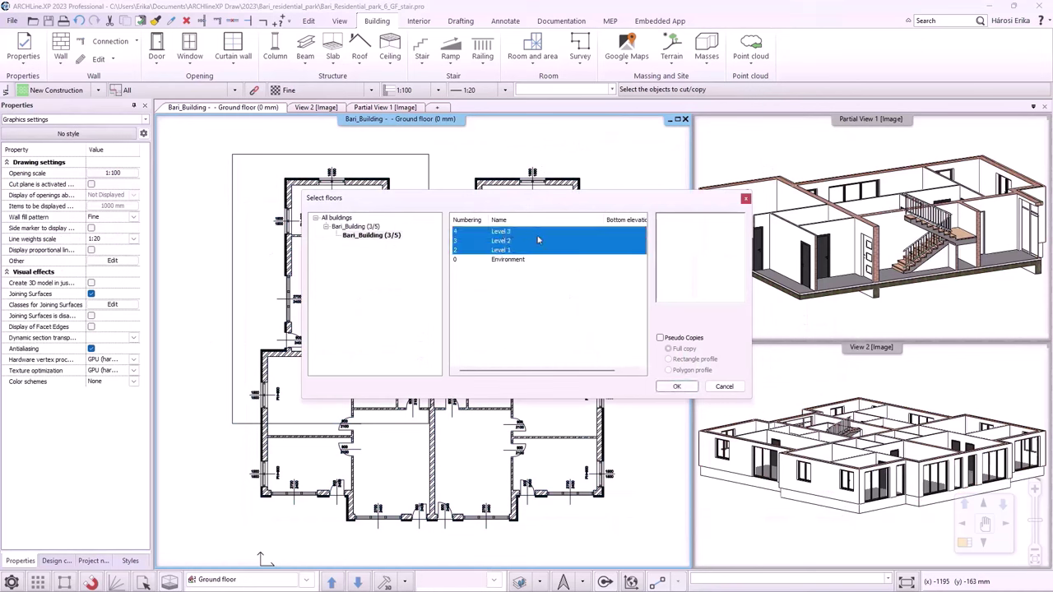
left_click(495, 251)
left_click(675, 387)
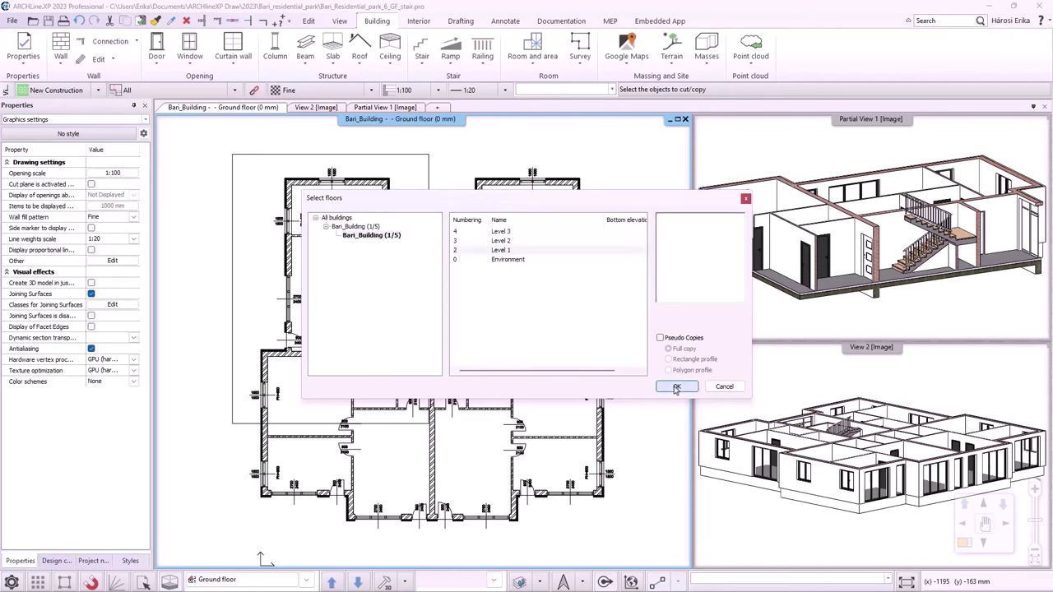
- Pick and deselect the wall and element beside the stair in the 3D view
scroll(978, 298, "up", 5)
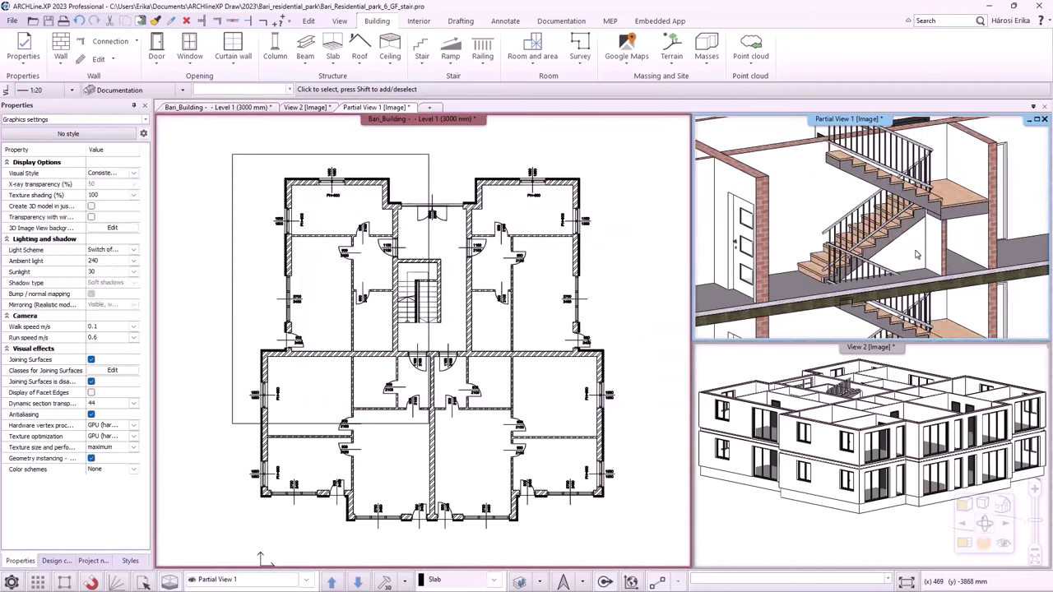
left_click(917, 255)
key("Escape")
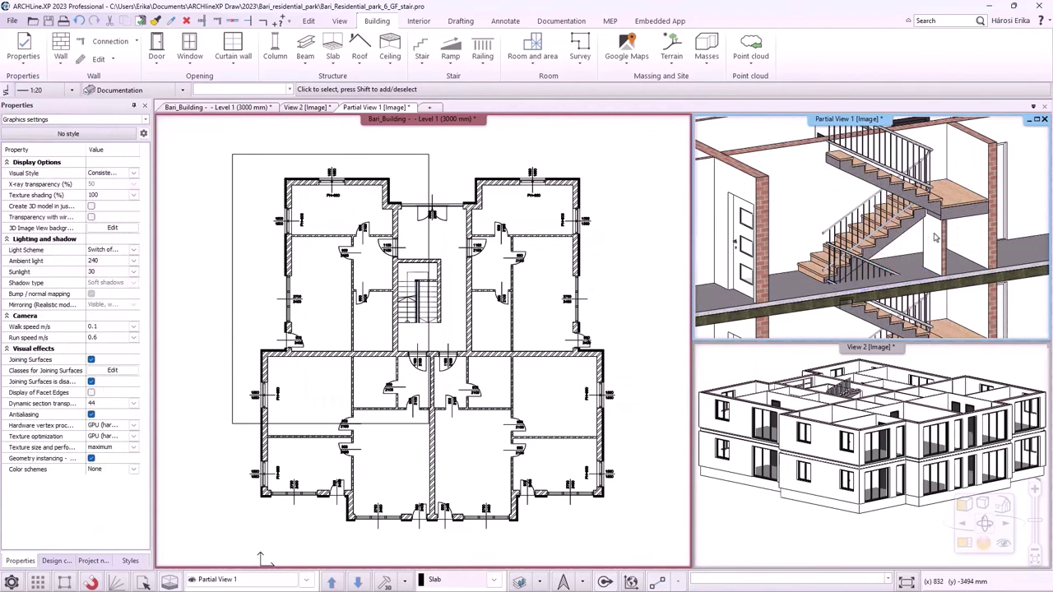
left_click(936, 300)
key("Escape")
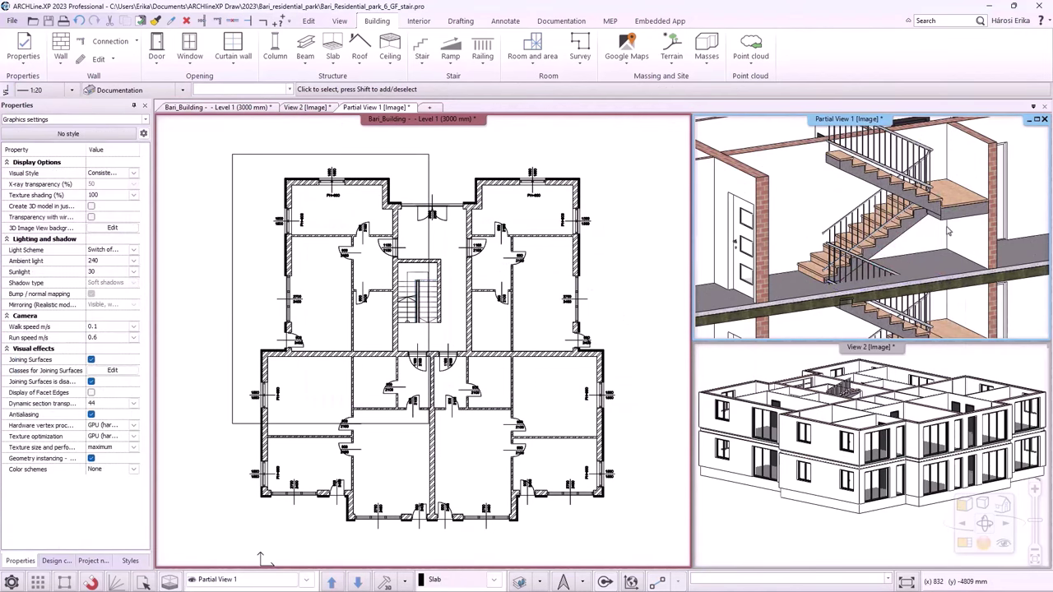
- Zoom the Level 1 plan onto the stairwell and bring up the slab's context menu
left_click(451, 329)
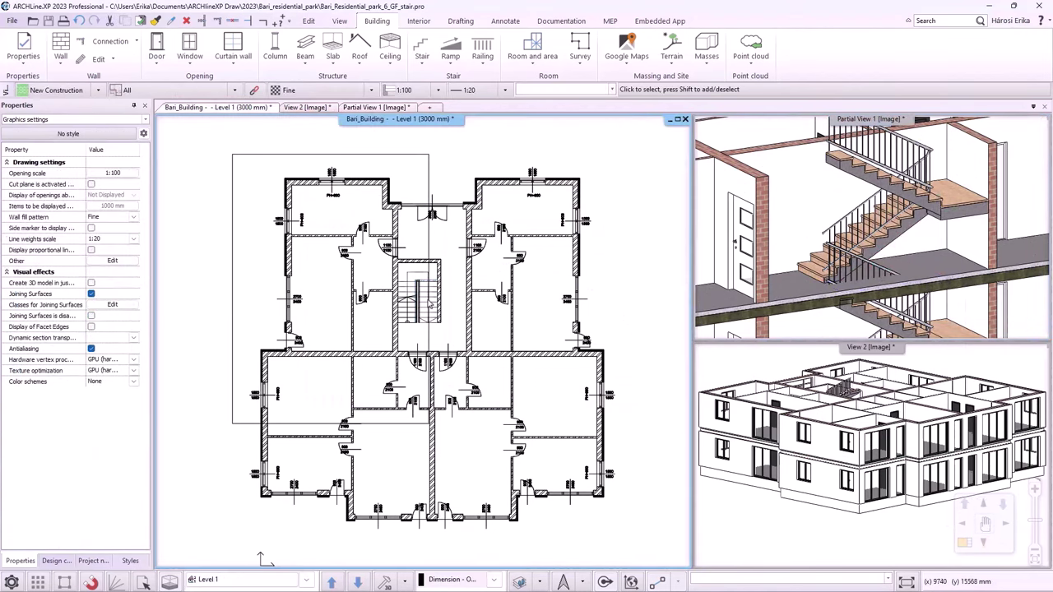
scroll(429, 301, "up", 5)
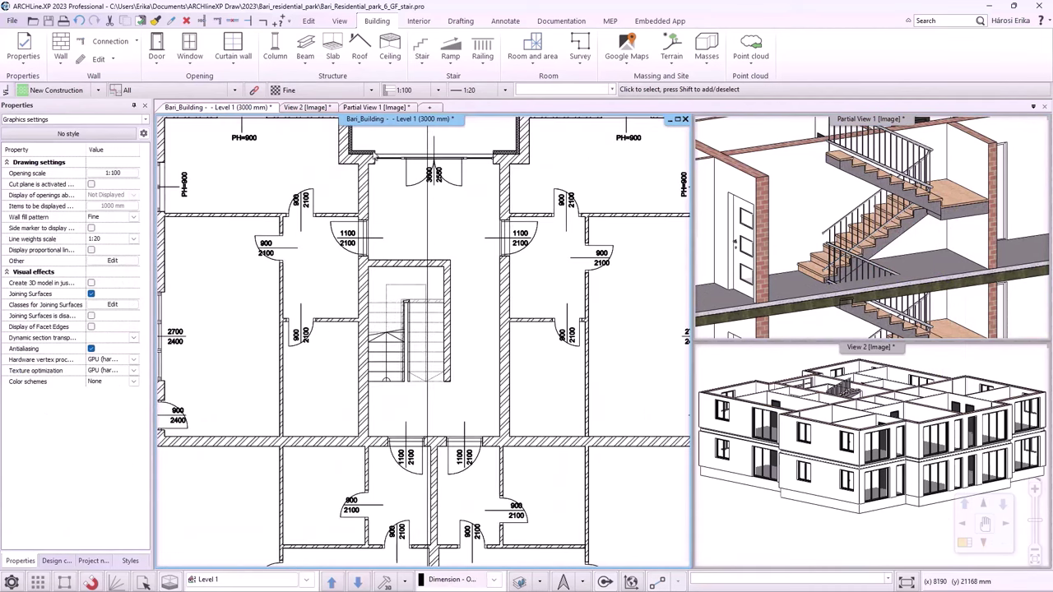
right_click(366, 153)
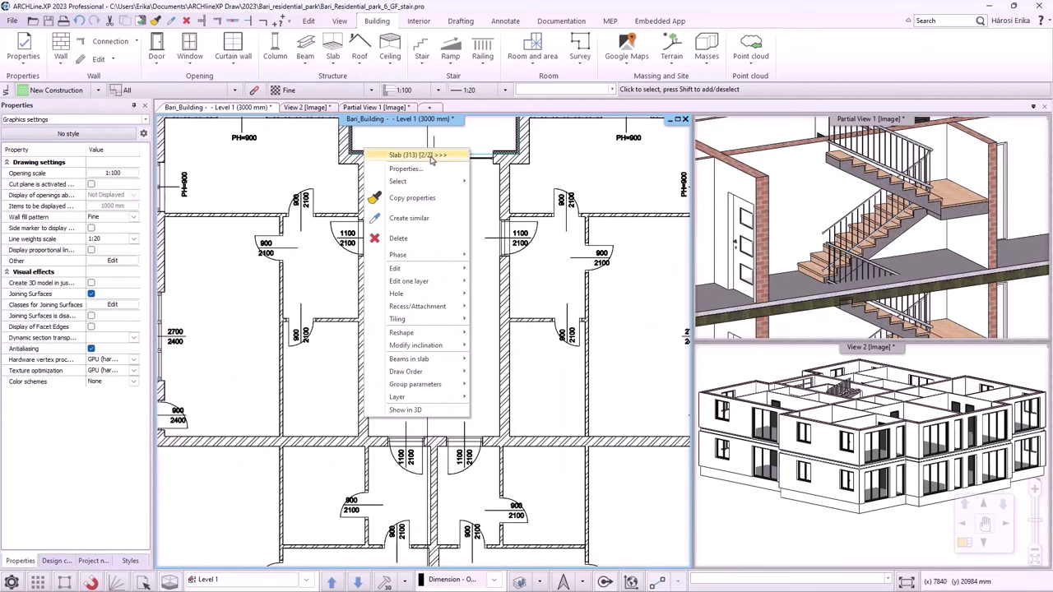
- Cut a 2400 × 3600 mm rectangular hole in the Level 1 slab over the stair
mouse_move(416, 255)
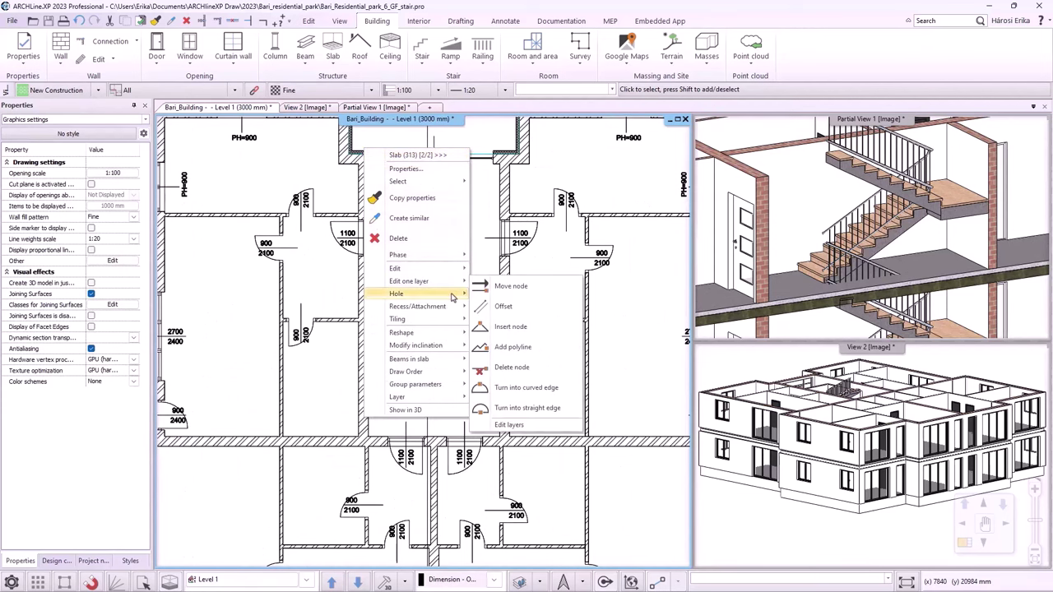
mouse_move(436, 294)
left_click(502, 296)
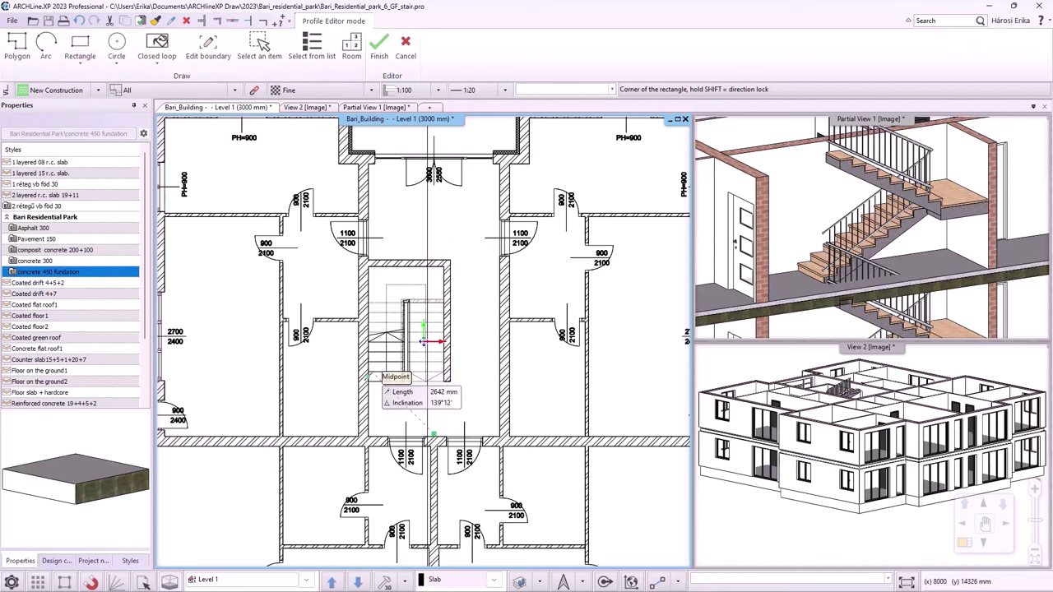
left_click(368, 381)
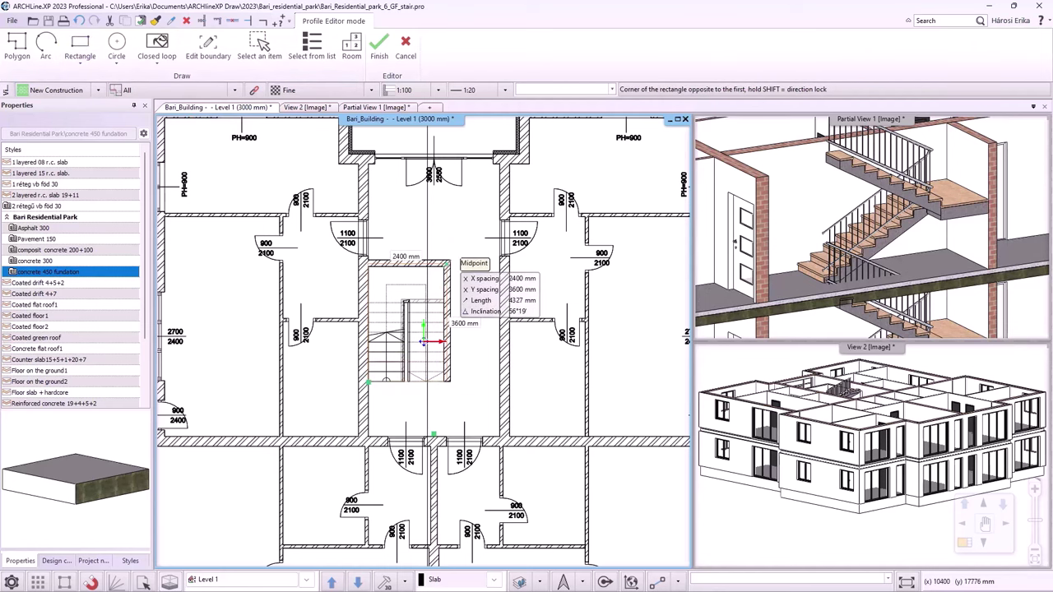
left_click(445, 264)
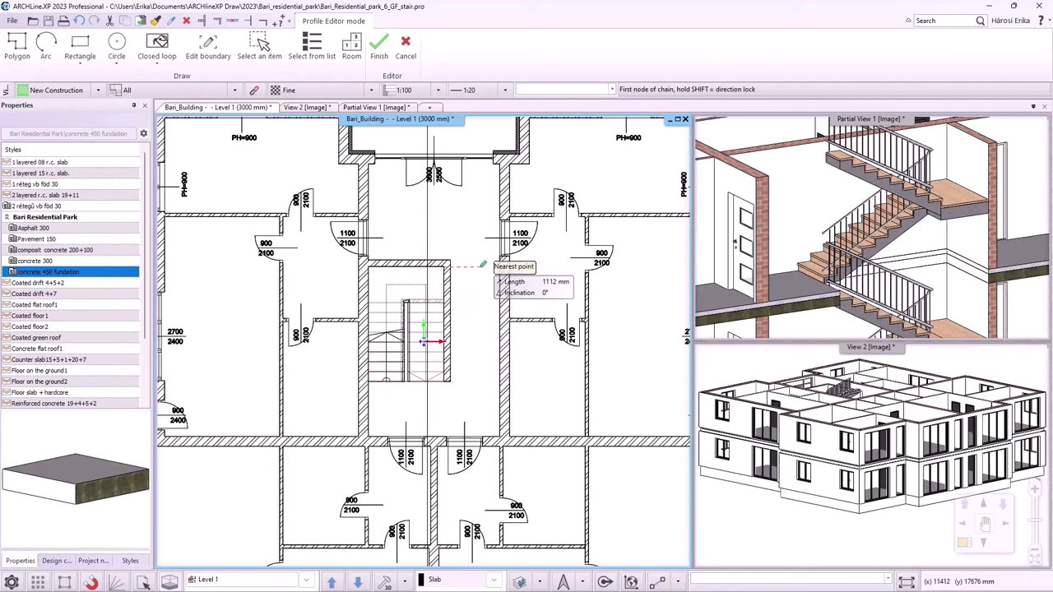
key("Return")
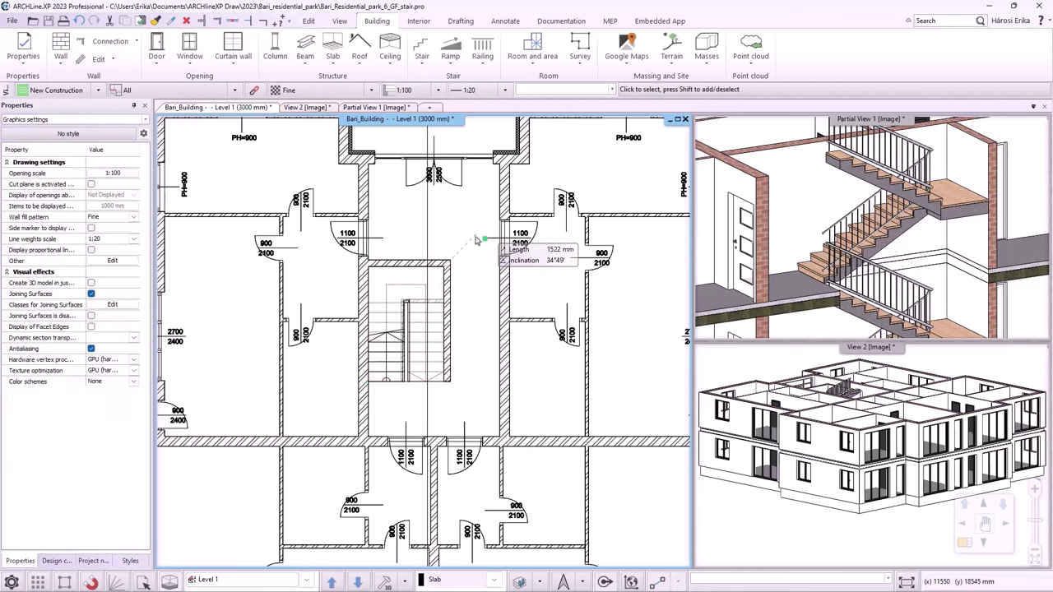
- Maximize the 3D stair view and zoom in to inspect the stair
left_click(969, 316)
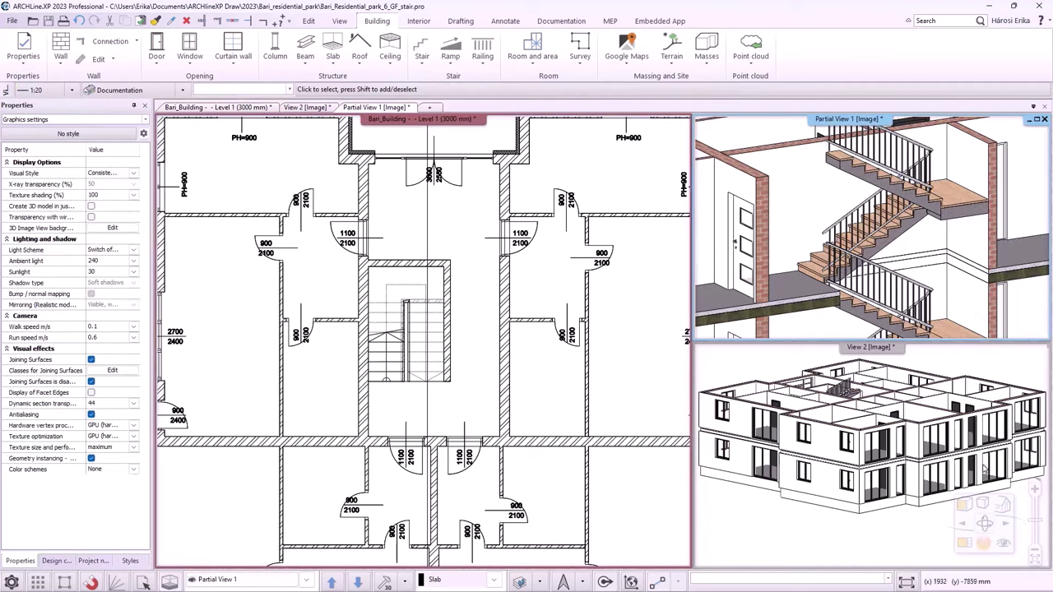
left_click(964, 545)
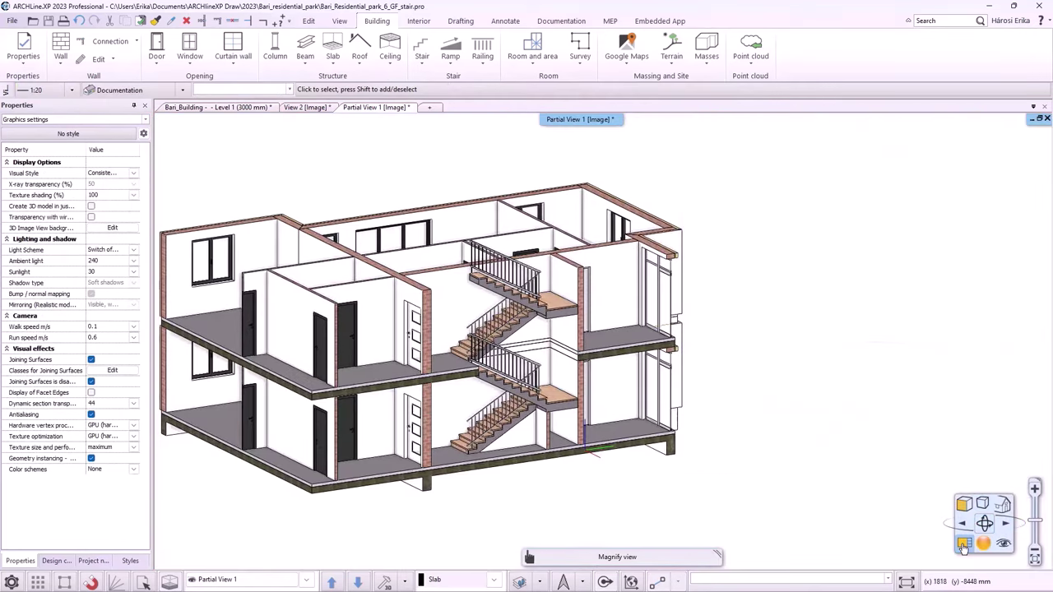
scroll(505, 387, "up", 2)
scroll(505, 387, "up", 1)
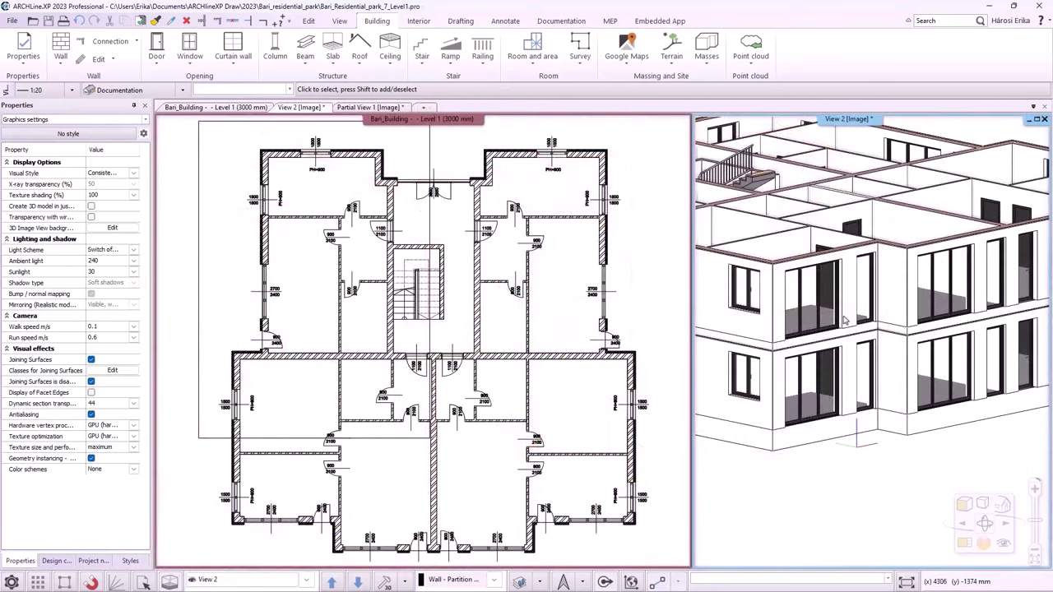
- Delete the two wide glazed doors and the 900 mm door from the upper-floor facade
left_click(821, 309)
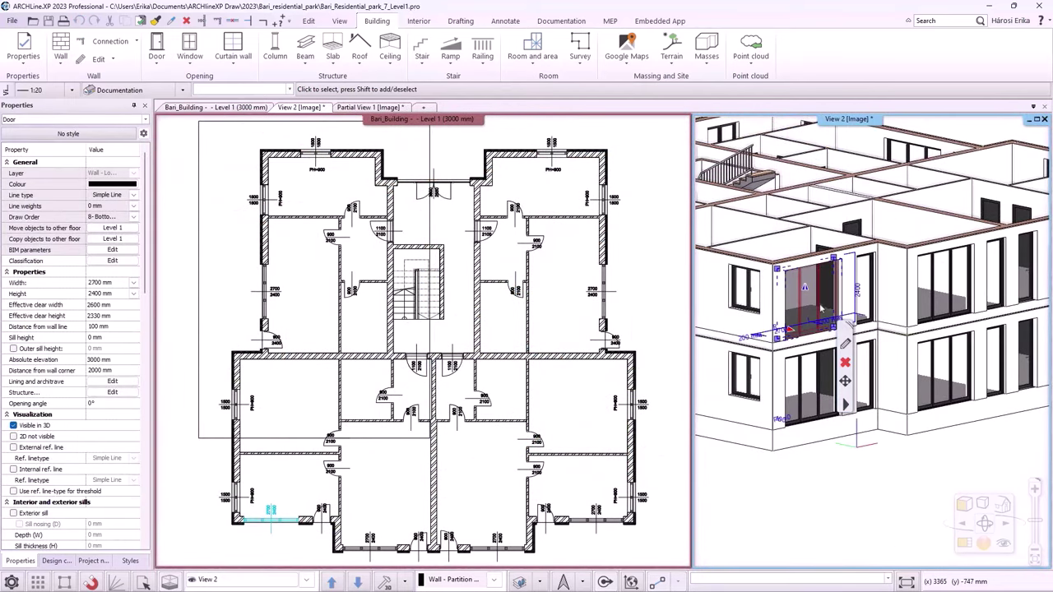
key("Delete")
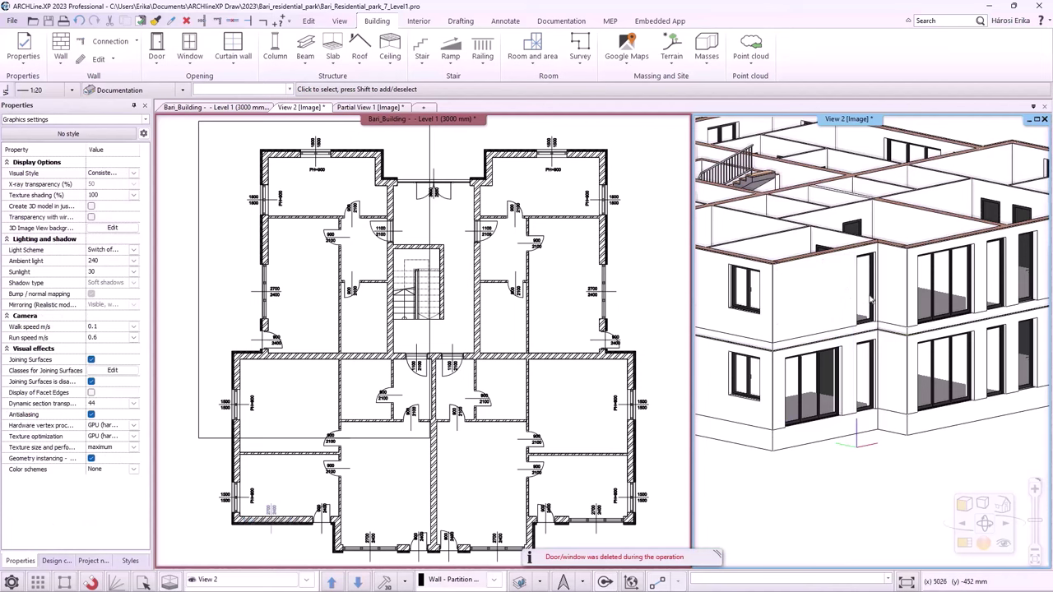
left_click(870, 300)
key("Escape")
left_click(952, 294)
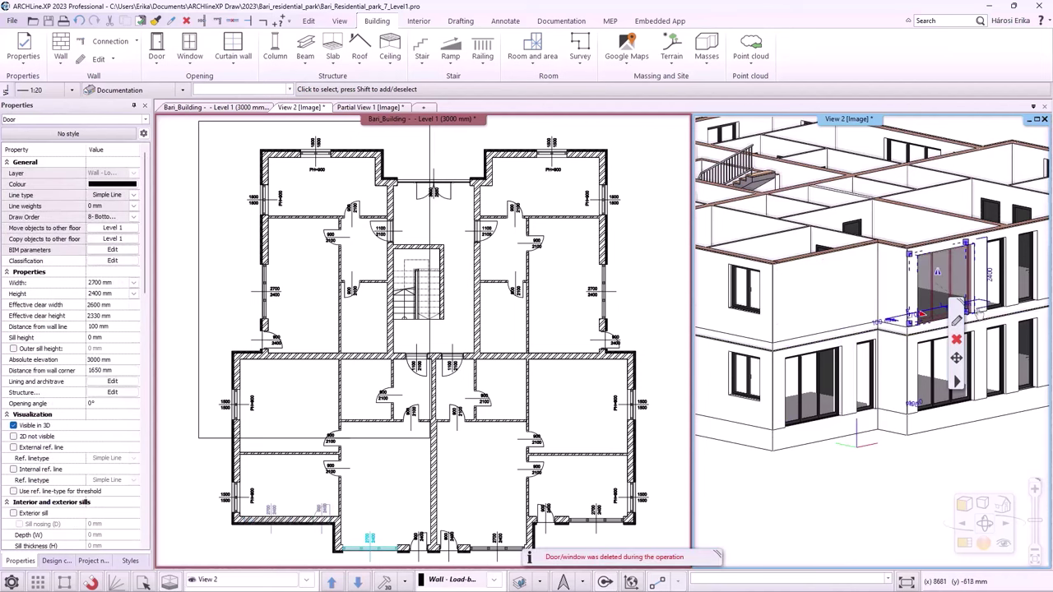
key("Delete")
left_click(1002, 263)
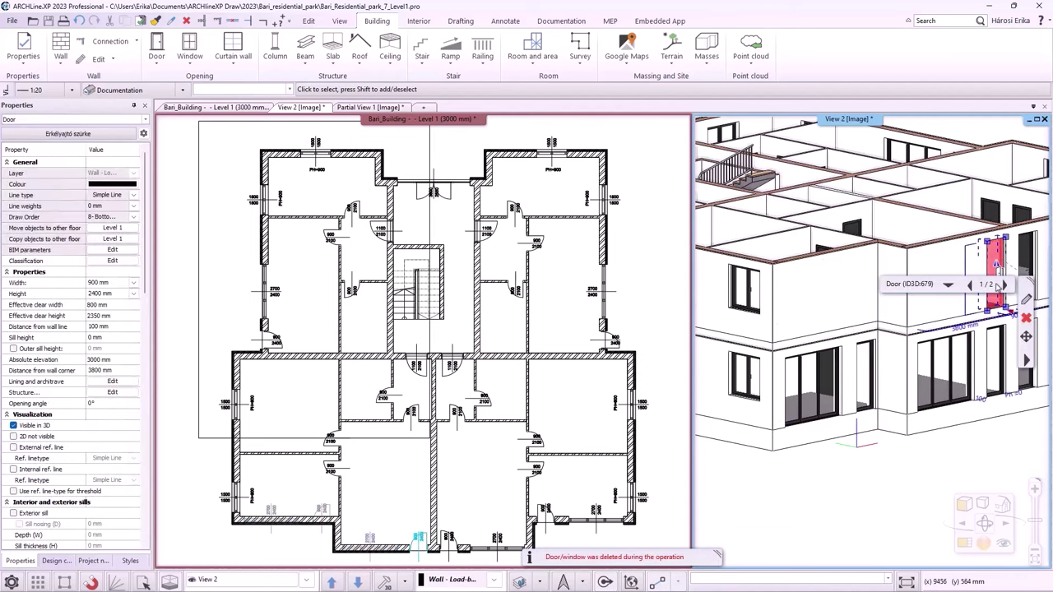
key("Delete")
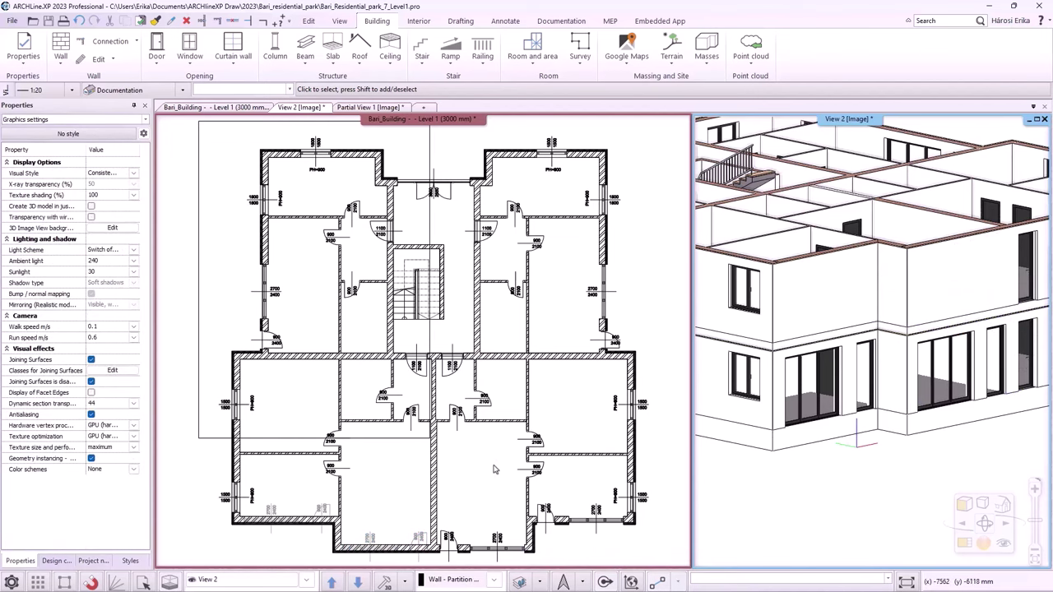
scroll(358, 520, "up", 5)
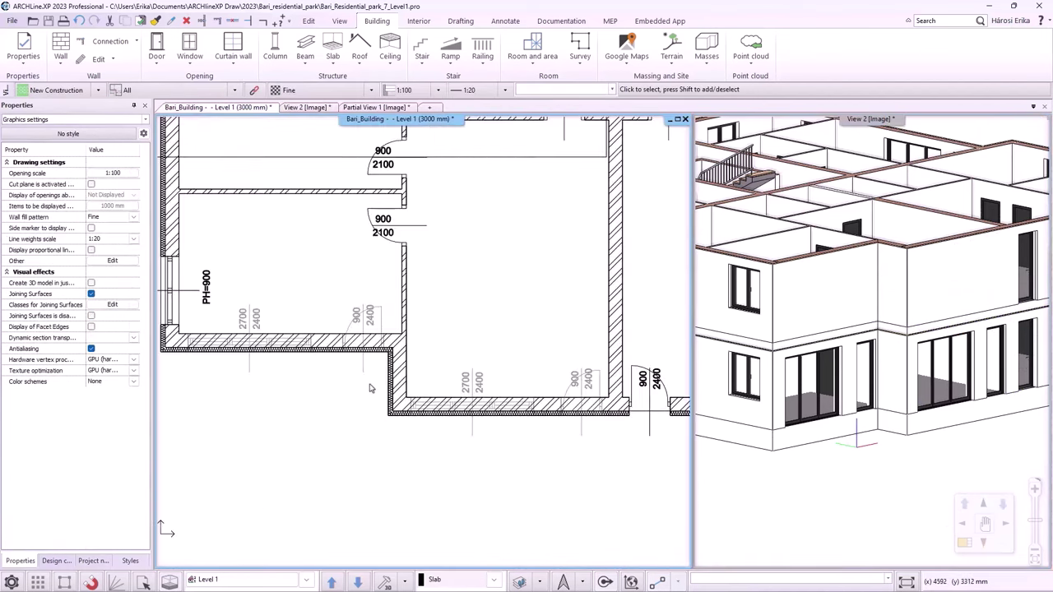
scroll(367, 387, "up", 1)
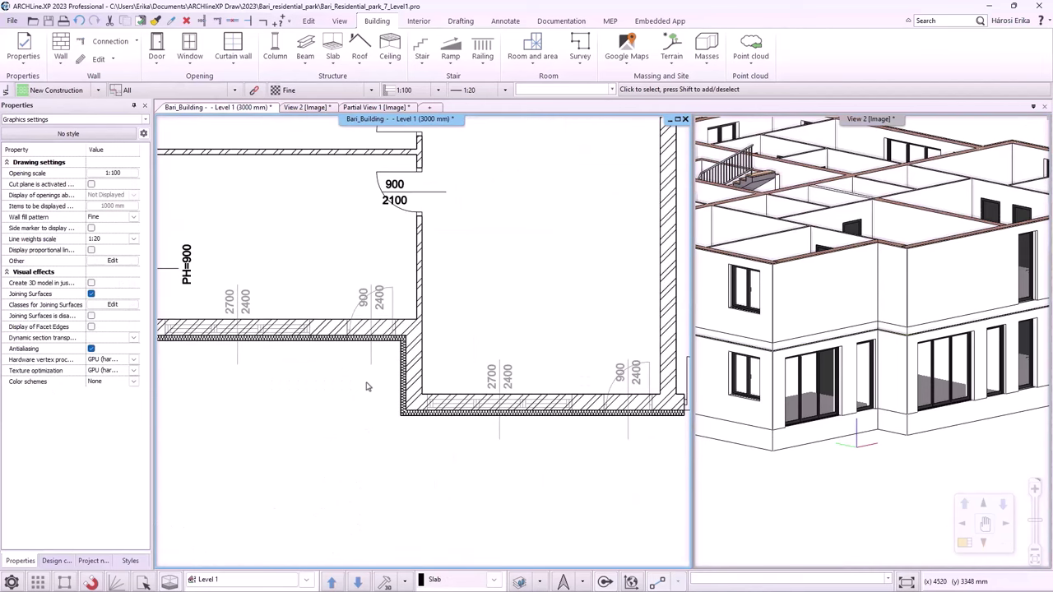
scroll(369, 385, "down", 1)
- Move the short vertical corner wall 3000 mm to the right
left_click(416, 368)
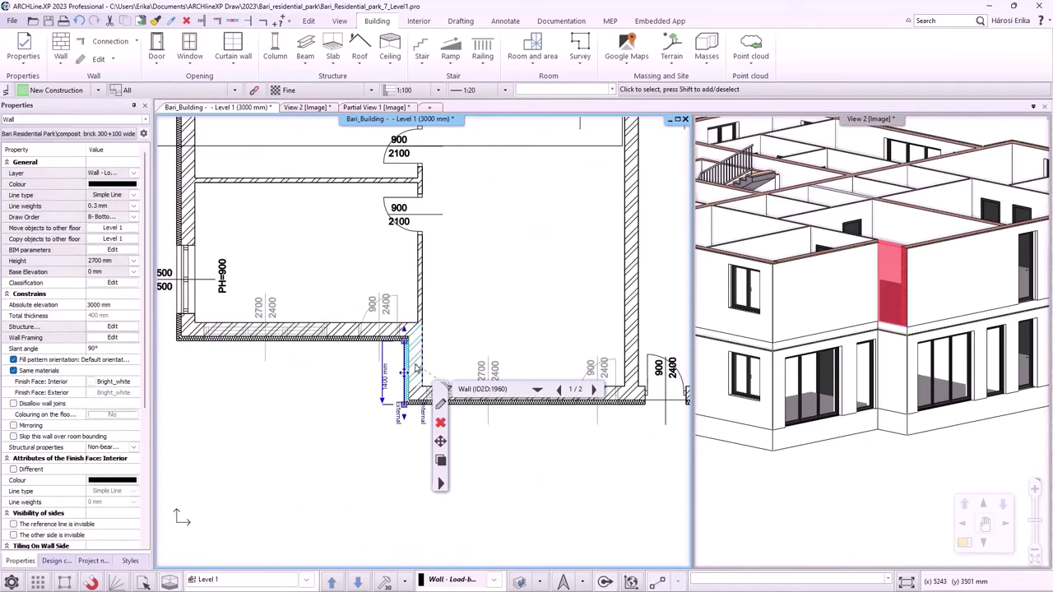
mouse_move(406, 344)
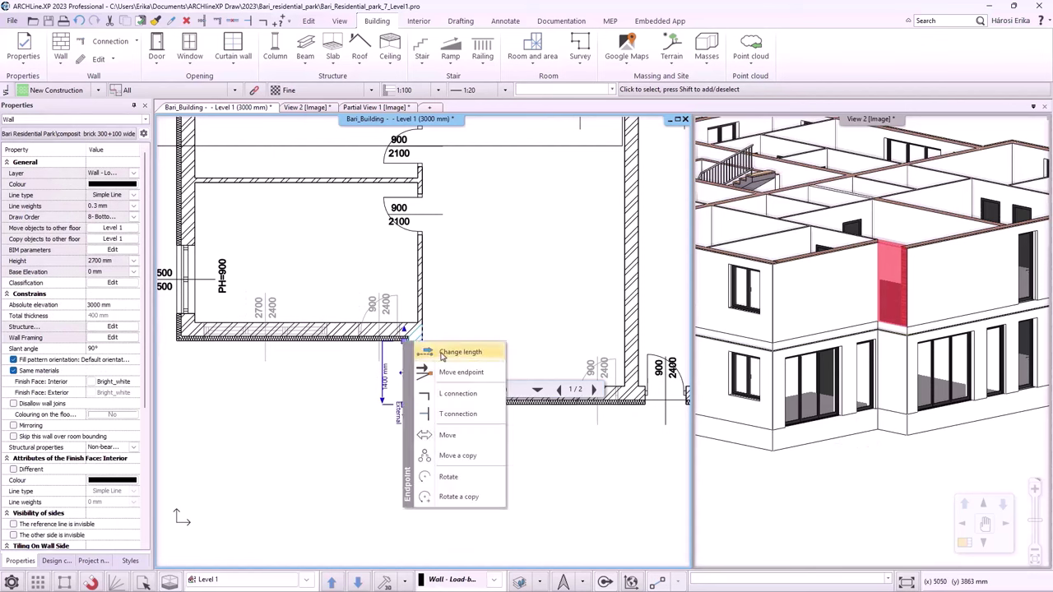
left_click(447, 435)
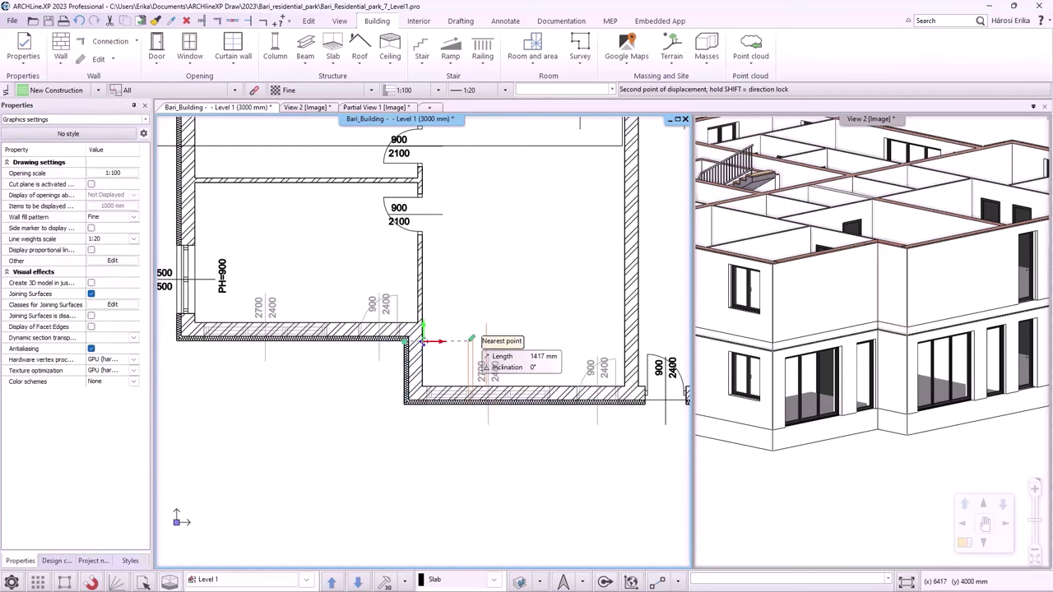
type("3000")
key("Return")
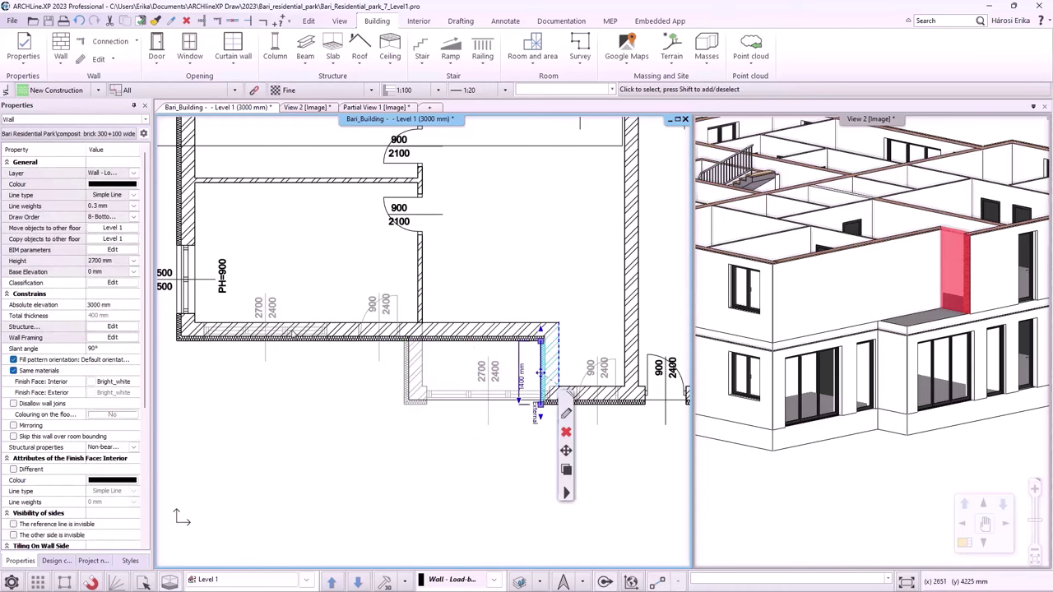
- Split the outer wall with a cut line 2600 mm from its end
right_click(278, 347)
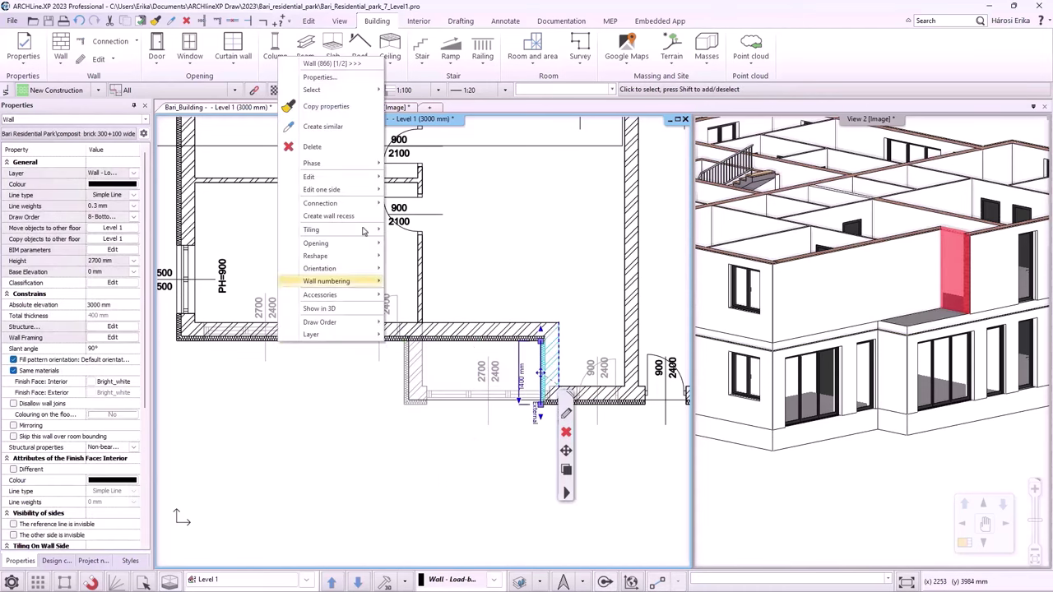
mouse_move(378, 177)
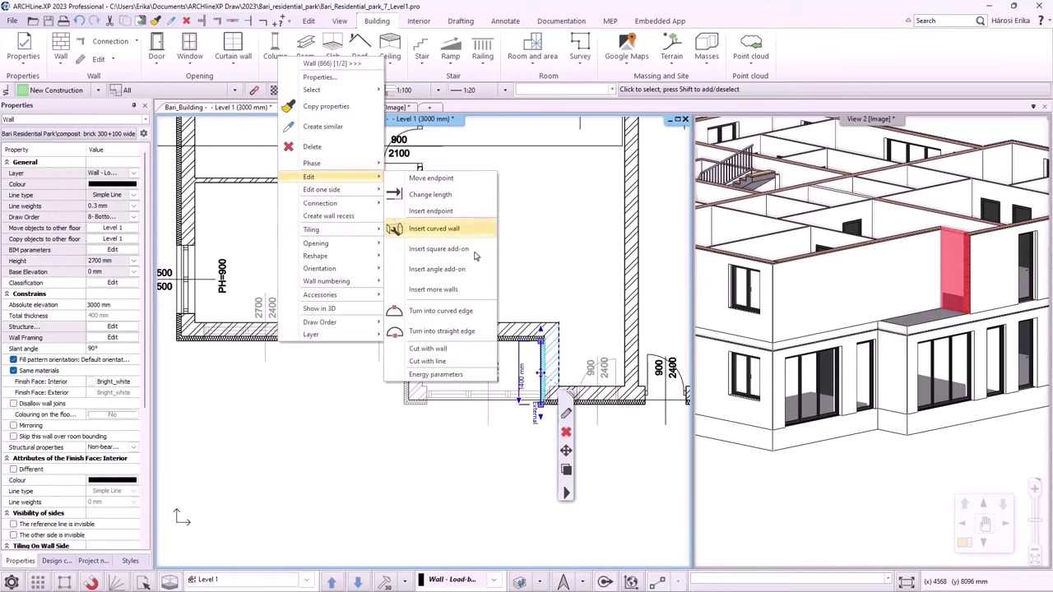
left_click(428, 361)
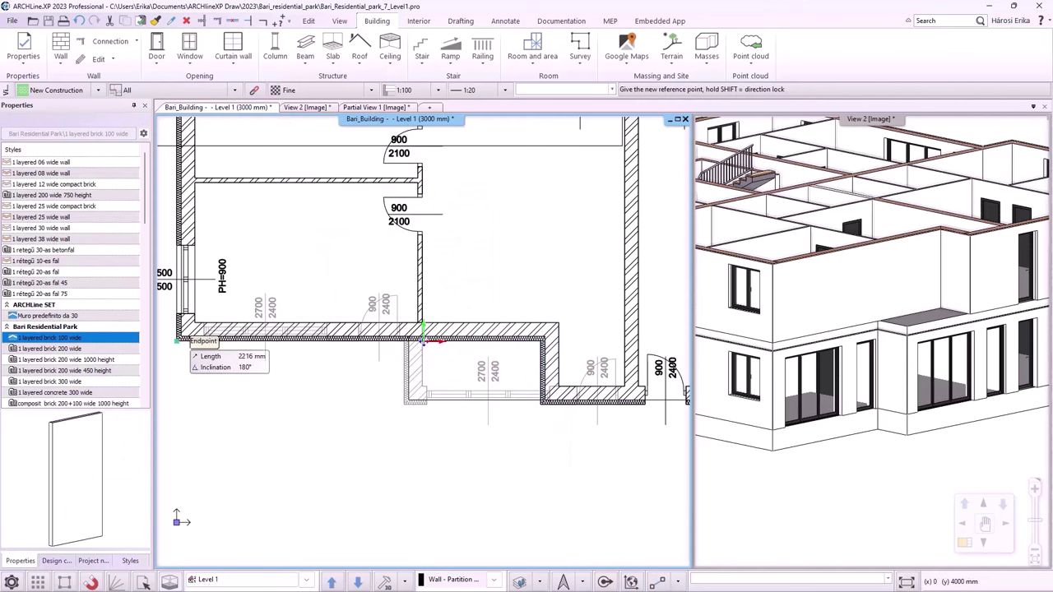
type("2600")
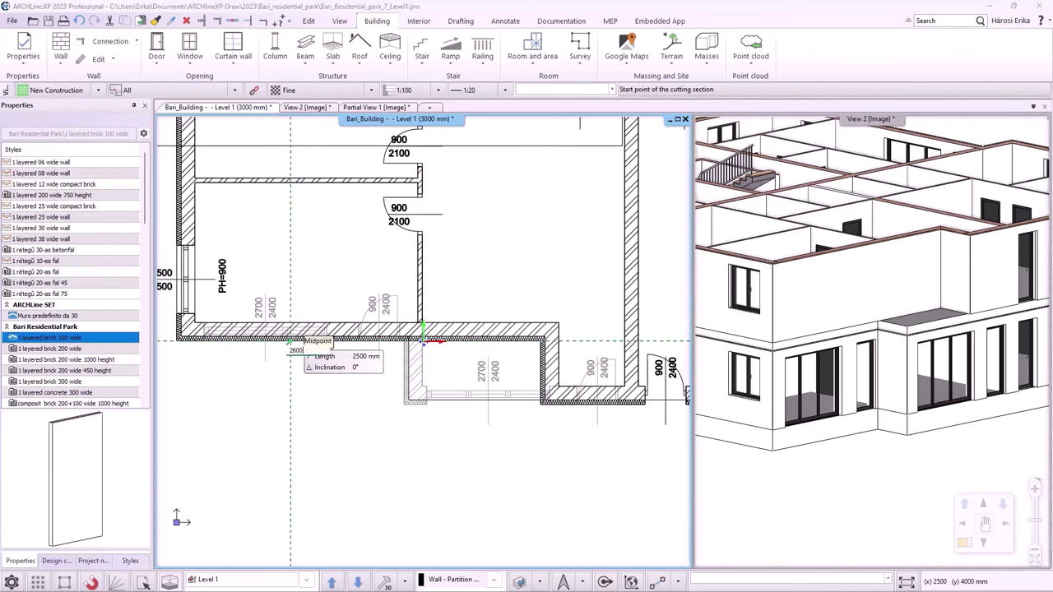
key("Return")
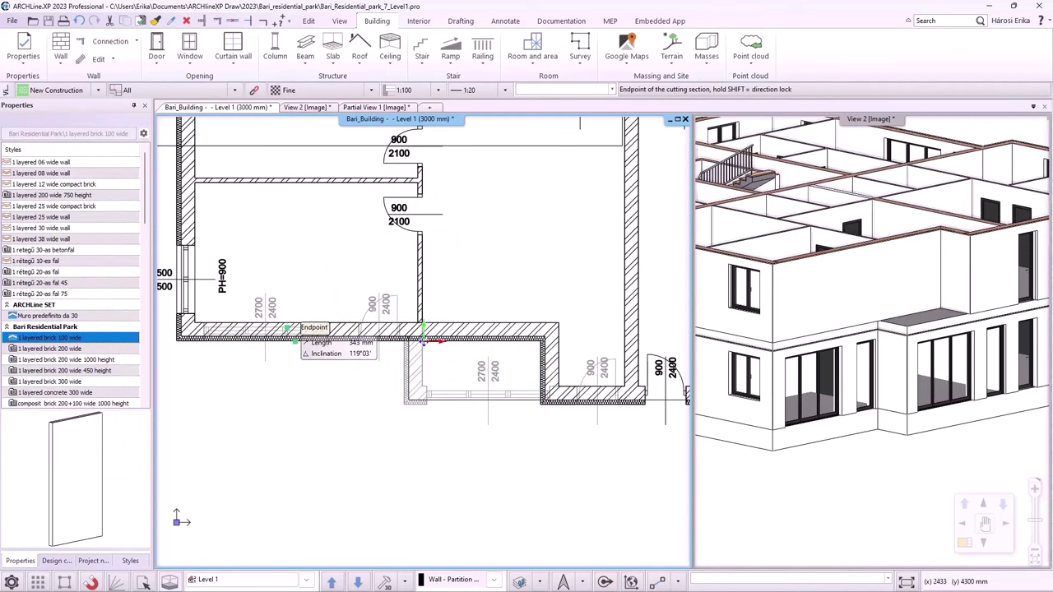
left_click(293, 324)
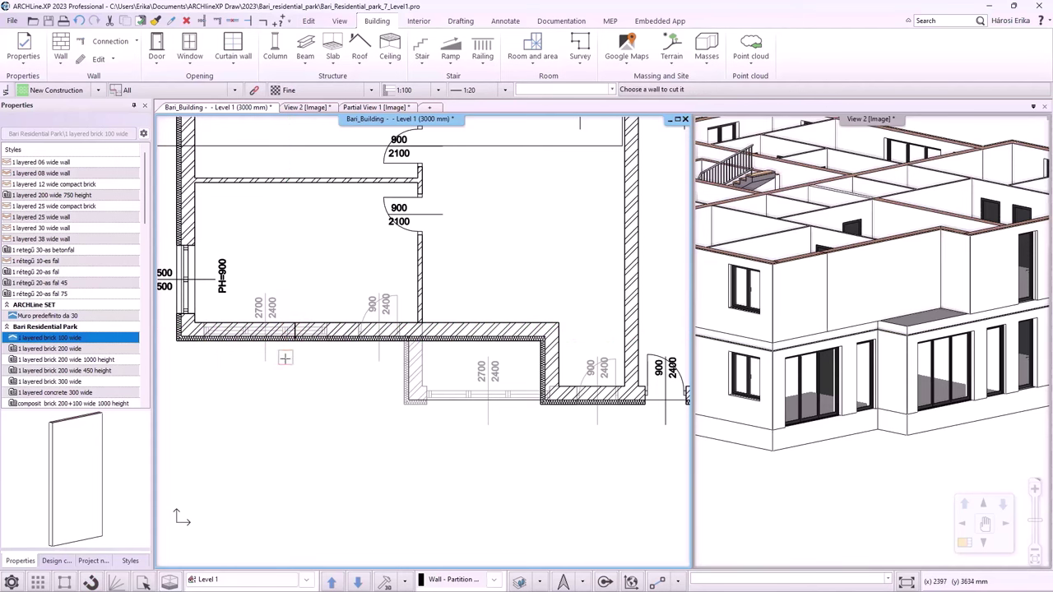
- Move the left piece of the split wall 1400 mm outward
left_click(209, 330)
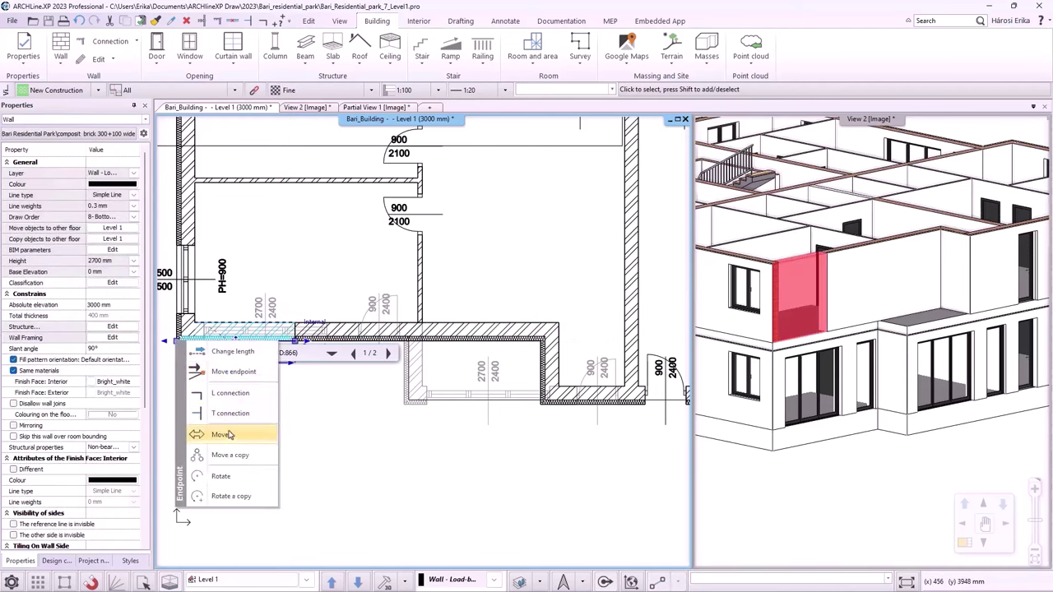
left_click(233, 426)
type("1400")
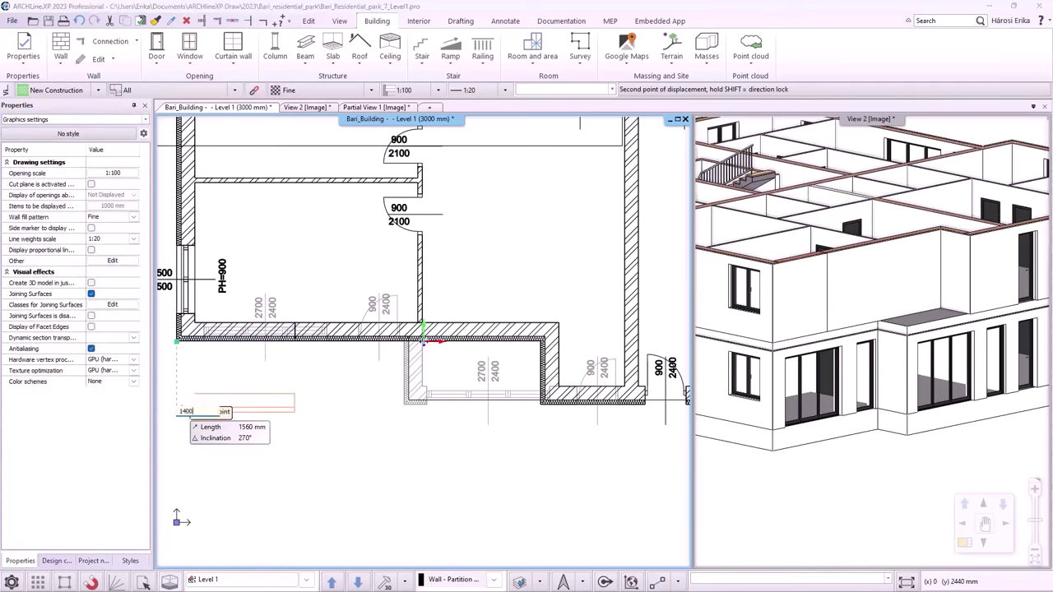
key("Return")
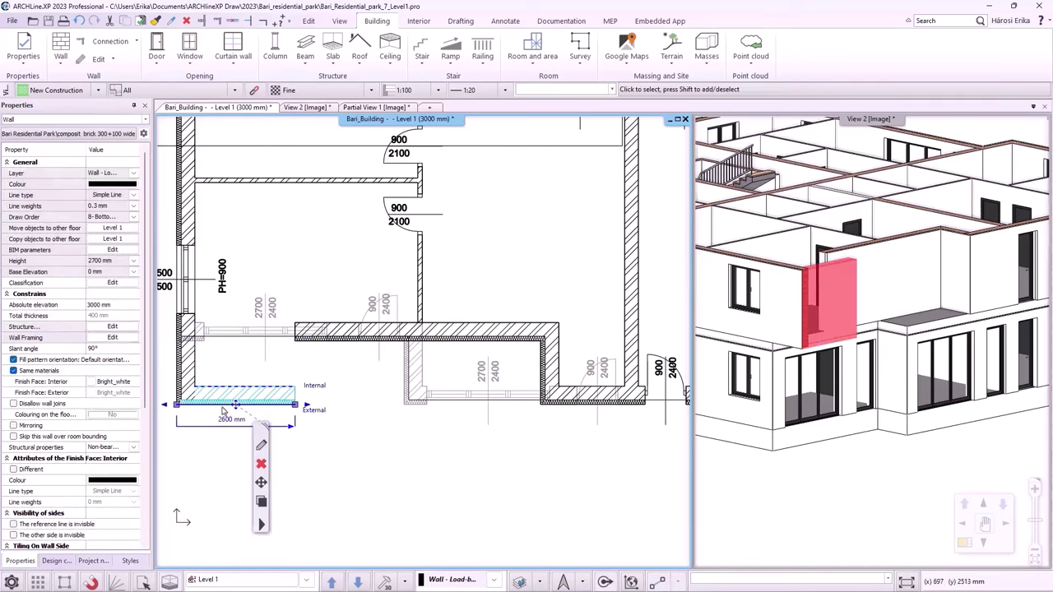
- Draw a similar connecting wall from the moved piece back to the old wall's end
left_click(262, 524)
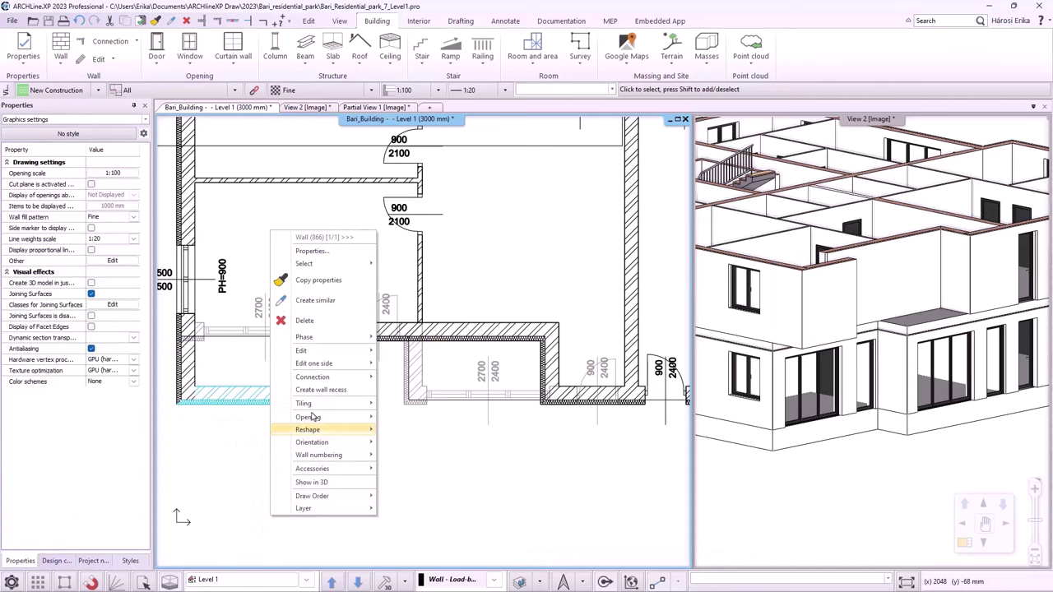
left_click(315, 300)
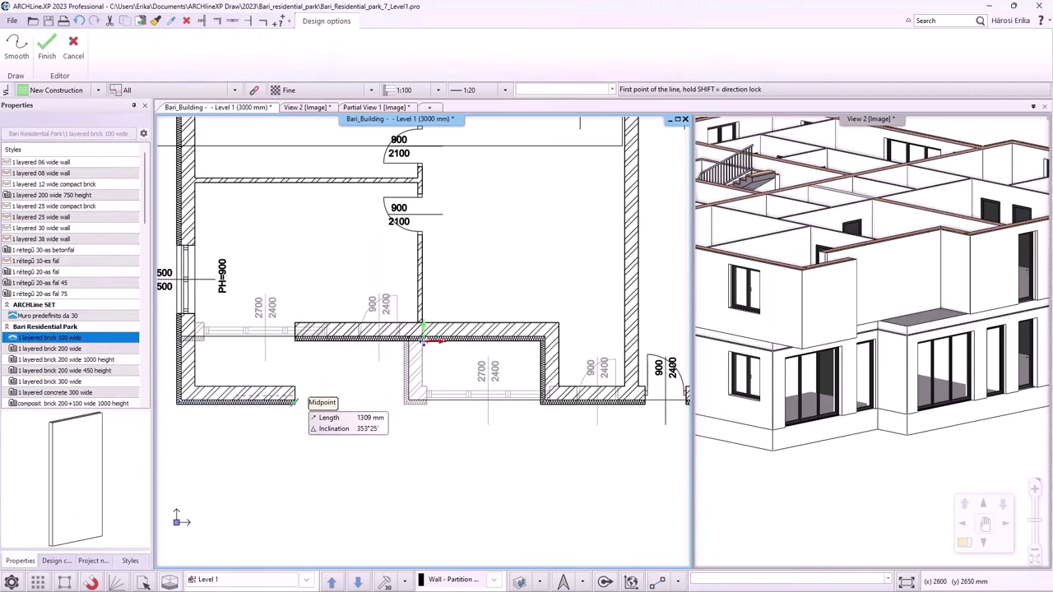
left_click(294, 402)
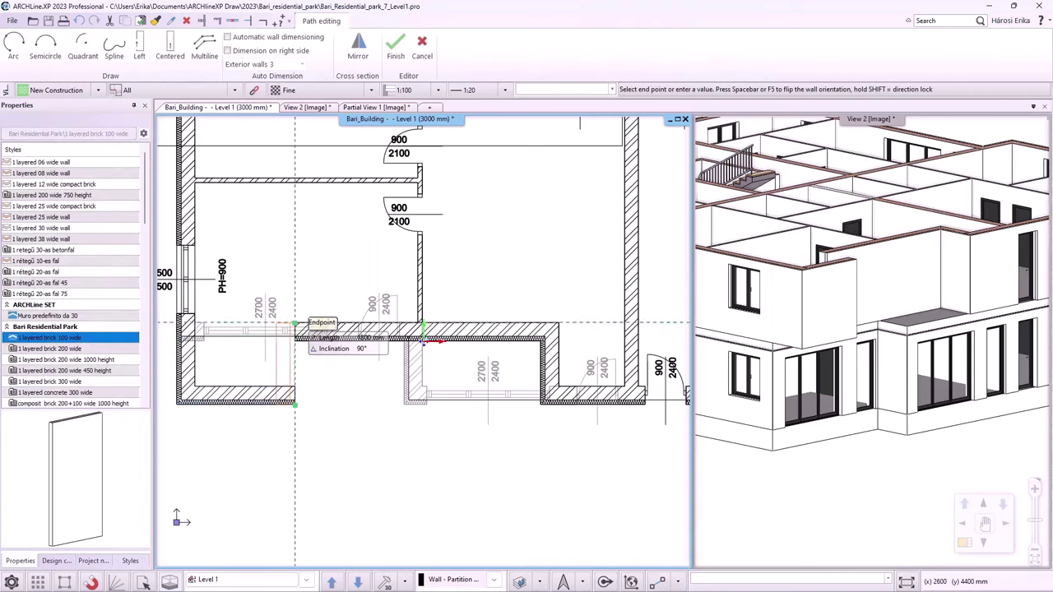
left_click(294, 323)
key("Escape")
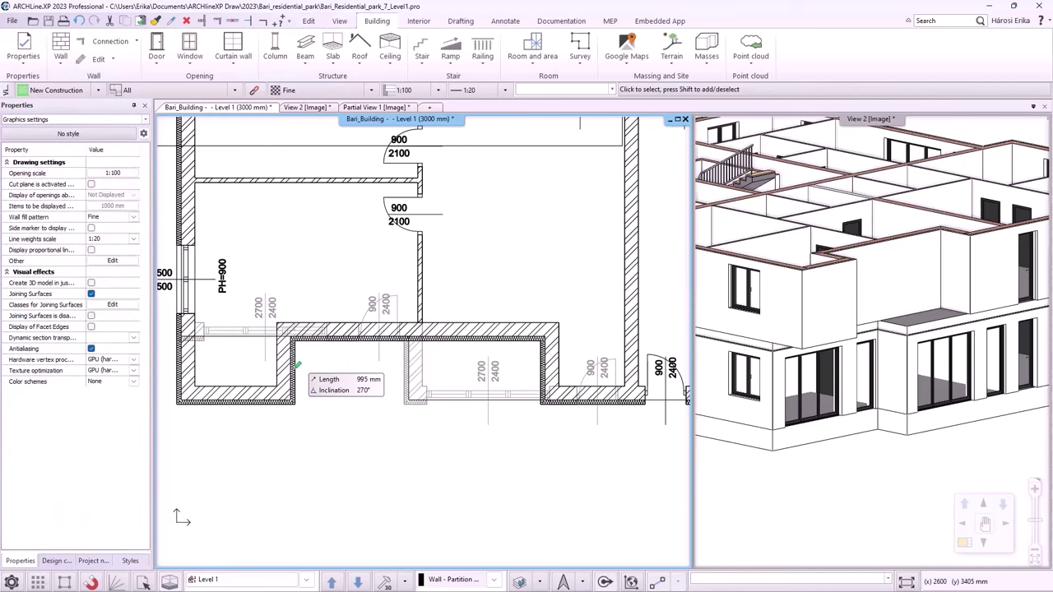
- Move the slab's corner node onto the new wall line, then maximize the 3D view
left_click(411, 401)
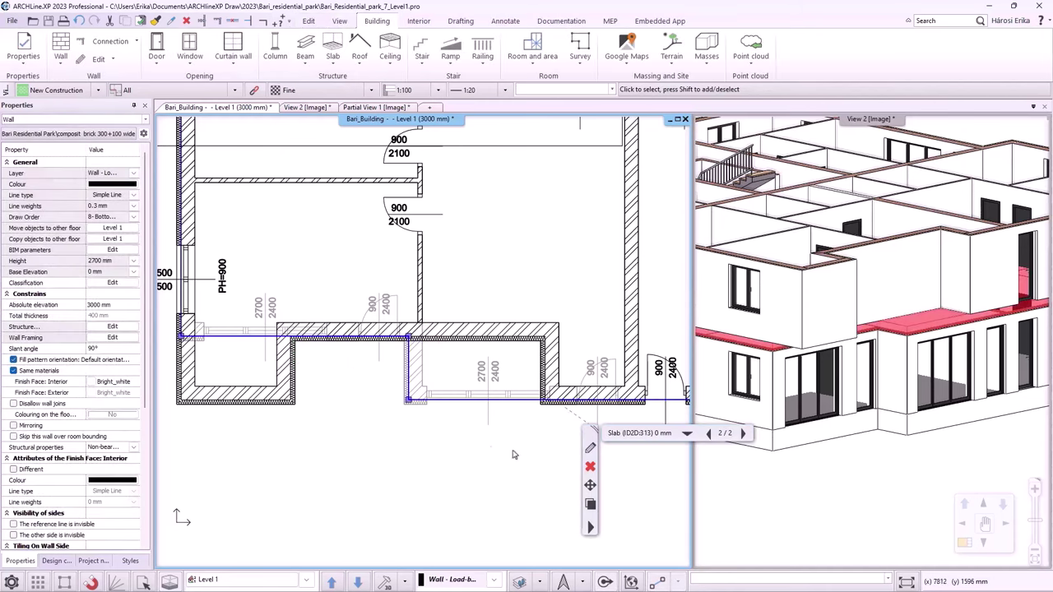
left_click(408, 338)
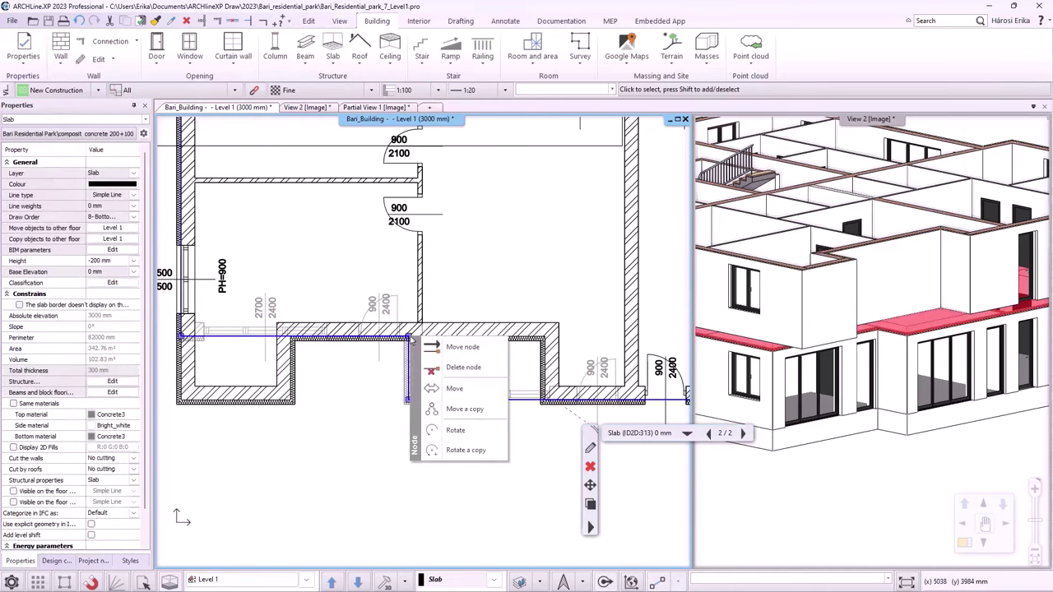
left_click(463, 347)
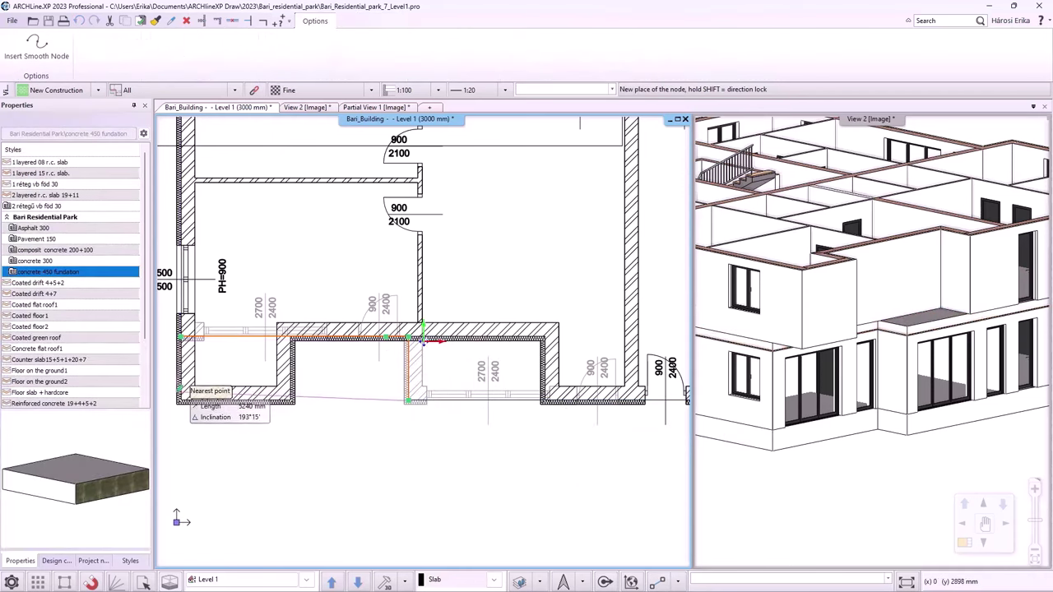
left_click(423, 340)
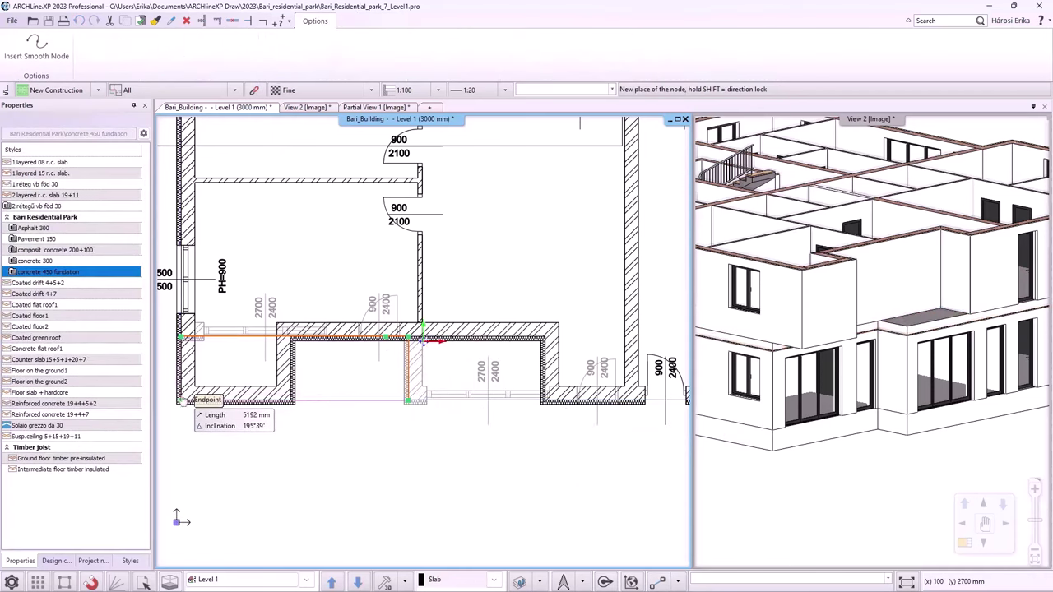
left_click(318, 447)
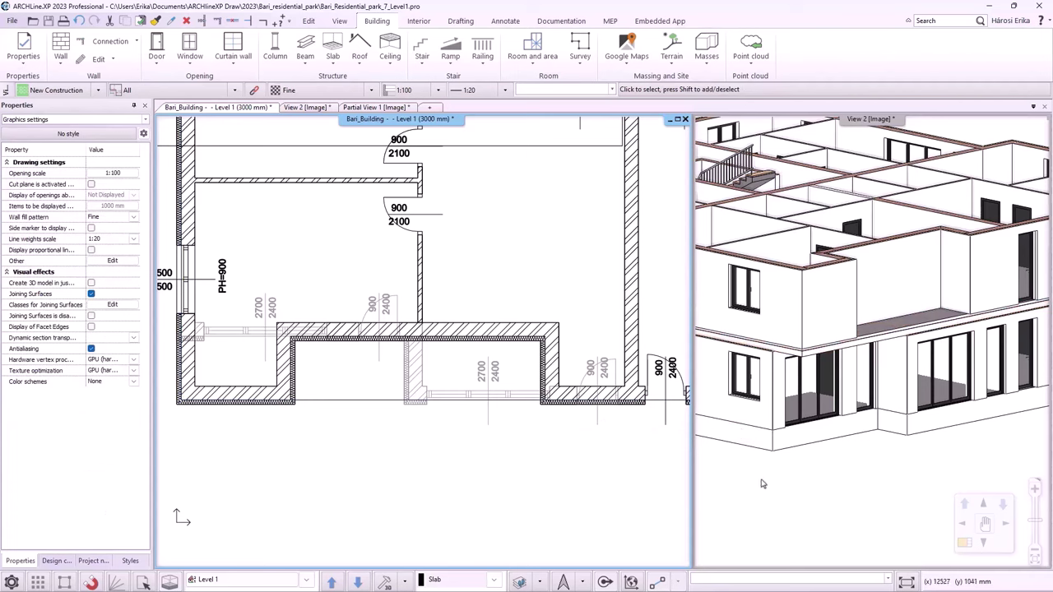
left_click(779, 505)
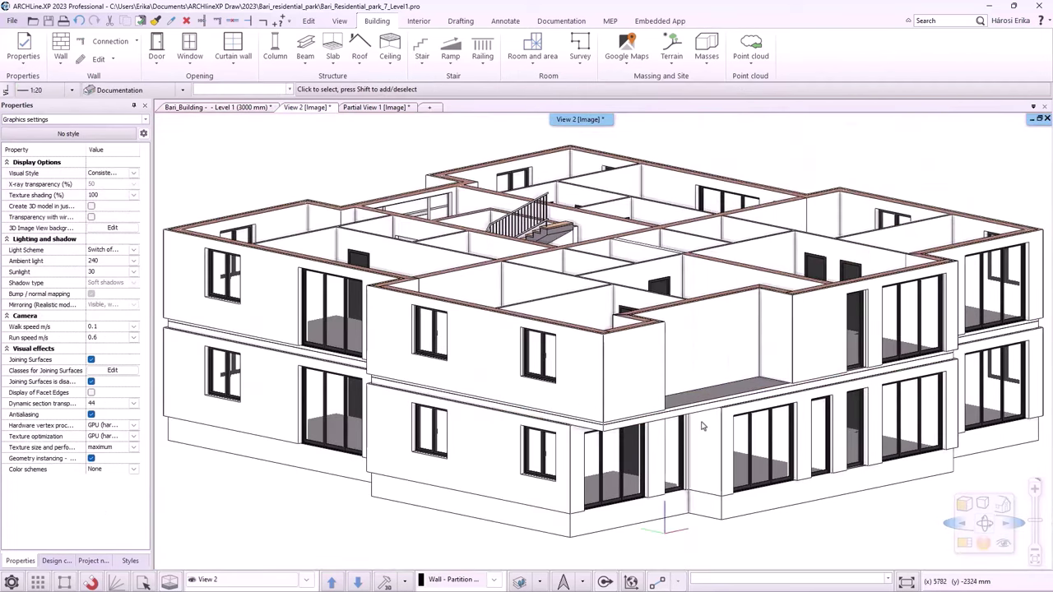
- Place two 1500 × 1500 mm windows like the existing one on the new upper-floor wall face
middle_click_drag(765, 454, 514, 342)
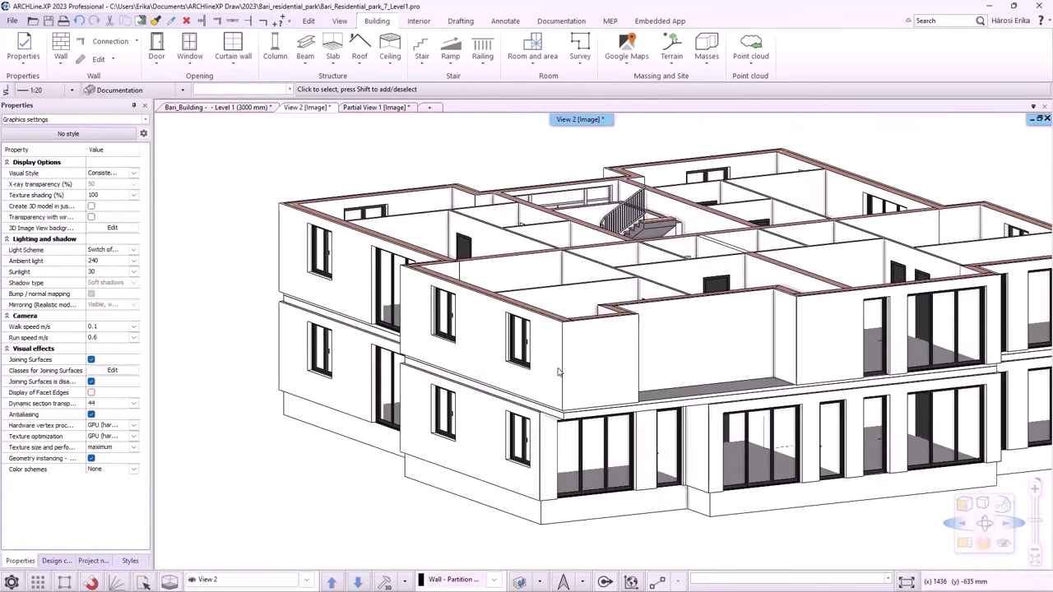
left_click(516, 342)
right_click(516, 341)
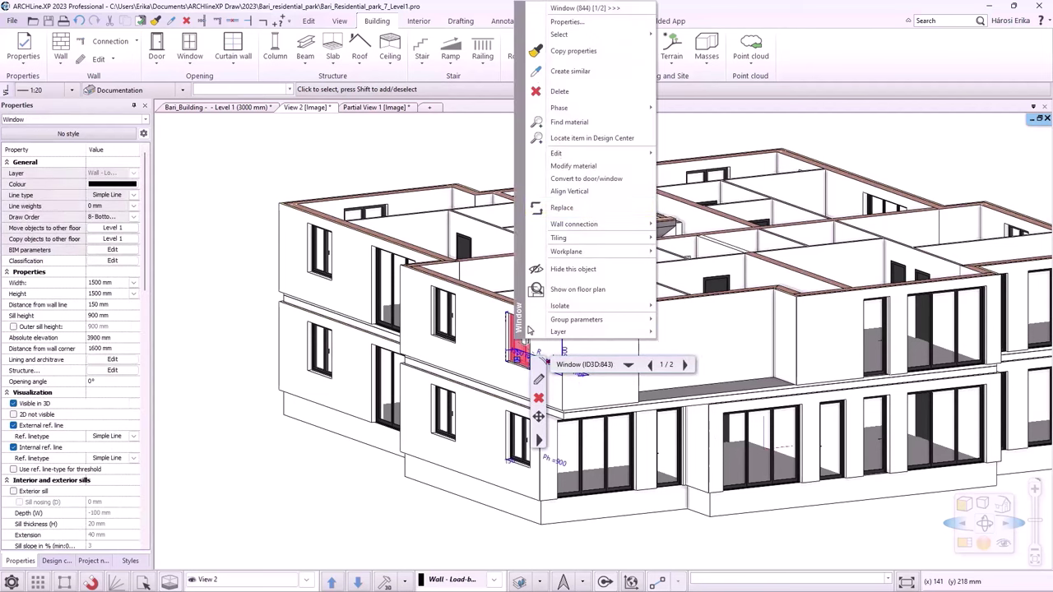
left_click(570, 72)
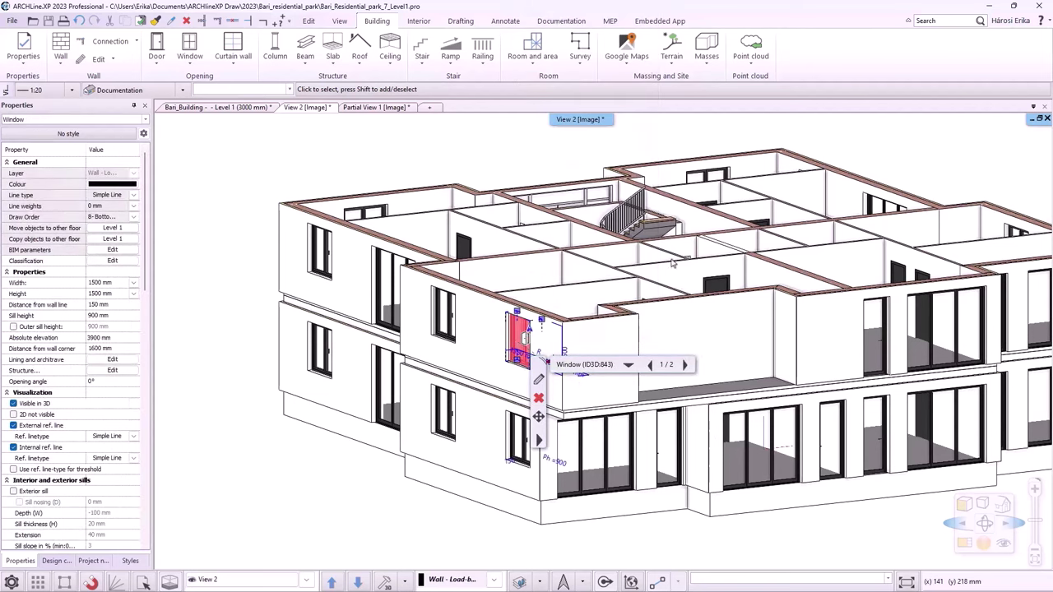
left_click(658, 347)
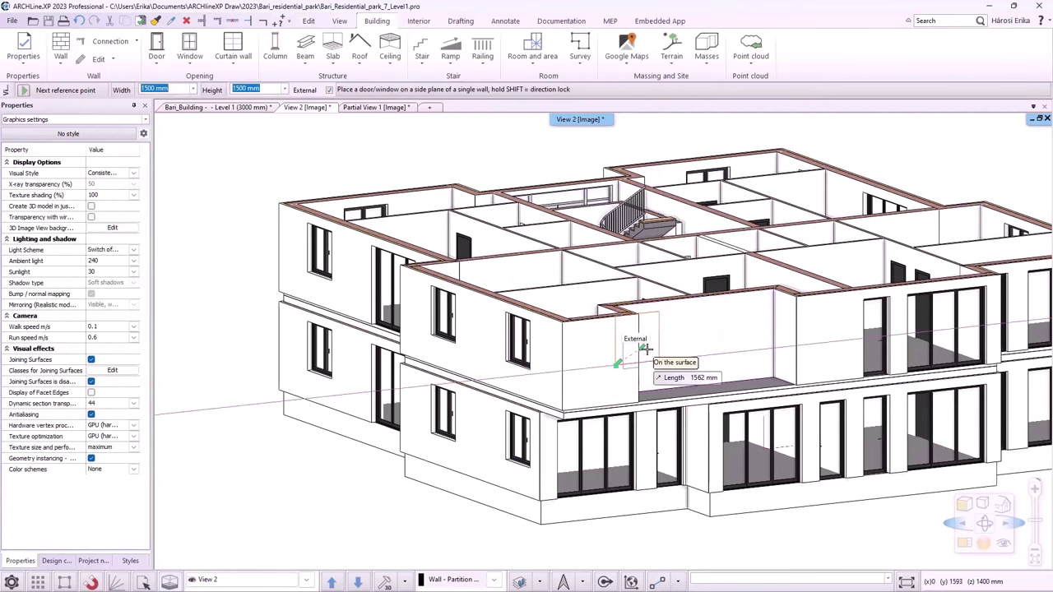
left_click(648, 356)
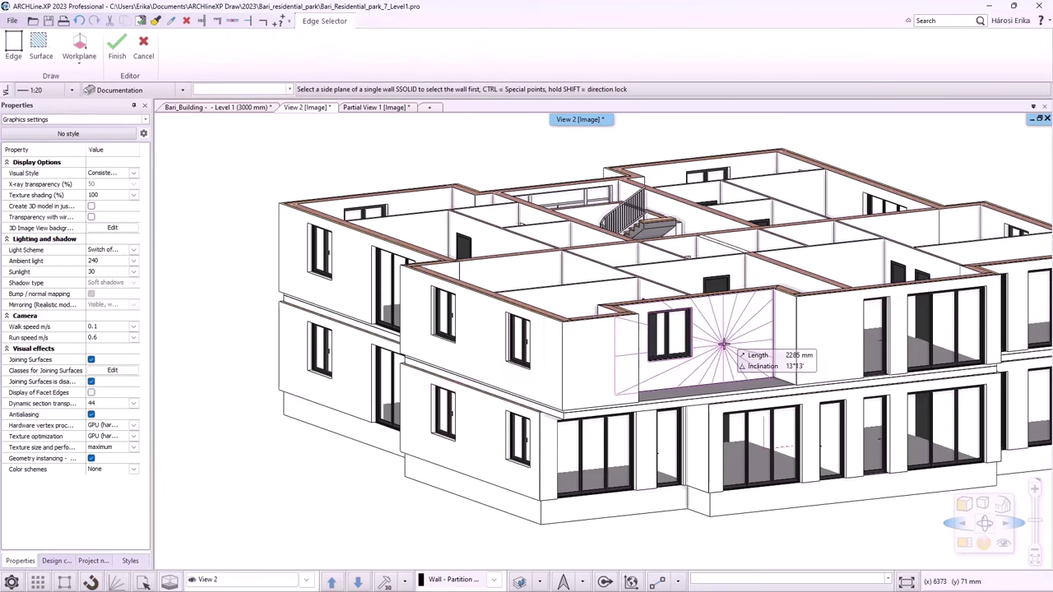
left_click(729, 343)
left_click(729, 343)
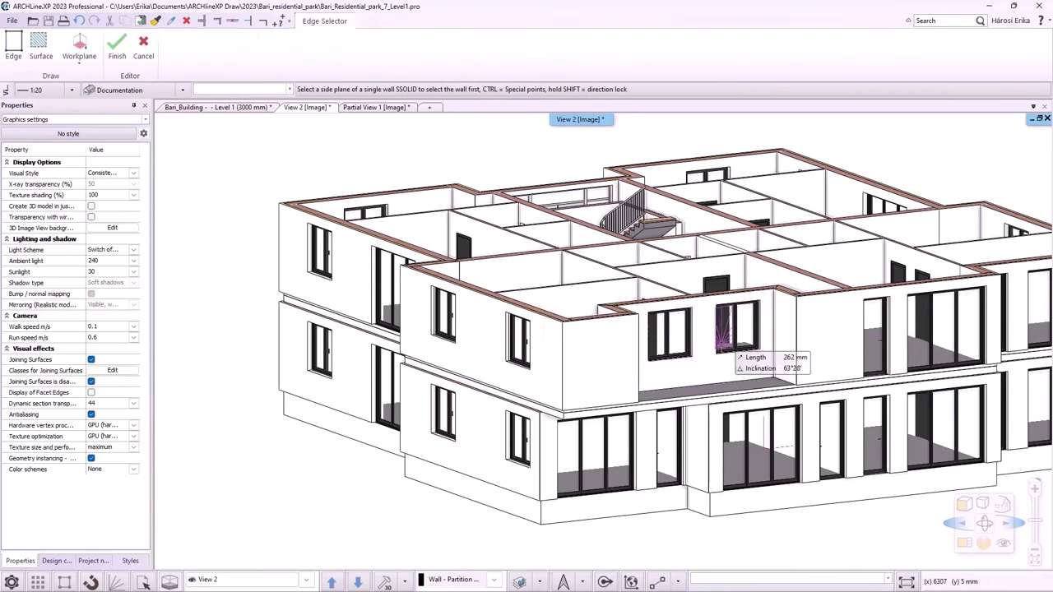
key("Escape")
scroll(706, 355, "up", 3)
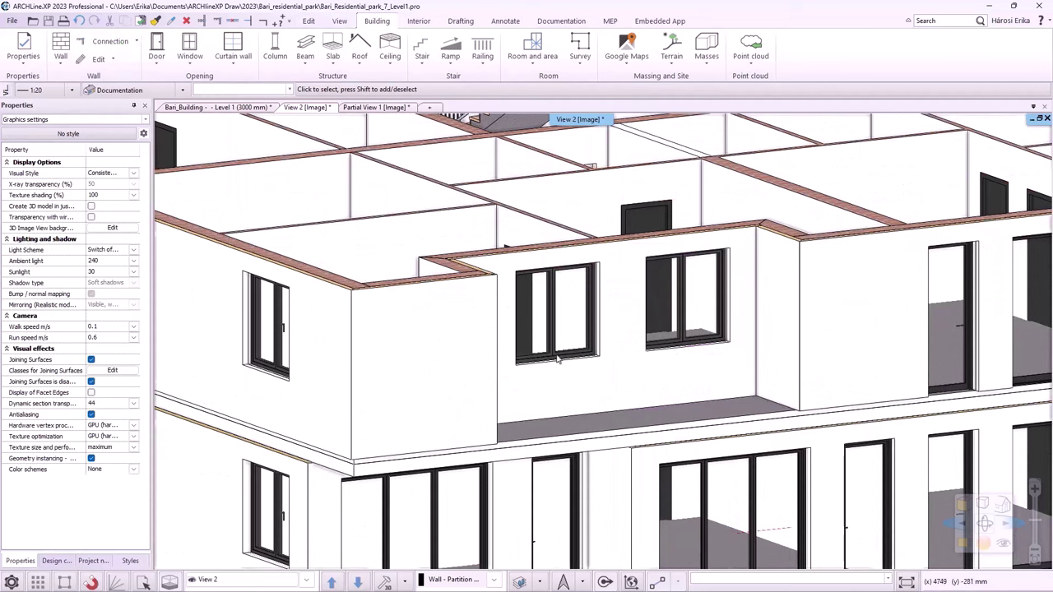
- Set the left new window 500 mm from the wall corner
left_click(558, 360)
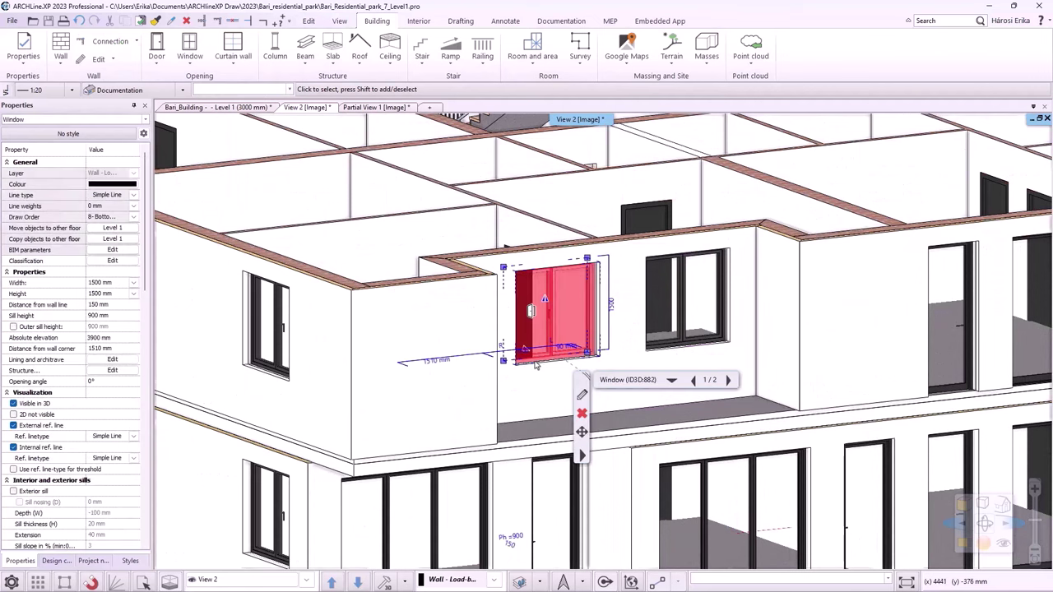
left_click(440, 362)
type("500")
key("Return")
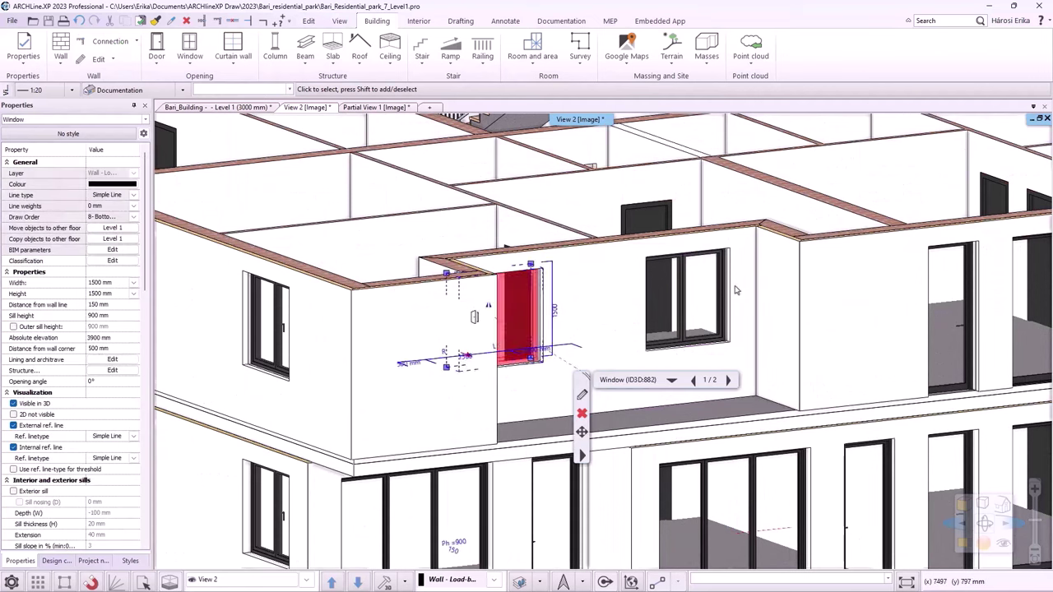
- Shift the right new window to the right along the wall by editing its distance
left_click(718, 344)
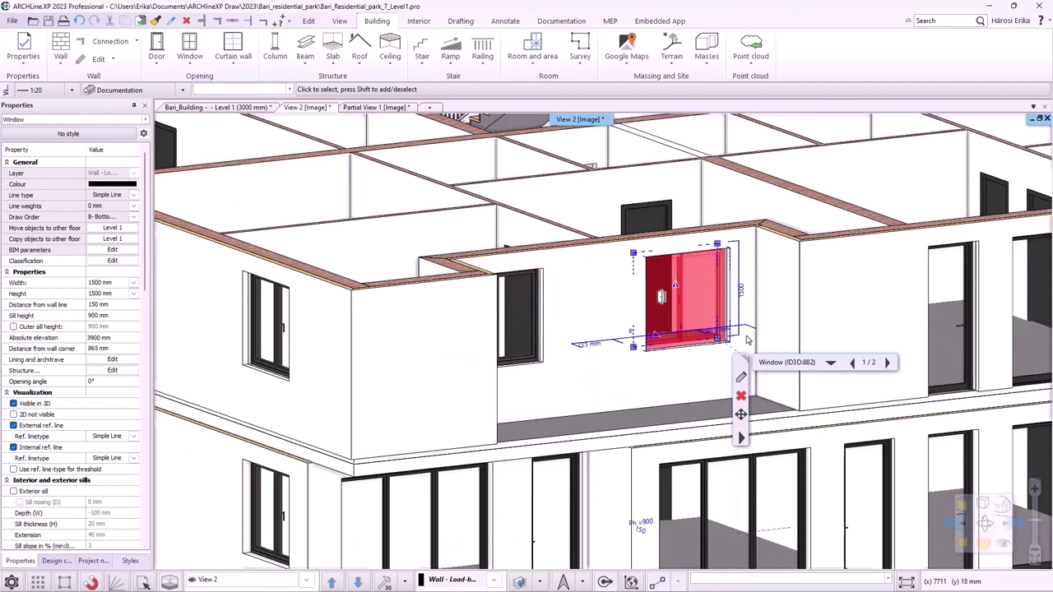
scroll(748, 340, "up", 3)
left_click(612, 339)
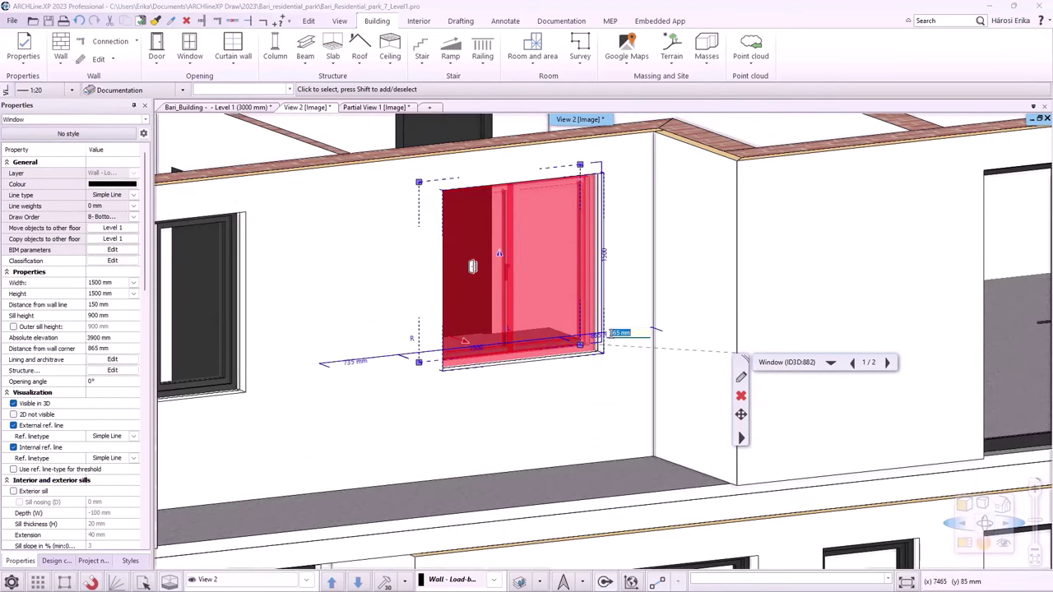
key("Return")
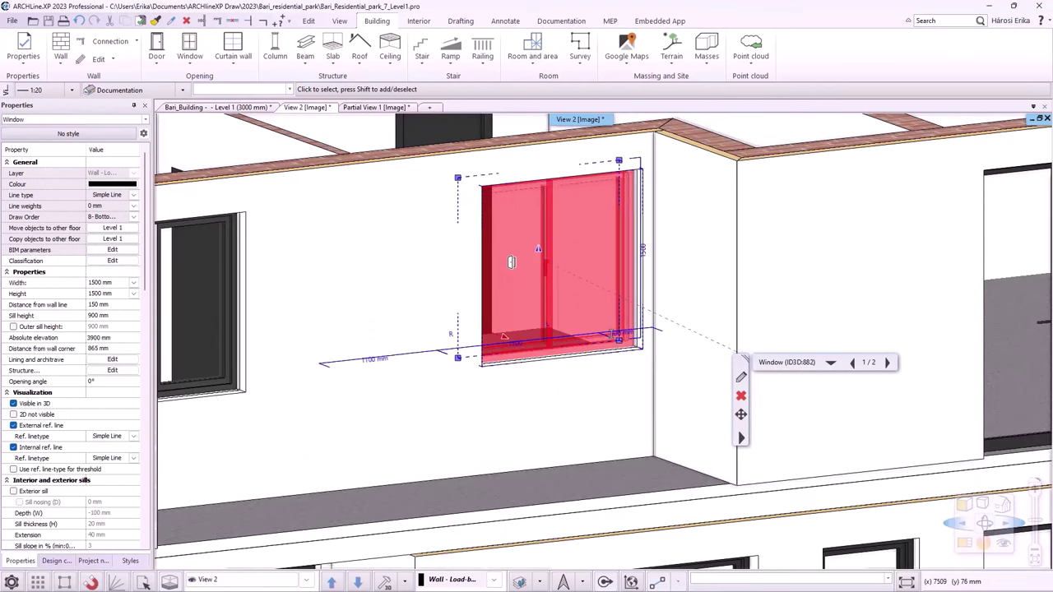
scroll(591, 342, "down", 2)
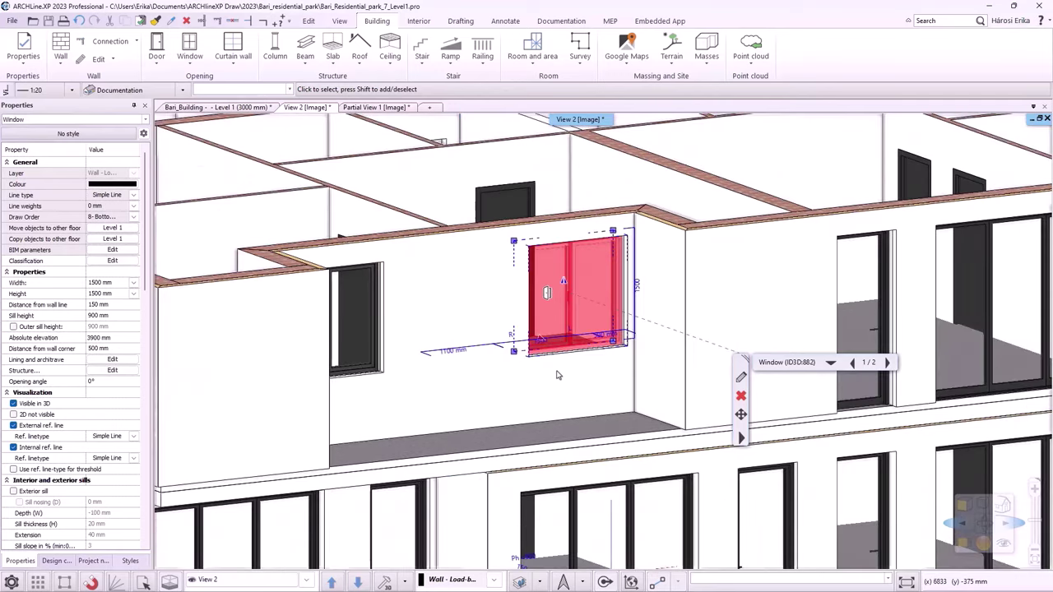
key("Escape")
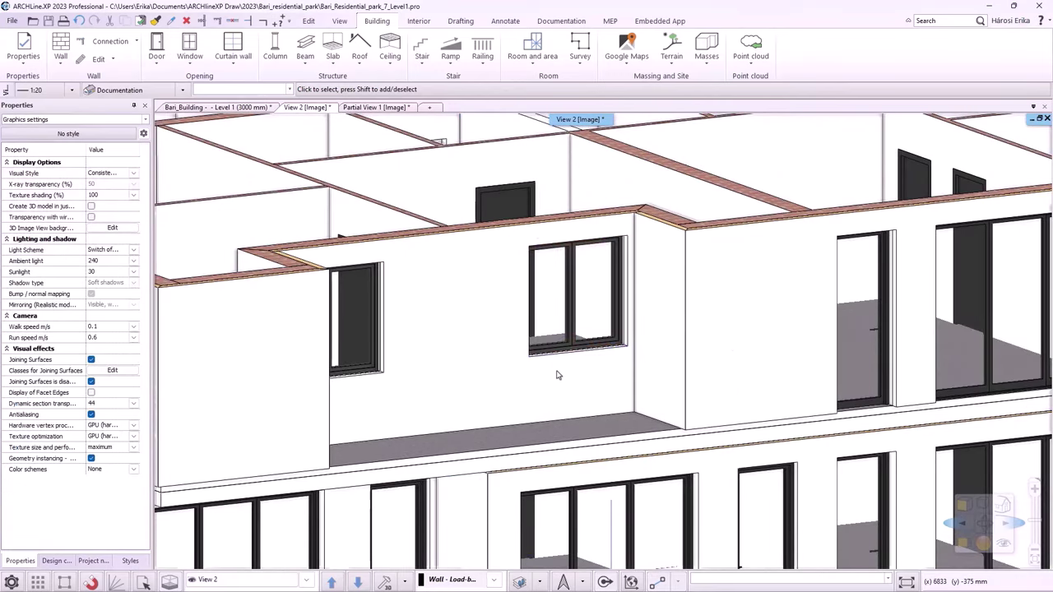
- Place a 900 x 2400 mm door, copied from the existing one, in the Level 1 side wall from its endpoint
right_click(858, 320)
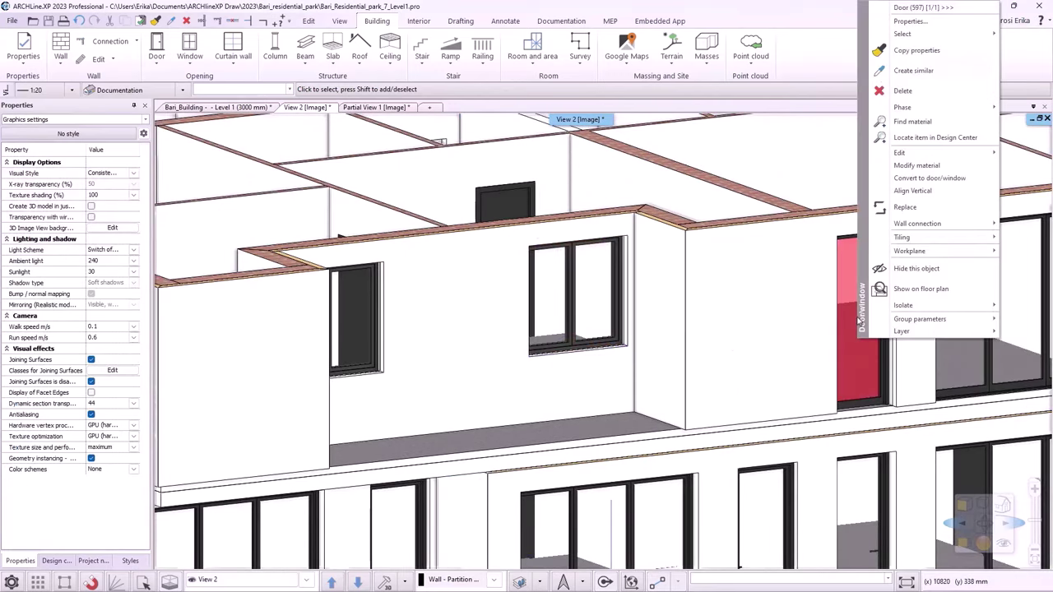
left_click(913, 71)
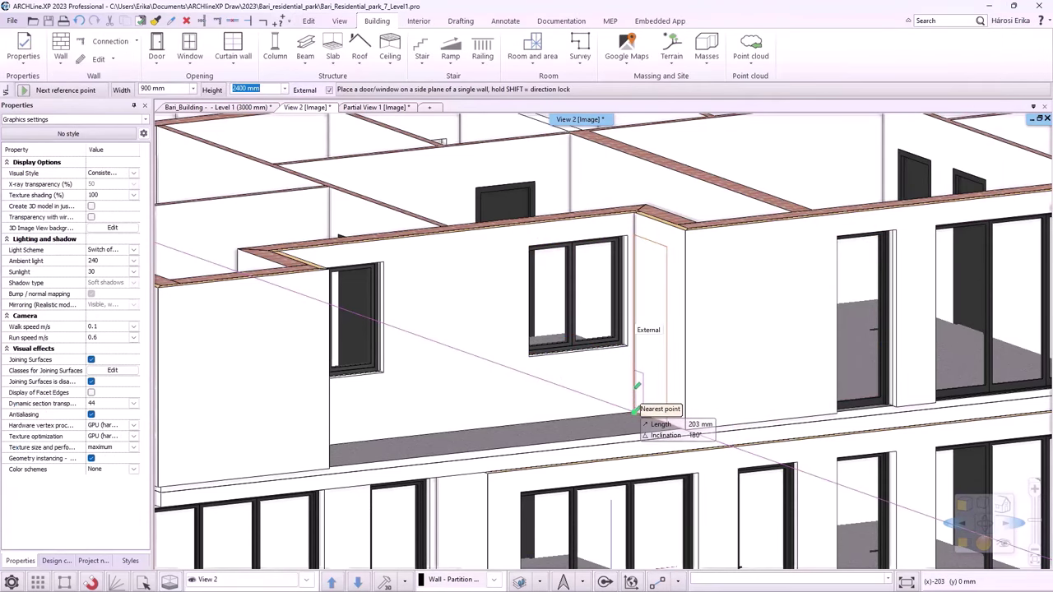
left_click(638, 409)
middle_click_drag(599, 371, 409, 337)
left_click(345, 293)
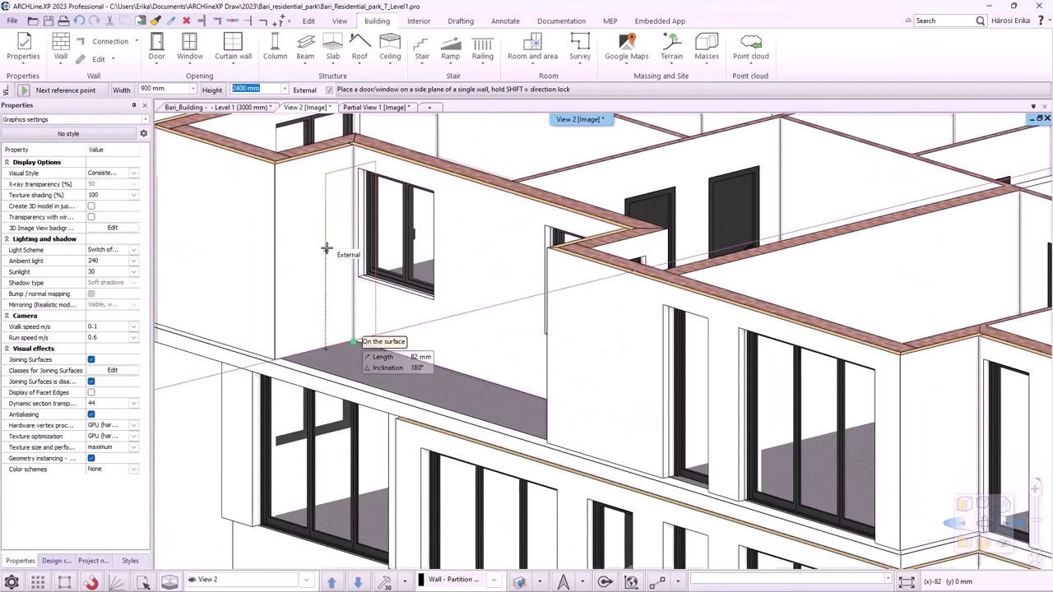
left_click(89, 94)
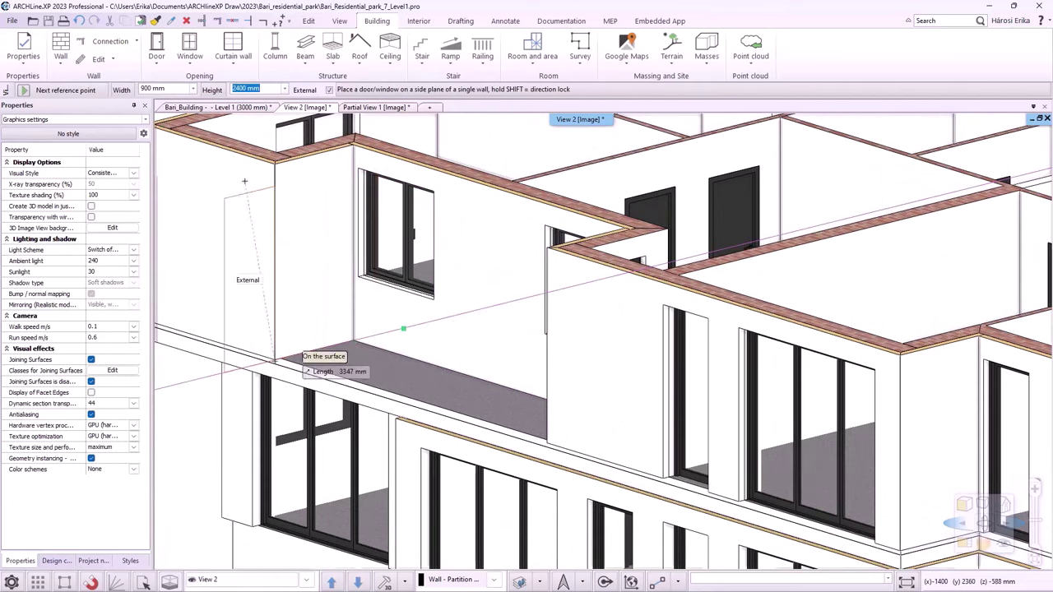
left_click(354, 340)
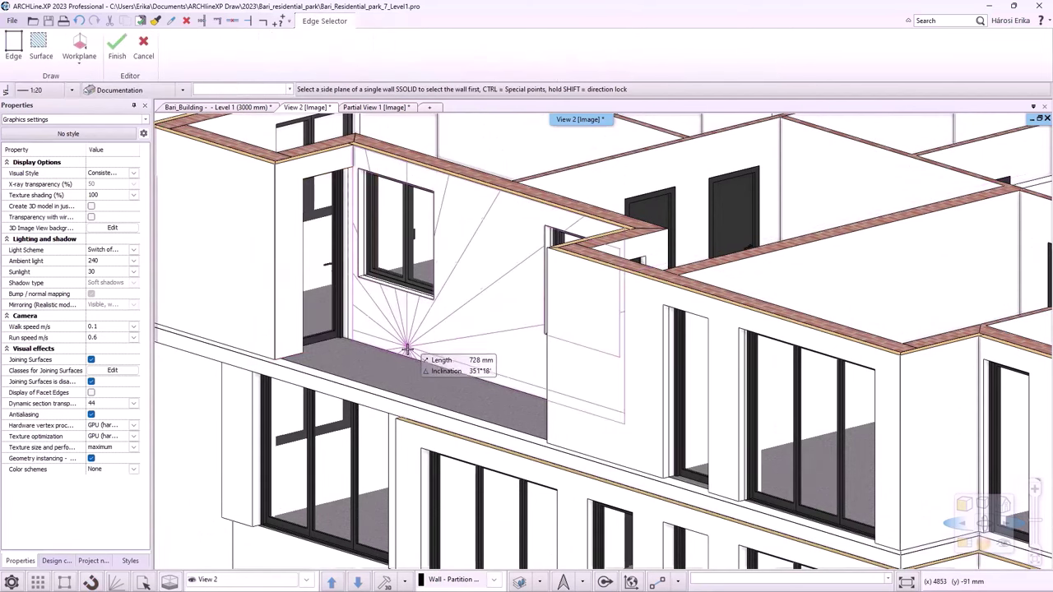
left_click(387, 346)
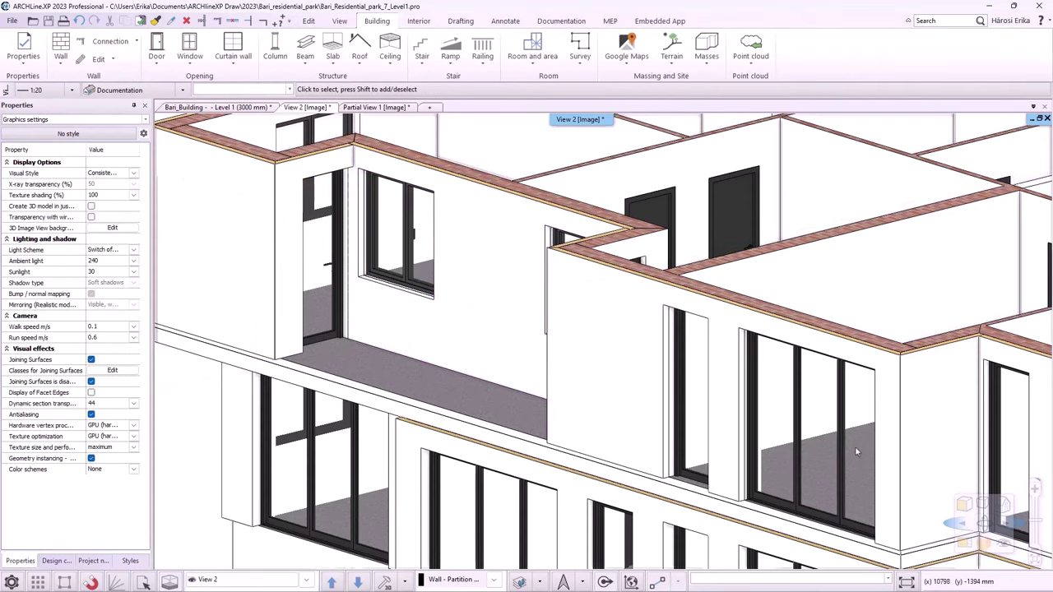
scroll(852, 494, "down", 5)
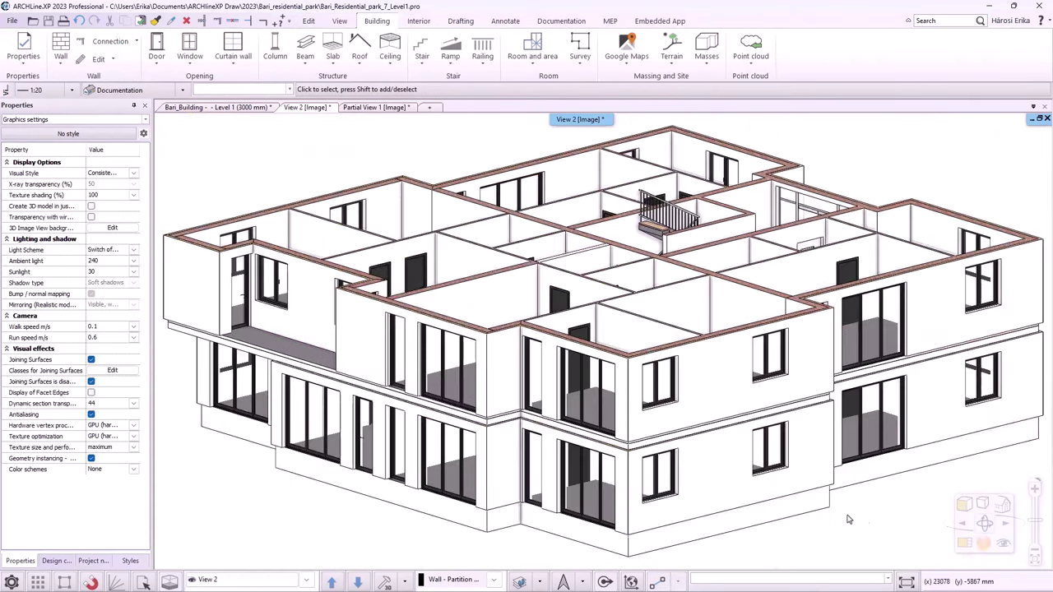
- Orbit and zoom the 3D view to inspect the building from its other corners and sides
middle_click_drag(849, 519, 744, 354)
scroll(616, 253, "up", 5)
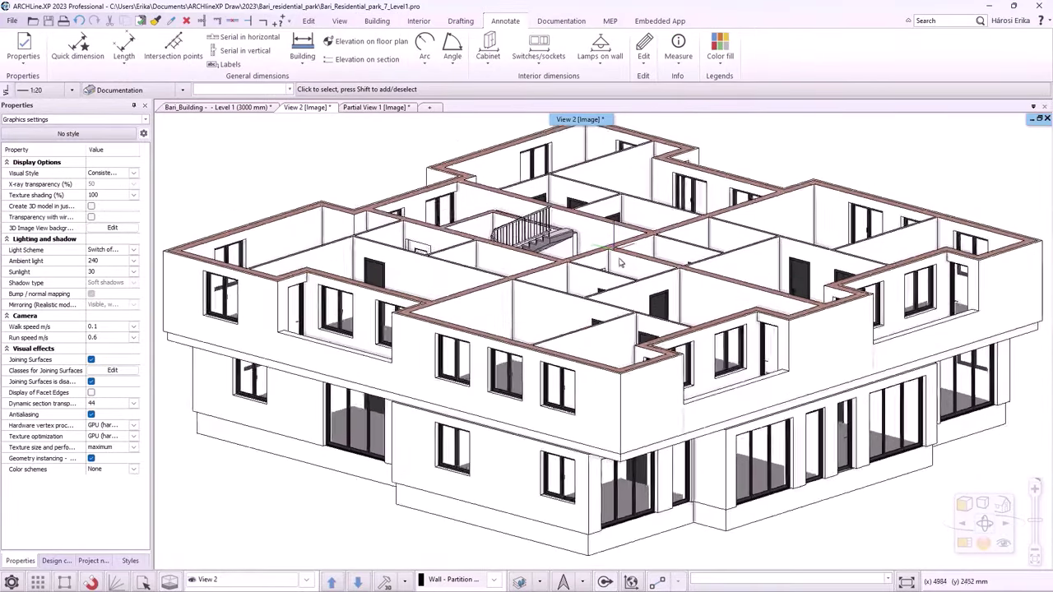
scroll(626, 300, "up", 5)
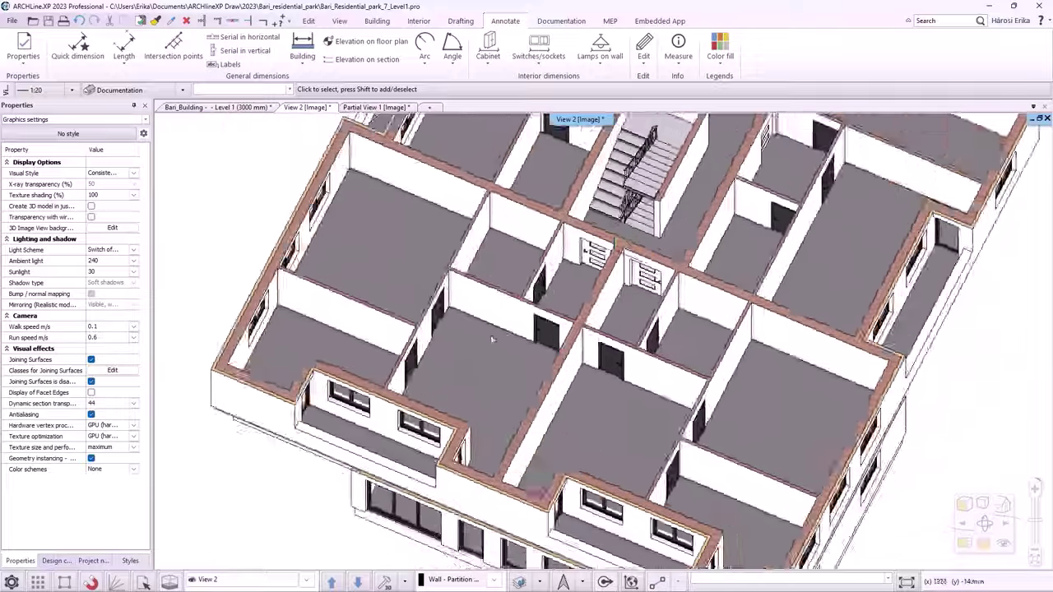
middle_click_drag(492, 339, 583, 257)
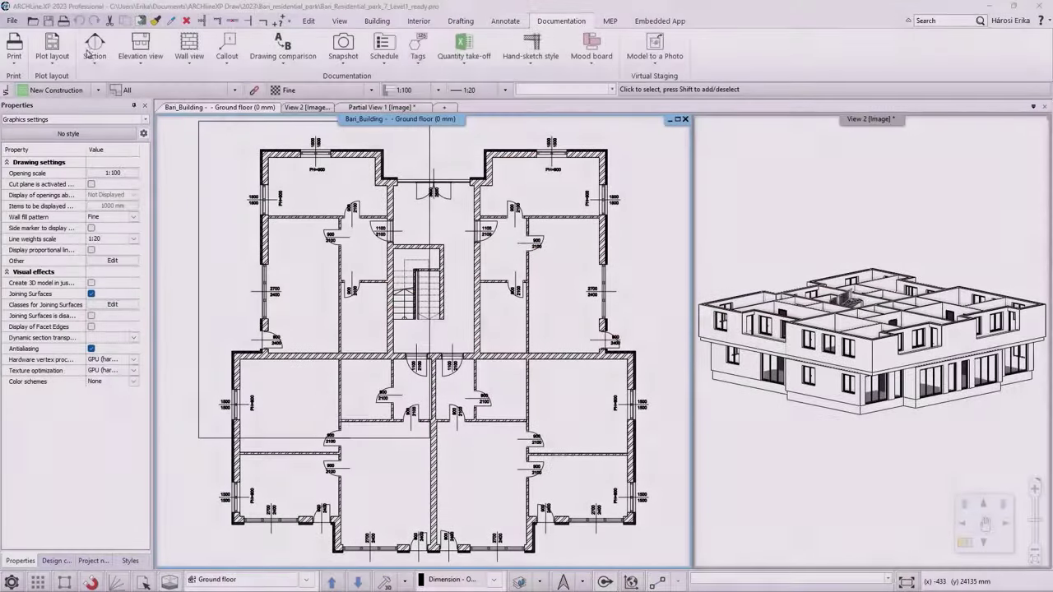
left_click(94, 57)
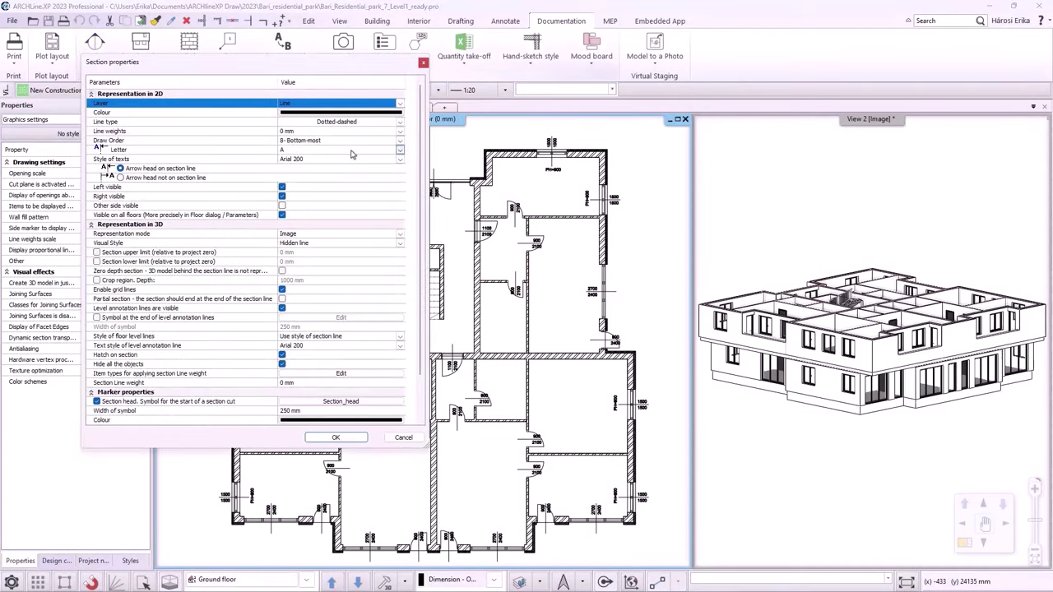
left_click(401, 235)
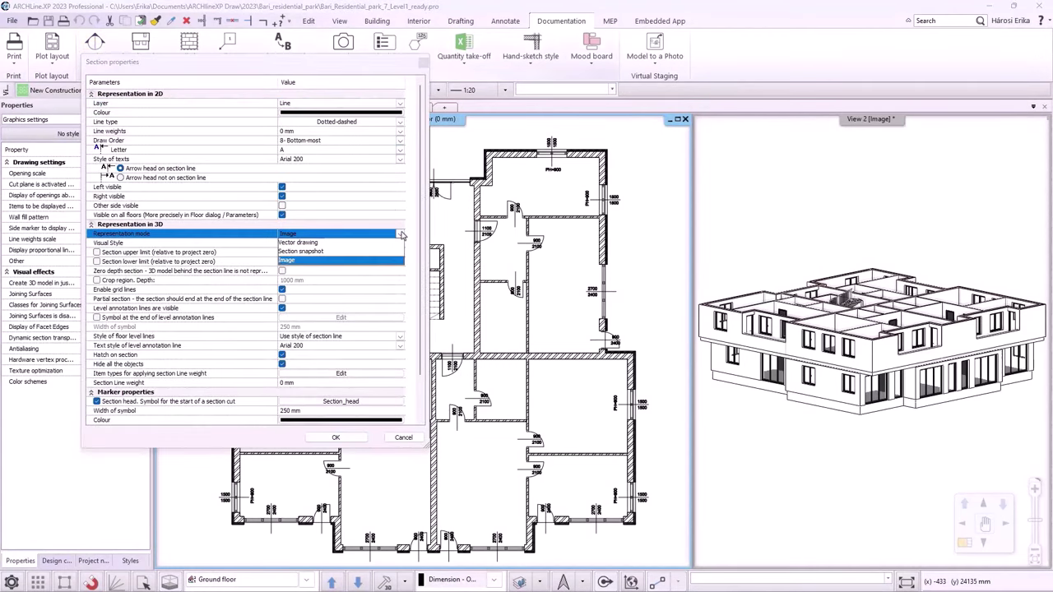
left_click(348, 260)
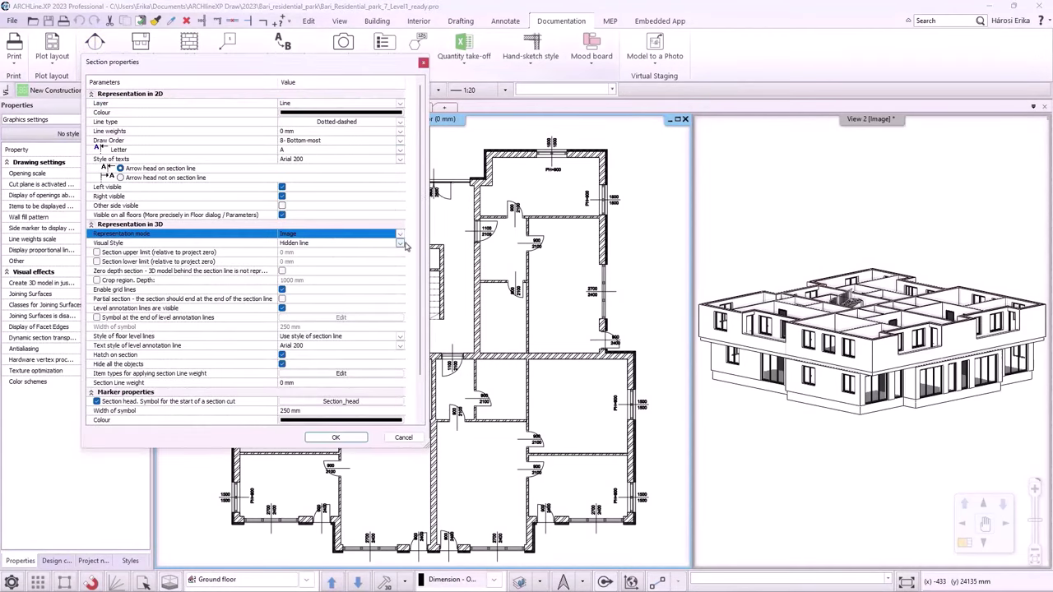
left_click(401, 243)
left_click(395, 261)
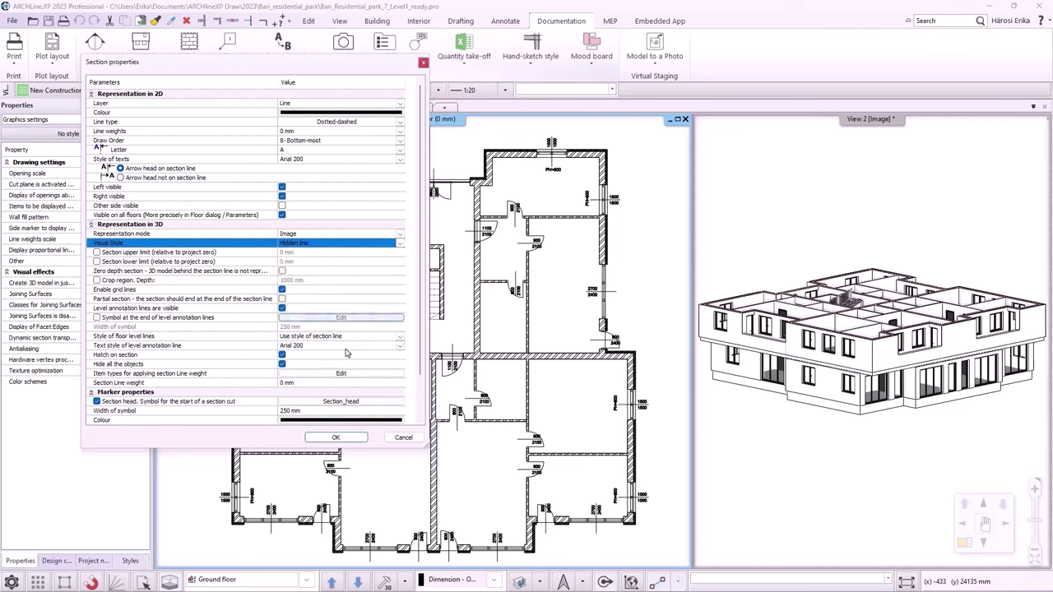
left_click(311, 383)
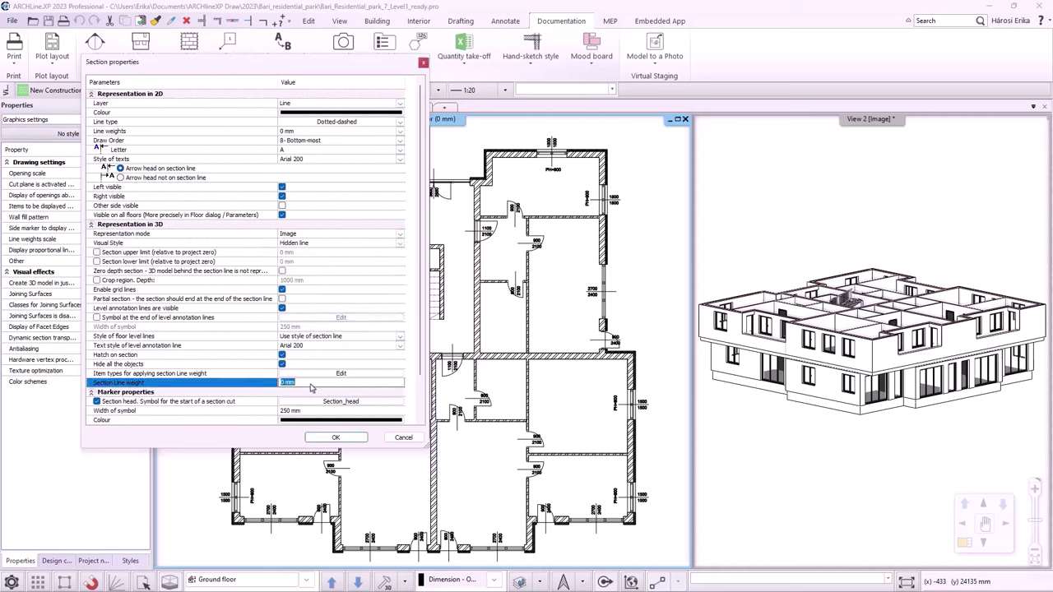
type("0.3")
left_click(336, 436)
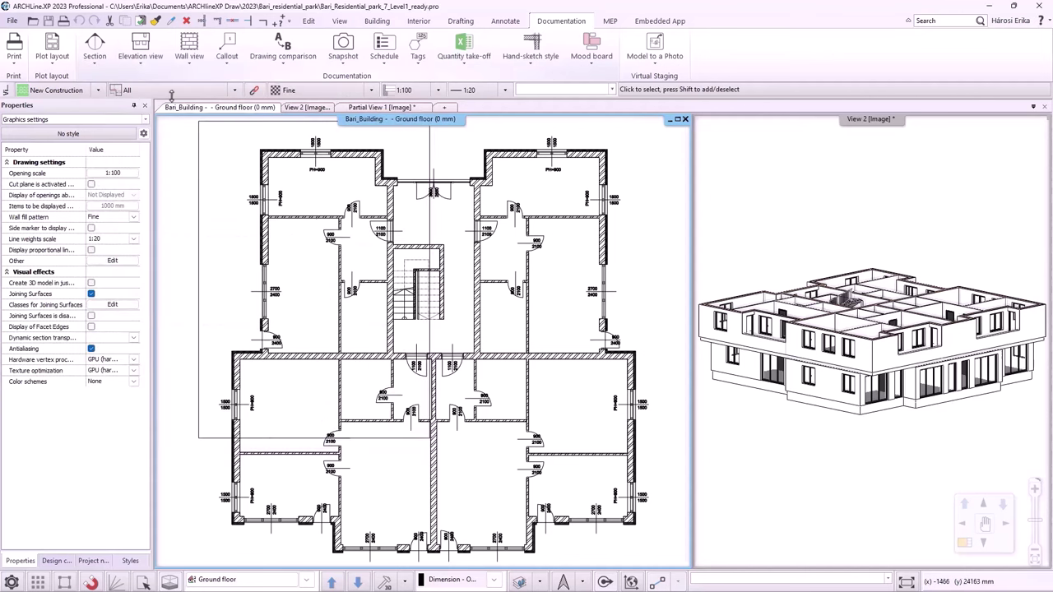
- Draw the vertical A-A section line through the stairwell from the plan's top to below it
left_click(95, 63)
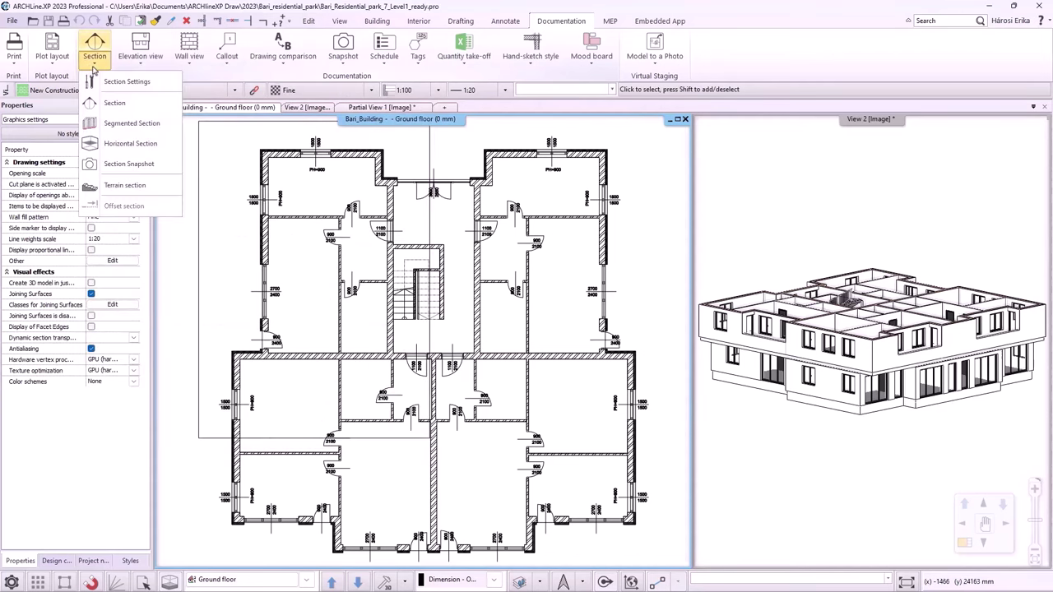
left_click(115, 103)
left_click(428, 132)
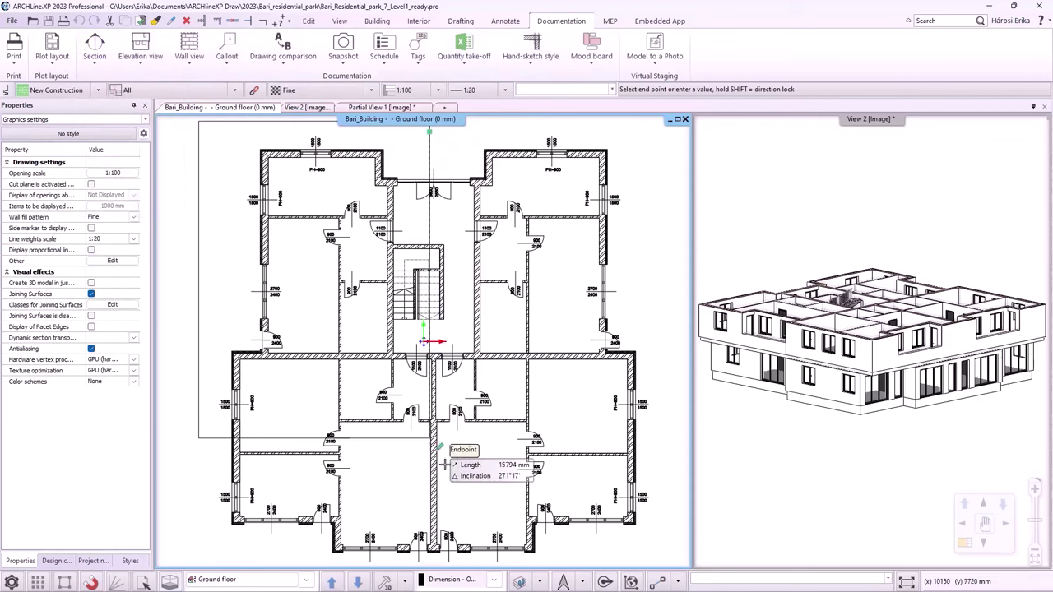
scroll(440, 502, "down", 2)
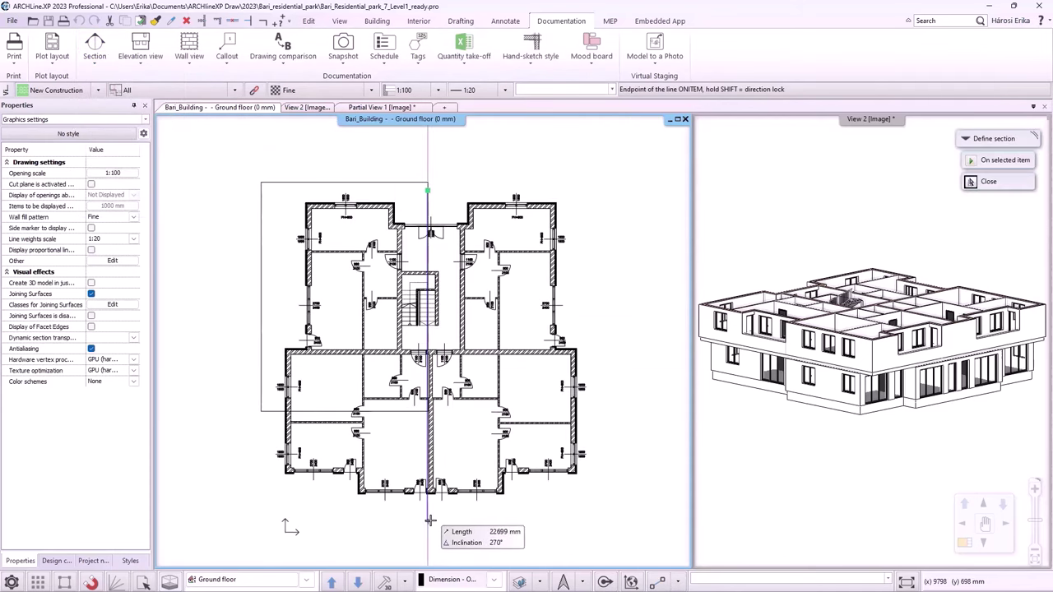
left_click(429, 520)
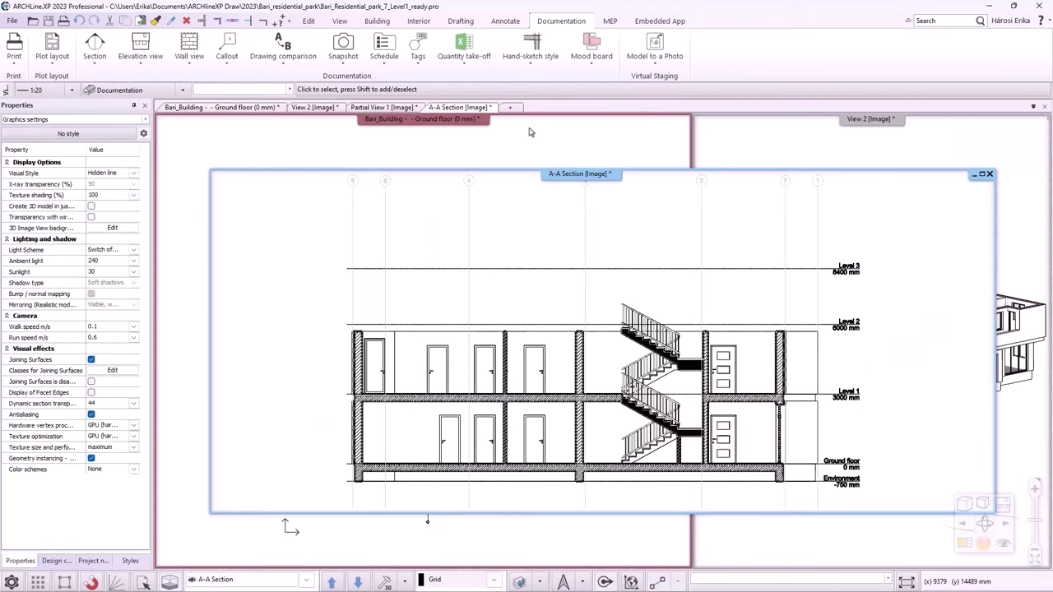
left_click(530, 132)
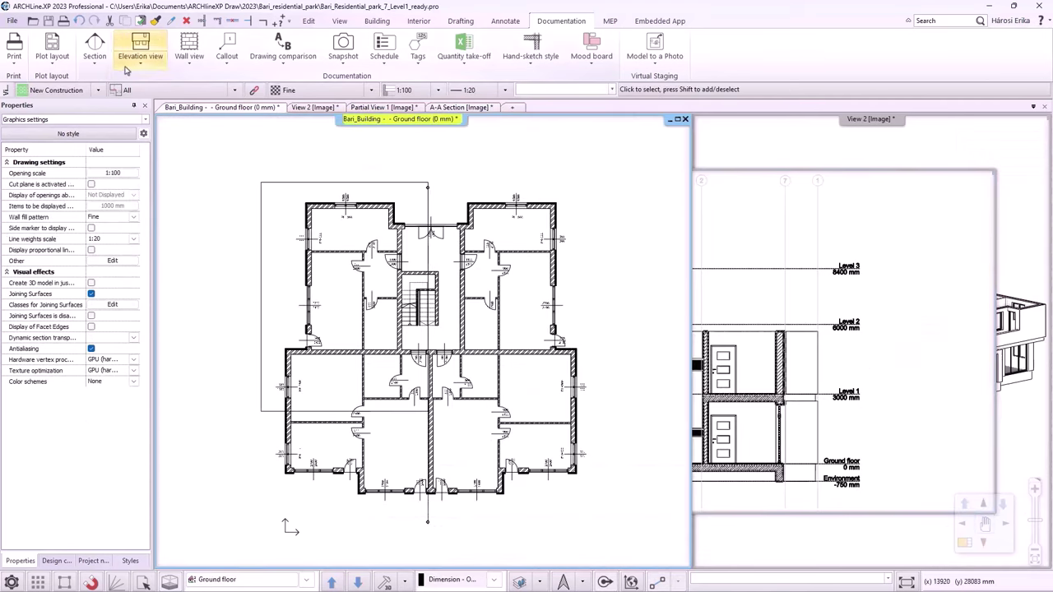
left_click(95, 66)
- Draw a horizontal B-B cut from the plan's left to right edge, pick the viewing side, and zoom in
left_click(111, 102)
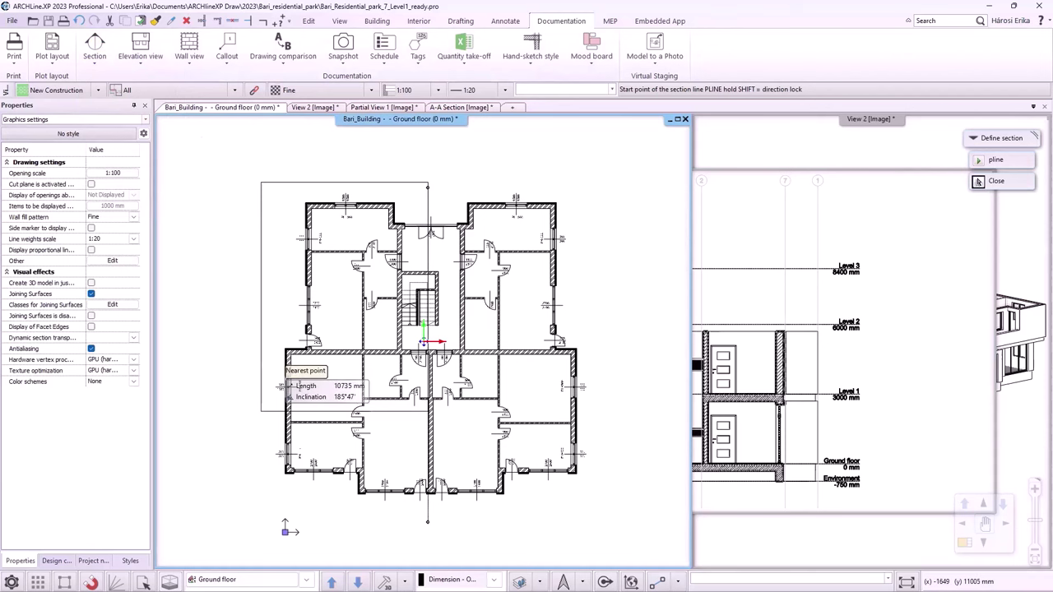
left_click(261, 370)
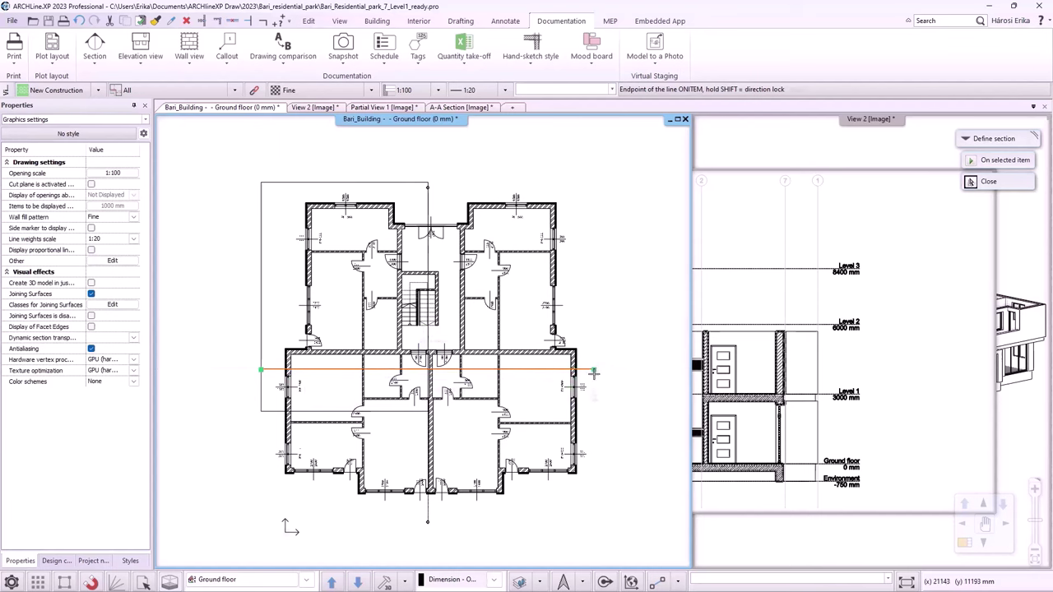
left_click(593, 395, "shift")
left_click(593, 395)
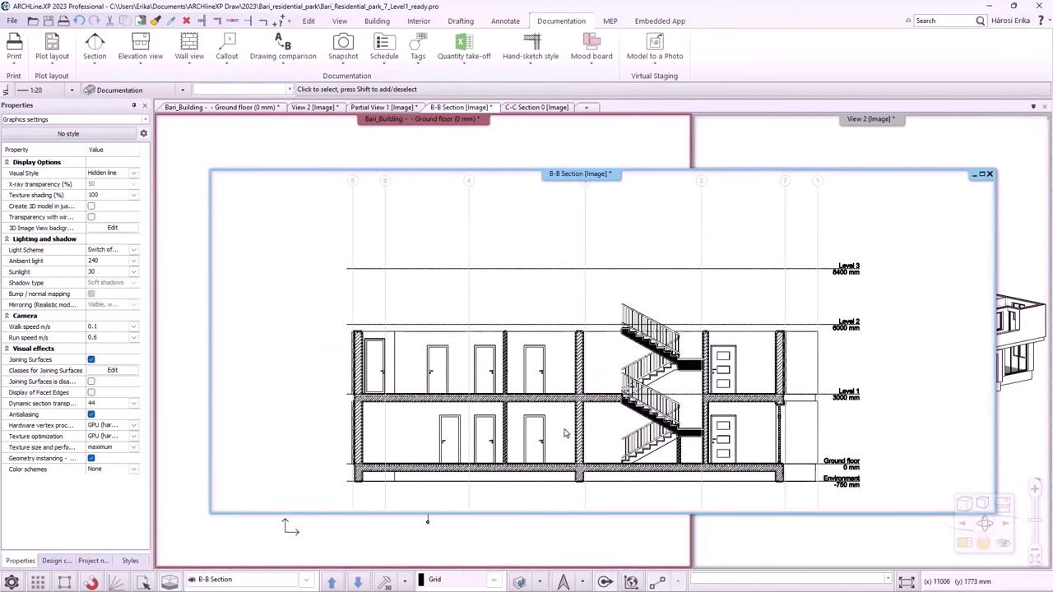
scroll(566, 433, "up", 2)
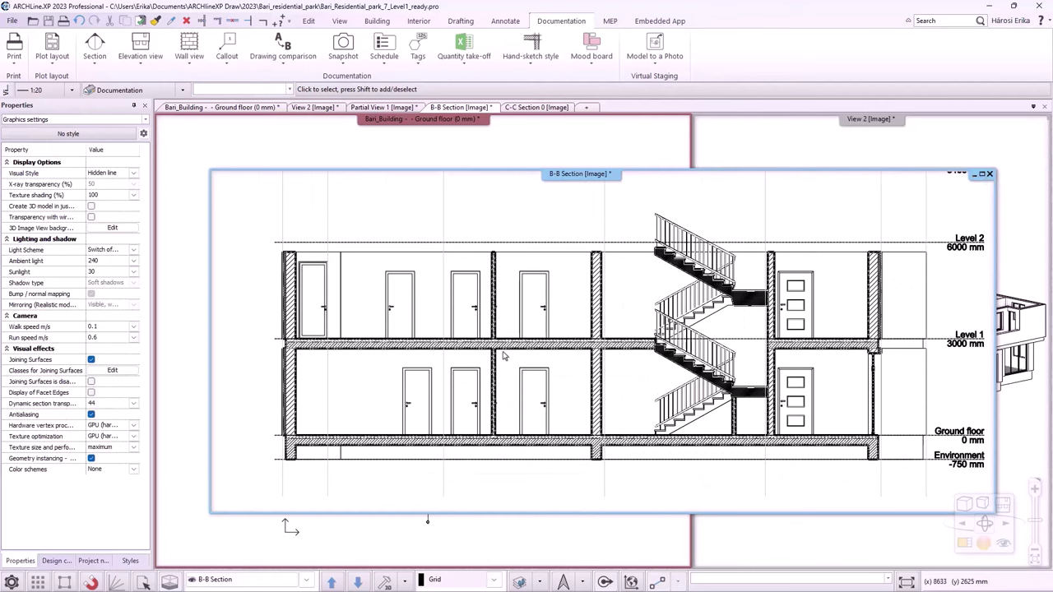
scroll(505, 355, "up", 2)
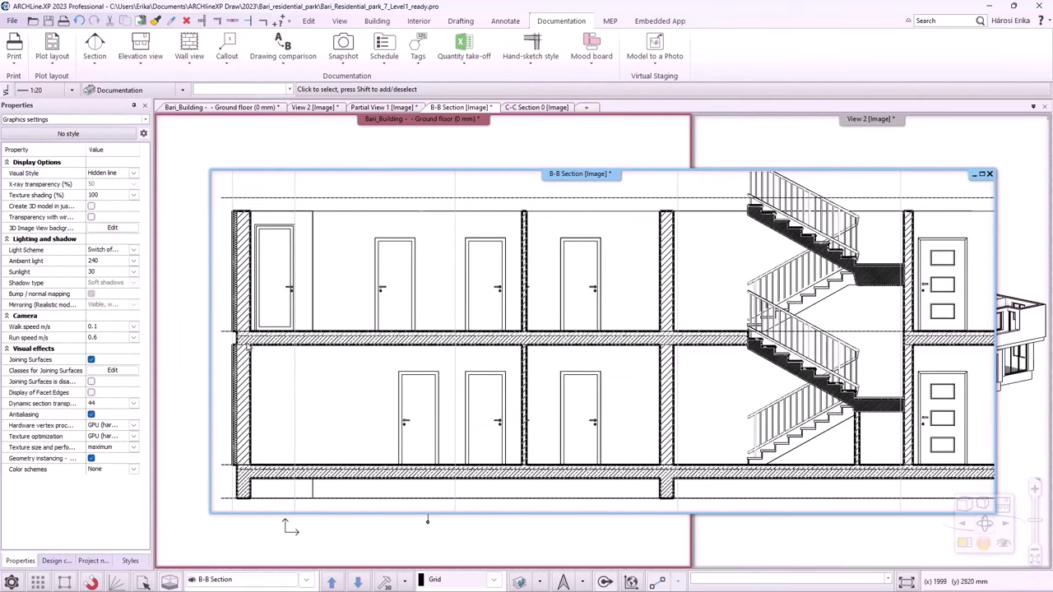
scroll(273, 356, "up", 4)
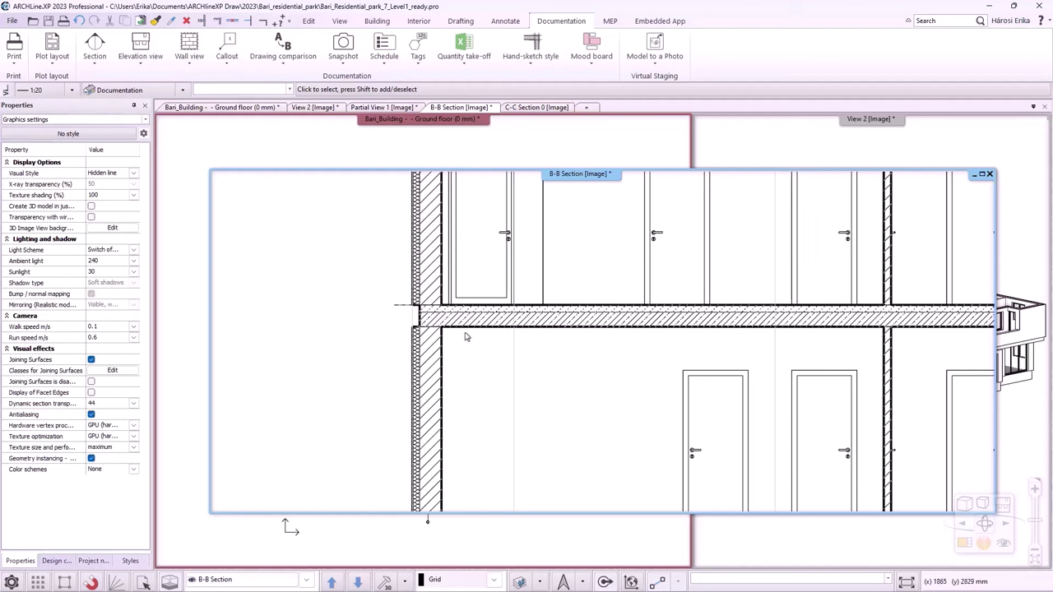
- Fit the B-B Section to the window and switch to the Partial View 1 tab
scroll(588, 341, "down", 3)
scroll(609, 342, "up", 1)
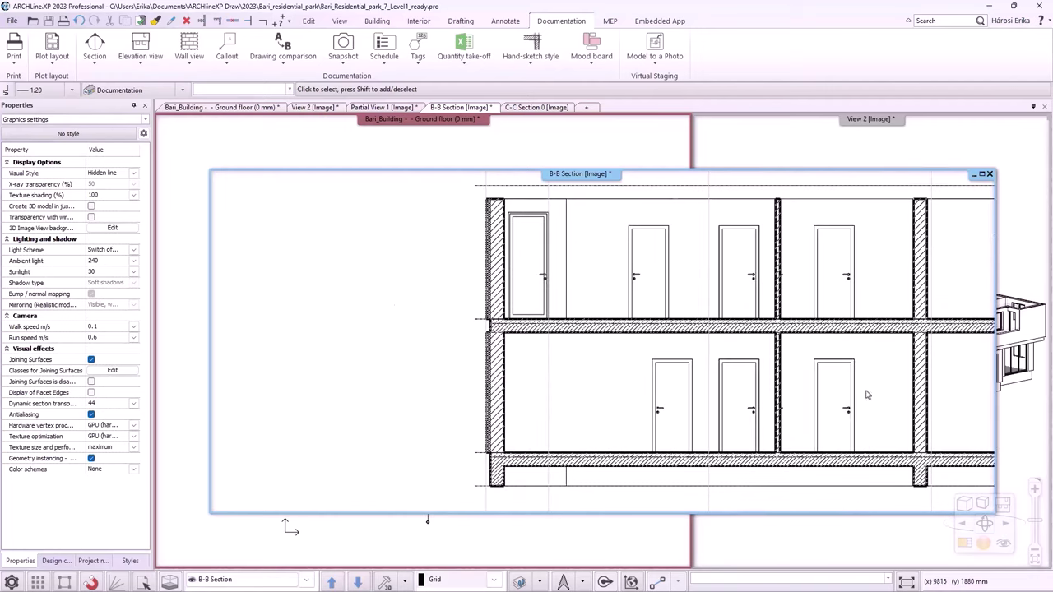
left_click(1036, 559)
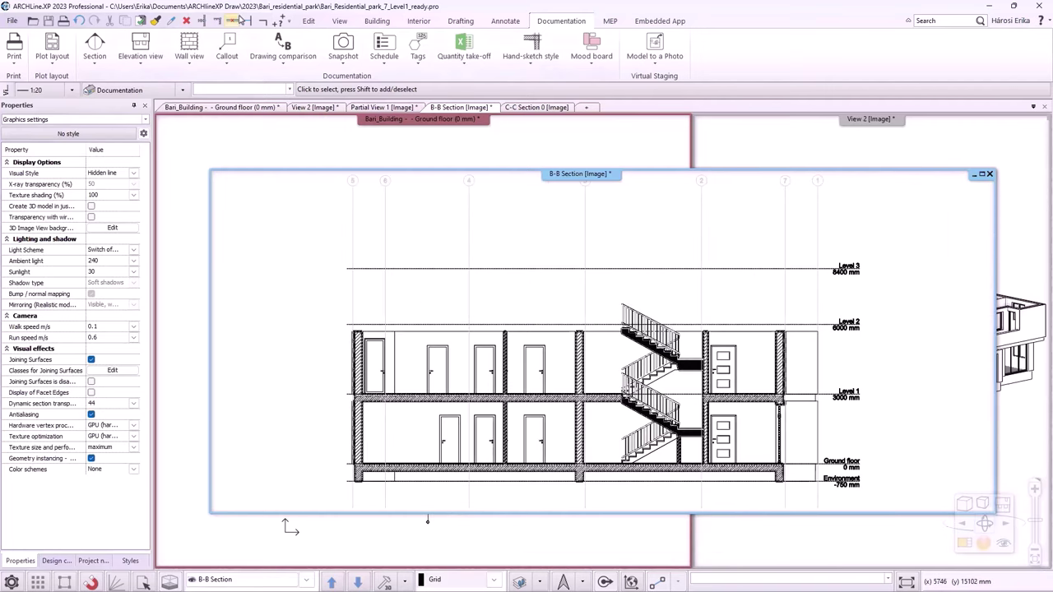
left_click(368, 108)
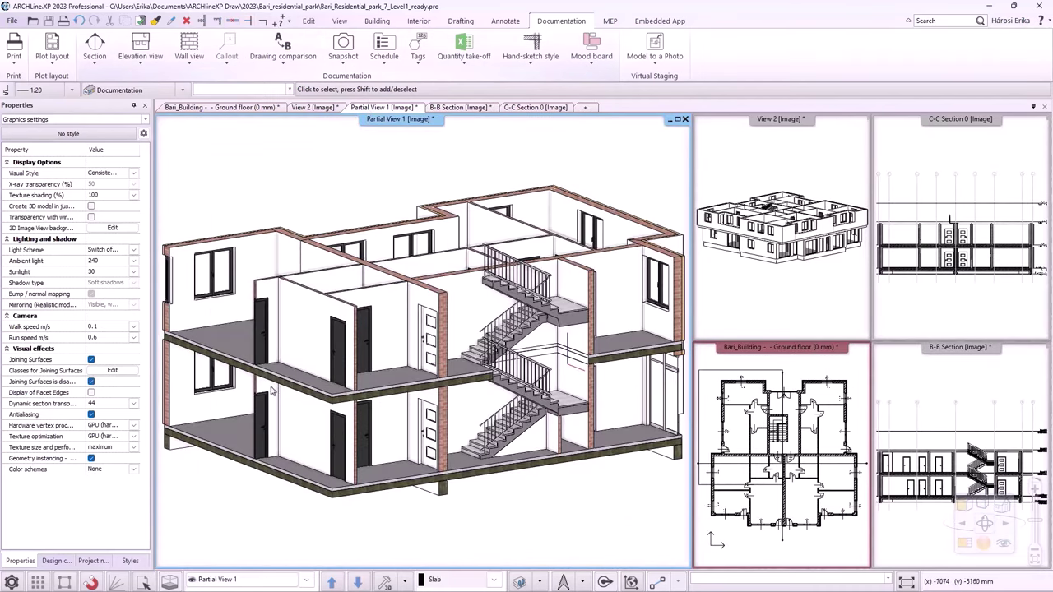
- Zoom and pan the 3D view, activate the Ground floor plan and open Edit levels
scroll(310, 395, "up", 5)
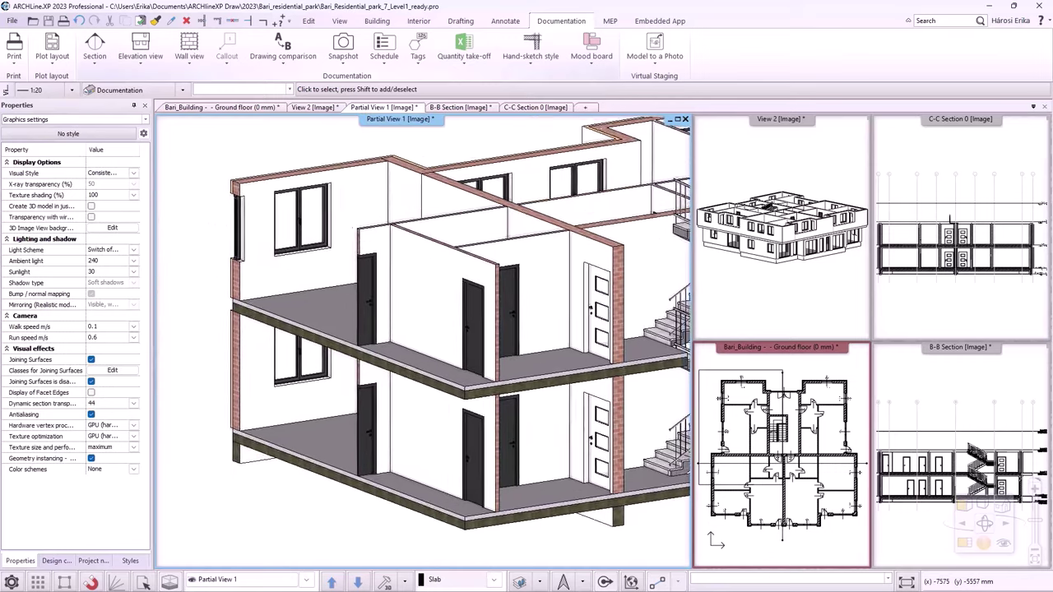
scroll(283, 329, "up", 2)
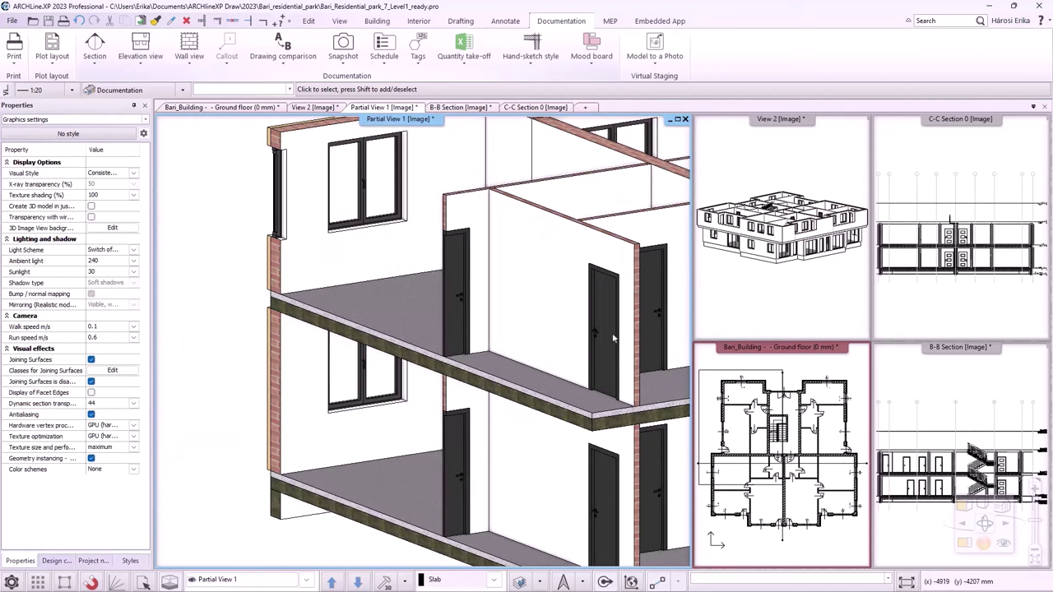
middle_click_drag(329, 313, 239, 308)
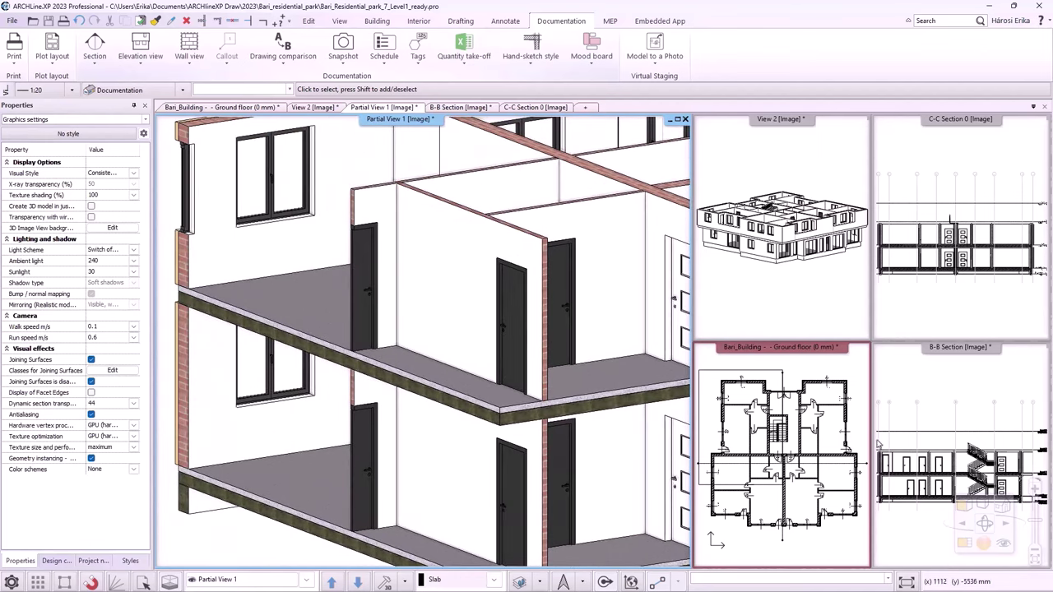
left_click(831, 537)
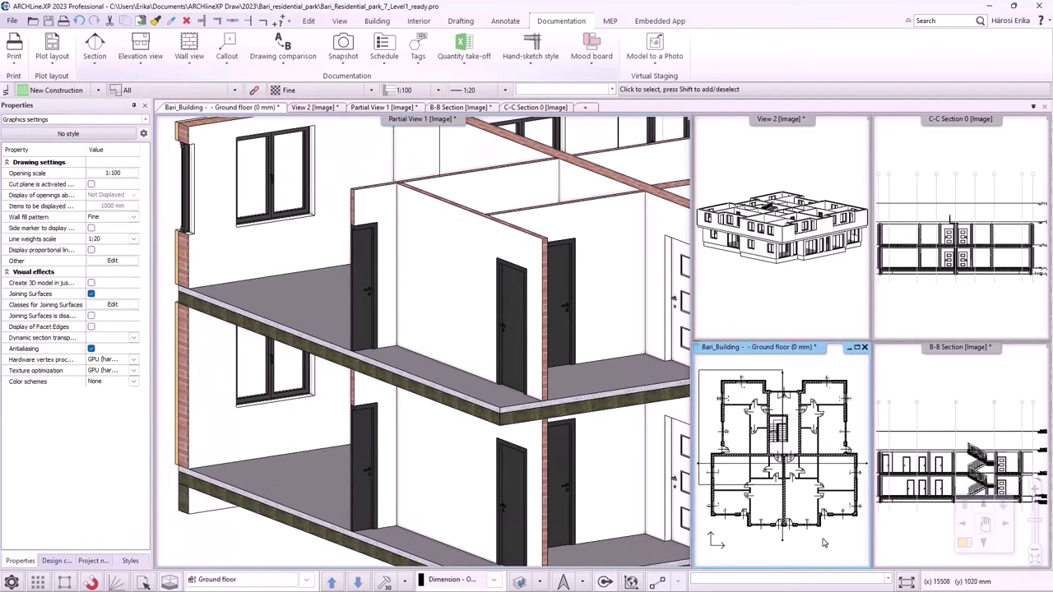
left_click(263, 584)
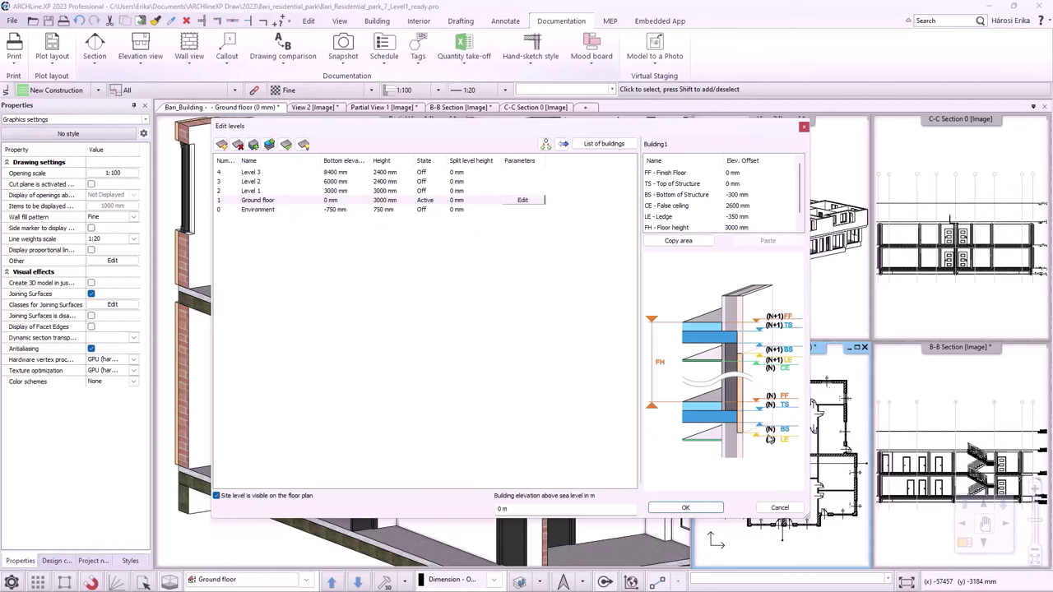
- Set Ground floor's Top of Structure elevation offset to -100 mm
double_click(286, 201)
left_click(232, 201)
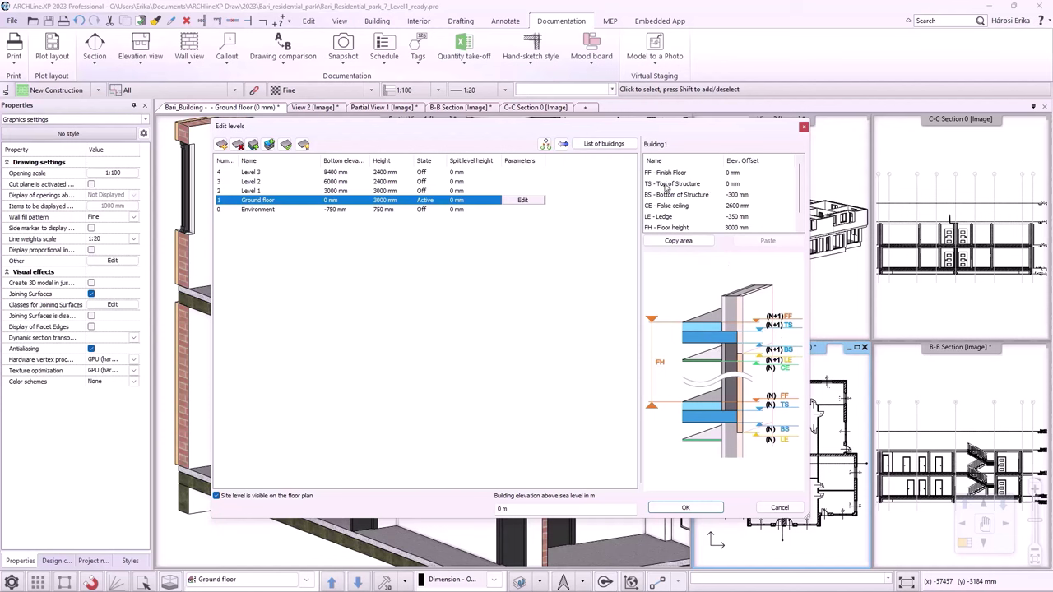
left_click(693, 185)
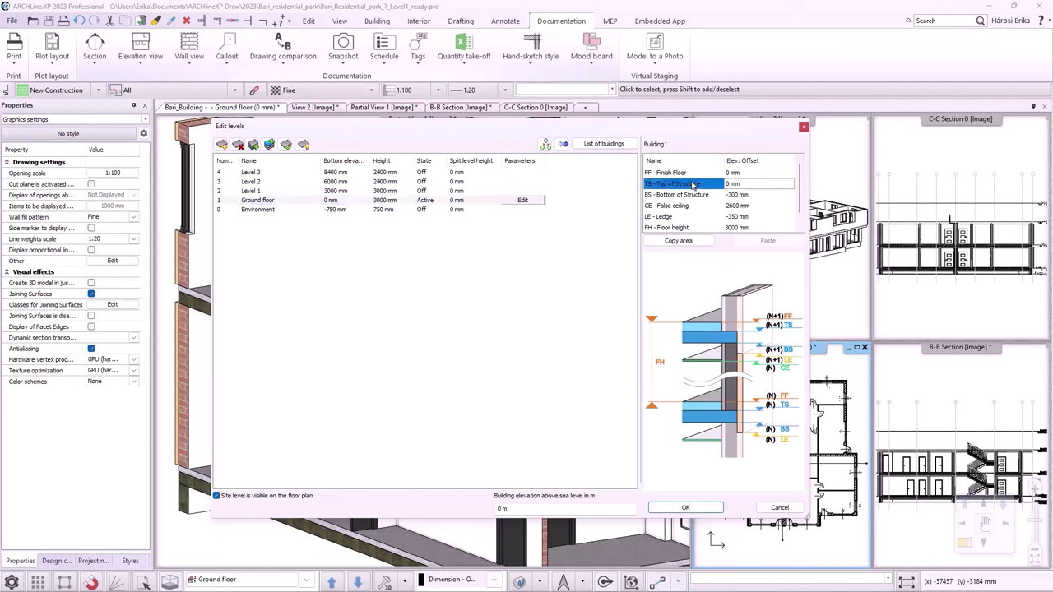
left_click(748, 184)
type("-100")
key("Return")
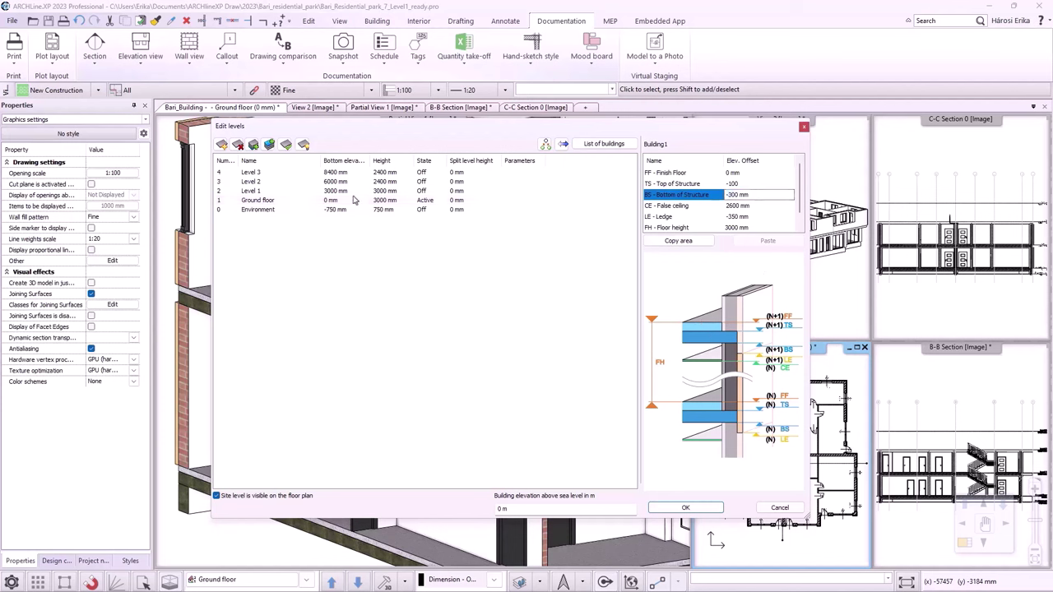
- Give Level 1 the same -100 mm Top of Structure offset and apply the level changes
left_click(258, 191)
left_click(745, 184)
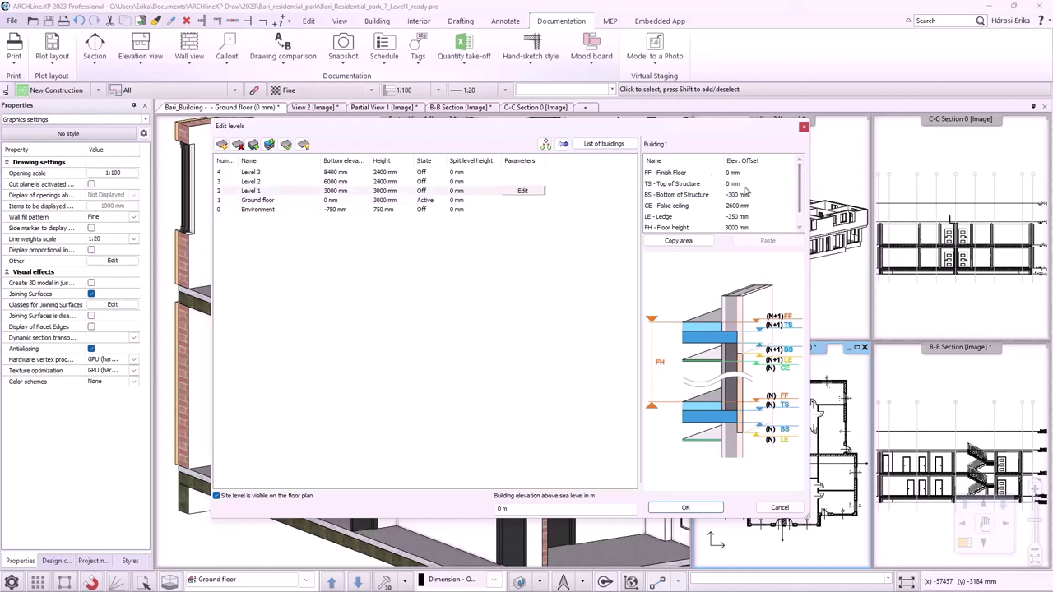
type("-100")
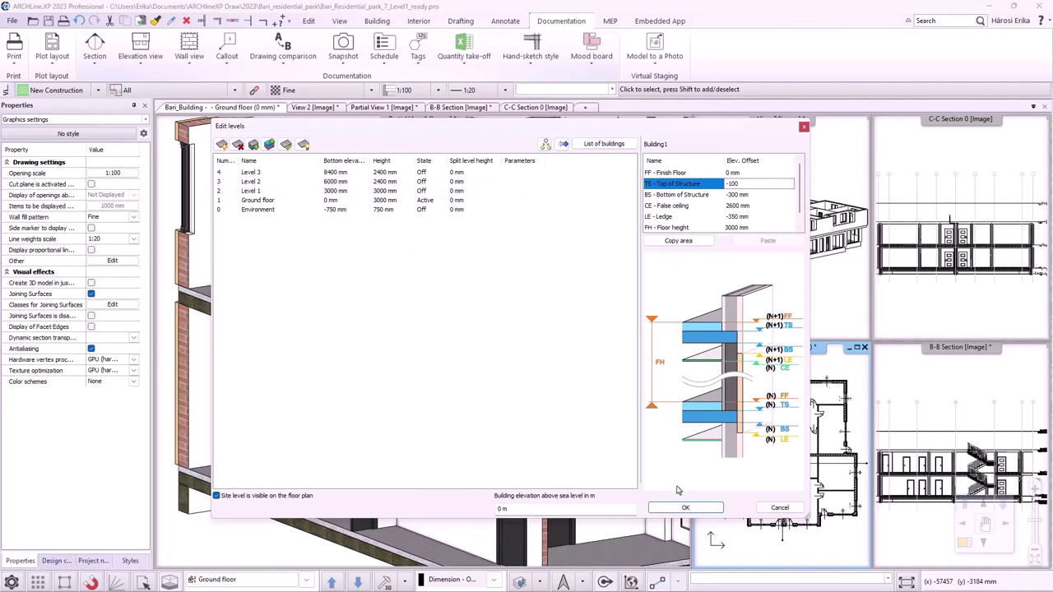
left_click(686, 508)
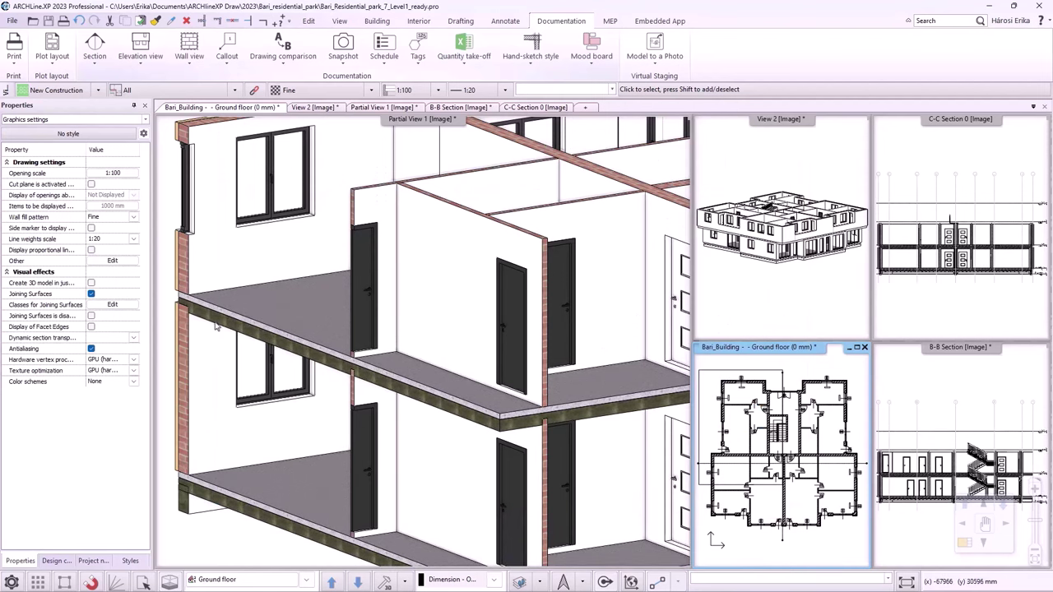
- Select the upper floor slab in the 3D partial view and confirm its base elevation
left_click(216, 317)
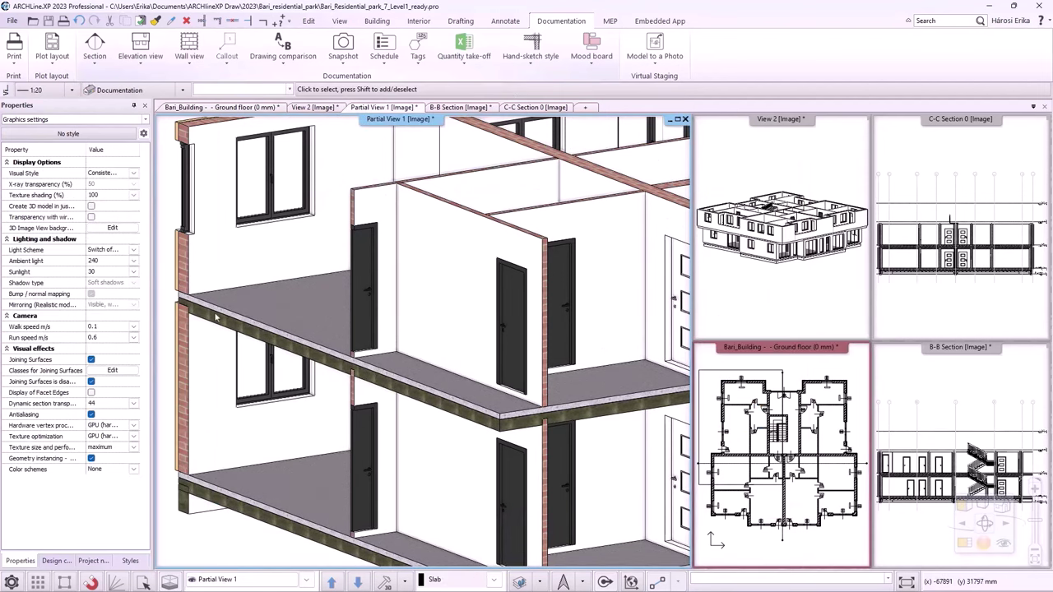
left_click(216, 317)
left_click(113, 272)
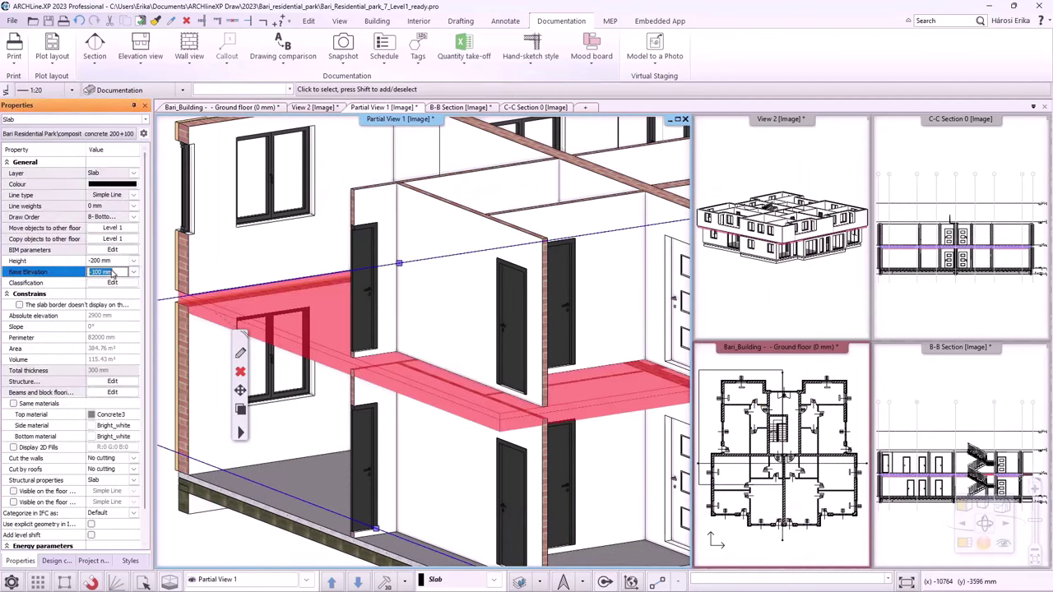
key("Return")
left_click(162, 318)
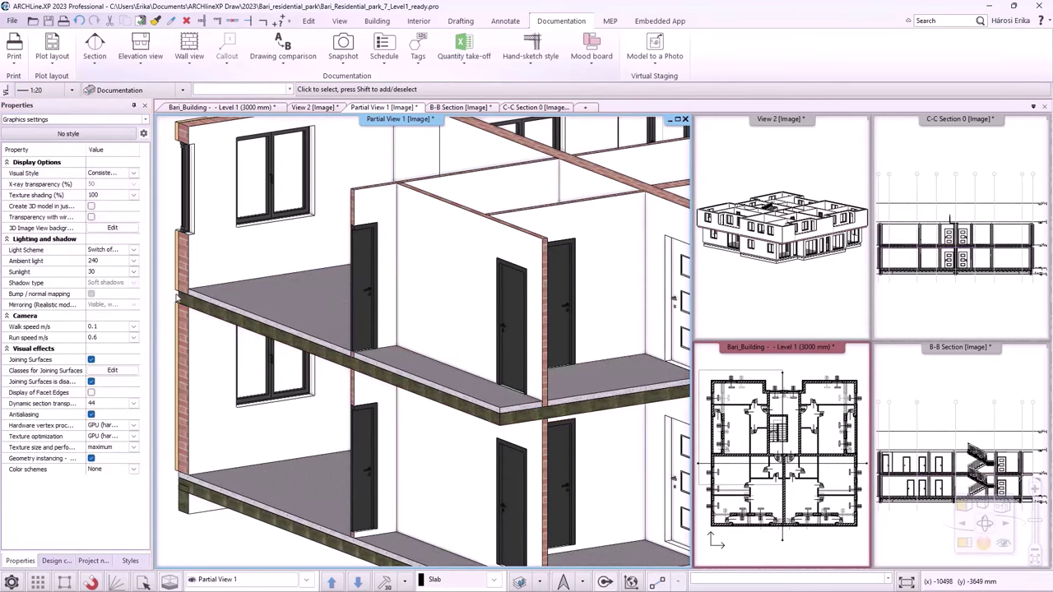
- Set the ground-floor slab's Base Elevation to 0 mm, inspect it in 3D, and deselect
left_click(230, 502)
left_click(115, 272)
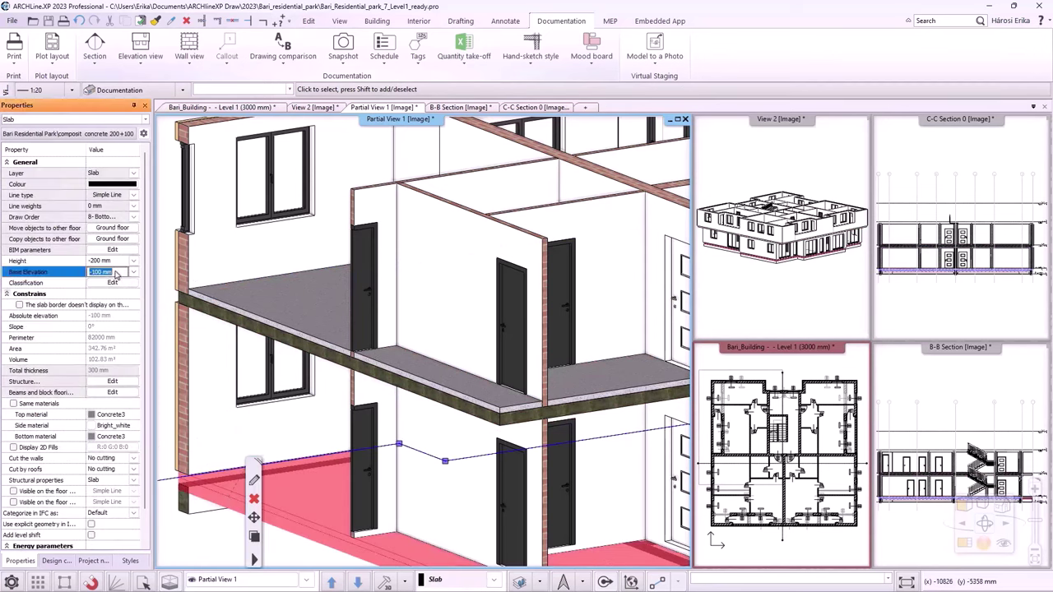
type("0")
left_click(87, 285)
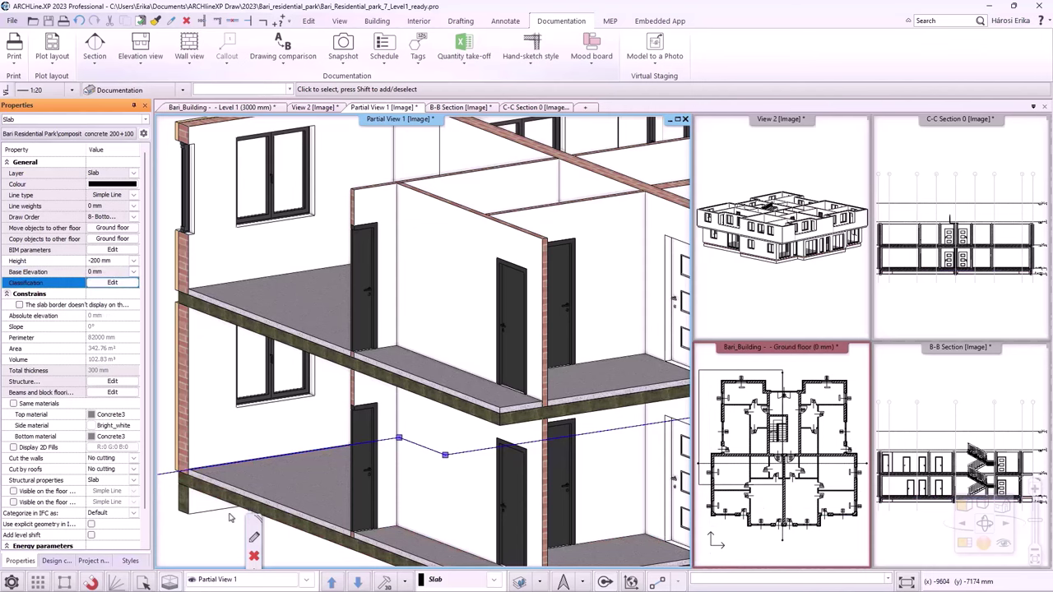
scroll(258, 478, "up", 3)
scroll(372, 328, "up", 3)
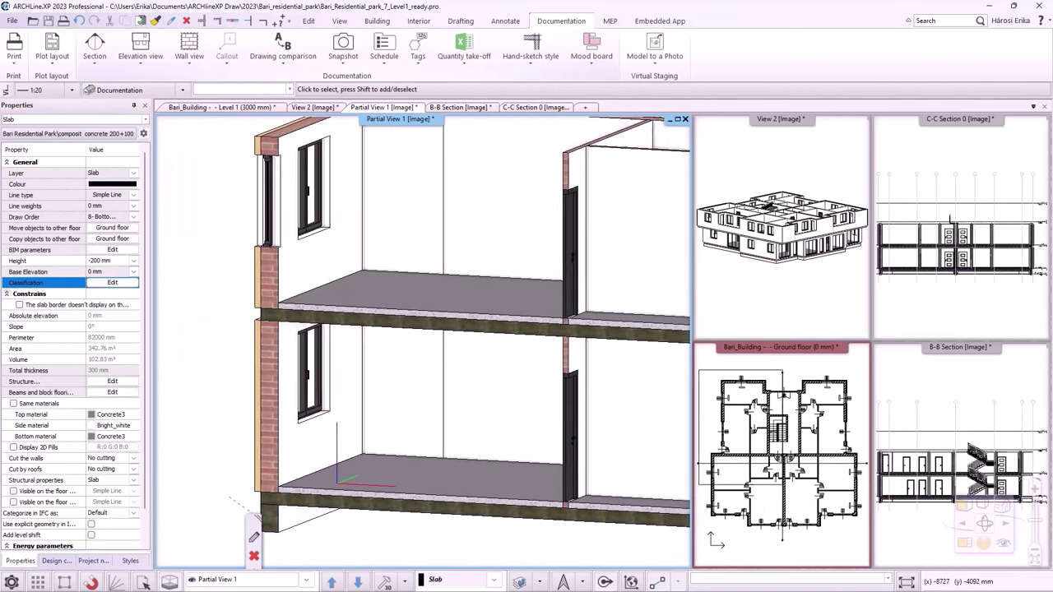
scroll(373, 328, "up", 3)
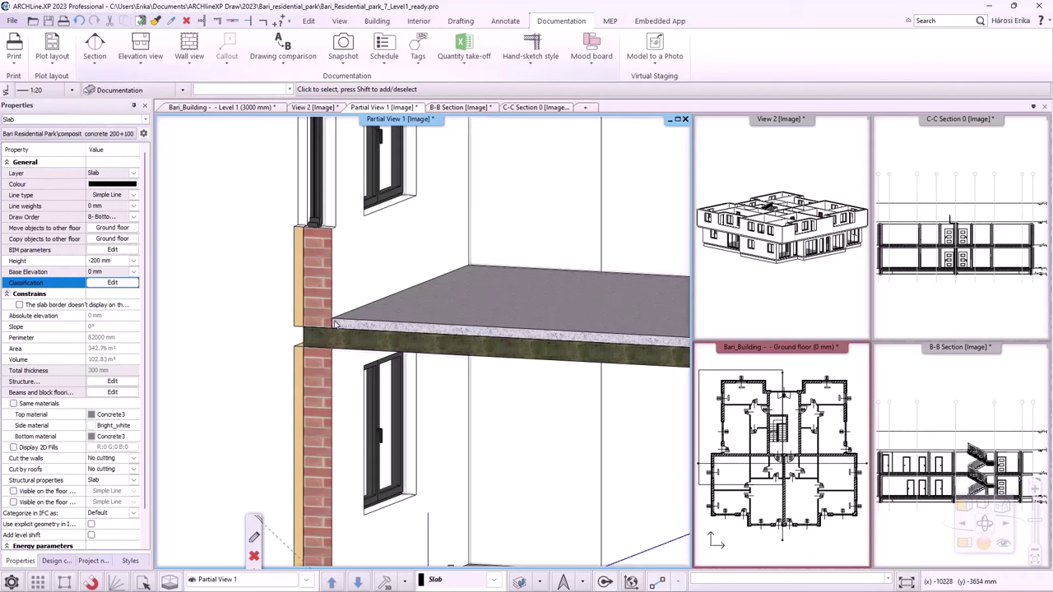
scroll(293, 327, "down", 3)
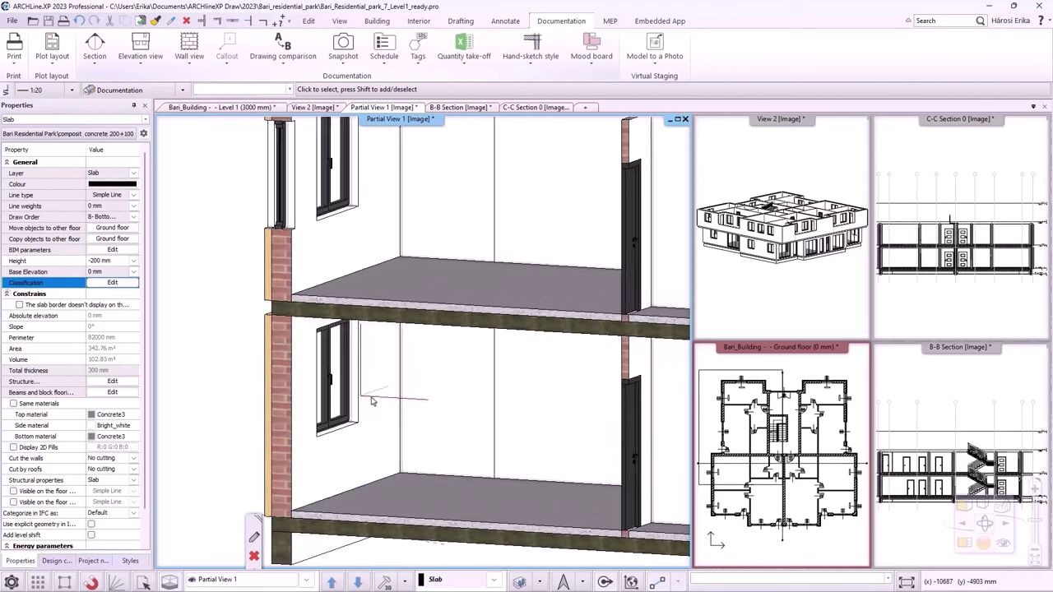
middle_click_drag(292, 327, 408, 286)
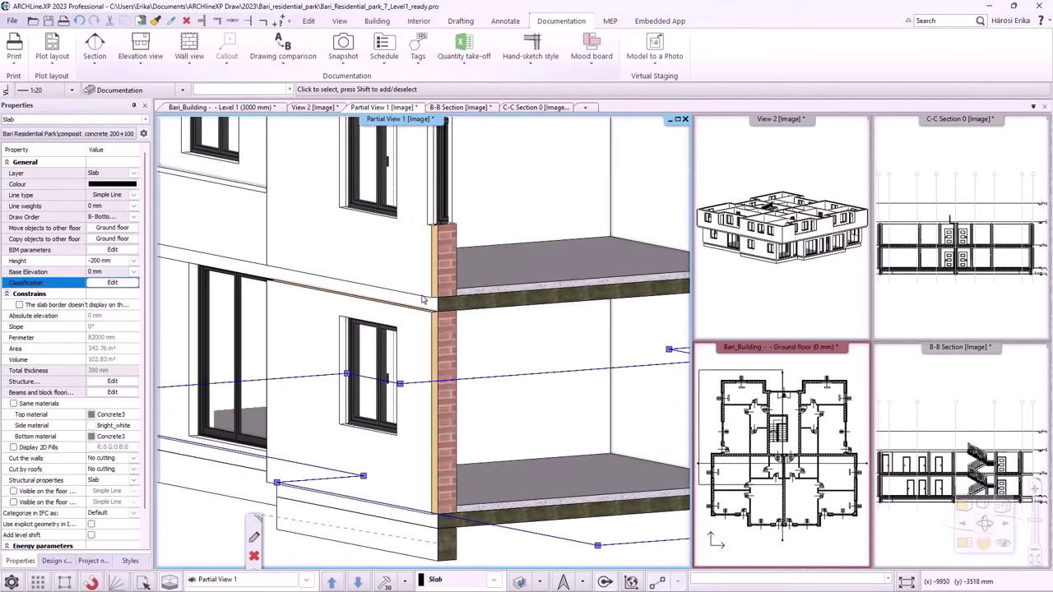
scroll(421, 299, "up", 1)
key("Escape")
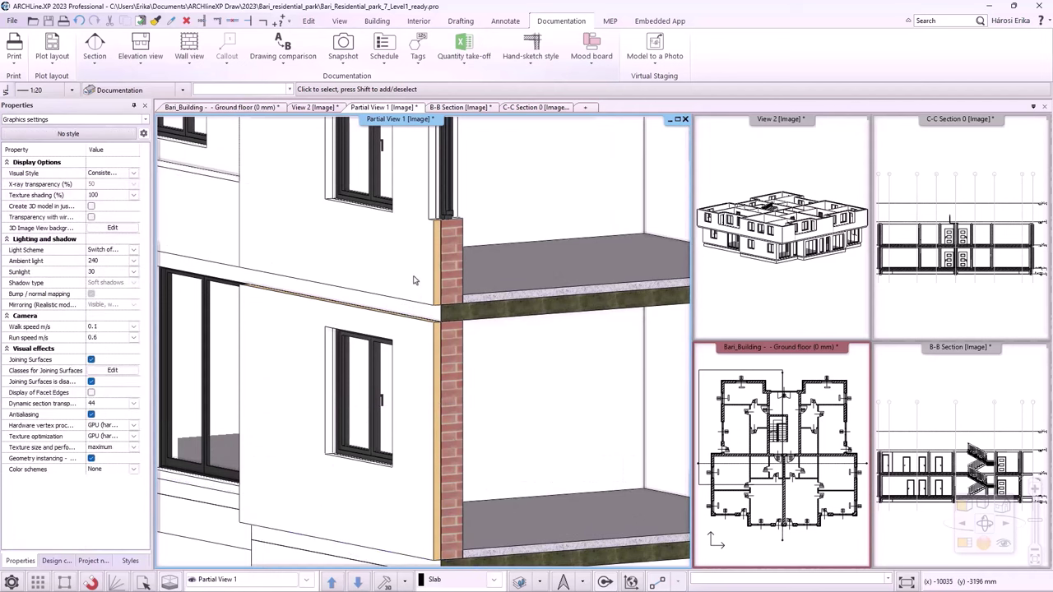
- Base the upper exterior wall's insulation layer on Bottom of Structure in Edit Compound Walls
left_click(431, 274)
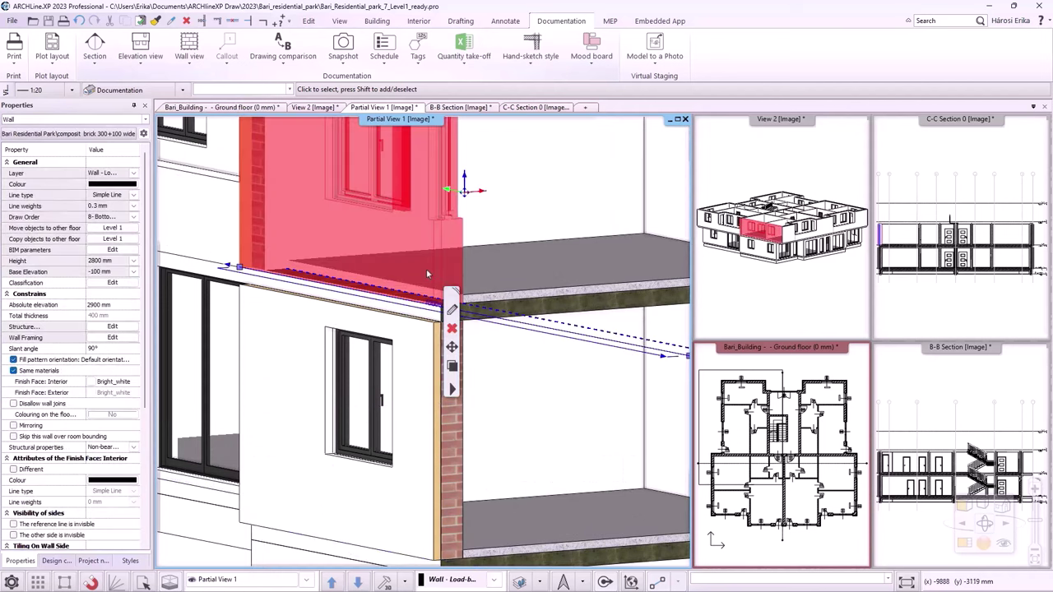
left_click(452, 310)
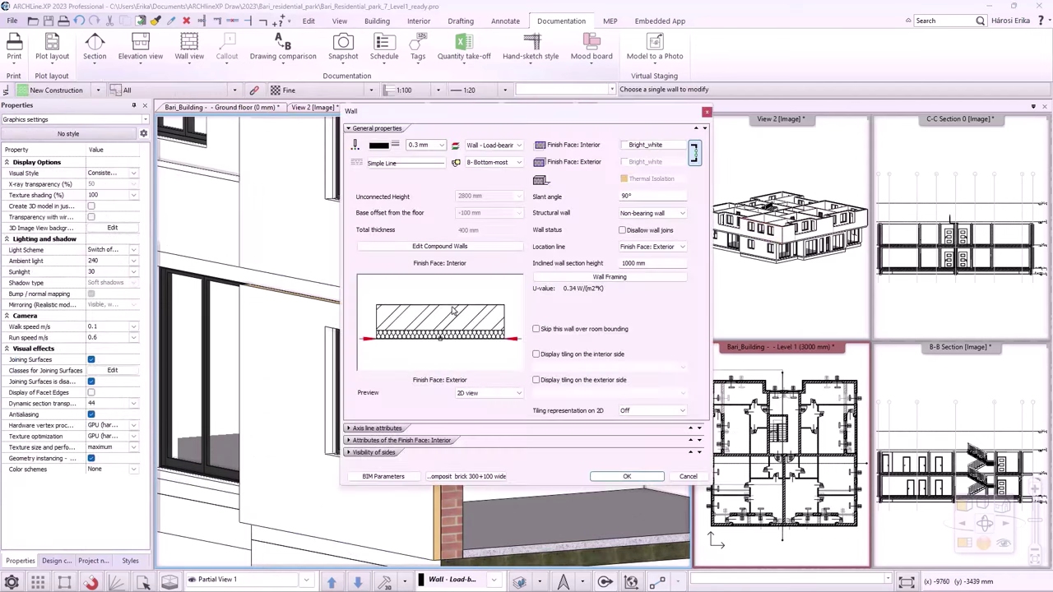
left_click(457, 249)
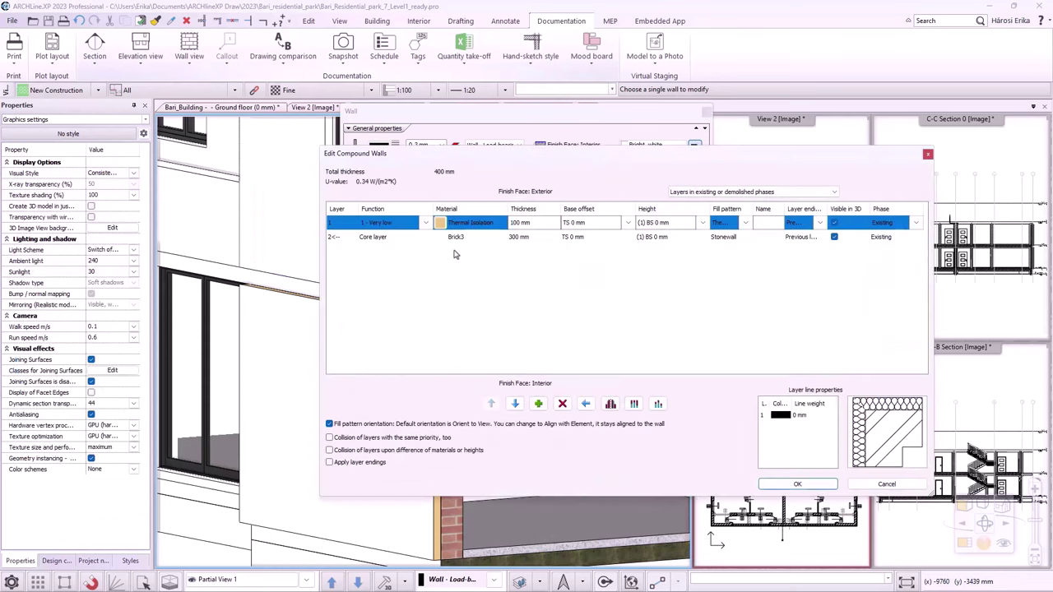
left_click(630, 224)
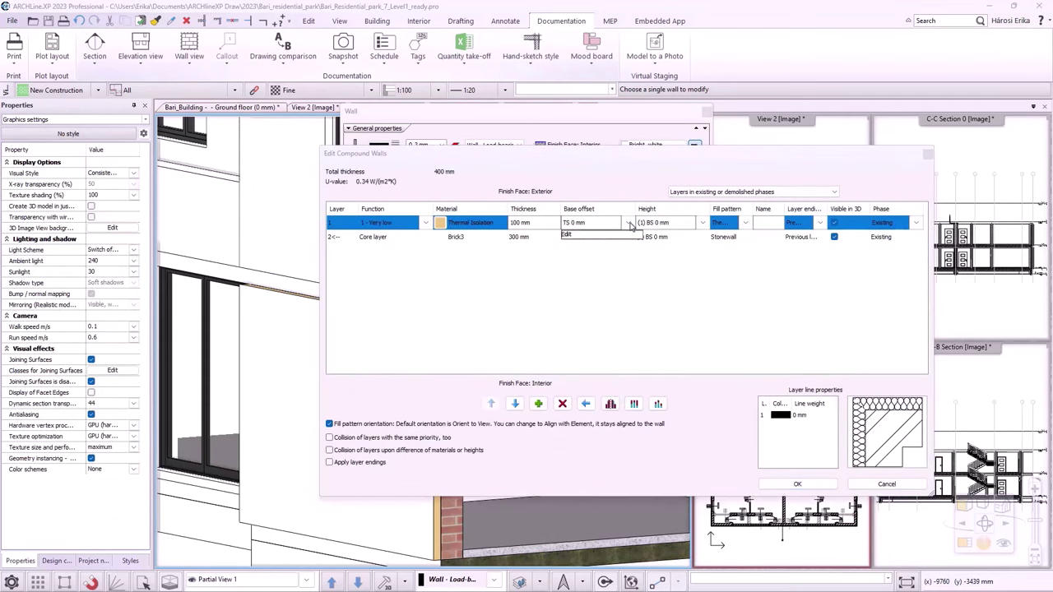
left_click(621, 235)
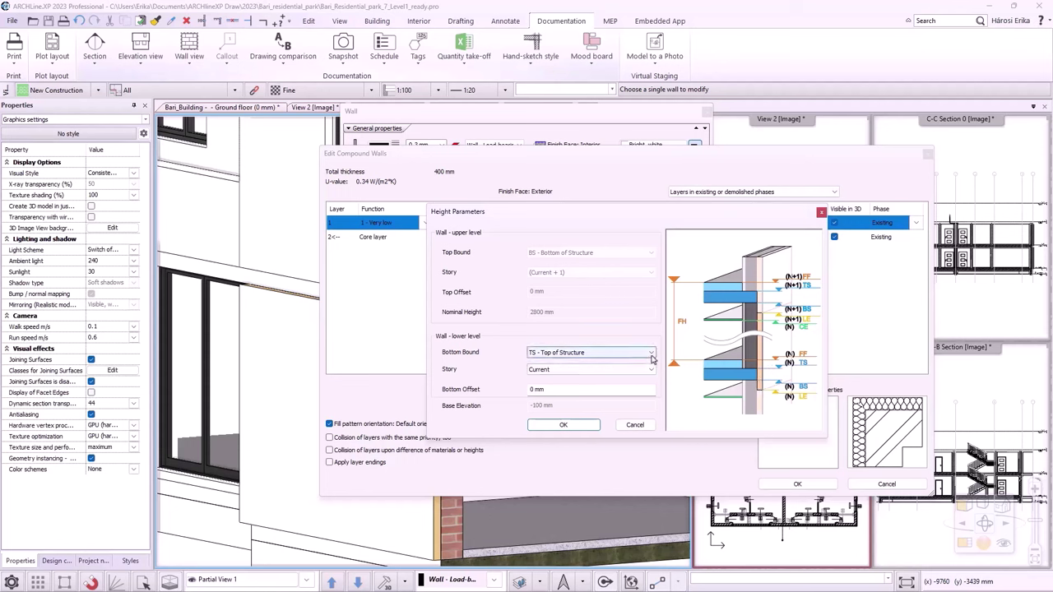
left_click(617, 353)
left_click(559, 391)
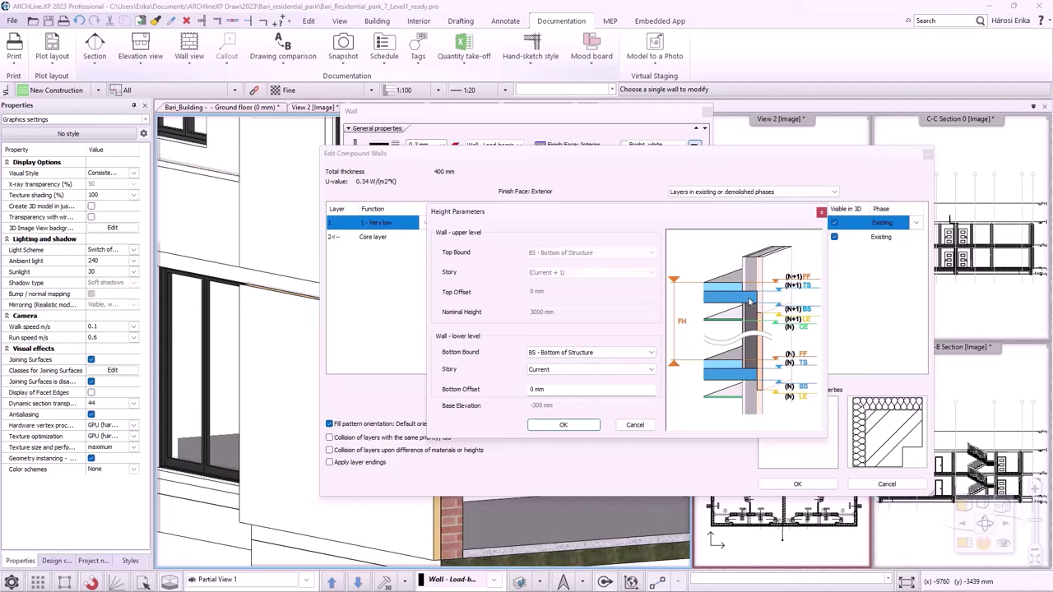
left_click(561, 425)
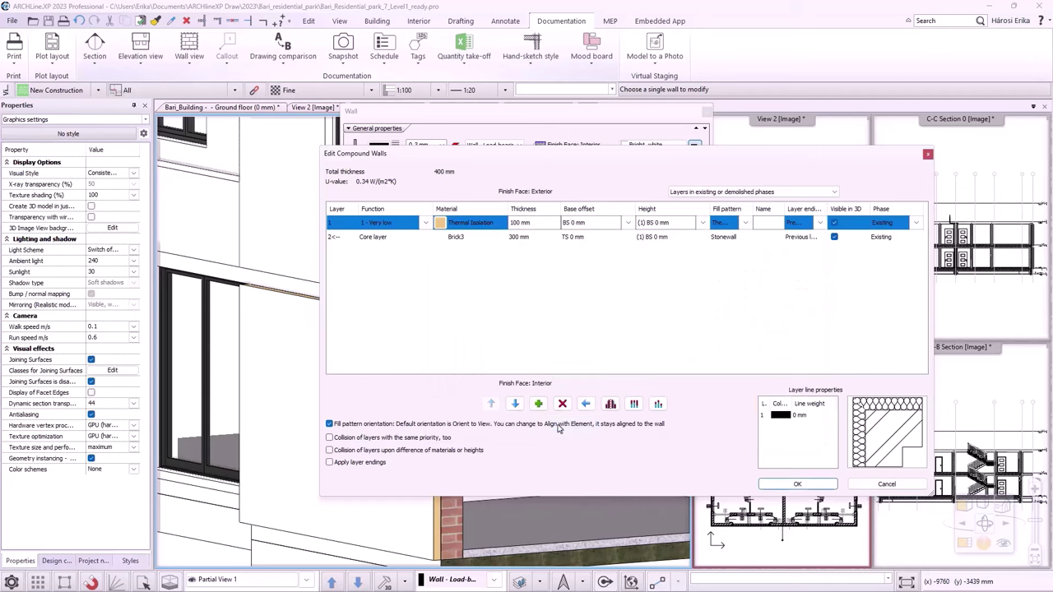
left_click(796, 485)
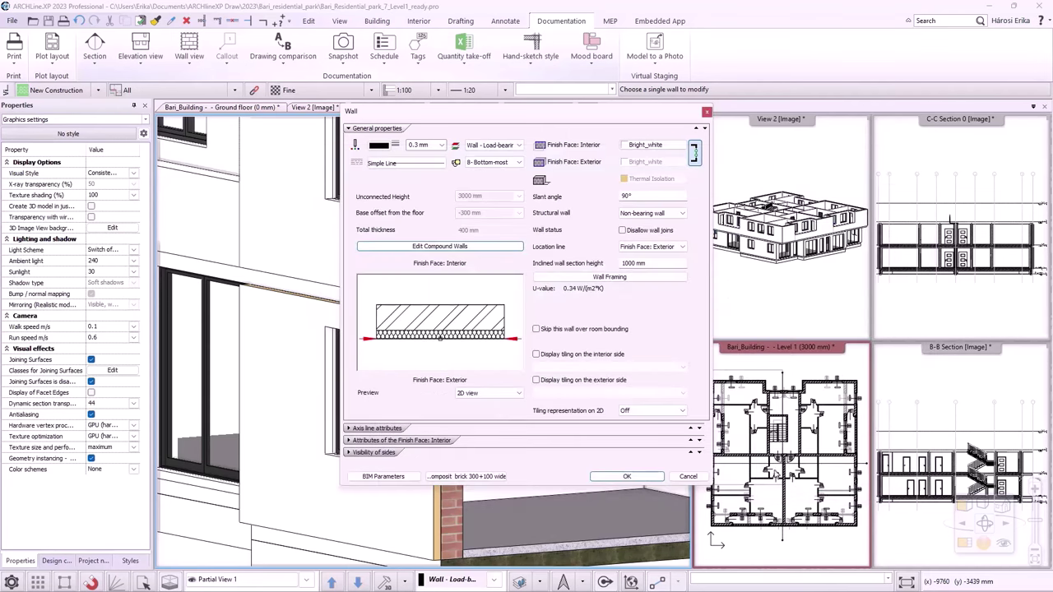
- Overwrite the composit brick 300+100 wide style with these settings and maximize View 2
left_click(467, 476)
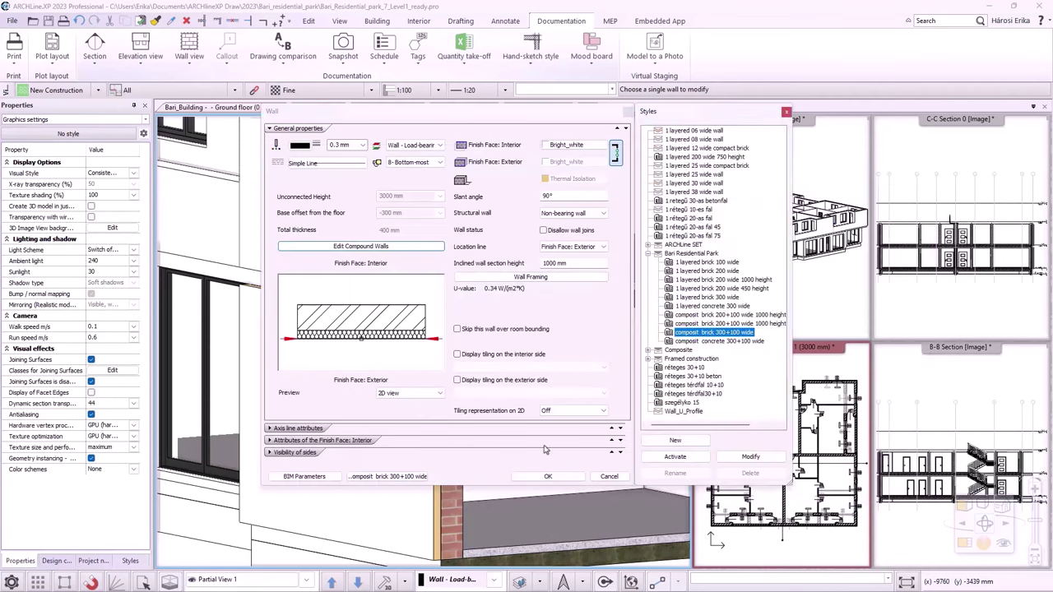
left_click(746, 457)
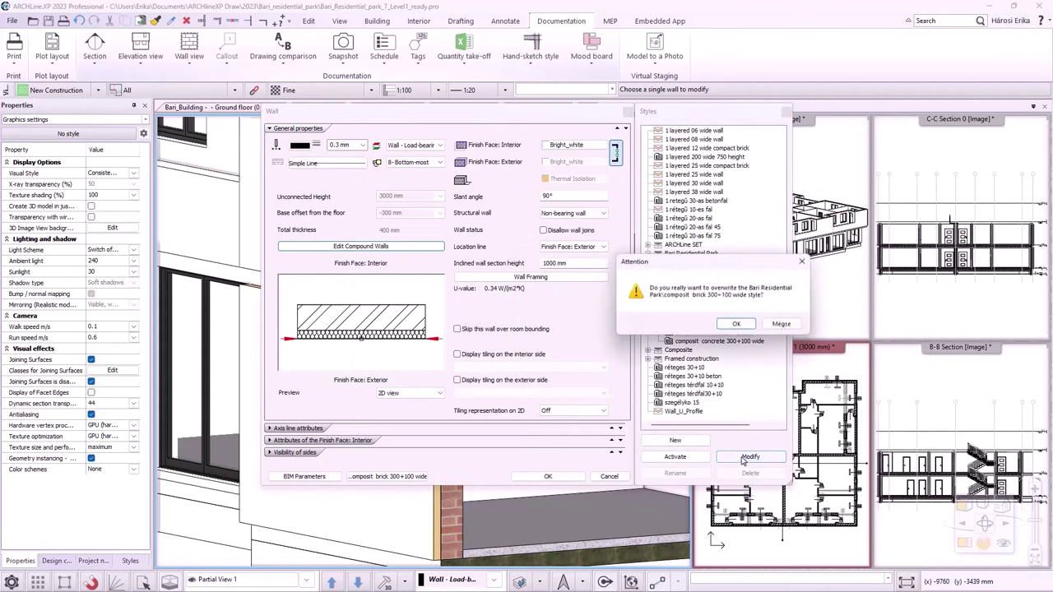
left_click(737, 325)
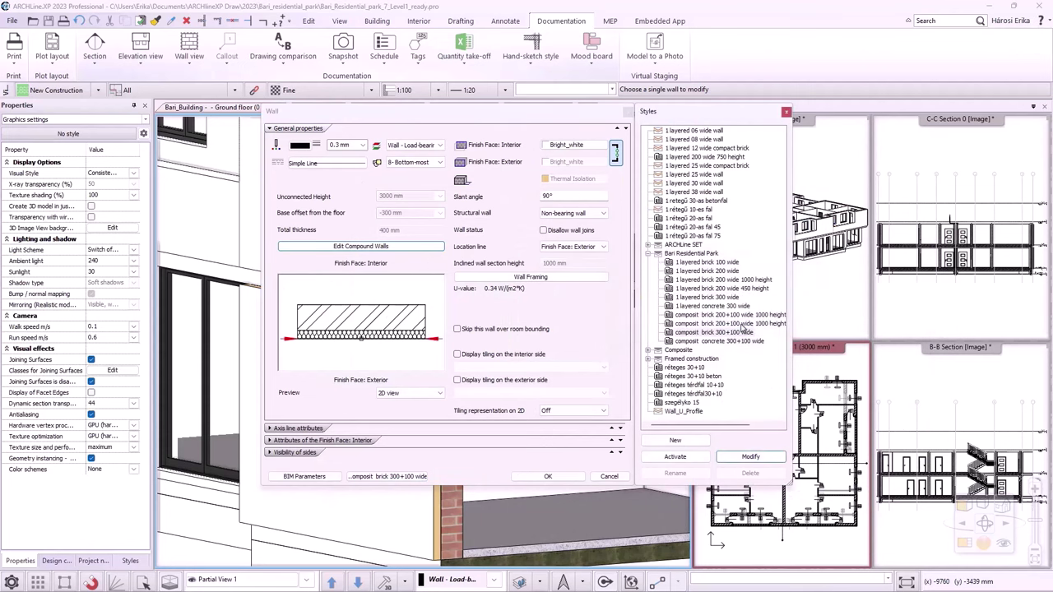
left_click(570, 478)
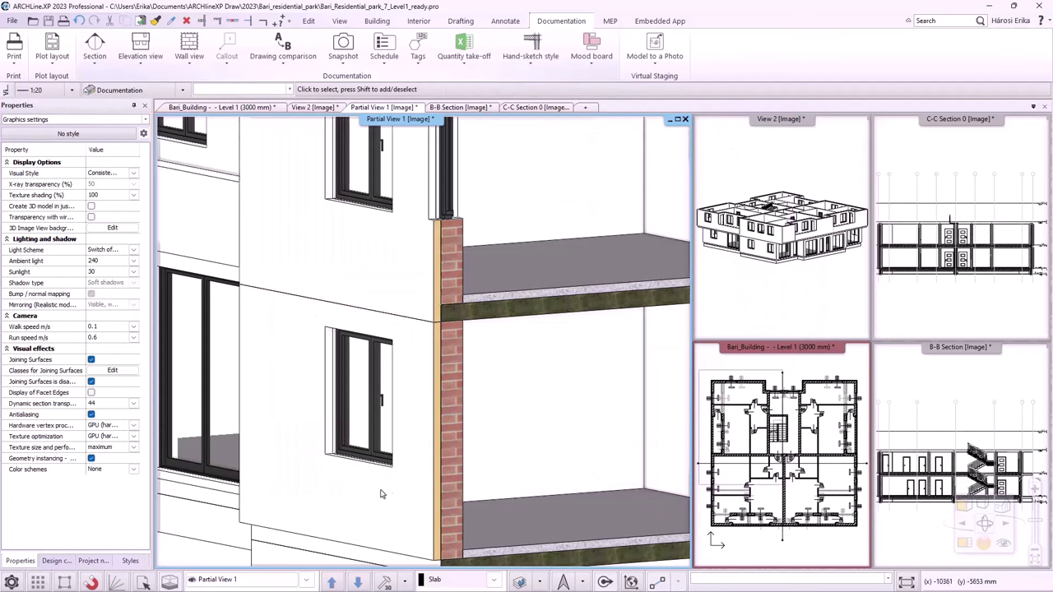
left_click(817, 290)
left_click(963, 540)
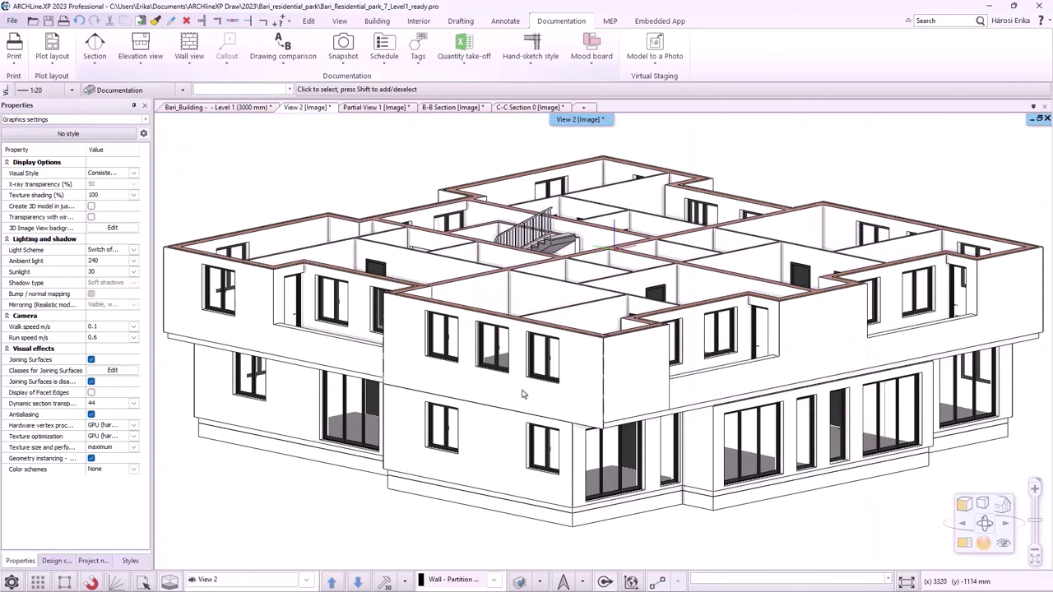
- Update all instances of the composit brick 300+100 wide wall style from the Styles library
left_click(130, 561)
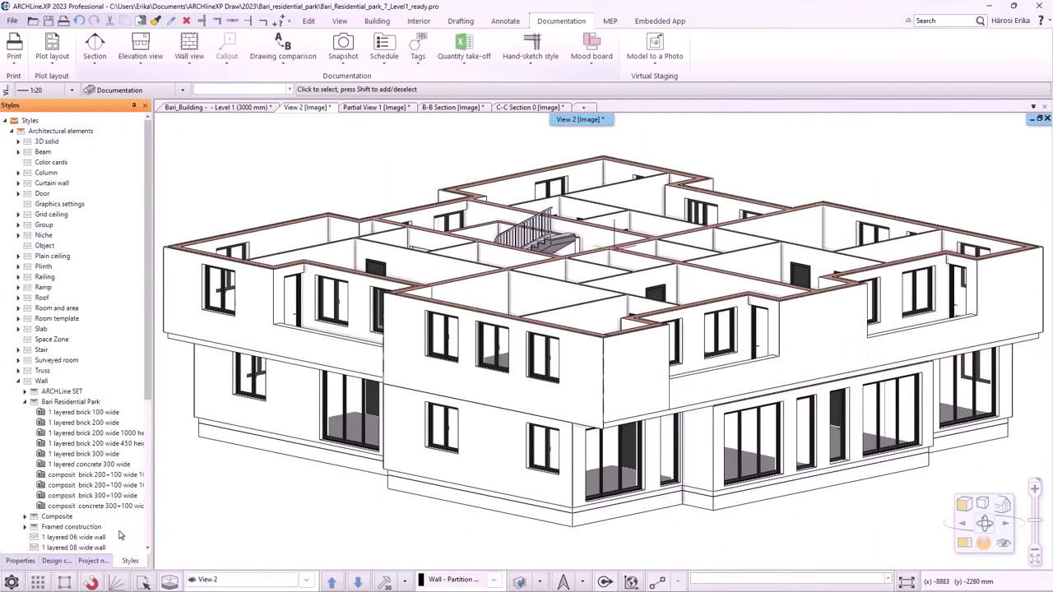
left_click(80, 497)
right_click(81, 497)
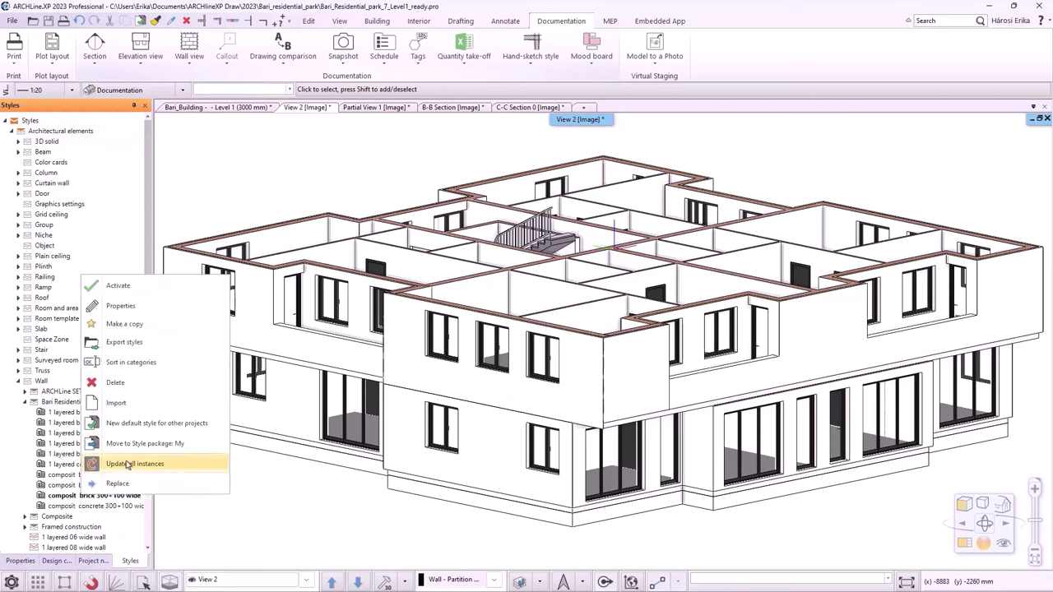
left_click(128, 464)
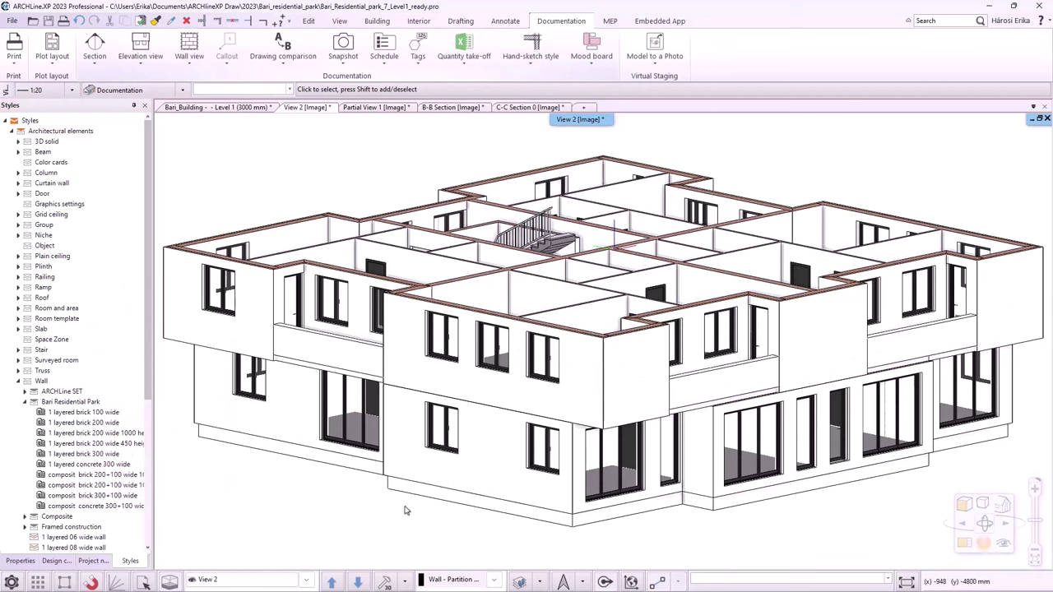
- Set the balcony parapet wall's outer layer base offset to Bottom of Structure
left_click(342, 353)
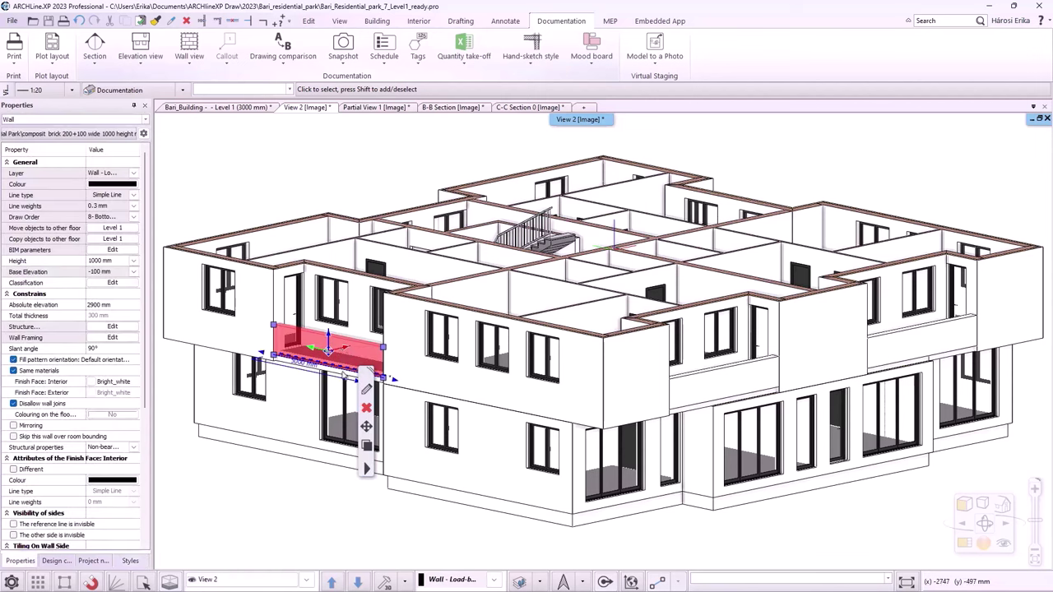
left_click(367, 390)
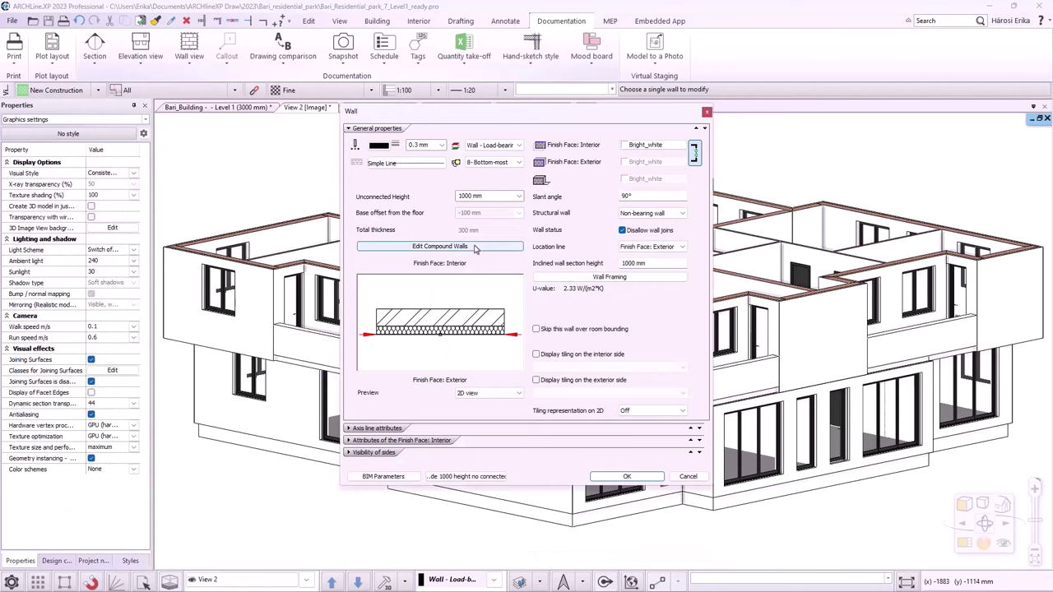
left_click(475, 246)
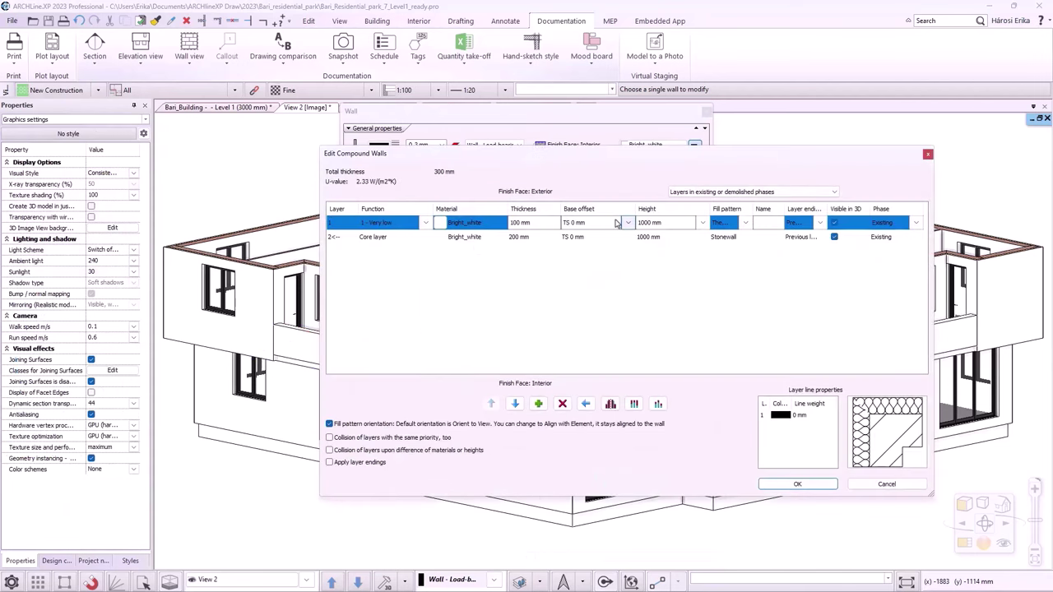
left_click(630, 224)
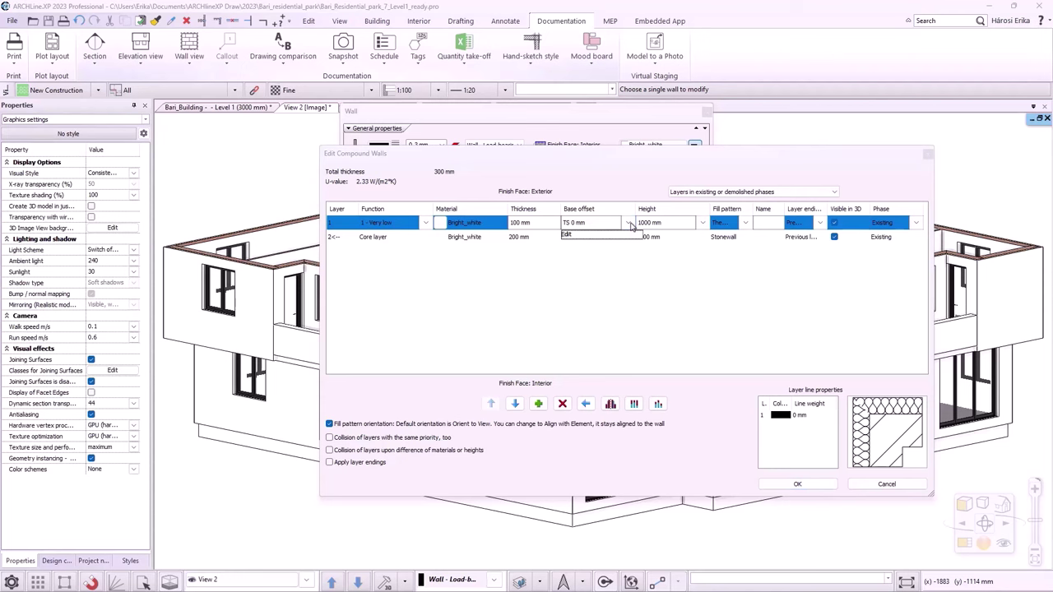
left_click(621, 237)
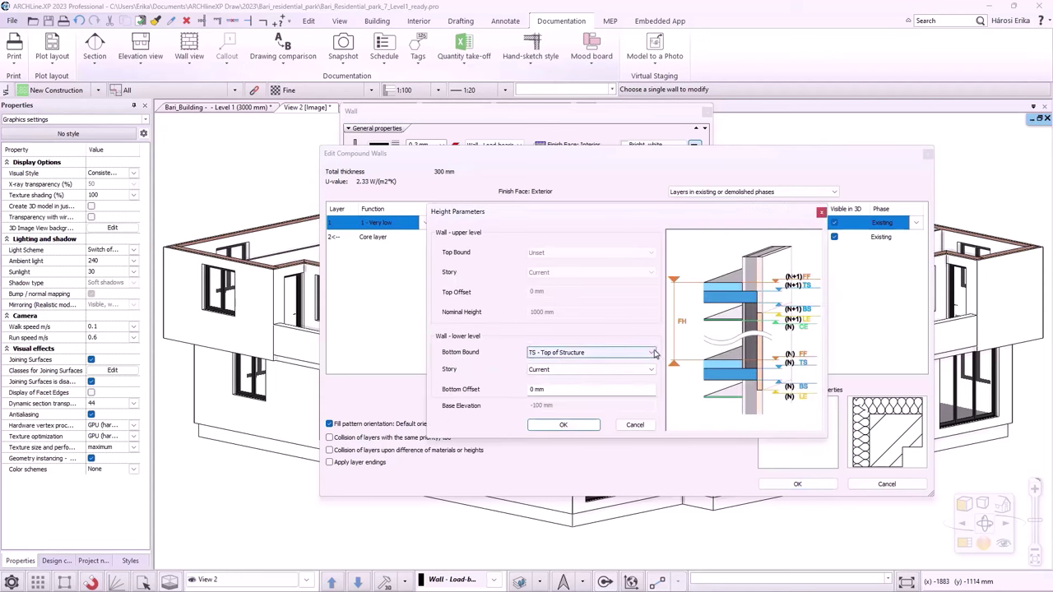
left_click(654, 352)
left_click(559, 383)
left_click(561, 425)
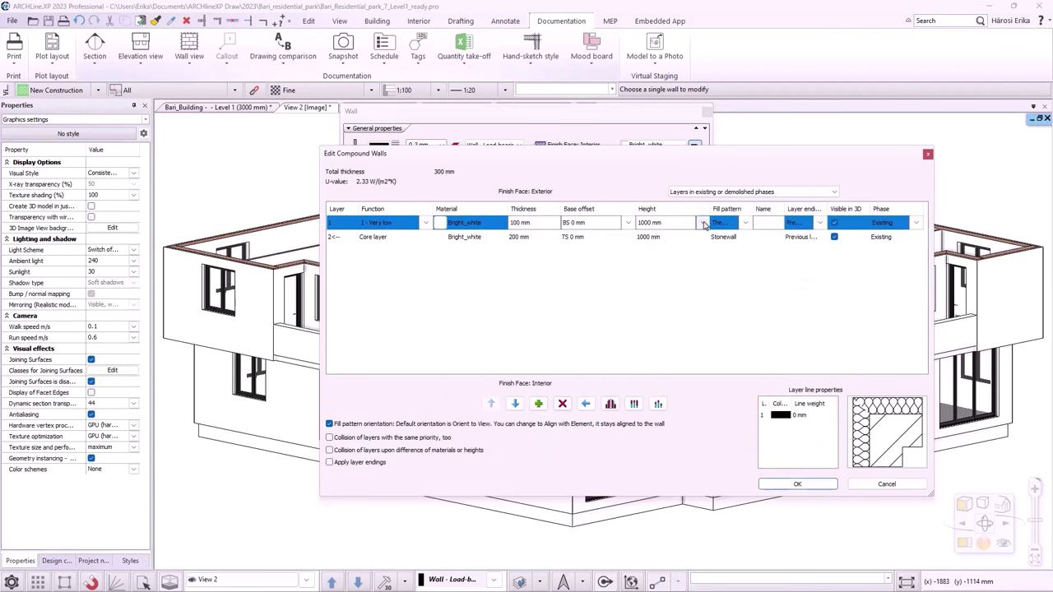
- Set the outer layer's height to 1200 mm and confirm the compound wall edits
left_click(702, 223)
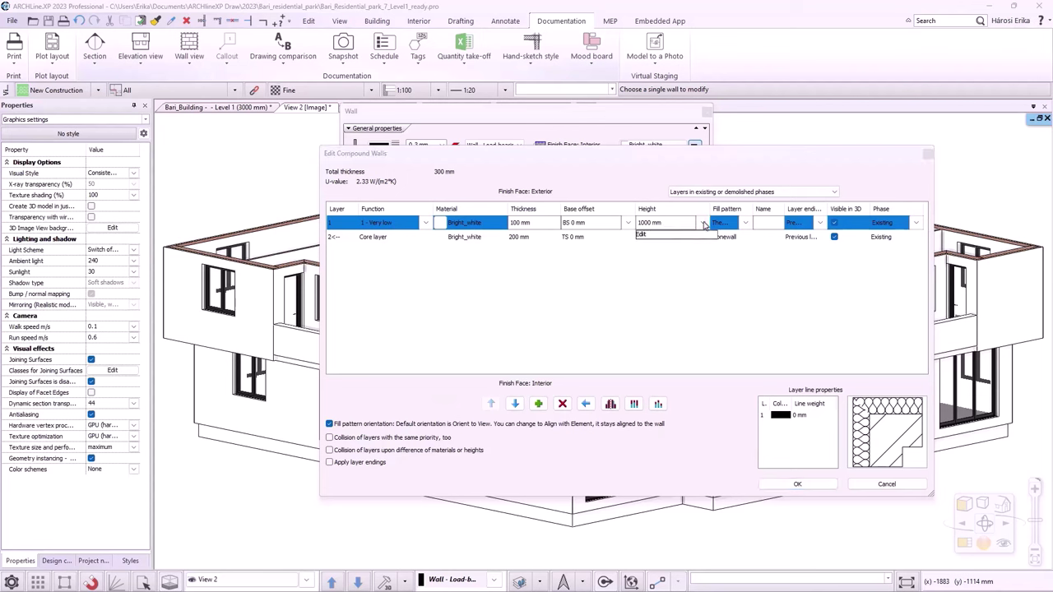
left_click(665, 235)
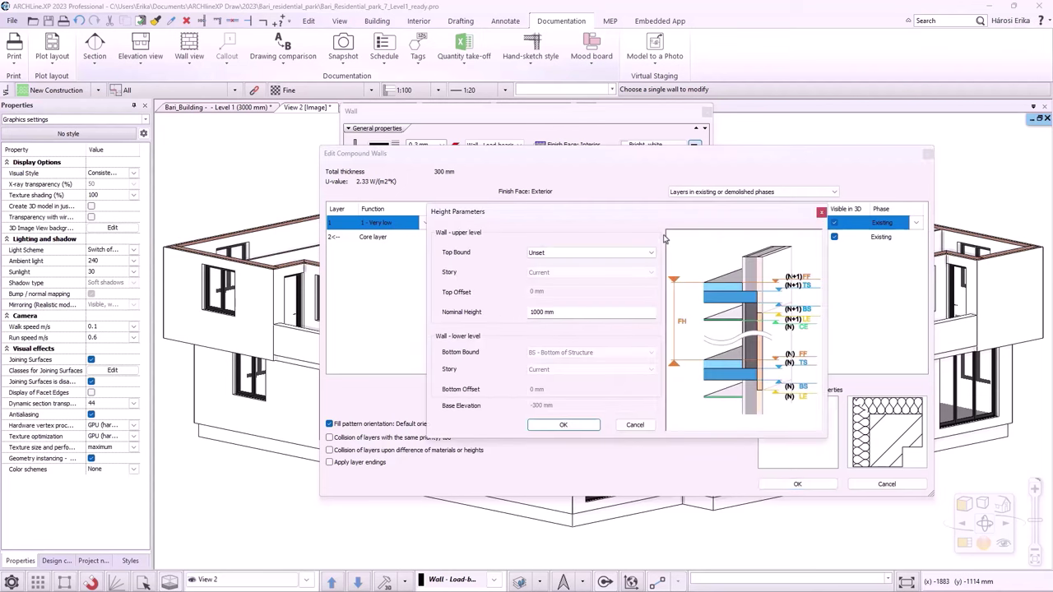
left_click(536, 314)
left_click(574, 425)
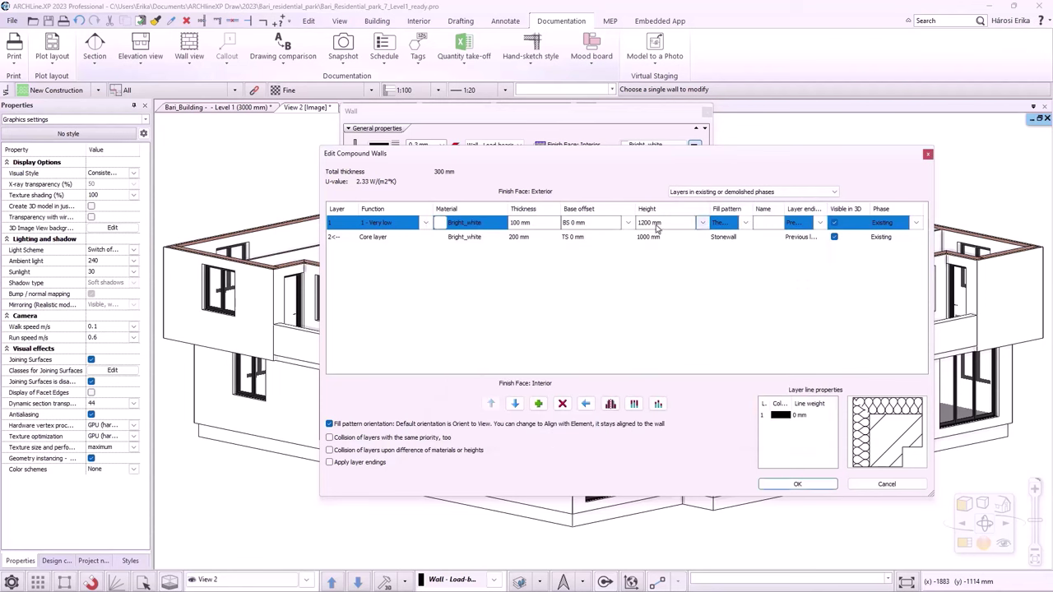
left_click(797, 485)
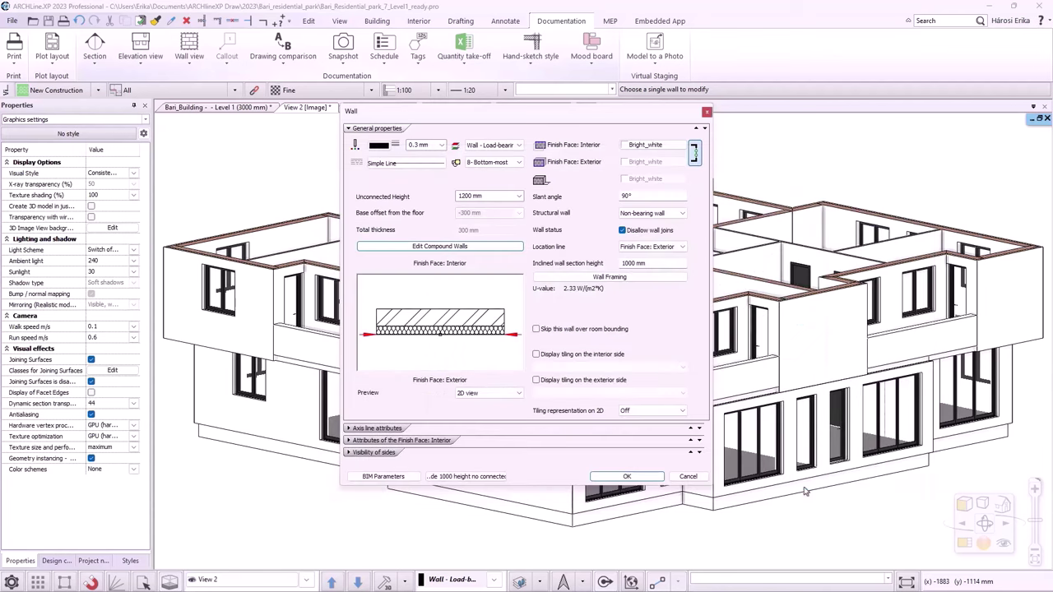
- Overwrite the composit brick 200+100 wide 1000 height no connected style and apply the wall
left_click(475, 482)
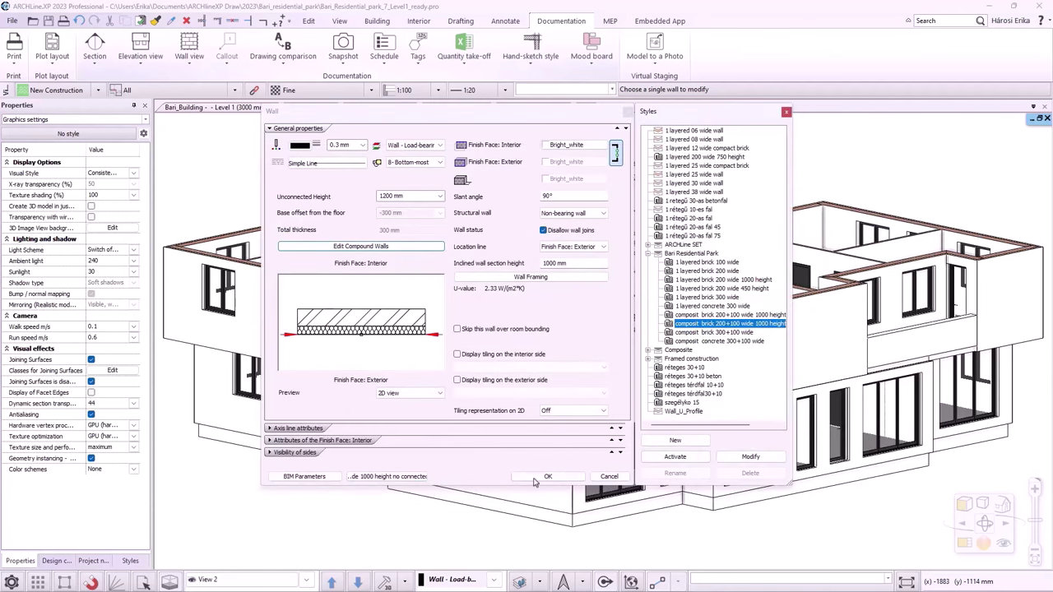
left_click(751, 456)
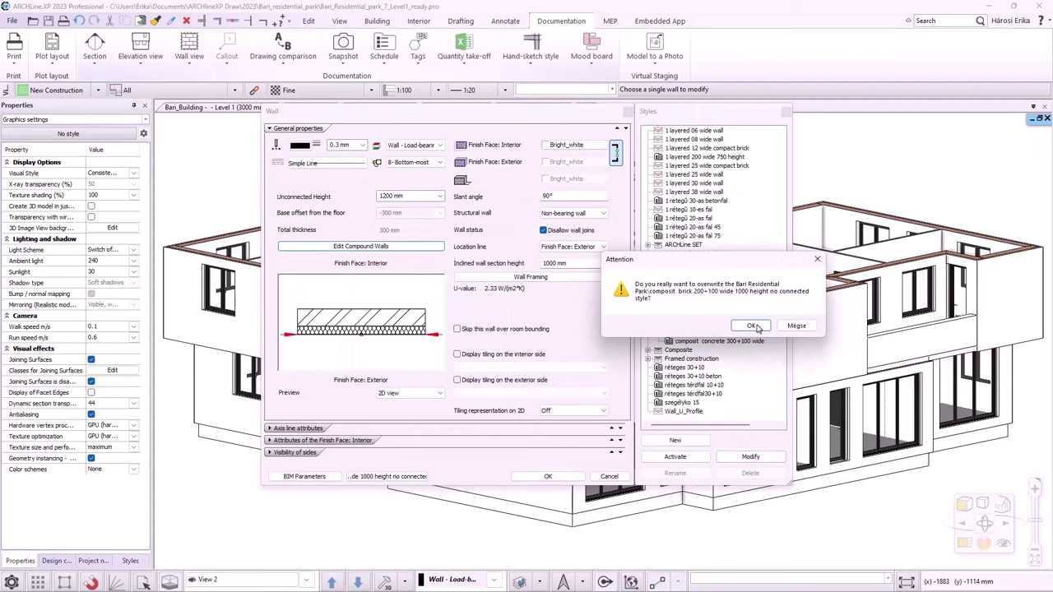
left_click(753, 326)
left_click(548, 477)
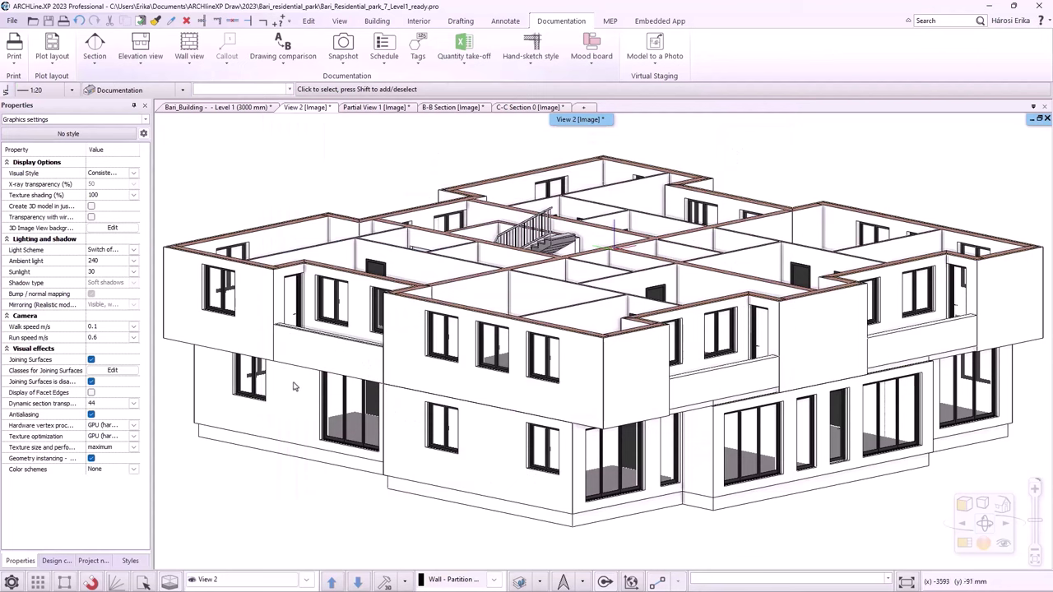
- Update all composit brick 200+100 wide walls, rebuild the 3D model and orbit around it
left_click(130, 560)
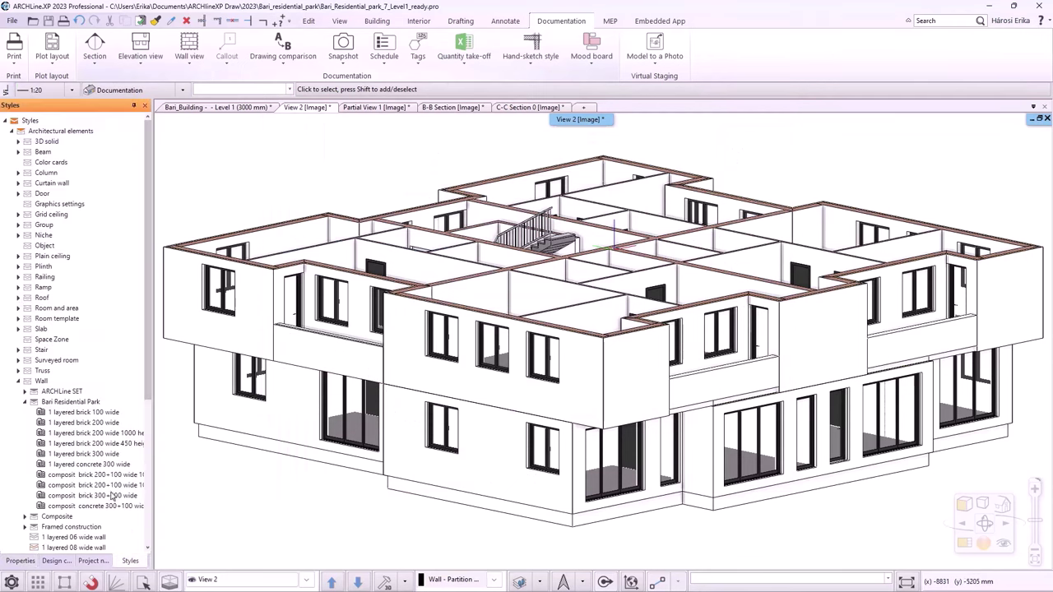
double_click(116, 485)
right_click(116, 486)
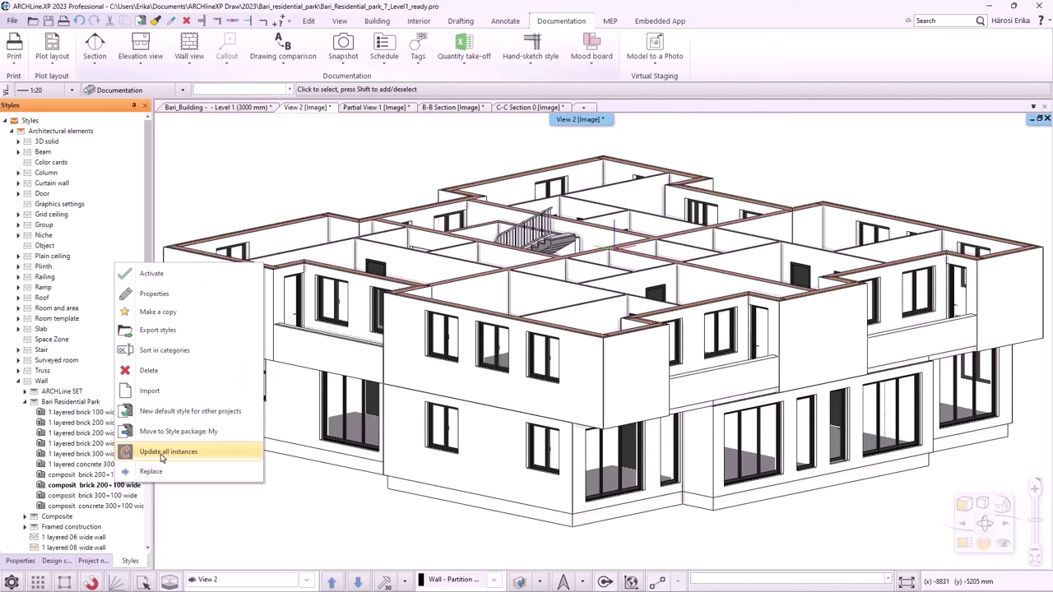
left_click(162, 455)
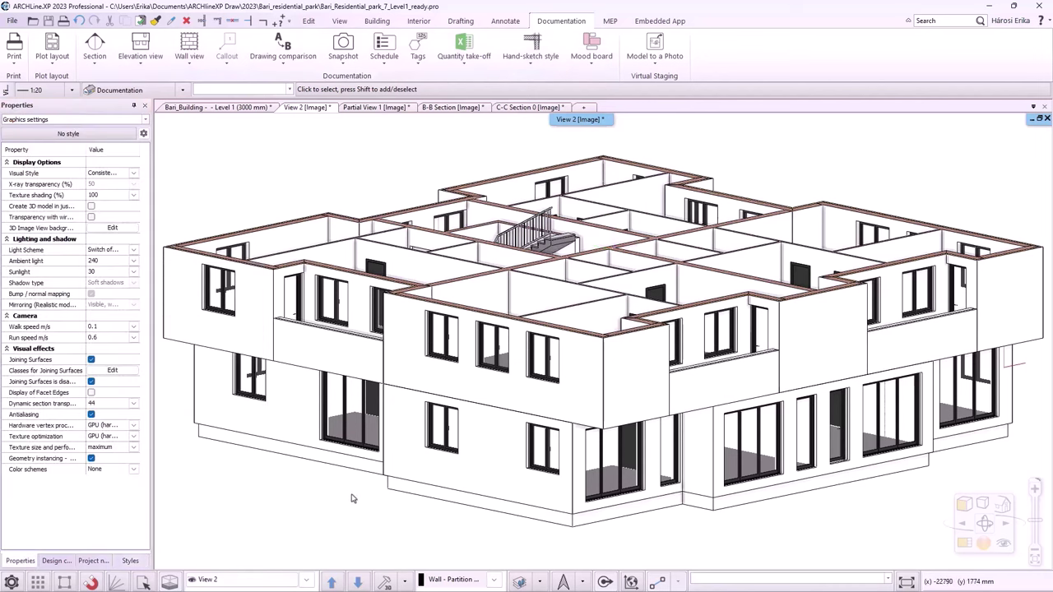
left_click(384, 582)
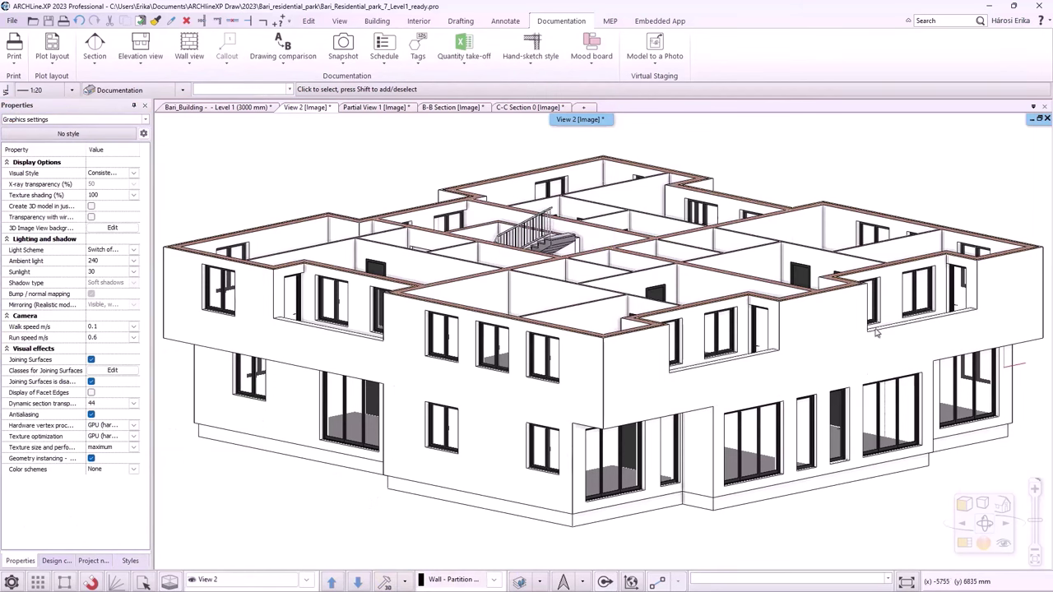
middle_click_drag(750, 288, 641, 298)
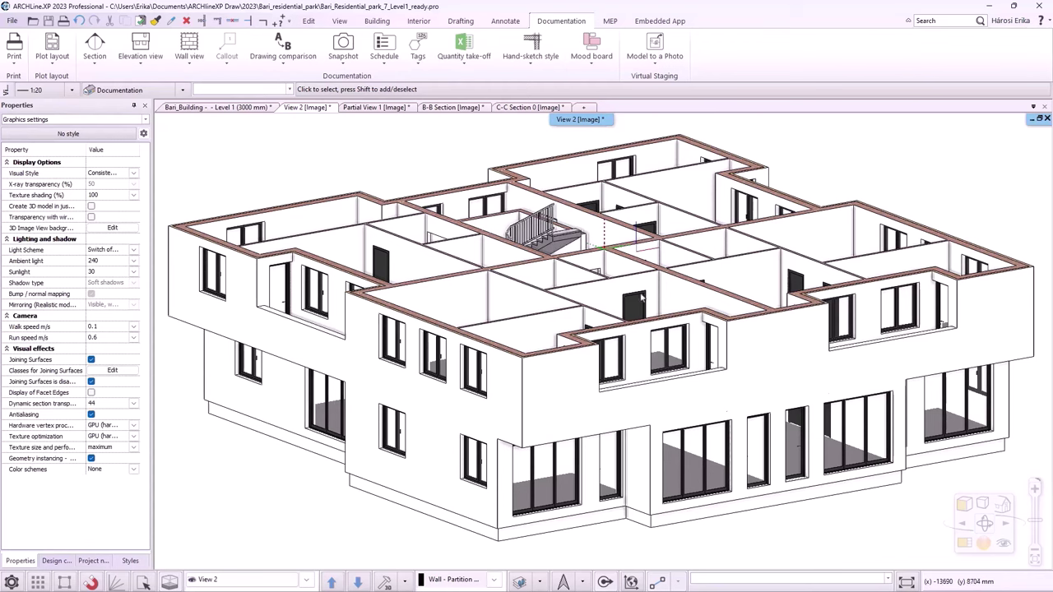
left_click(968, 547)
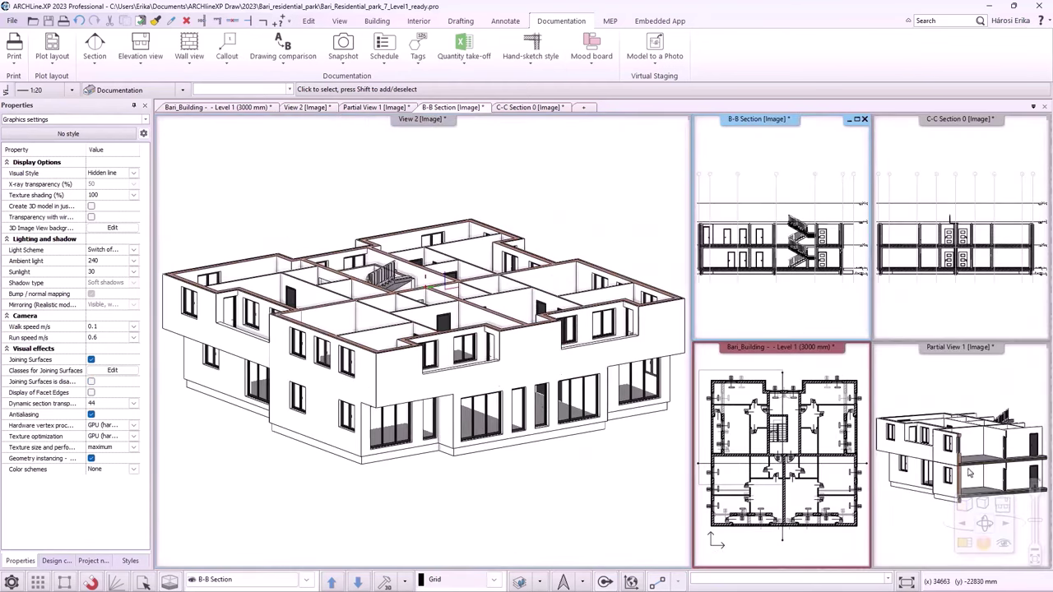
left_click(965, 545)
left_click(966, 545)
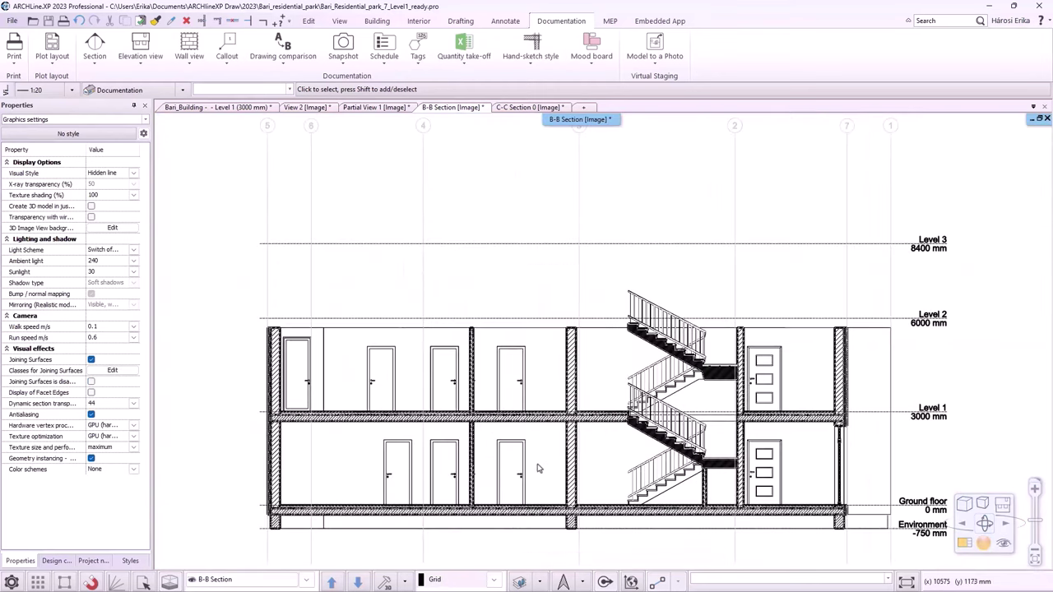
scroll(539, 468, "up", 3)
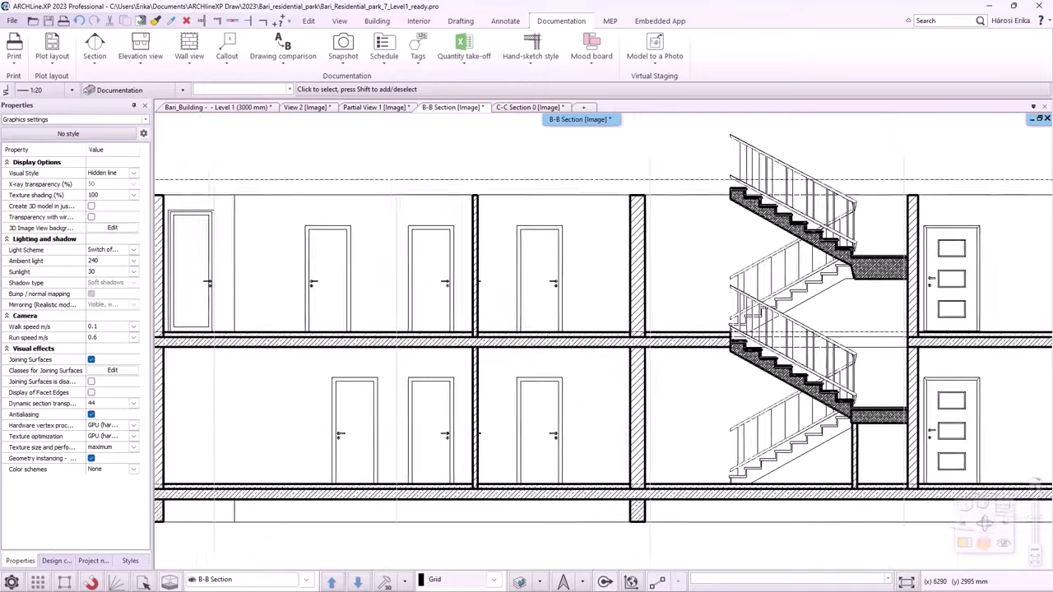
scroll(403, 335, "up", 3)
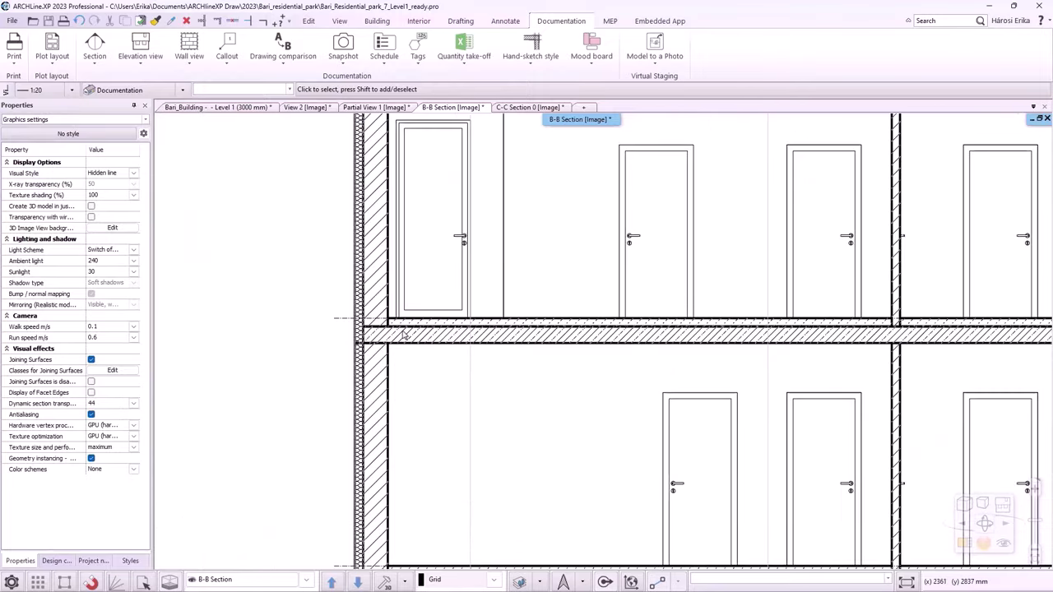
scroll(403, 335, "up", 2)
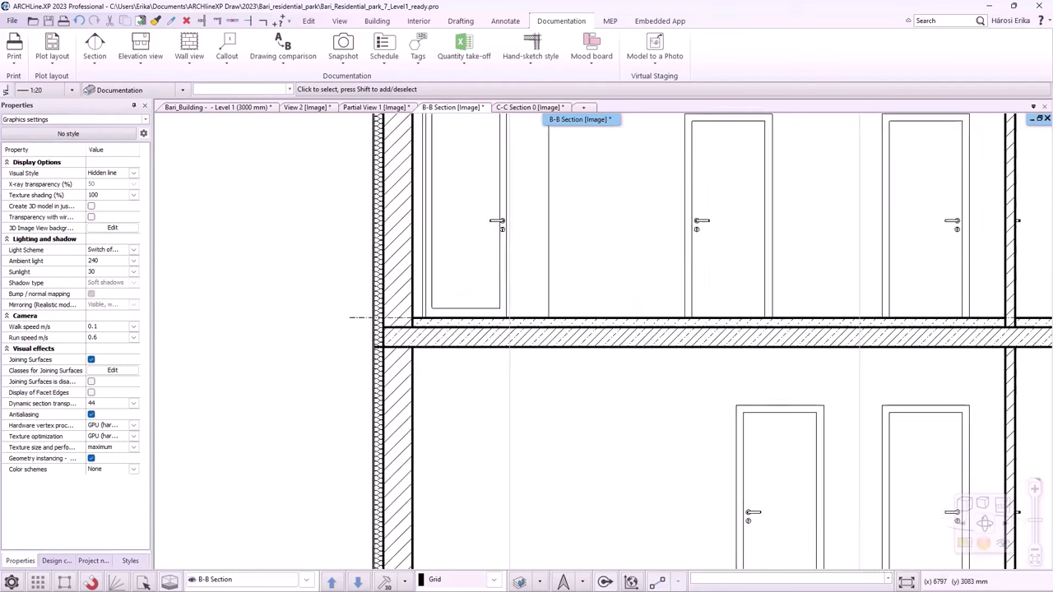
mouse_move(1012, 341)
middle_mouse_down()
mouse_move(790, 247)
mouse_move(593, 329)
mouse_move(558, 309)
middle_mouse_up()
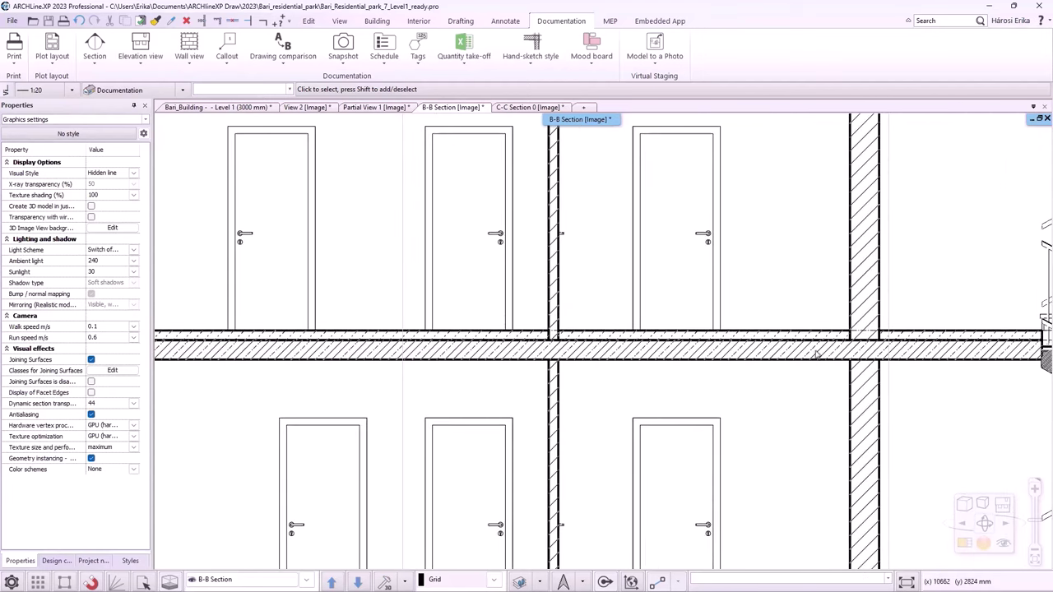
scroll(628, 451, "down", 2)
scroll(627, 451, "up", 2)
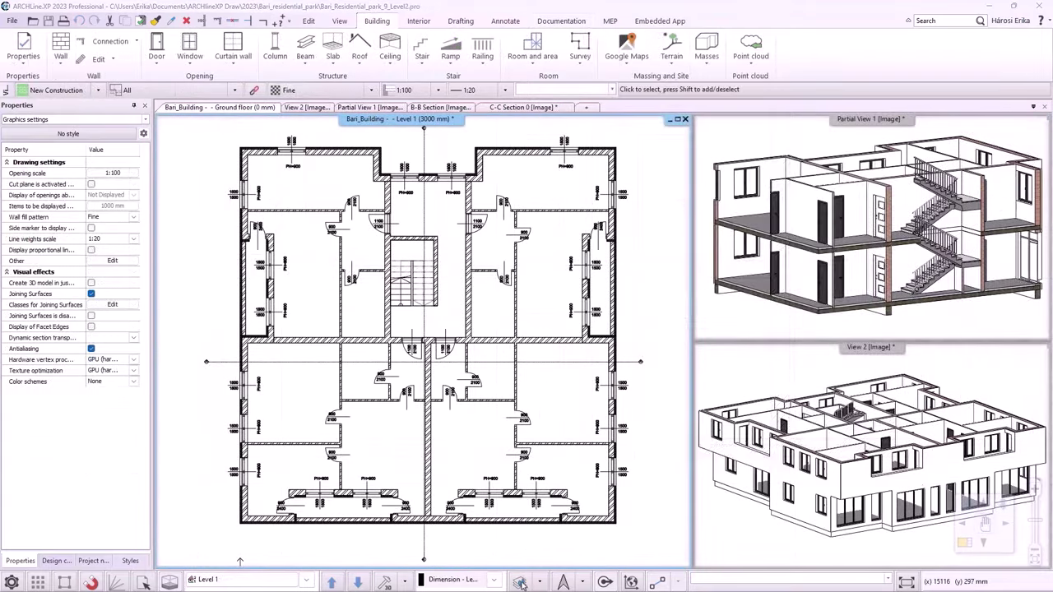
- Hide the Dimension - Length, Group, Line, Railing, Stair and Wall - Partition wall layers
left_click(520, 582)
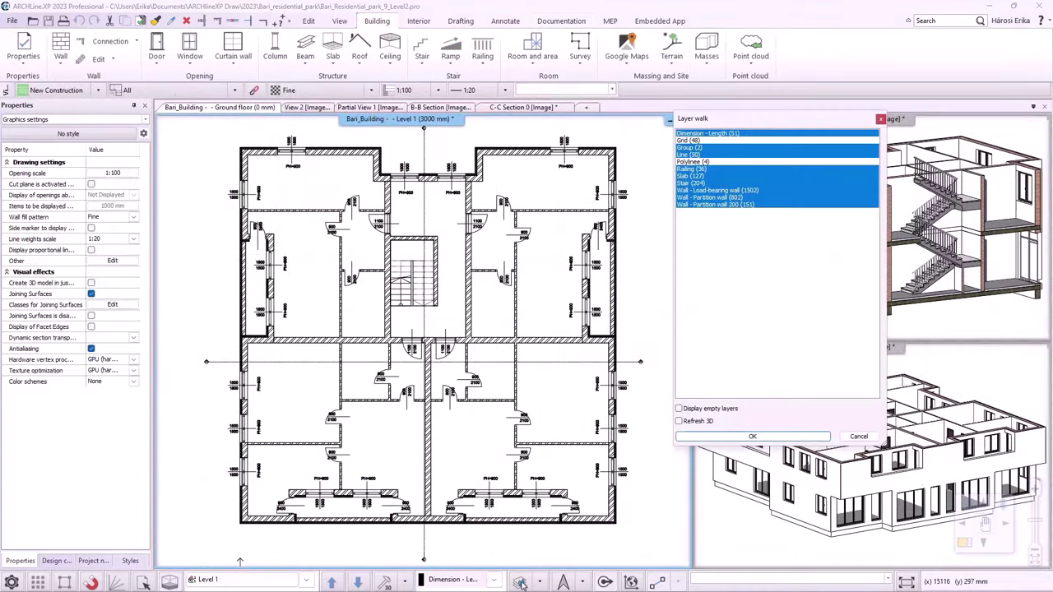
left_click(731, 135)
left_click(705, 148)
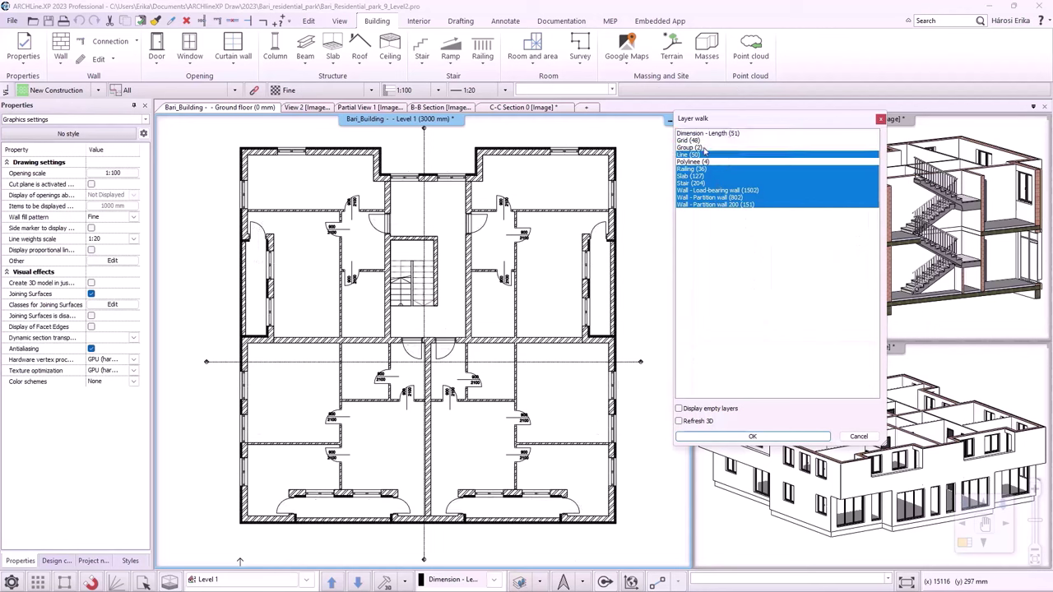
left_click(699, 156)
left_click(694, 169)
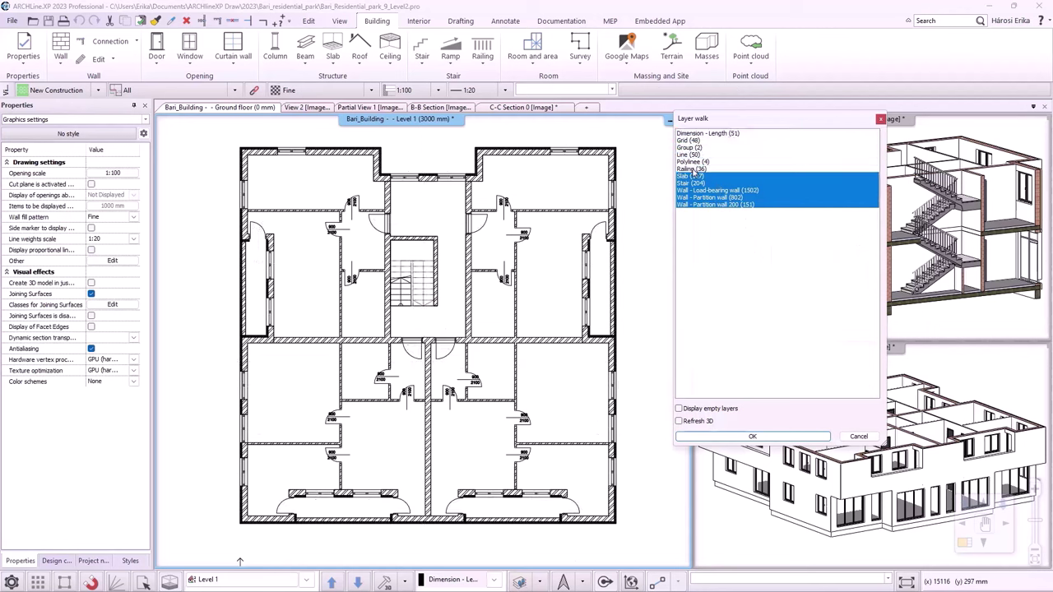
left_click(689, 184)
left_click(690, 197)
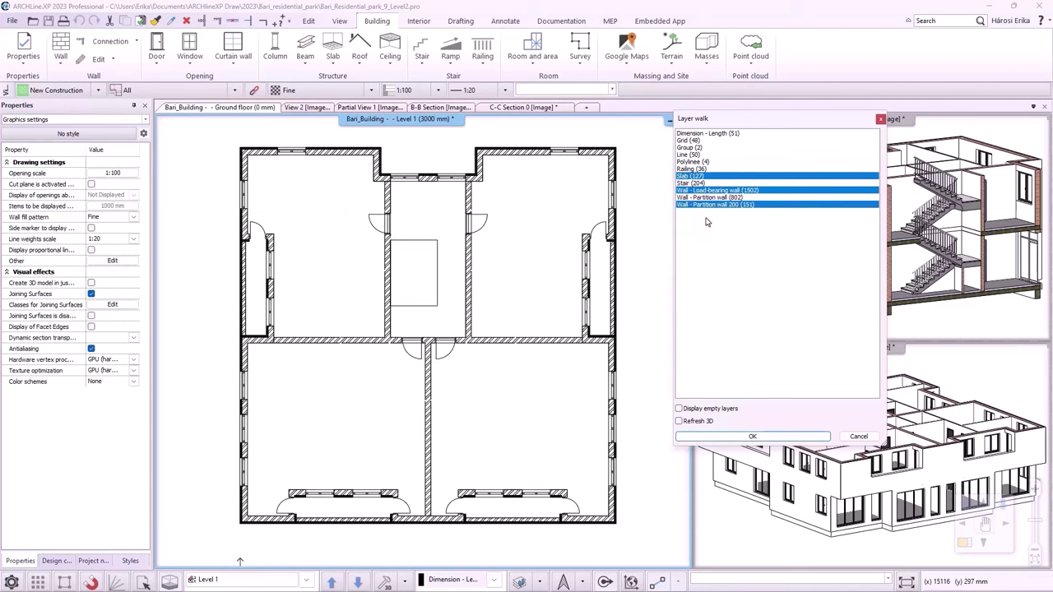
left_click(729, 436)
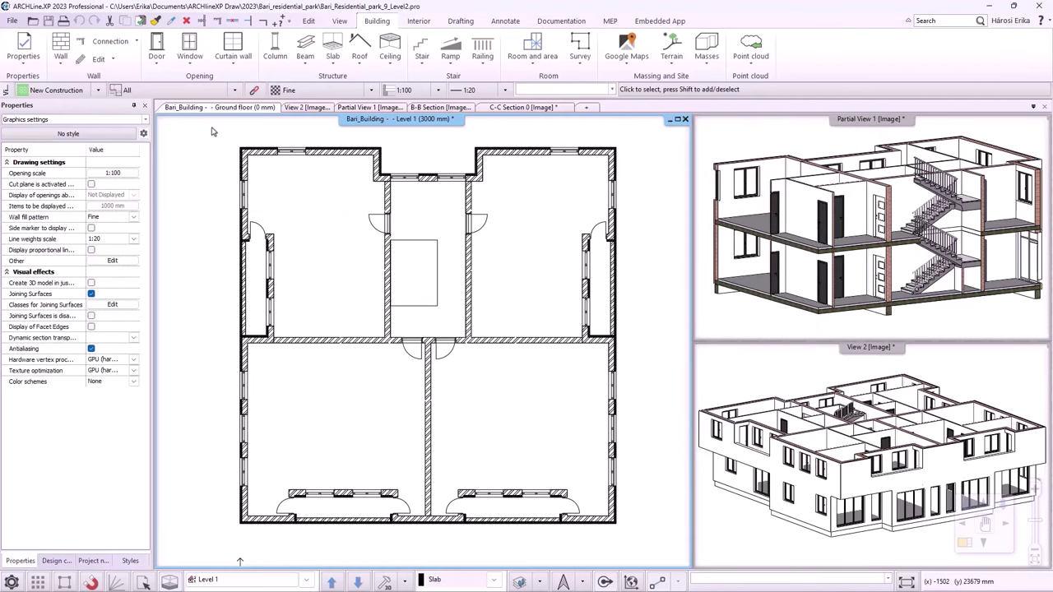
- Copy all Level 1 walls onto Level 2
left_click_drag(211, 130, 644, 543)
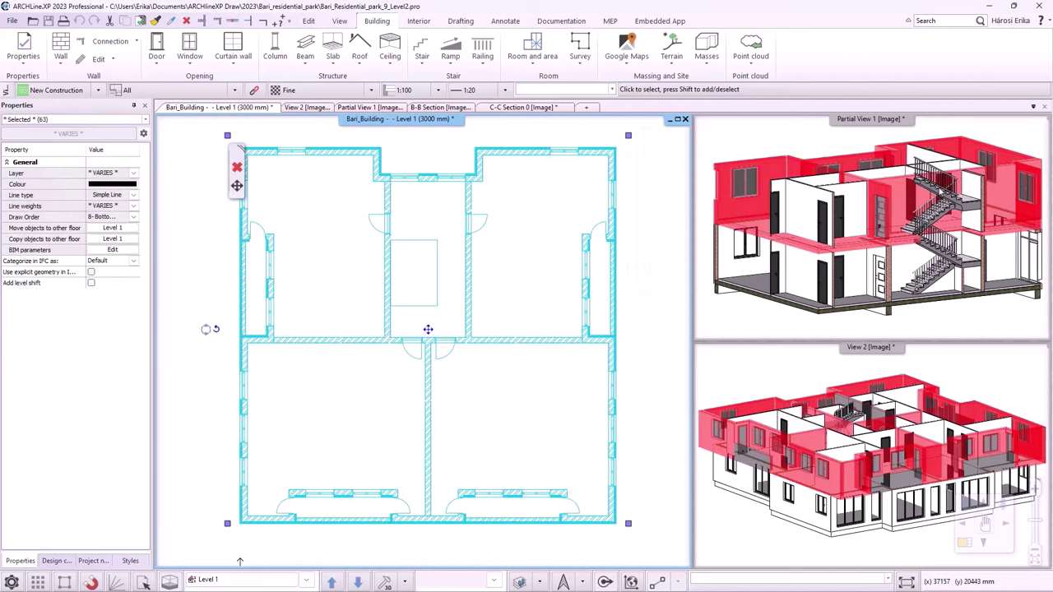
left_click(258, 585)
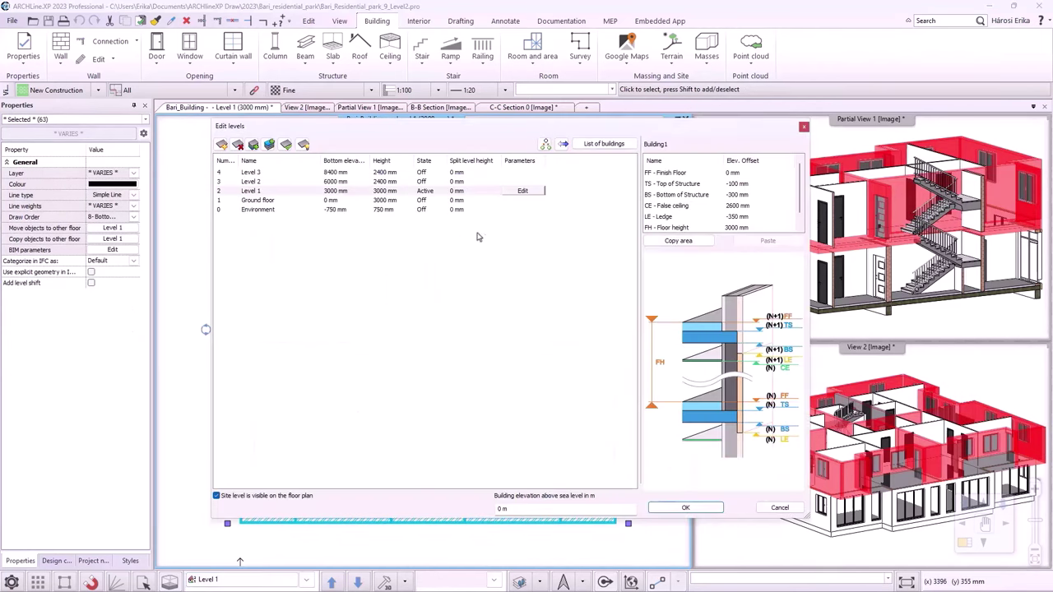
left_click(545, 144)
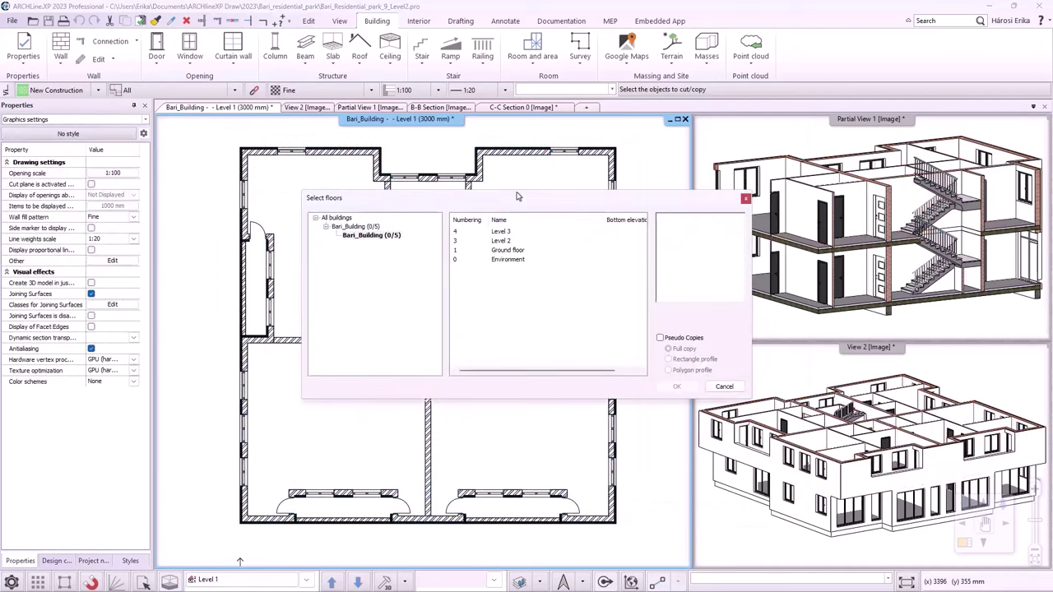
left_click(510, 249)
left_click(676, 386)
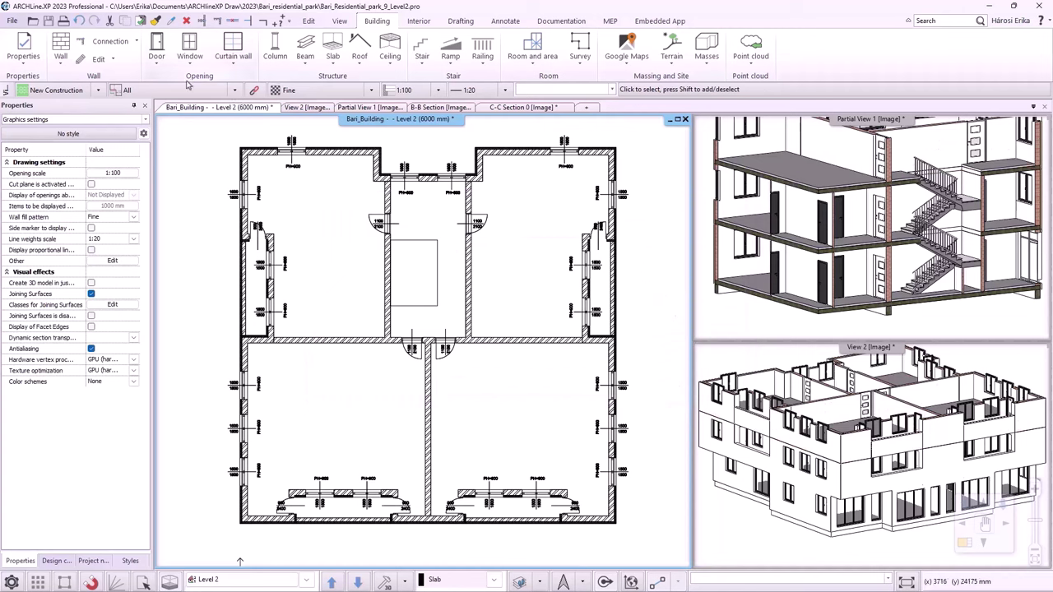
- Delete all doors and windows on Level 2, then activate 3D View 2
right_click(158, 65)
left_click(196, 95)
left_click(450, 400)
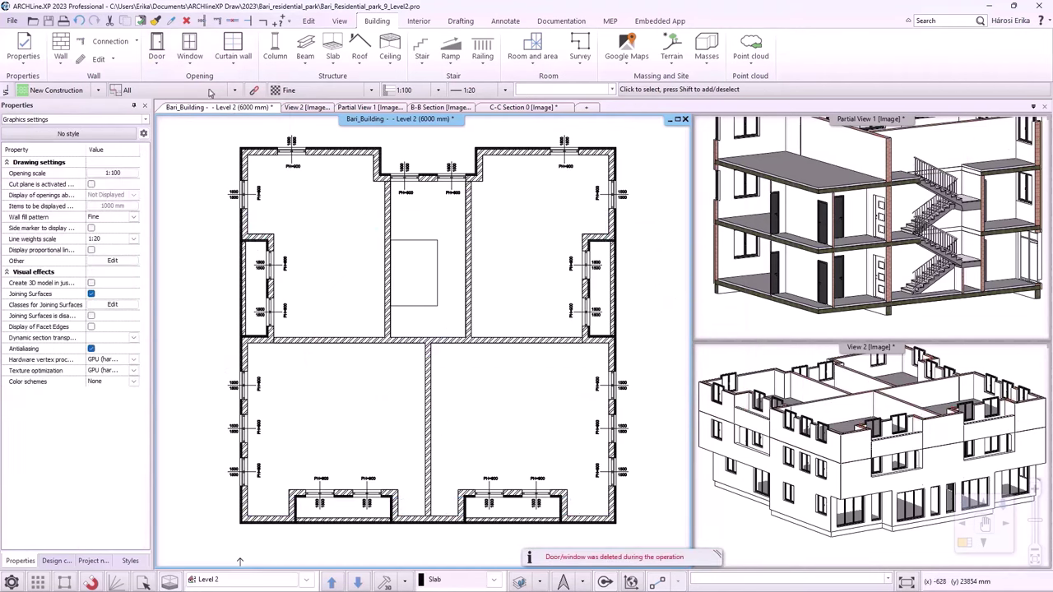
right_click(191, 63)
left_click(229, 91)
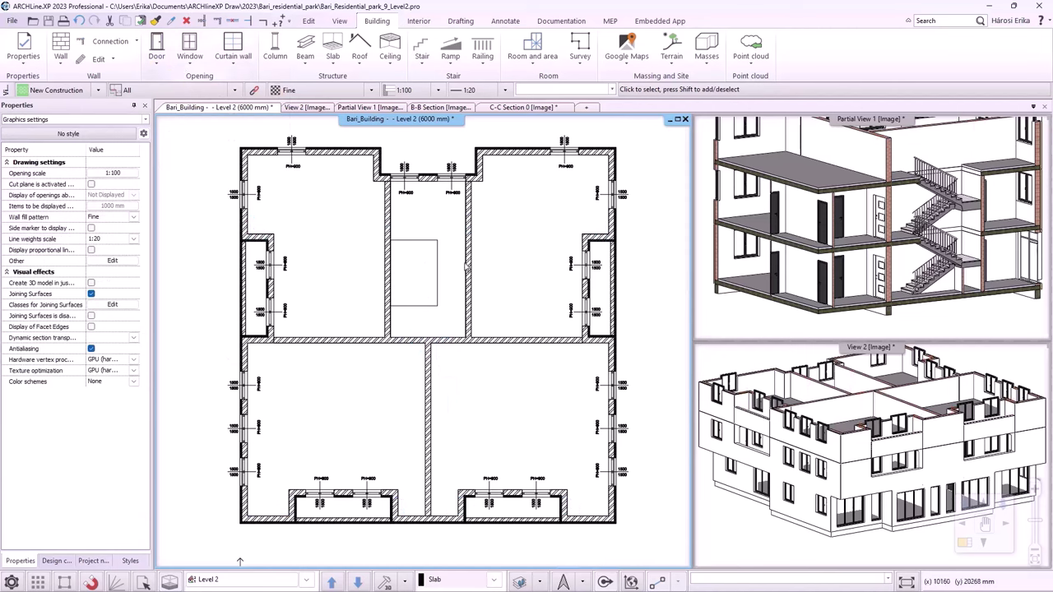
left_click(450, 357)
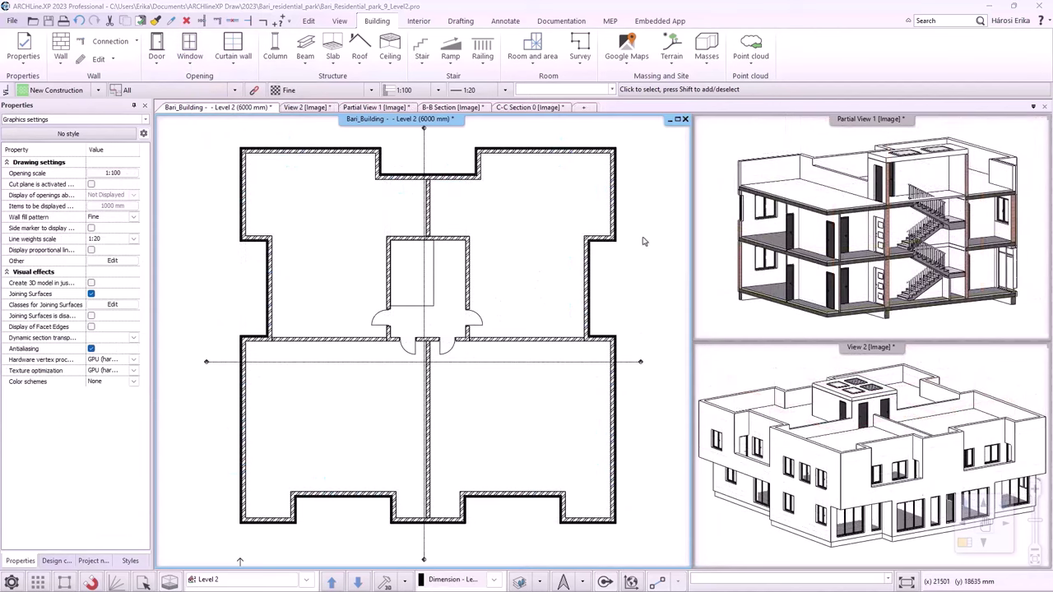
left_click(739, 368)
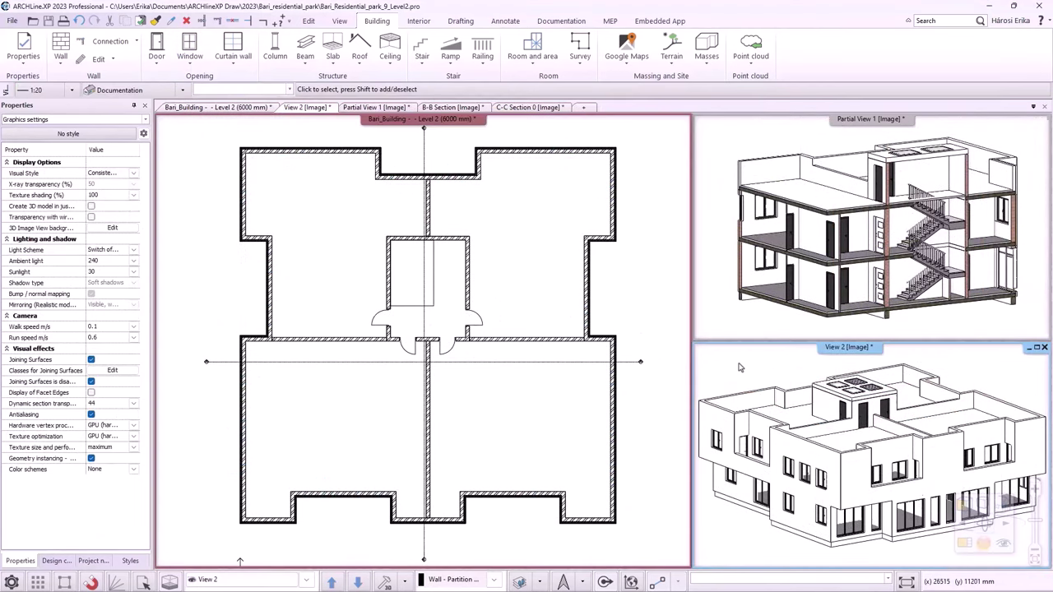
- Expand View 2 to fill the drawing area, fit the model and set an axonometric view
left_click(966, 547)
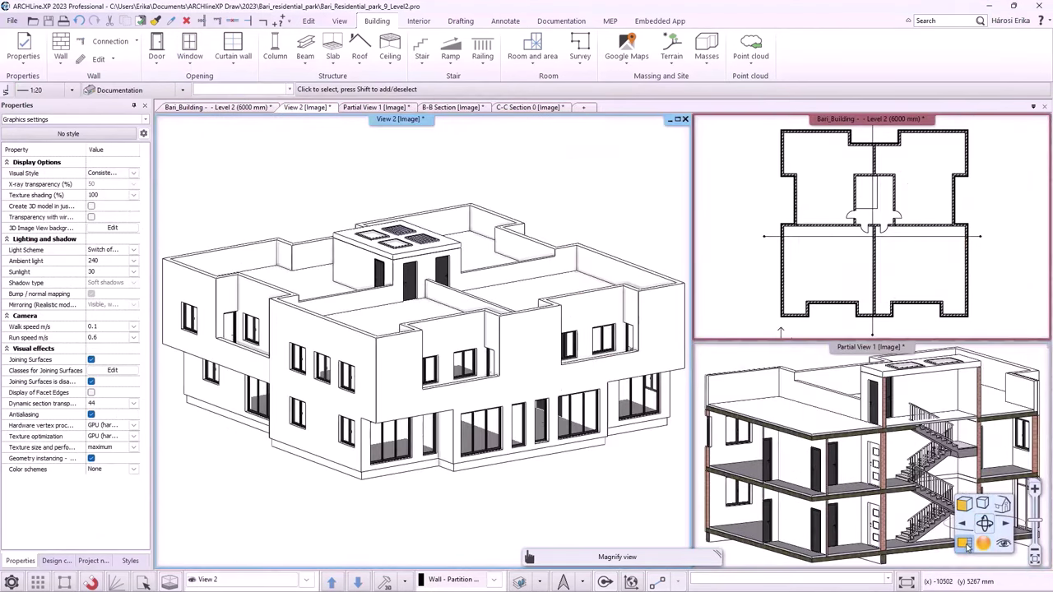
left_click(967, 547)
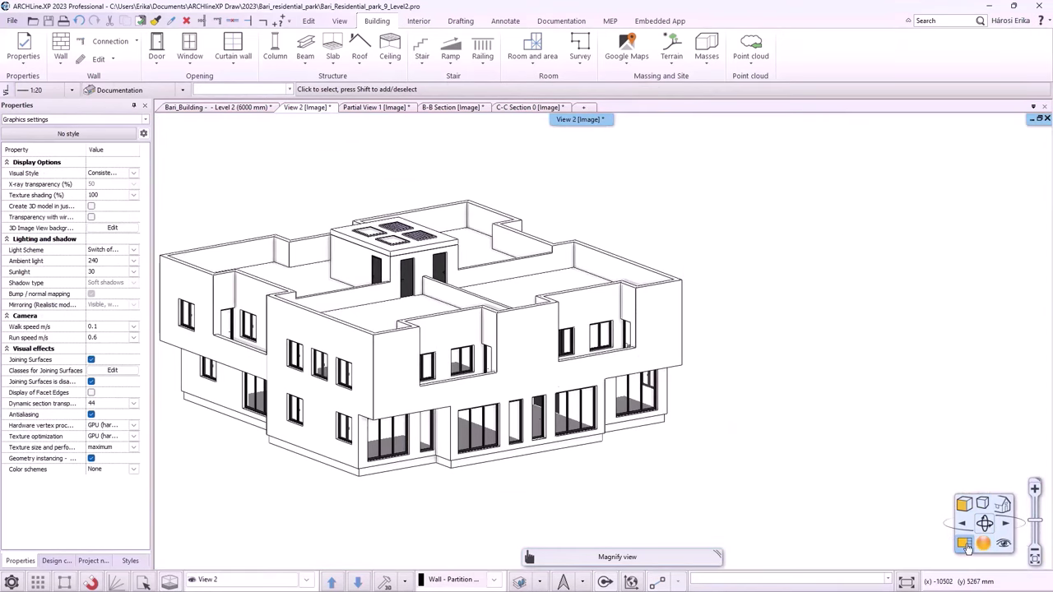
left_click(1035, 561)
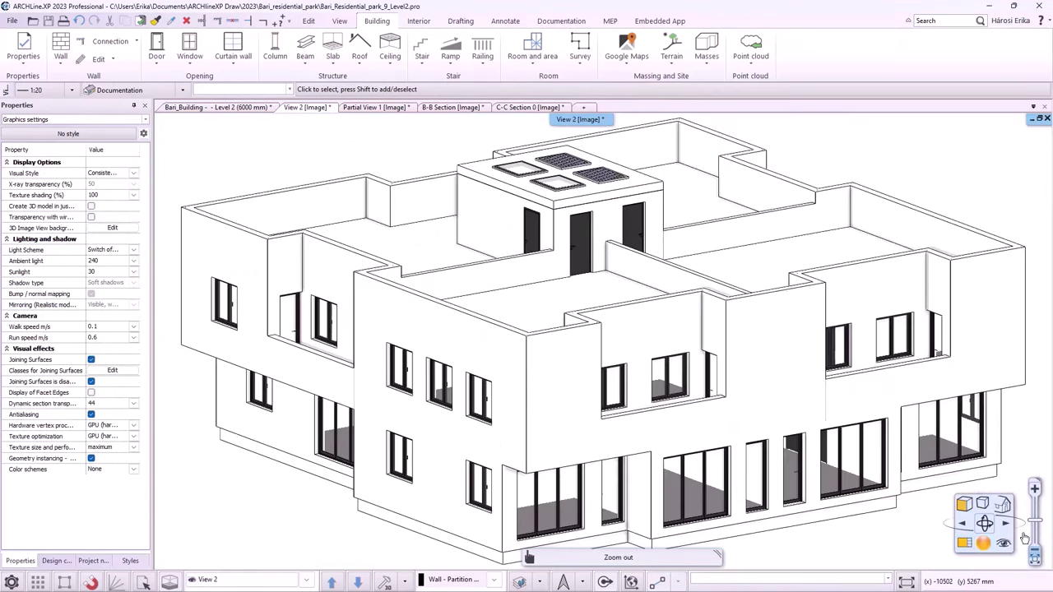
left_click(1002, 503)
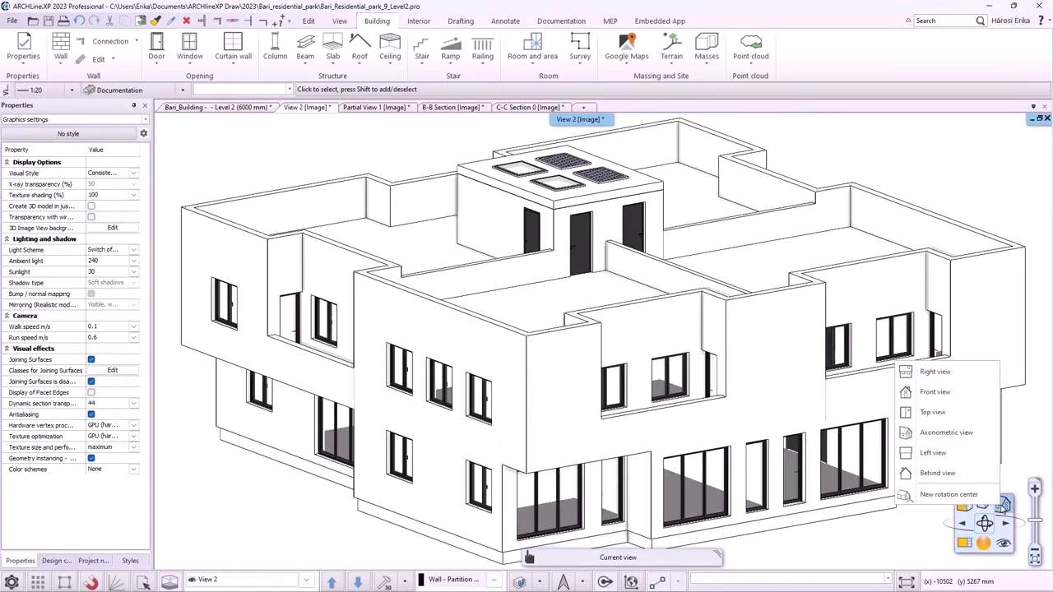
left_click(946, 433)
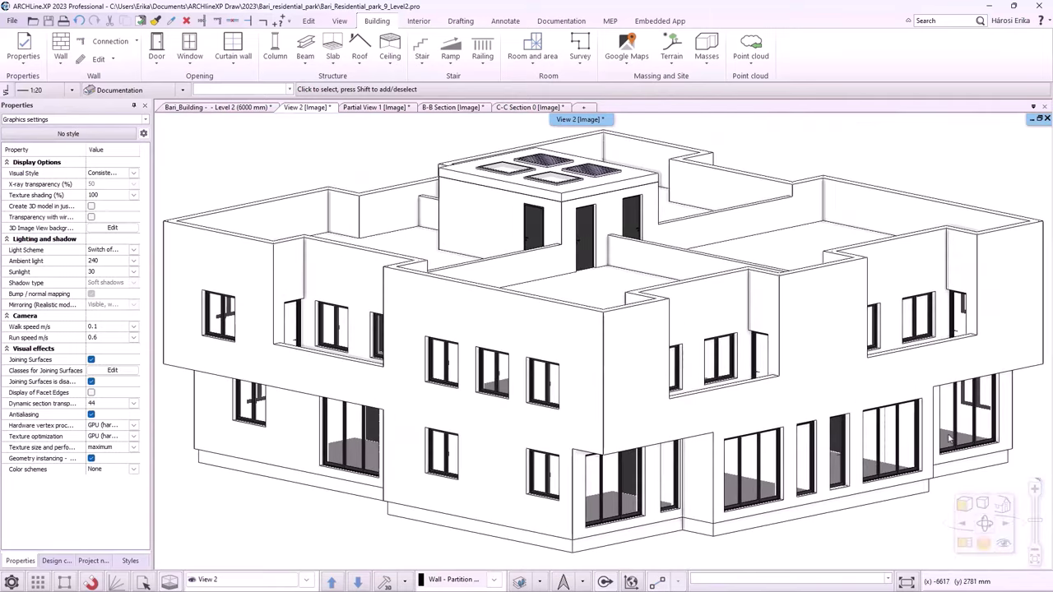
- Rotate around the model using View > Animation > Walk and fly > Rotate around
left_click(339, 21)
left_click(625, 64)
mouse_move(637, 81)
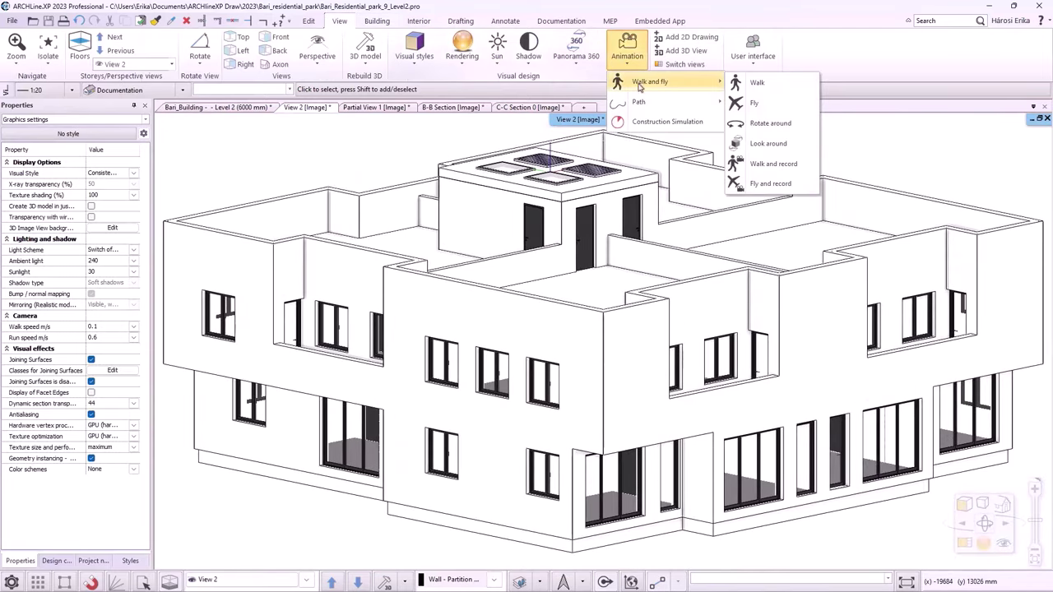
middle_click_drag(780, 130, 773, 231)
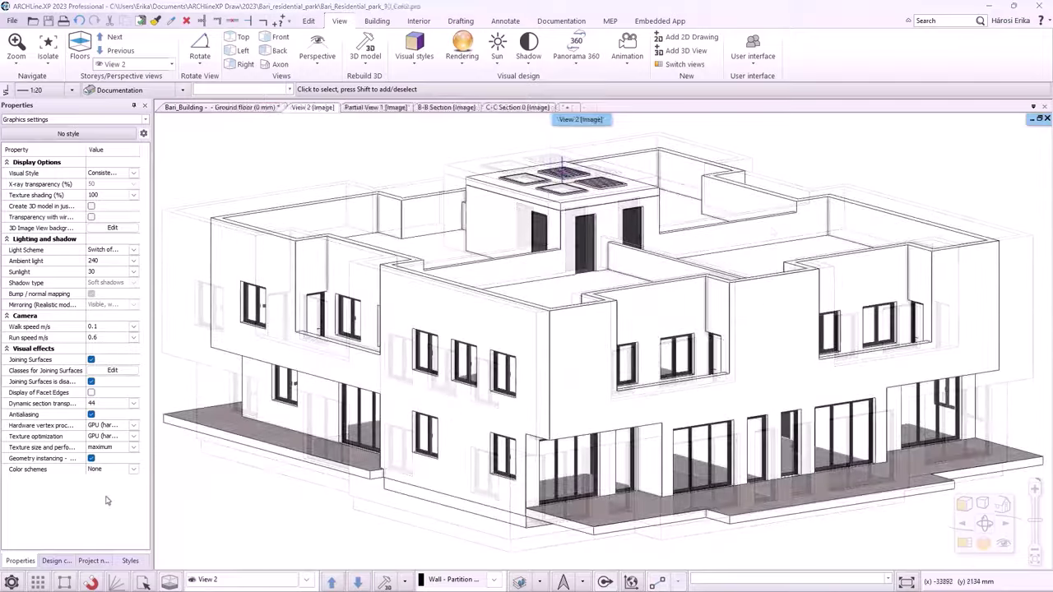
- Drag the Deep_orange material from Design center's used materials onto a wall as painting
left_click(56, 561)
left_click(34, 230)
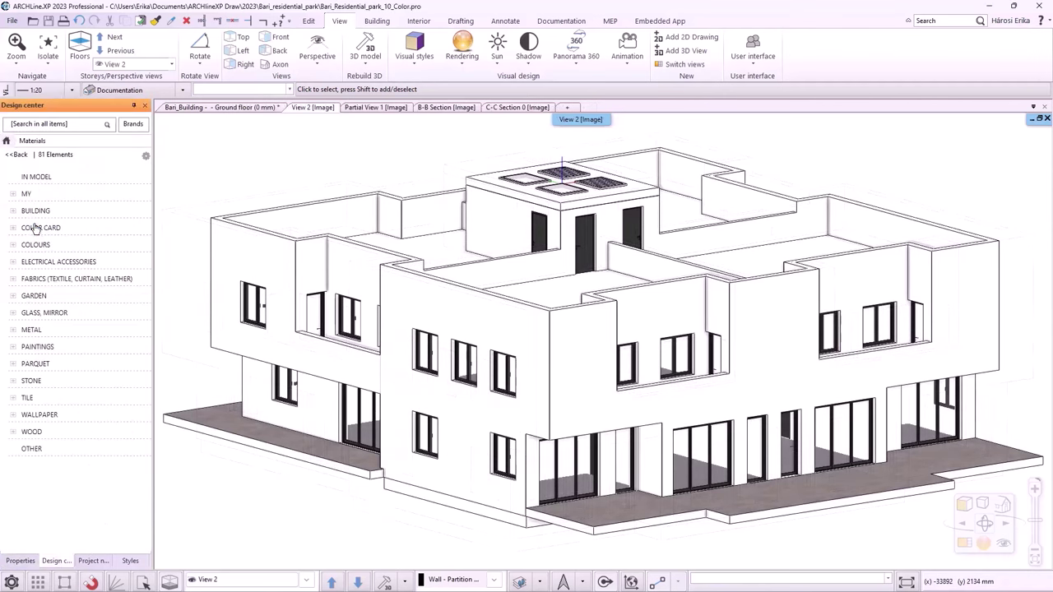
left_click(47, 183)
scroll(109, 395, "down", 5)
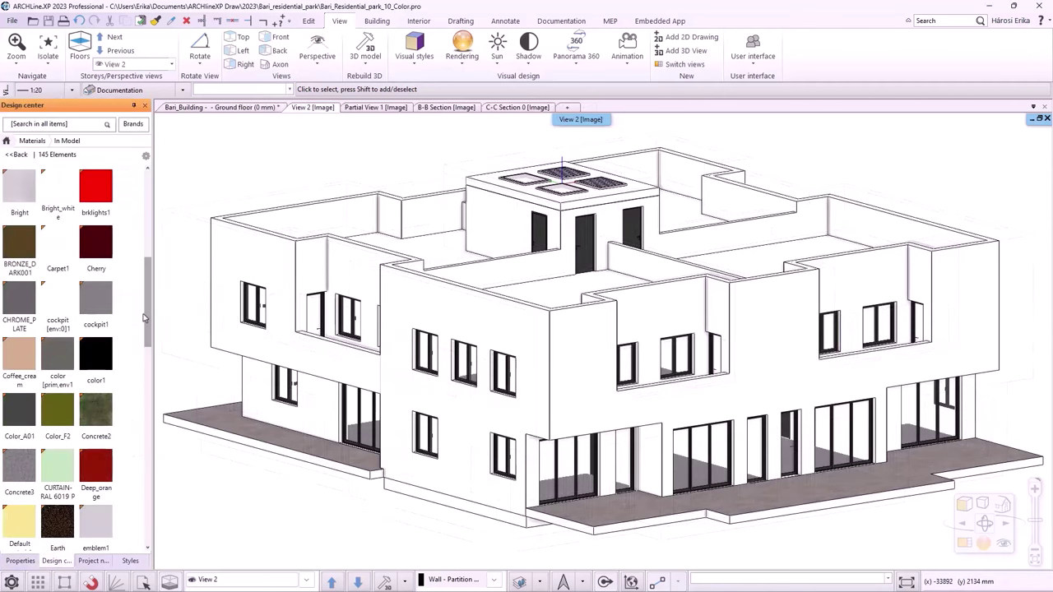
mouse_move(95, 474)
left_mouse_down()
mouse_move(410, 470)
mouse_move(694, 315)
mouse_move(675, 302)
left_mouse_up()
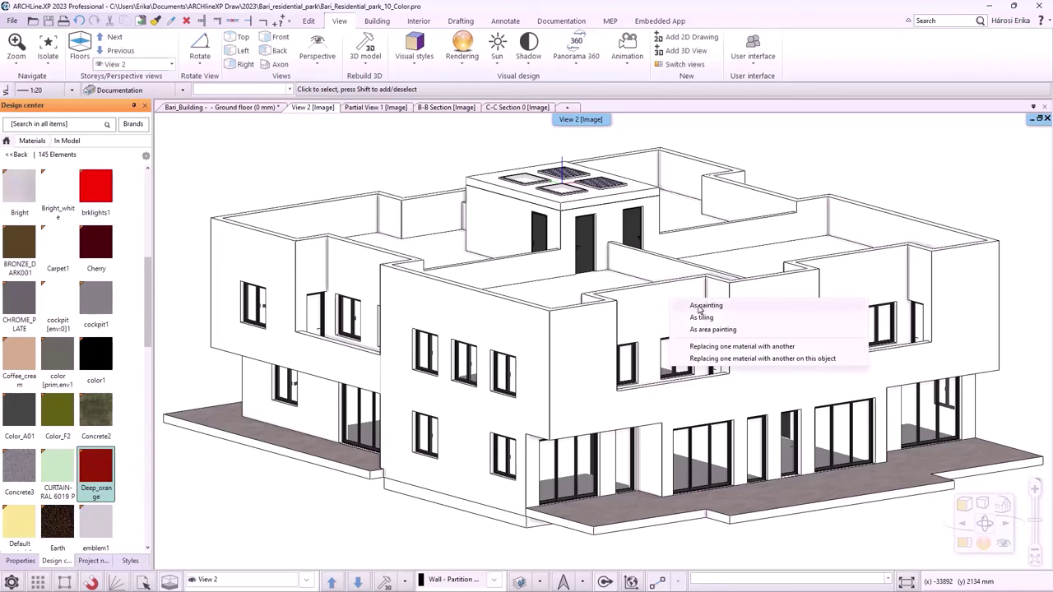
left_click(698, 305)
- Paint the balcony wall face, its side return and several recessed facade surfaces Deep_orange
left_click(650, 338)
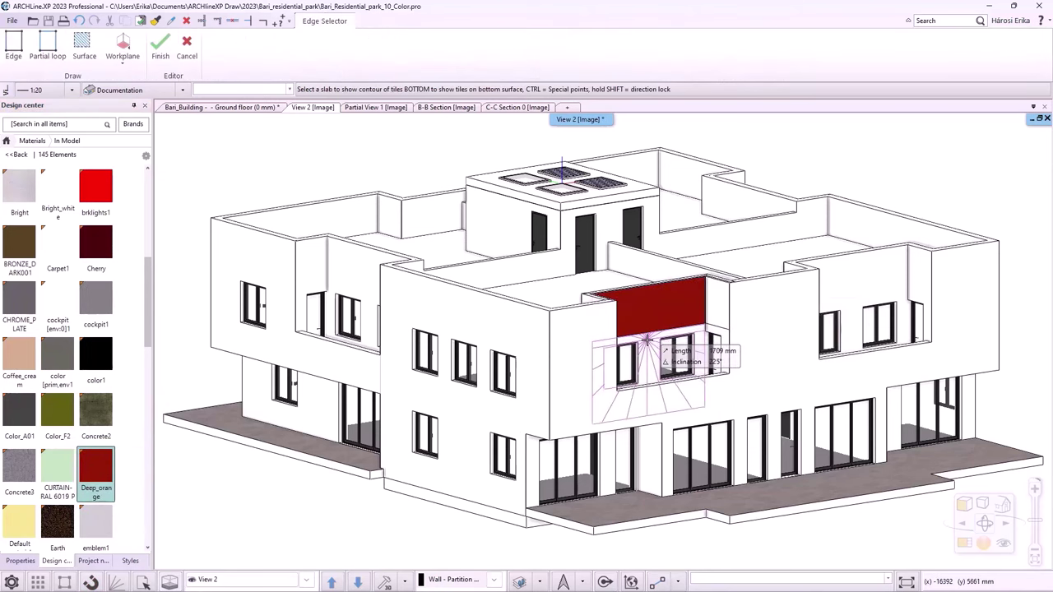
left_click(716, 337)
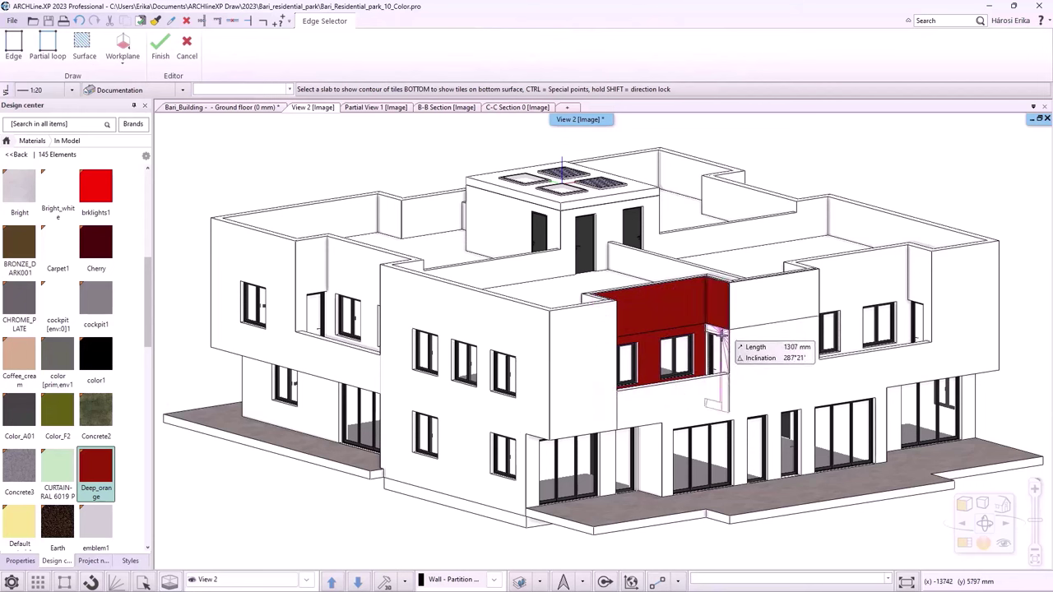
left_click(650, 461)
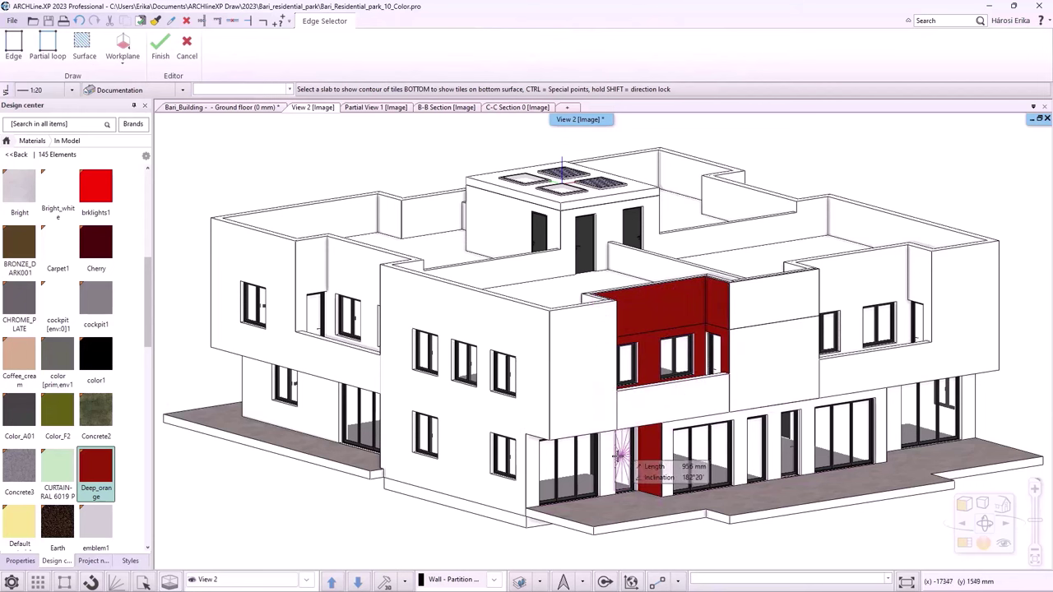
left_click(606, 459)
left_click(827, 286)
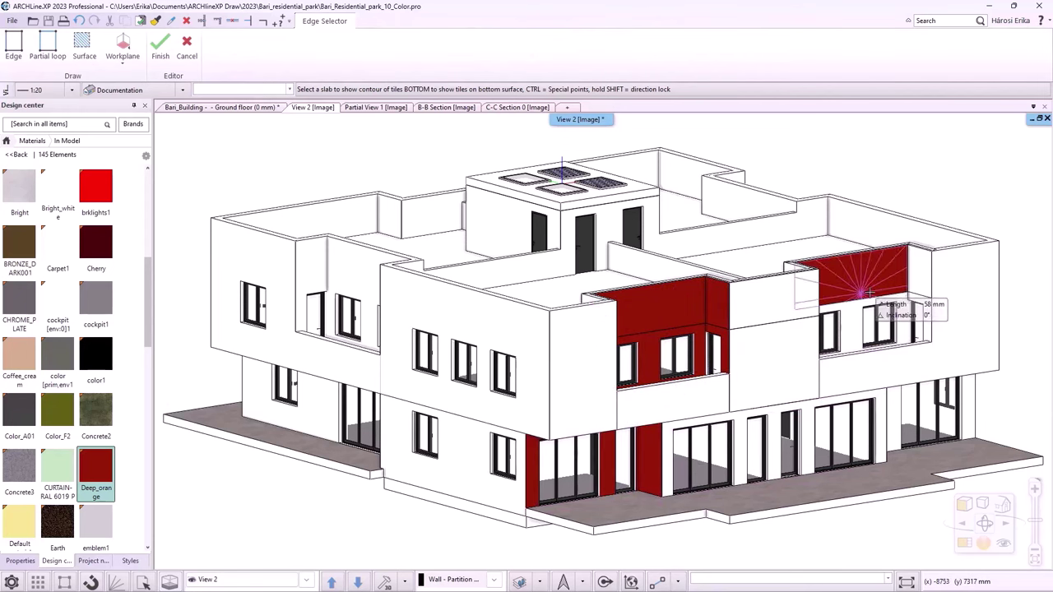
left_click(916, 296)
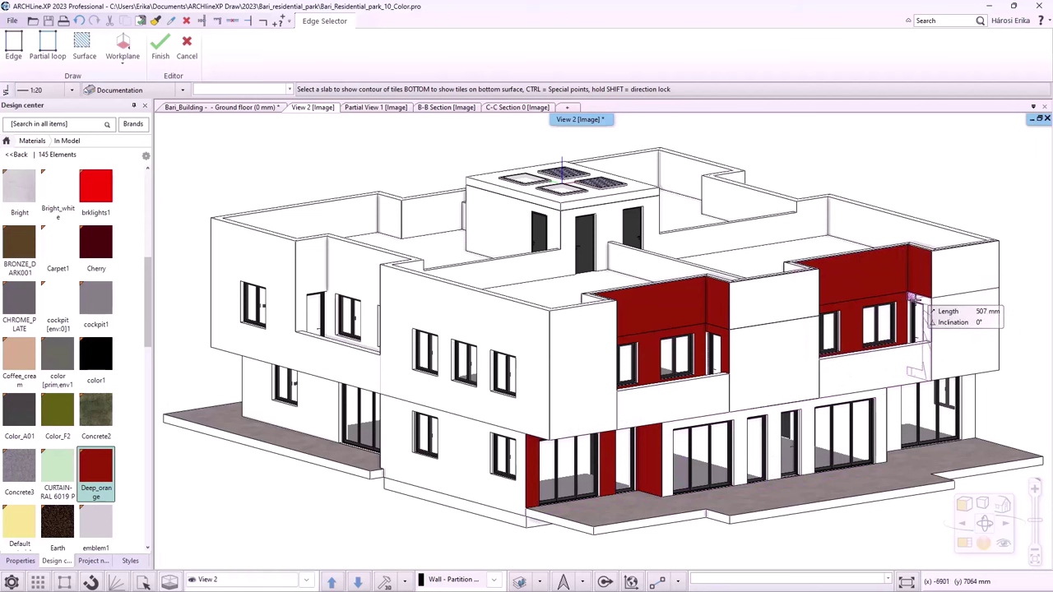
left_click(895, 437)
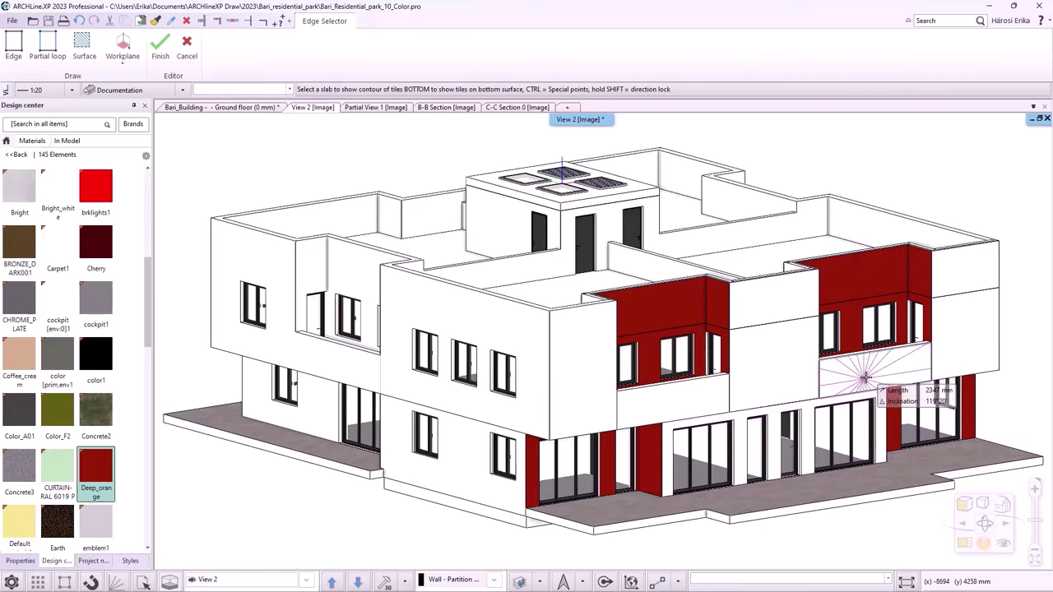
- Orbit to the whole building and paint both balconies' side walls Deep_orange
mouse_move(902, 373)
middle_mouse_down()
mouse_move(806, 382)
mouse_move(831, 346)
mouse_move(905, 293)
middle_mouse_up()
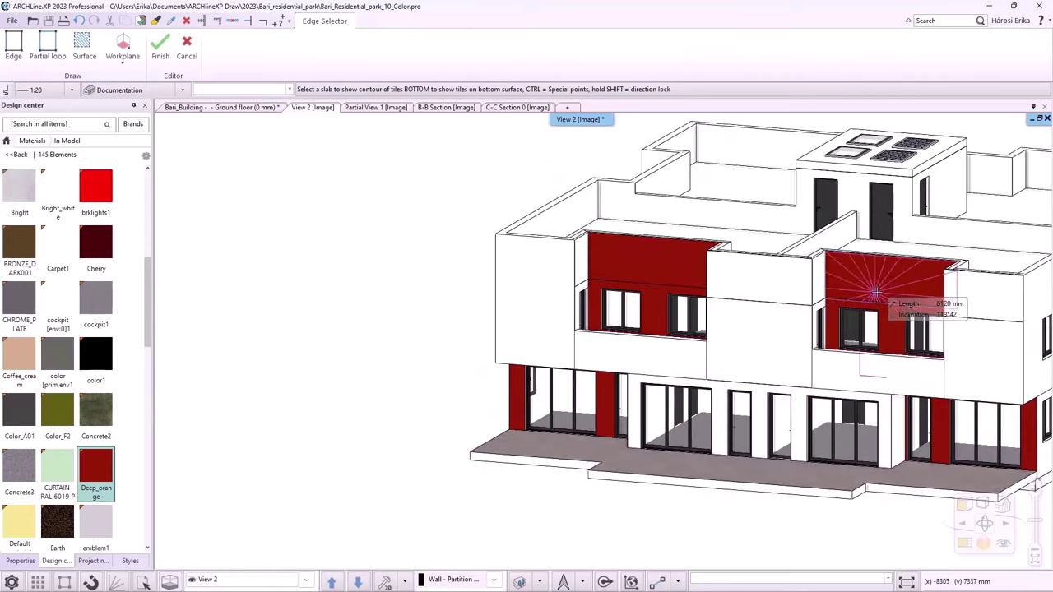
scroll(880, 235, "down", 3)
middle_click_drag(880, 235, 625, 271)
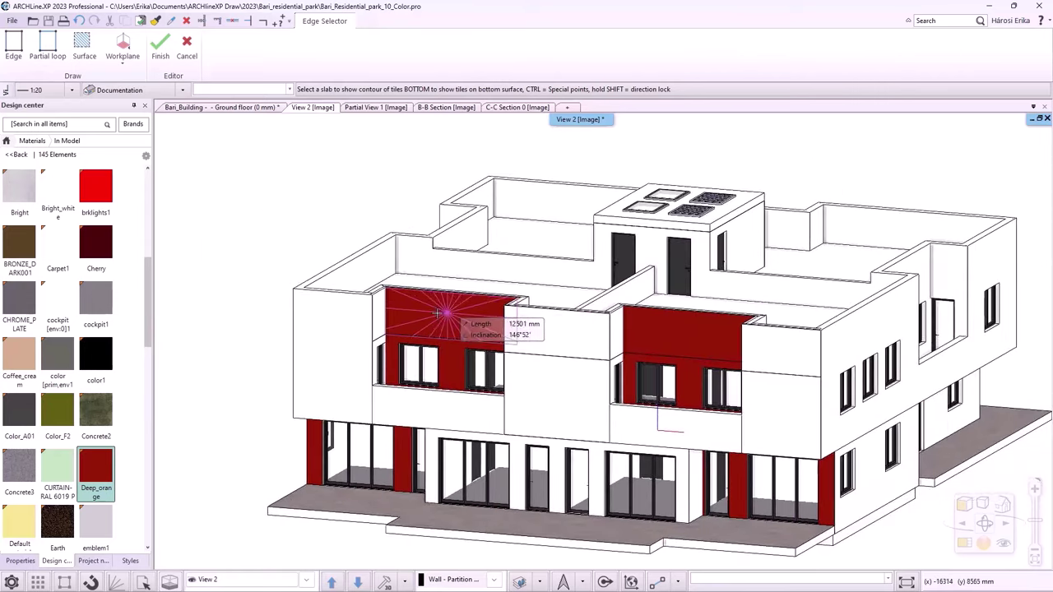
left_click(379, 344)
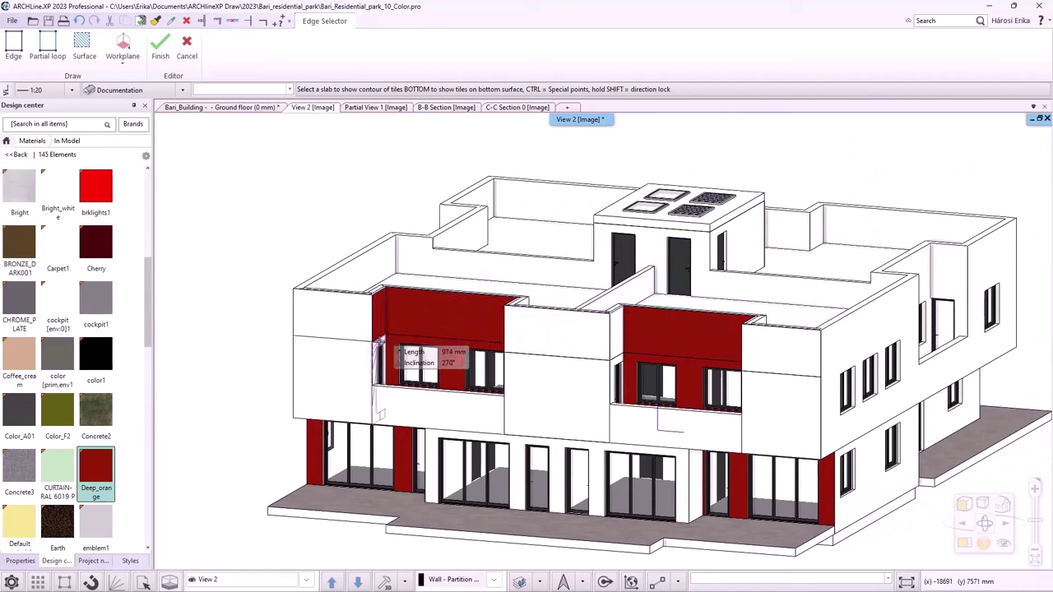
left_click(615, 337)
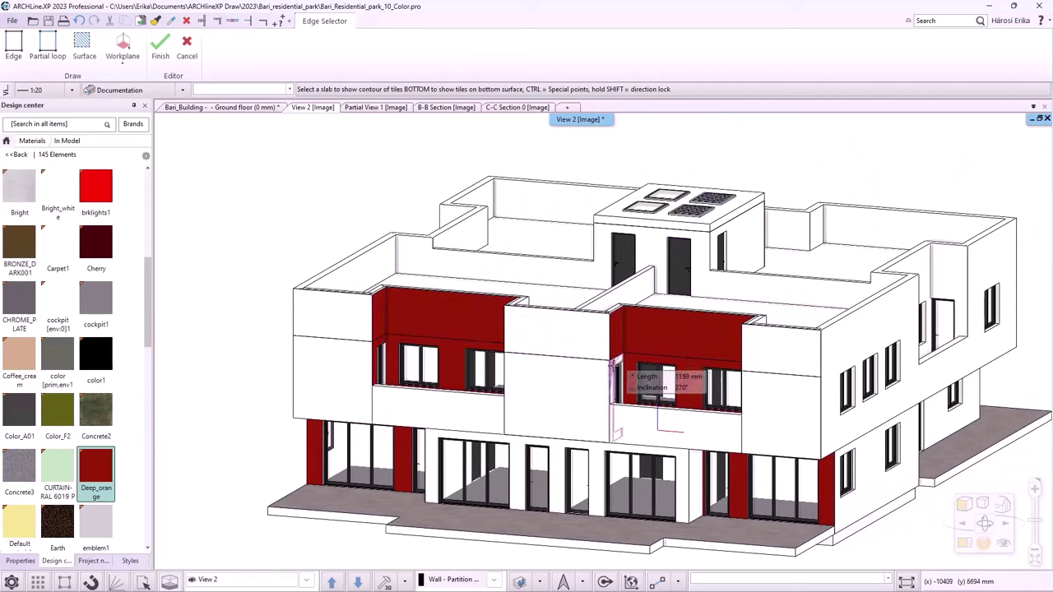
- Finish the wall material, orbit the building, and start the Rotate around walk-and-fly animation
key("Escape")
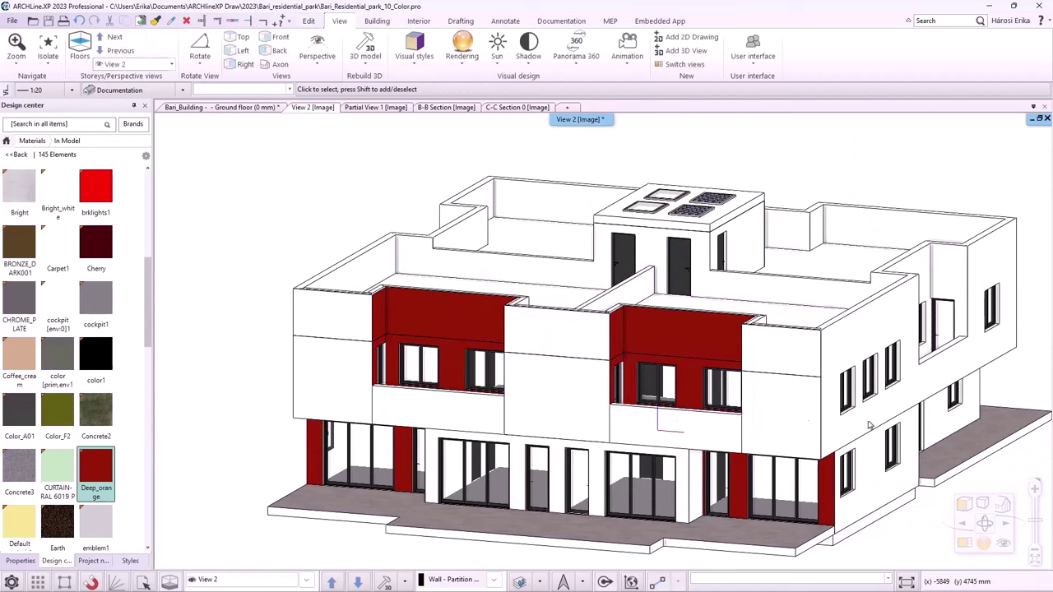
middle_click_drag(658, 430, 552, 164)
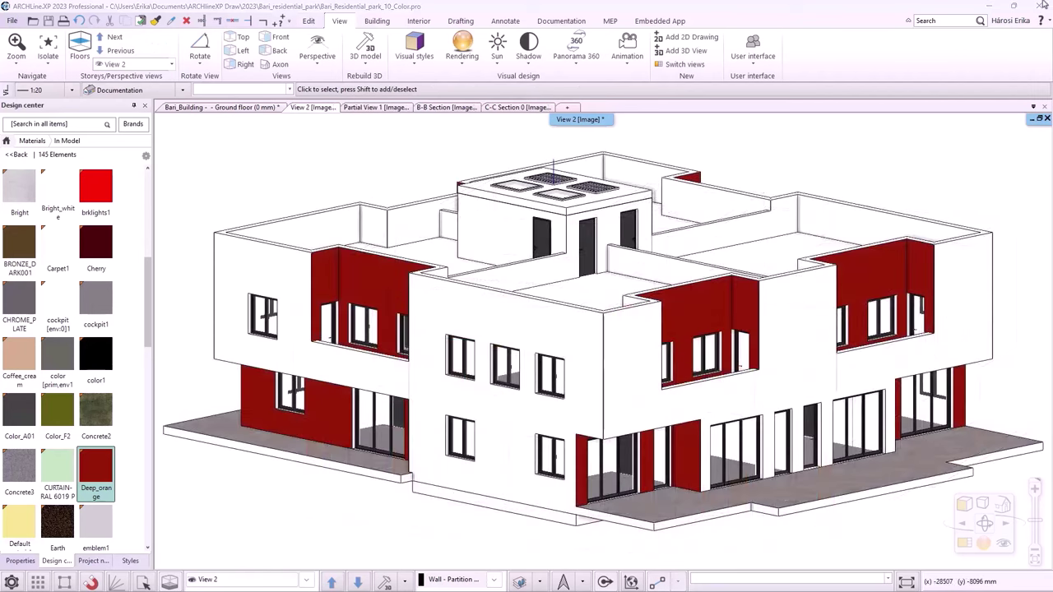
left_click(631, 65)
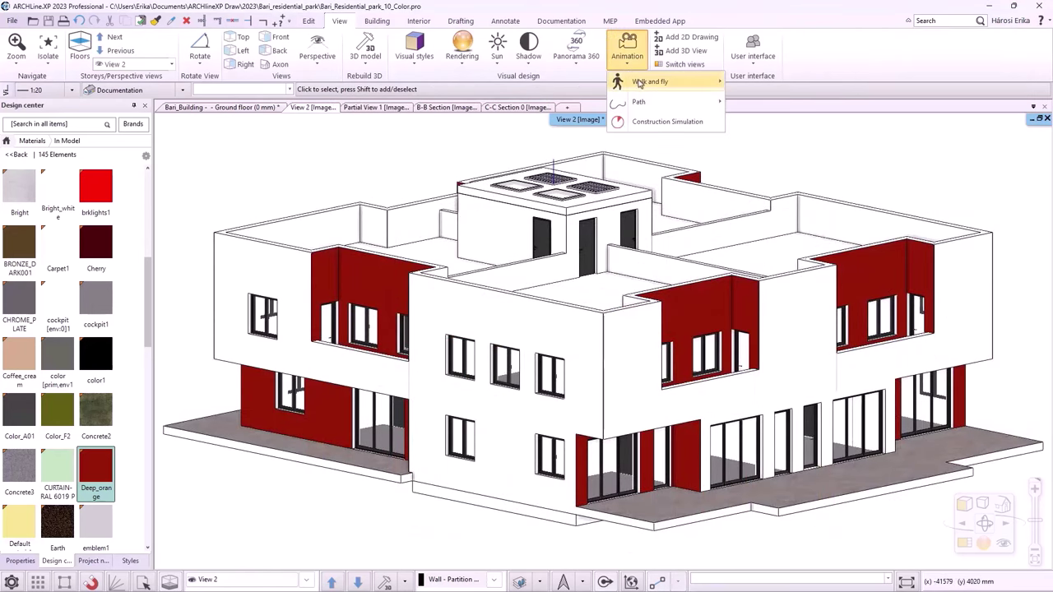
mouse_move(650, 82)
left_click(771, 123)
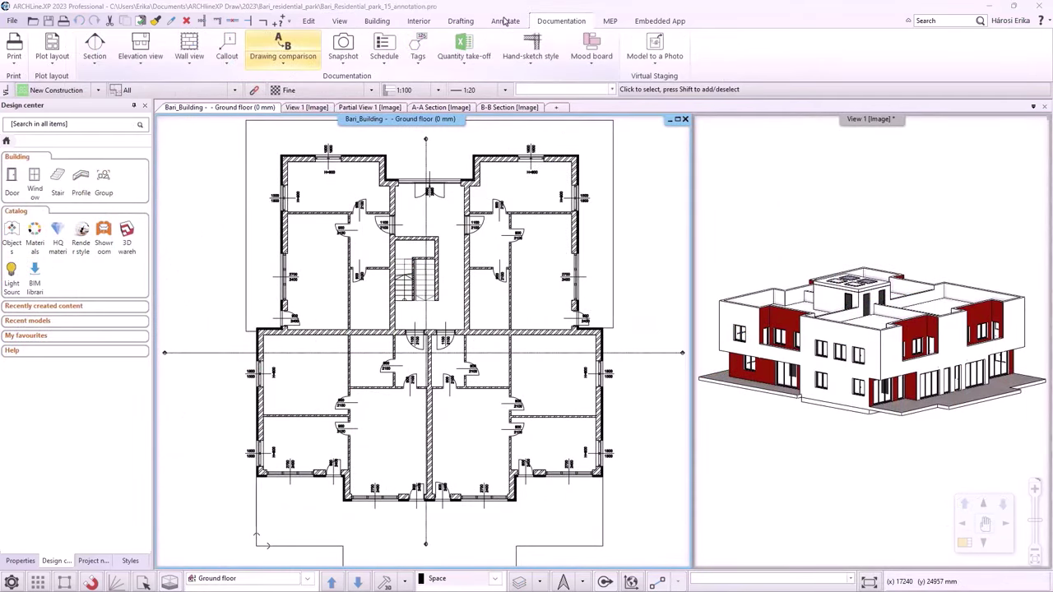
- Review and accept the Length dimension properties on the Annotate tab
left_click(504, 20)
left_click(21, 65)
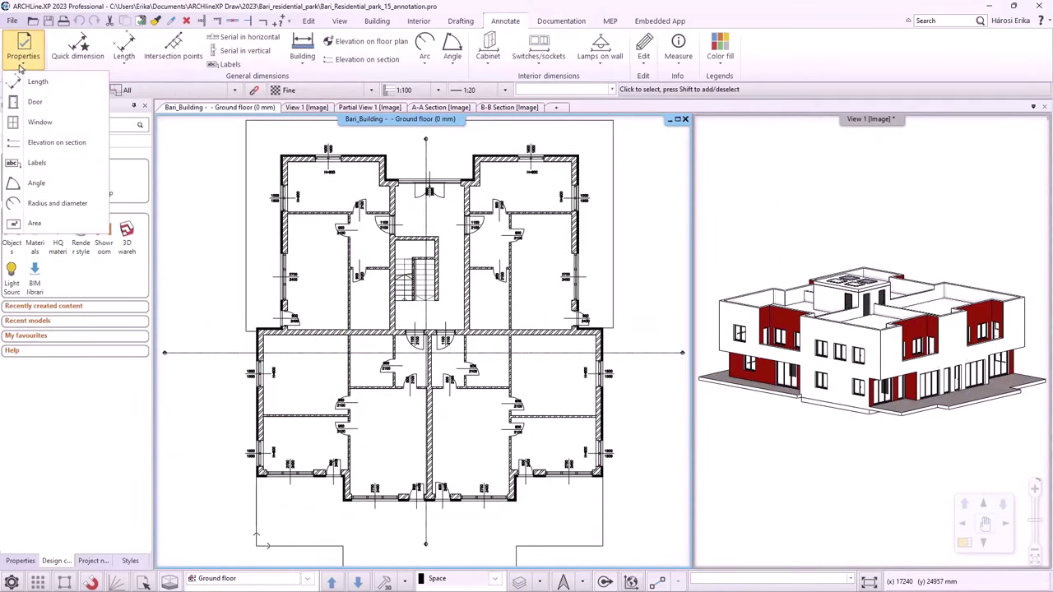
left_click(37, 81)
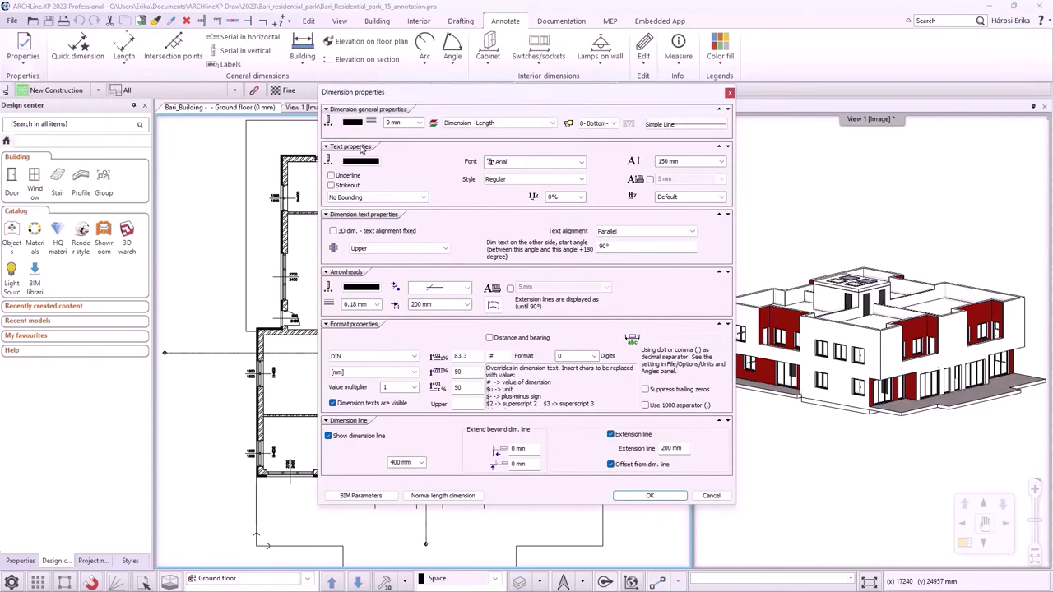
left_click(651, 496)
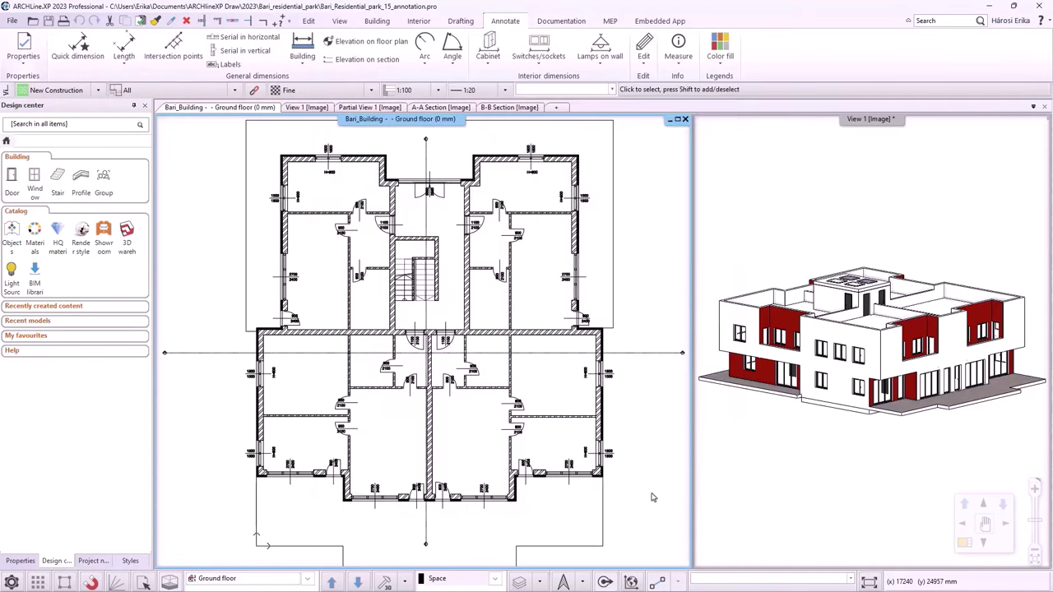
- Edit the Exterior walls 3 wall dimensioning style, review its commands, and keep it current
left_click(304, 66)
left_click(329, 82)
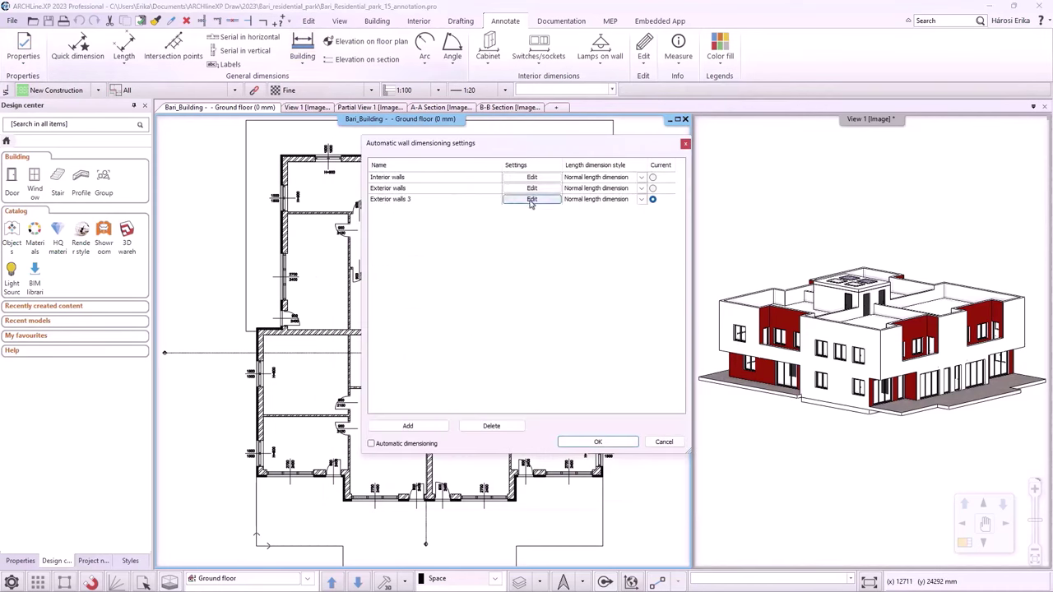
left_click(531, 199)
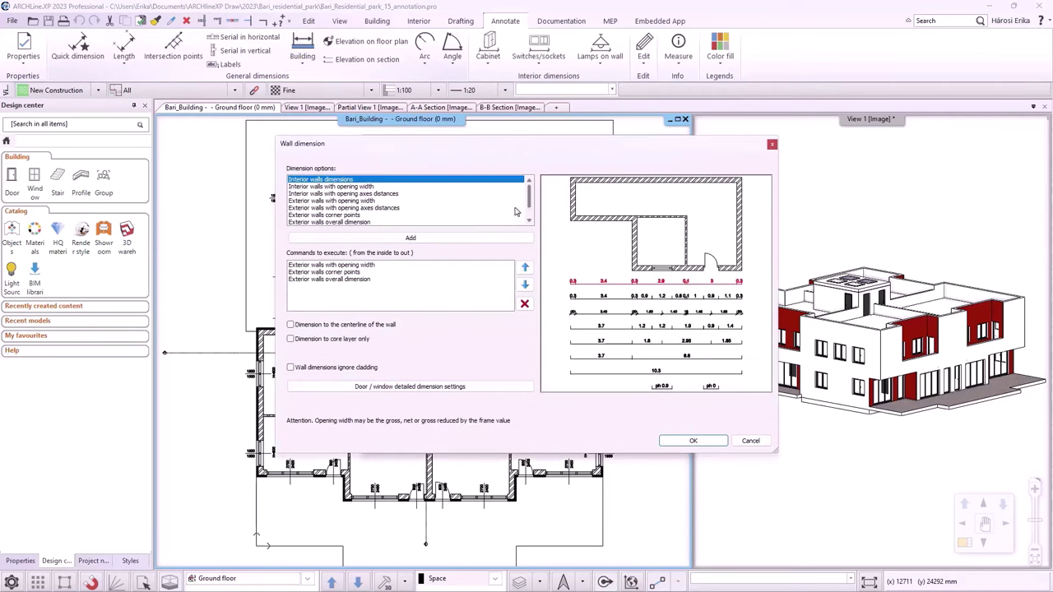
left_click(364, 266)
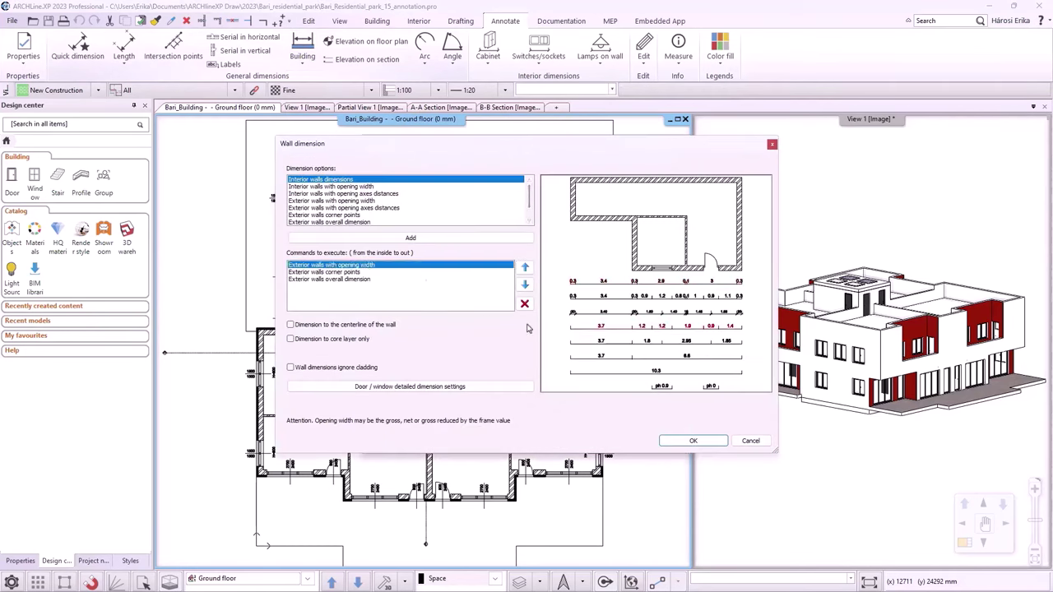
left_click(342, 272)
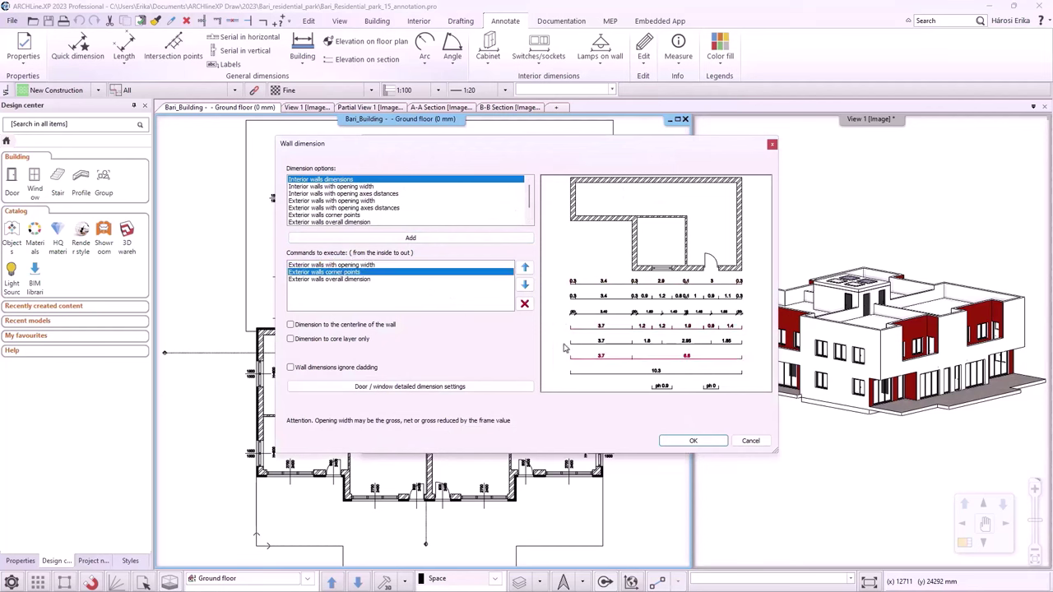
left_click(369, 281)
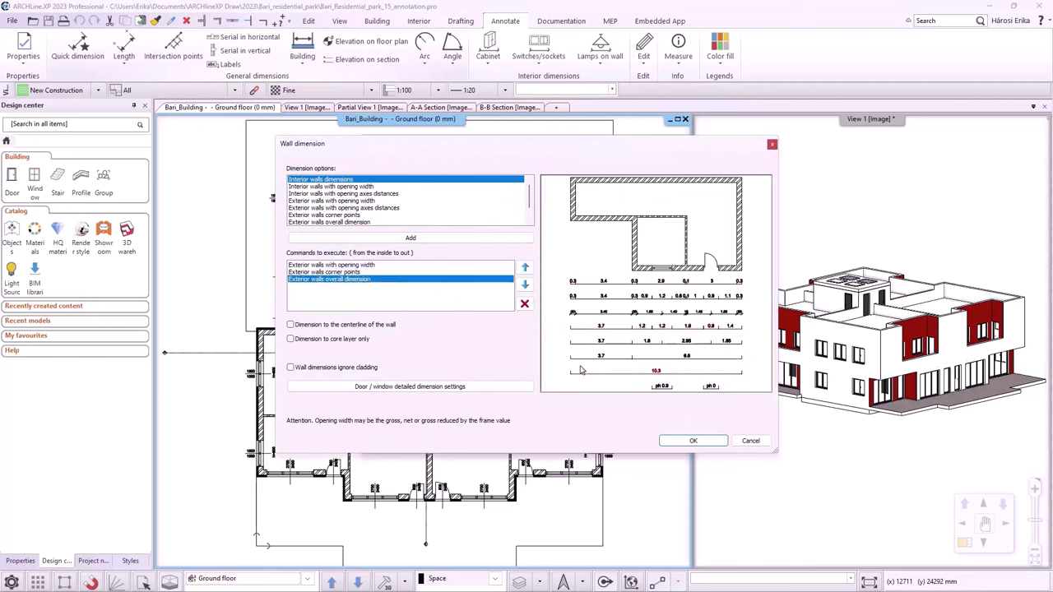
left_click(431, 388)
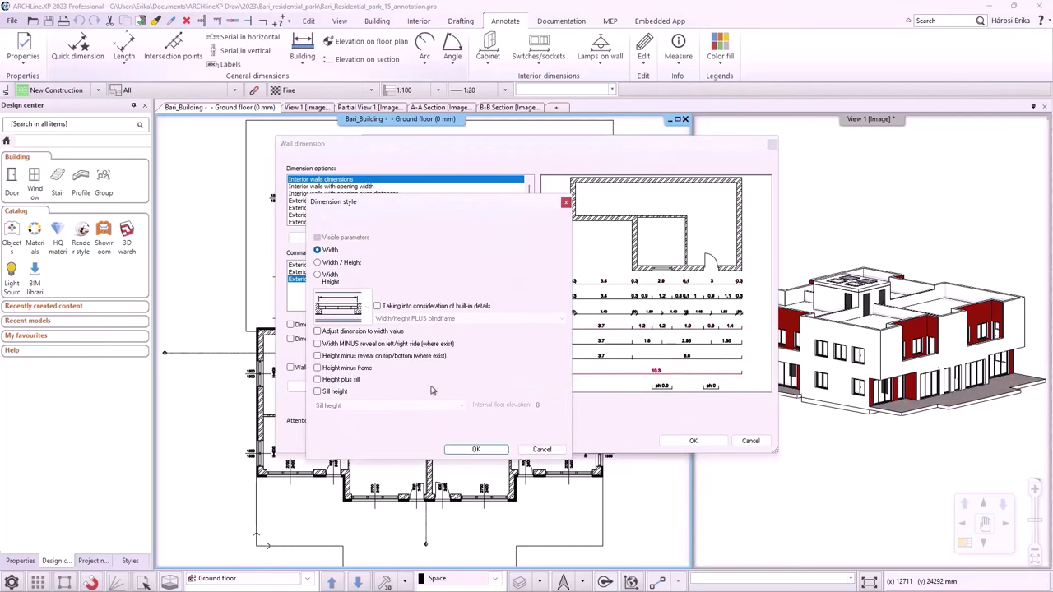
left_click(475, 450)
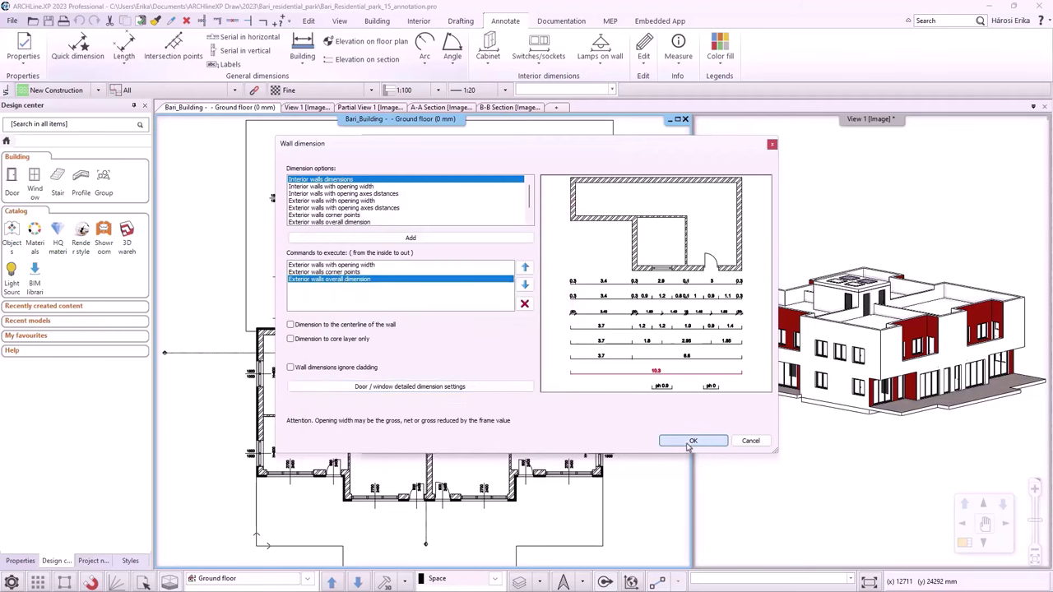
left_click(689, 442)
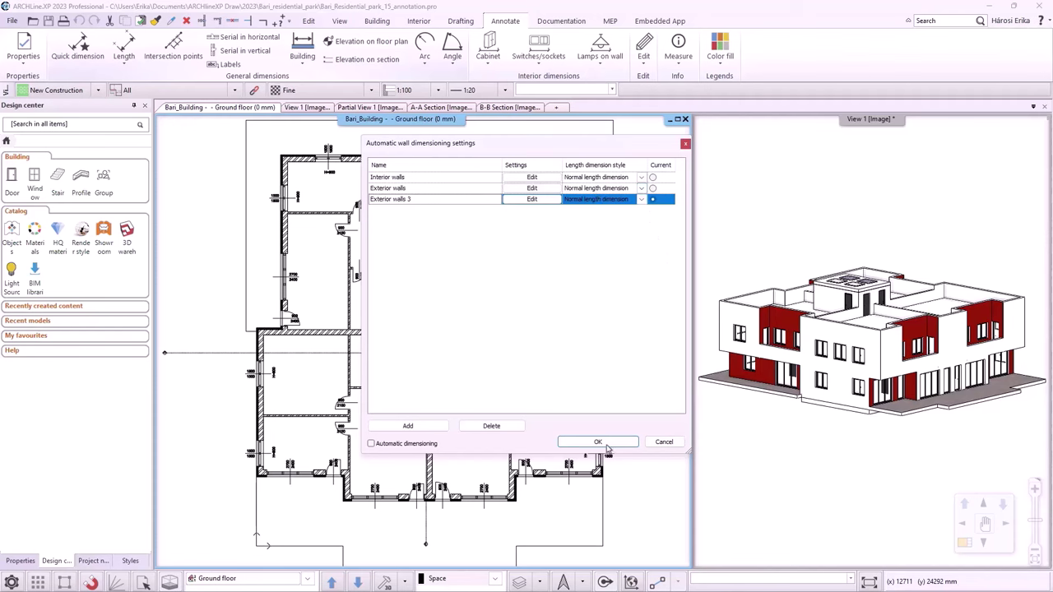
left_click(599, 443)
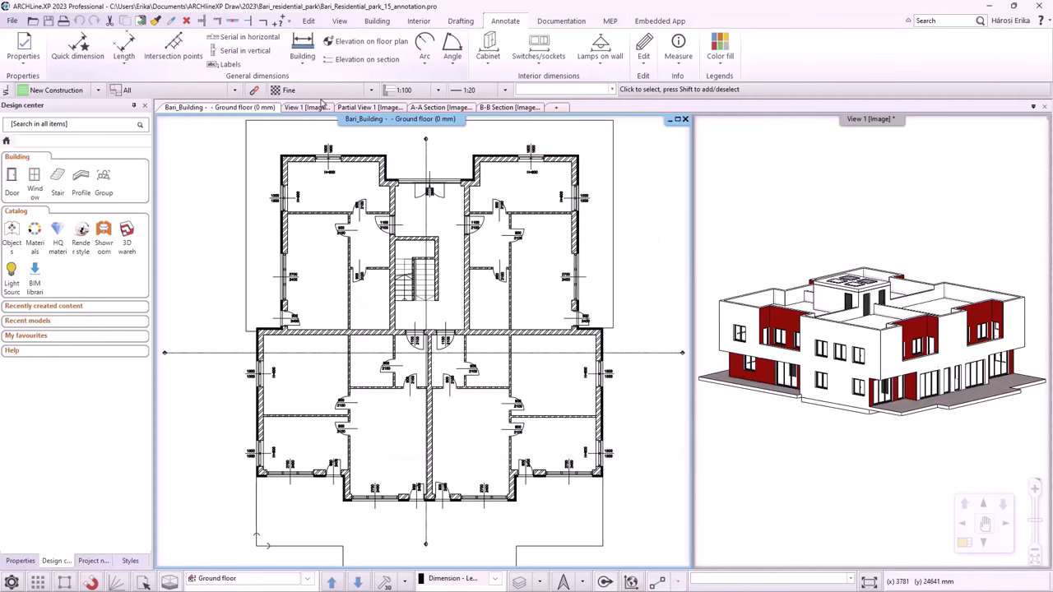
- Dimension all ground-floor walls' outer contour below the plan, including the 20000 overall length
left_click(303, 66)
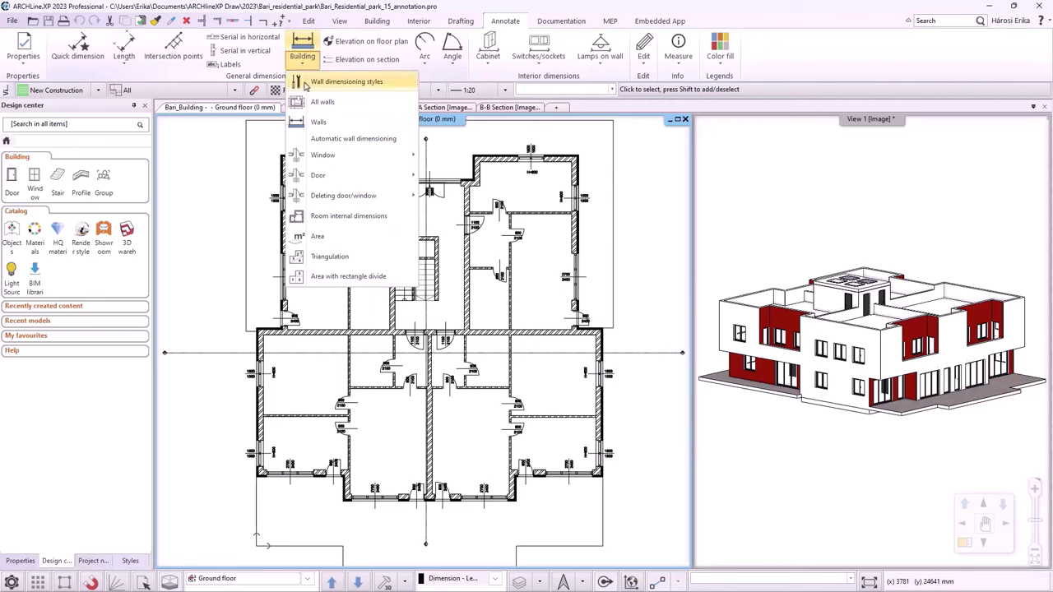
left_click(320, 102)
left_click(224, 131)
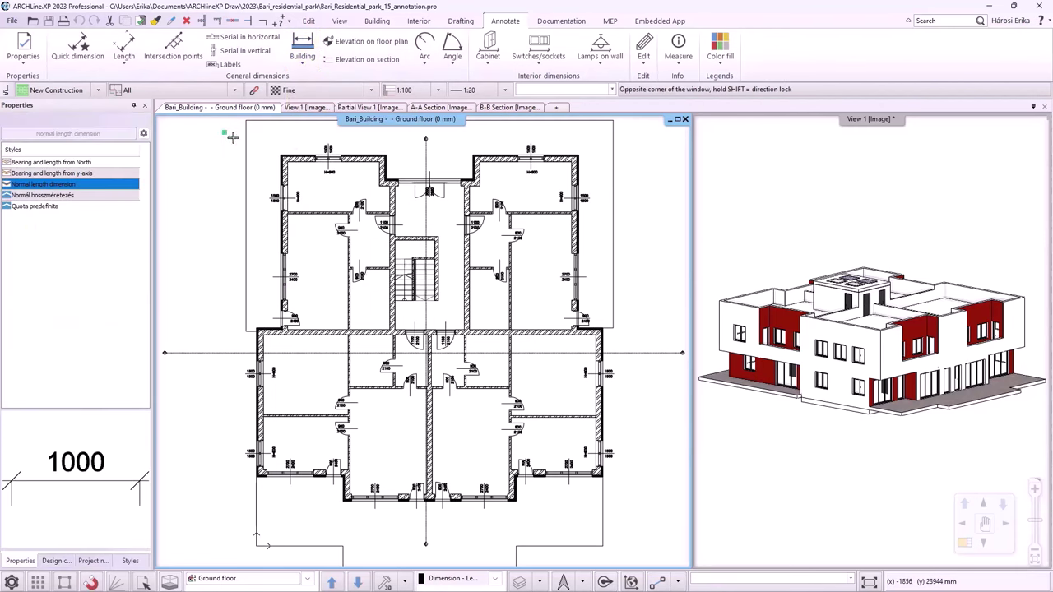
left_click(621, 517)
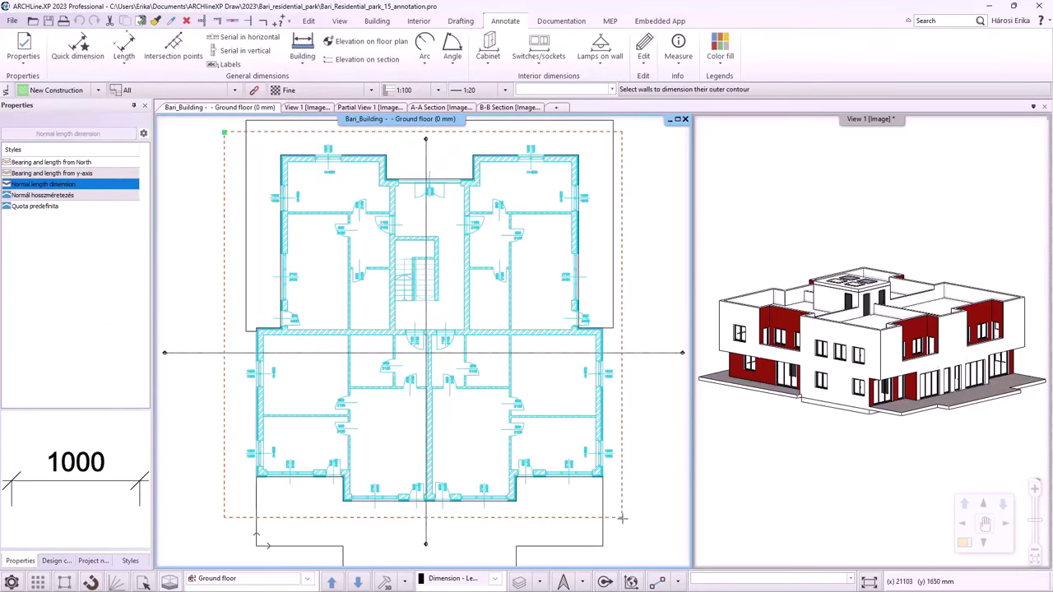
right_click(634, 511)
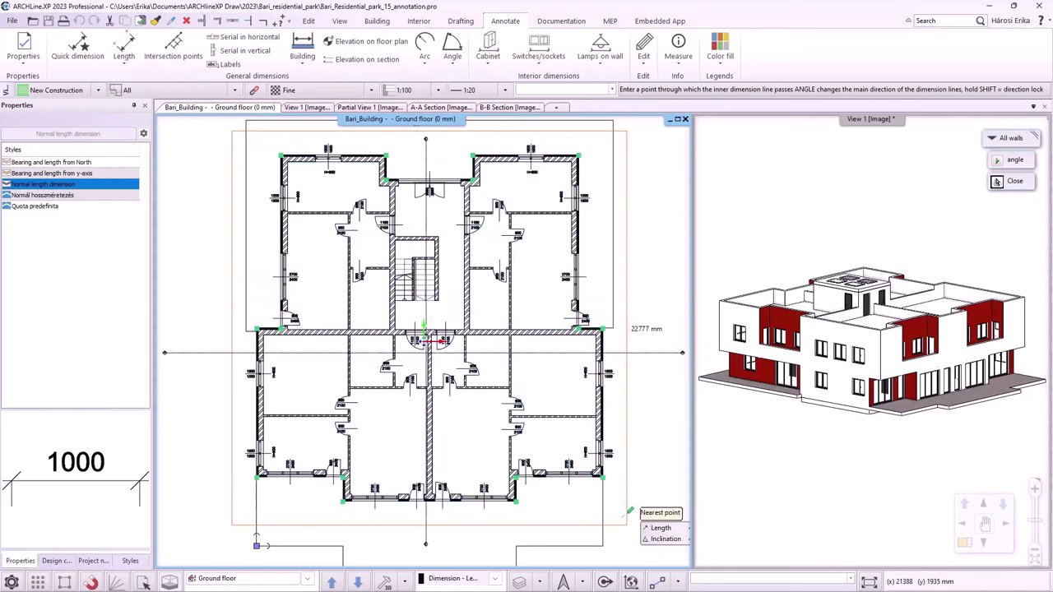
left_click(629, 518)
scroll(418, 362, "up", 2)
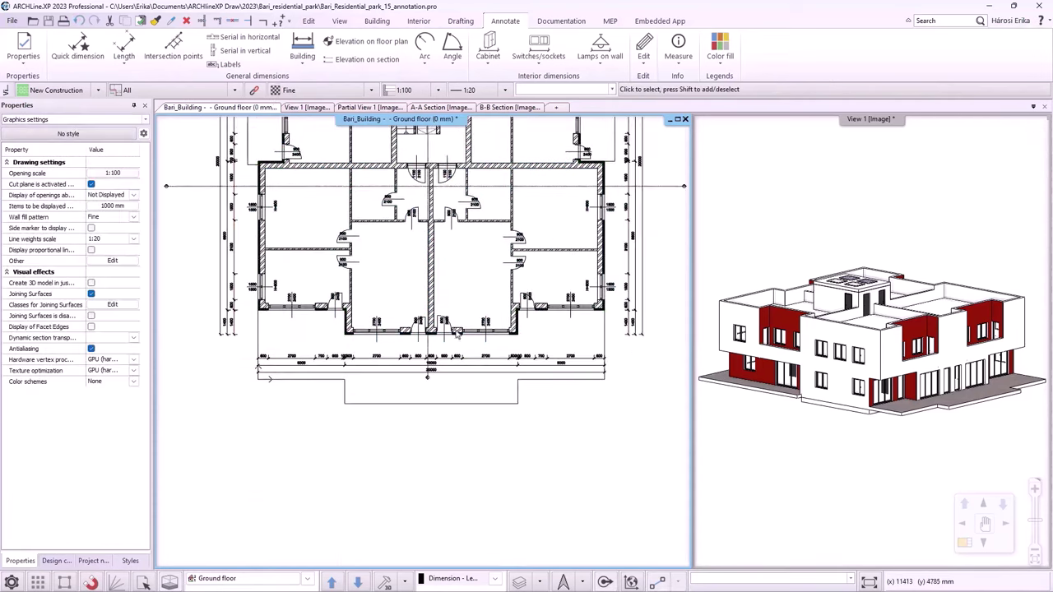
scroll(418, 362, "up", 2)
middle_click_drag(516, 379, 398, 380)
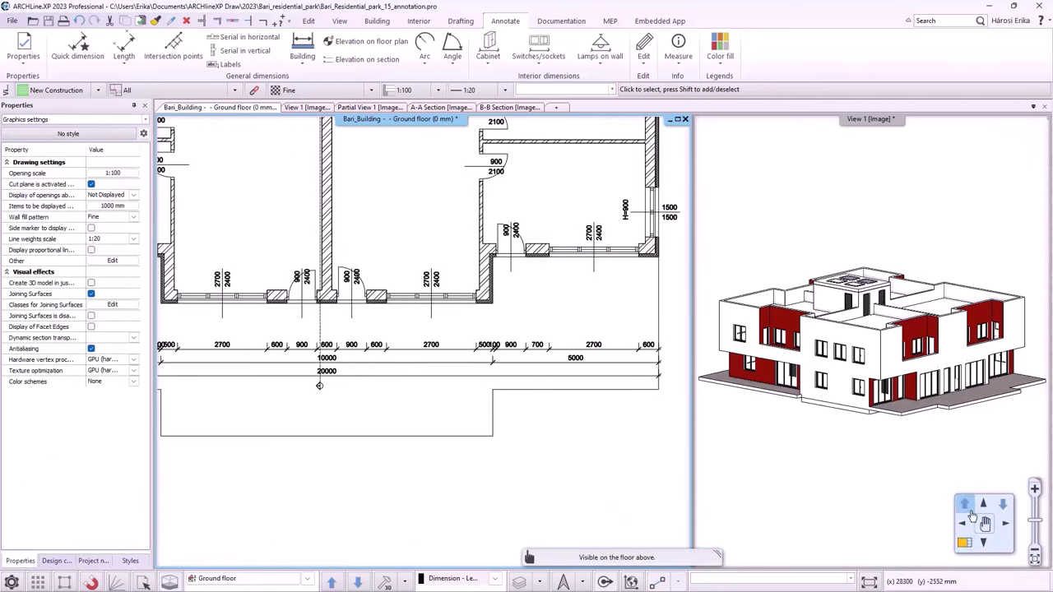
middle_click(415, 339)
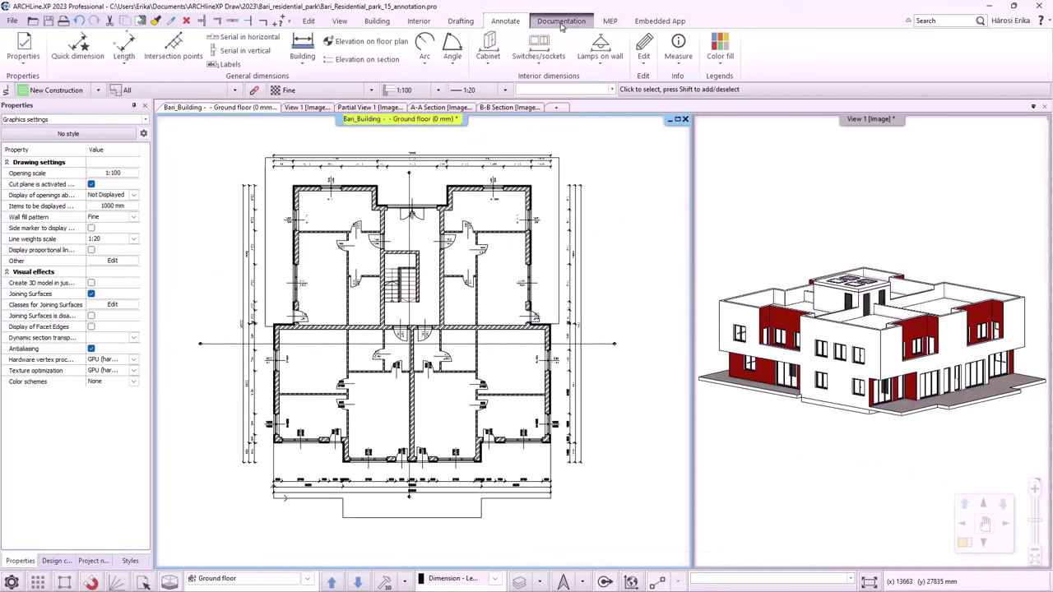
left_click(376, 21)
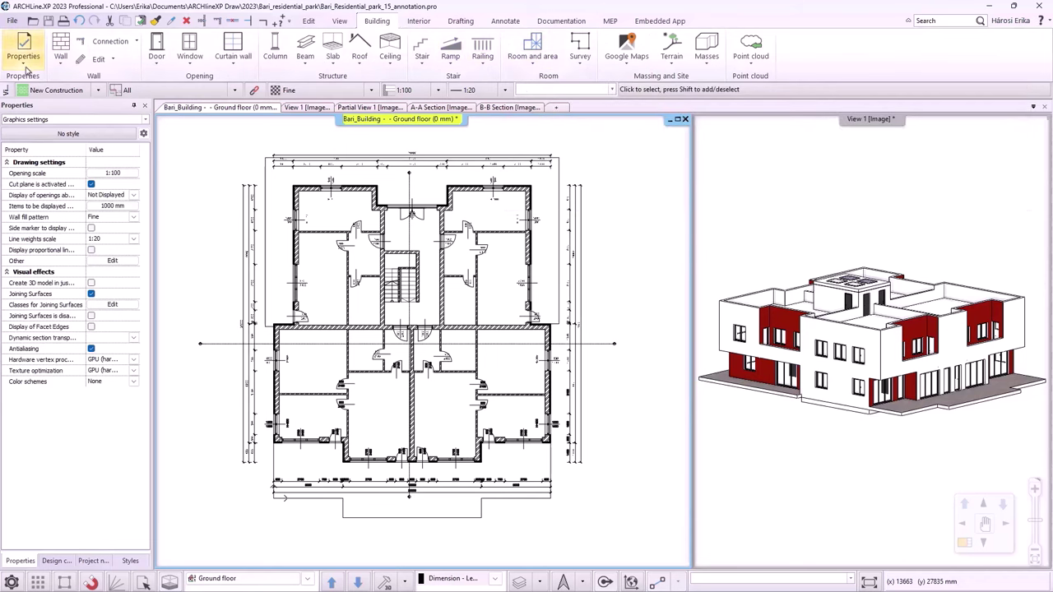
left_click(23, 47)
mouse_move(97, 165)
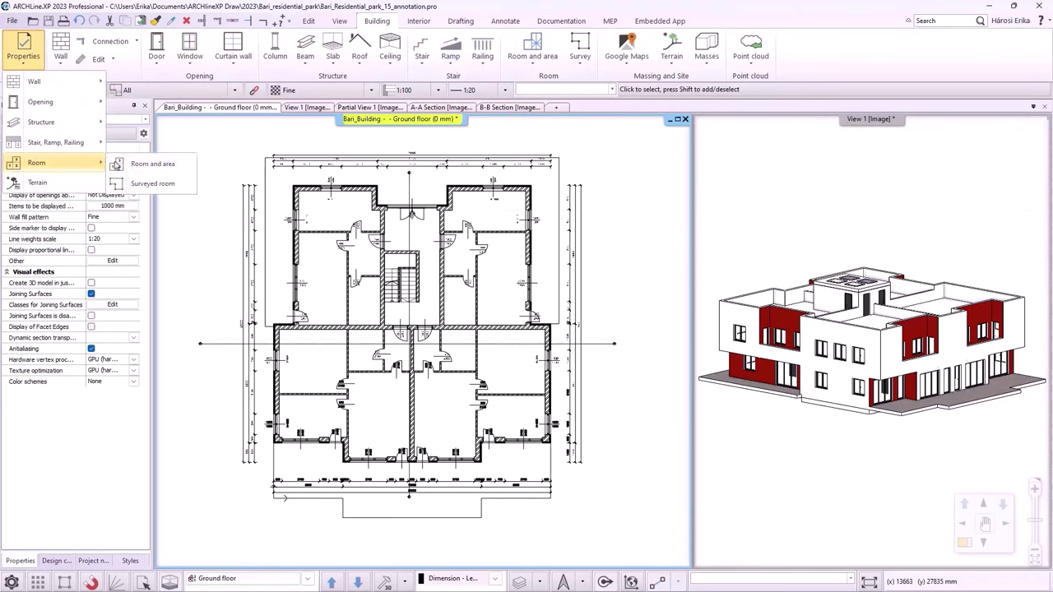
left_click(133, 164)
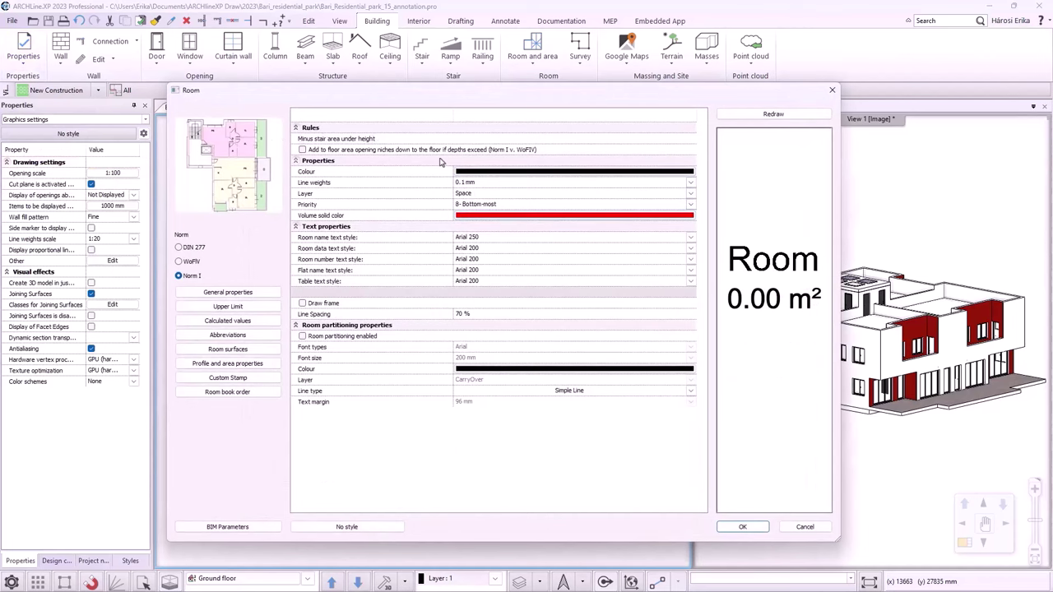
left_click(339, 527)
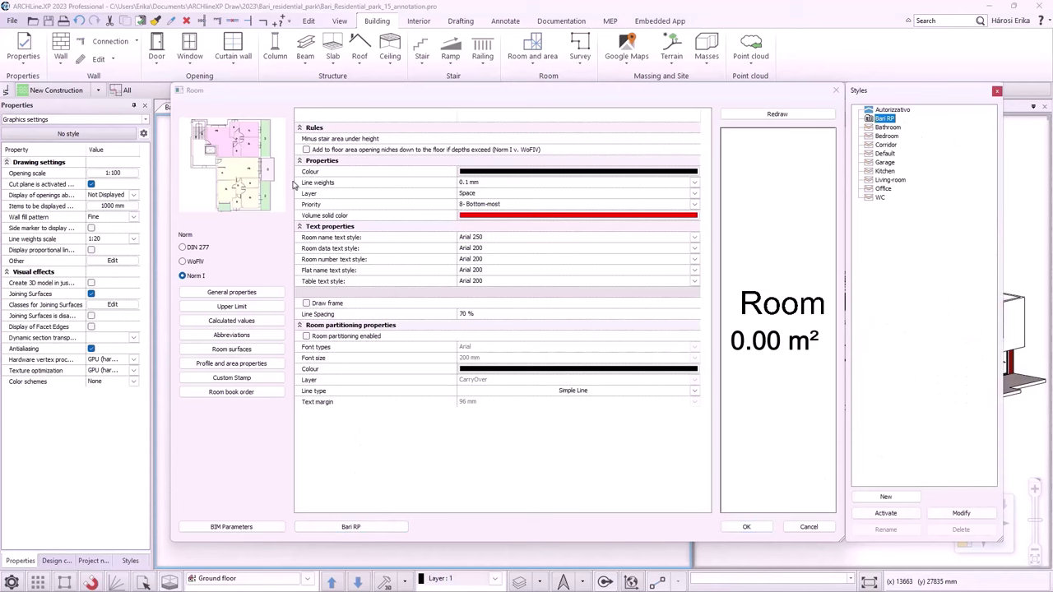
left_click(232, 322)
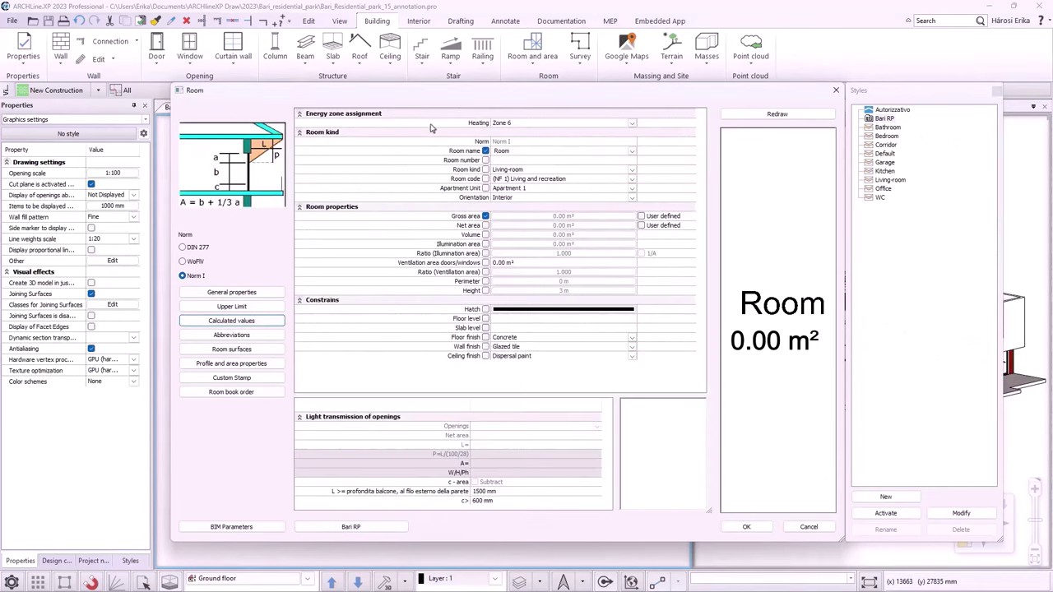
left_click(747, 527)
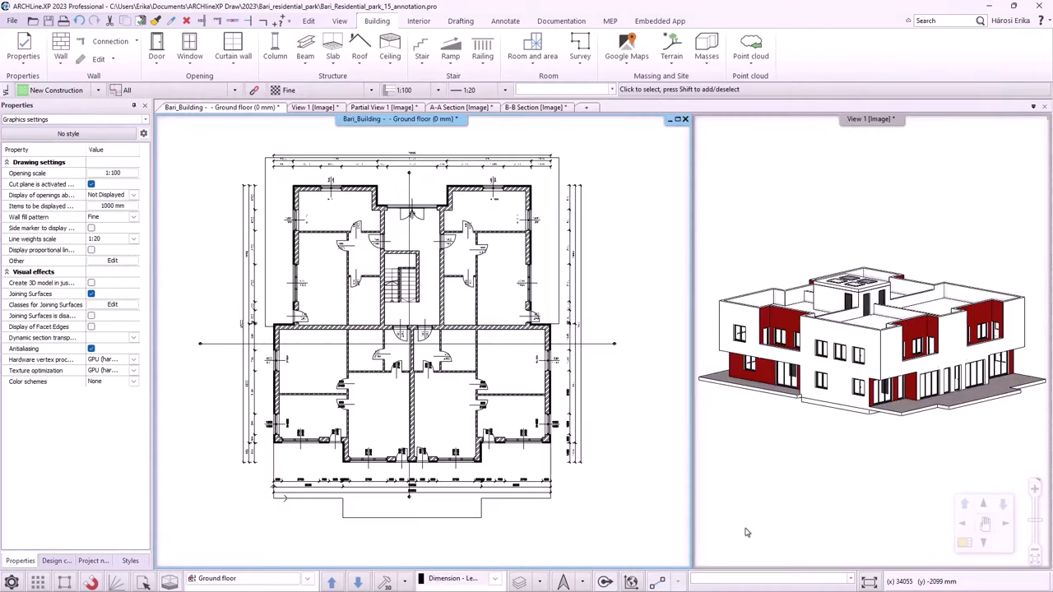
- Automatically place rooms in every enclosed ground-floor space, creating 19 rooms with area labels
left_click(532, 51)
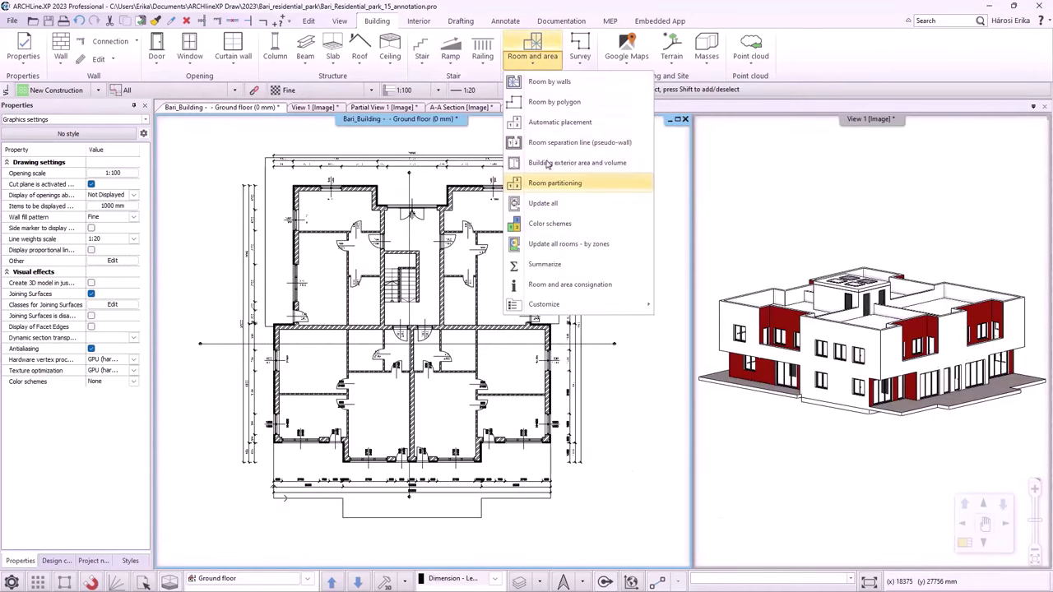
left_click(568, 122)
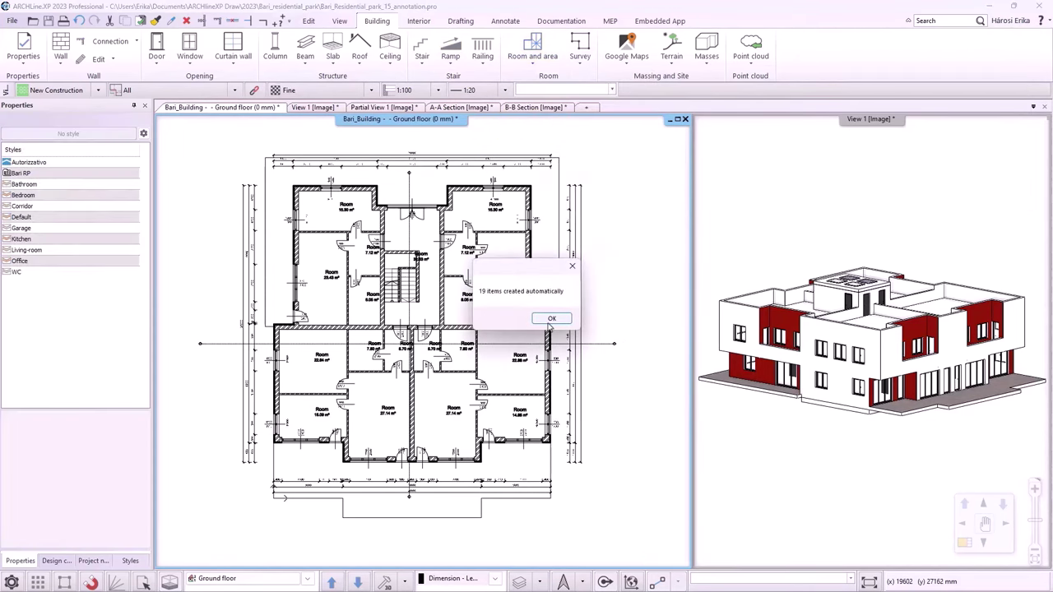
left_click(550, 319)
scroll(371, 274, "up", 2)
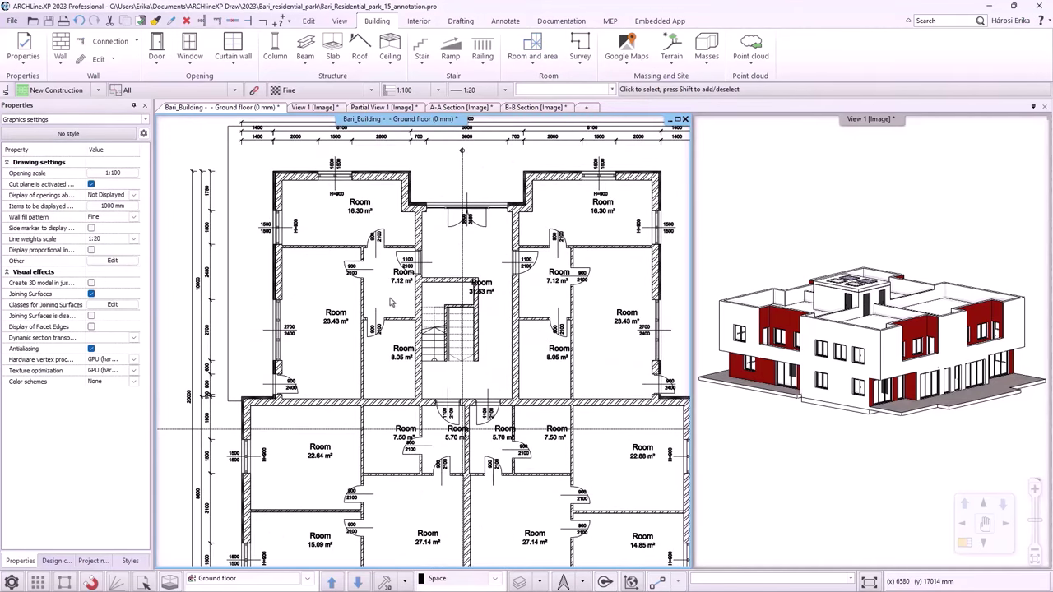
scroll(390, 303, "up", 1)
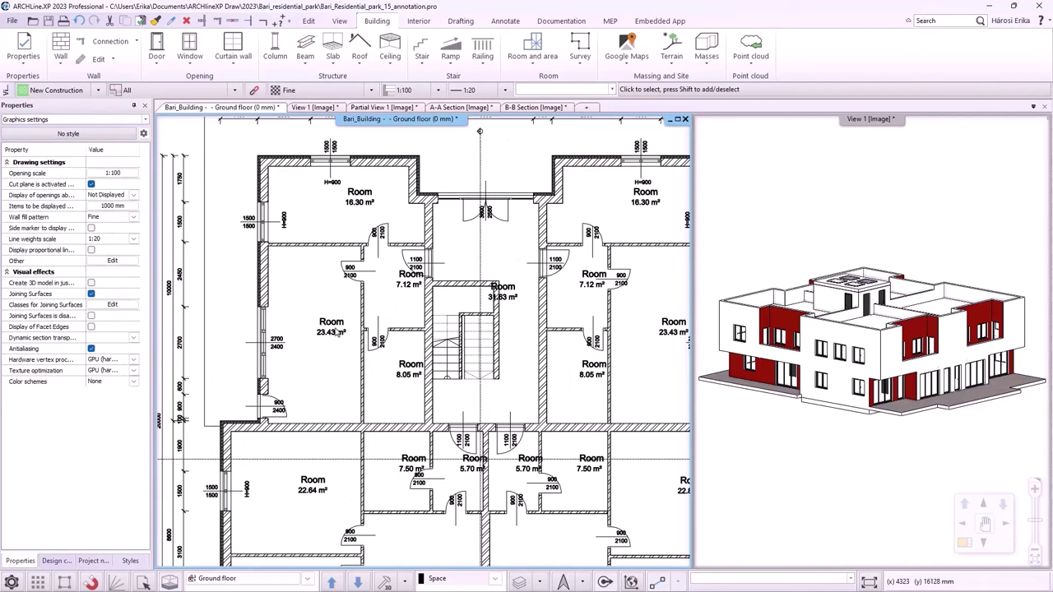
scroll(336, 331, "up", 3)
- Rename the 23.43 m² room to Living Room and reposition its label
left_click(395, 331)
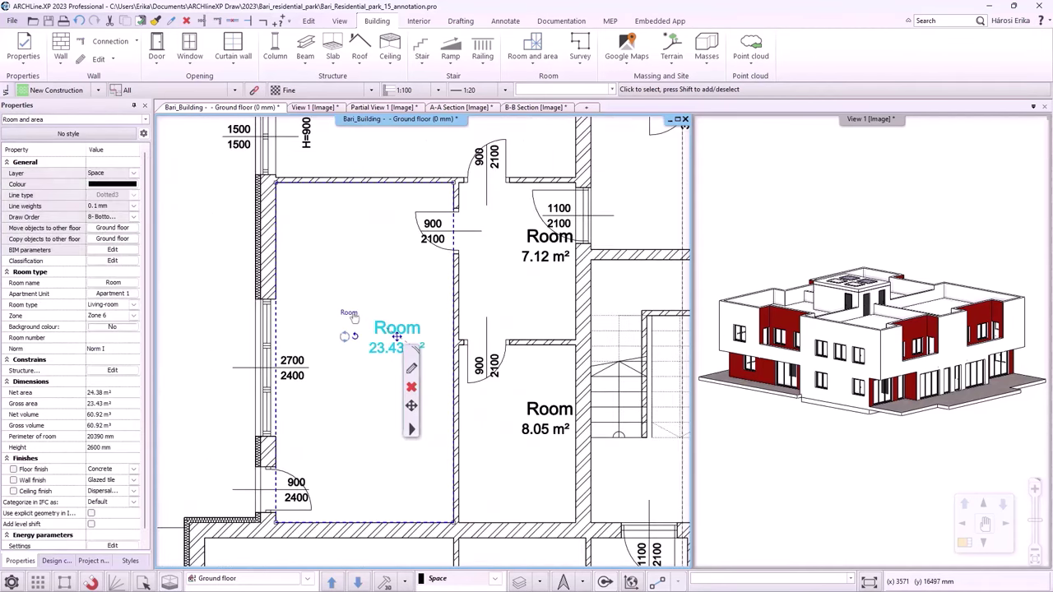
left_click(350, 313)
left_click(432, 312)
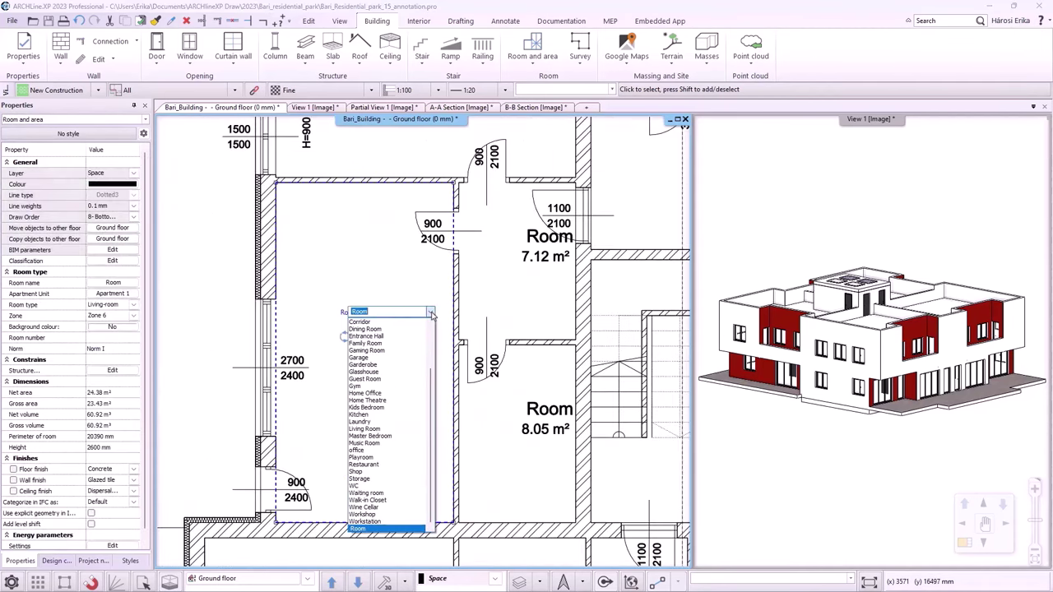
left_click(383, 428)
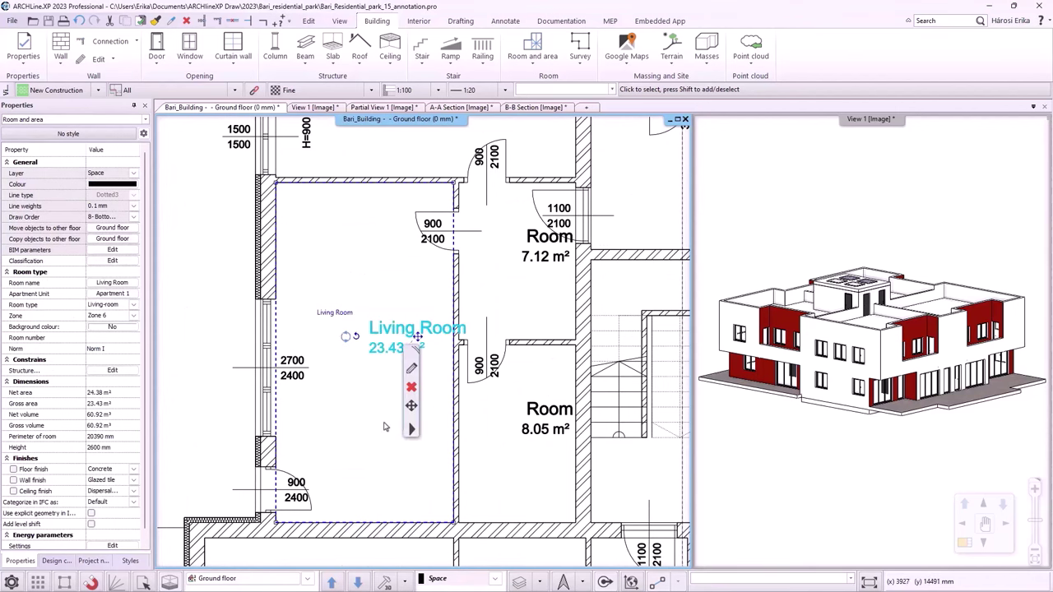
left_click(418, 337)
left_click(461, 349)
left_click(519, 367)
- Rename the 7.12 m² room to Corridor and move its label
middle_click_drag(537, 317, 418, 270)
left_click(423, 255)
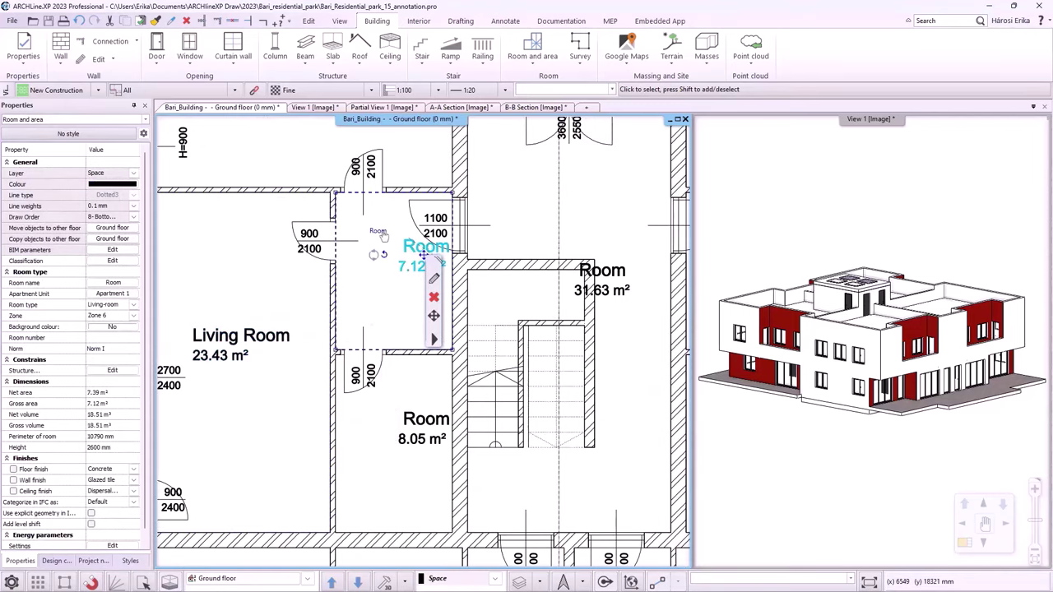
double_click(379, 232)
left_click(460, 231)
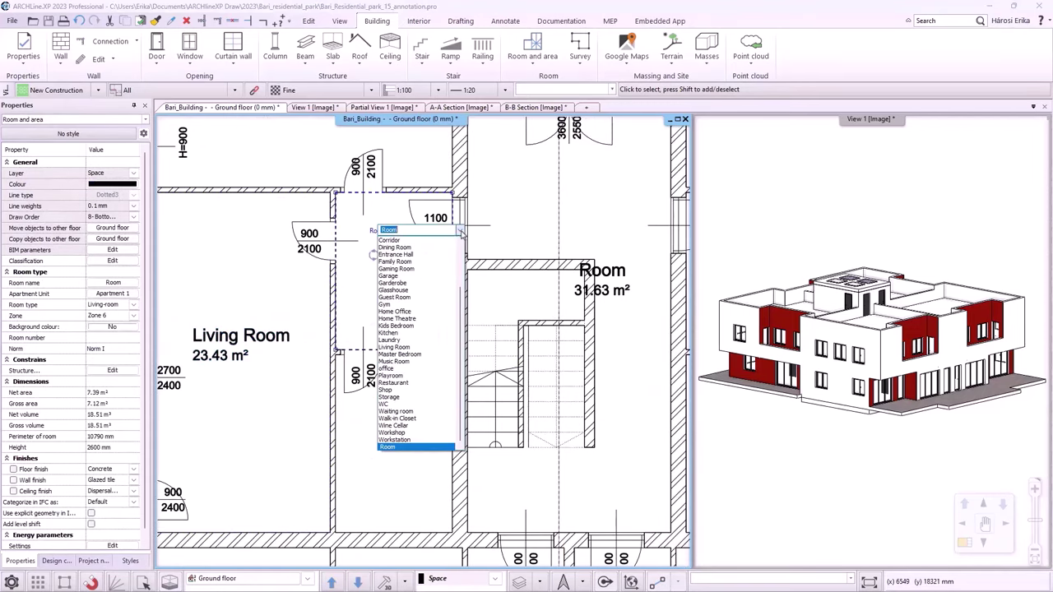
left_click(394, 246)
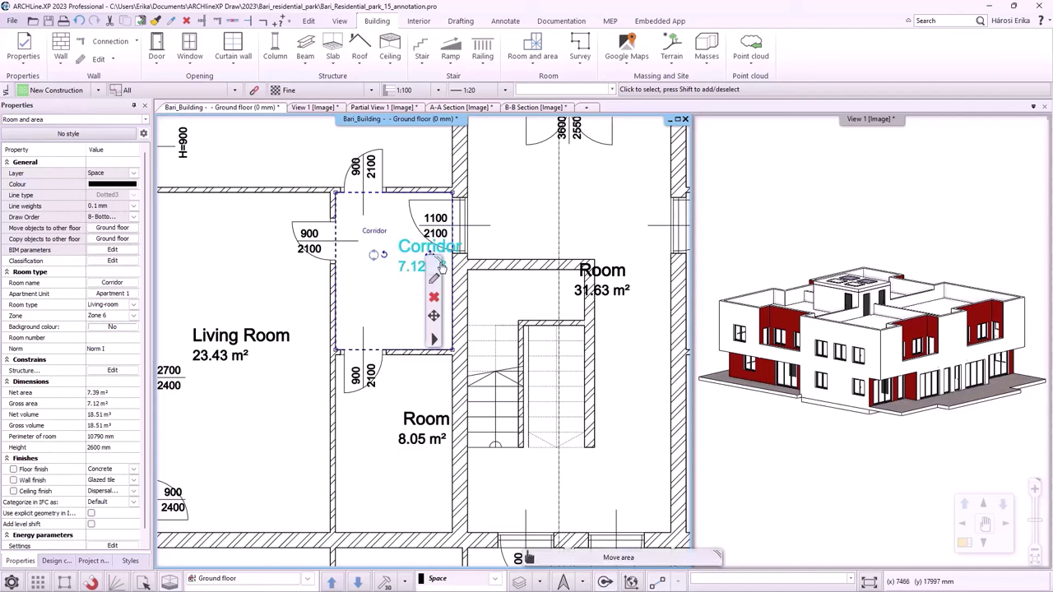
left_click(429, 256)
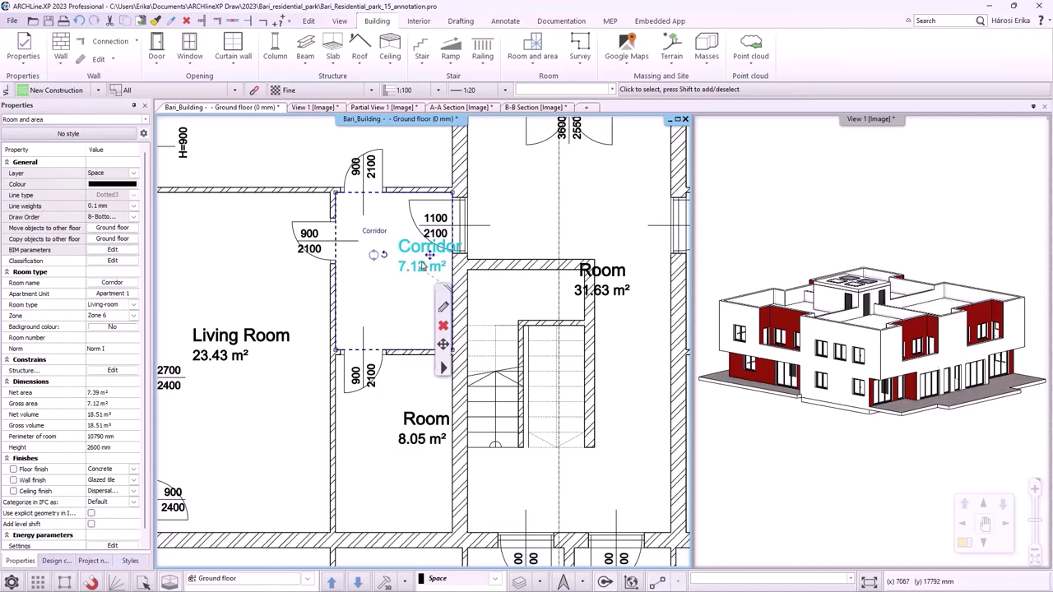
right_click(430, 256)
left_click(450, 270)
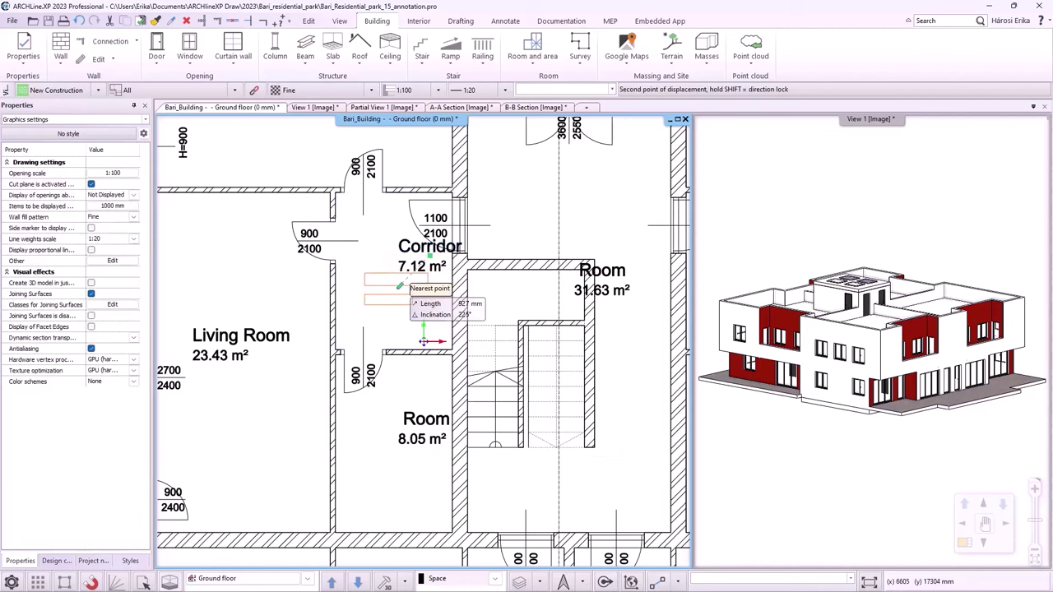
left_click(401, 288)
- Name the 8.05 m² room Bathroom and shift its label slightly left
middle_click_drag(401, 490, 490, 353)
left_click(512, 290)
left_click(467, 269)
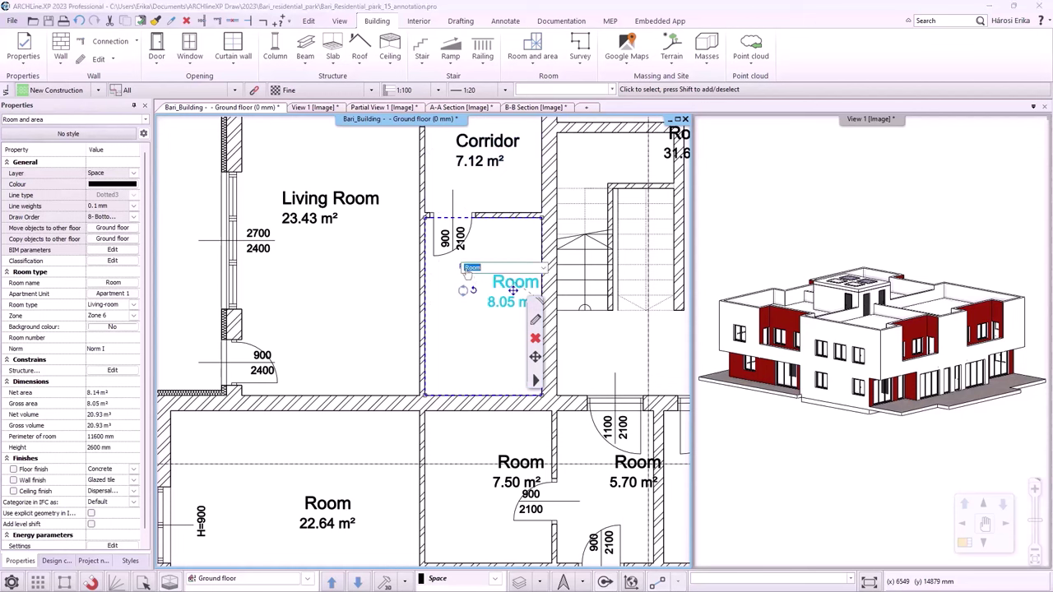
left_click(542, 267)
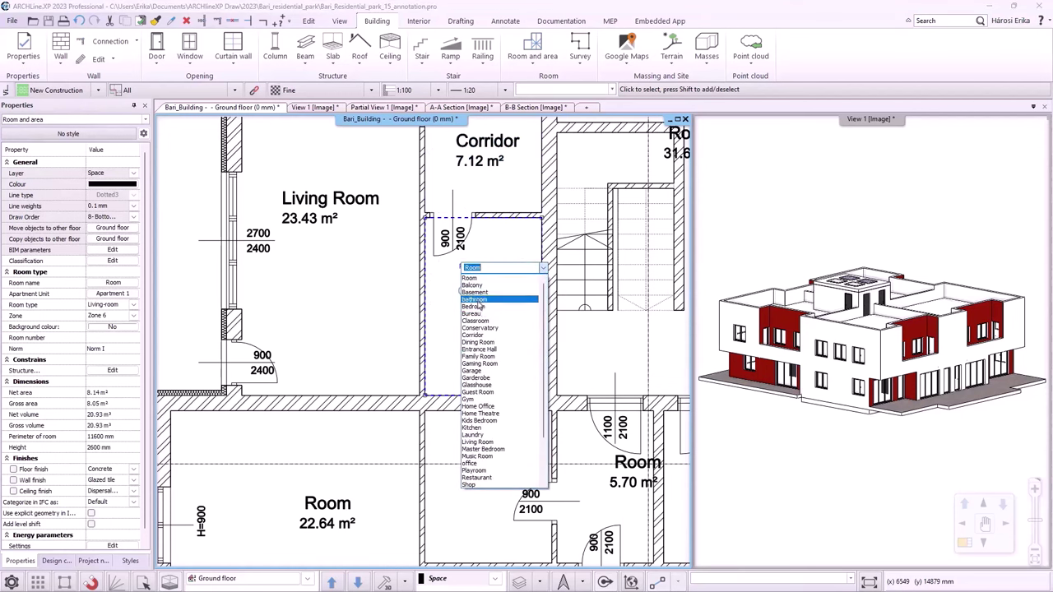
key("Escape")
mouse_move(513, 291)
left_click(576, 298)
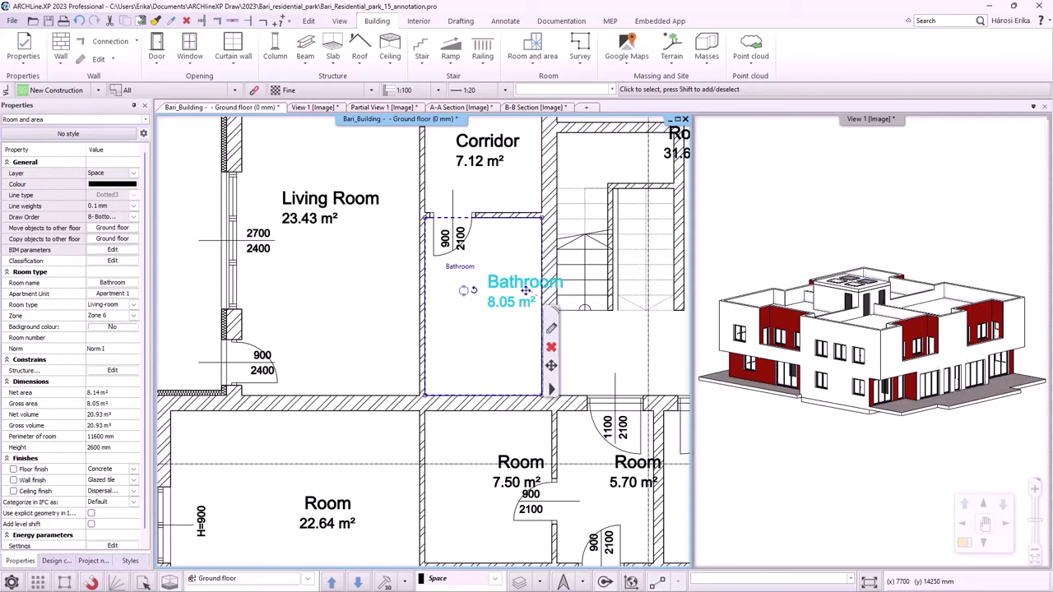
left_click(503, 294)
- Open the full properties of the 16.30 m² room
key("Escape")
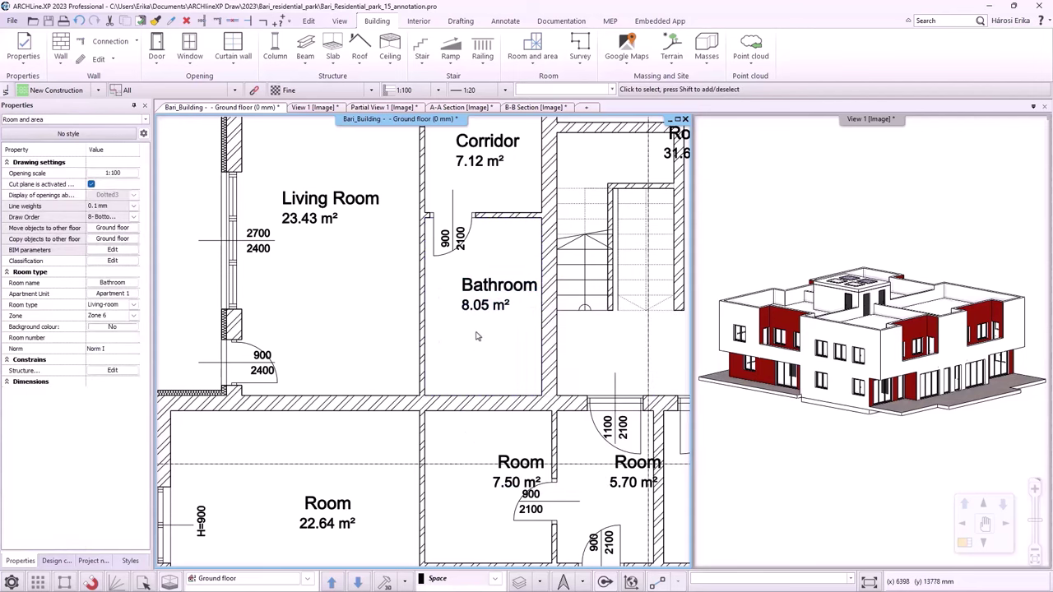
scroll(349, 266, "down", 3)
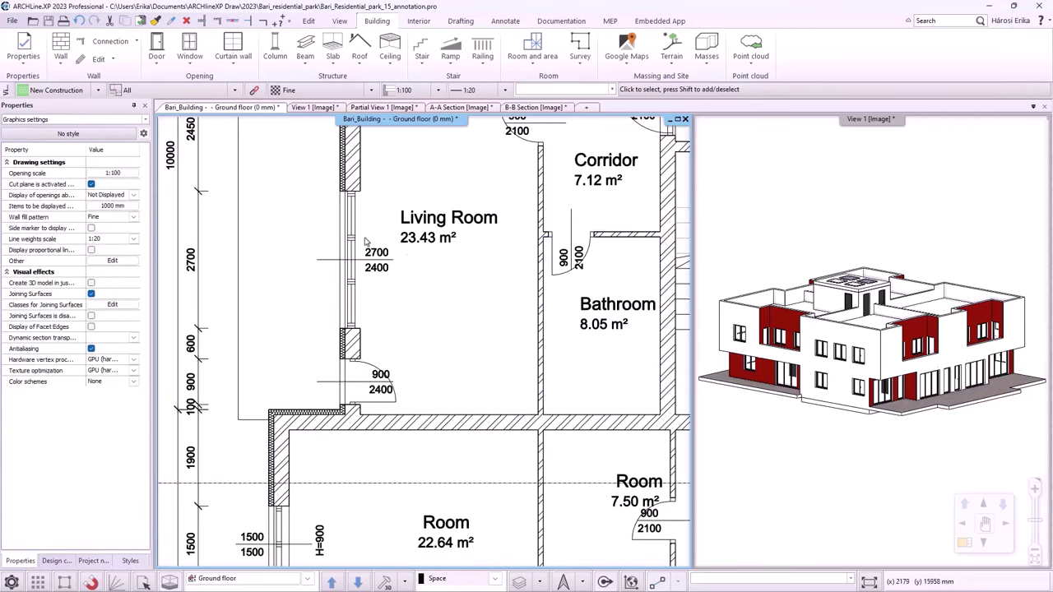
middle_click_drag(426, 213, 327, 331)
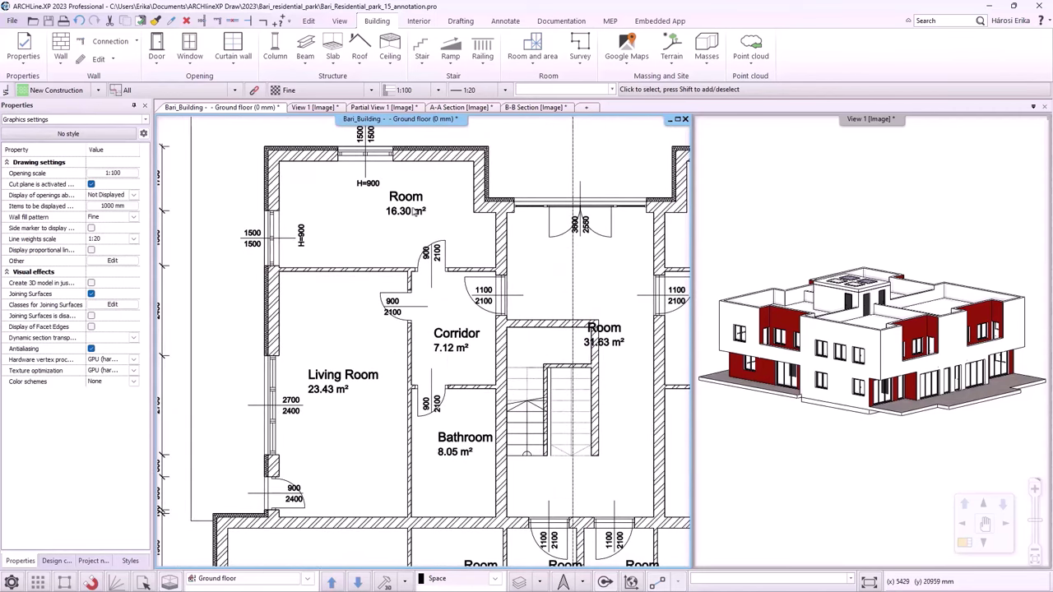
left_click(413, 204)
left_click(439, 241)
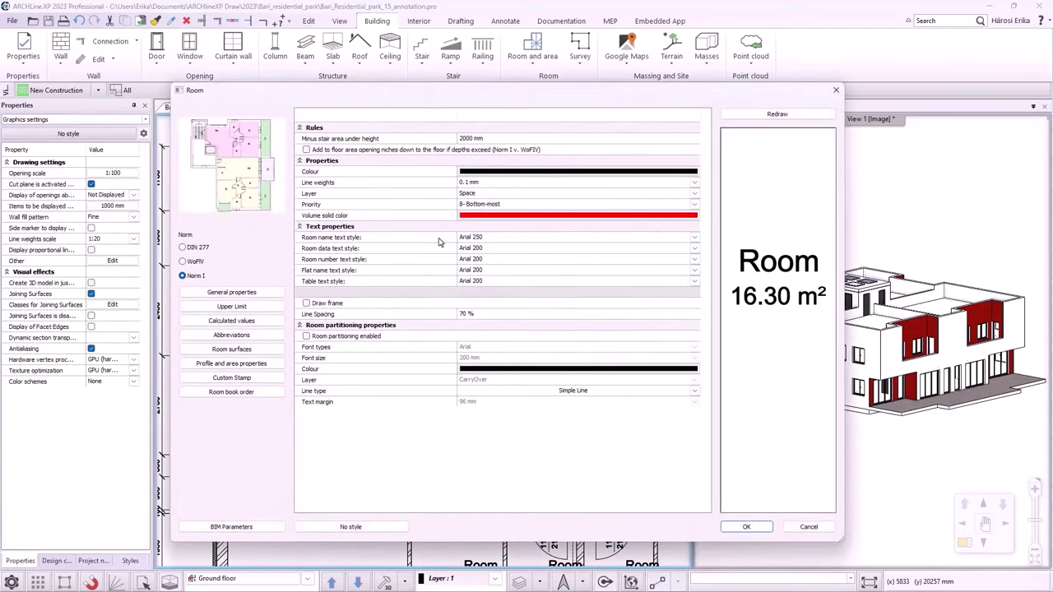
- Set the room's Apartment Unit to 'Ap 1' under Calculated values and apply
left_click(231, 321)
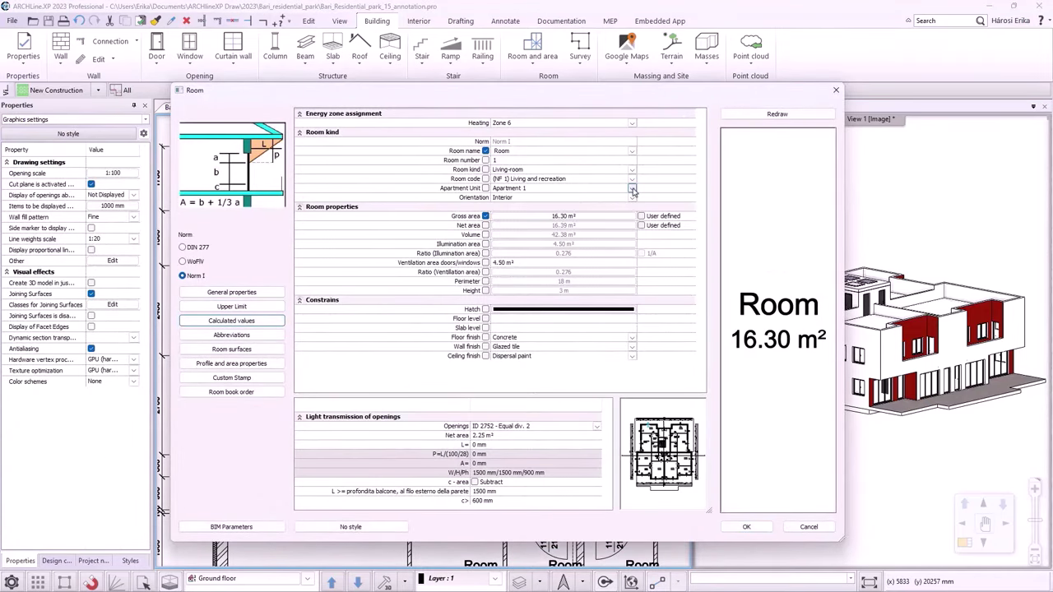
left_click(632, 188)
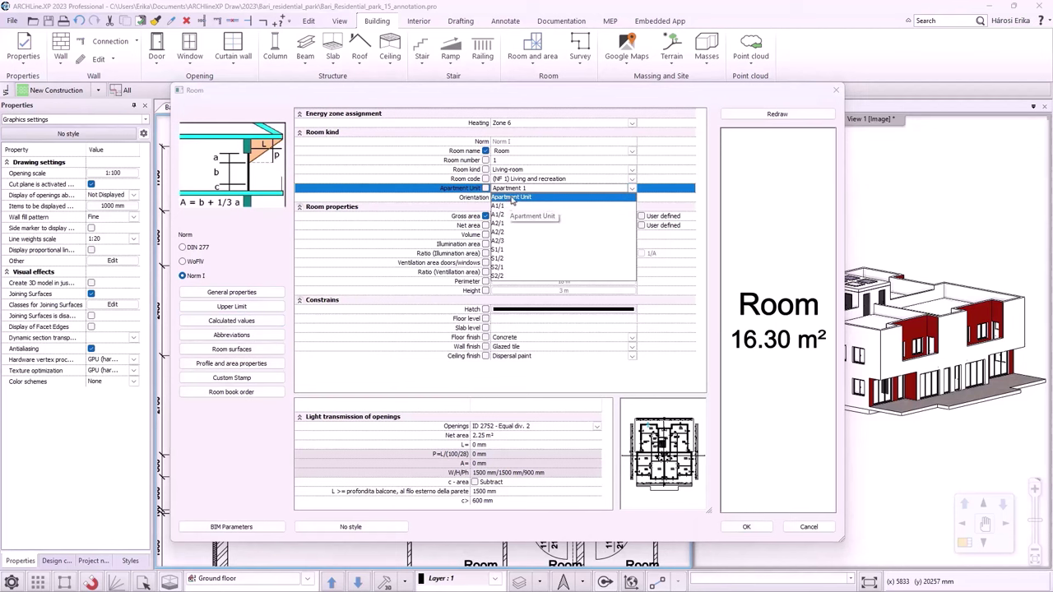
left_click(543, 188)
left_click(524, 191)
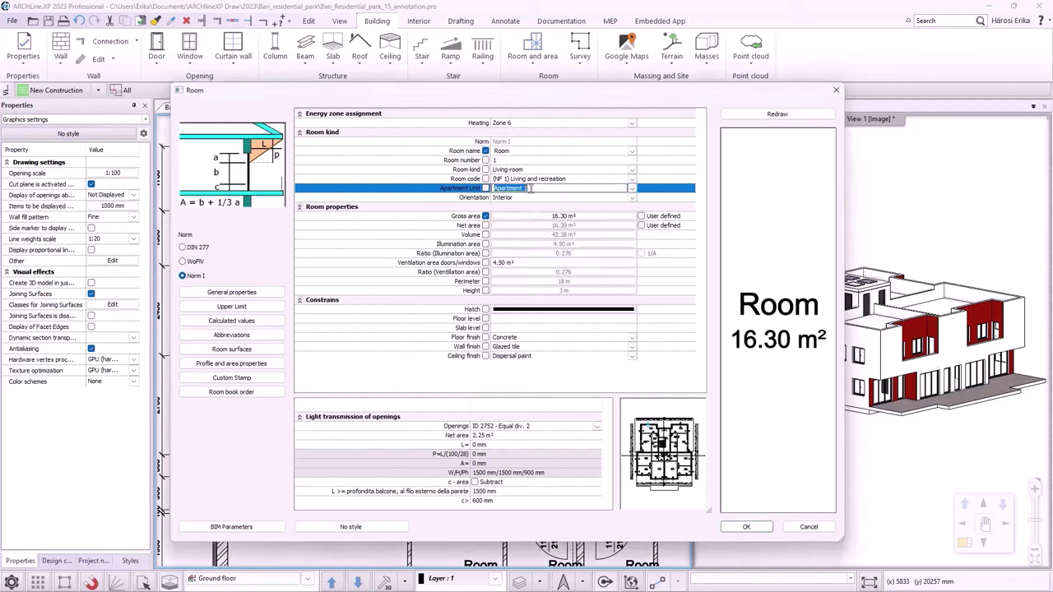
left_click_drag(527, 189, 503, 193)
type("s")
key("BackSpace")
type("1")
left_click(652, 180)
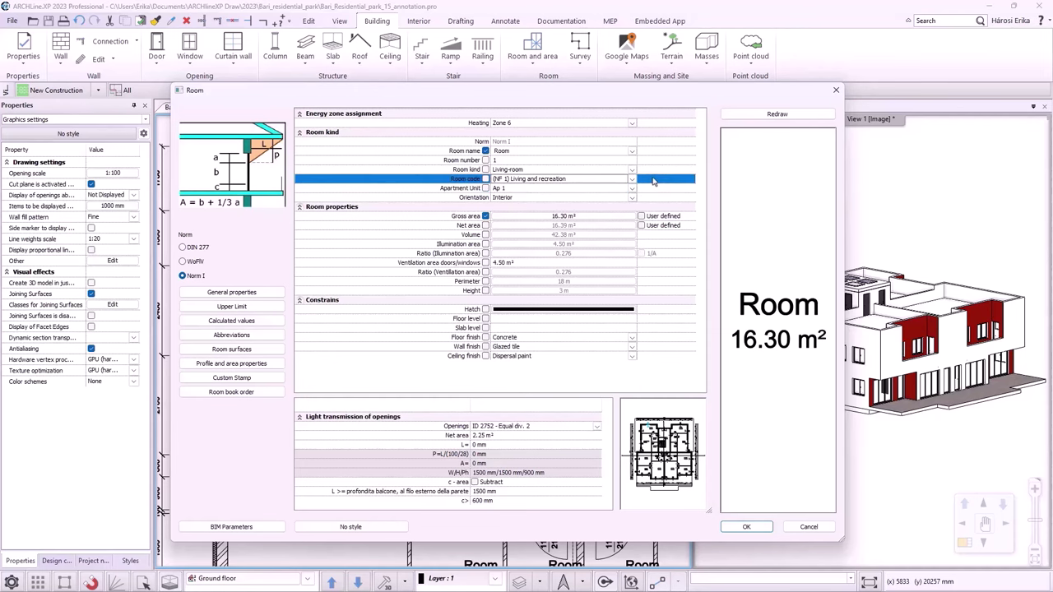
left_click(747, 526)
- Copy the 16.30 m² room's properties, excluding Hatch, to other rooms
right_click(411, 204)
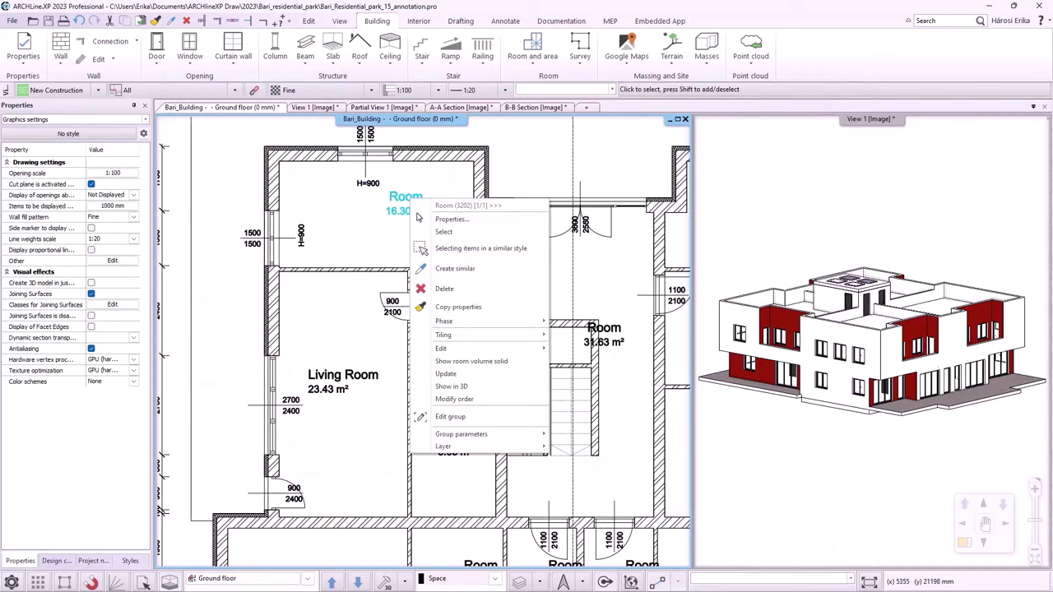
left_click(469, 308)
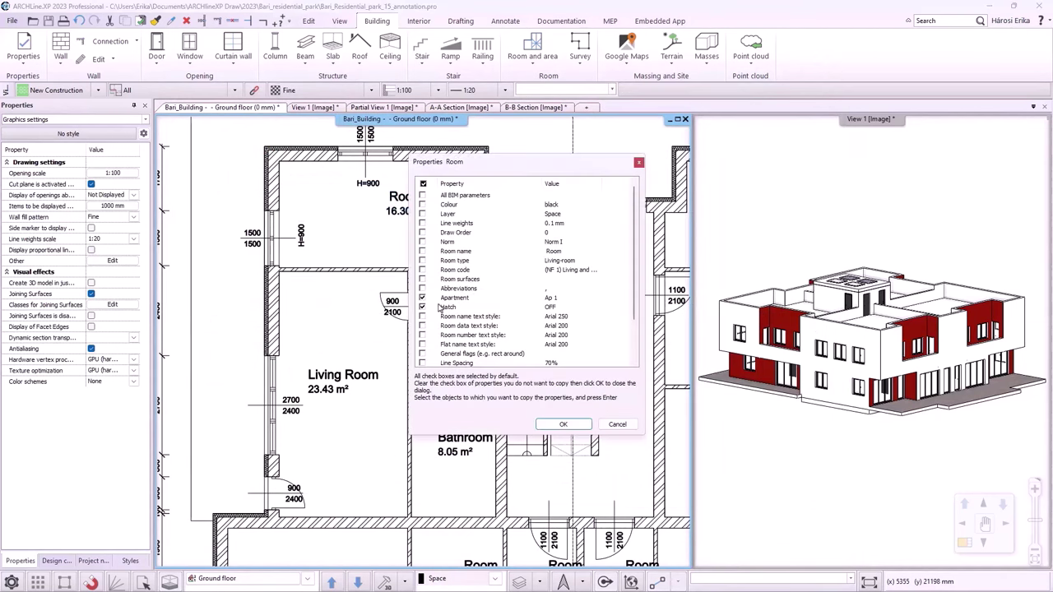
left_click(423, 307)
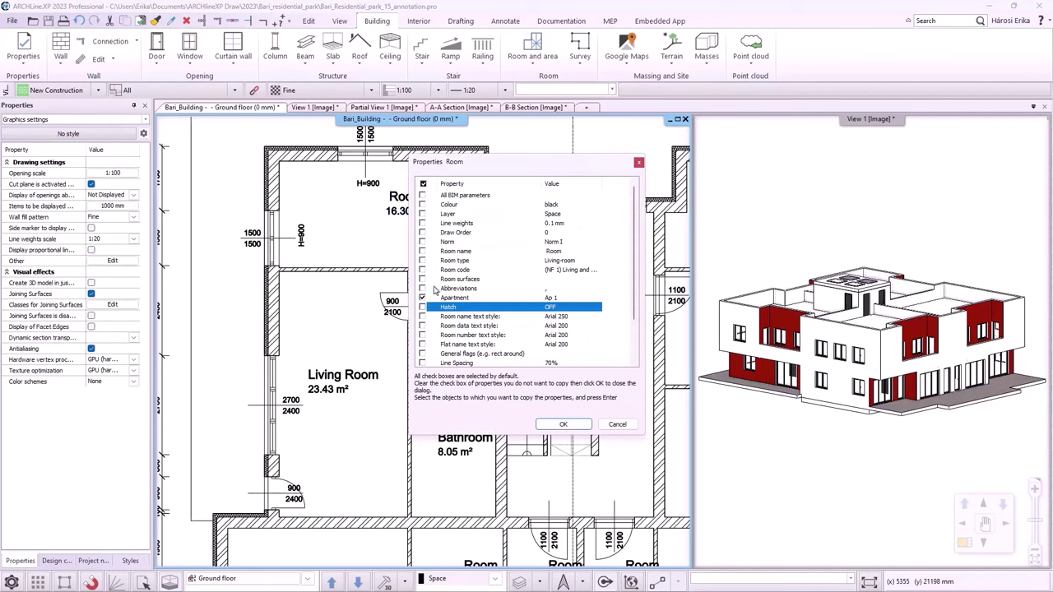
left_click(566, 424)
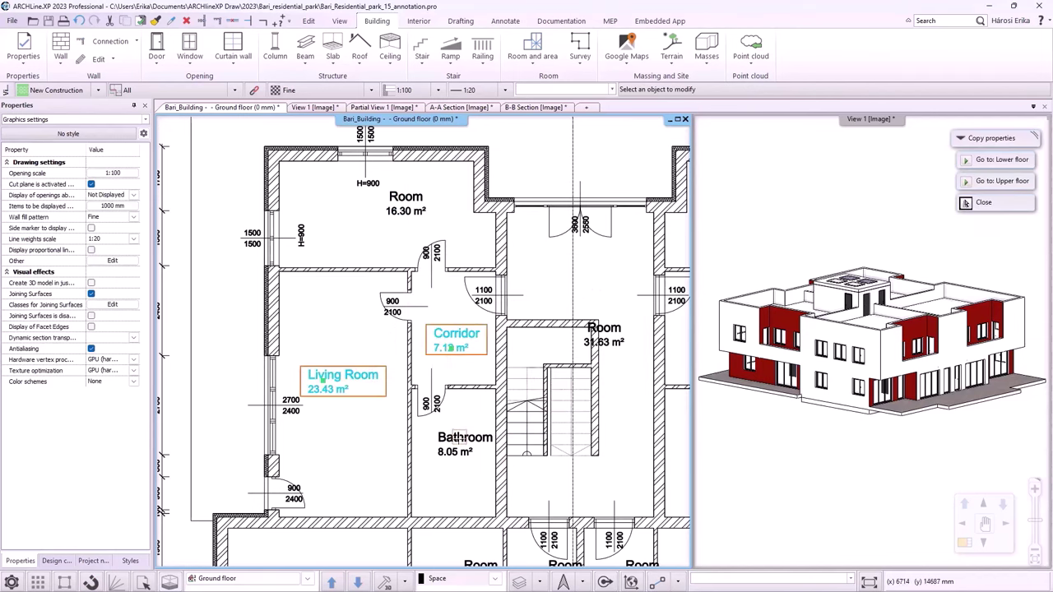
key("Escape")
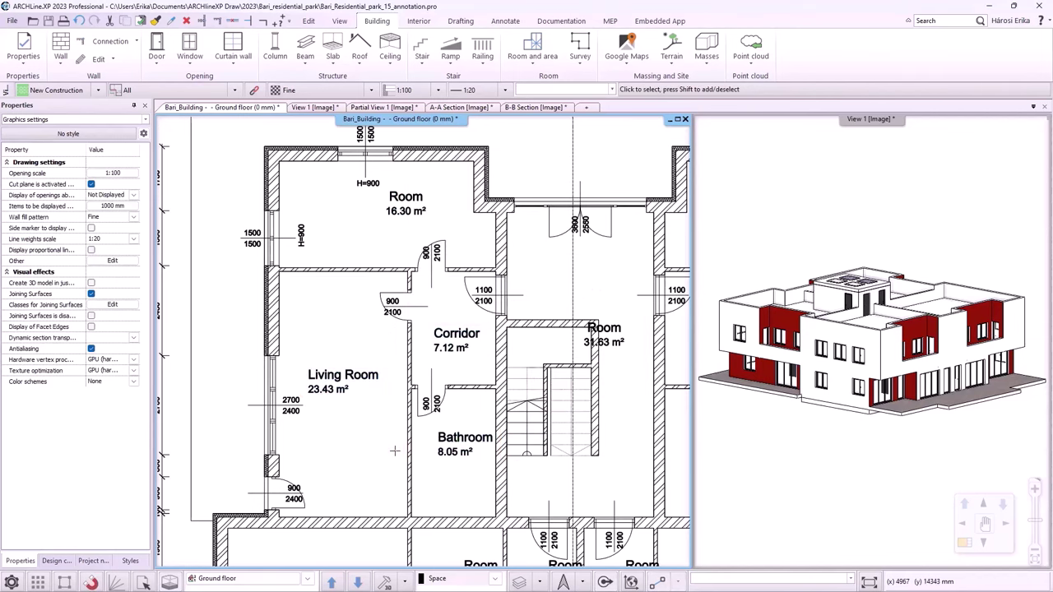
scroll(395, 451, "down", 2)
- Apply the Room and area-Apartment Unit colour scheme to the plan
scroll(419, 404, "down", 3)
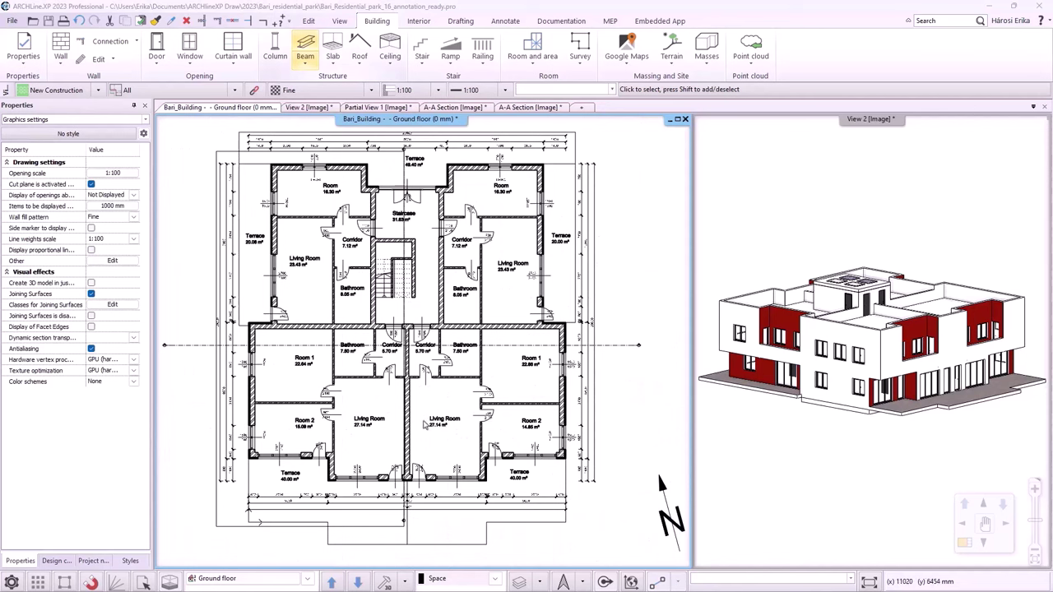
left_click(533, 49)
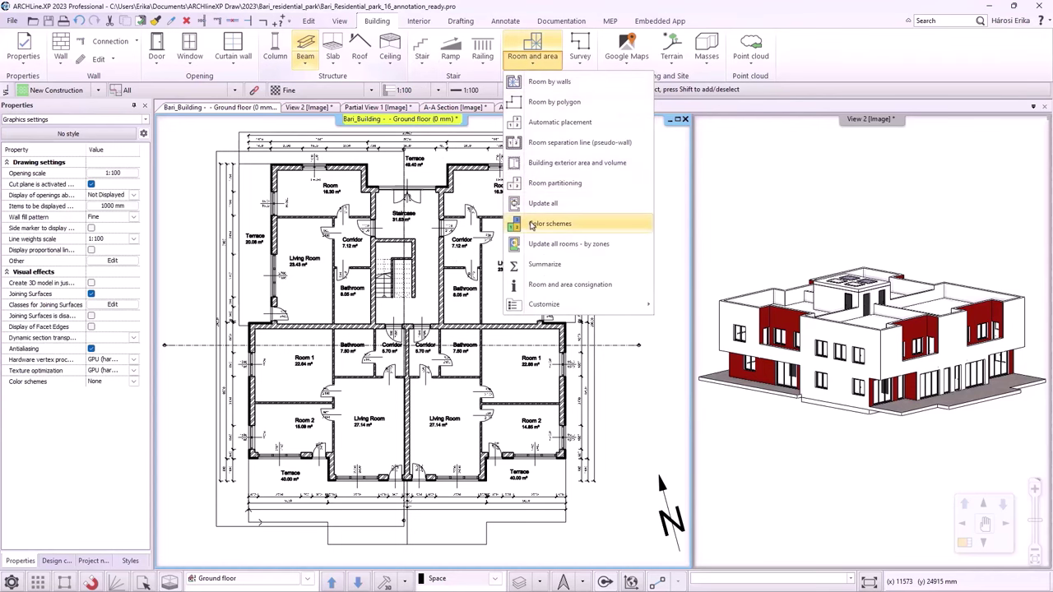
left_click(543, 223)
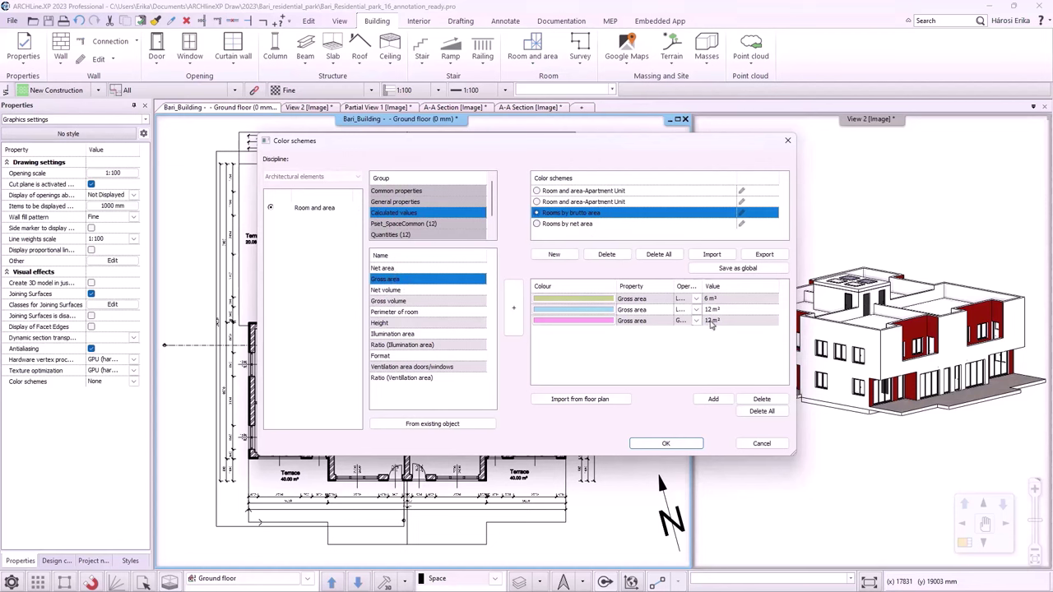
left_click(403, 203)
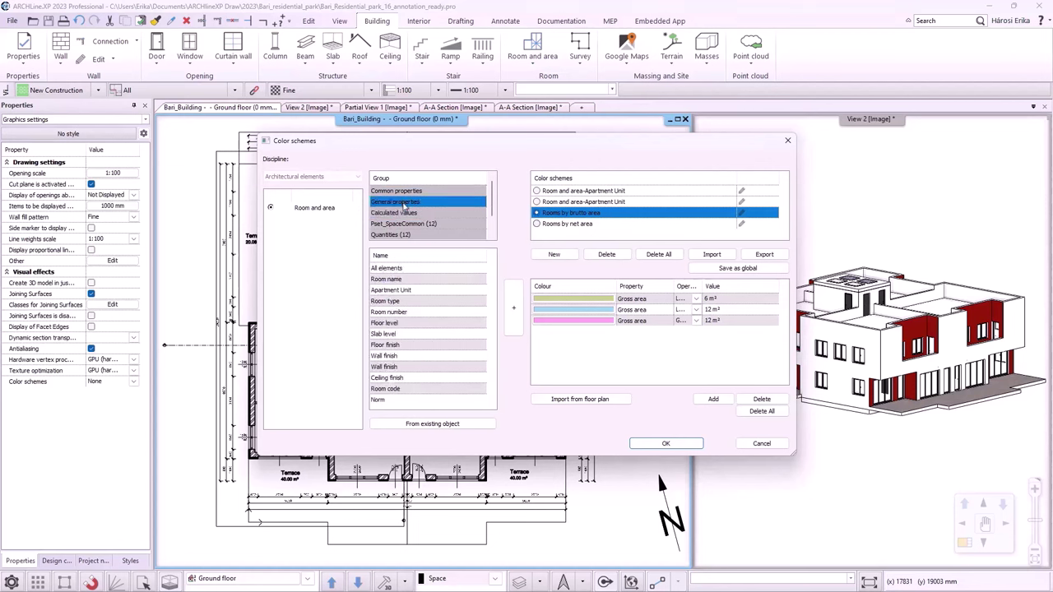
left_click(411, 290)
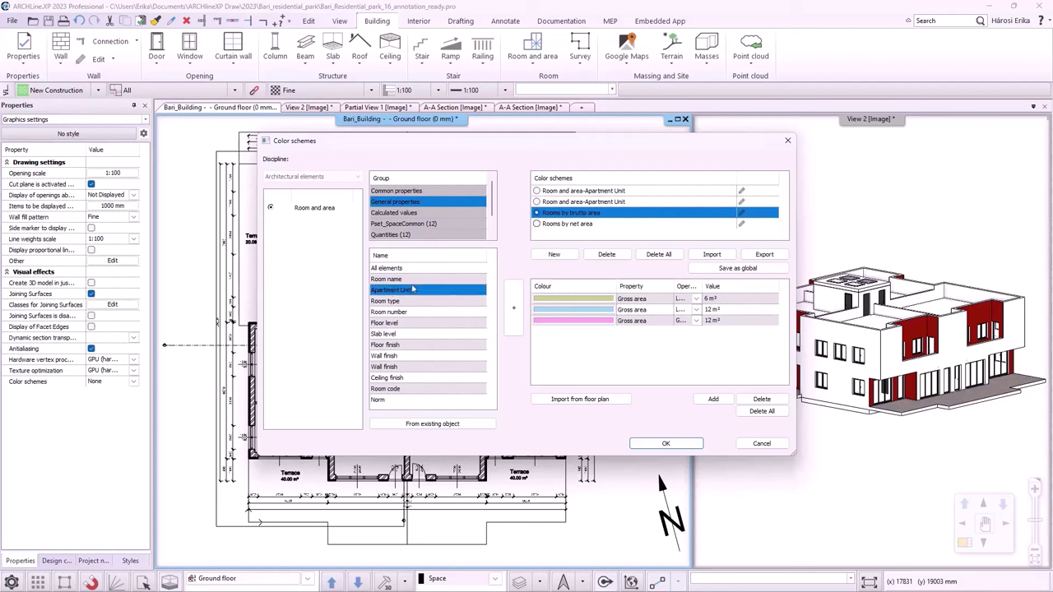
left_click(609, 203)
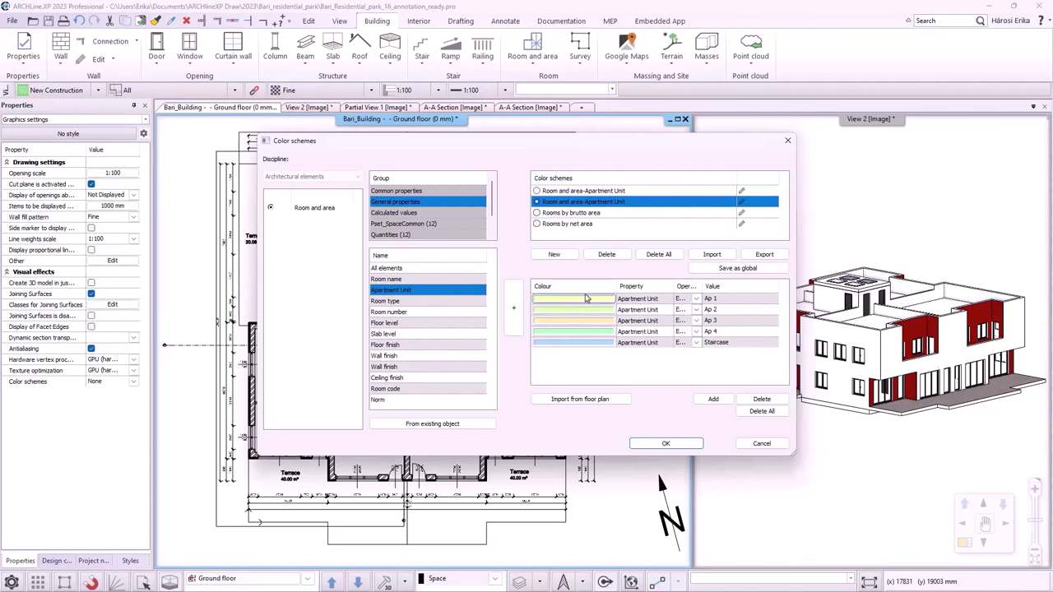
left_click(650, 444)
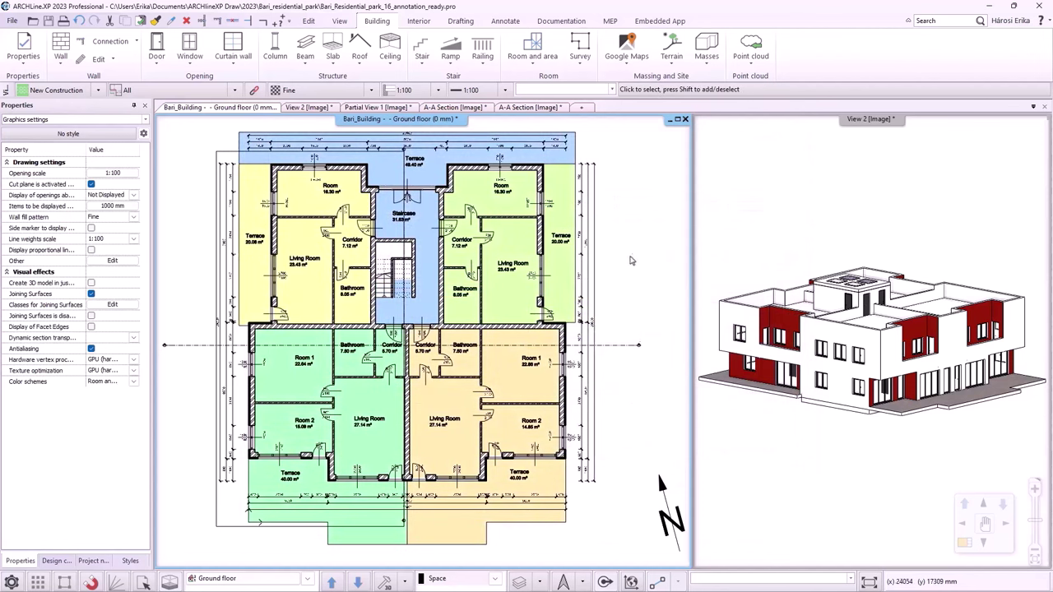
- Preview the colours on Level 1, then set the colour scheme to None
left_click(334, 582)
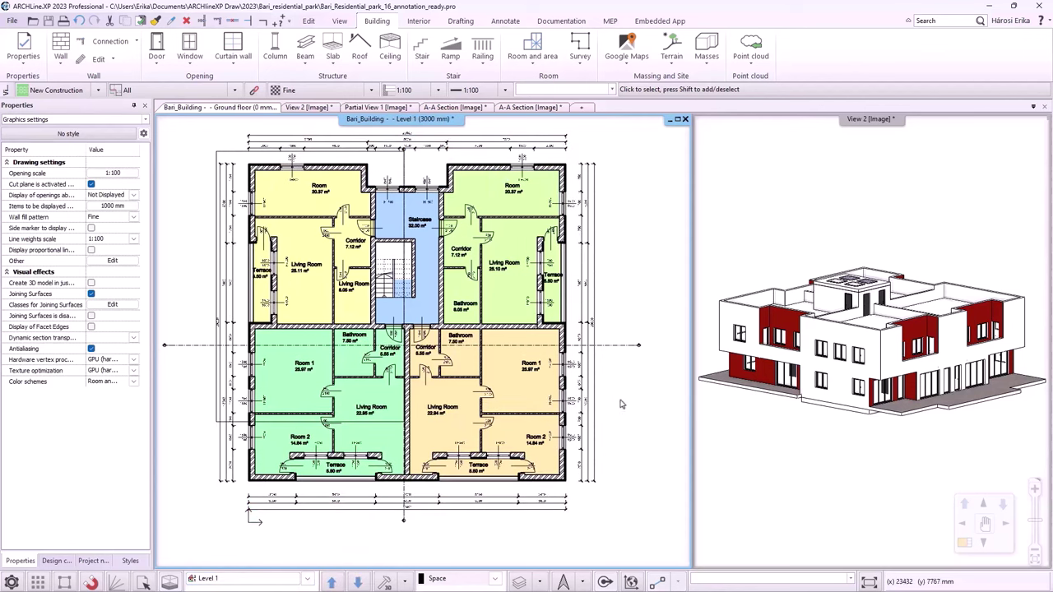
key("Page_Down")
key("Page_Up")
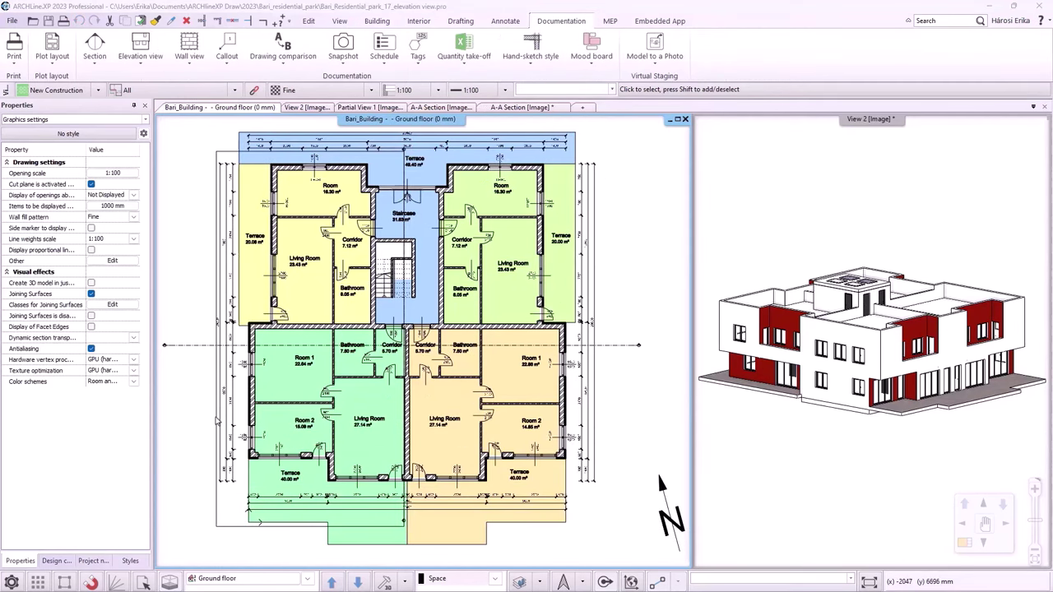
left_click(134, 382)
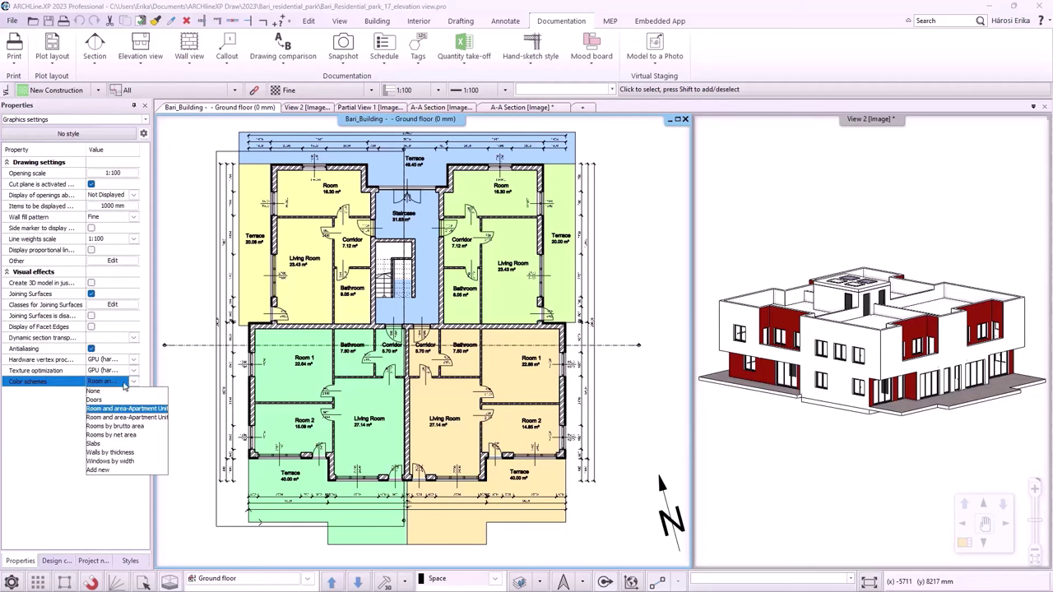
left_click(95, 393)
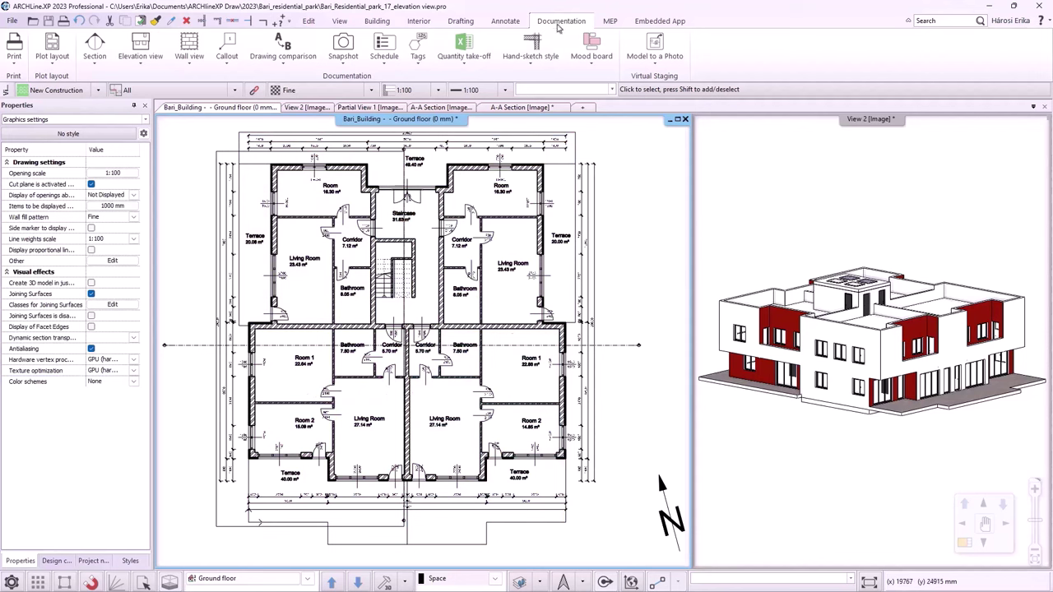
- Make callout frames non-printable in the callout settings
left_click(228, 63)
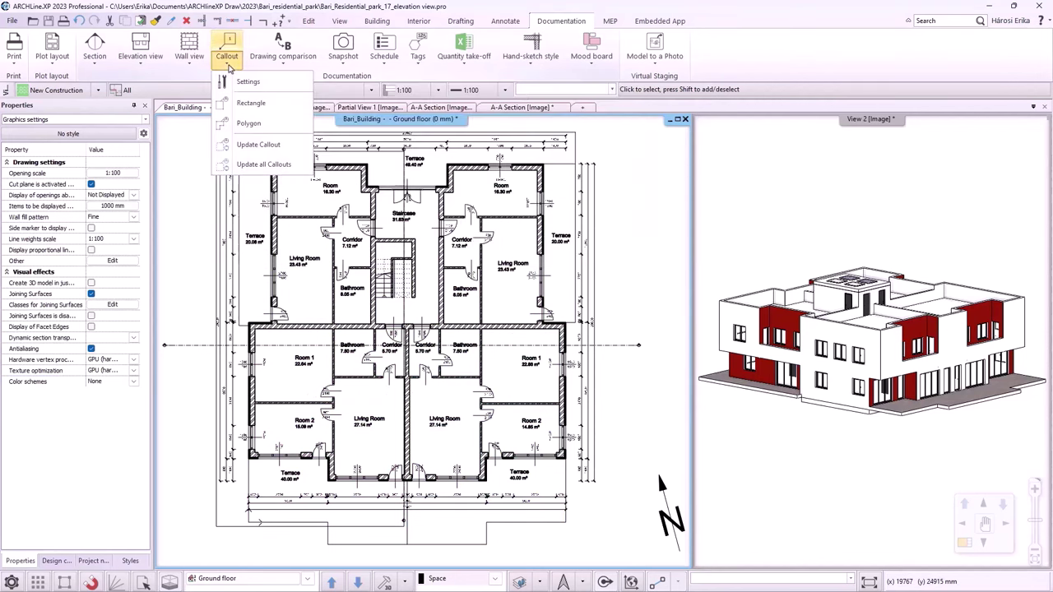
left_click(251, 82)
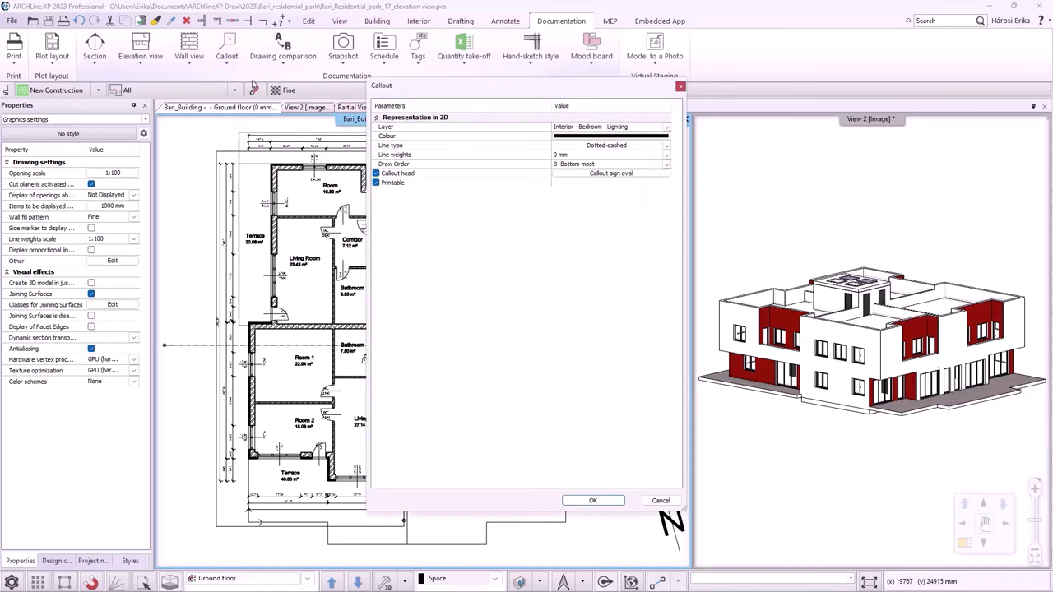
left_click(377, 183)
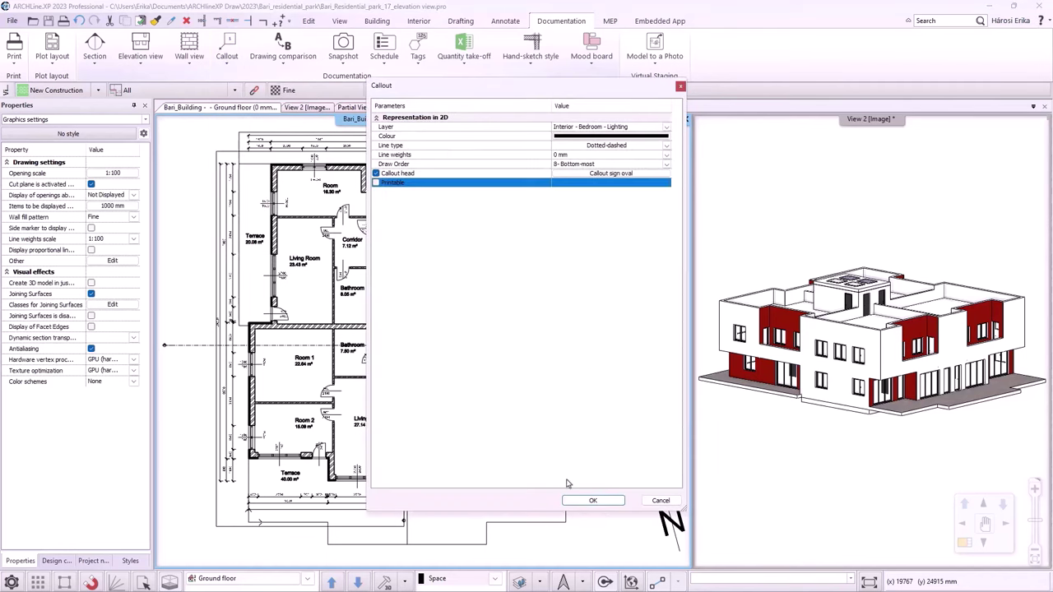
left_click(592, 500)
- Draw rectangular callout 1 around the Room 2 window with its bubble on the left
left_click(227, 54)
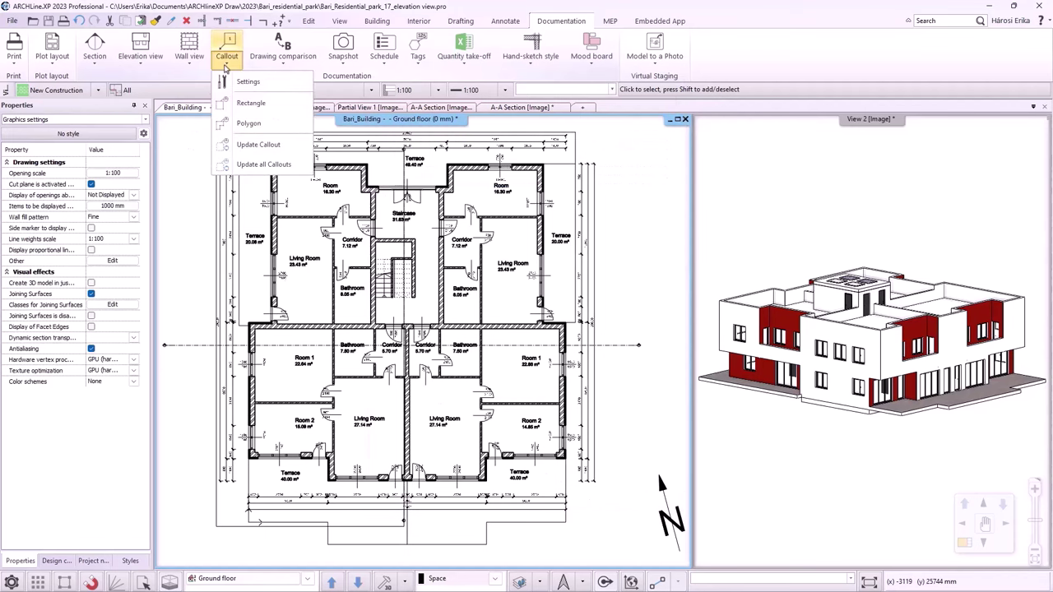
left_click(229, 103)
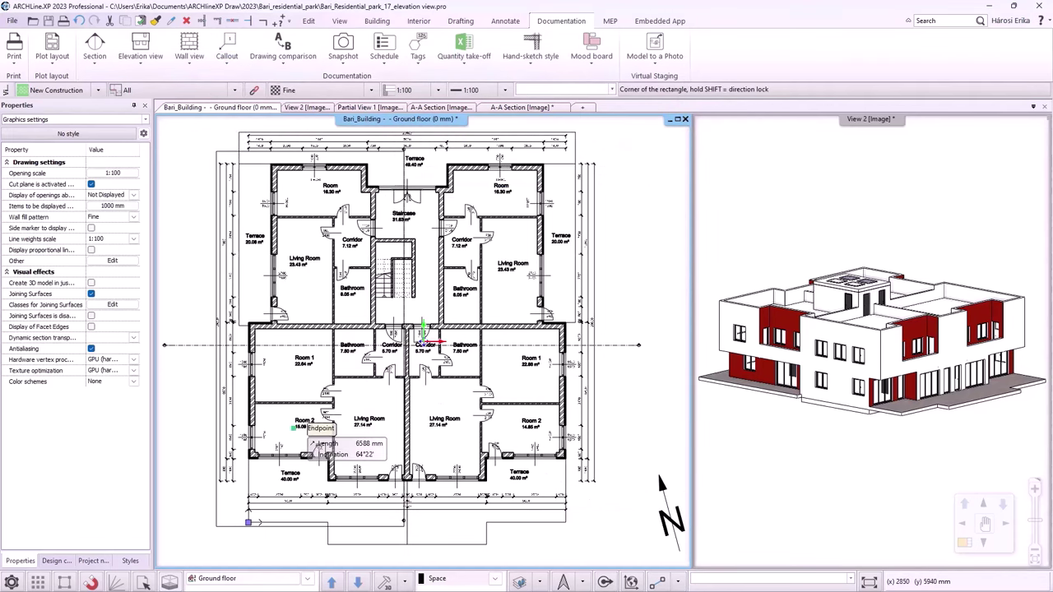
scroll(311, 440, "up", 5)
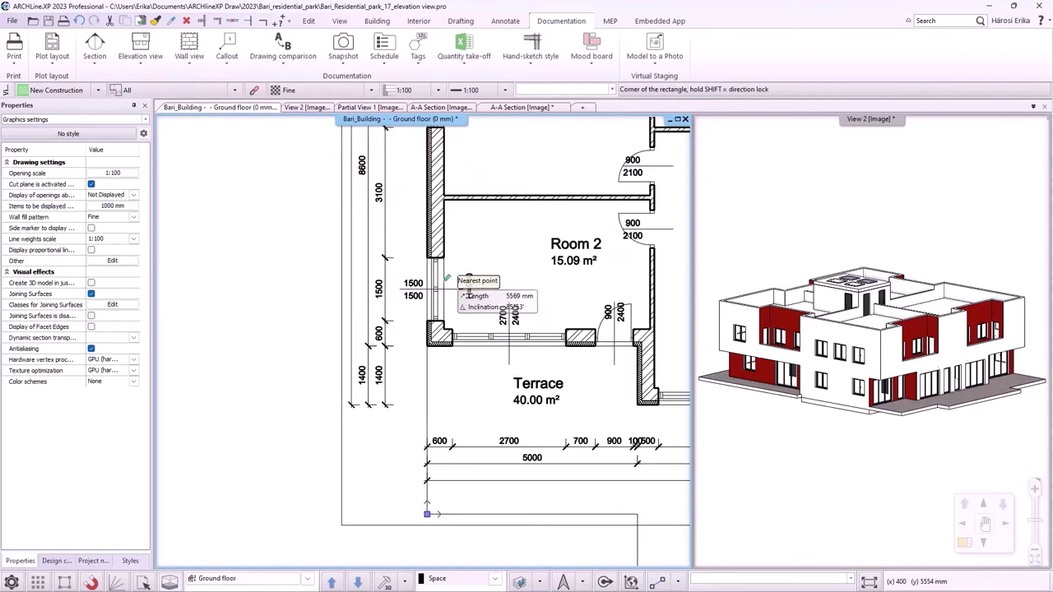
left_click(373, 225)
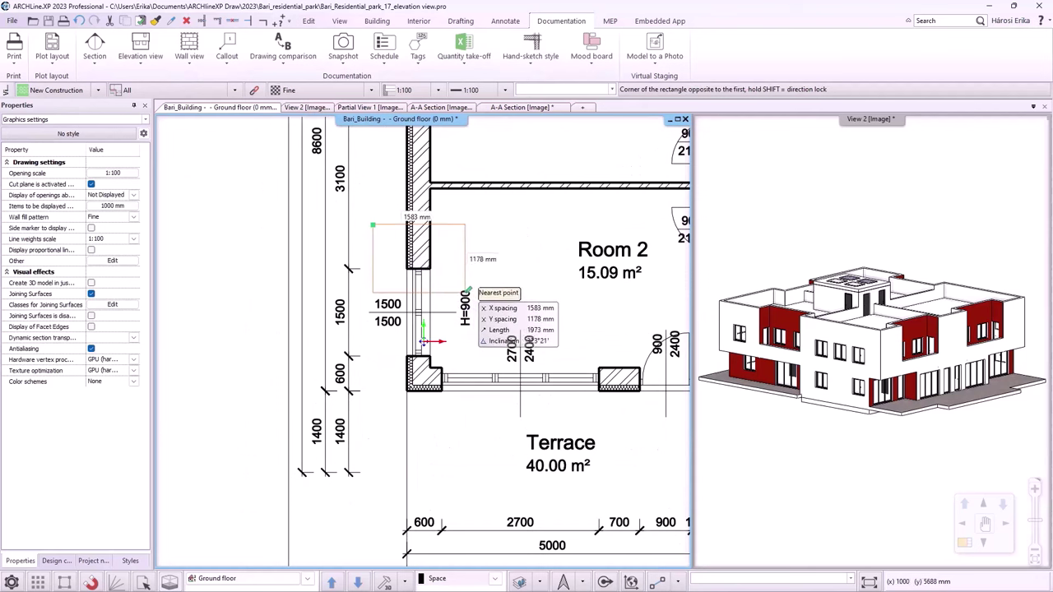
left_click(461, 289)
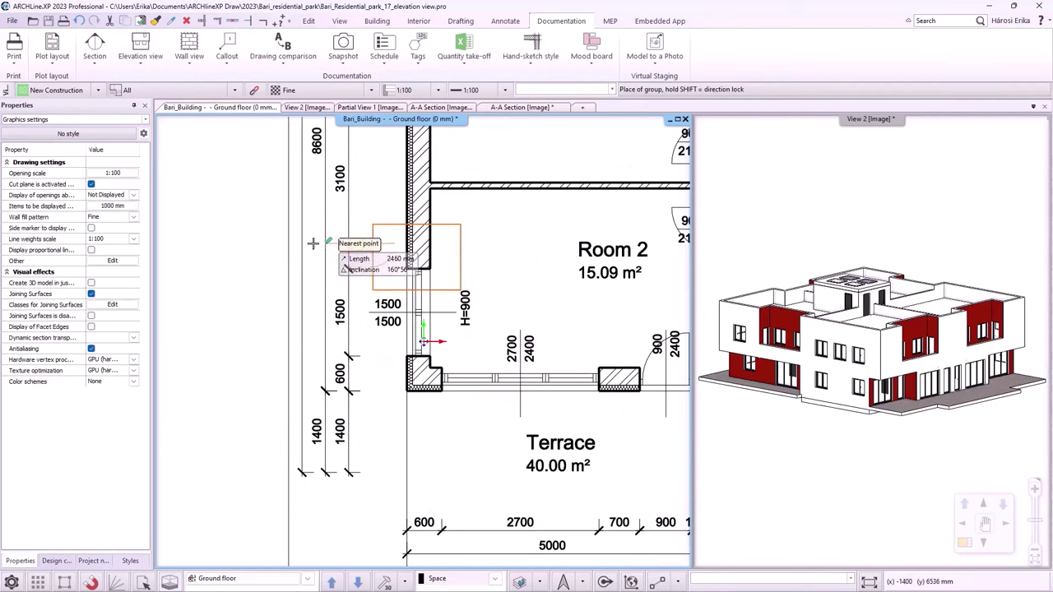
left_click(290, 242)
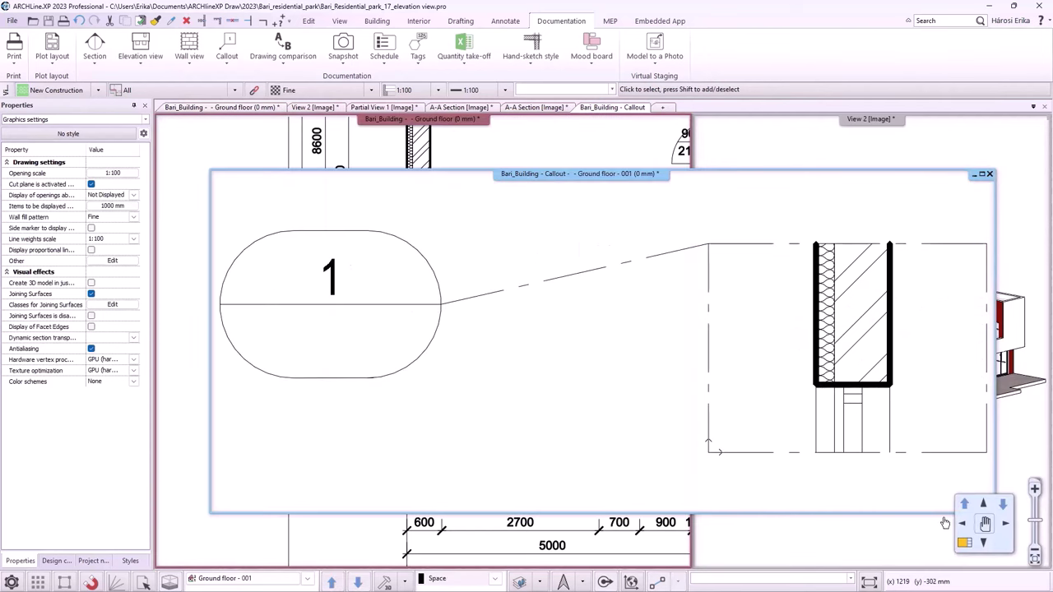
scroll(798, 307, "down", 4)
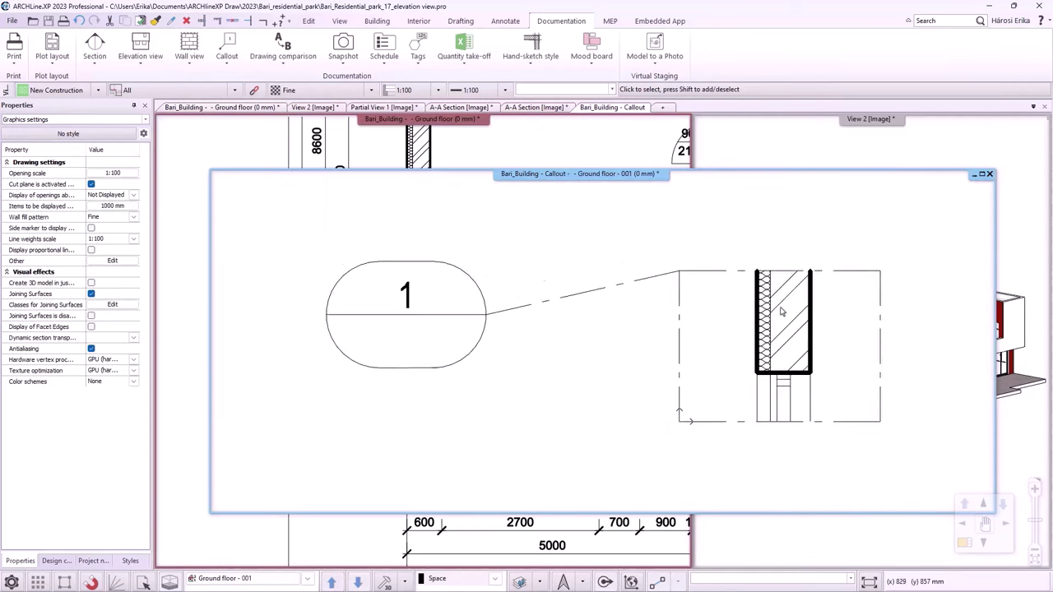
- Import SILBER_bronze_EN.jpg as the callout's raster image content
right_click(695, 295)
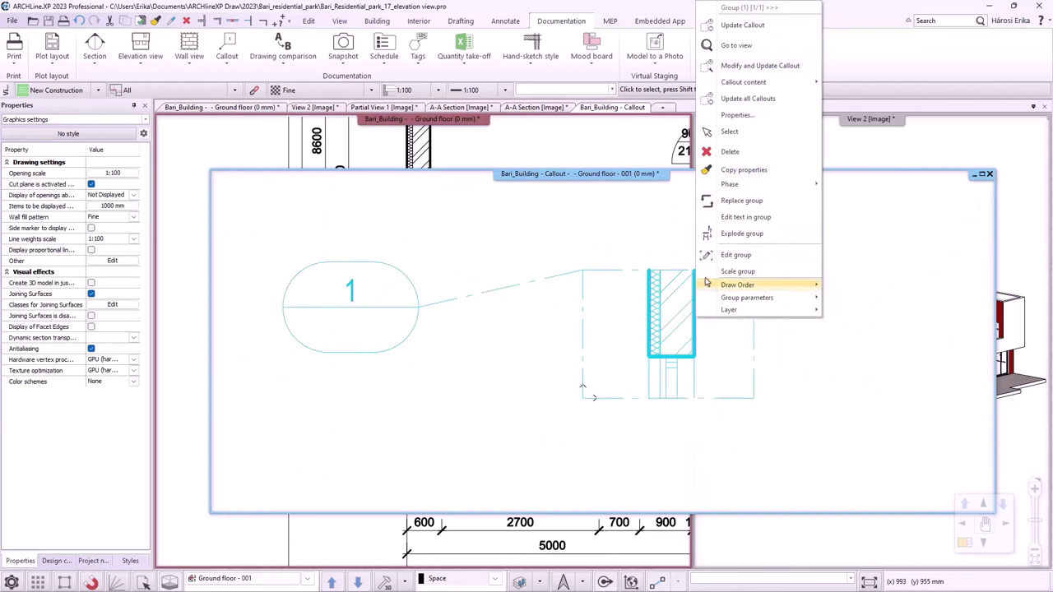
mouse_move(813, 82)
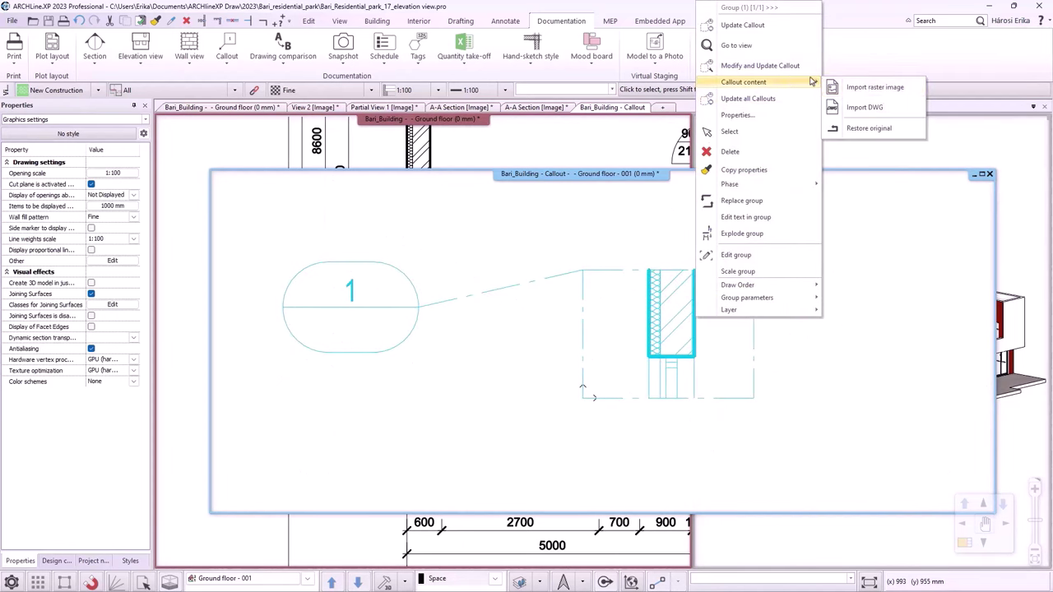
left_click(875, 87)
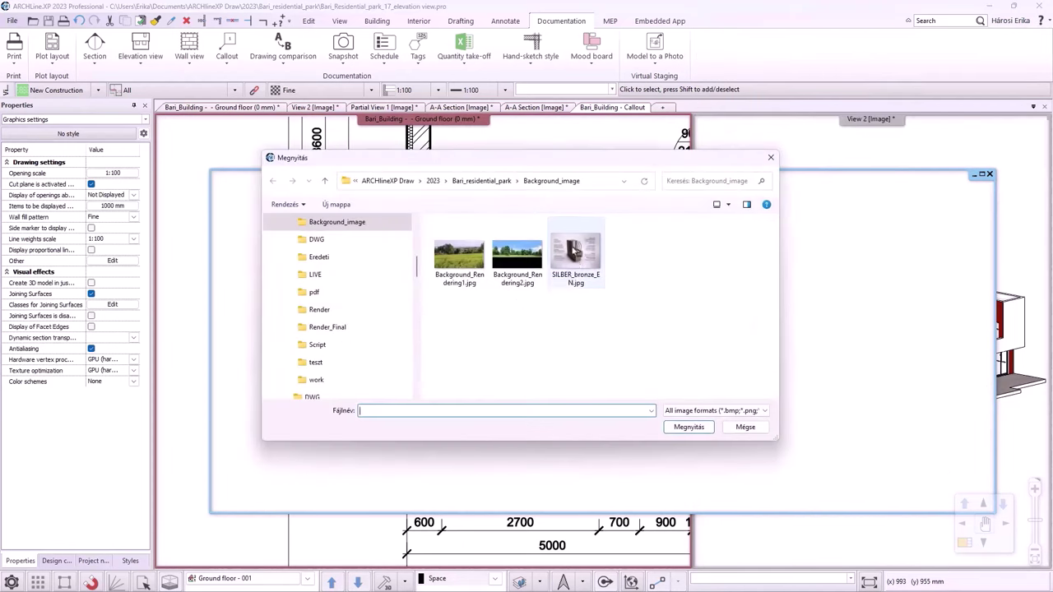
left_click(576, 255)
left_click(689, 427)
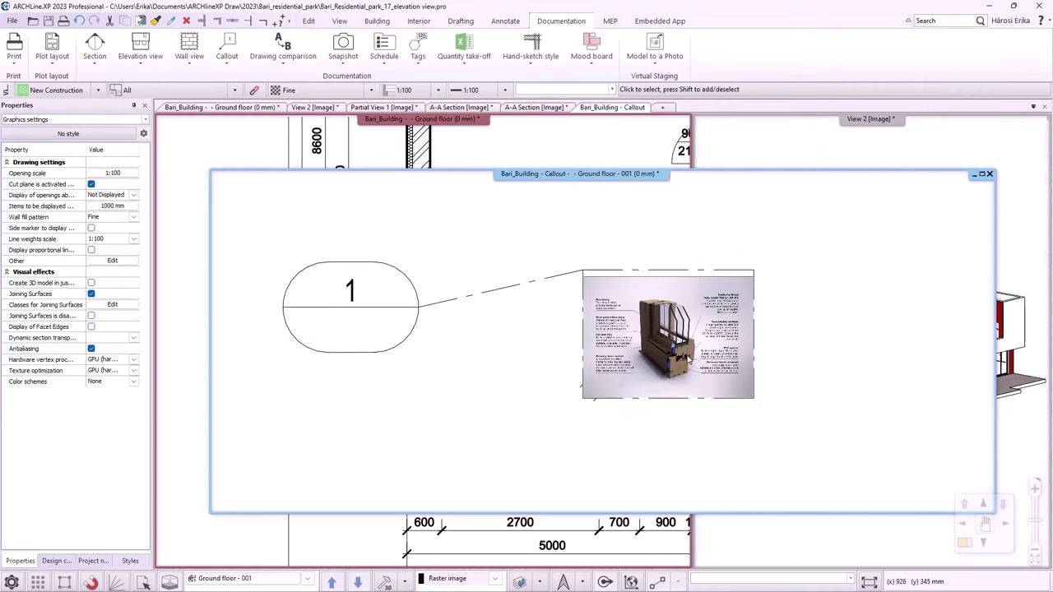
- Return to the ground floor plan and tile it beside the callout and 3D views
scroll(704, 366, "up", 3)
scroll(597, 343, "up", 2)
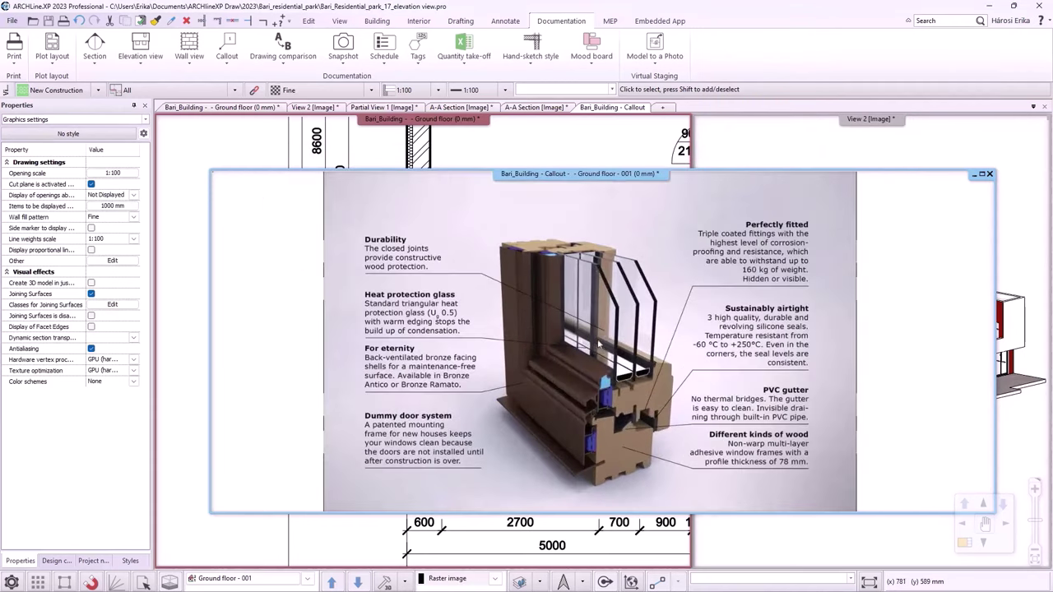
left_click(421, 119)
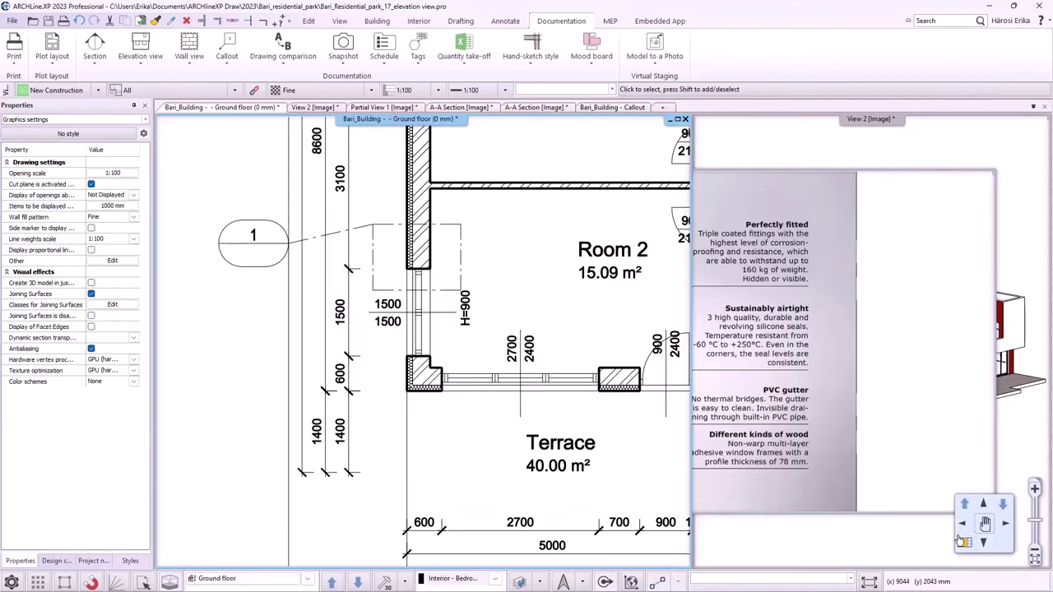
left_click(968, 500)
scroll(913, 271, "up", 3)
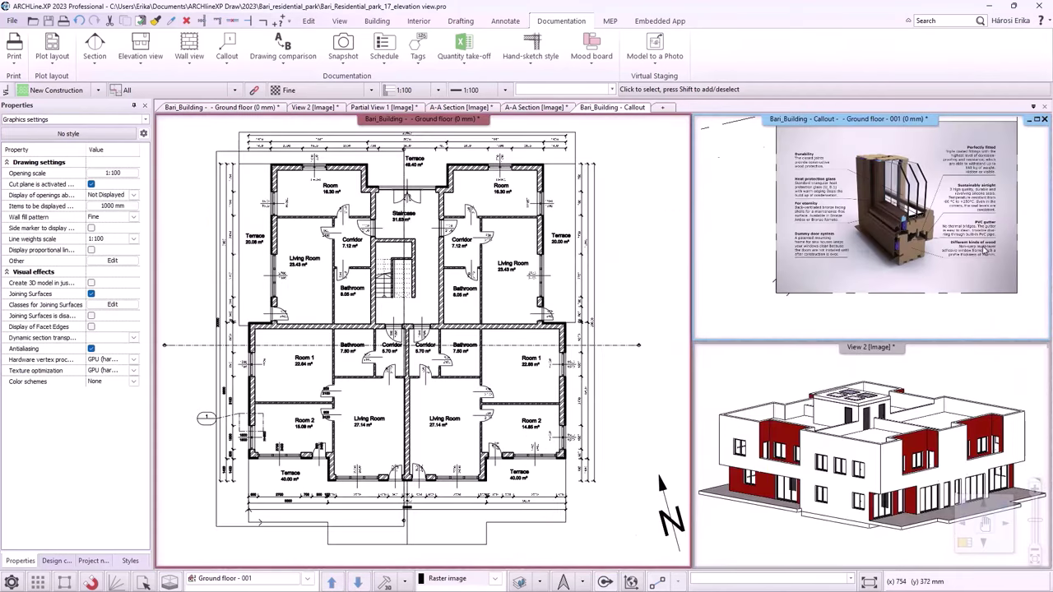
- Browse both A-A sections and Partial View 1, then restore the Ground floor plan to the main window
left_click(673, 186)
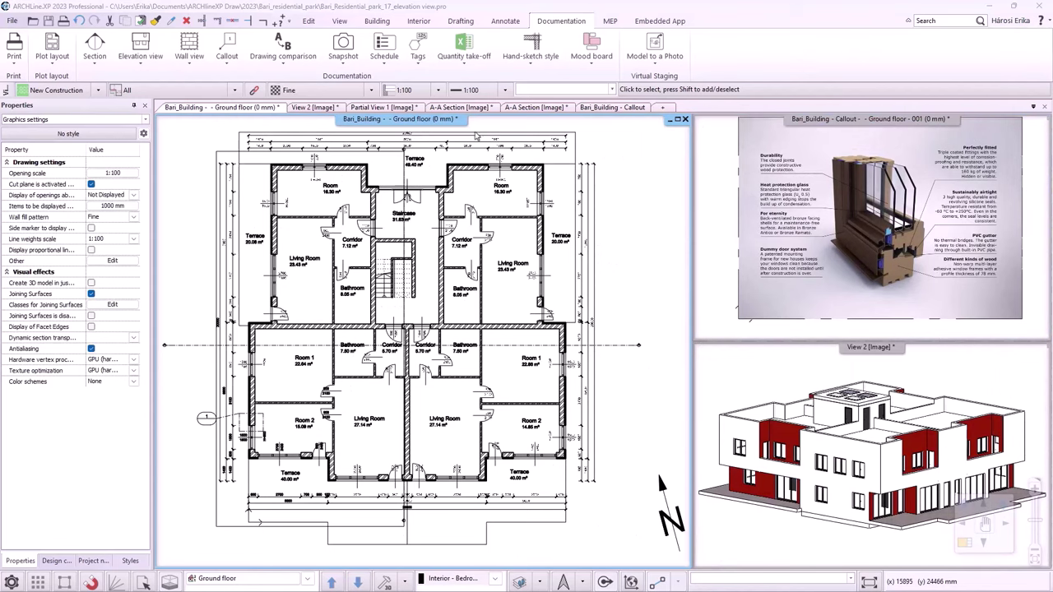
left_click(488, 110)
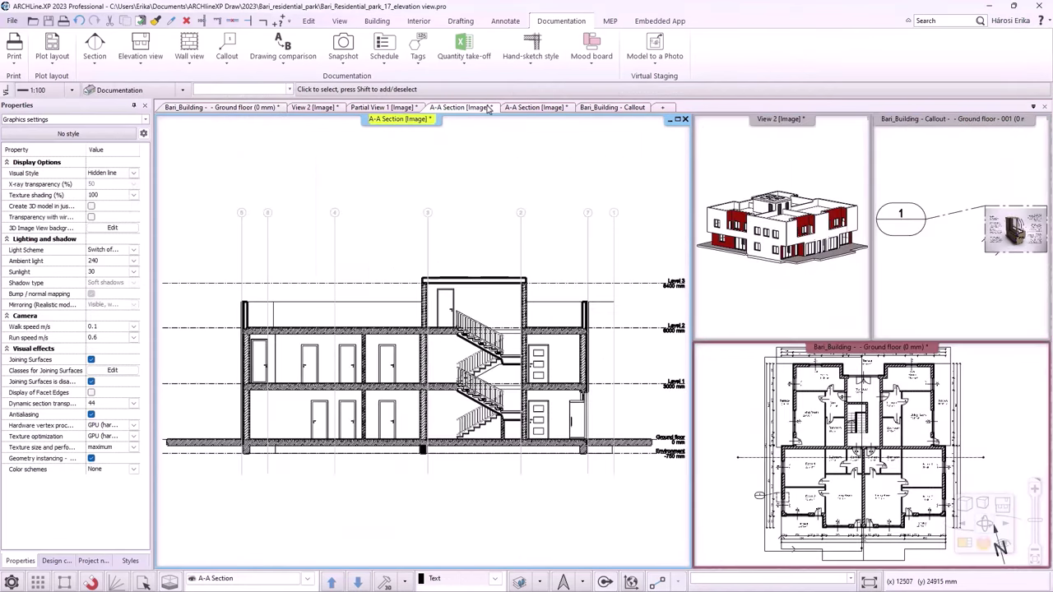
left_click(539, 111)
left_click(374, 109)
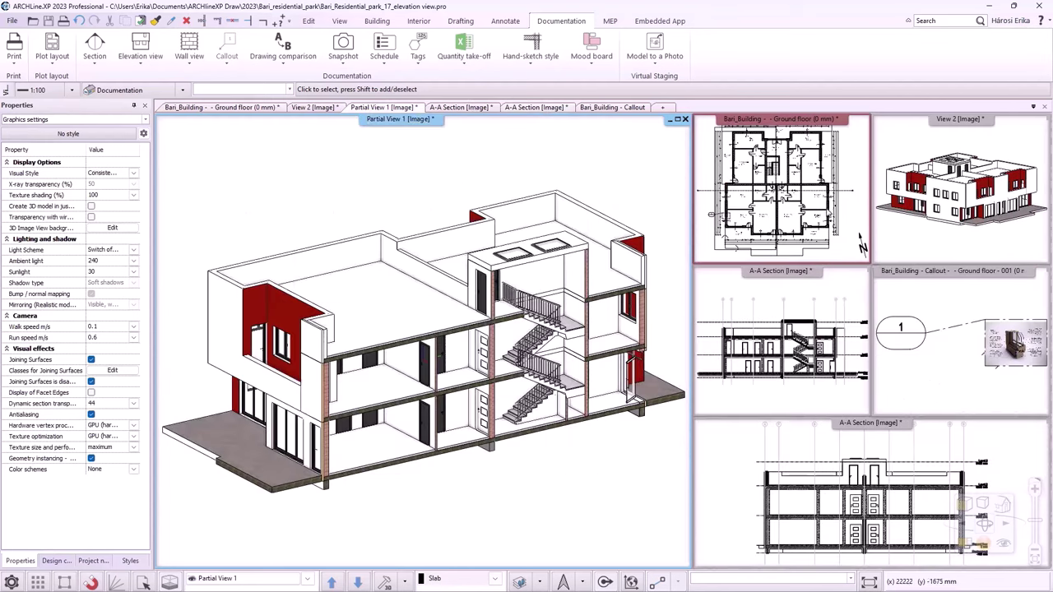
left_click(848, 215)
left_click(964, 544)
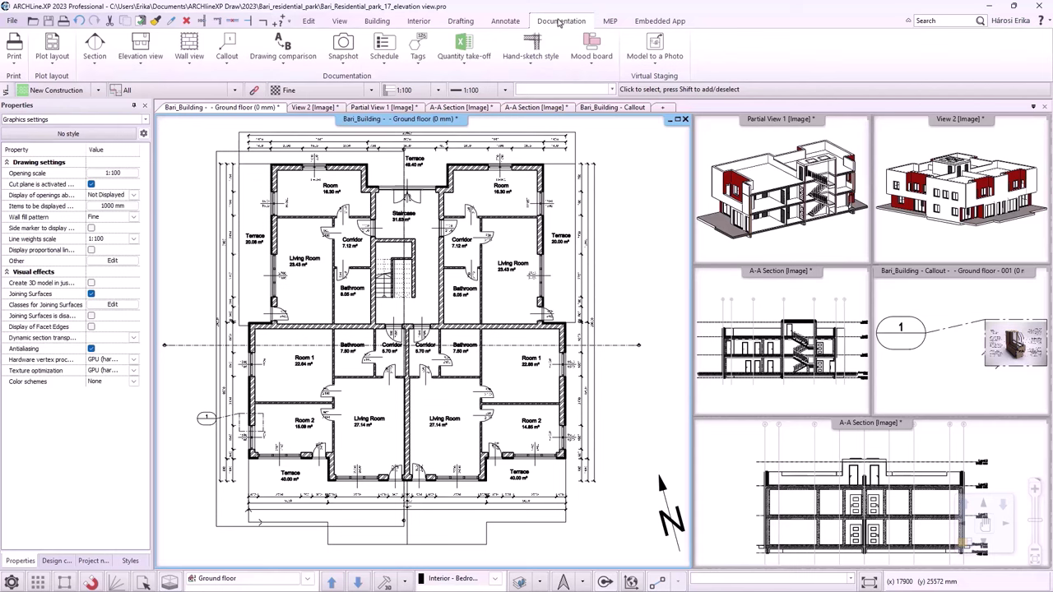
- Set elevations to layer _Layer 0 with the Realistic (with edges) visual style
left_click(142, 63)
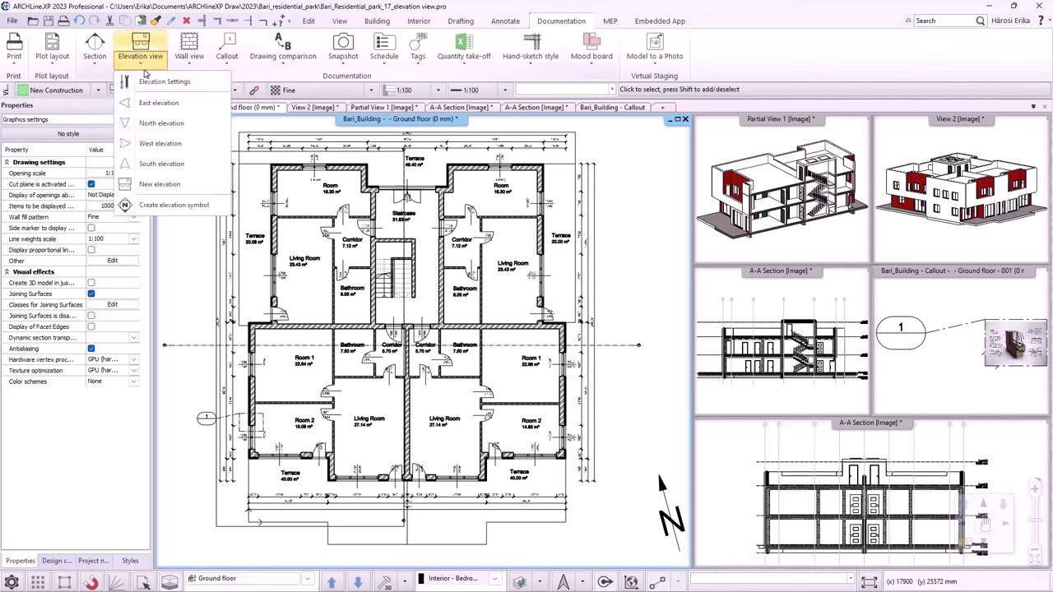
left_click(163, 81)
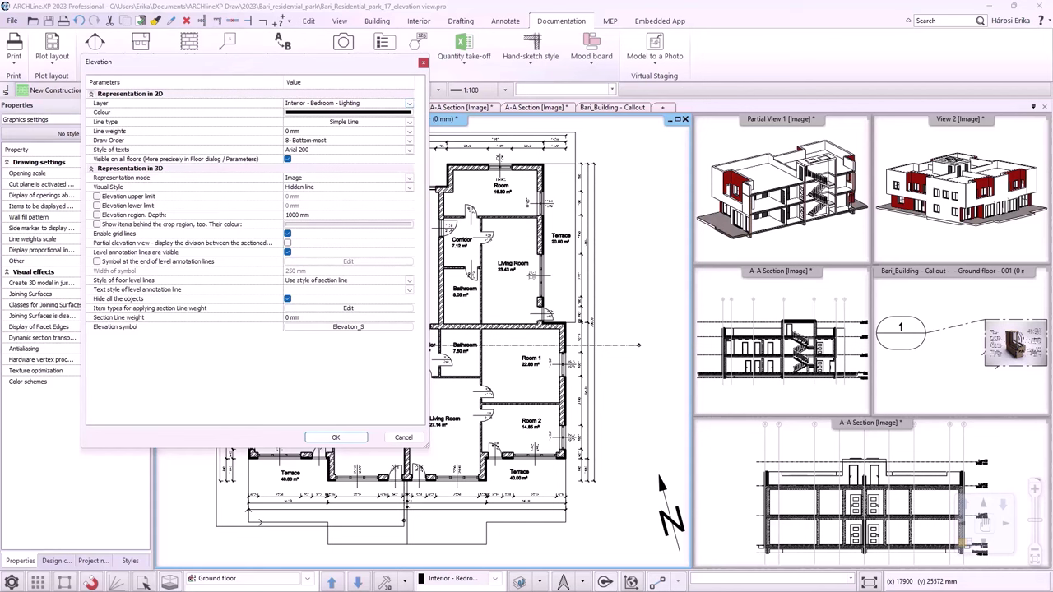
left_click(189, 122)
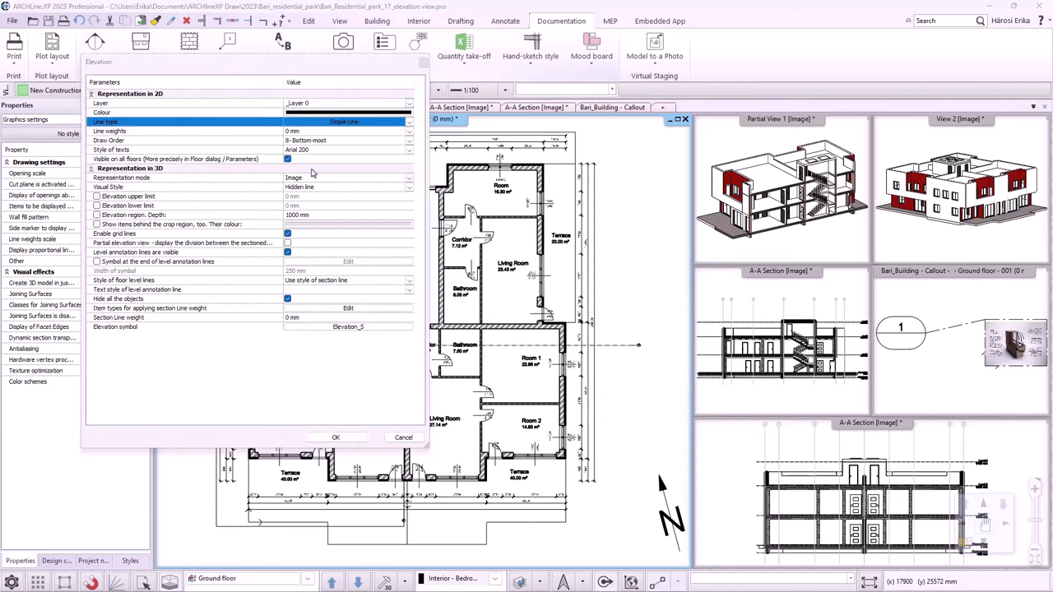
left_click(409, 188)
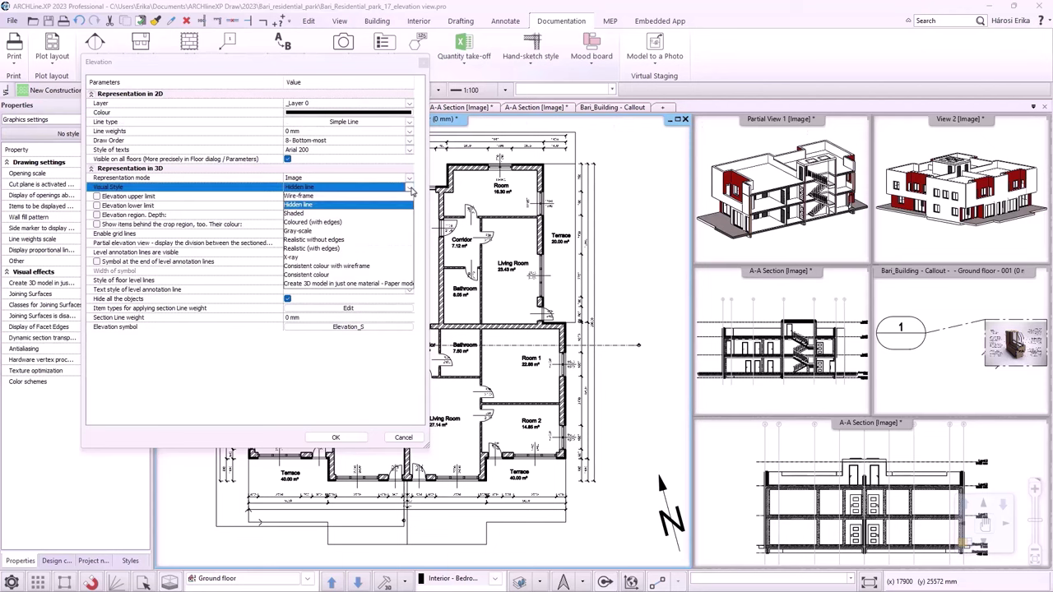
left_click(329, 250)
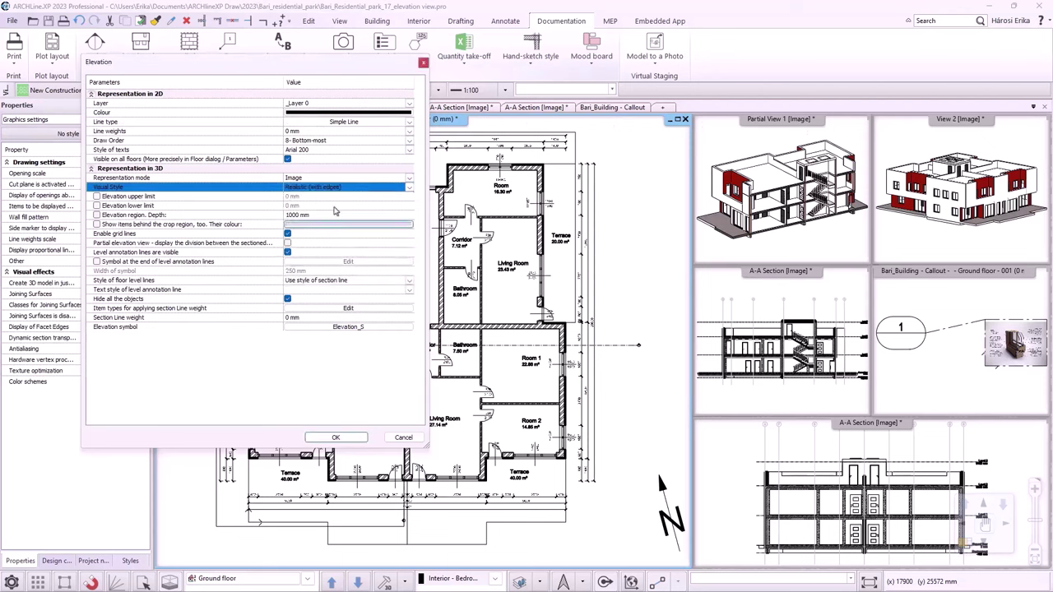
left_click(336, 438)
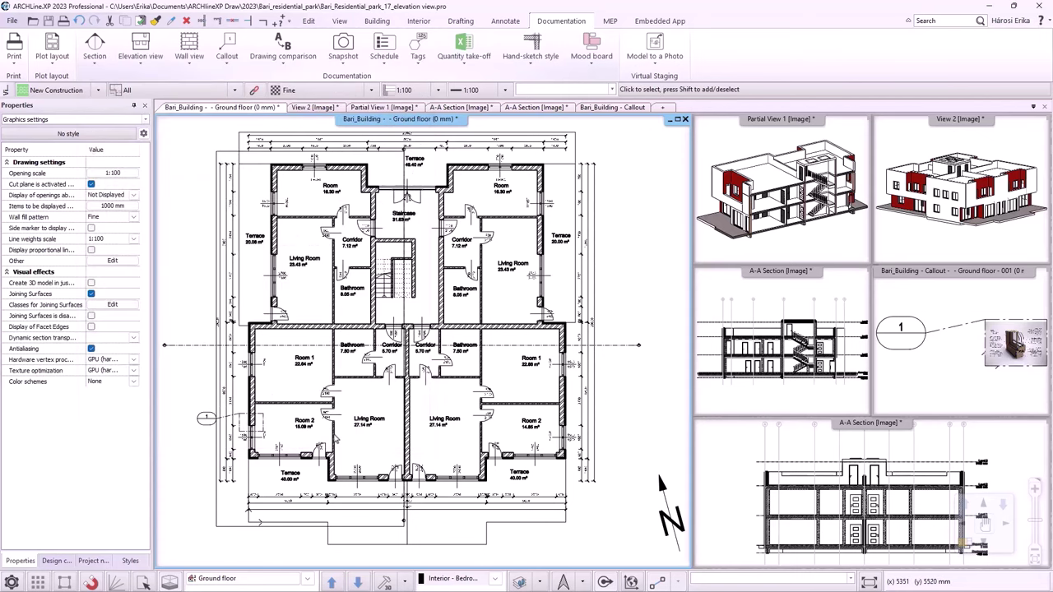
- Create the East, North, West and South elevation views of the building
left_click(140, 60)
left_click(158, 103)
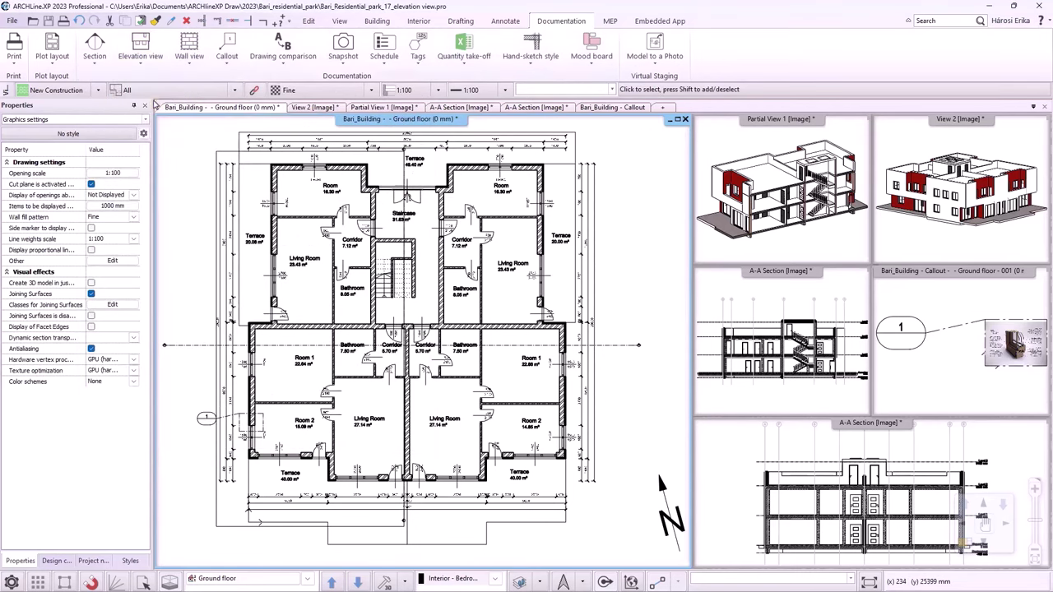
left_click(140, 60)
left_click(156, 87)
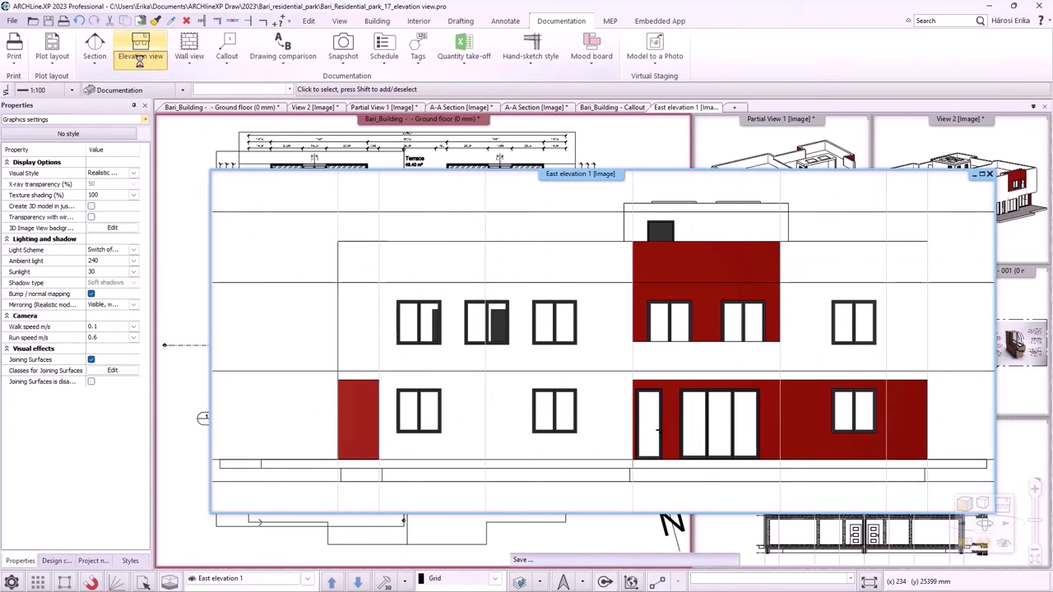
left_click(141, 64)
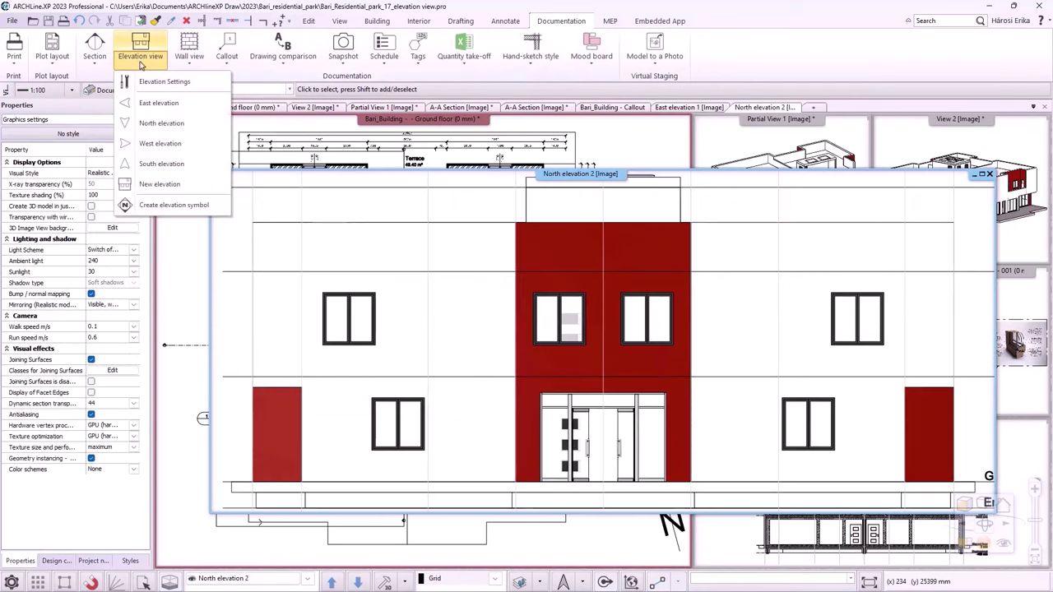
left_click(152, 143)
left_click(142, 64)
left_click(152, 163)
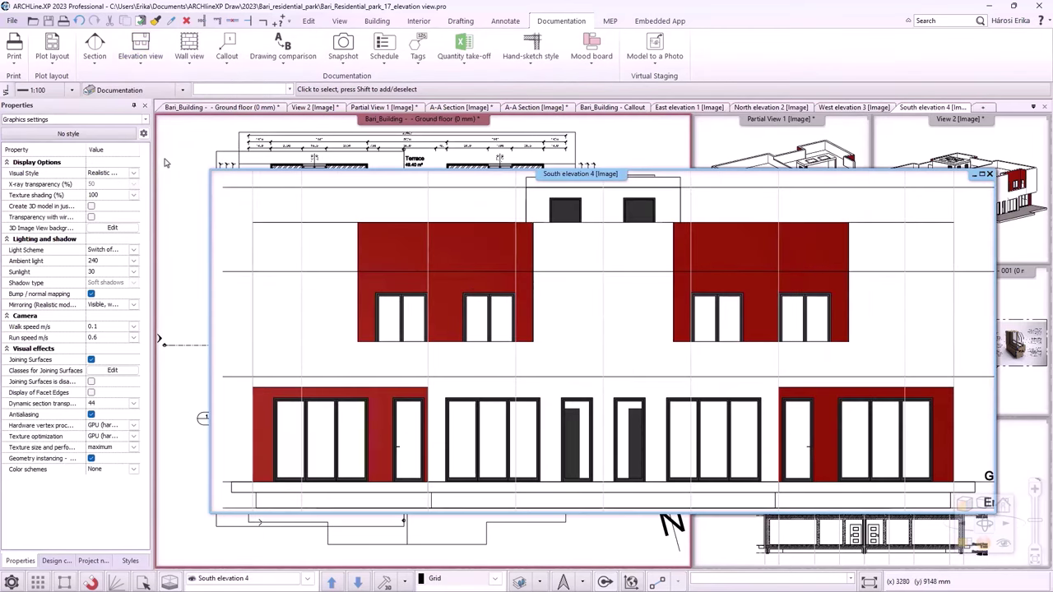
- Enlarge and zoom into the South elevation to review it, then return to the Ground floor plan
left_click(181, 153)
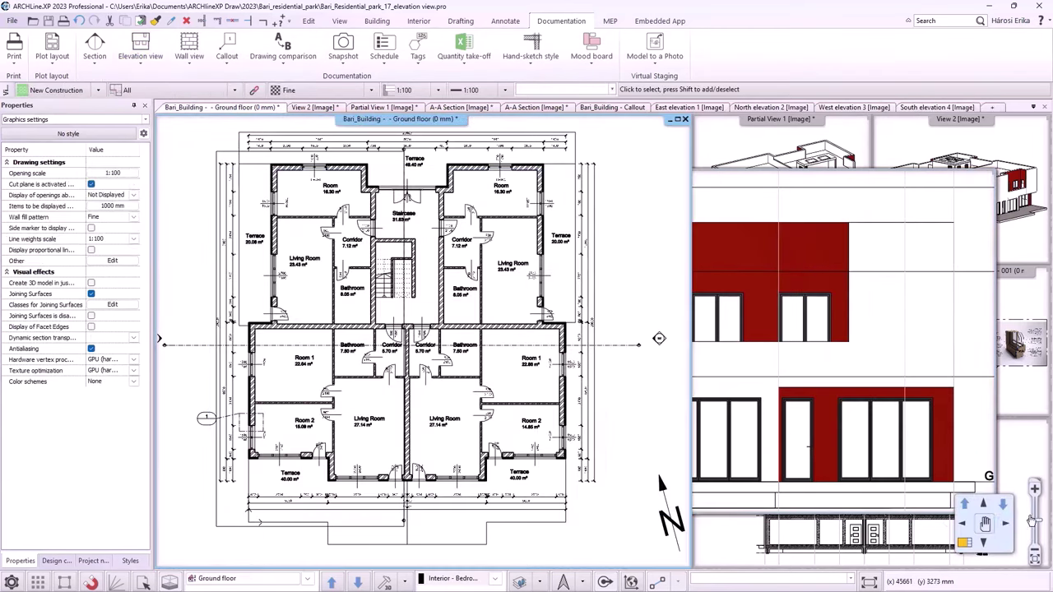
left_click(964, 545)
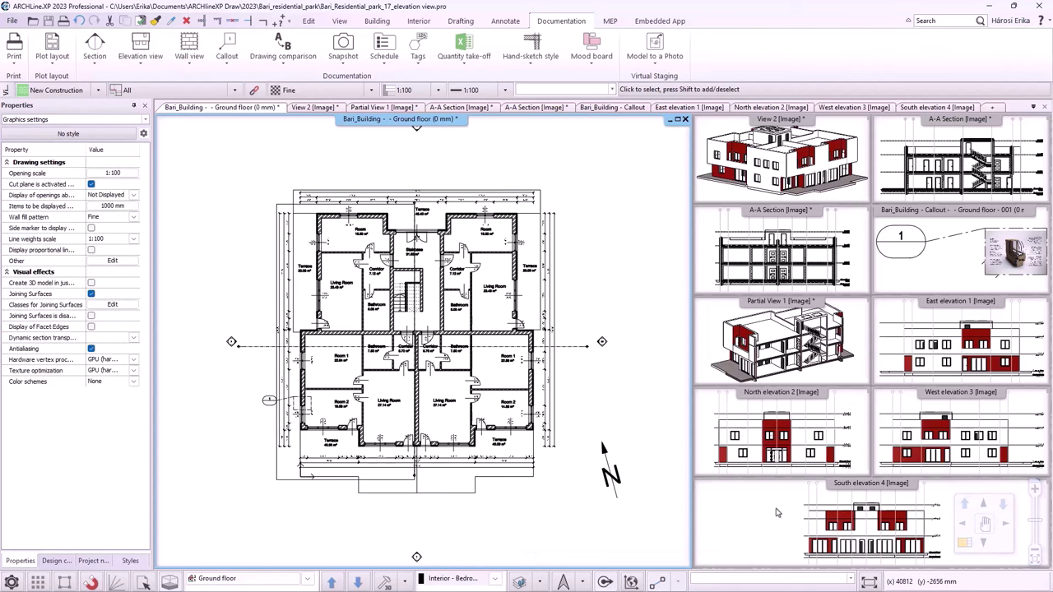
left_click(964, 545)
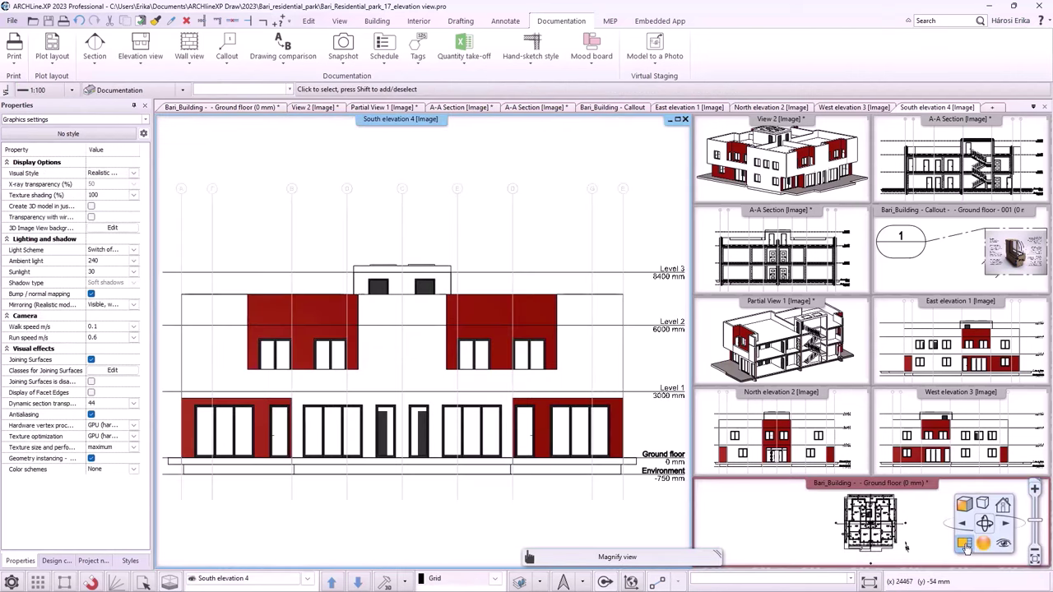
left_click(677, 120)
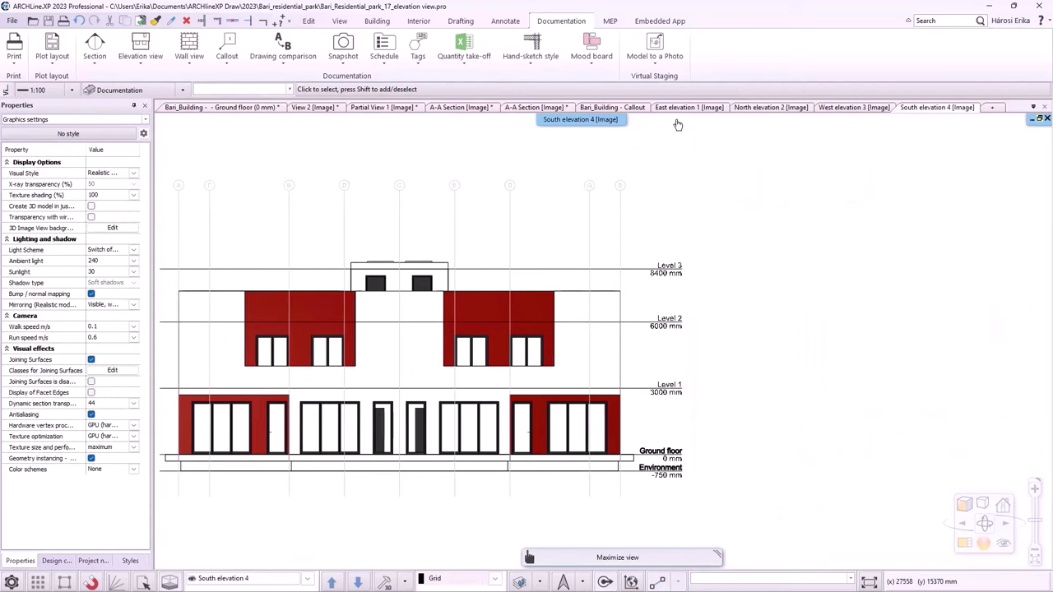
left_click(1035, 558)
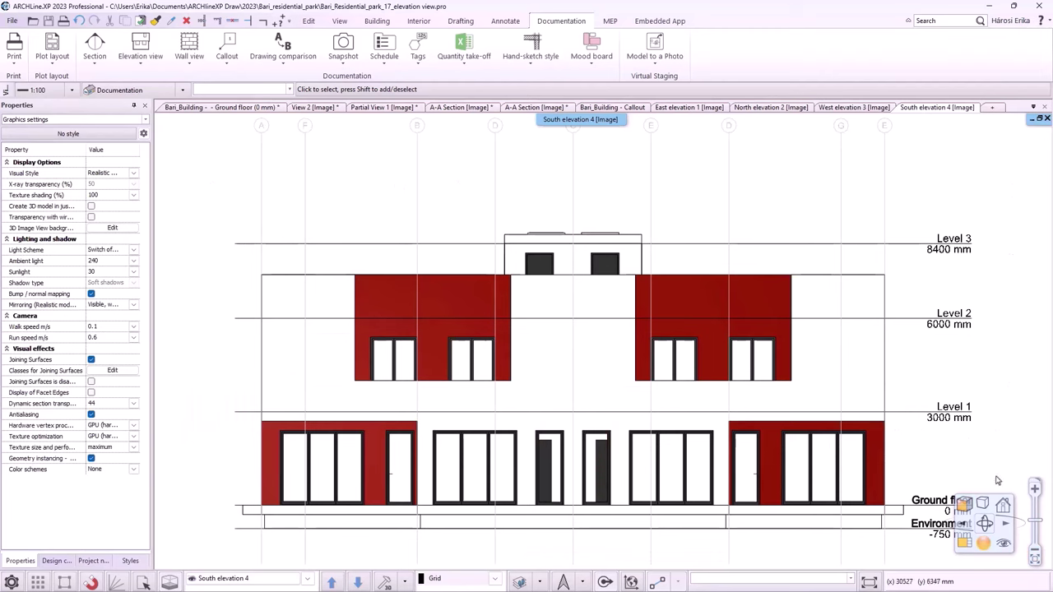
left_click(964, 545)
left_click(946, 550)
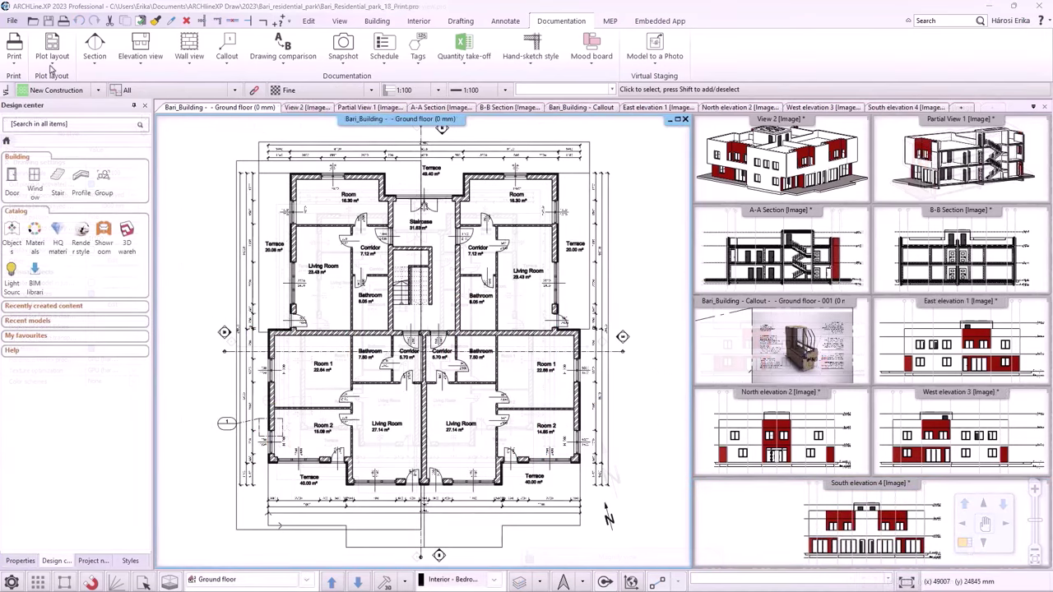
- Prepare a plot layout of ISO A3 297x420 landscape sheets, 4 columns by 2 rows, stamped Stamp_A3_01
left_click(50, 65)
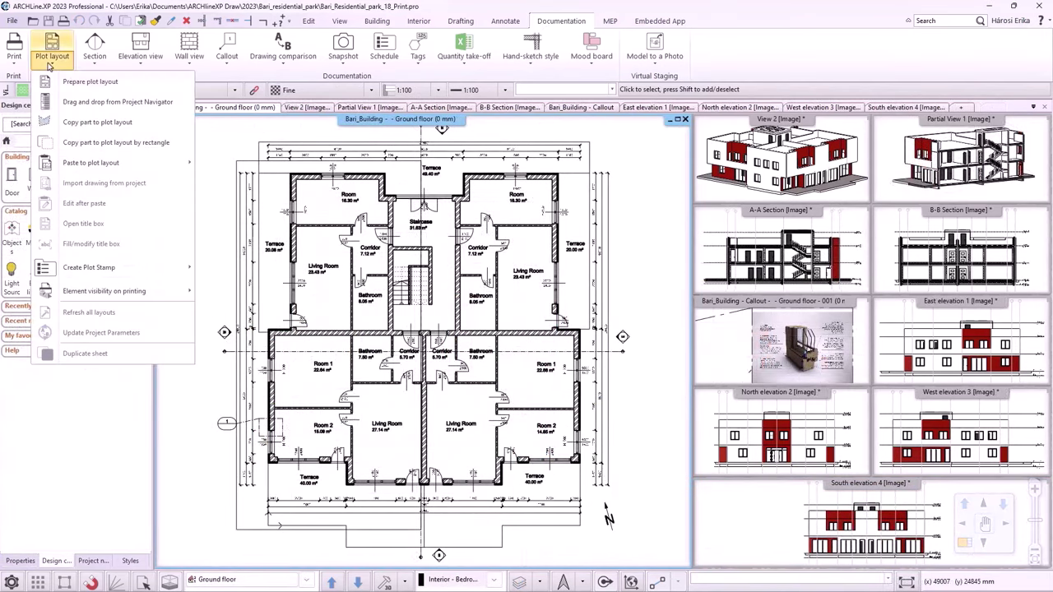
left_click(78, 82)
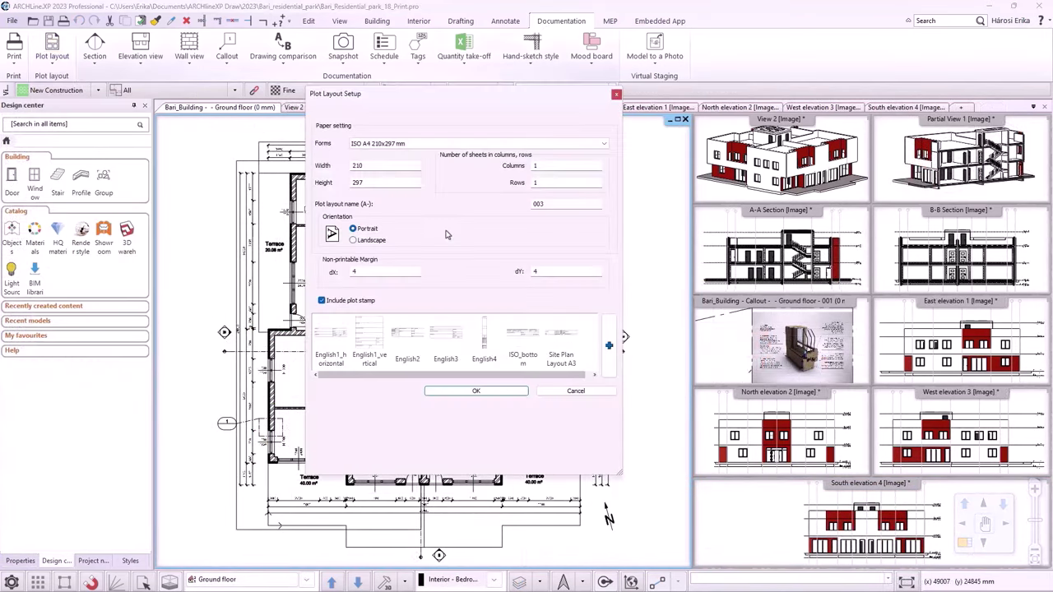
left_click(605, 144)
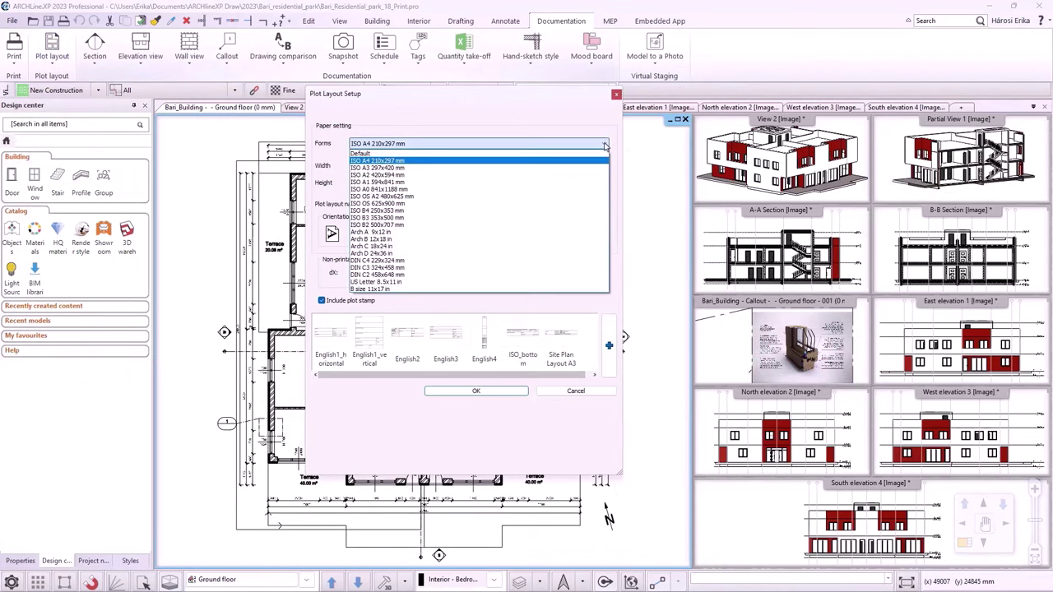
left_click(365, 168)
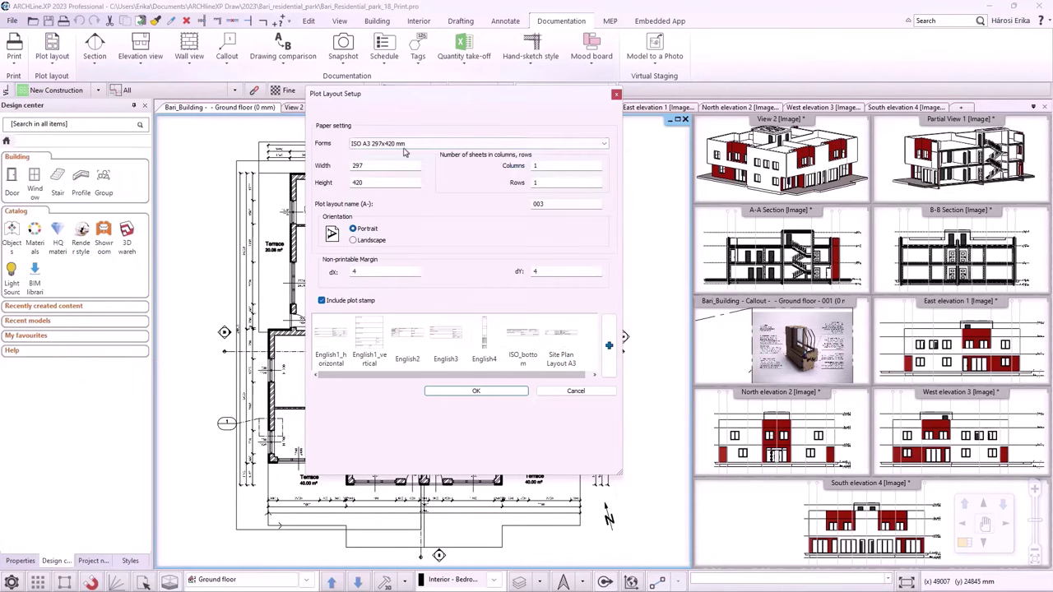
left_click(370, 240)
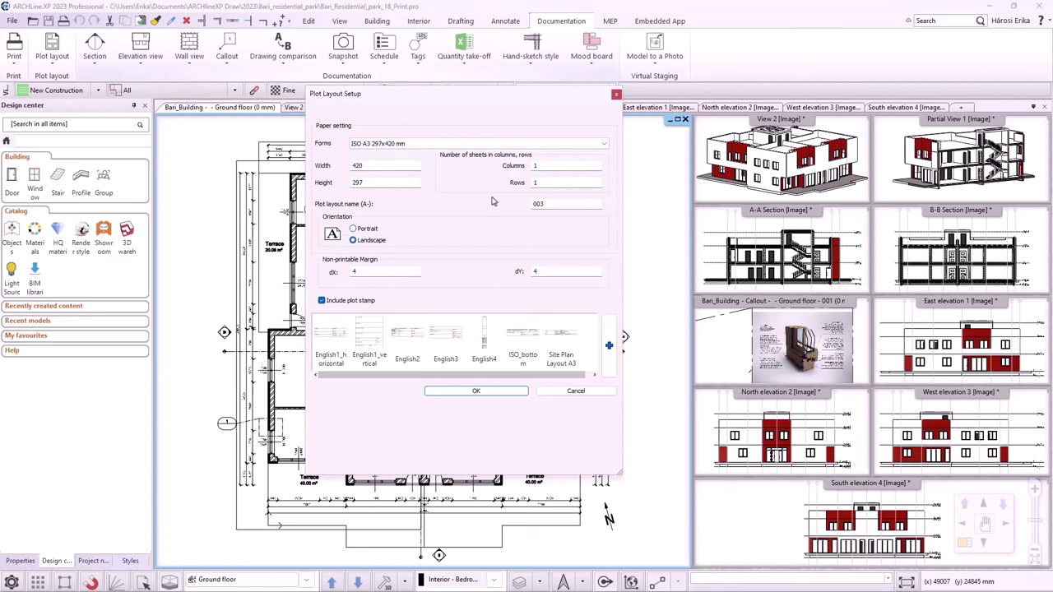
left_click(527, 167)
left_click(526, 184)
left_click(562, 202)
scroll(564, 346, "down", 1)
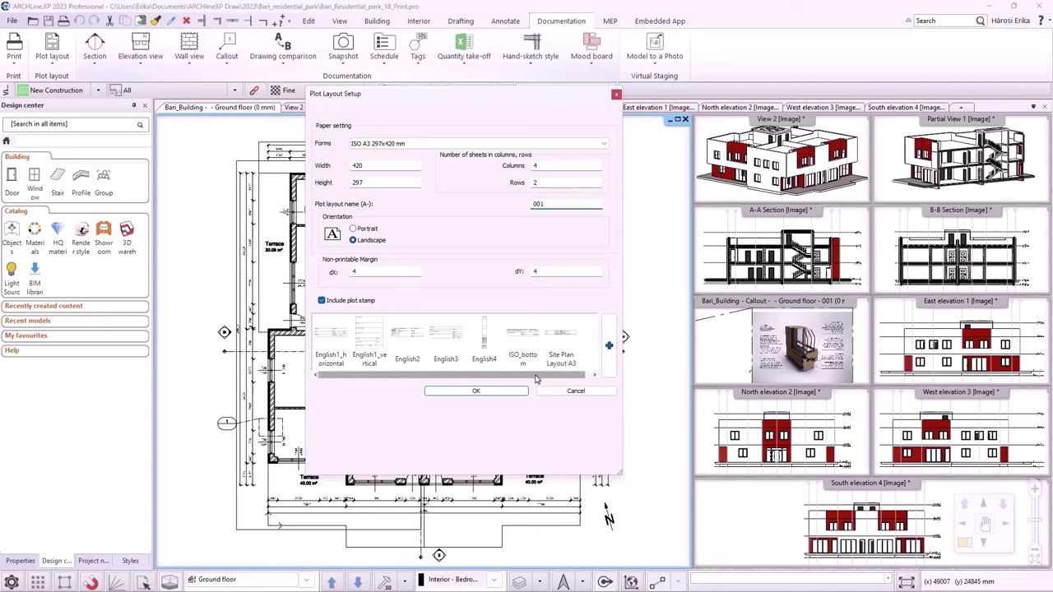
left_click(565, 350)
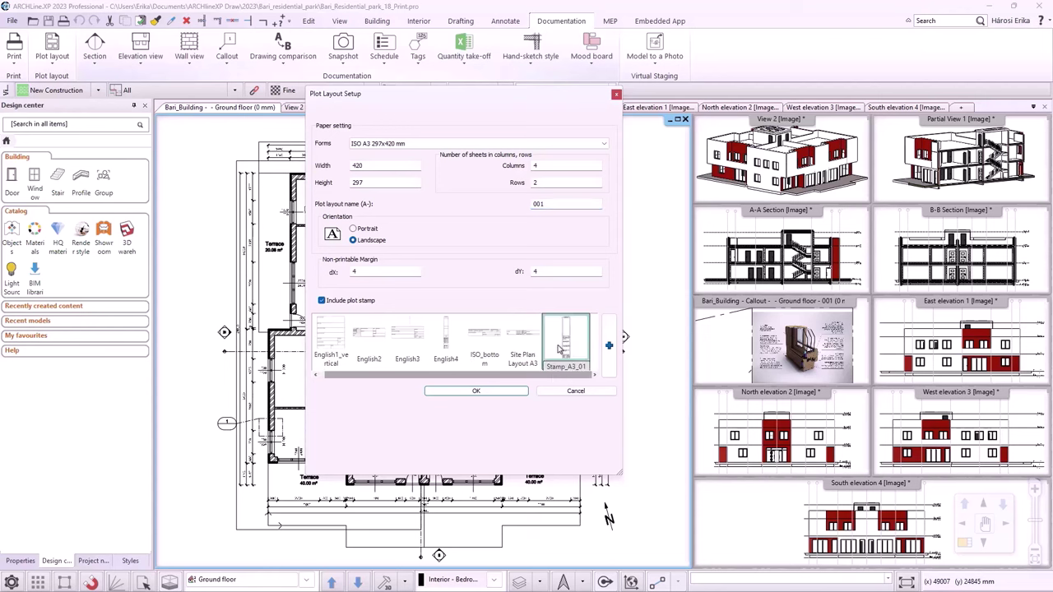
left_click(475, 391)
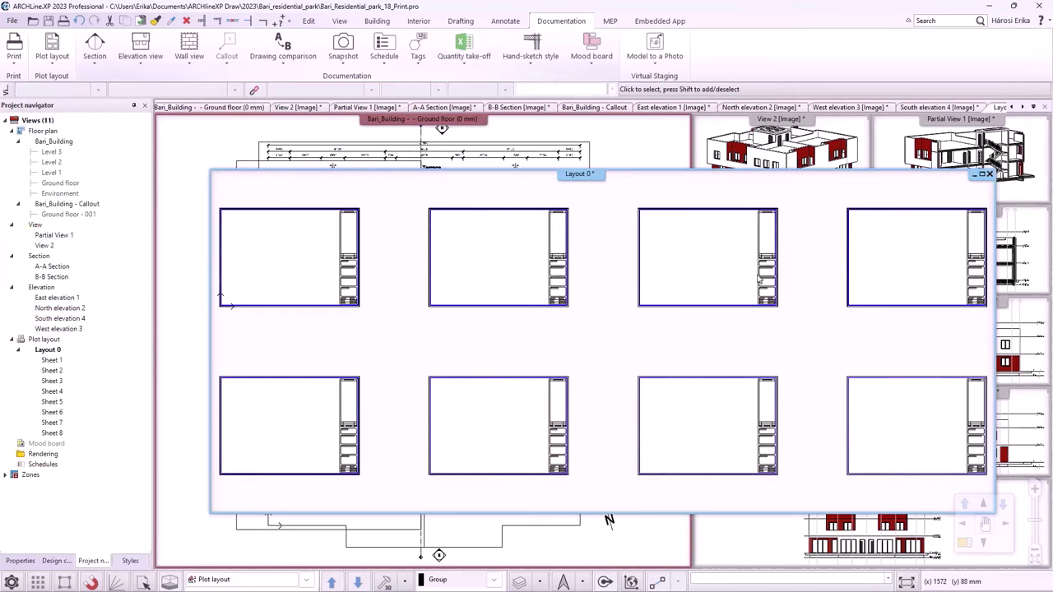
- Paste the copied floor plan at 1:100 onto the first and second sheets of Layout 0
left_click(982, 173)
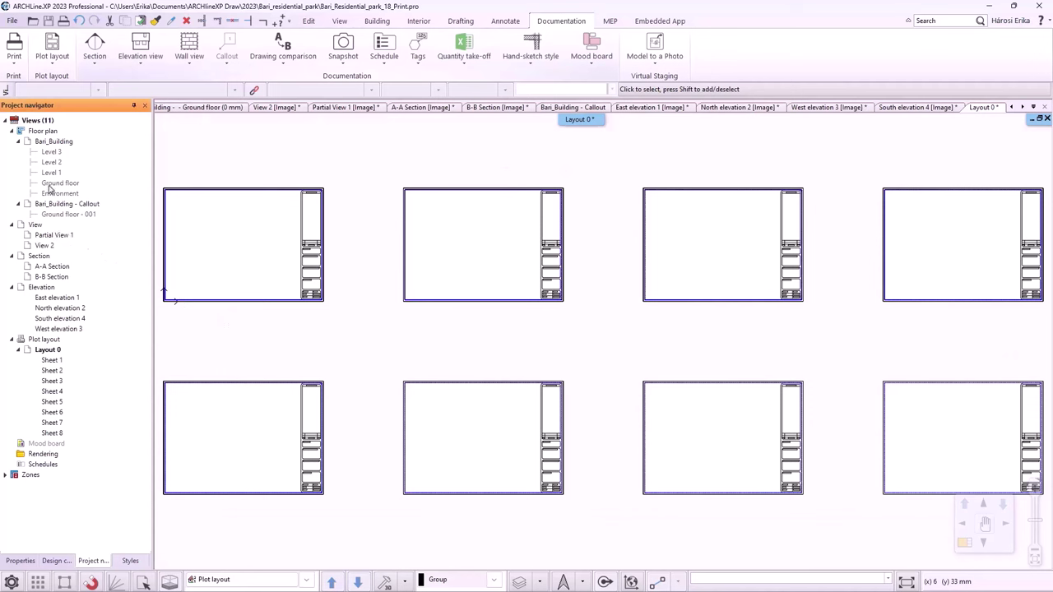
right_click(238, 265)
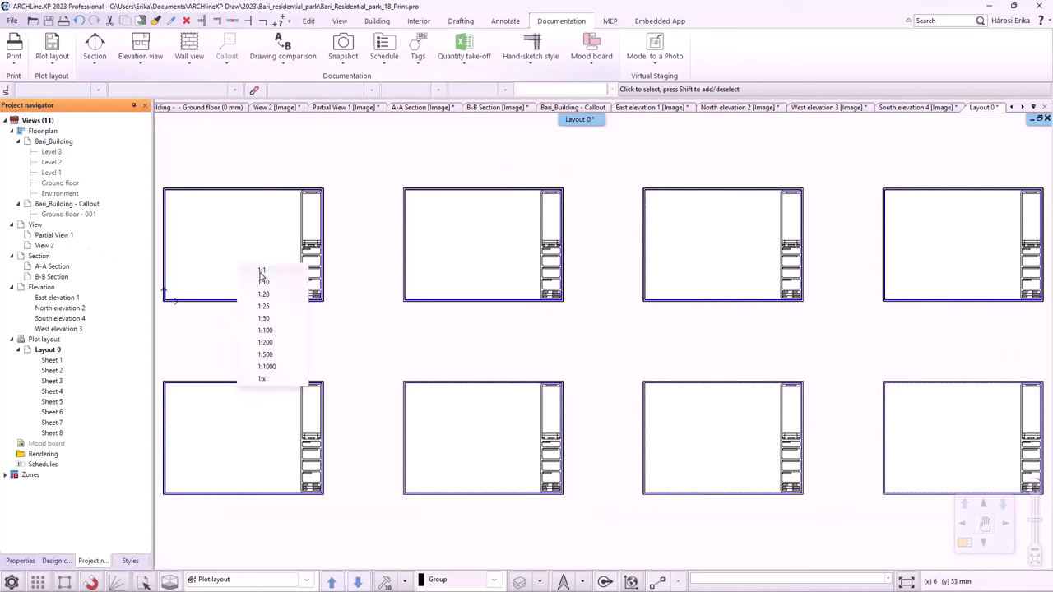
left_click(266, 331)
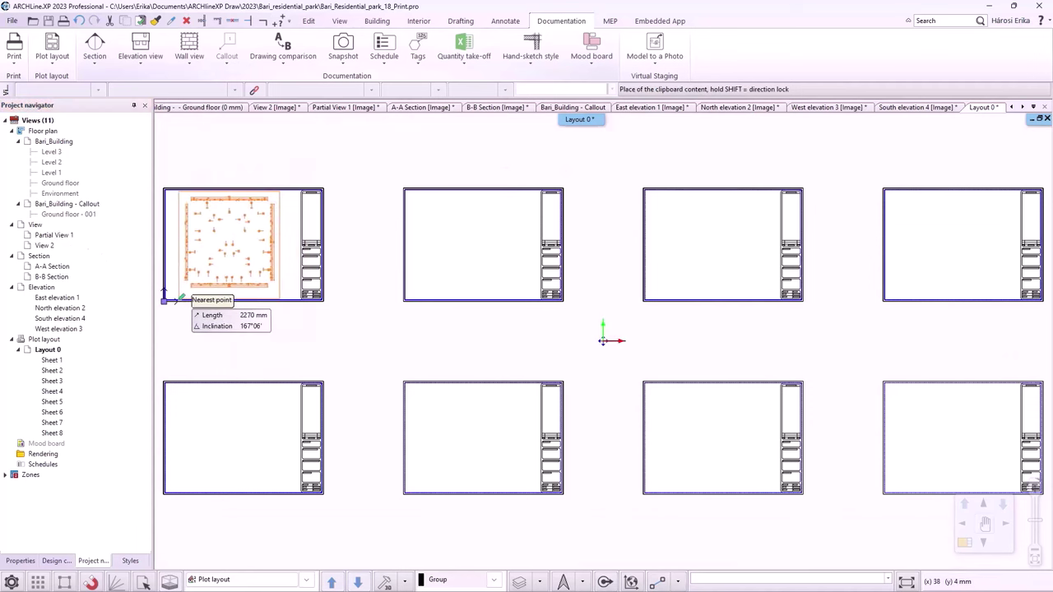
left_click(165, 300)
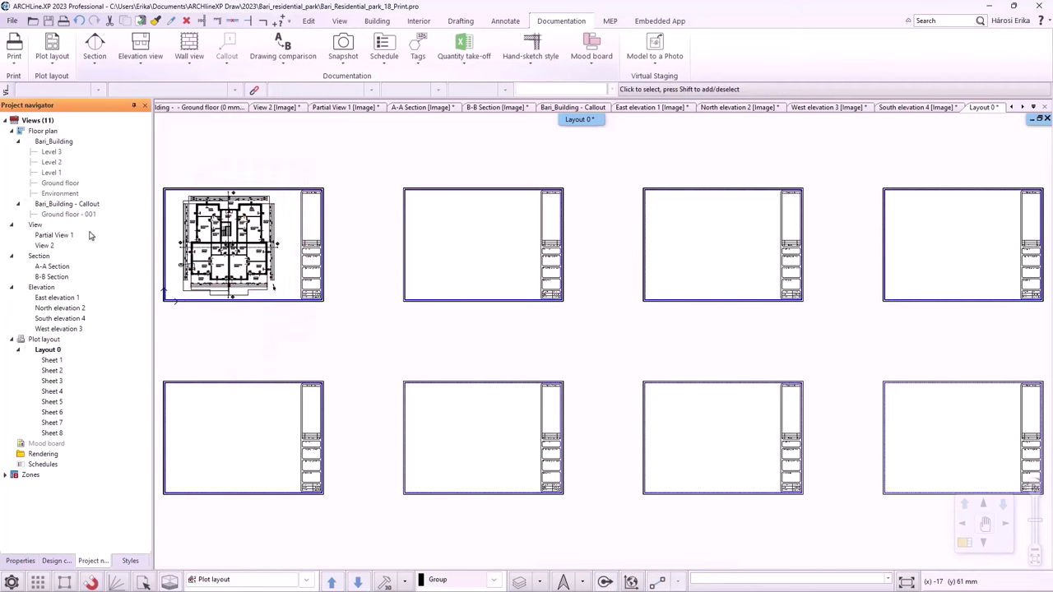
key("ctrl+v")
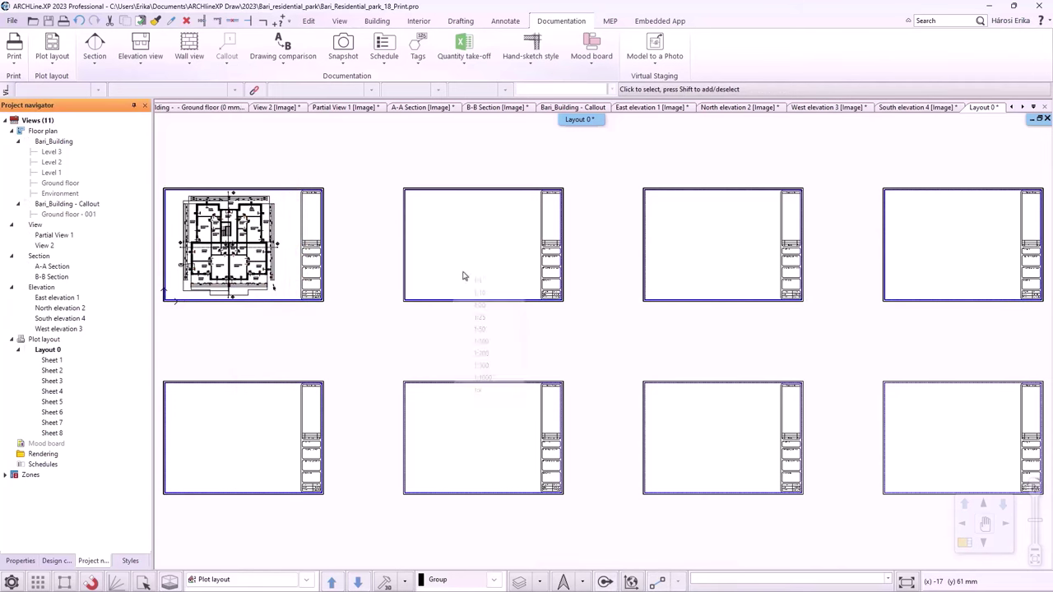
left_click(483, 342)
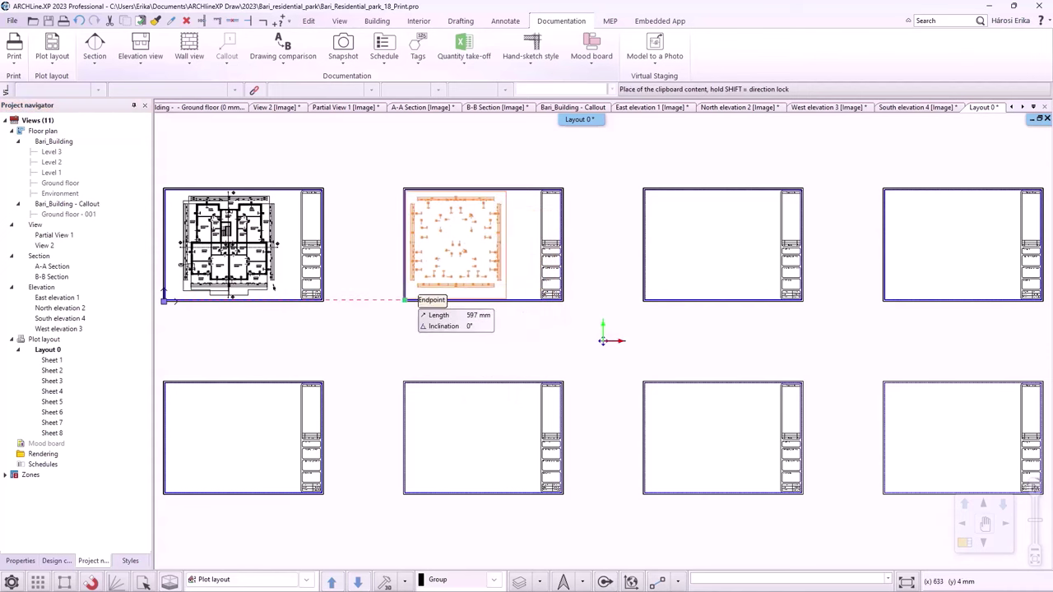
left_click(425, 299)
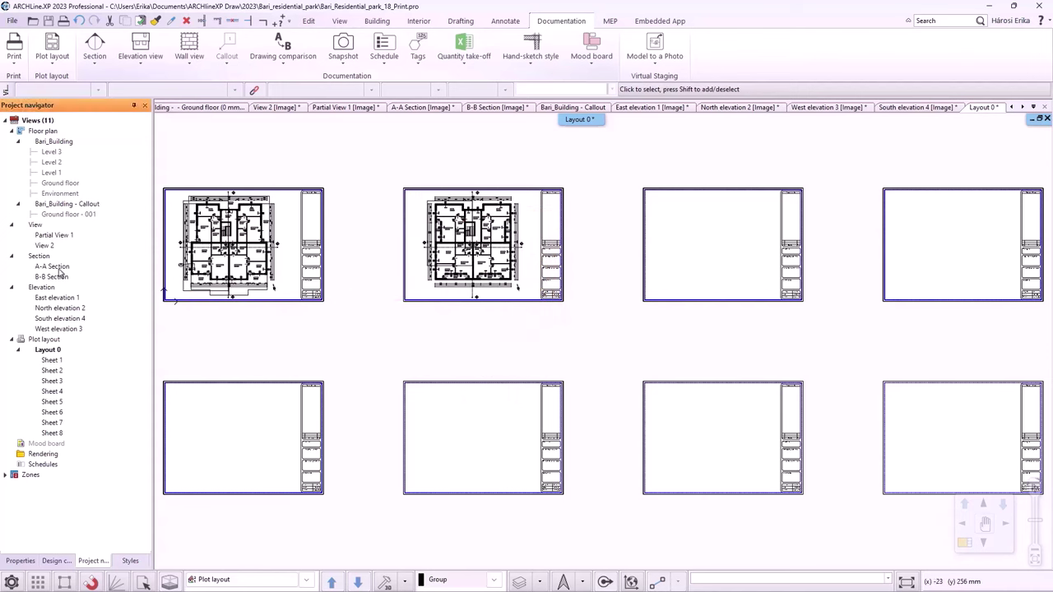
- Place the A-A Section on sheet 3 and the B-B Section on sheet 4, both at 1:100
left_click_drag(60, 273, 694, 280)
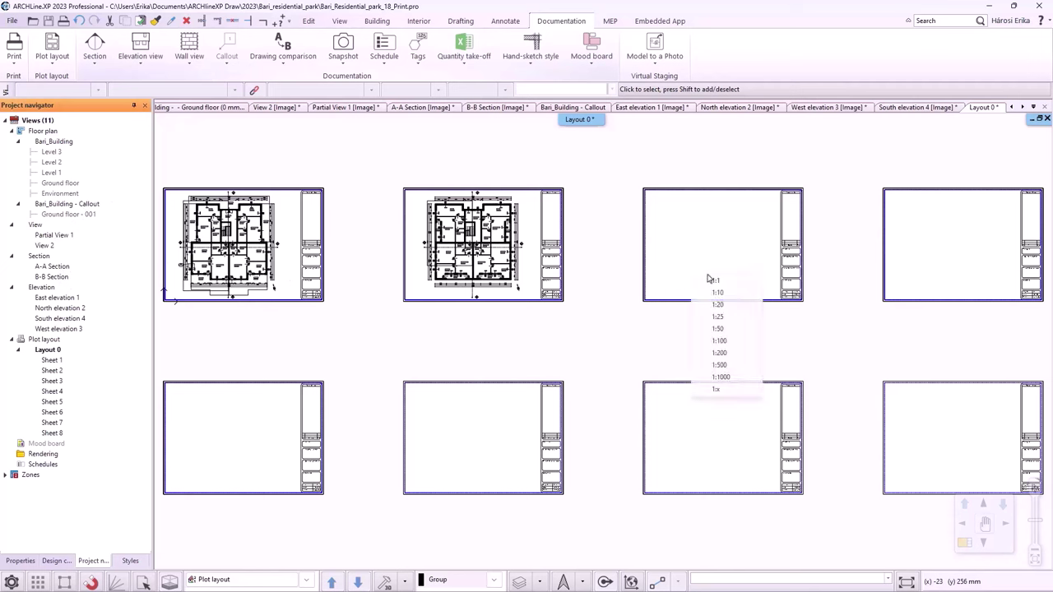
left_click(714, 340)
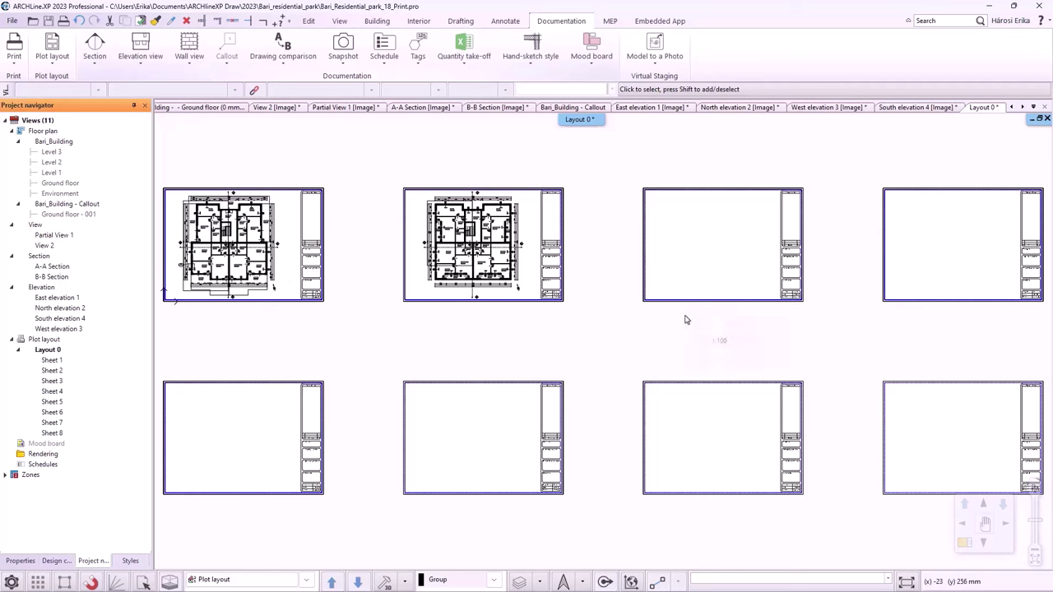
left_click(659, 273)
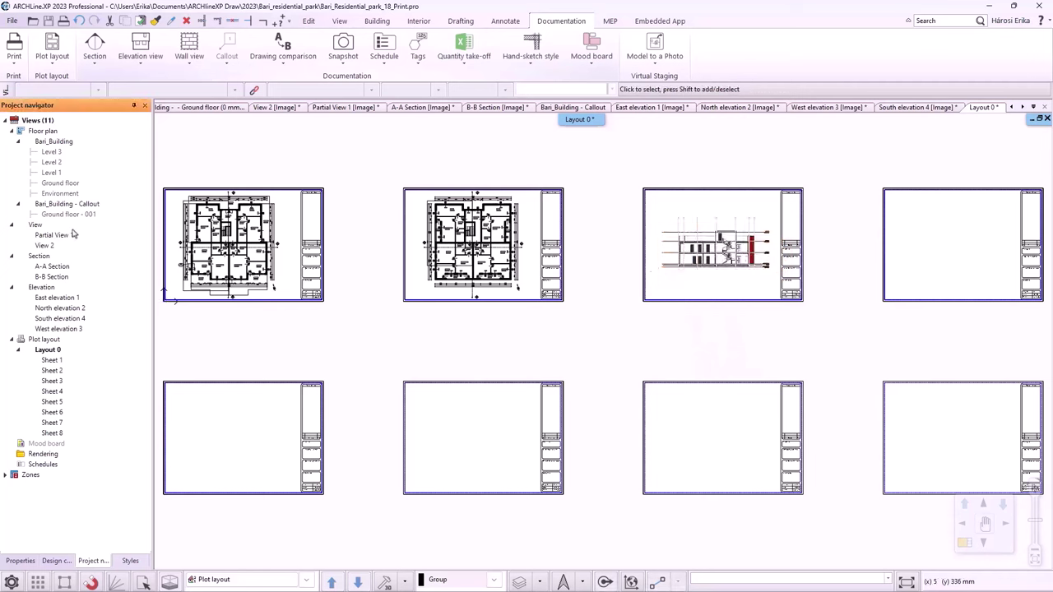
left_click_drag(64, 280, 932, 265)
left_click(955, 325)
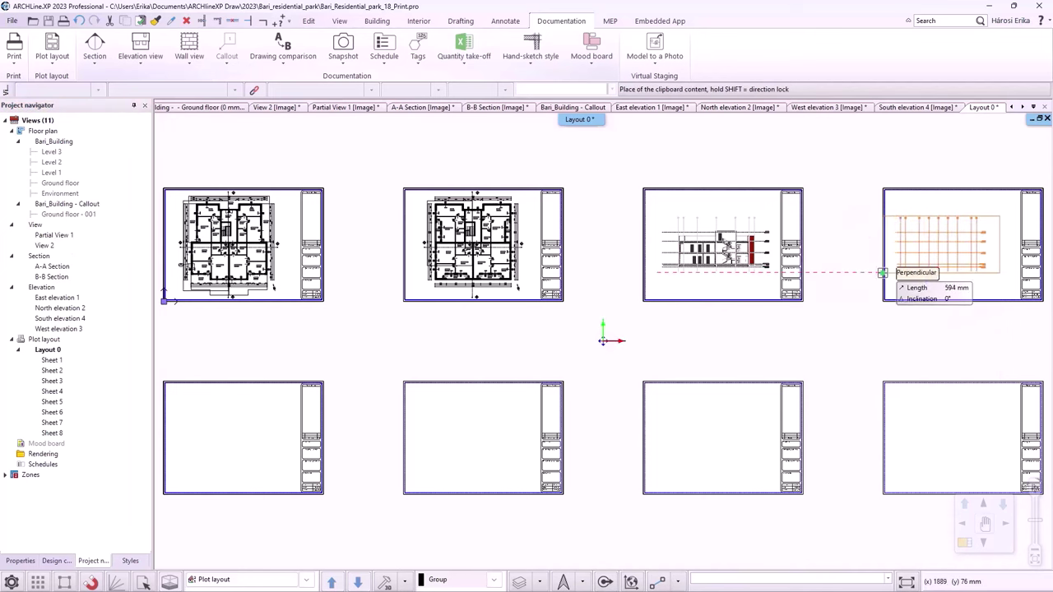
left_click(900, 270)
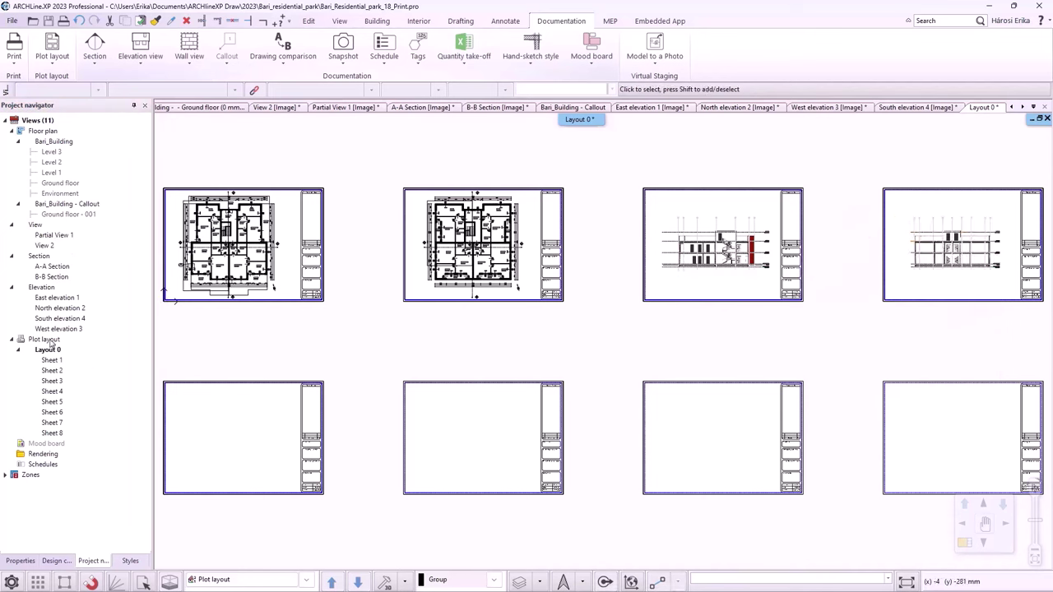
- Place the East elevation on sheet 5 and the North elevation on sheet 6 at 1:100
left_click_drag(55, 302, 252, 429)
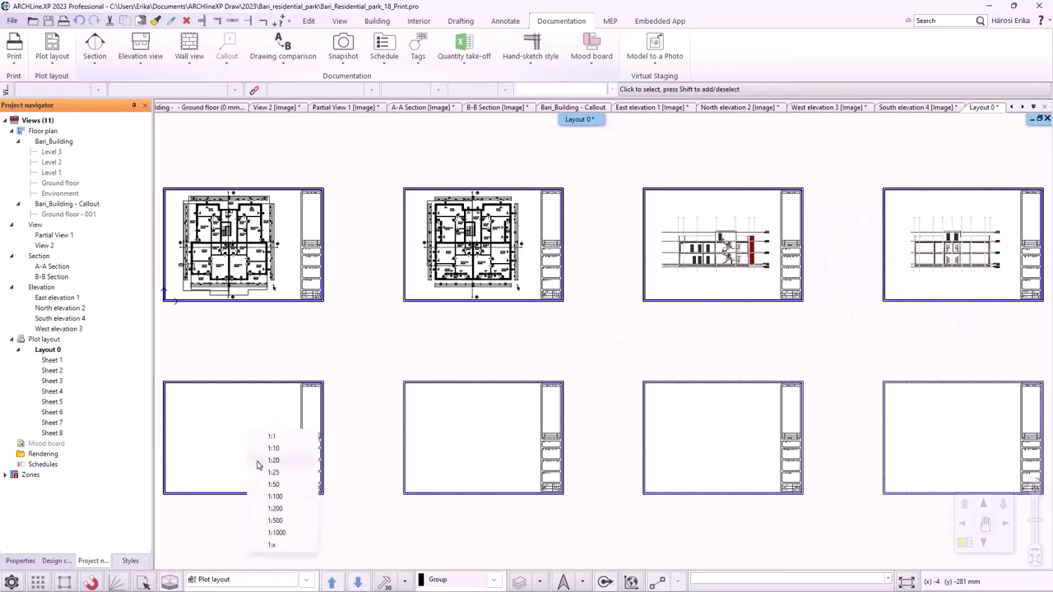
left_click(280, 498)
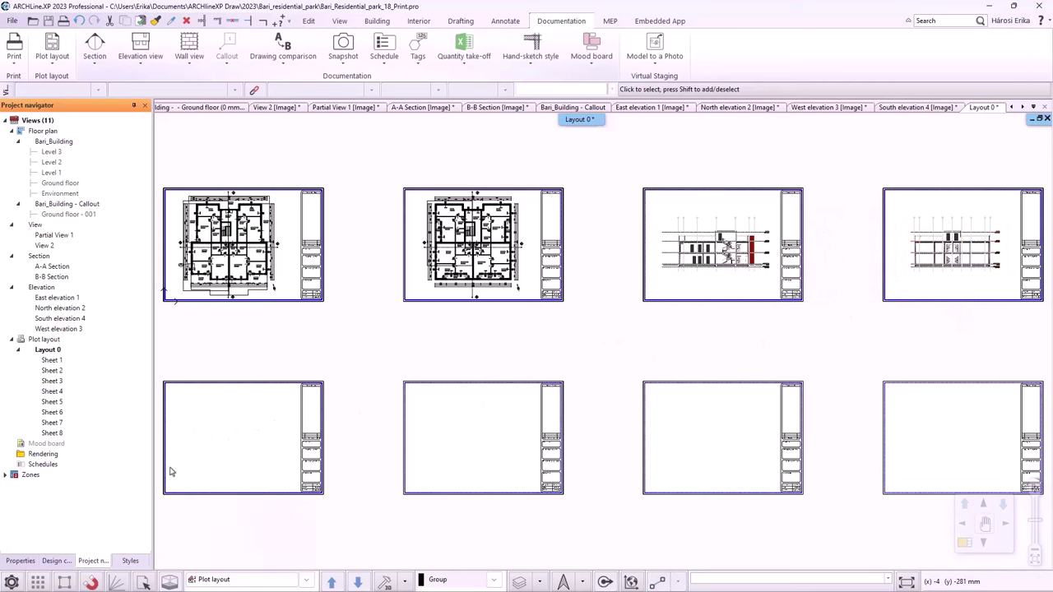
left_click(169, 467)
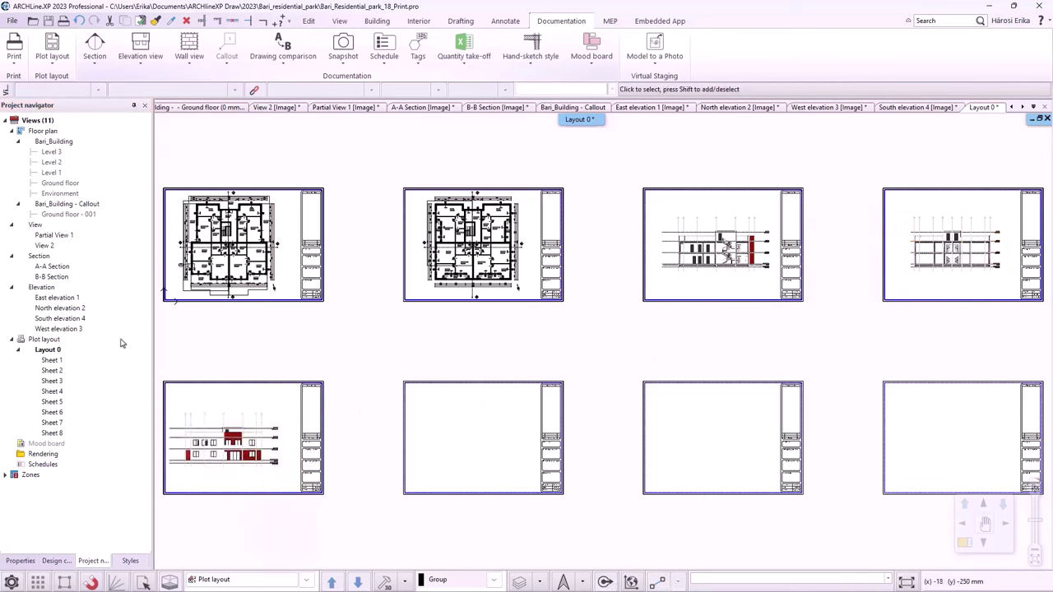
left_click_drag(71, 310, 443, 446)
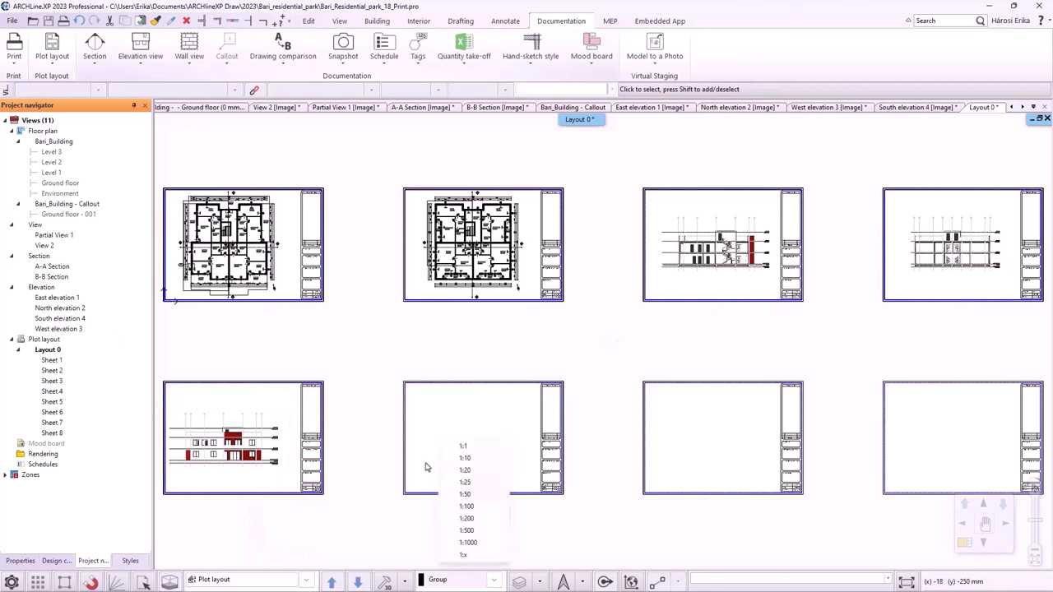
left_click(467, 505)
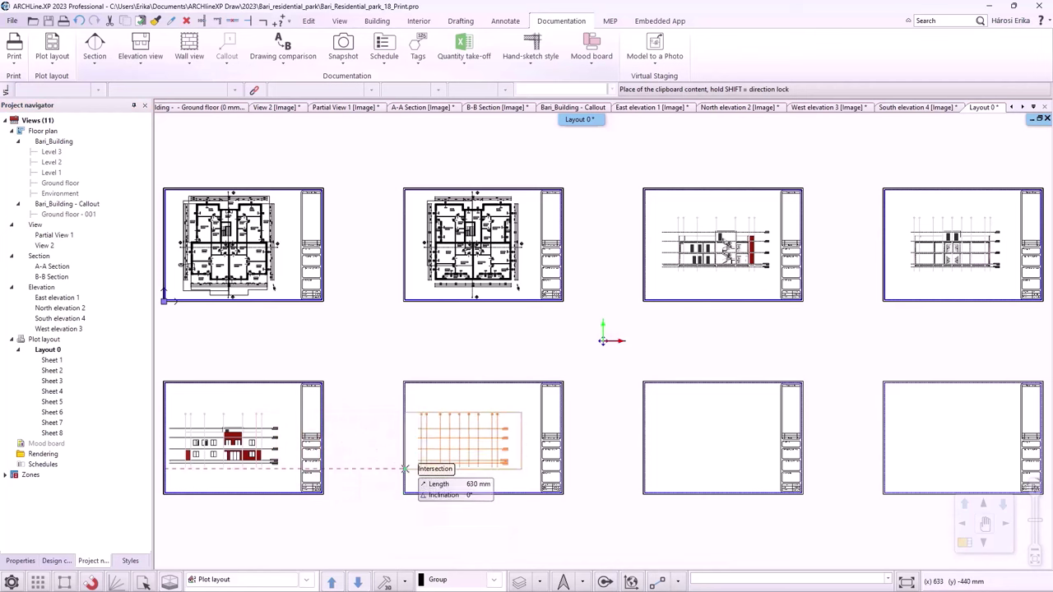
left_click(410, 473)
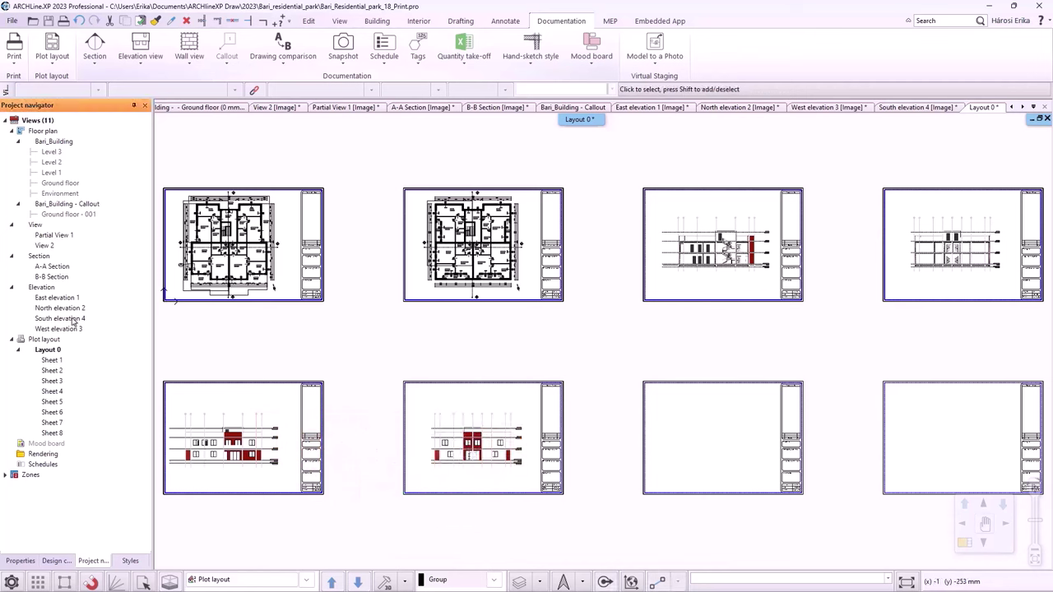
- Place the South elevation on sheet 7 and the West elevation on sheet 8 at 1:100
left_click_drag(72, 324, 719, 454)
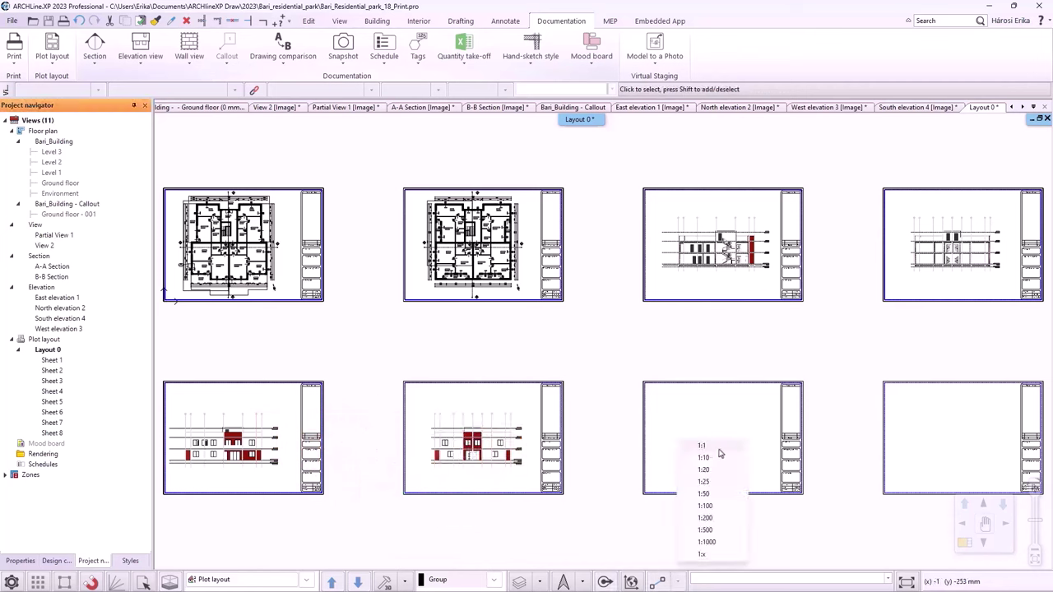
left_click(709, 505)
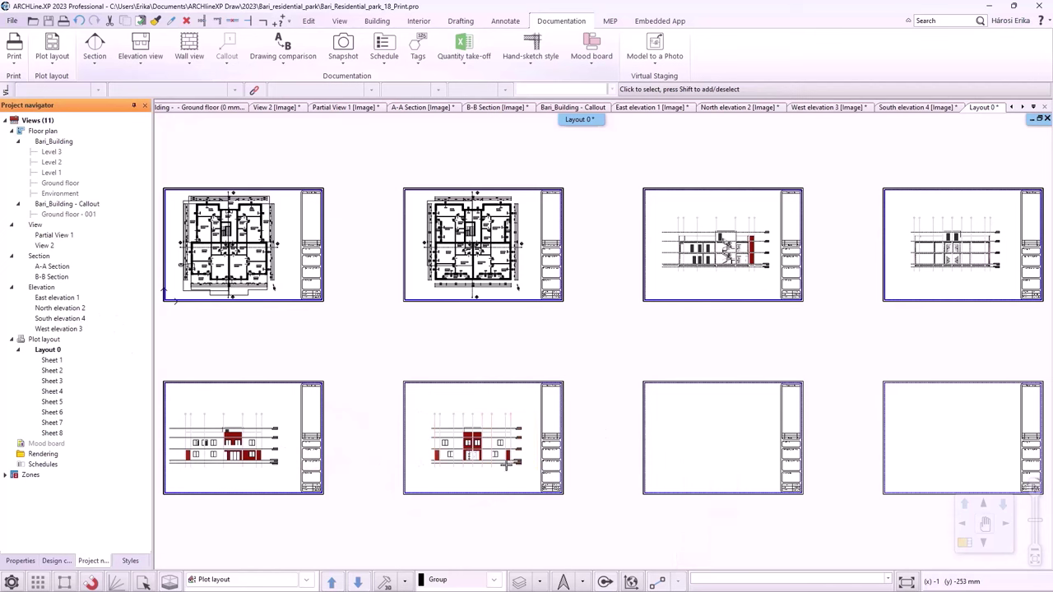
left_click(655, 477)
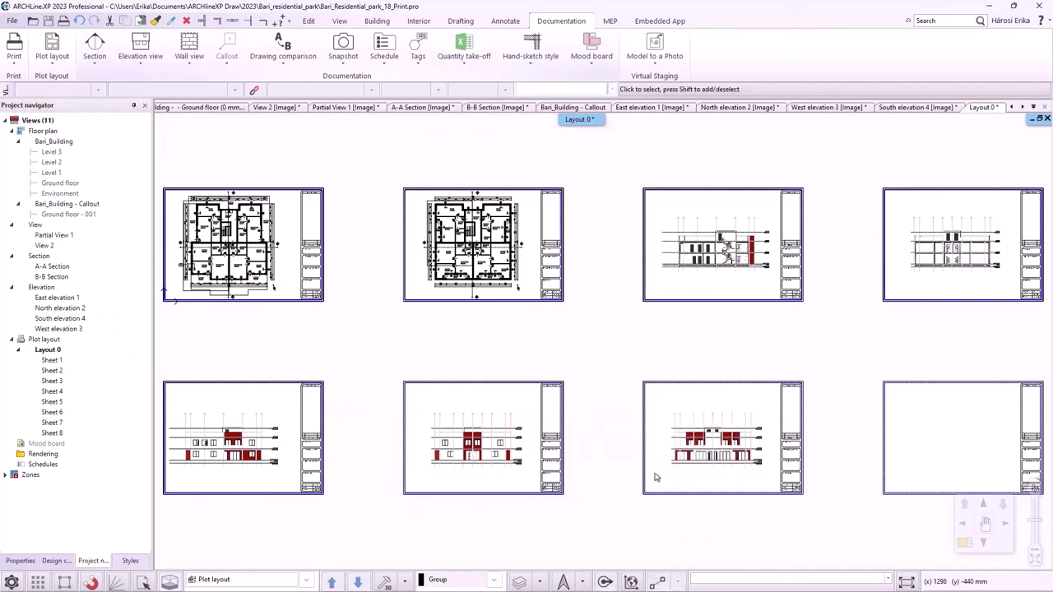
left_click_drag(57, 329, 921, 440)
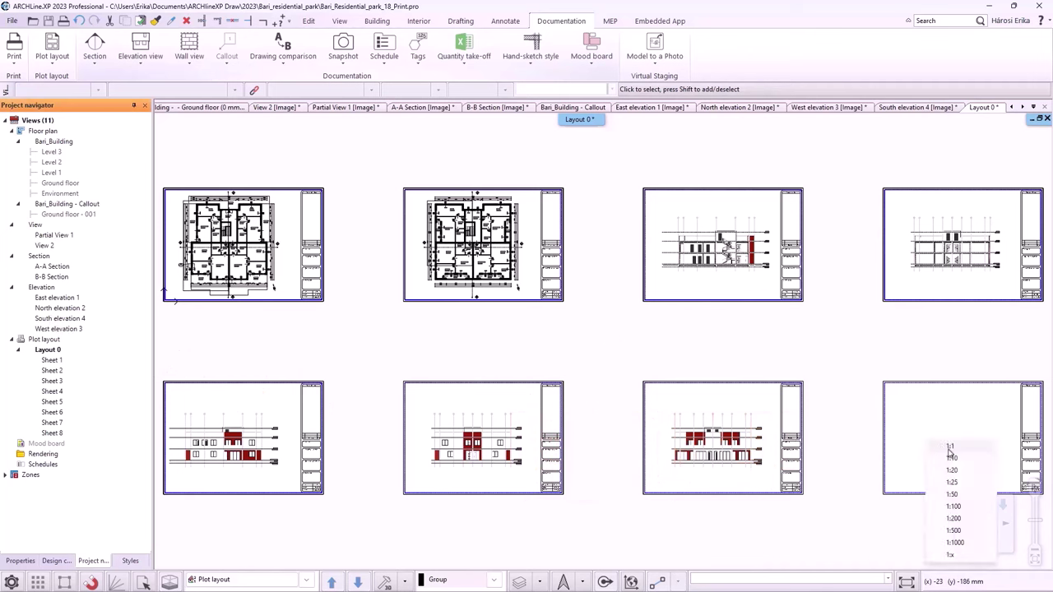
left_click(966, 505)
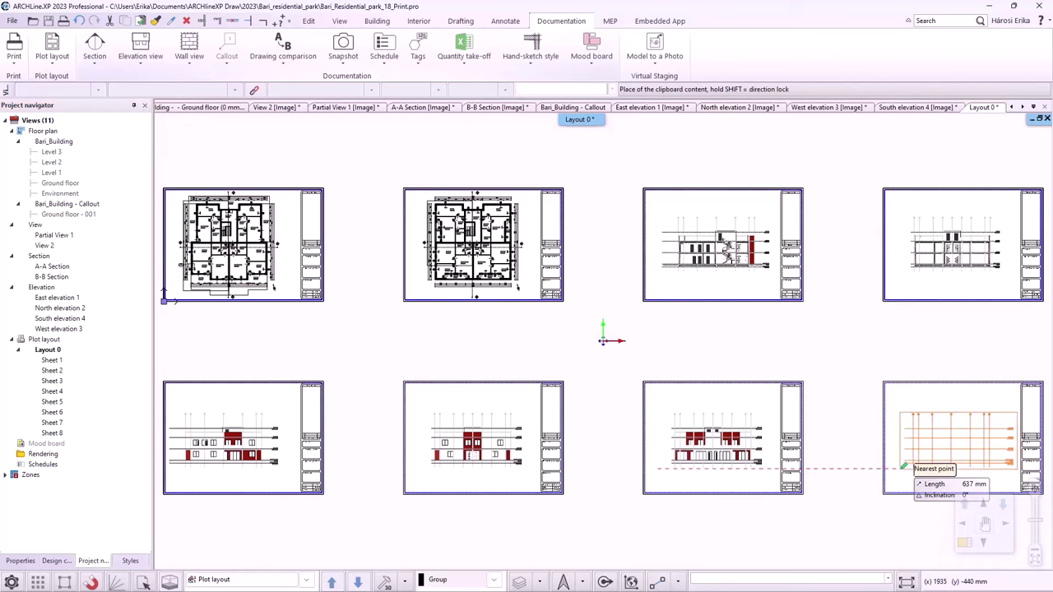
left_click(907, 467)
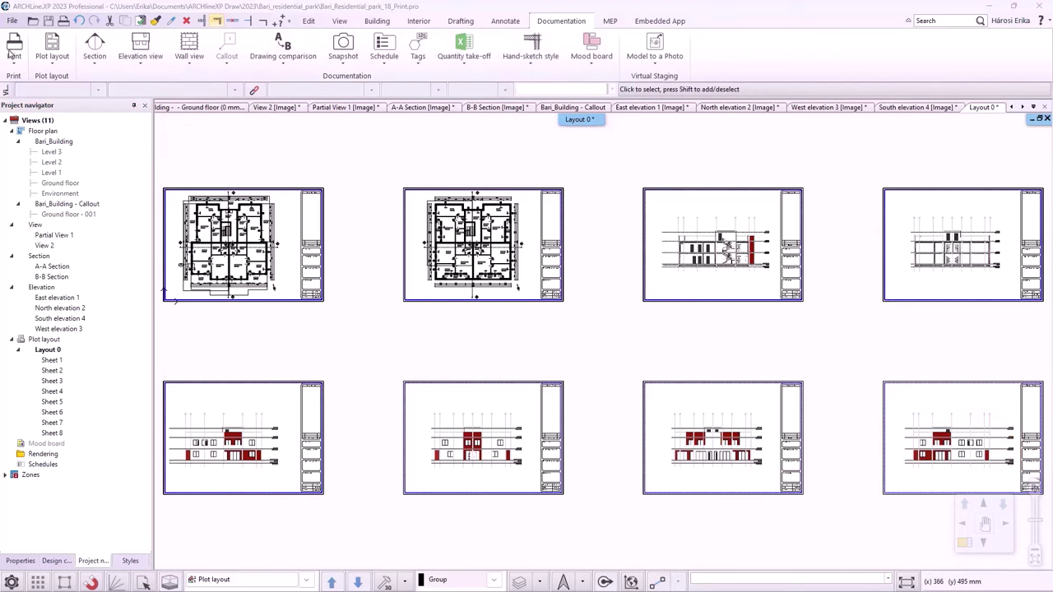
left_click(12, 19)
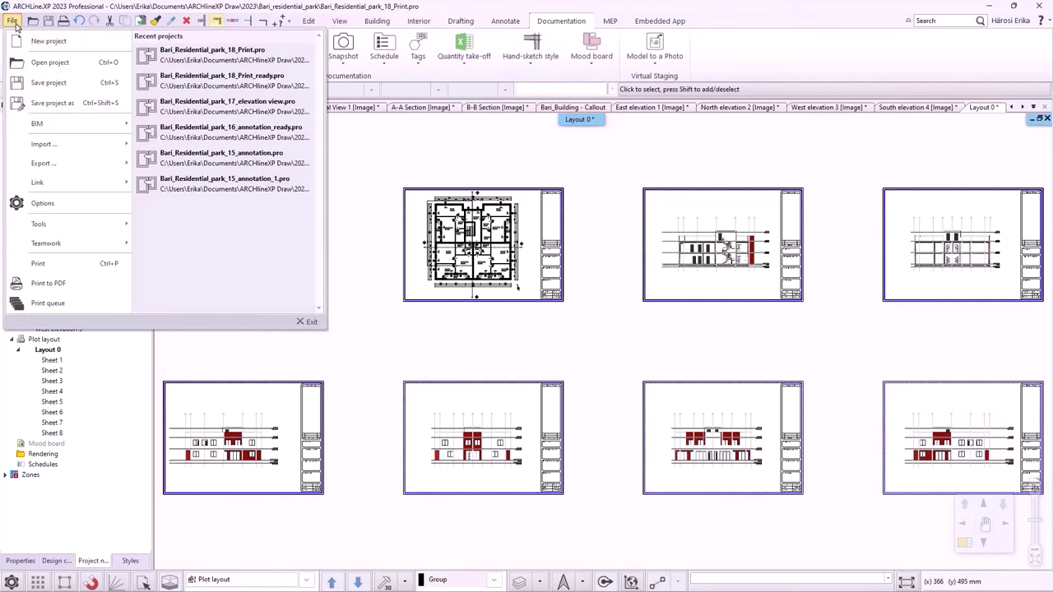
- Open the print queue and pick Layout 0 as the view to add
left_click(46, 304)
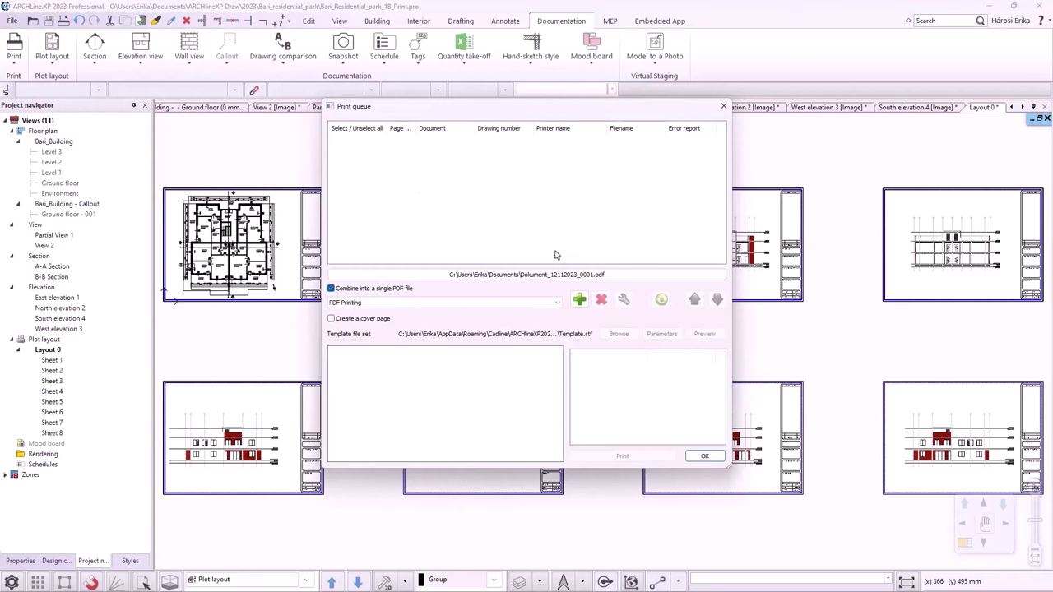
left_click(579, 301)
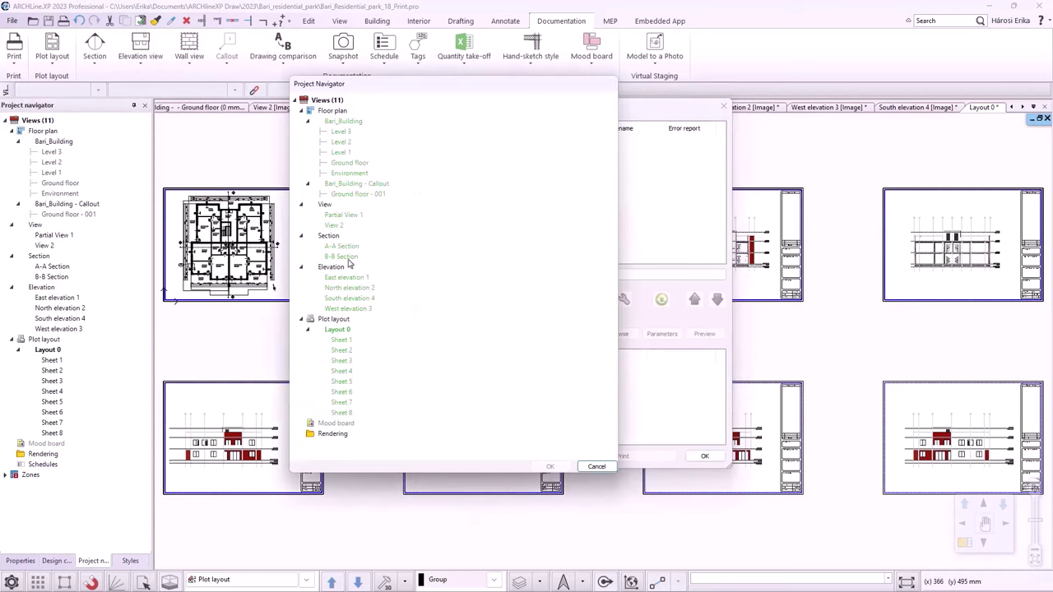
left_click(337, 330)
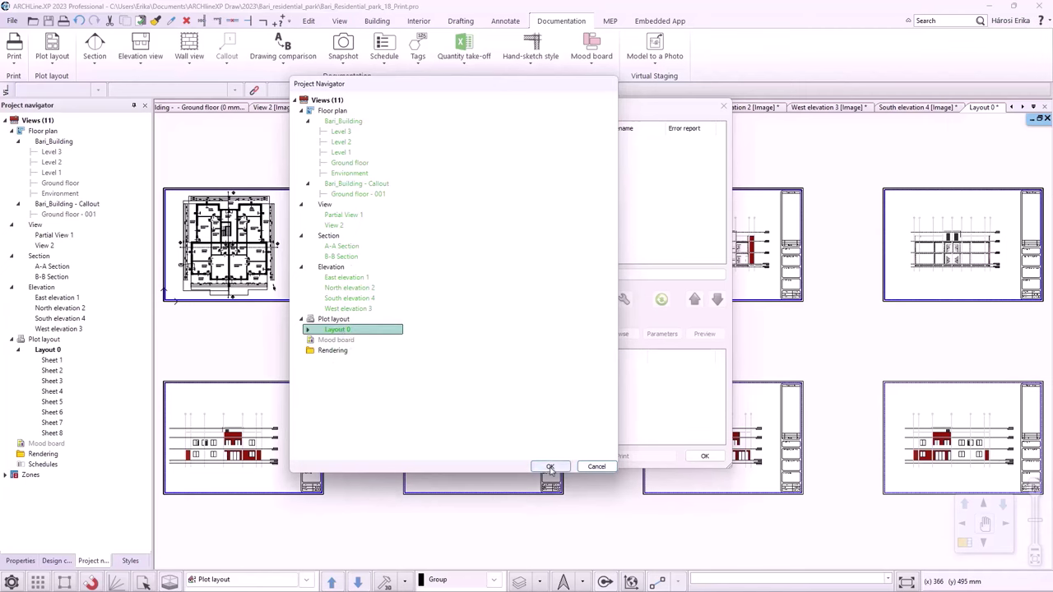
- Add Layout 0 to the queue with Default orientation and Center the plot ticked
left_click(550, 467)
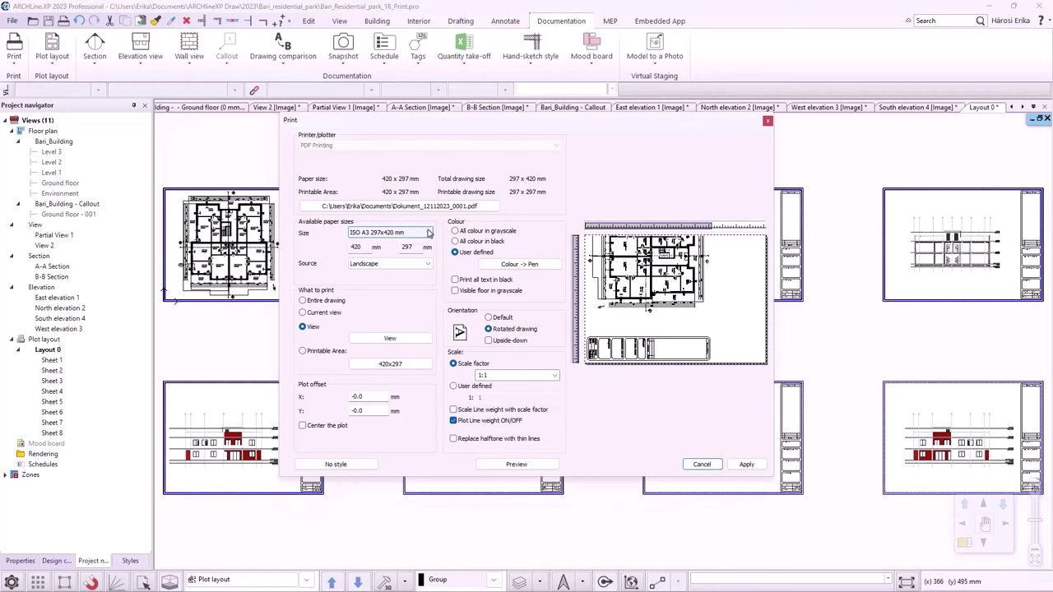
left_click(488, 317)
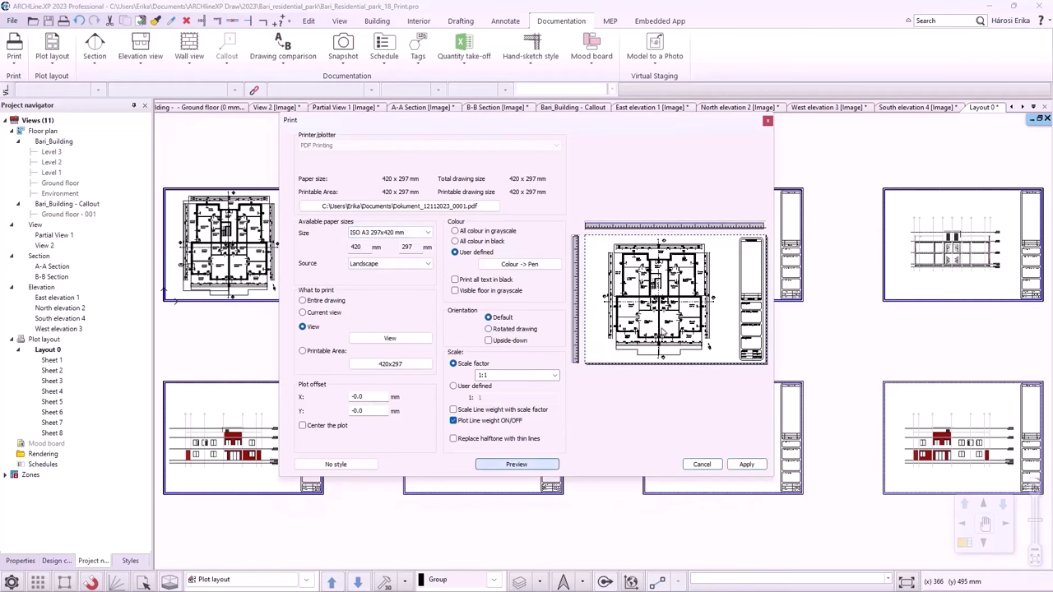
left_click(303, 426)
- Set the output file to BARI_RPark_All.pdf in the project's pdf folder
left_click(420, 206)
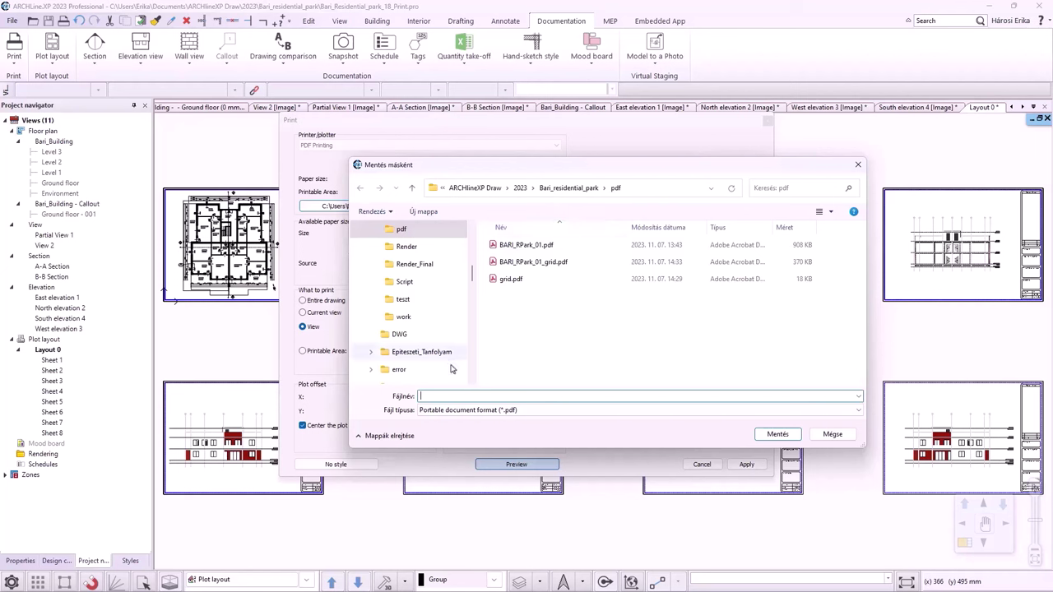
left_click(527, 244)
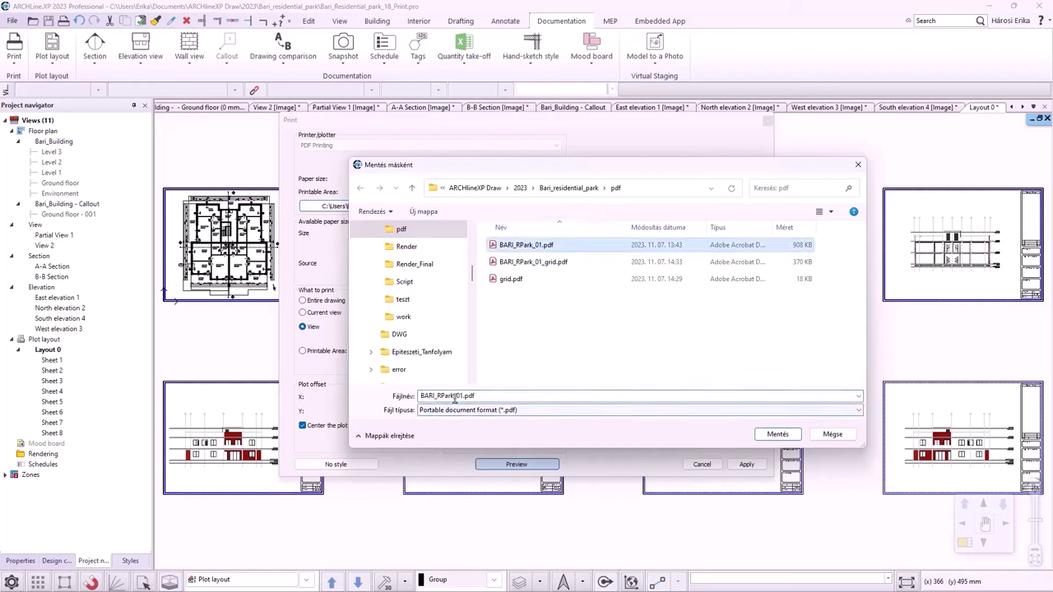
double_click(457, 396)
left_click(457, 396)
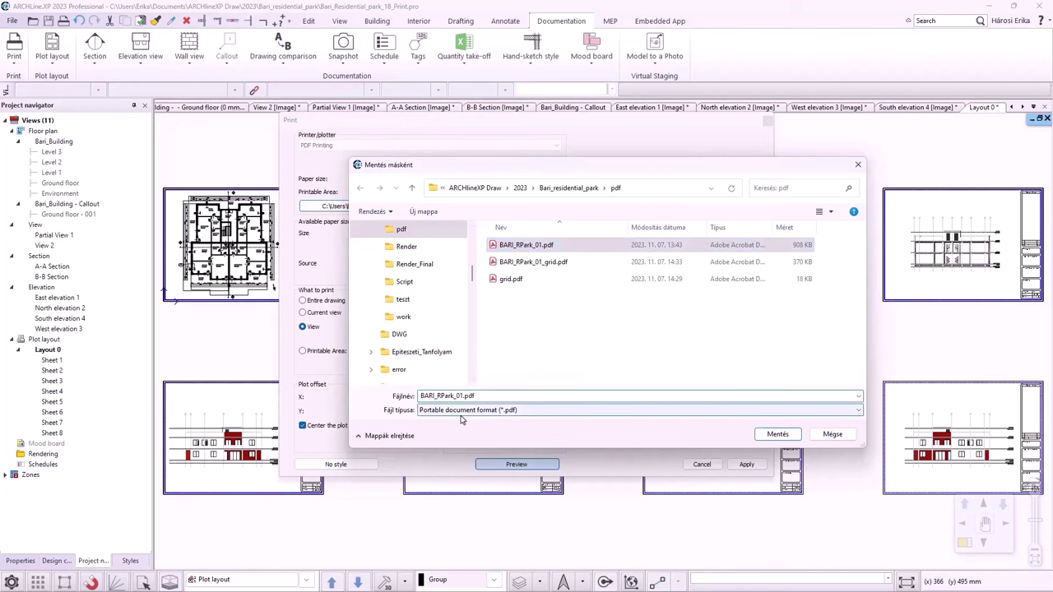
key("Delete")
key("Delete")
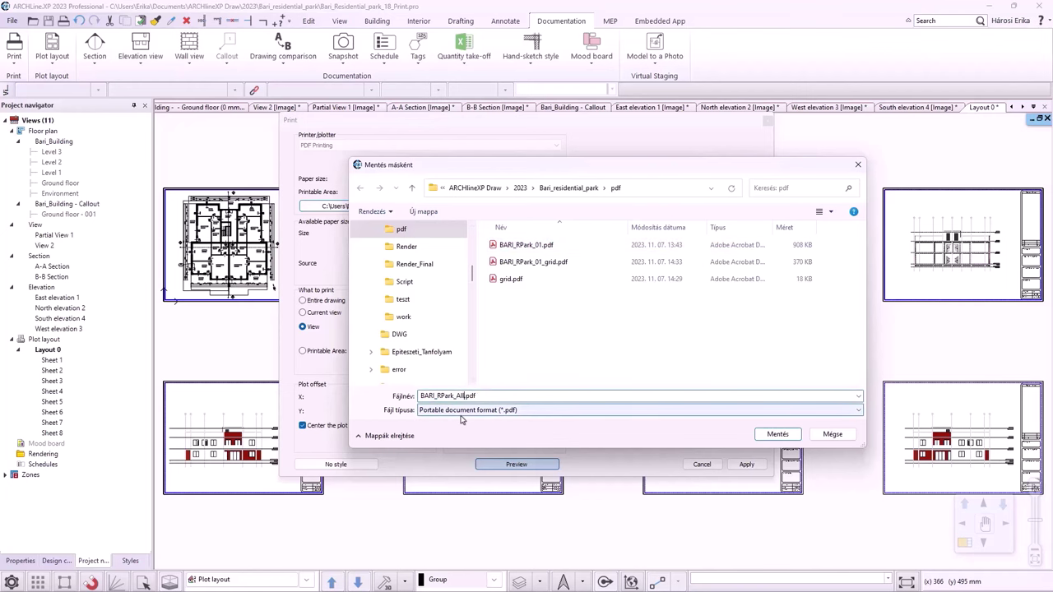
key("Return")
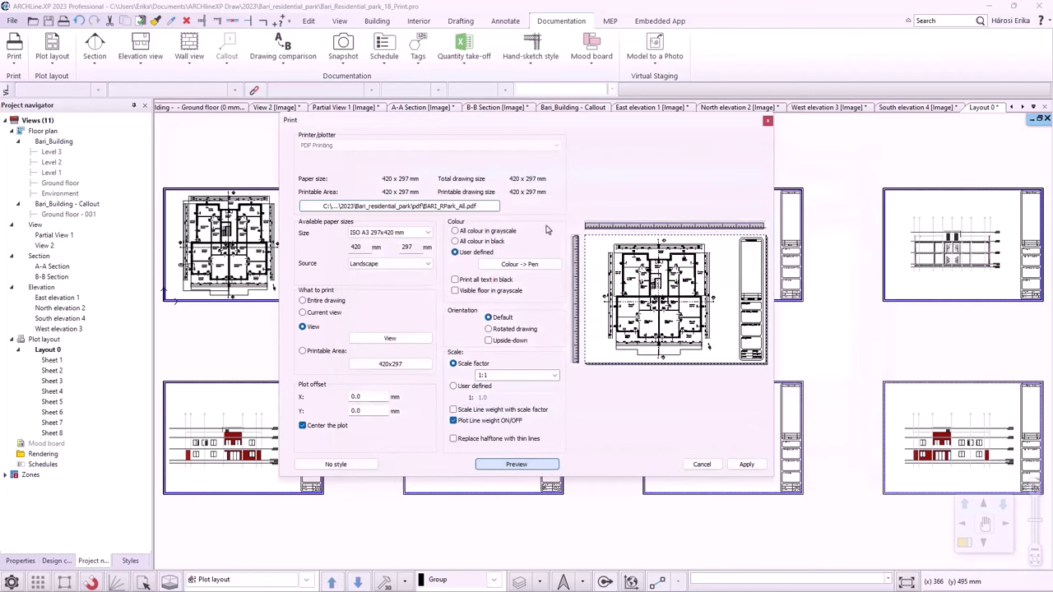
- Apply the settings, preview Sheets 1–3, and print all eight sheets into one combined PDF
left_click(744, 464)
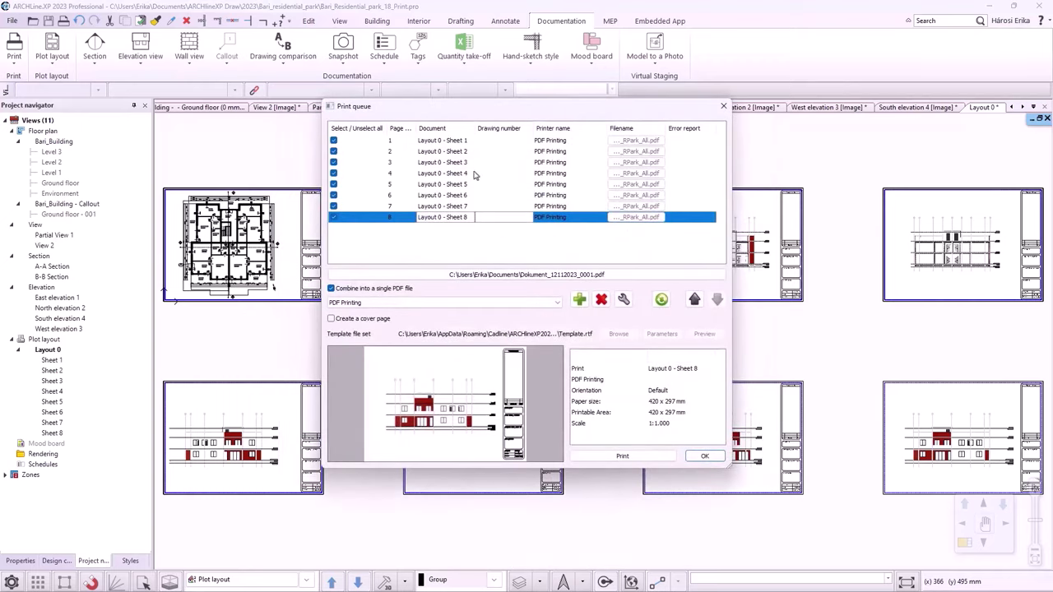
left_click(443, 141)
left_click(442, 153)
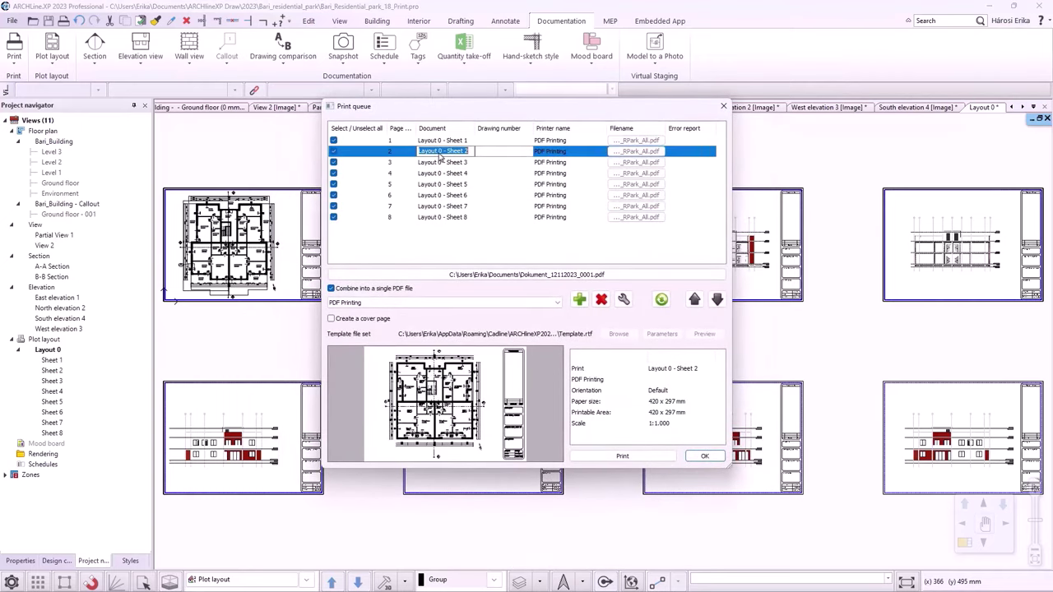
left_click(437, 163)
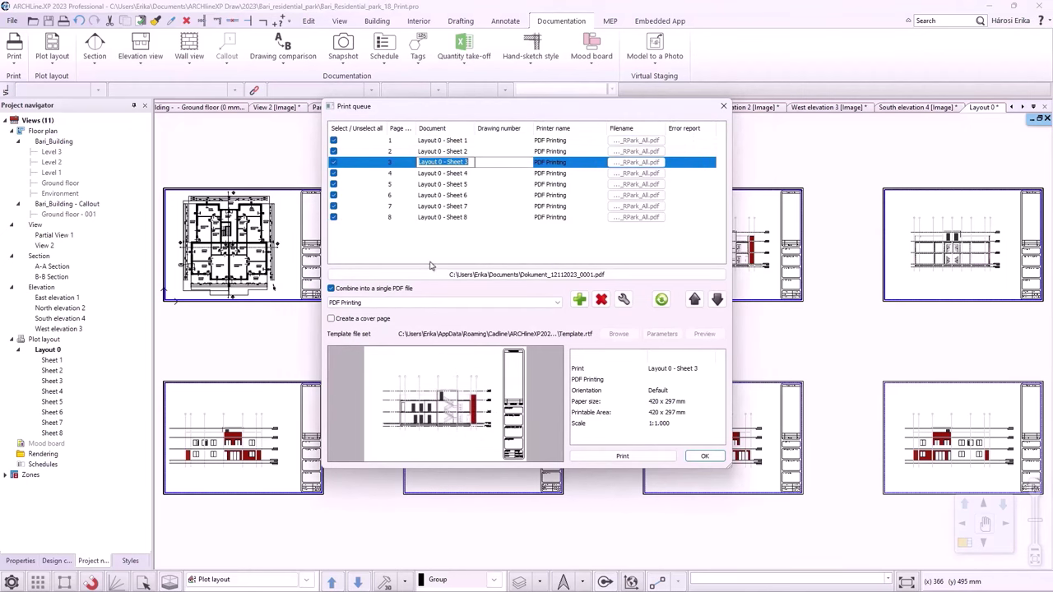
left_click(623, 455)
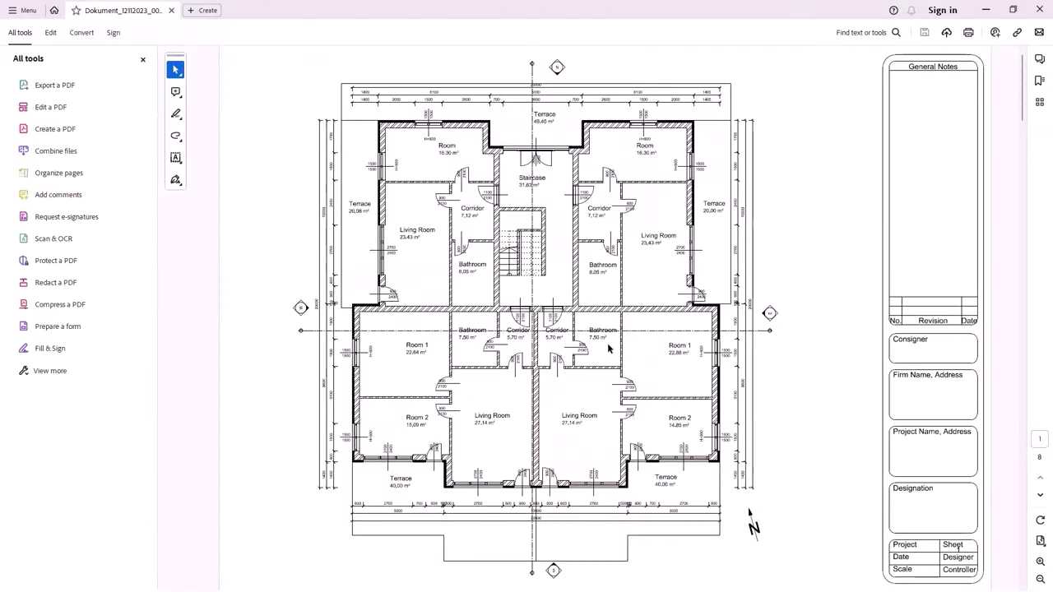
- Switch the PDF to full screen with Ctrl+L and page forward four times to an elevation sheet
key("ctrl+l")
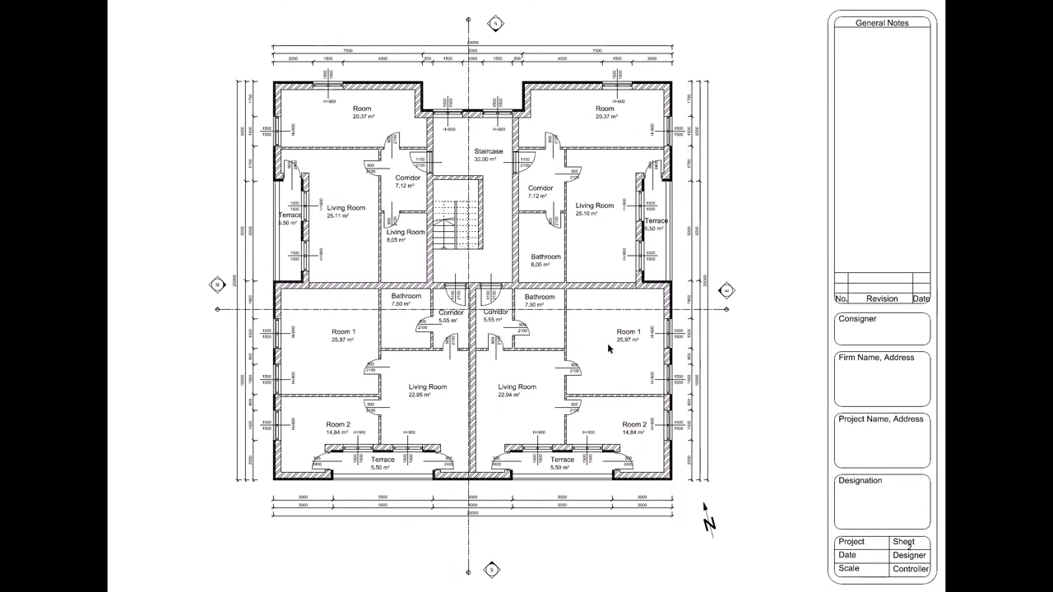
key("Right")
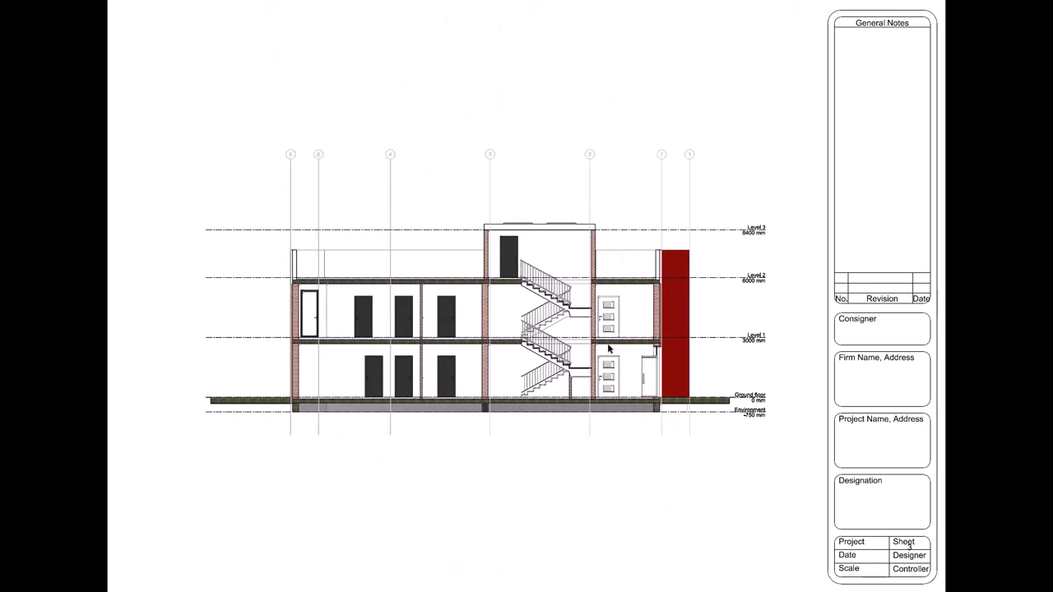
key("Right")
key("Right")
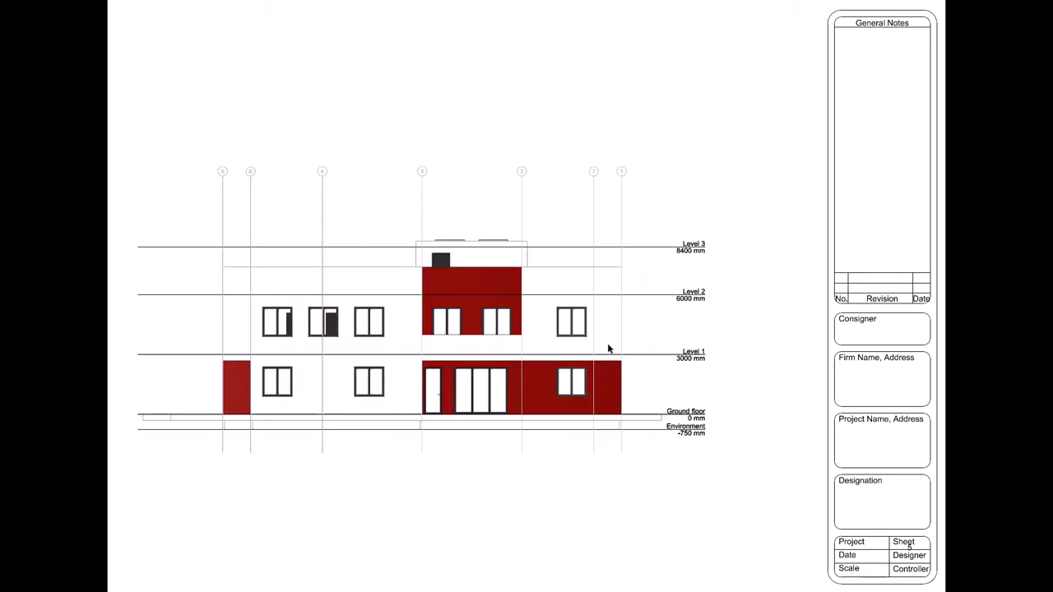
key("Right")
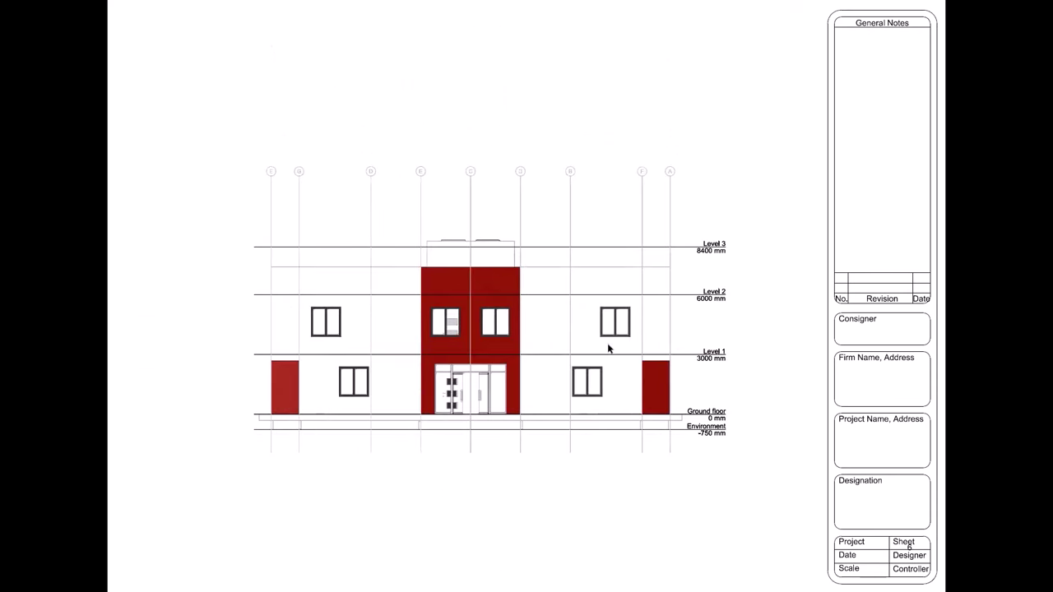
key("Right")
key("Right")
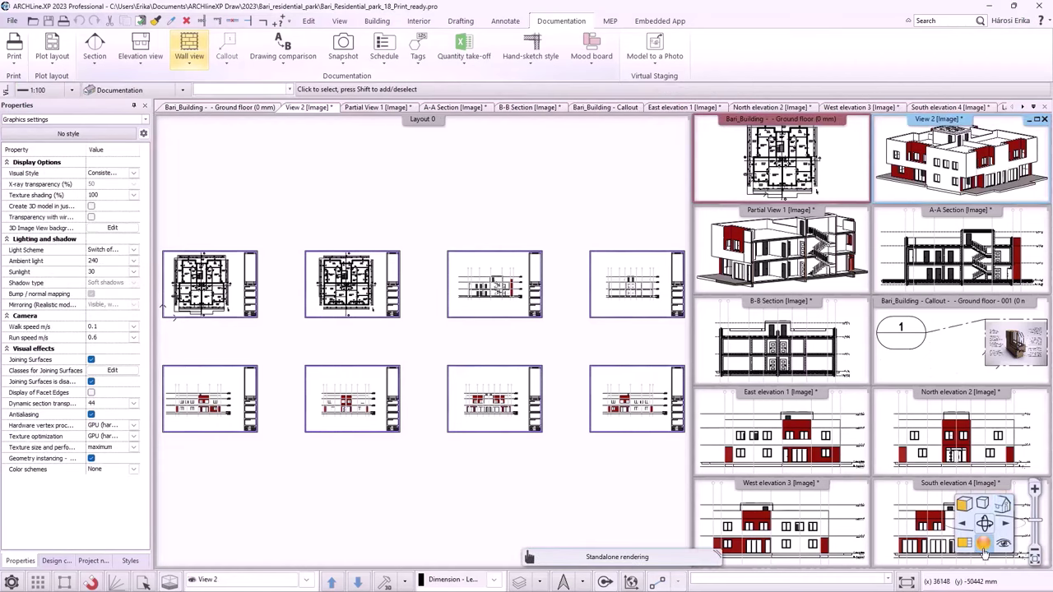
- In 3D View 2, look up the material of the red wall tiling, then return to the material list
key("ctrl+Tab")
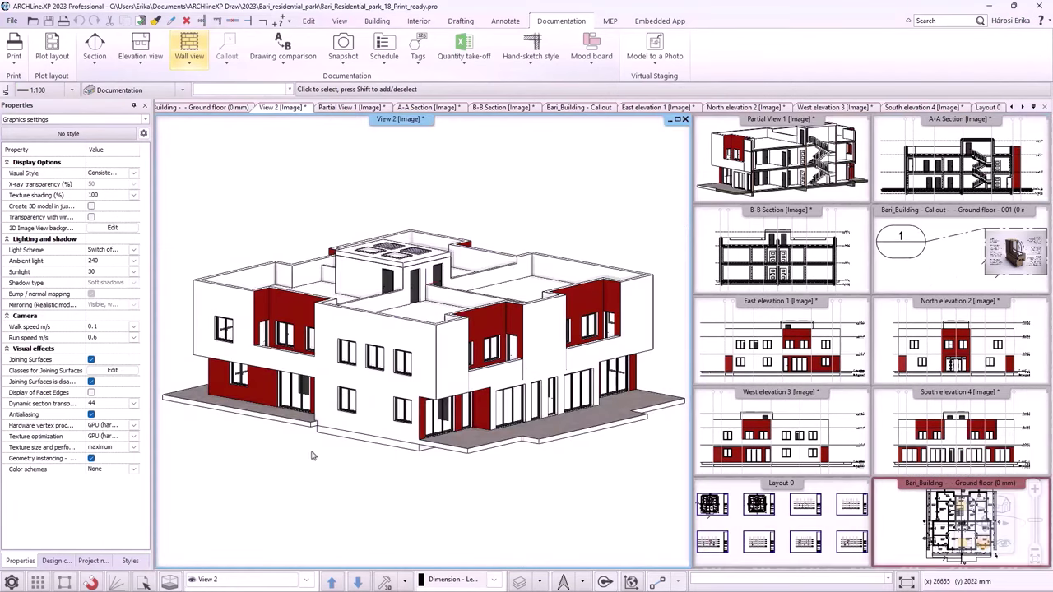
right_click(495, 323)
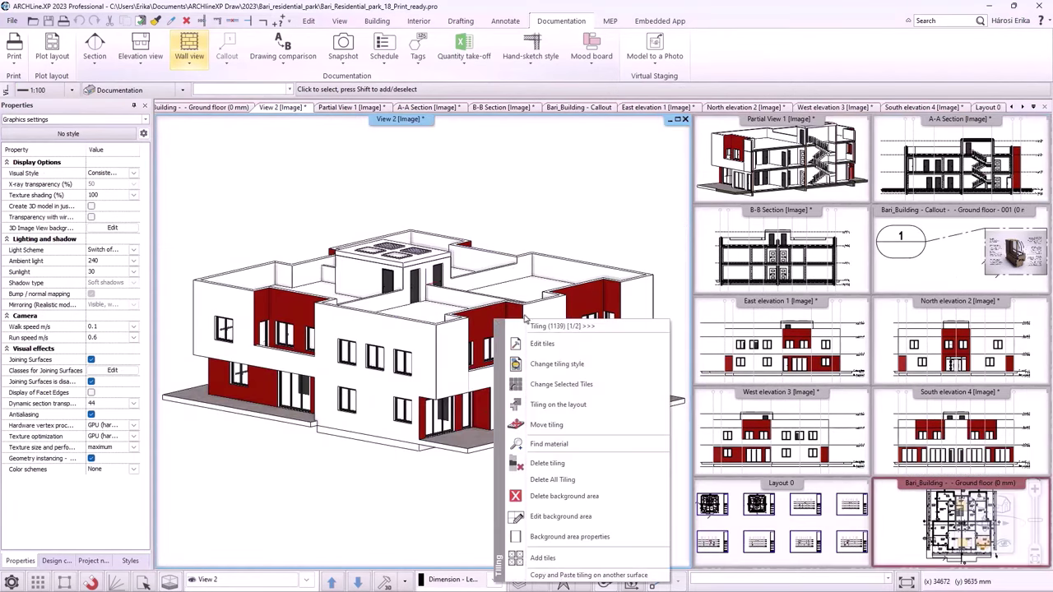
left_click(546, 443)
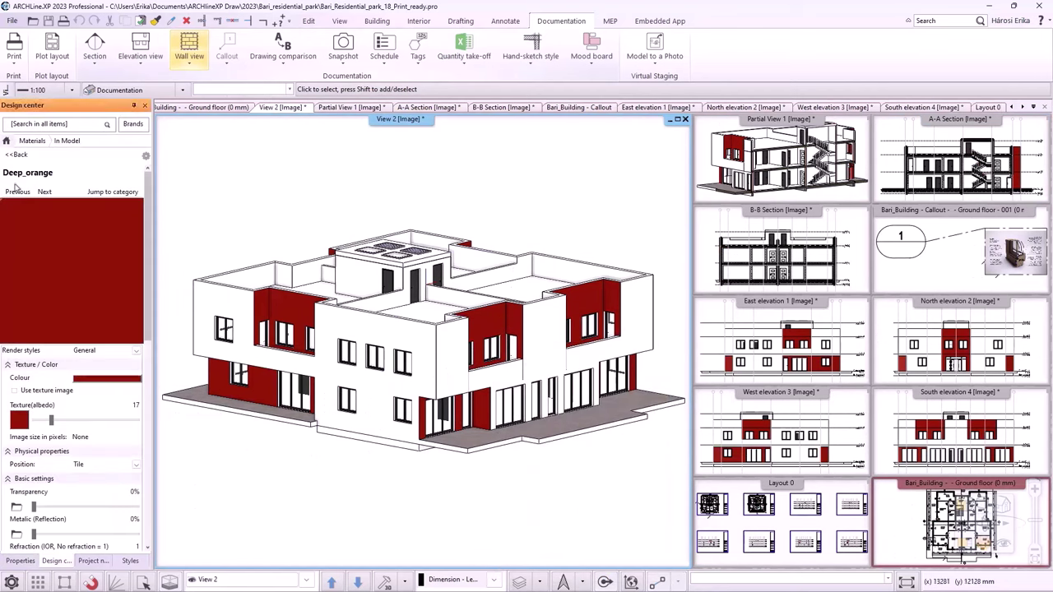
left_click(15, 157)
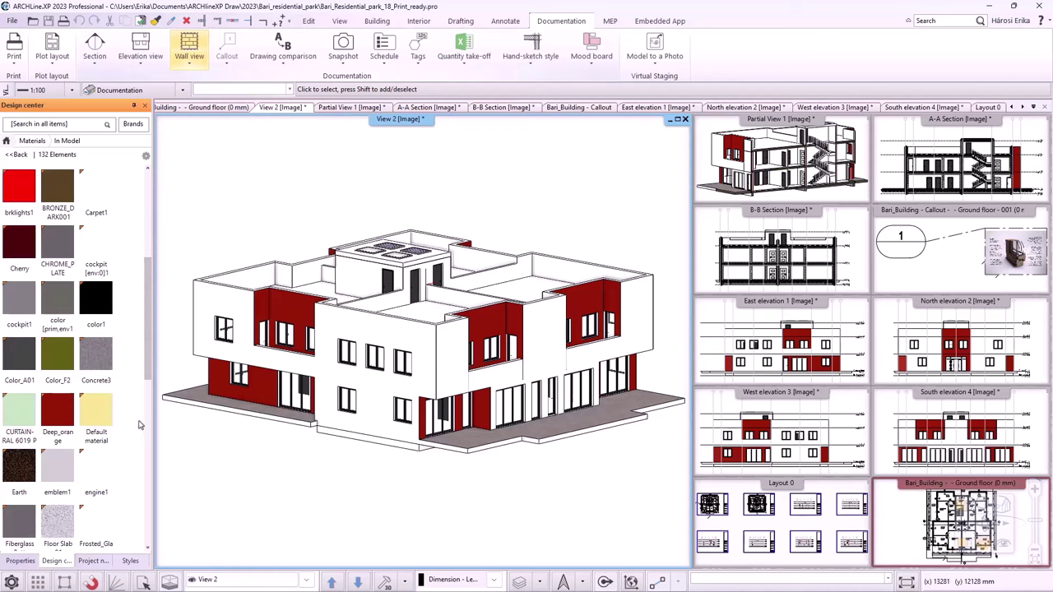
- Apply Ral Light ivory as tiling to the central, right and upper red wall panels
left_click_drag(147, 381, 146, 457)
mouse_move(104, 428)
mouse_move(104, 428)
left_mouse_down()
mouse_move(300, 328)
mouse_move(286, 304)
mouse_move(306, 310)
left_mouse_up()
left_click(326, 335)
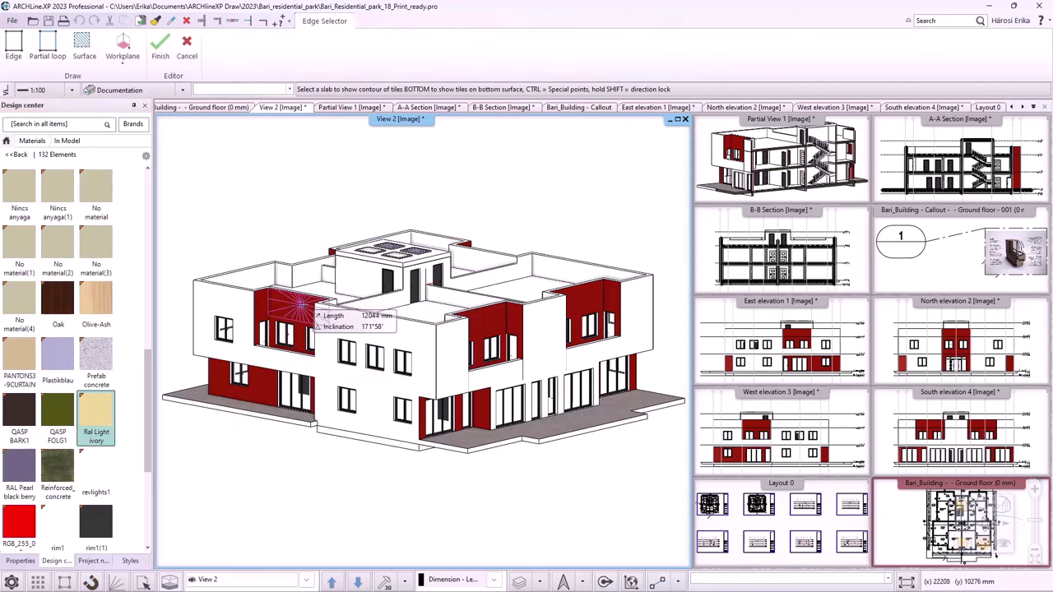
left_click(487, 322)
left_click(629, 311)
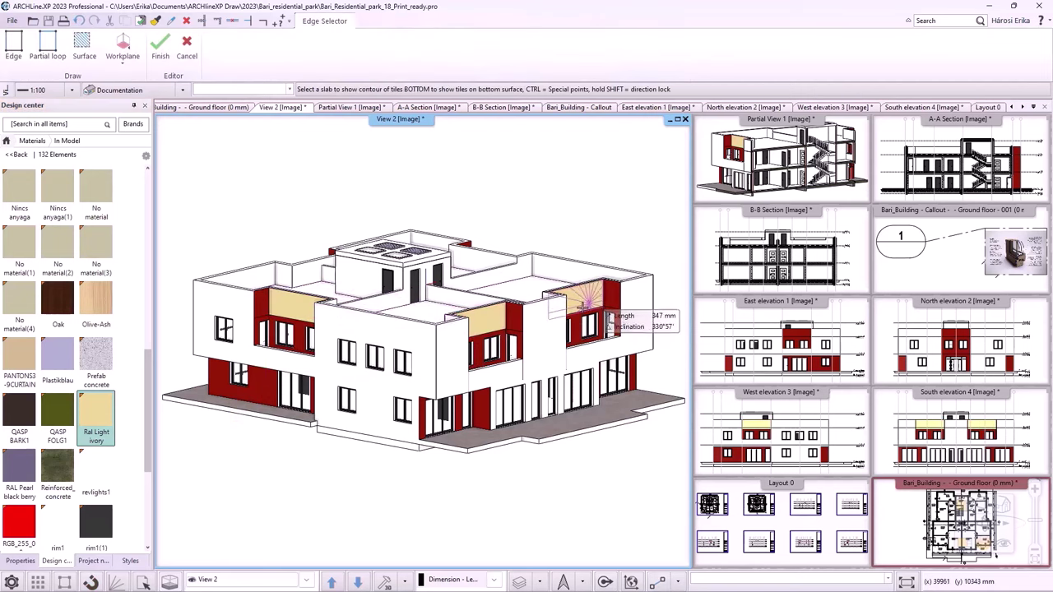
middle_click_drag(644, 315, 567, 263)
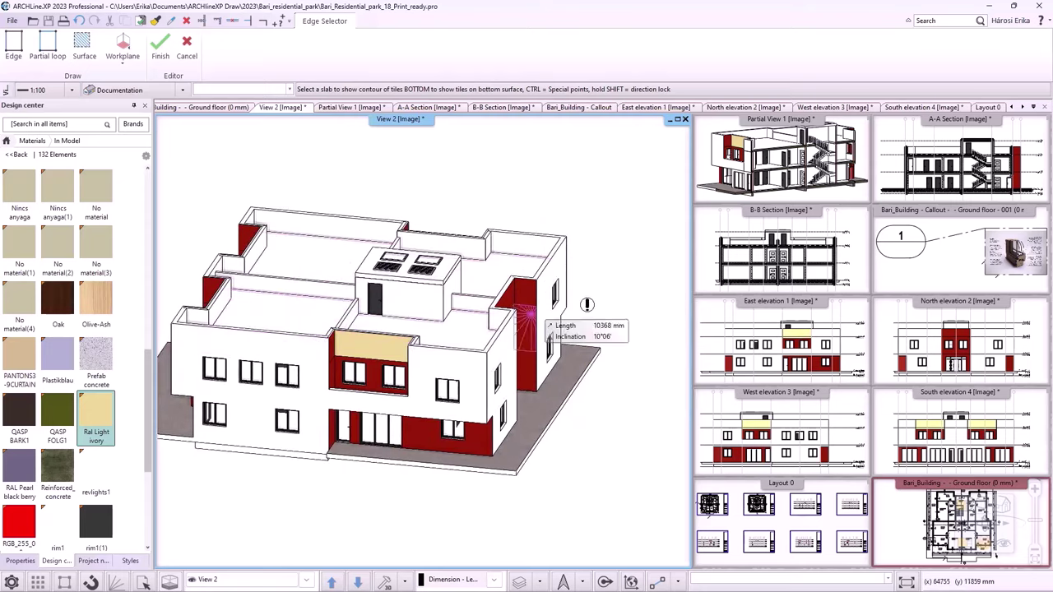
middle_click_drag(354, 252, 487, 321)
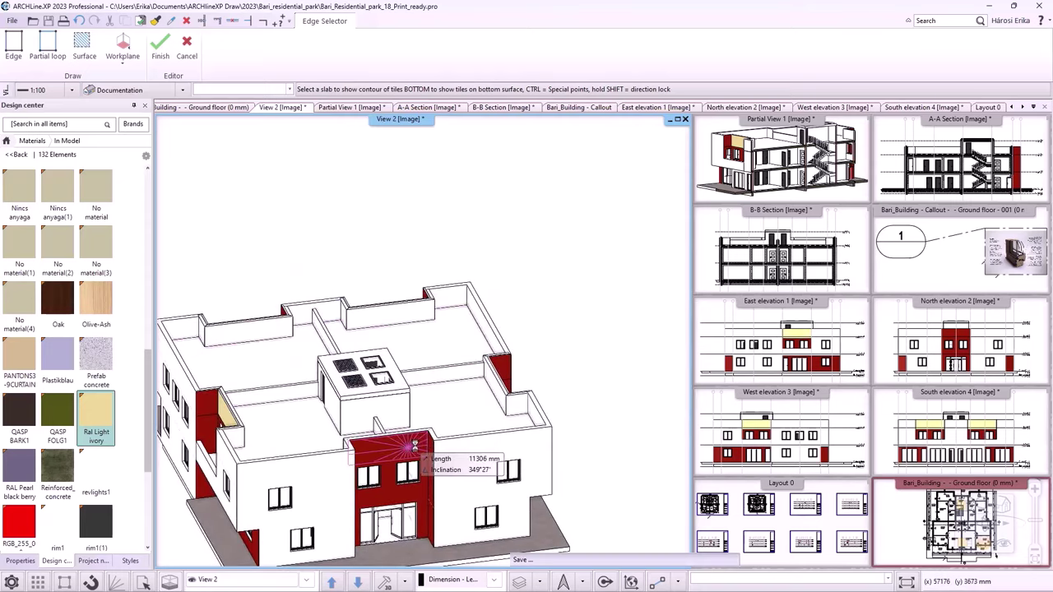
left_click(428, 443)
key("Escape")
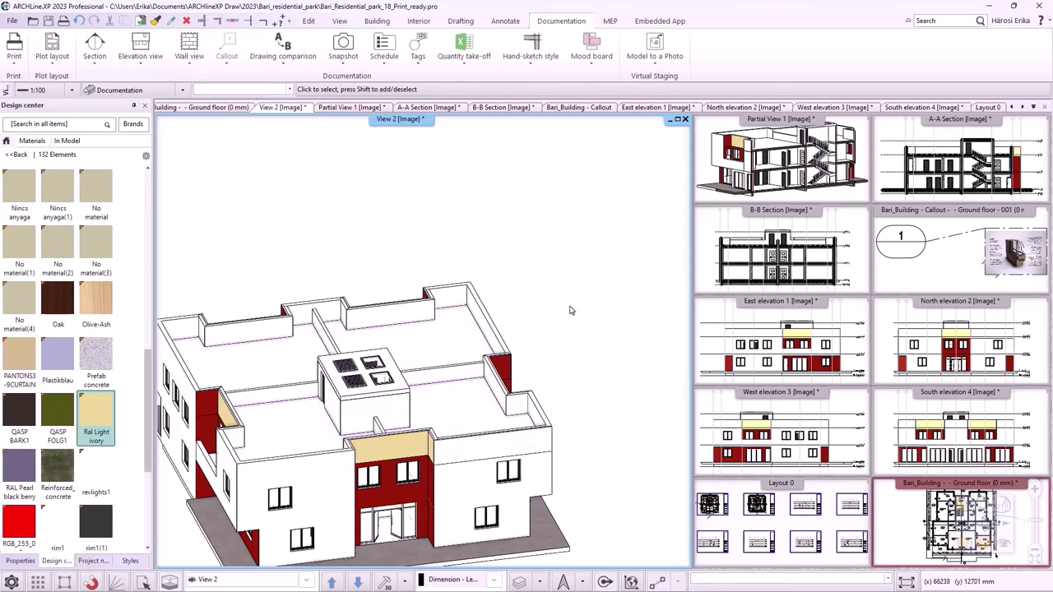
- Show the whole building in axonometric view
mouse_move(1011, 543)
left_click(1003, 504)
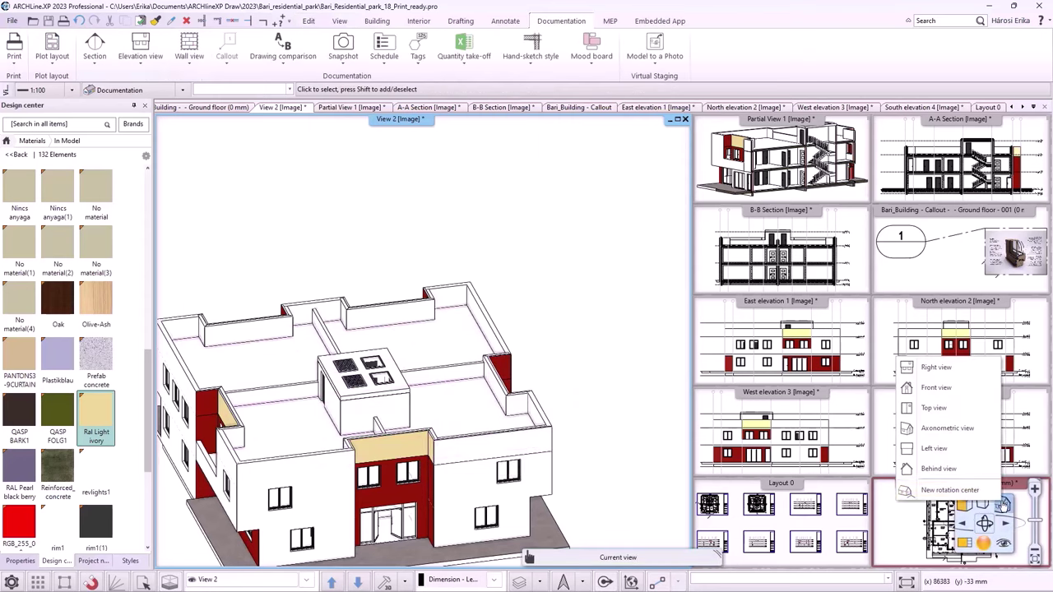
left_click(937, 429)
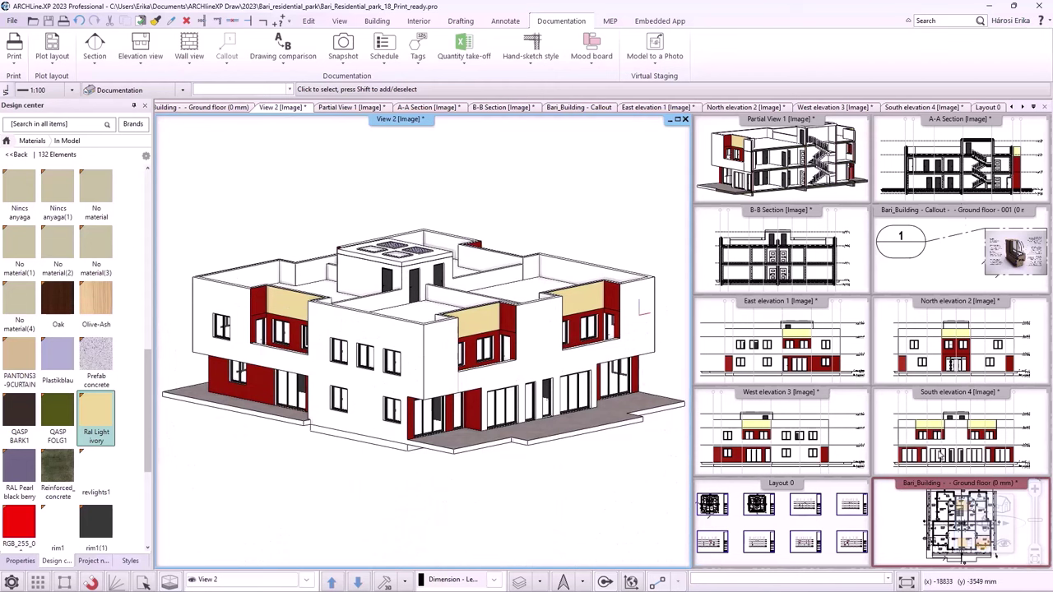
- Maximize Layout 0 and refresh all layouts with high-resolution images
left_click(784, 564)
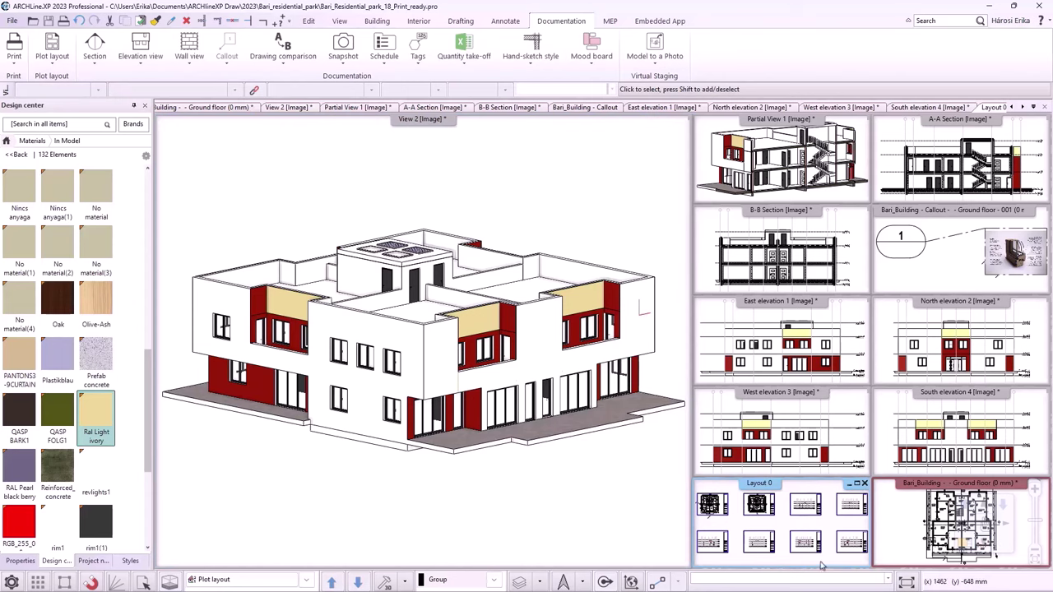
left_click(964, 543)
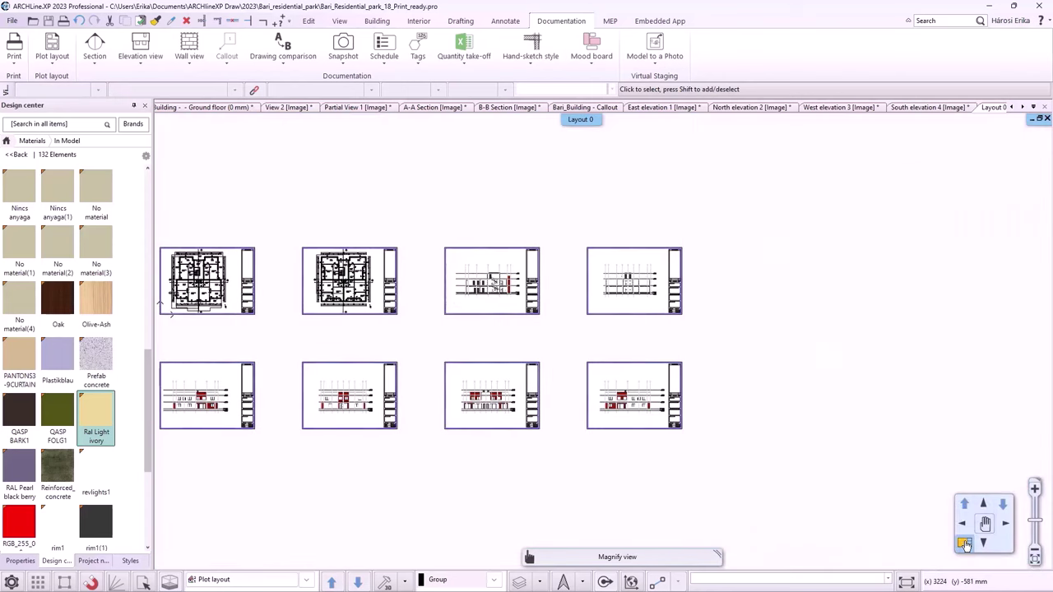
left_click(1035, 560)
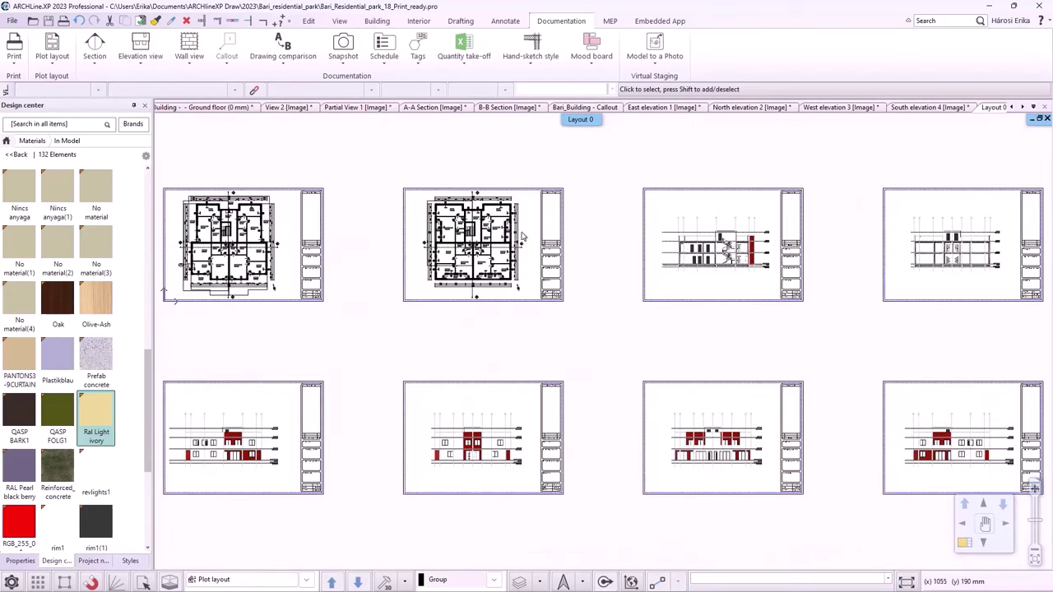
right_click(242, 240)
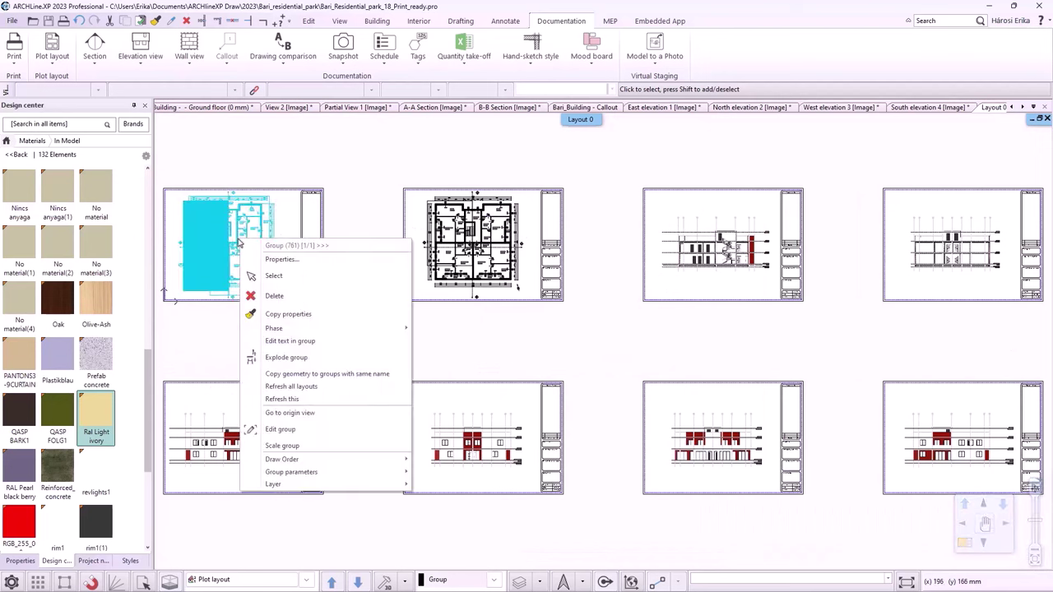
left_click(291, 387)
left_click(522, 344)
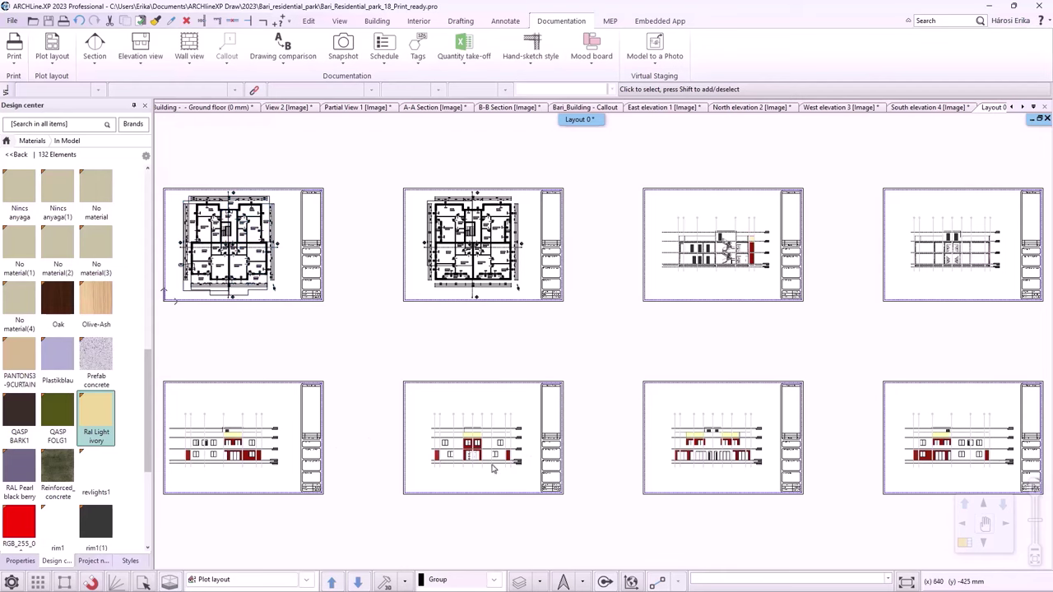
- Zoom in and out to check the ivory panels on the refreshed sheets, then view all eight
scroll(493, 469, "up", 4)
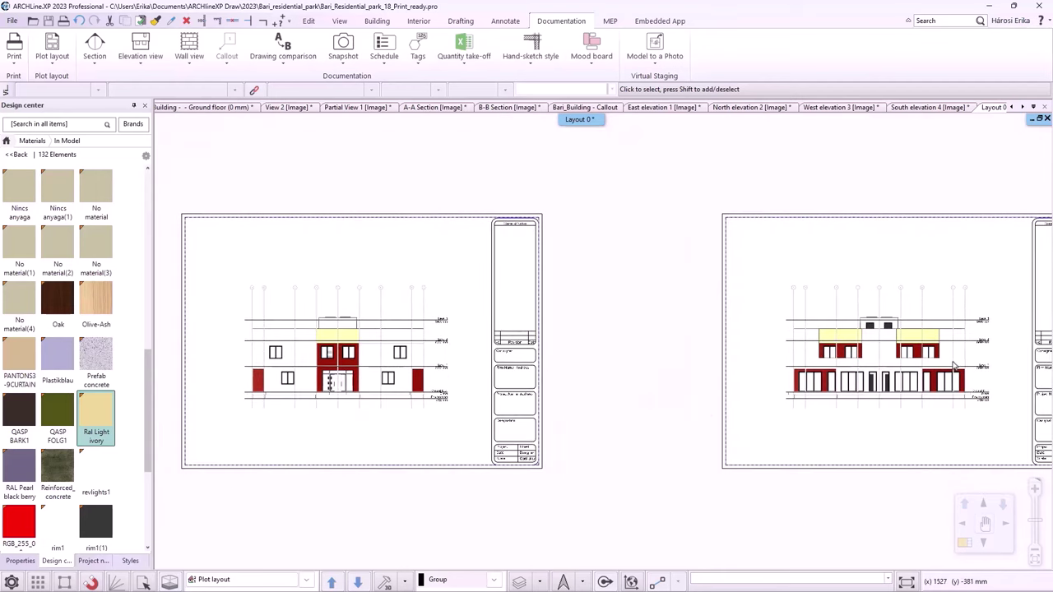
scroll(954, 366, "down", 2)
scroll(889, 268, "up", 2)
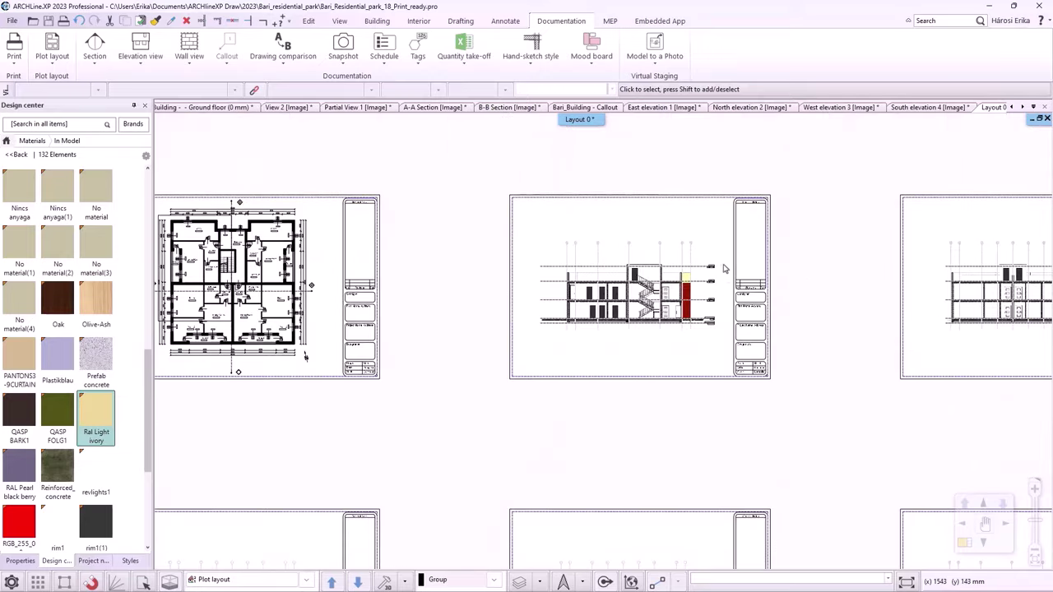
scroll(692, 399, "down", 2)
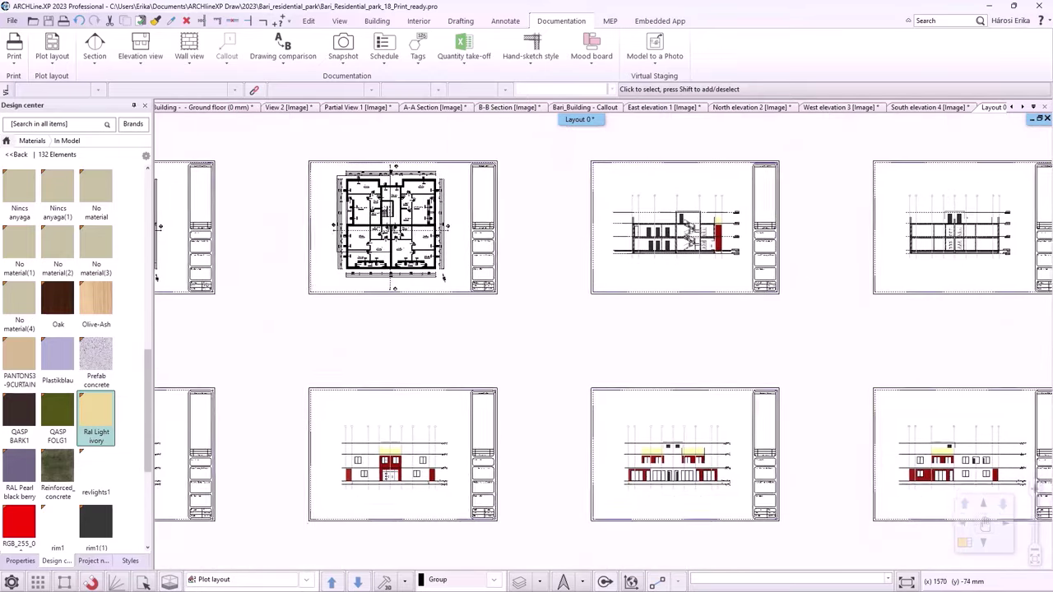
left_click(965, 546)
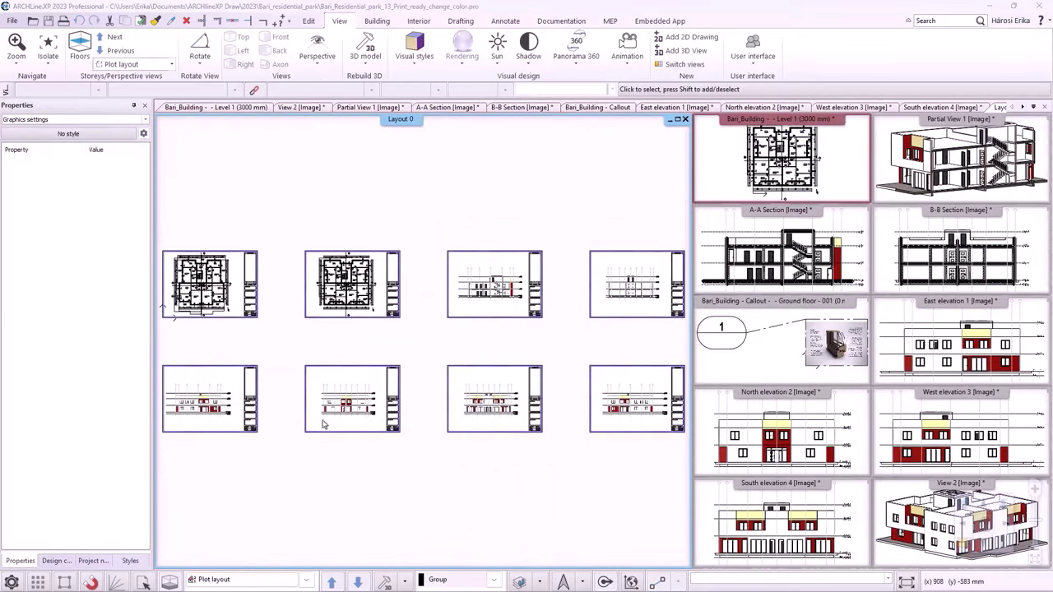
- Apply the Room and area-Apartment Unit colour scheme to the left floor-plan sheet
middle_click_drag(266, 312, 490, 331)
scroll(489, 331, "up", 1)
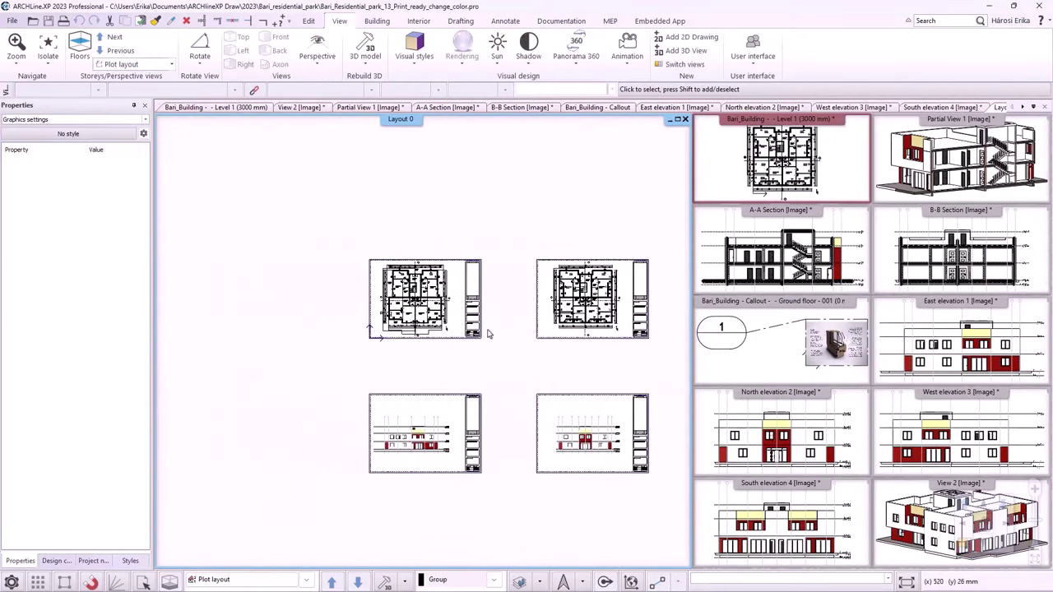
scroll(469, 303, "up", 1)
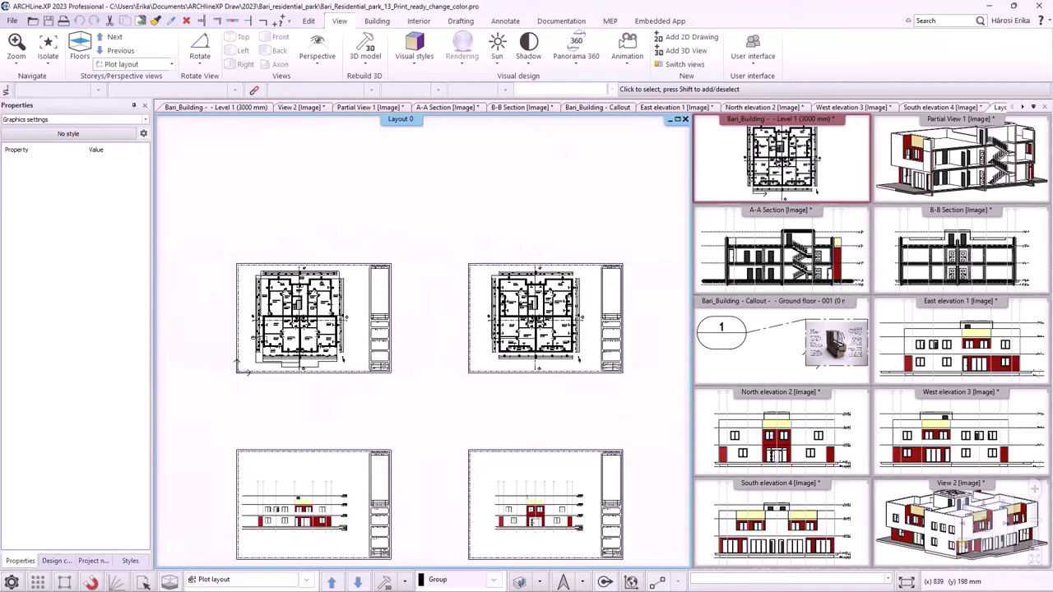
scroll(459, 308, "up", 1)
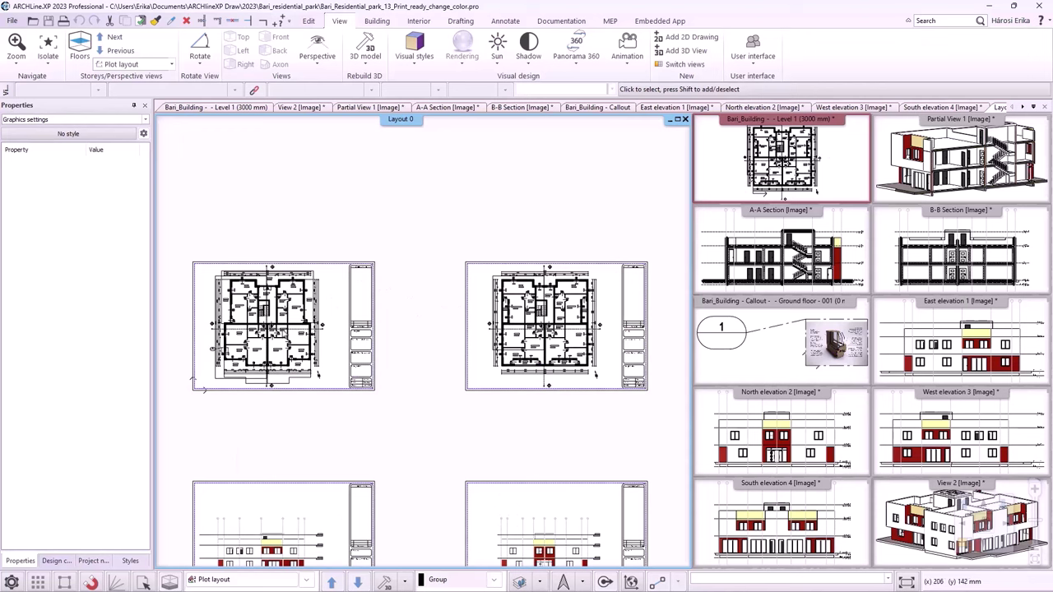
right_click(284, 304)
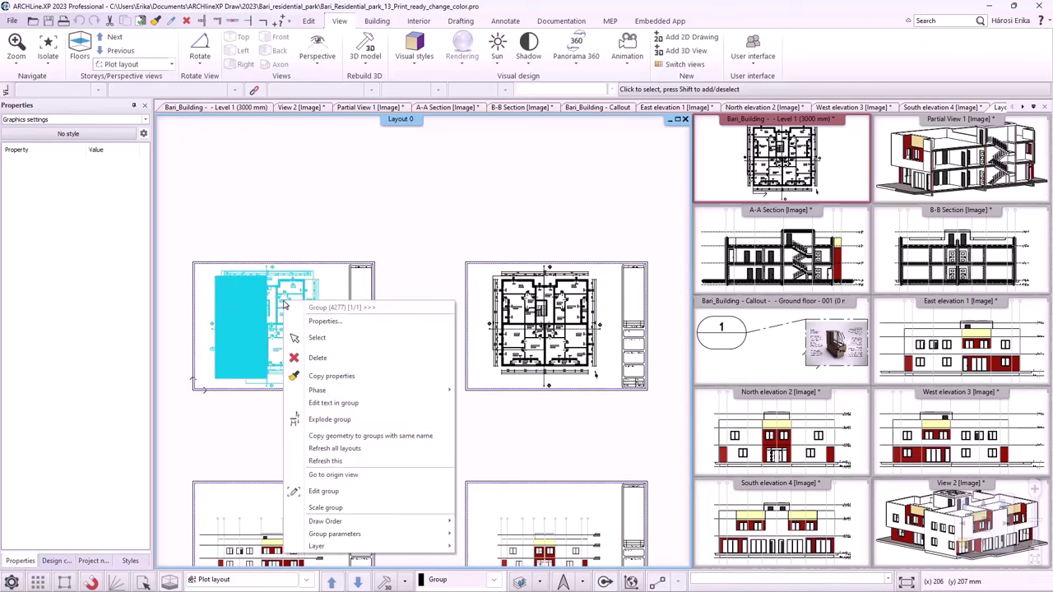
left_click(324, 322)
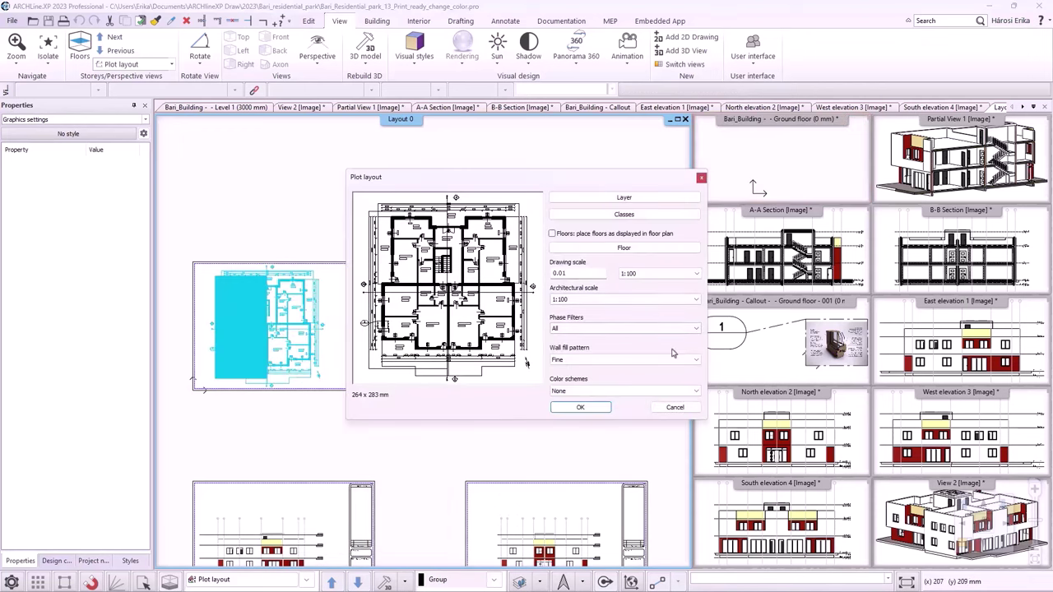
left_click(696, 391)
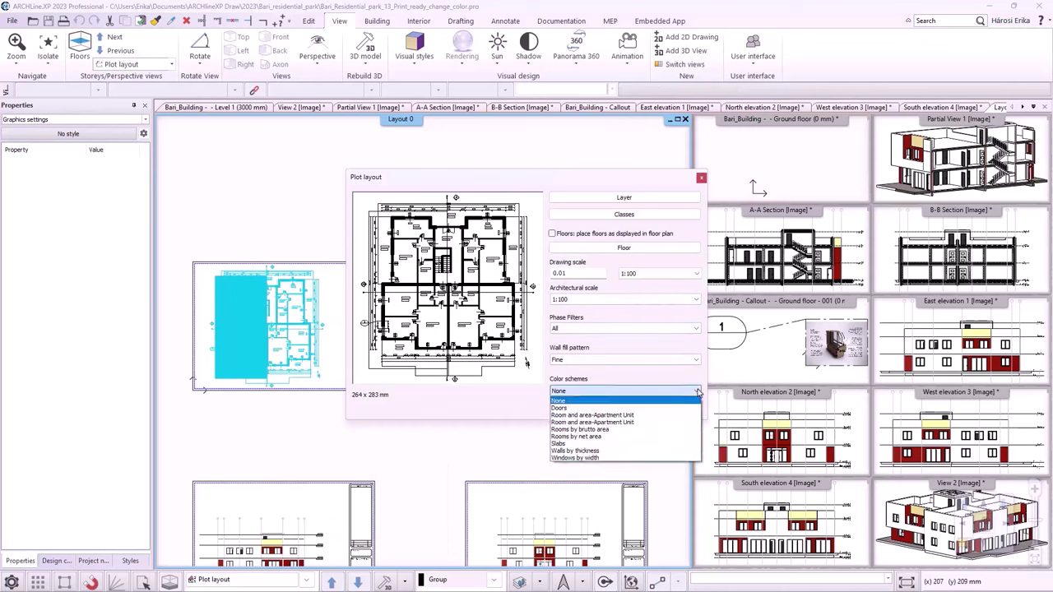
left_click(592, 422)
left_click(580, 408)
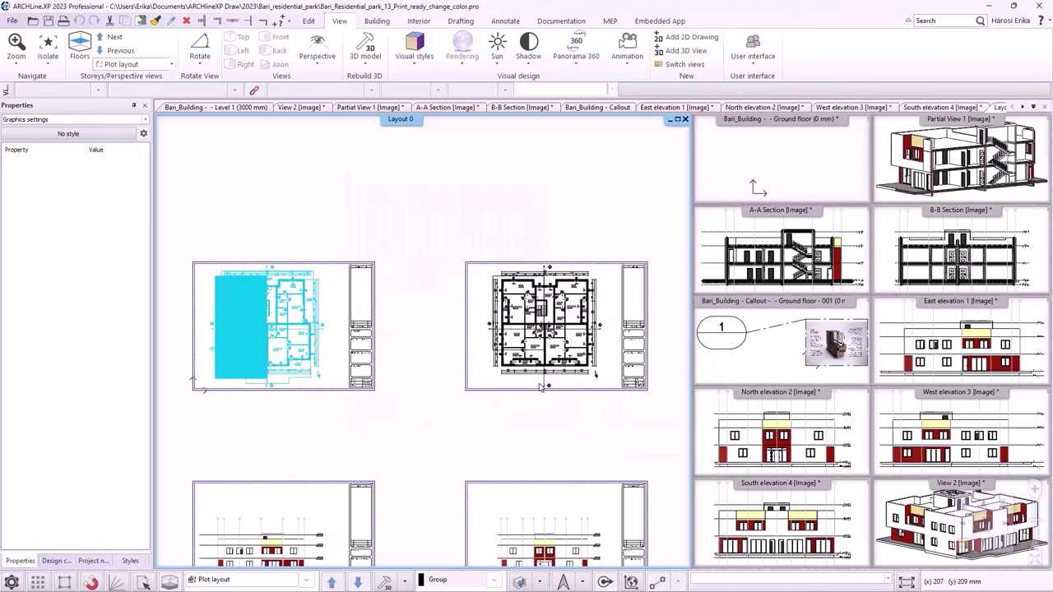
- Colour the second floor-plan sheet by Room and area-Apartment Unit, then maximize Layout 0
right_click(566, 307)
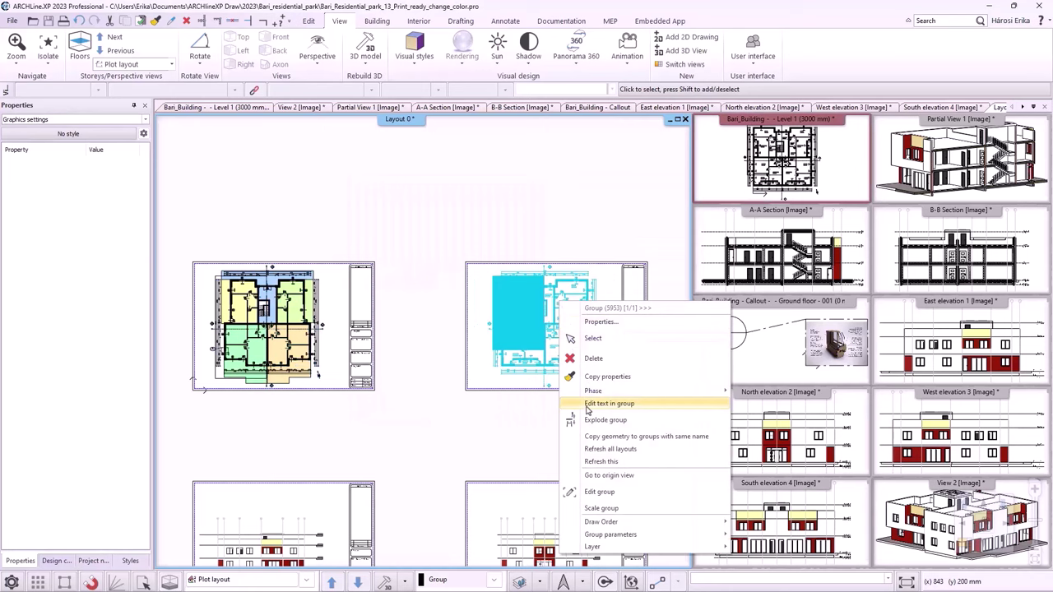
left_click(589, 322)
left_click(684, 392)
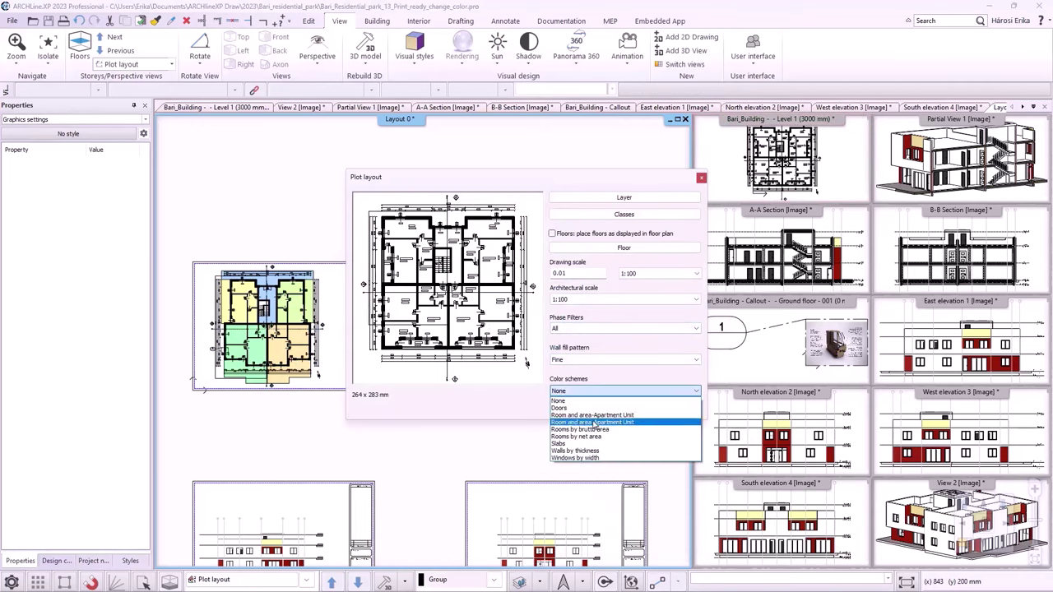
left_click(580, 415)
left_click(588, 409)
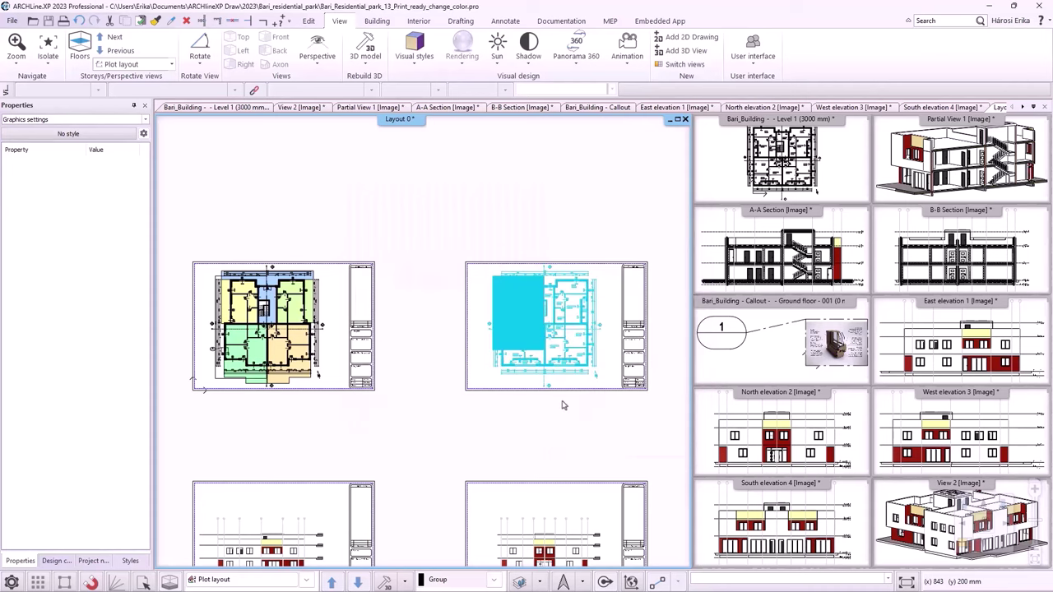
left_click(677, 120)
scroll(473, 329, "up", 2)
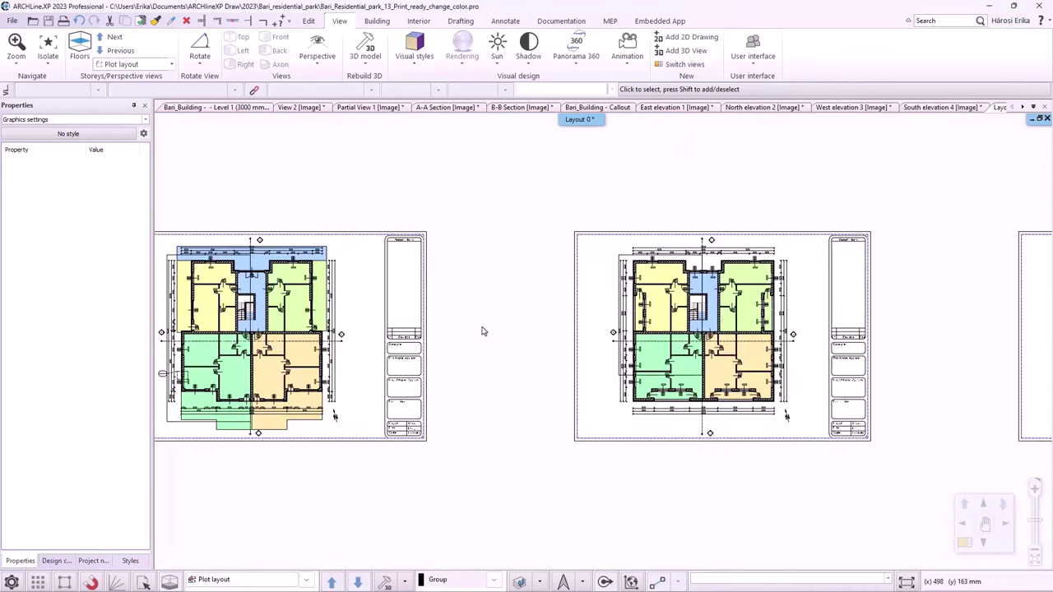
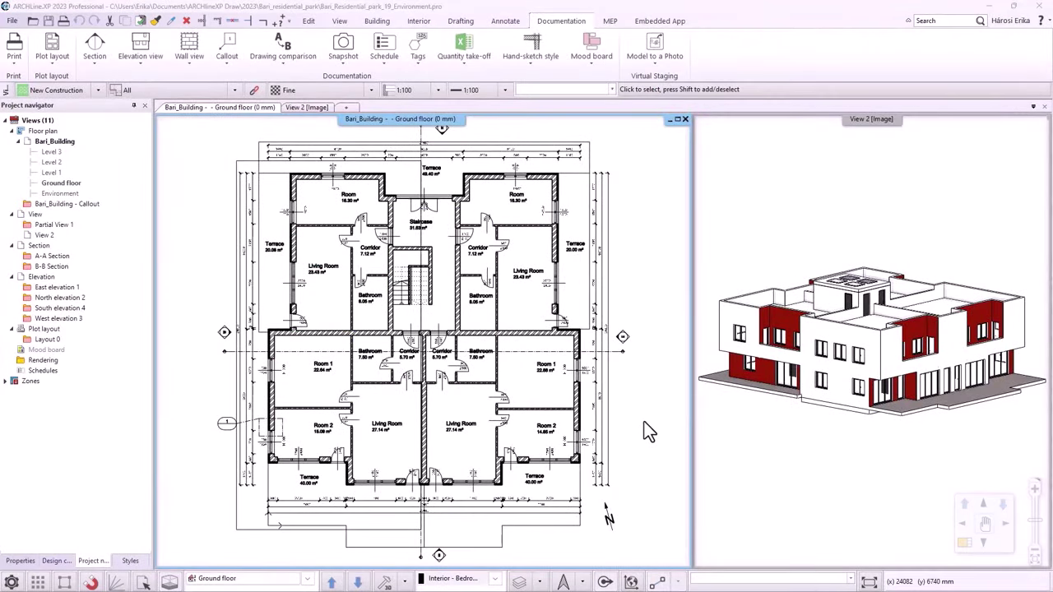
- Isolate the Environment floor's slabs in the 3D view and maximise that view
key("Page_Down")
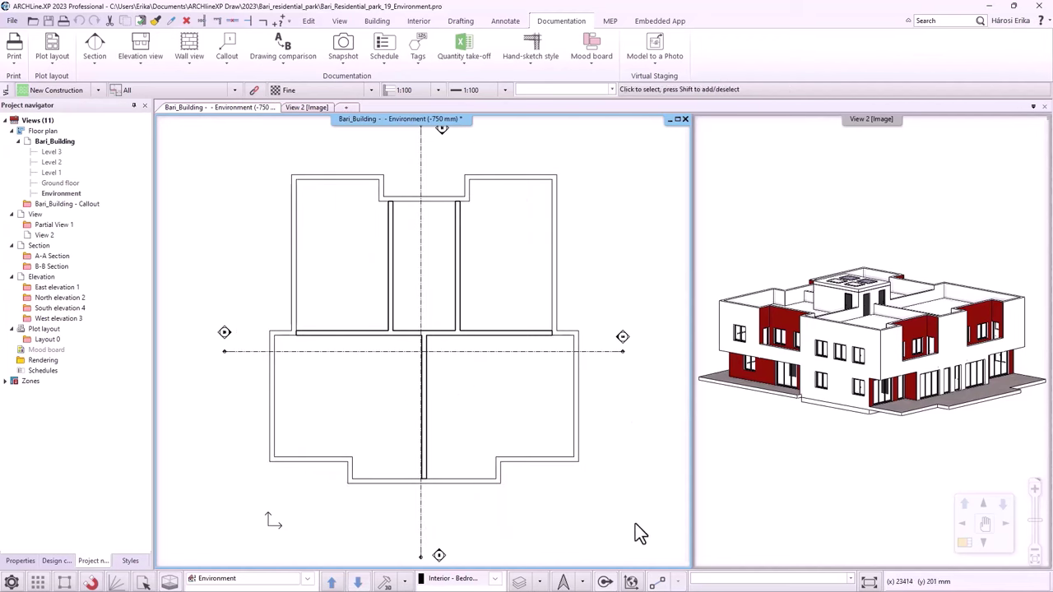
left_click_drag(634, 524, 229, 164)
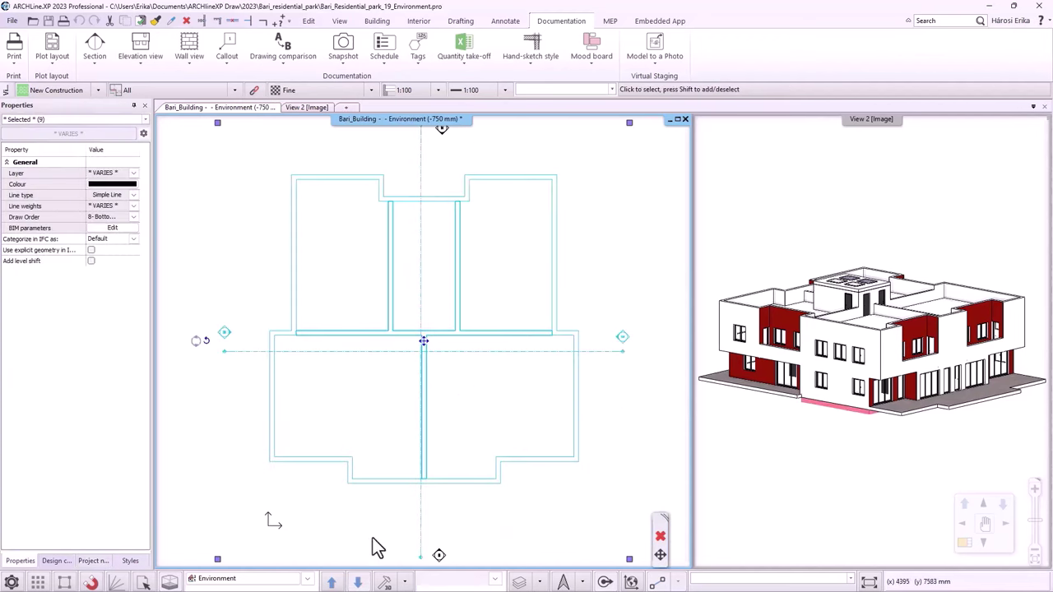
left_click(389, 581)
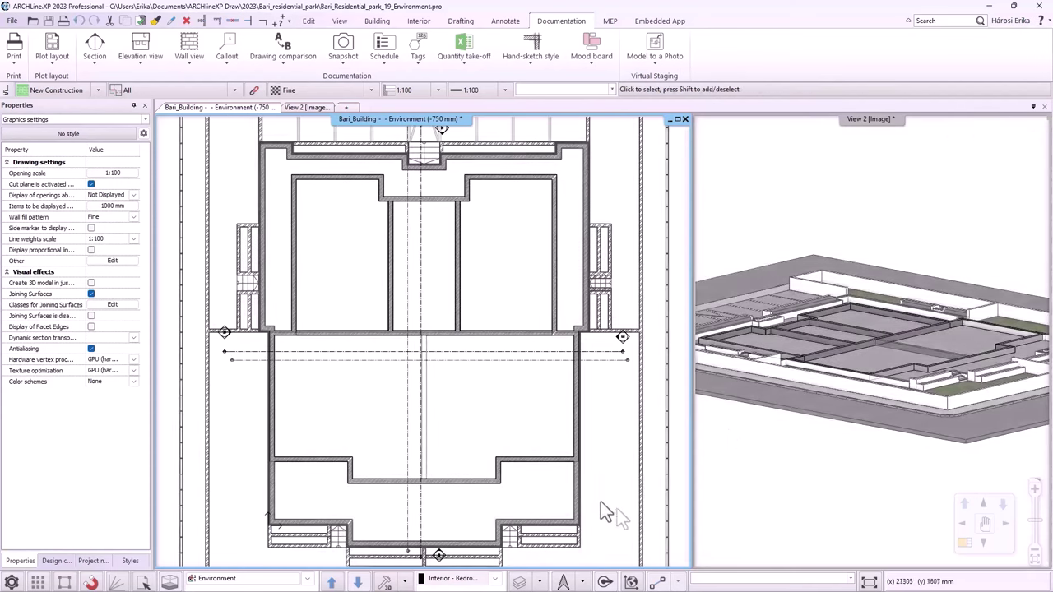
left_click(869, 510)
left_click(963, 545)
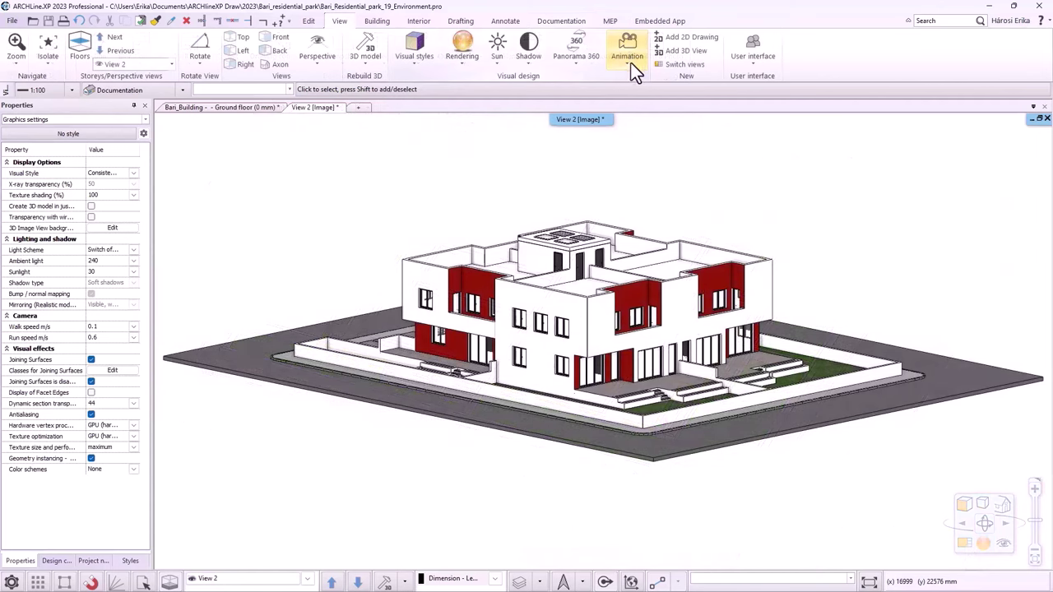
- Preview the complete house on its site with a Rotate around animation, then stop it
left_click(633, 69)
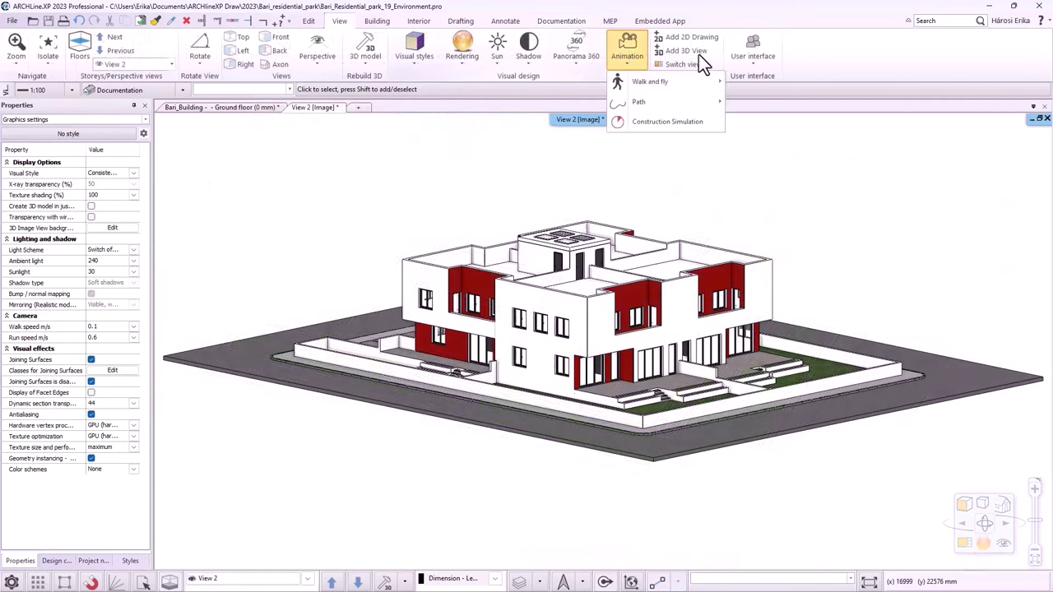
mouse_move(646, 84)
left_click(774, 126)
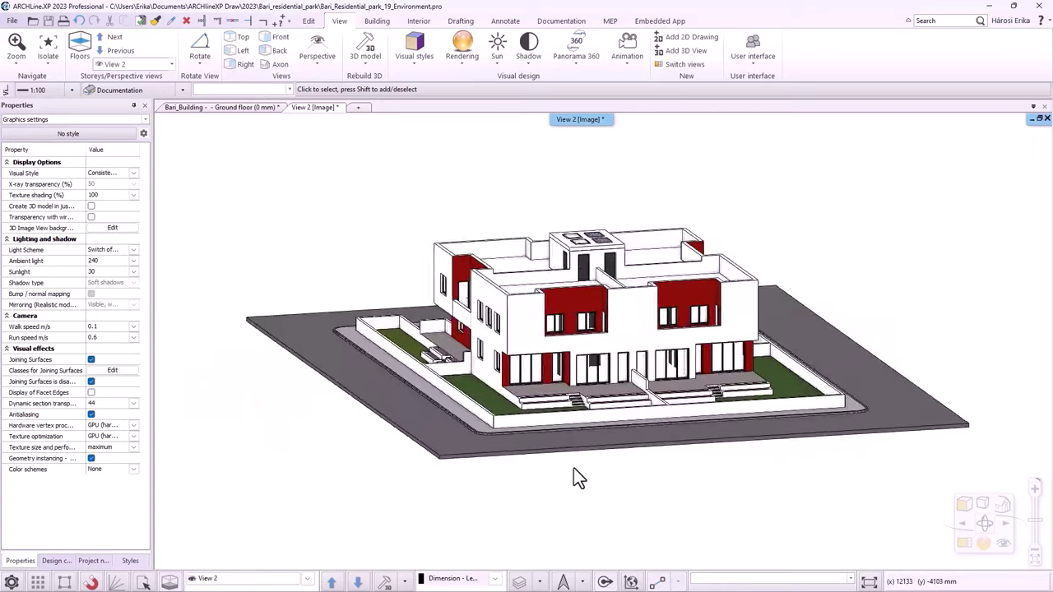
left_click(573, 468)
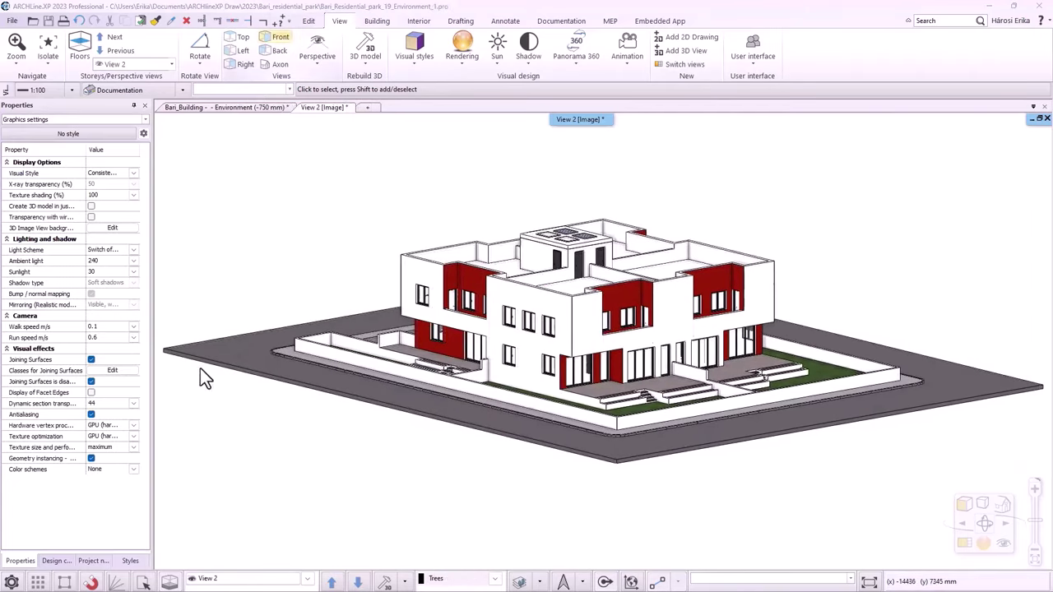
- Search the Design center object catalog for 'tree'
left_click(58, 563)
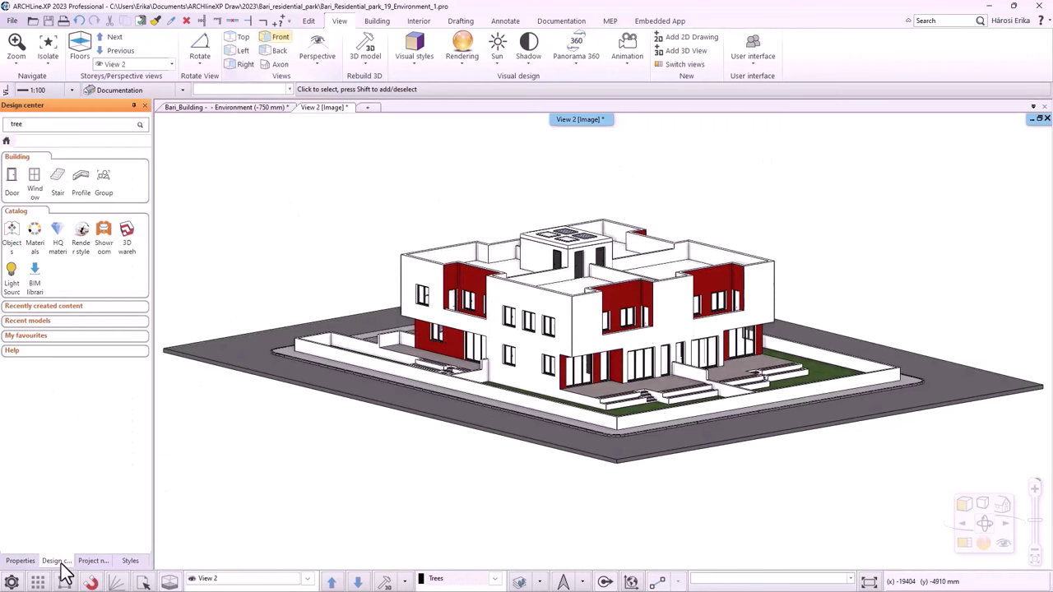
left_click(14, 232)
left_click(43, 124)
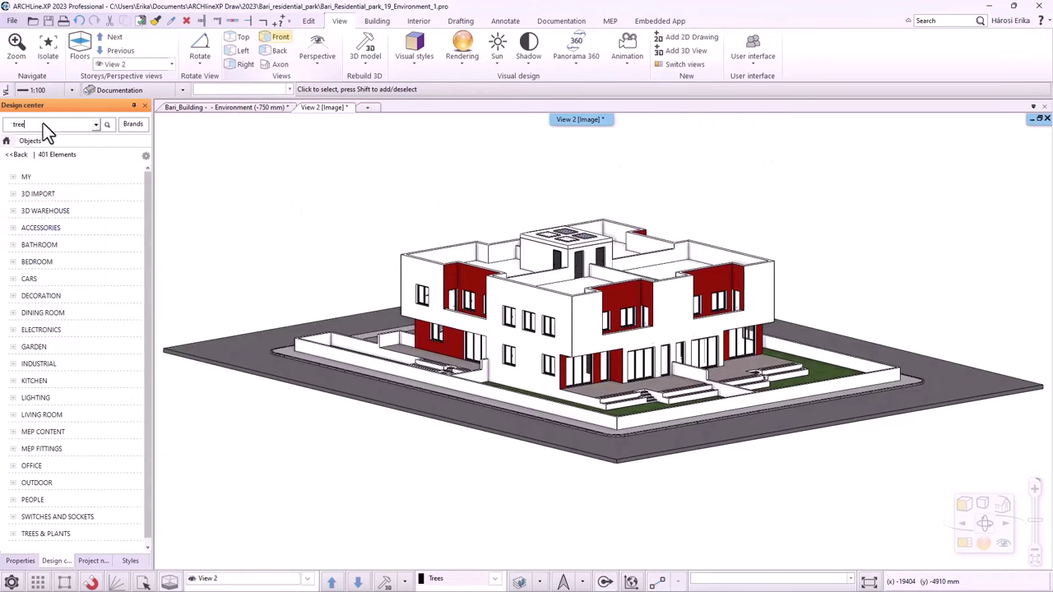
left_click(107, 124)
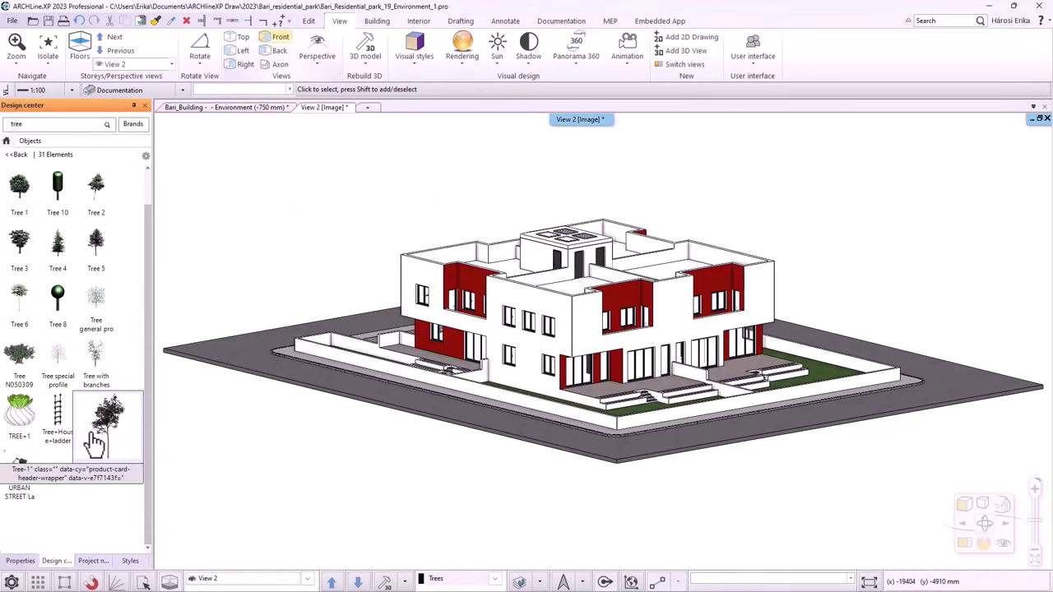
- Place Tree-1 trees beside the house with Object placement, then open Perspective settings
left_click_drag(93, 421, 829, 367)
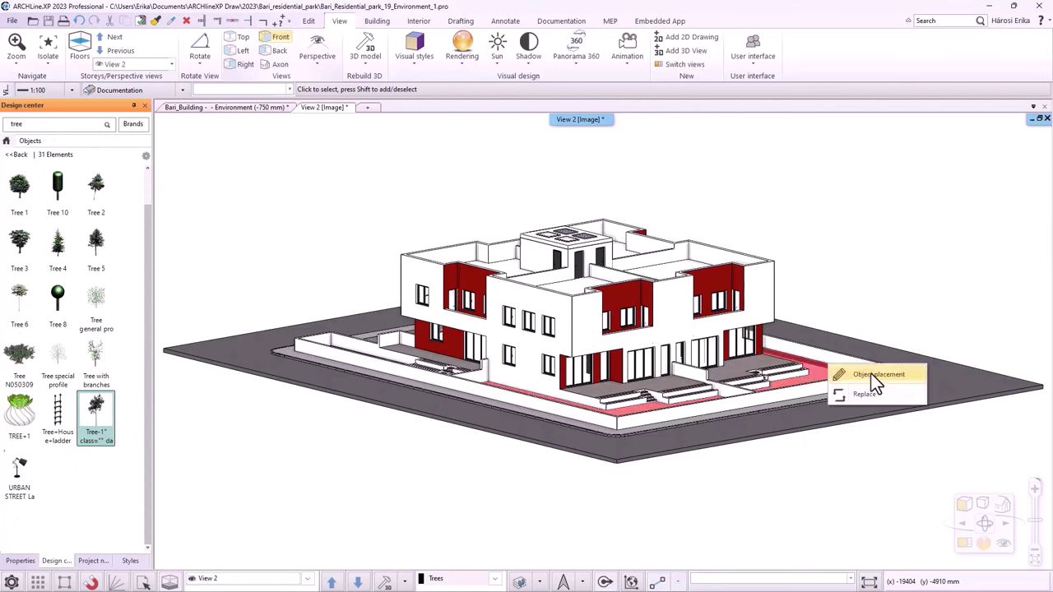
left_click(872, 376)
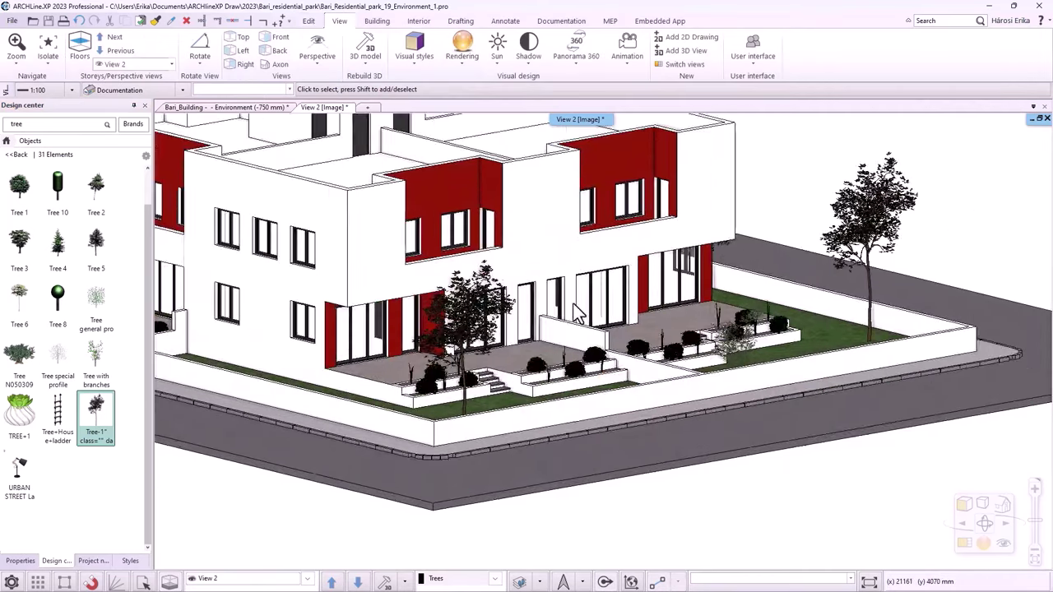
scroll(575, 313, "up", 2)
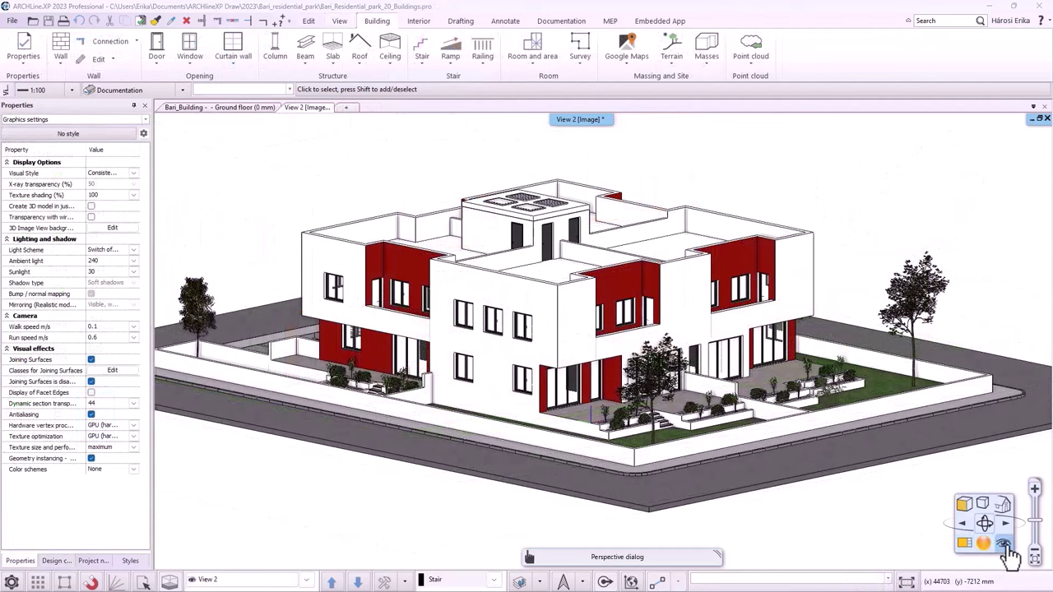
left_click(1004, 547)
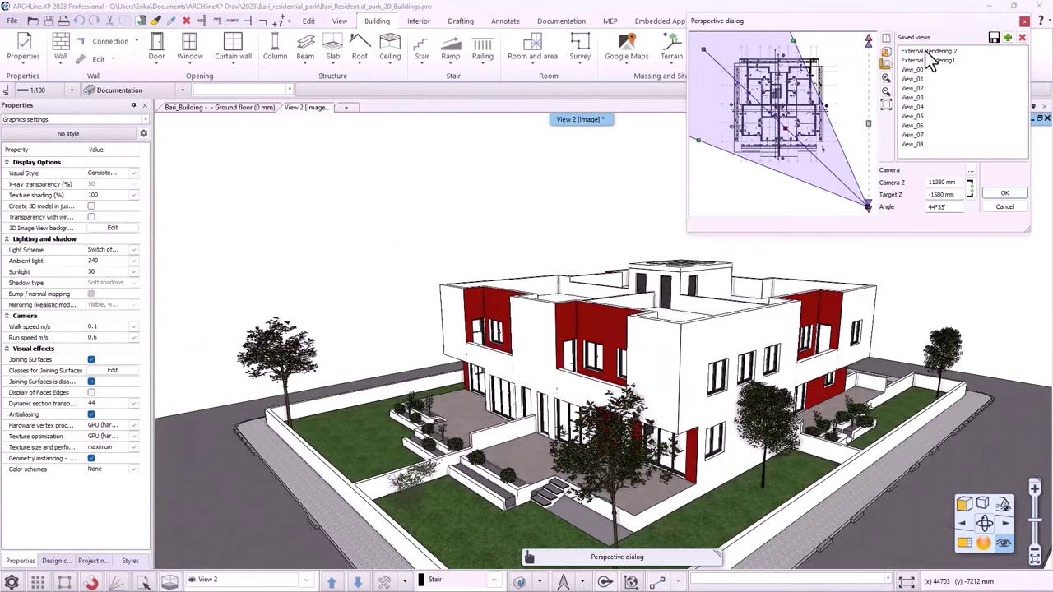
- Apply saved view View_01 from the Perspective dialog
left_click(919, 62)
left_click(913, 70)
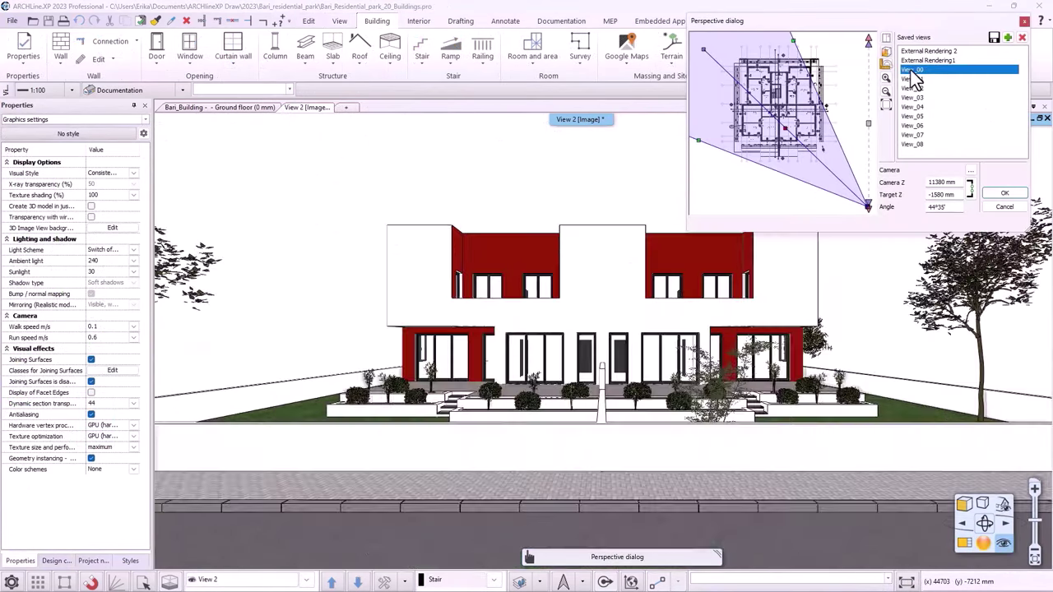
left_click(914, 79)
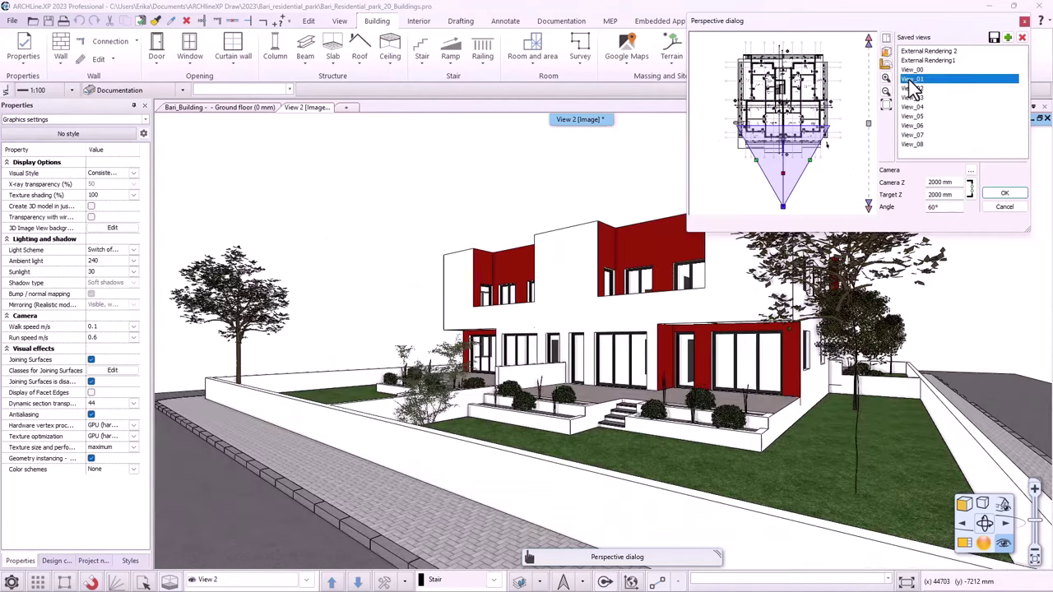
left_click(1005, 195)
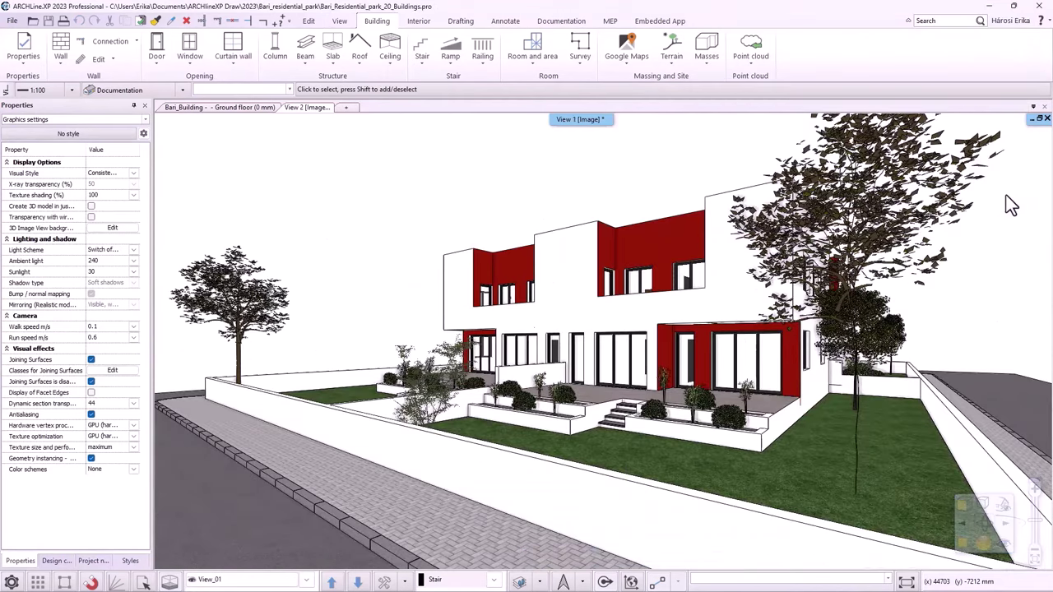
- Step through the saved perspective views forward to View_08
left_click(357, 582)
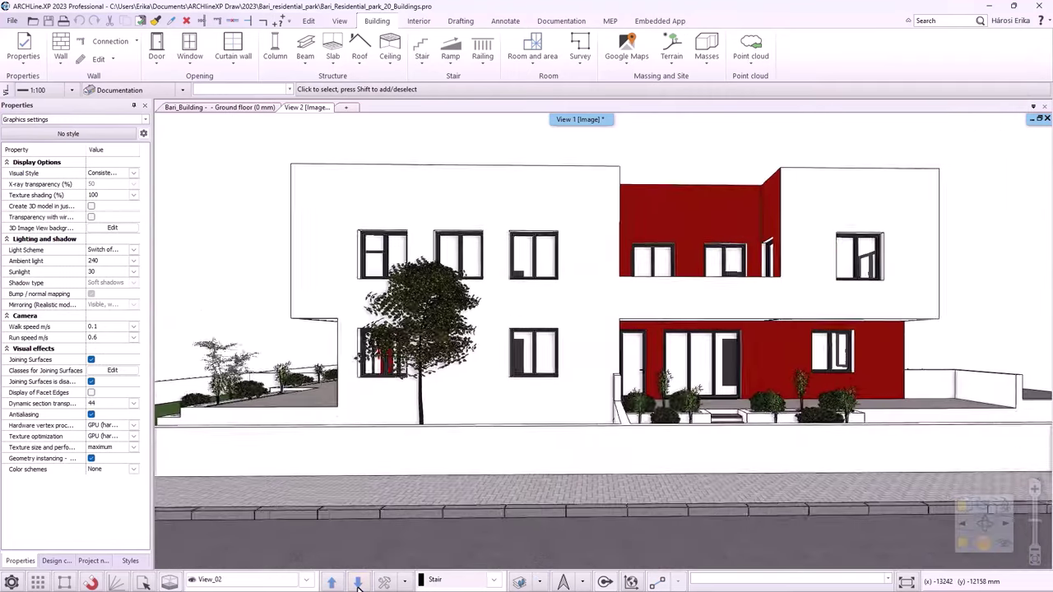
left_click(357, 582)
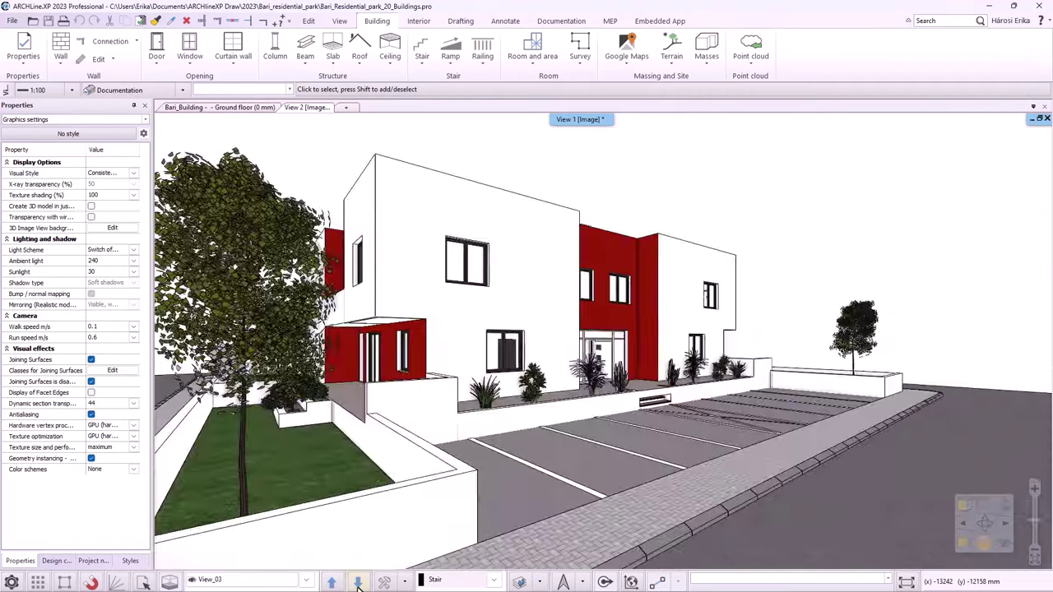
left_click(357, 582)
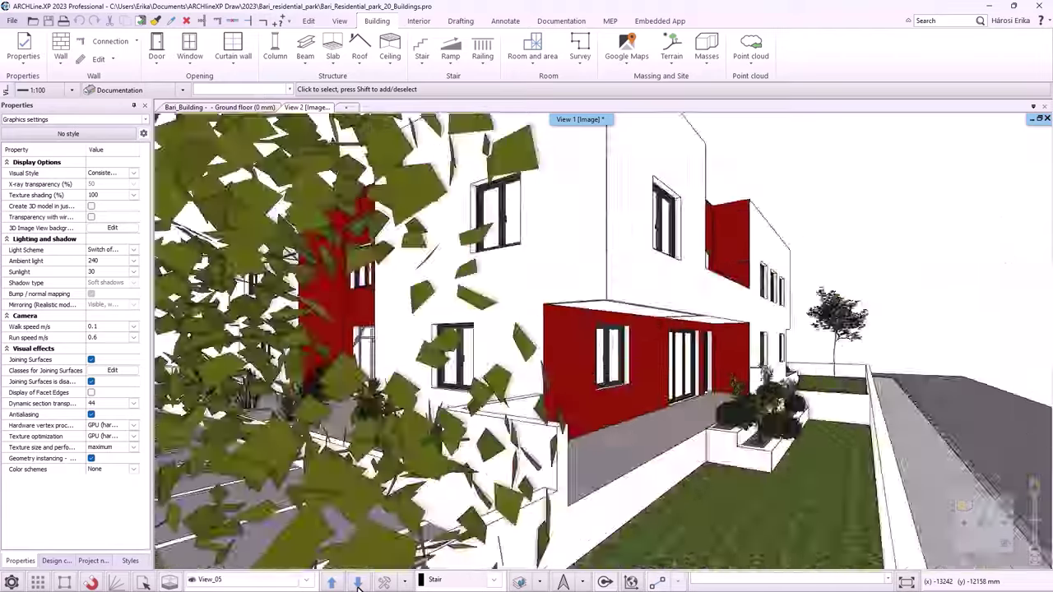
left_click(357, 583)
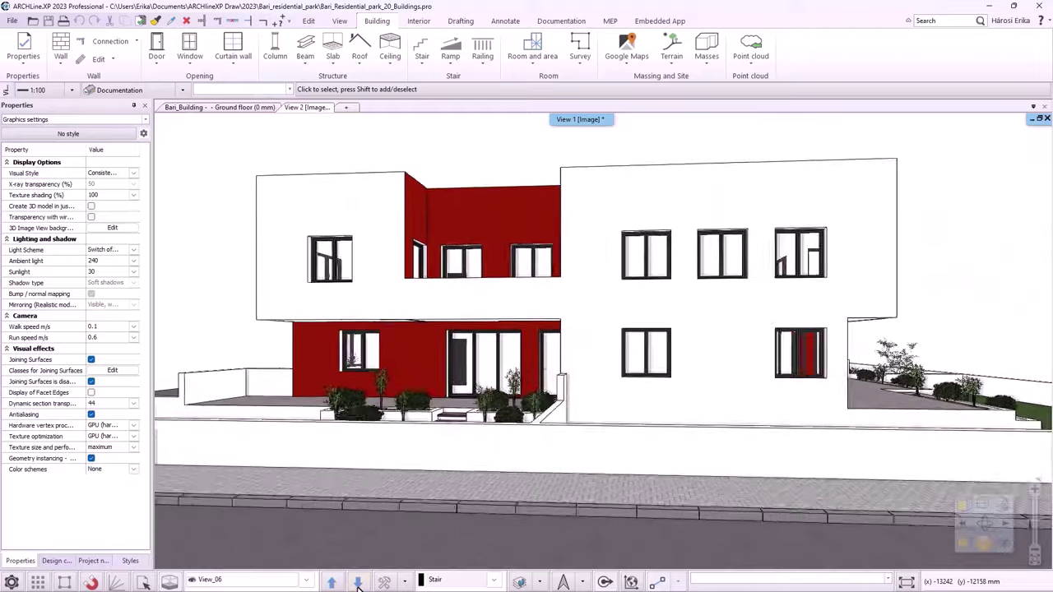
left_click(357, 582)
left_click(357, 582)
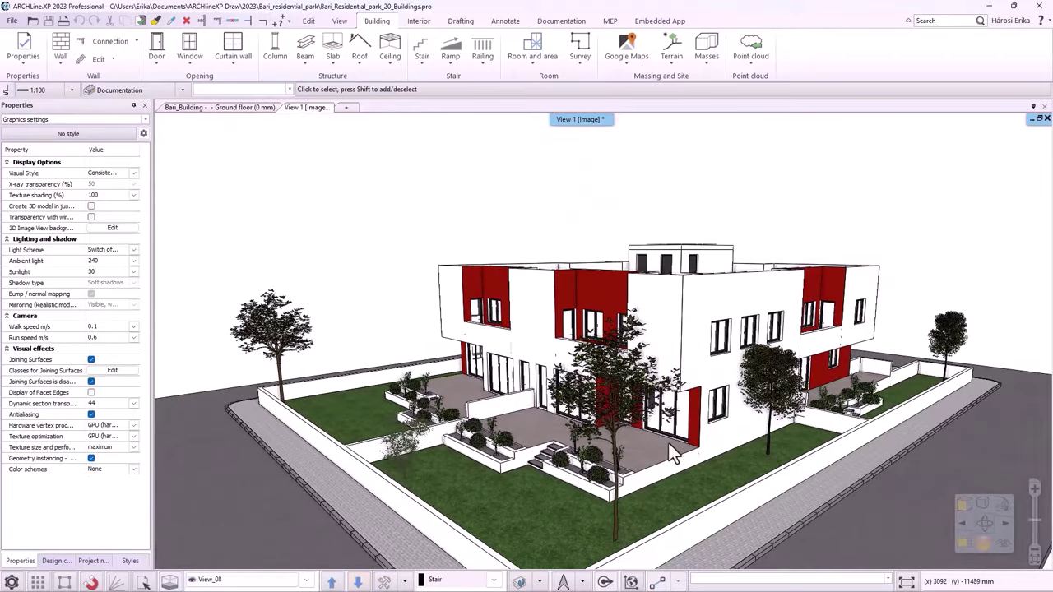
- Choose Standalone rendering at 1920x1080 Full HD with the Q2 quality preset
left_click(986, 553)
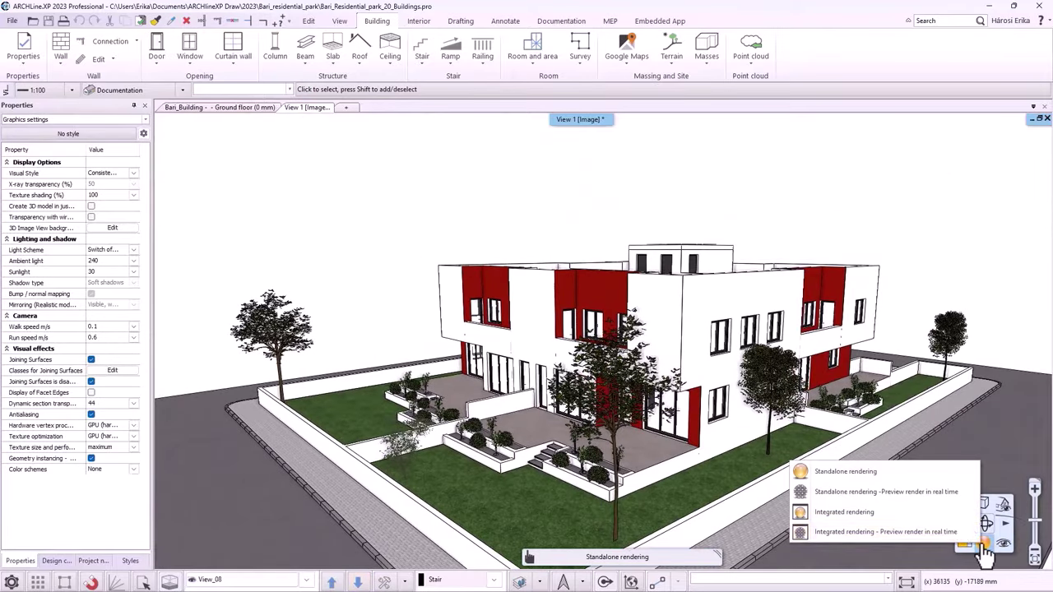
left_click(867, 475)
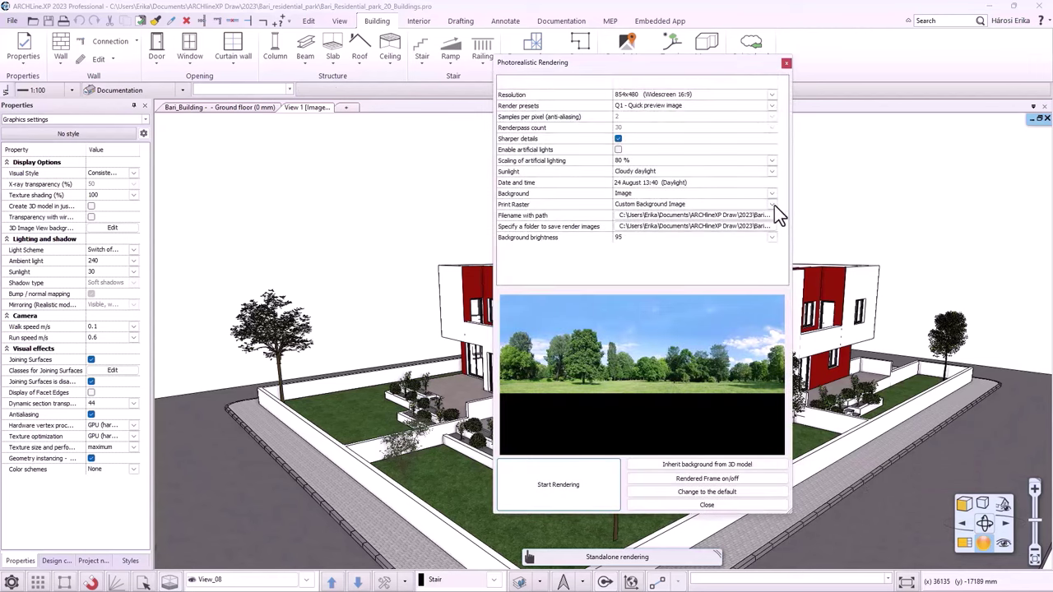
left_click(773, 95)
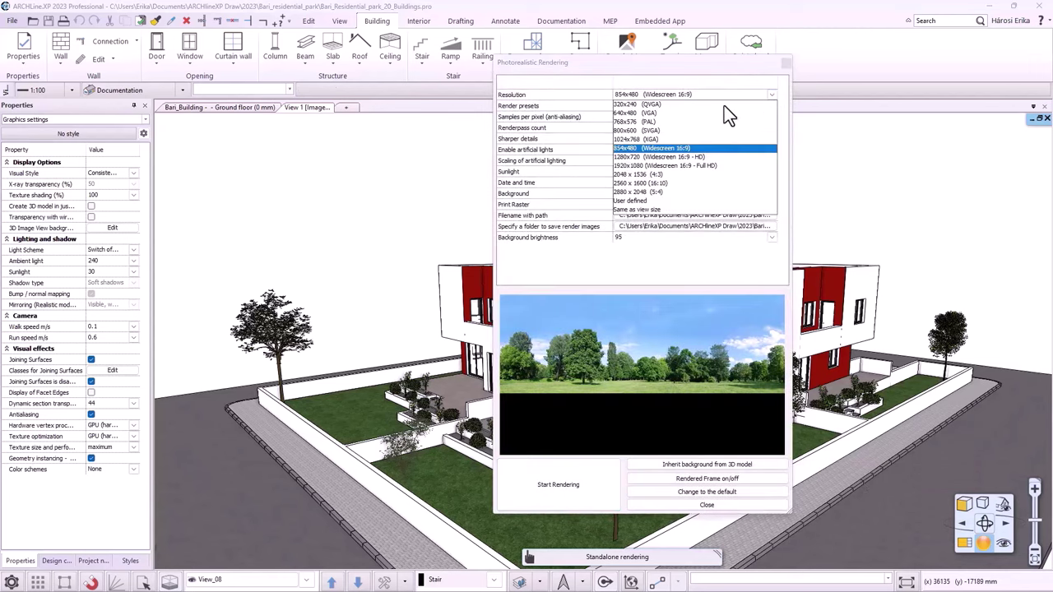
left_click(650, 165)
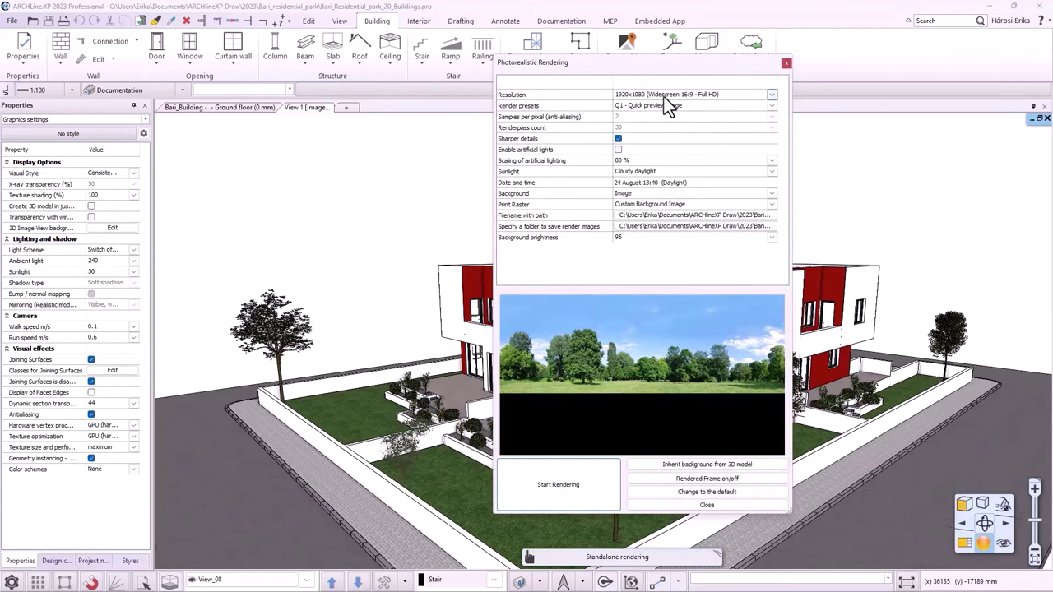
left_click(772, 105)
left_click(635, 131)
- Set Background_Rendering2.jpg as the render background image
left_click(743, 215)
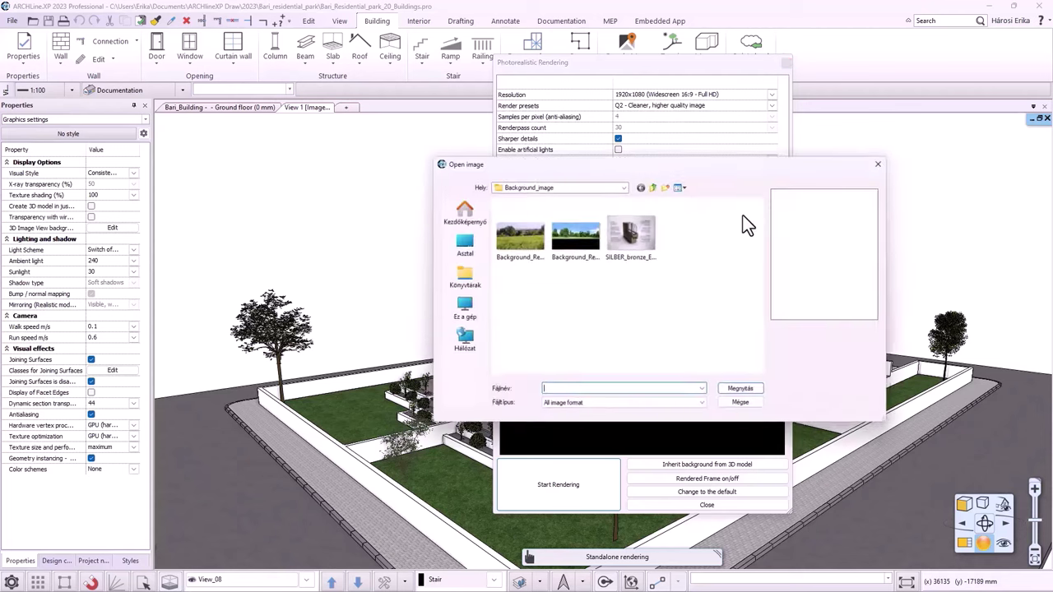
left_click(576, 237)
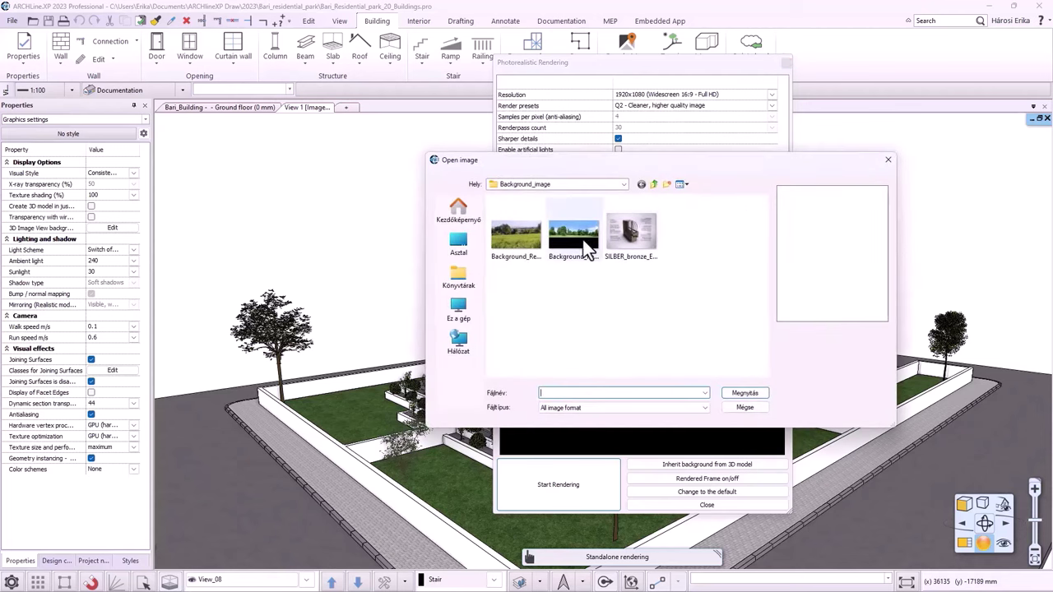
left_click(745, 392)
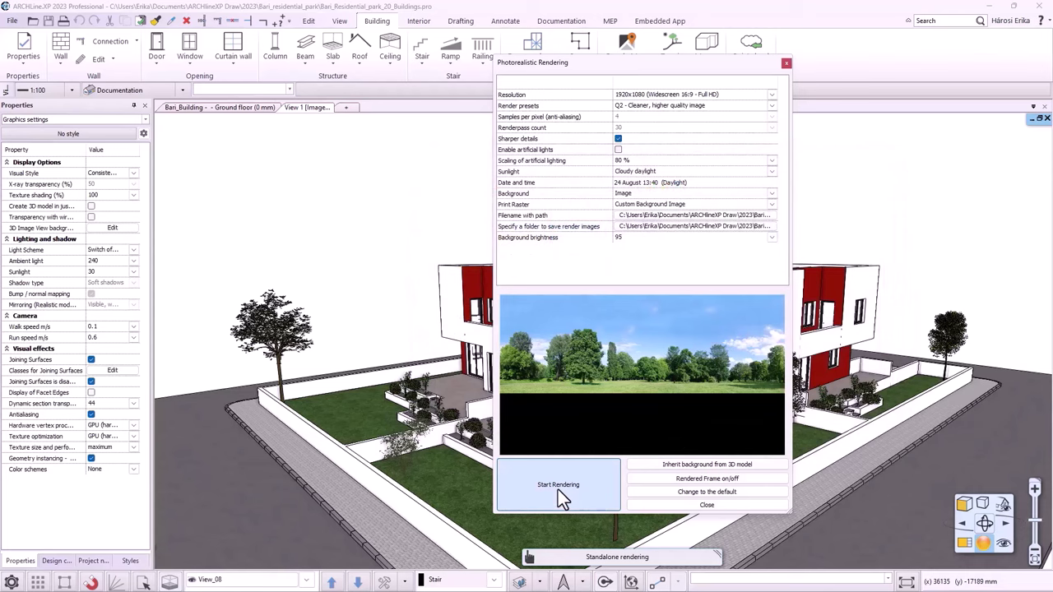
- Render View_08 and save the result as a PNG image
left_click(558, 489)
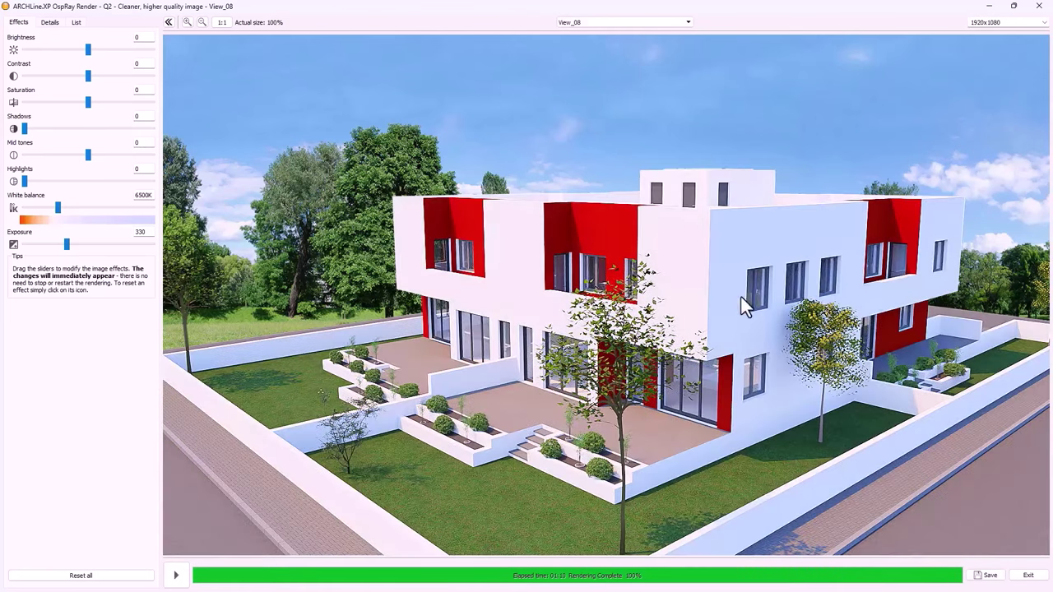
left_click(987, 576)
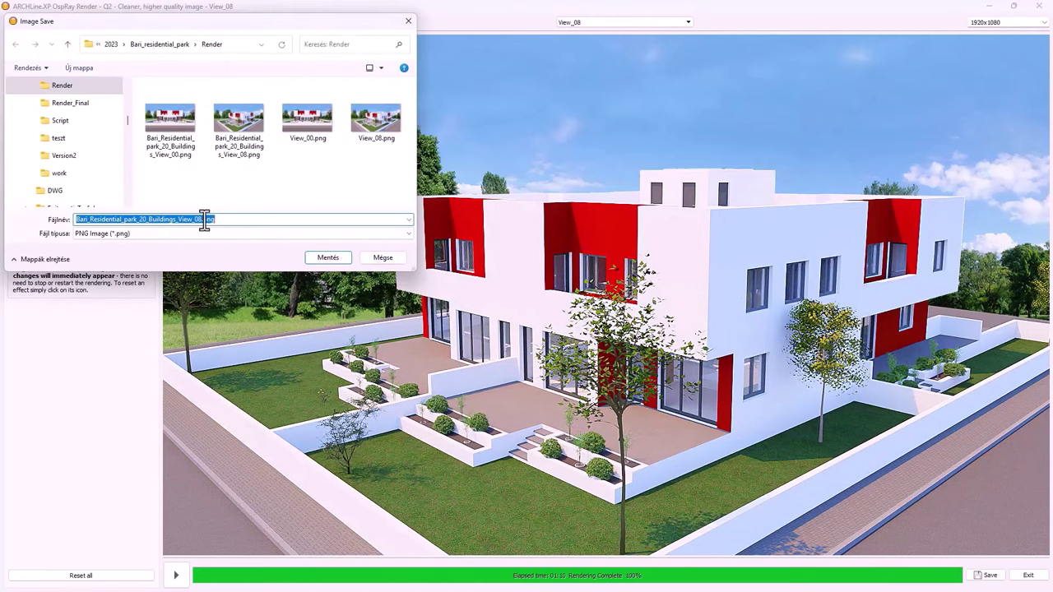
left_click(326, 258)
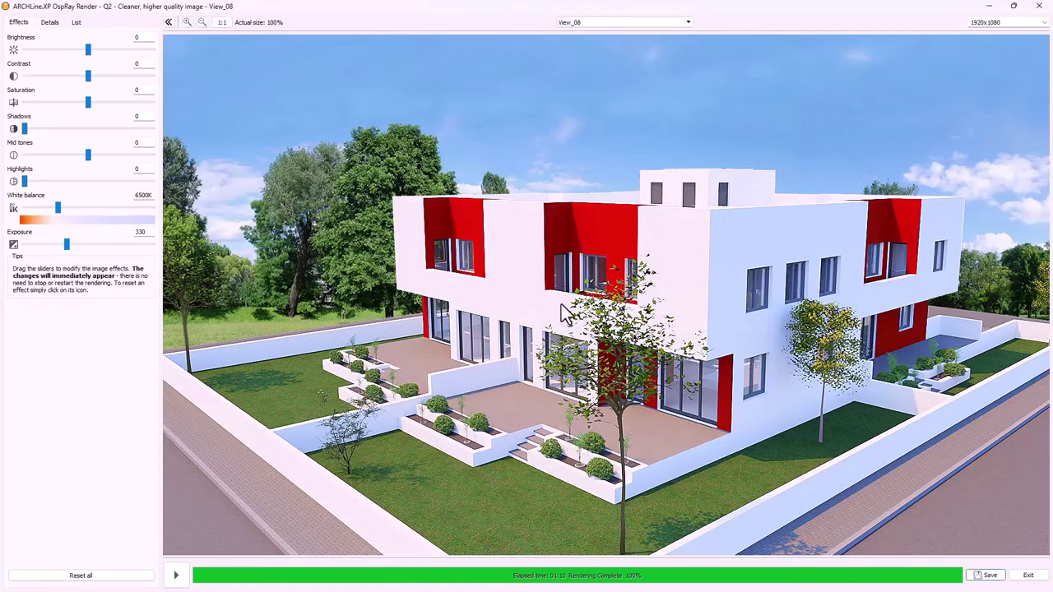
- Render View_01 and save it as a PNG image too
left_click(690, 21)
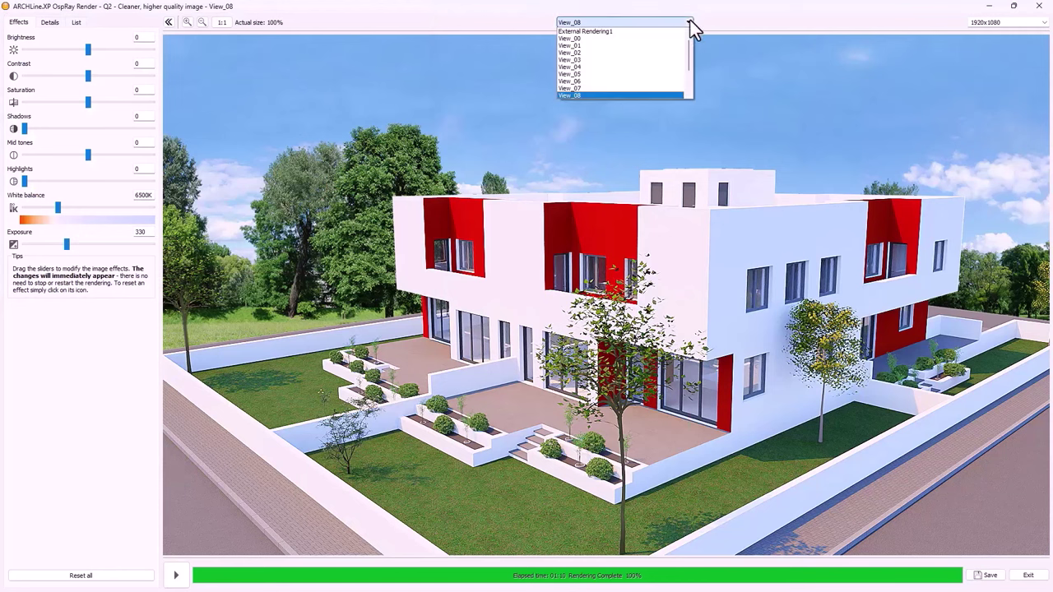
left_click(576, 39)
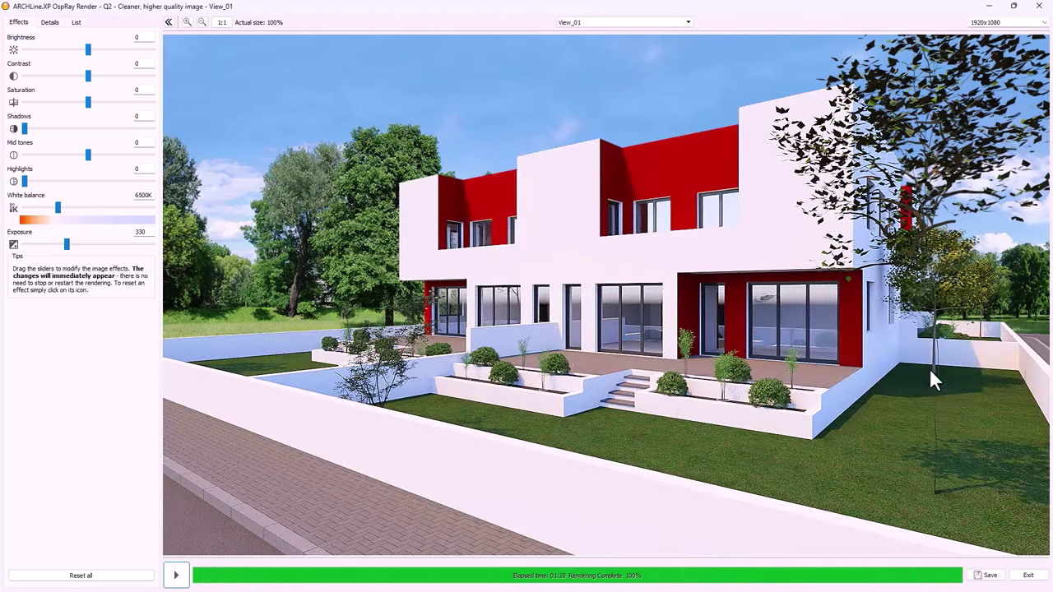
left_click(987, 575)
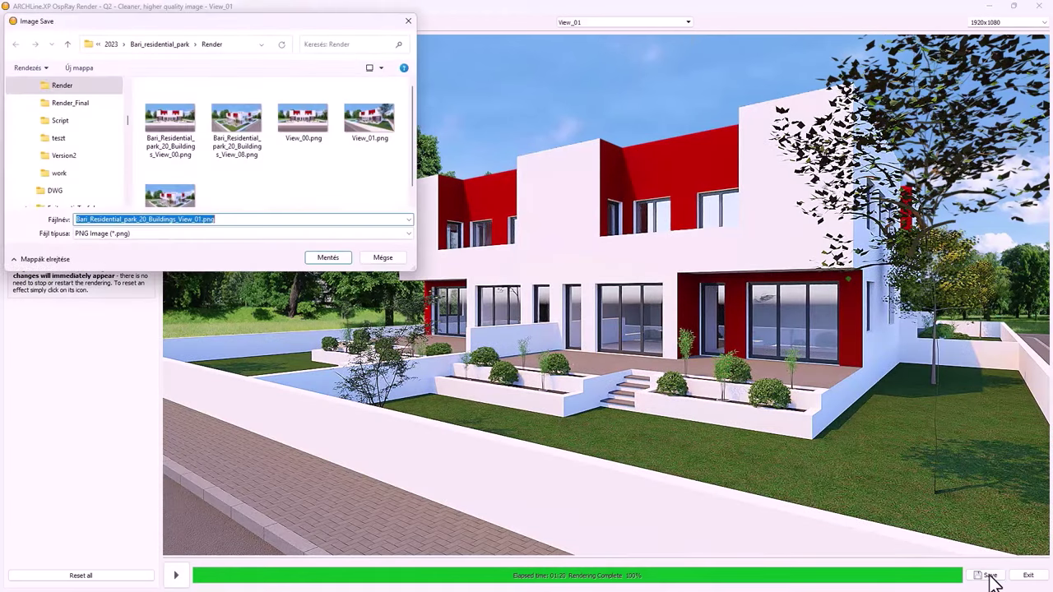
left_click(328, 258)
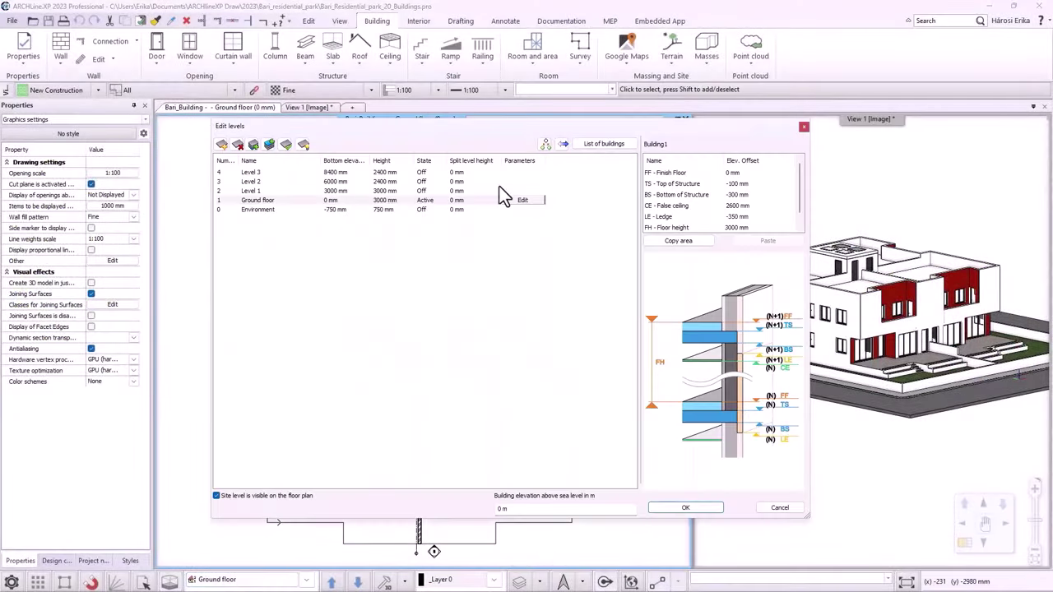
- Add Building2 to Building4 copying the floor structure, then make Building1 current
left_click(613, 142)
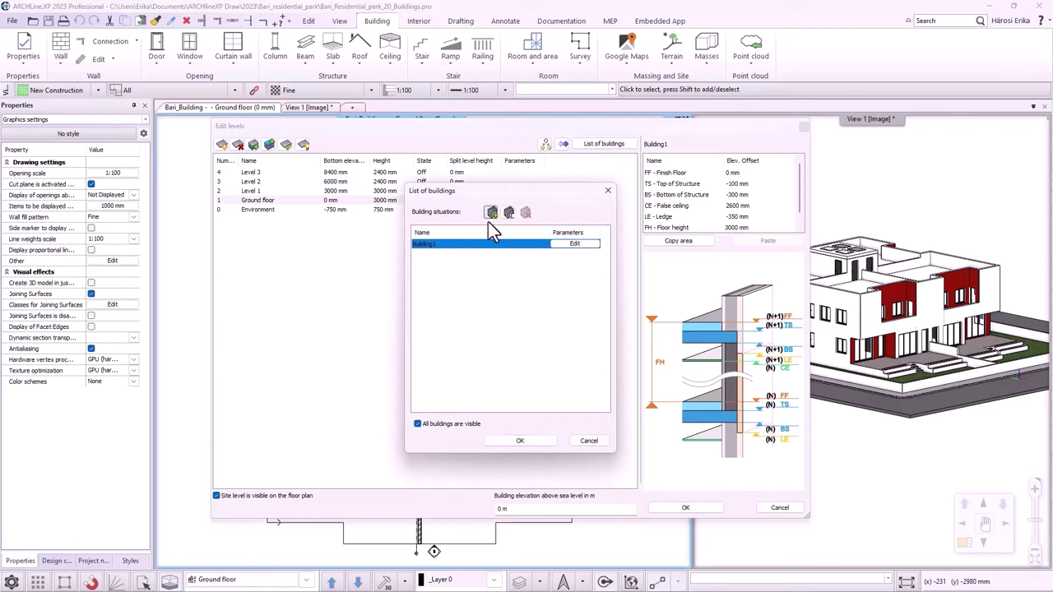
left_click(491, 215)
type("B")
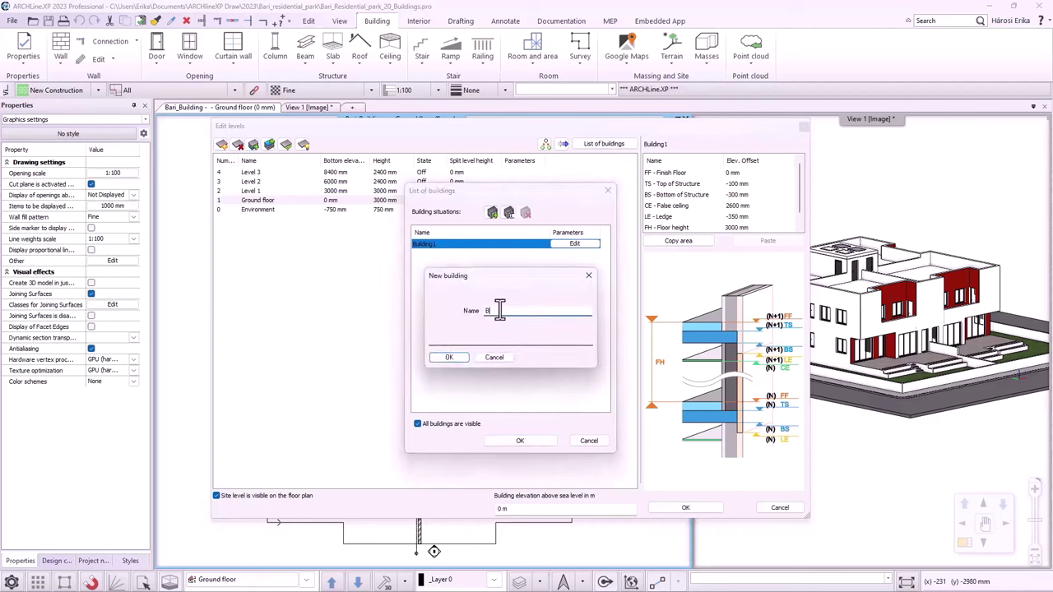
type("uilding2")
left_click_drag(553, 301, 477, 301)
left_click(450, 358)
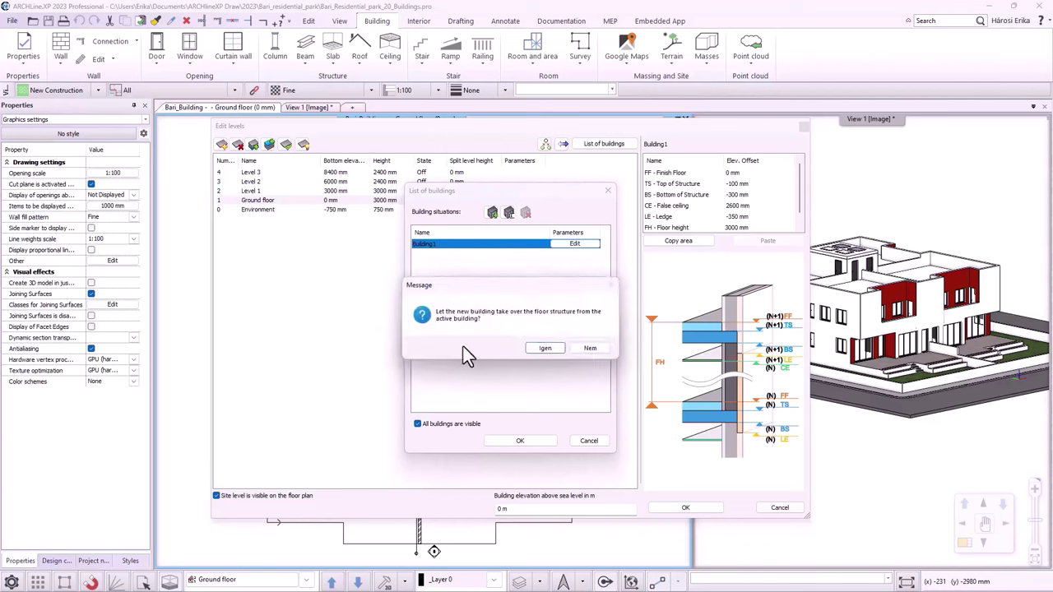
left_click(551, 348)
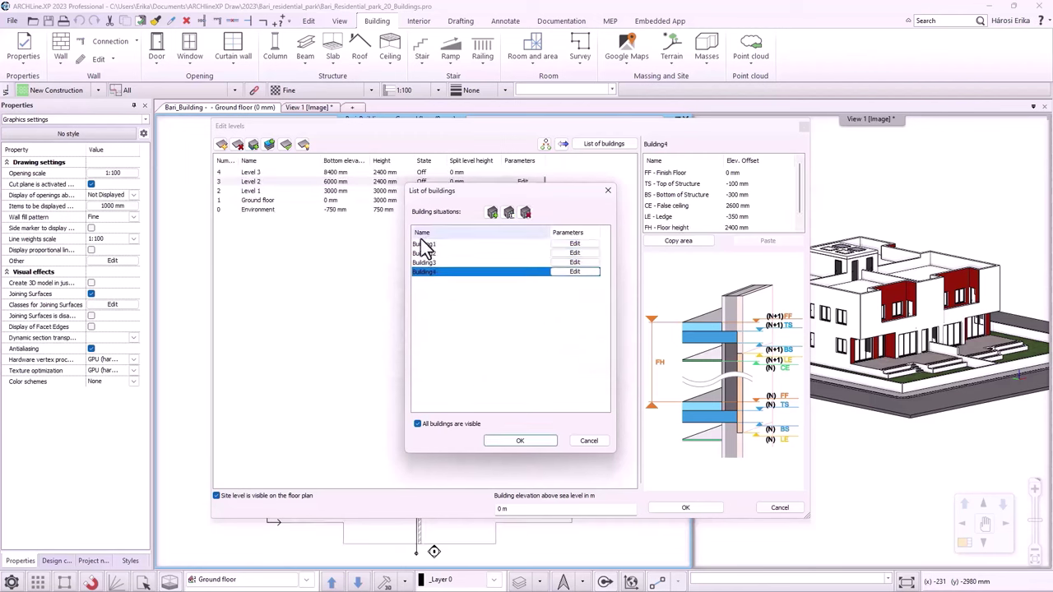
left_click(425, 245)
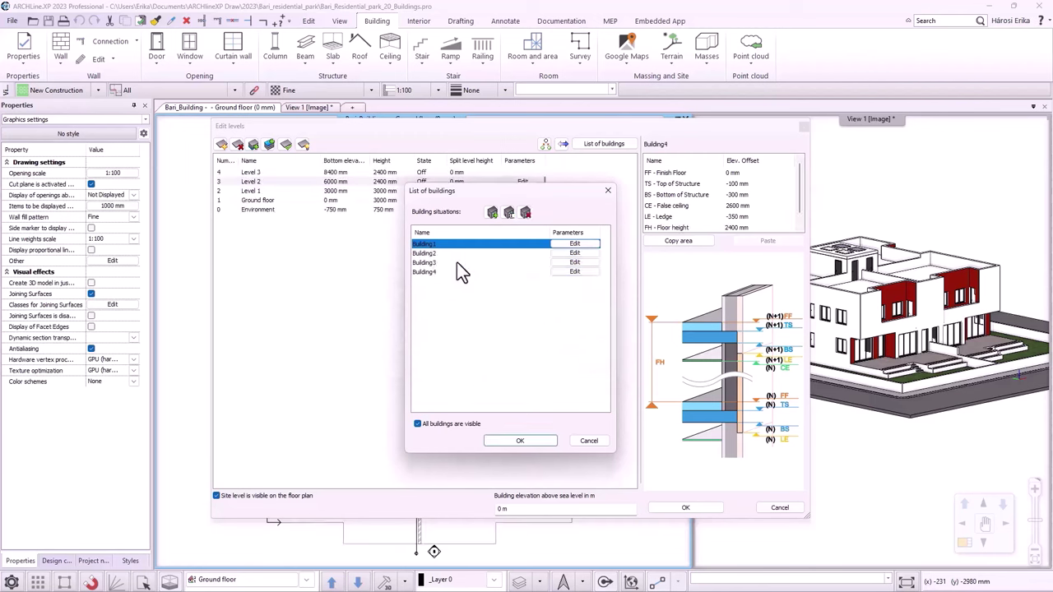
left_click(521, 442)
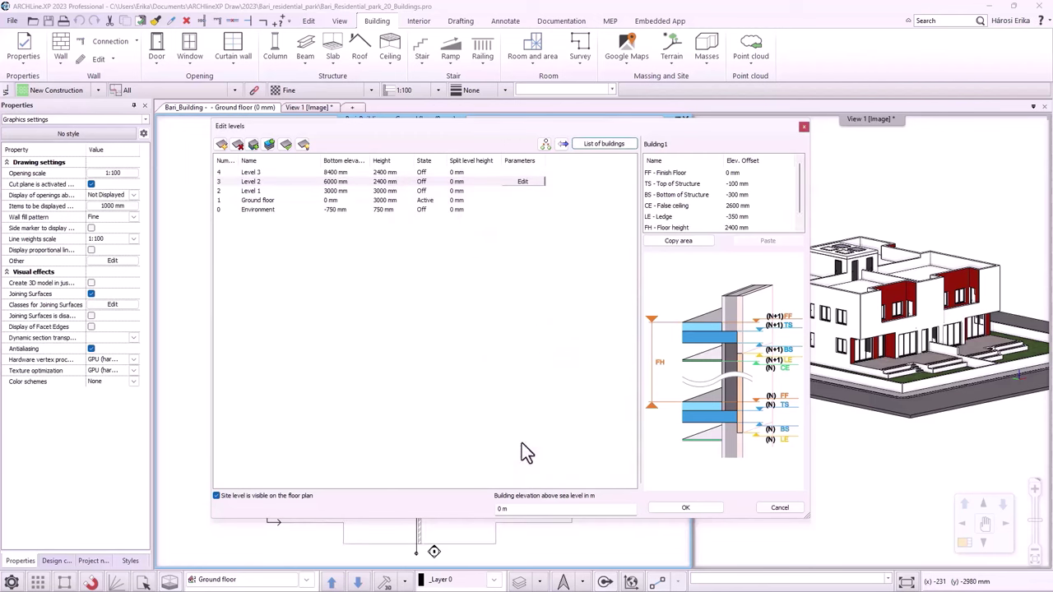
left_click(692, 507)
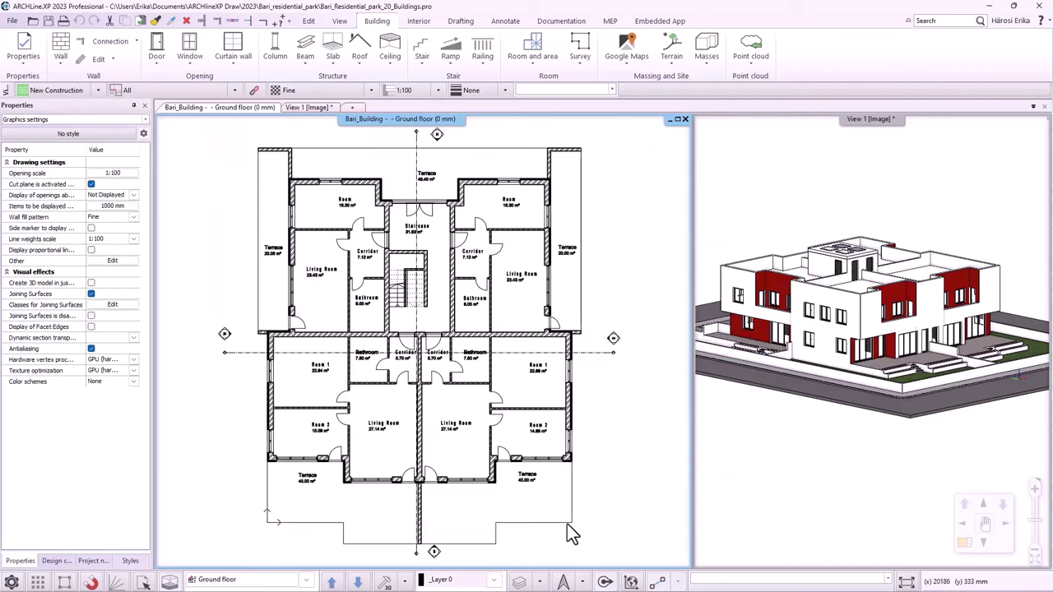
- Window-select the whole house plan across all floors
scroll(626, 503, "down", 8)
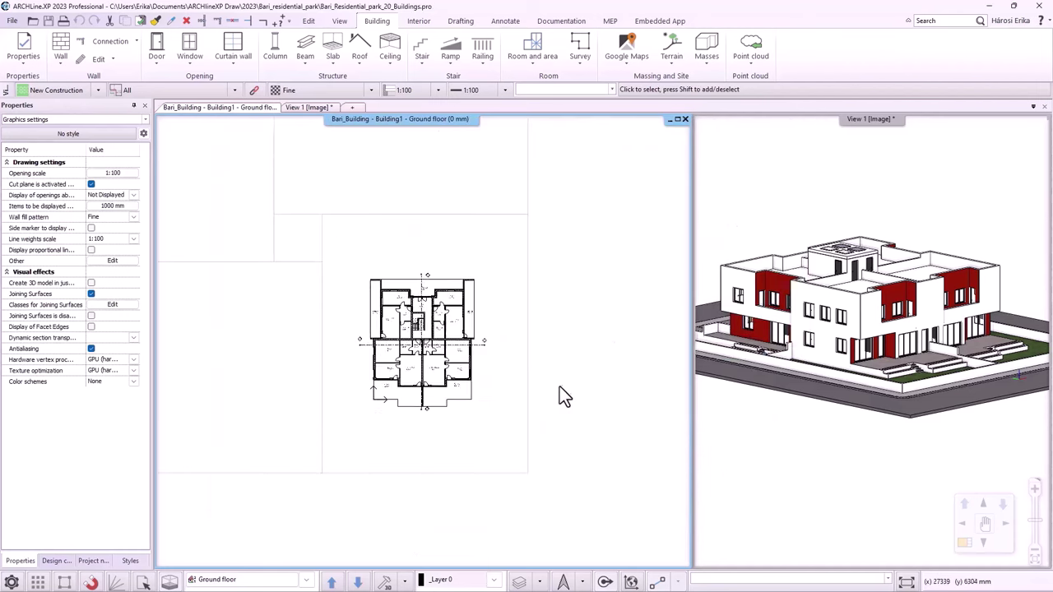
middle_click_drag(532, 362, 625, 443)
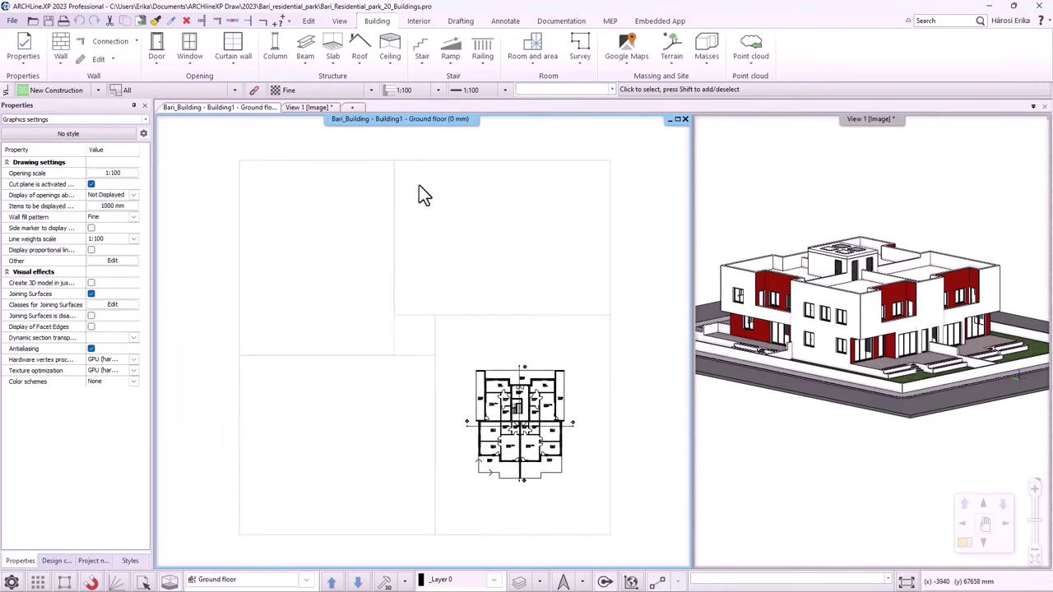
left_click(143, 582)
mouse_move(212, 360)
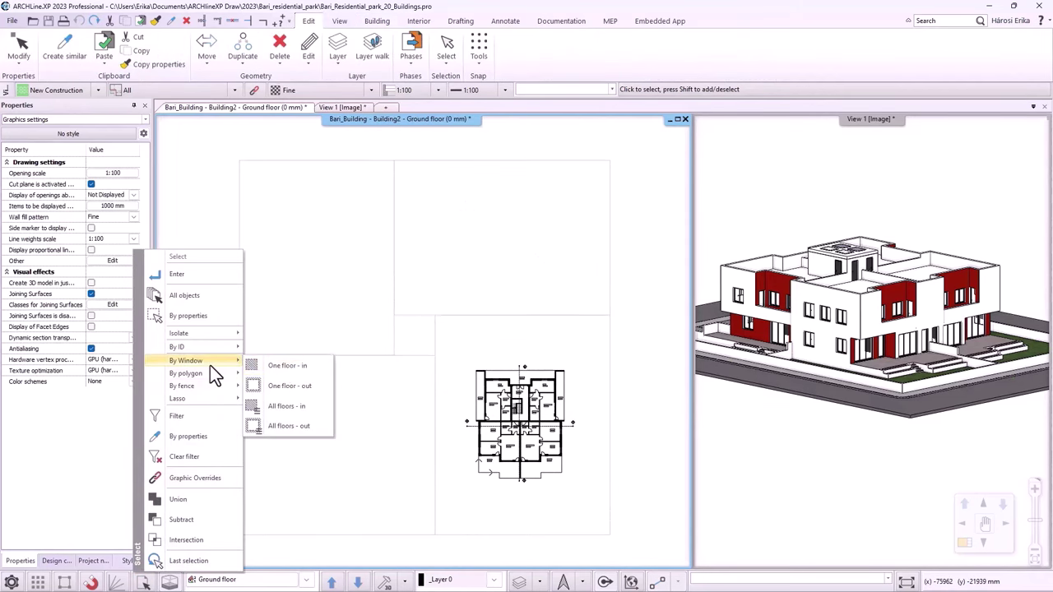
left_click(282, 406)
left_click(426, 305)
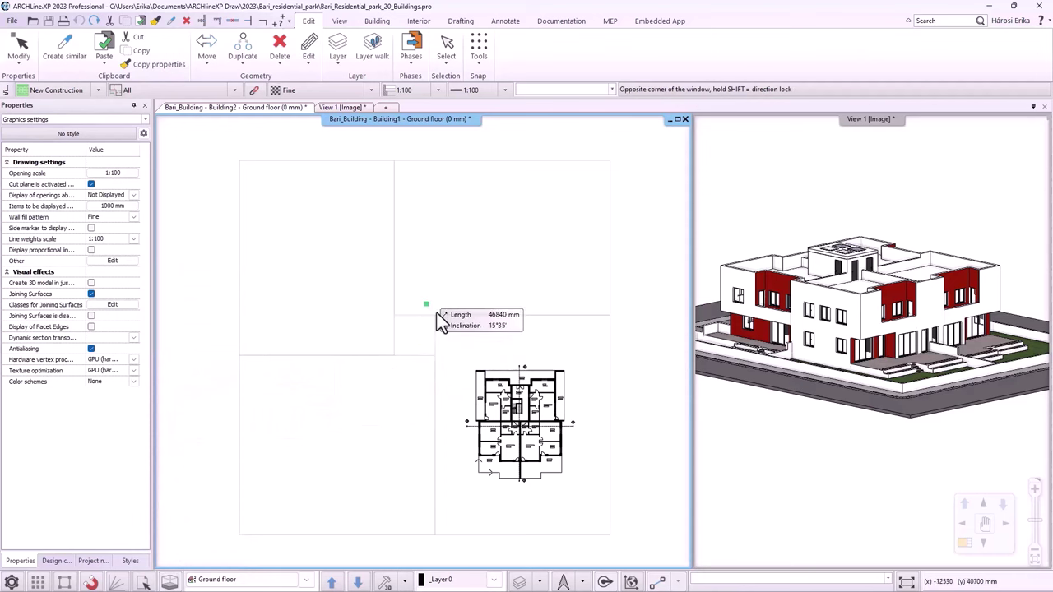
left_click(634, 544)
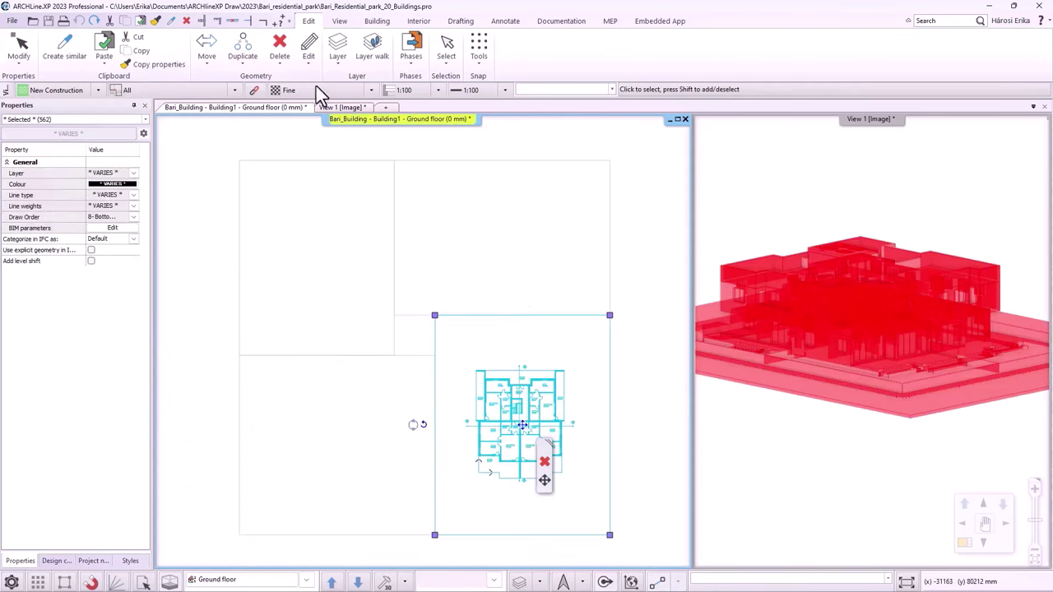
- Copy the selected house with its reference point at the sheet frame's lower corner
left_click(140, 52)
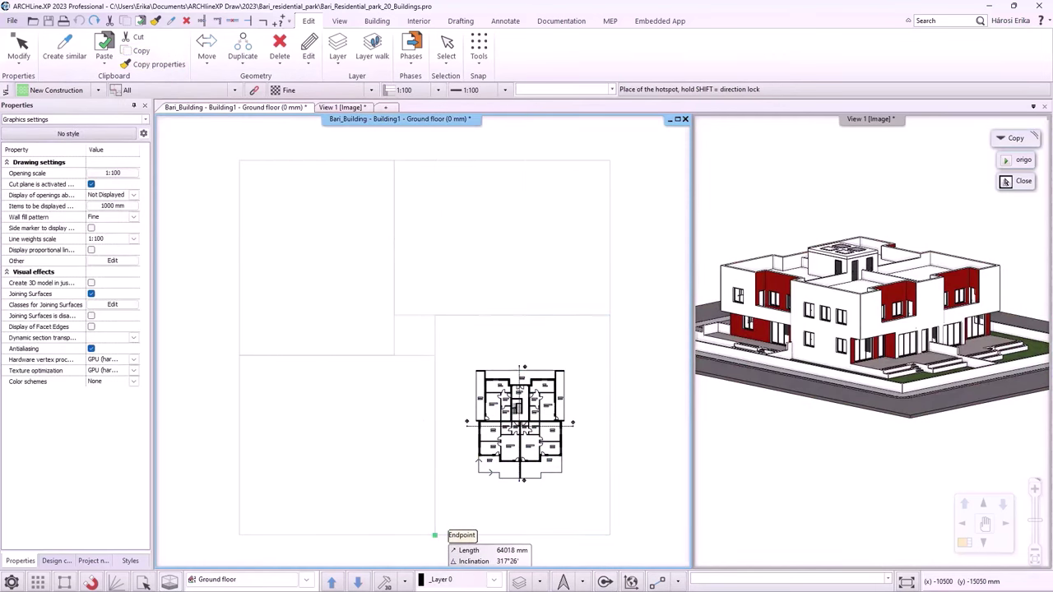
left_click(434, 536)
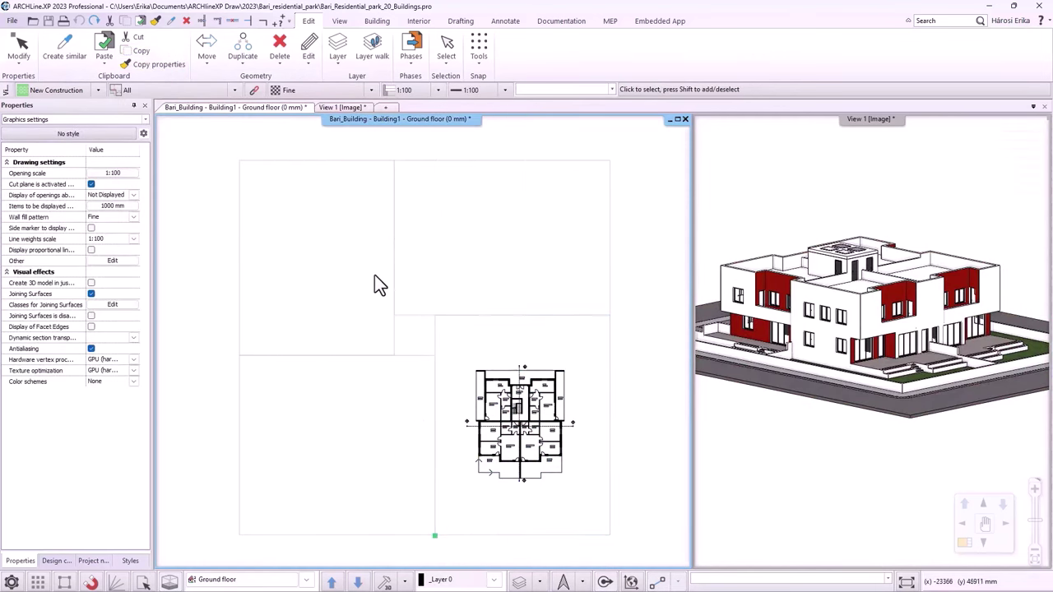
left_click(242, 580)
- Switch to Building2 and paste the house copy at the upper-left frame corner
left_click(584, 145)
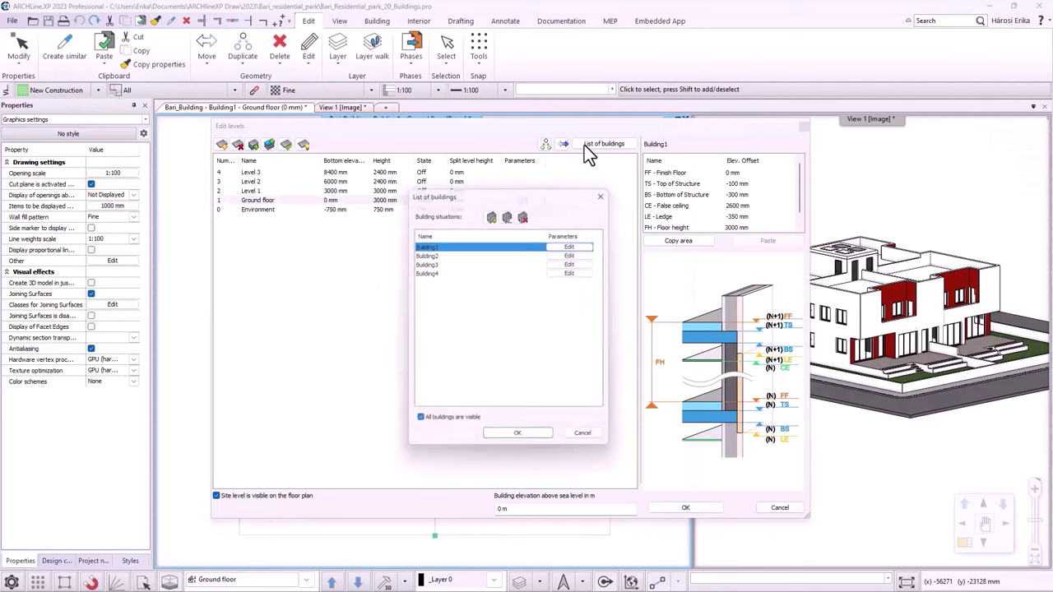
left_click(430, 254)
left_click(519, 441)
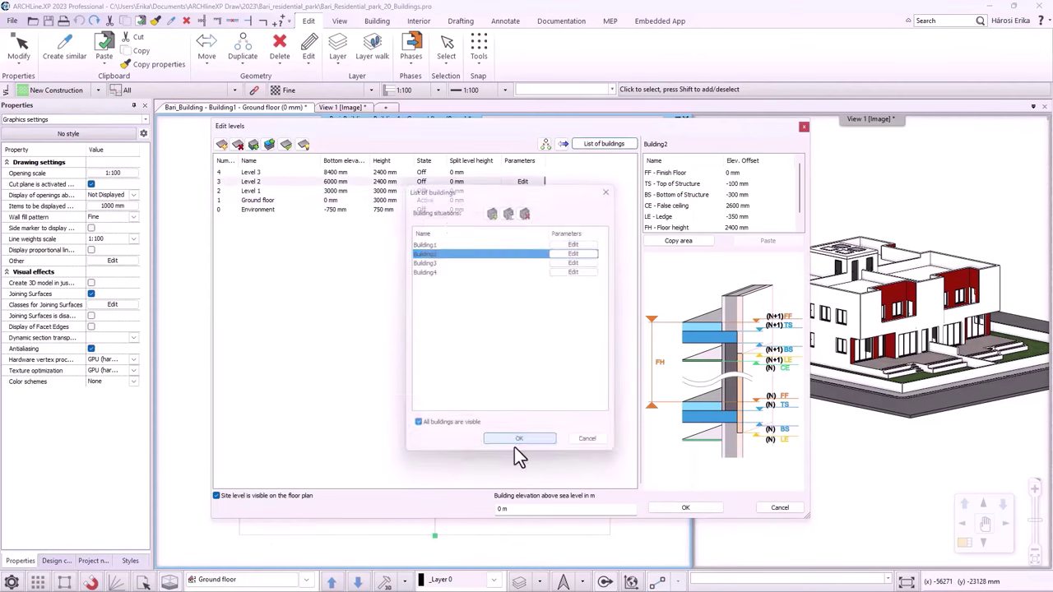
left_click(658, 508)
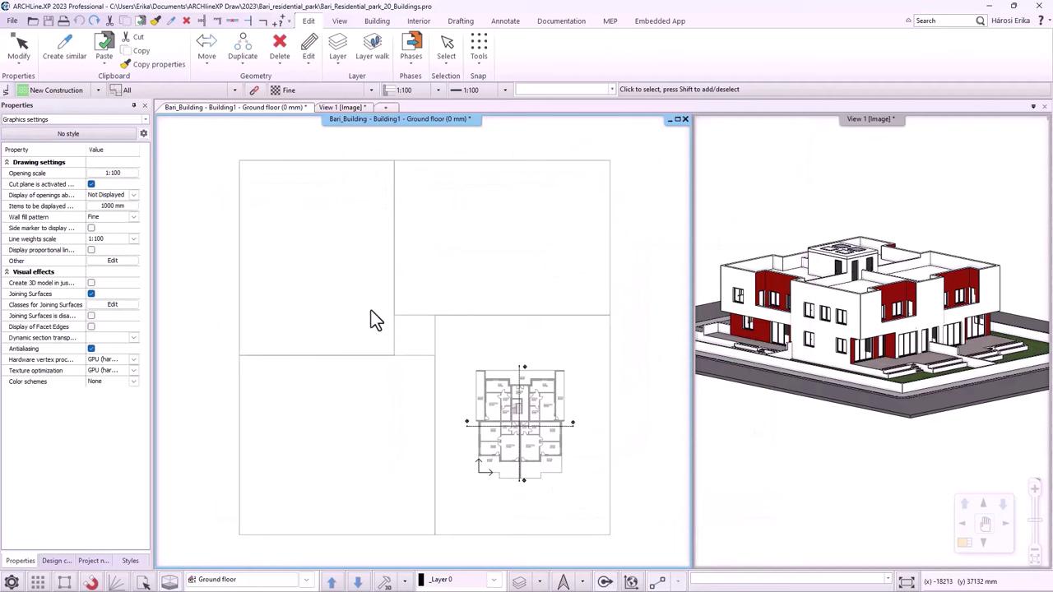
left_click(104, 46)
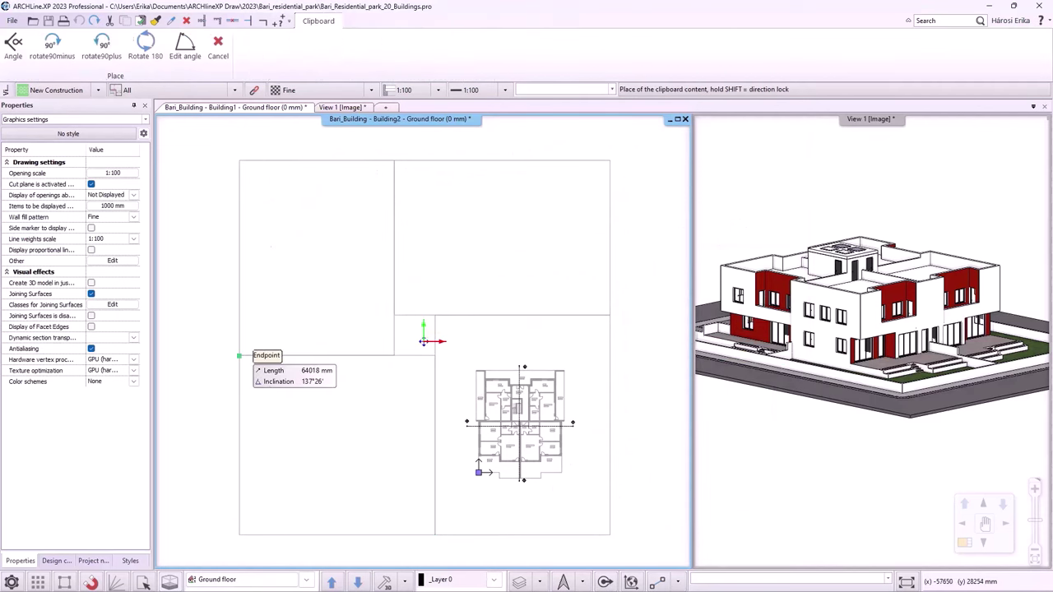
left_click(238, 355)
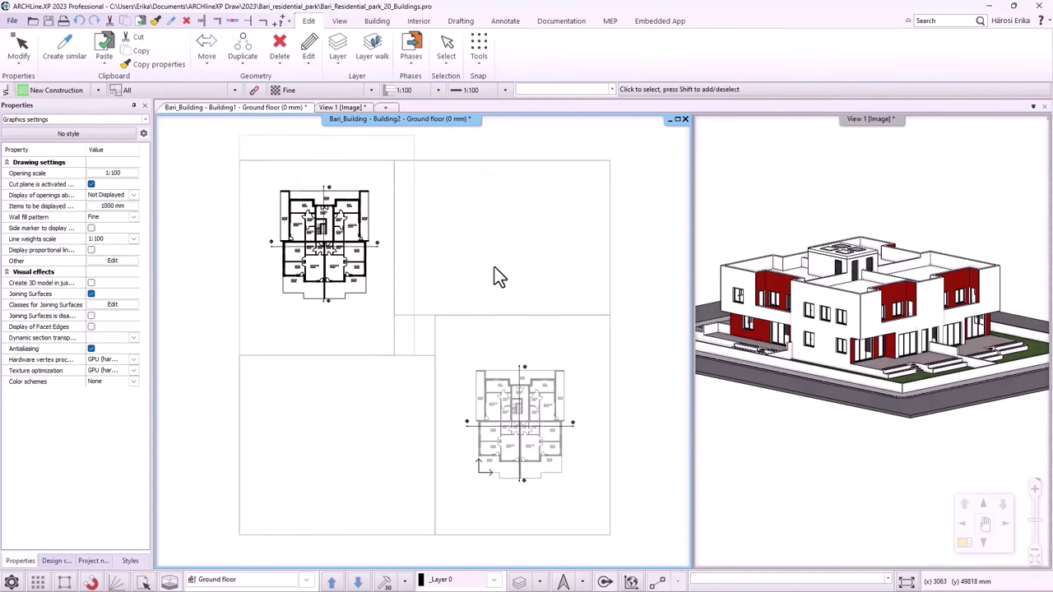
- Maximise the 3D view and orbit to see both houses
left_click(934, 547)
left_click(964, 543)
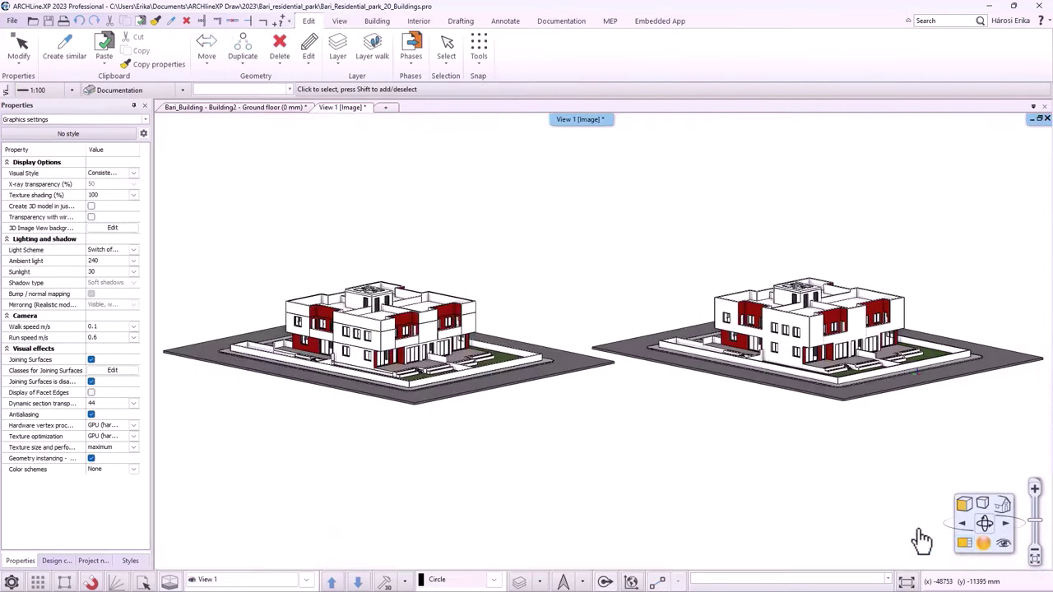
middle_click_drag(738, 441, 697, 459)
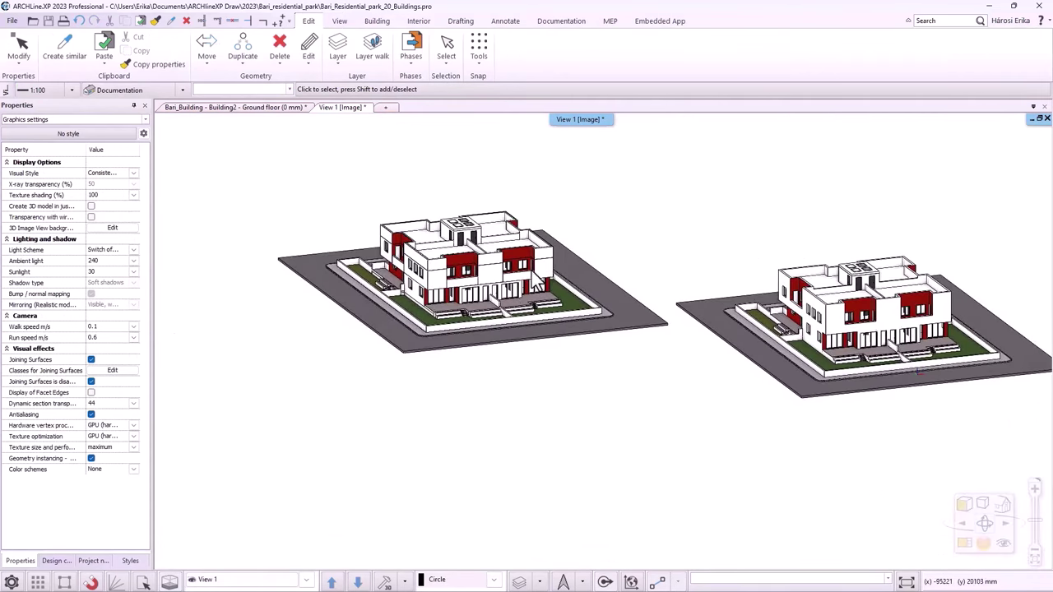
scroll(524, 290, "up", 5)
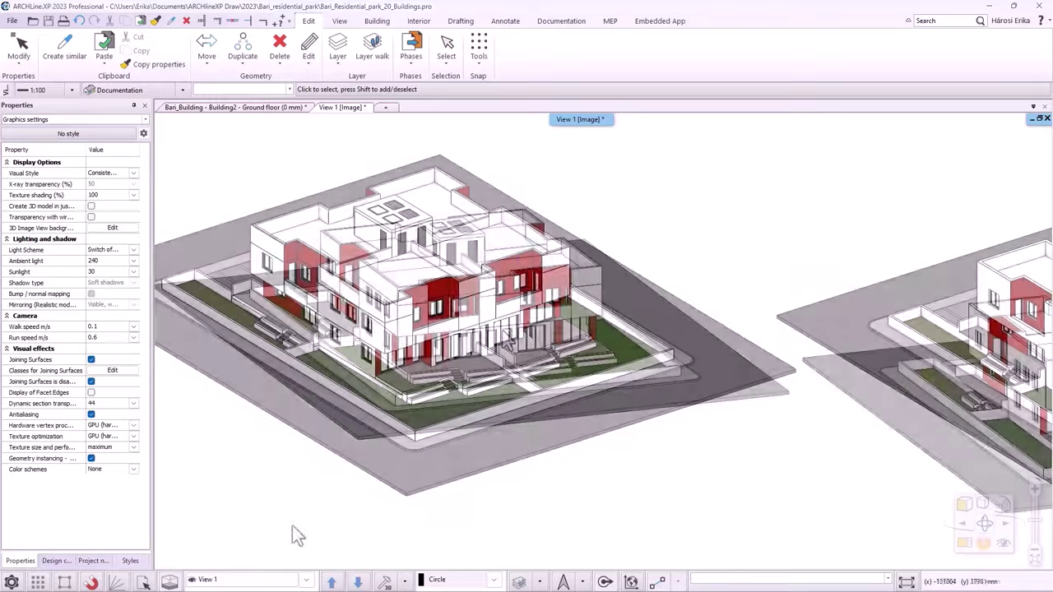
- Apply RAL Pearl black berry as tiling to the second house's accent walls
left_click(64, 562)
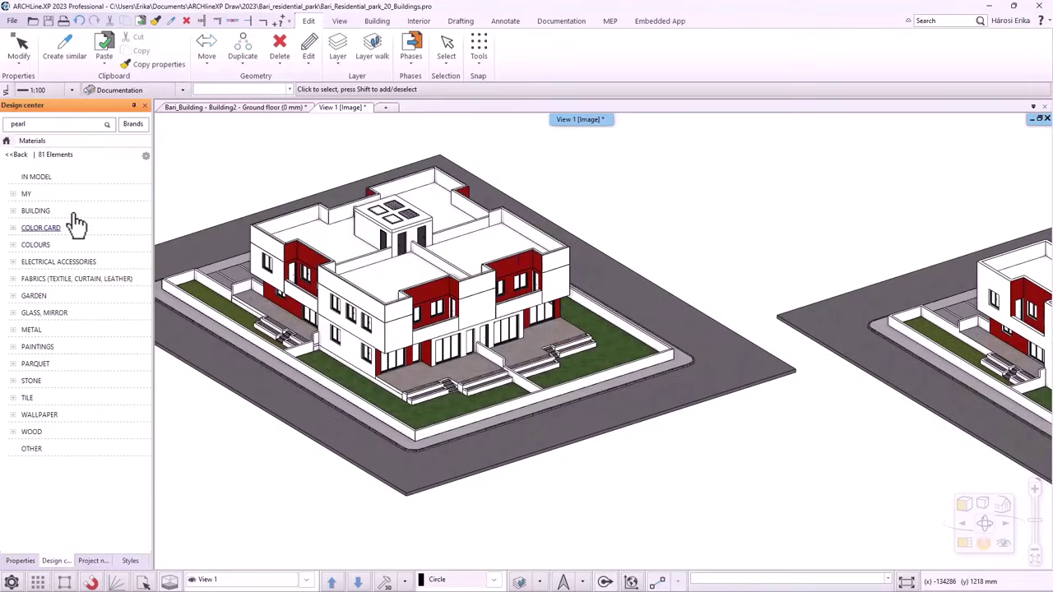
left_click(79, 179)
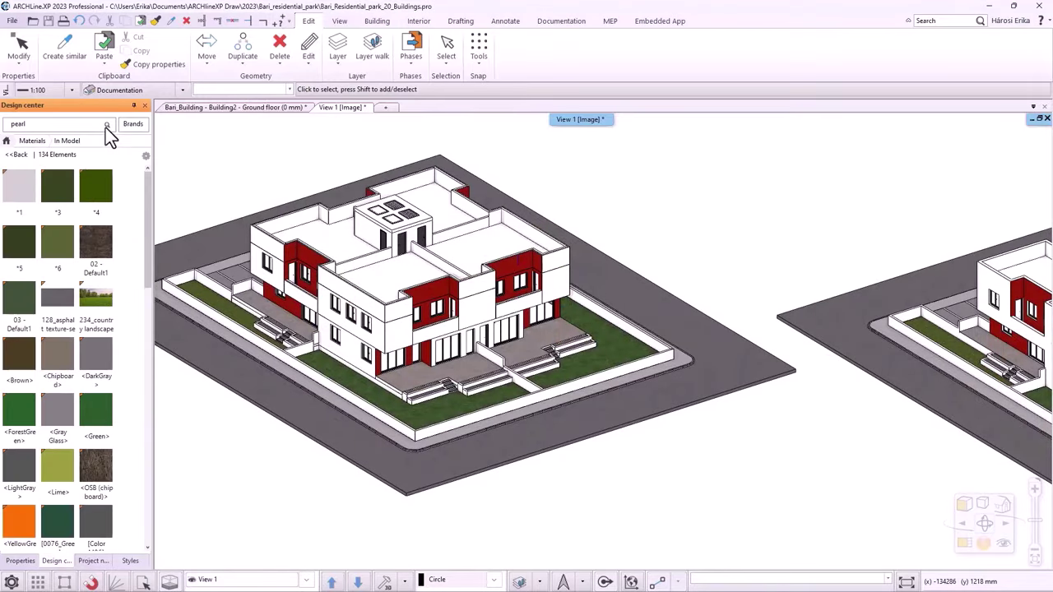
left_click(106, 125)
left_click_drag(18, 204, 482, 306)
left_click(481, 308)
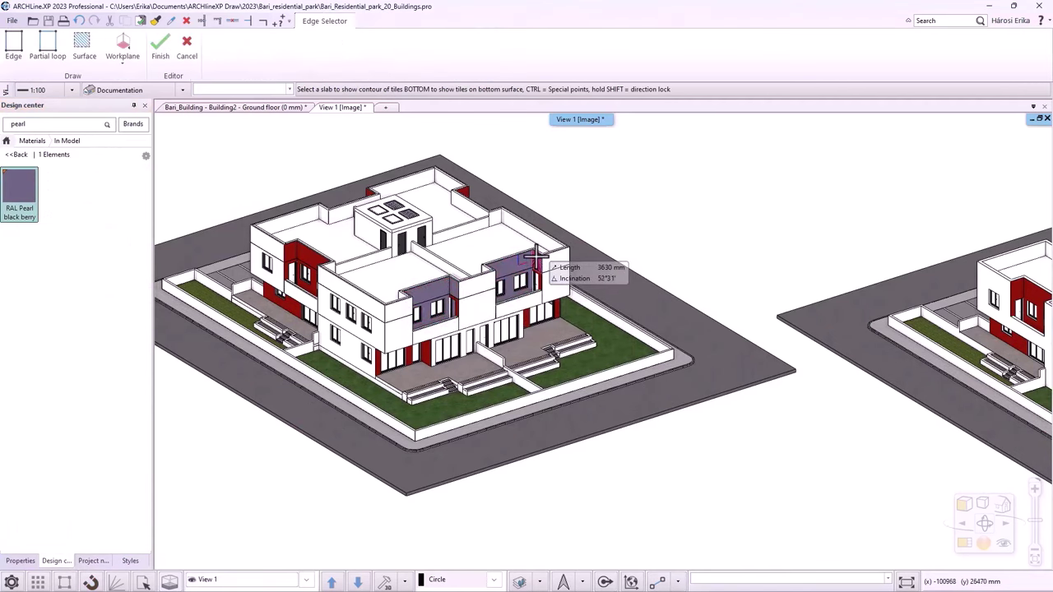
left_click(1004, 504)
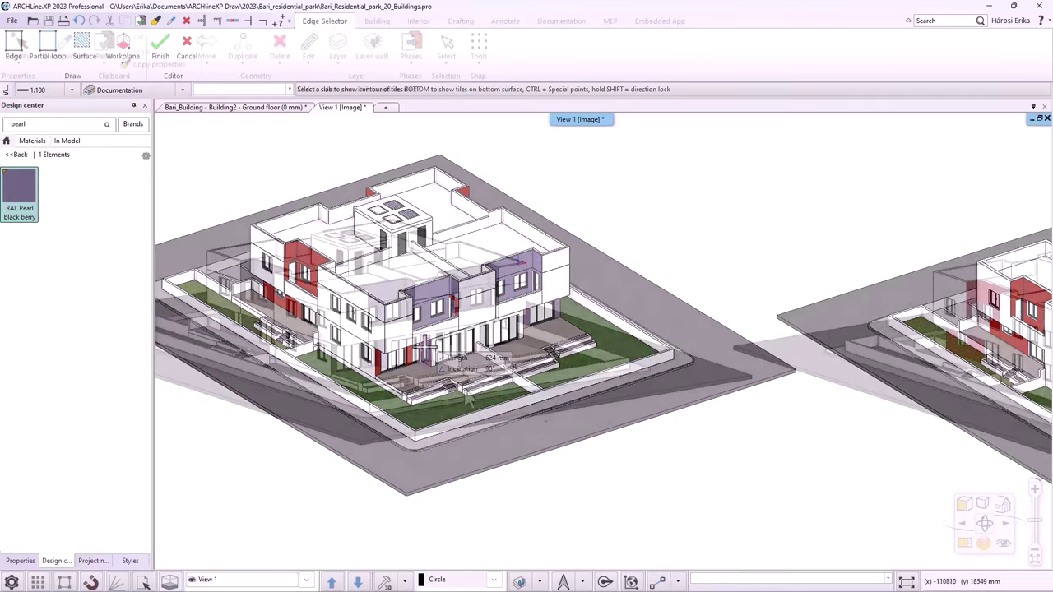
left_click(1010, 511)
left_click(932, 430)
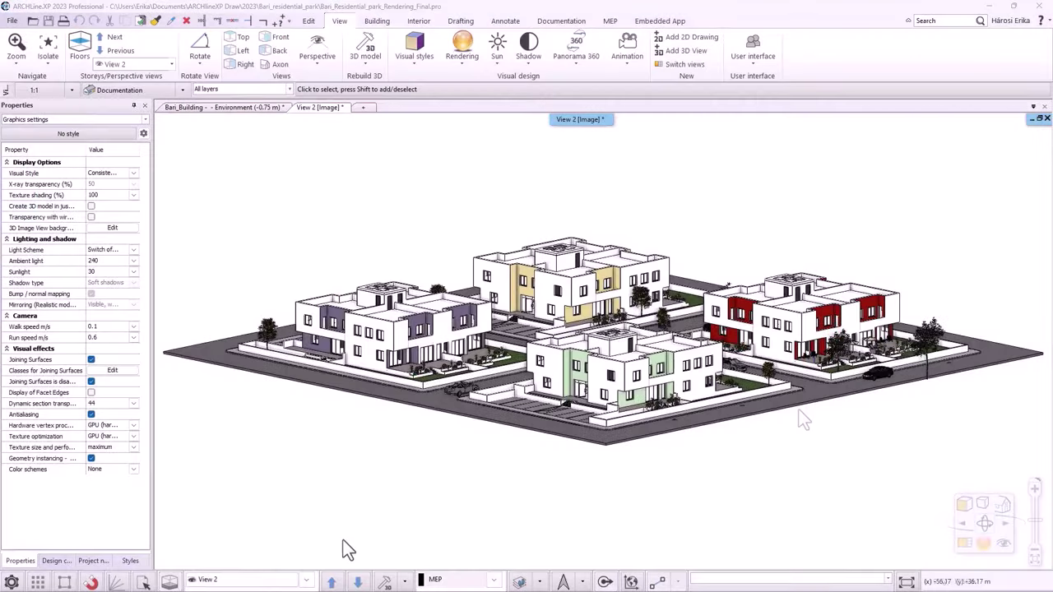
- Switch the 3D view from the External Rendering1 camera to the street-level External Rendering 2 camera
left_click(306, 581)
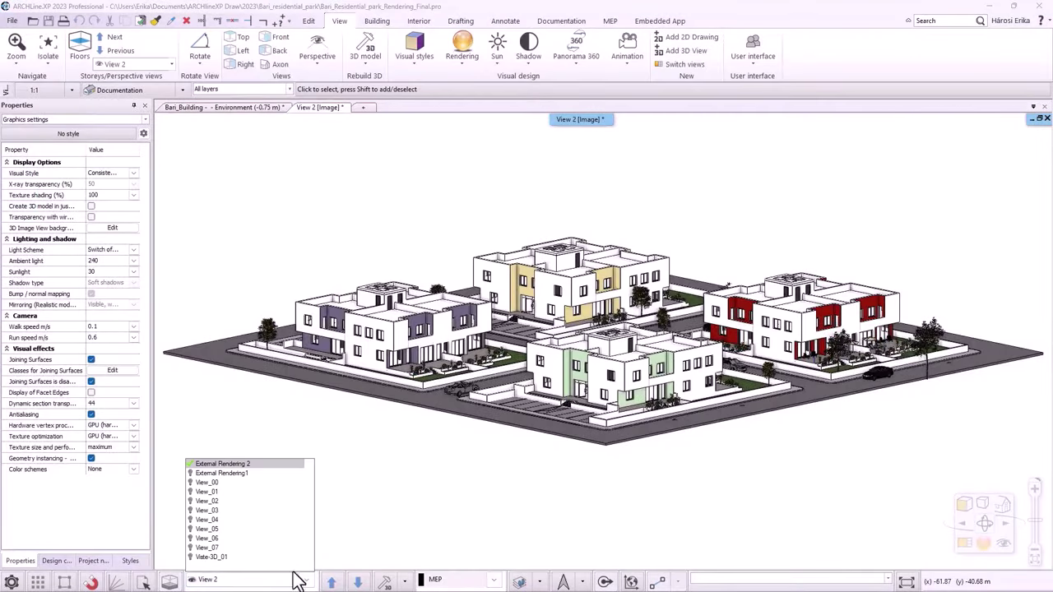
left_click(239, 472)
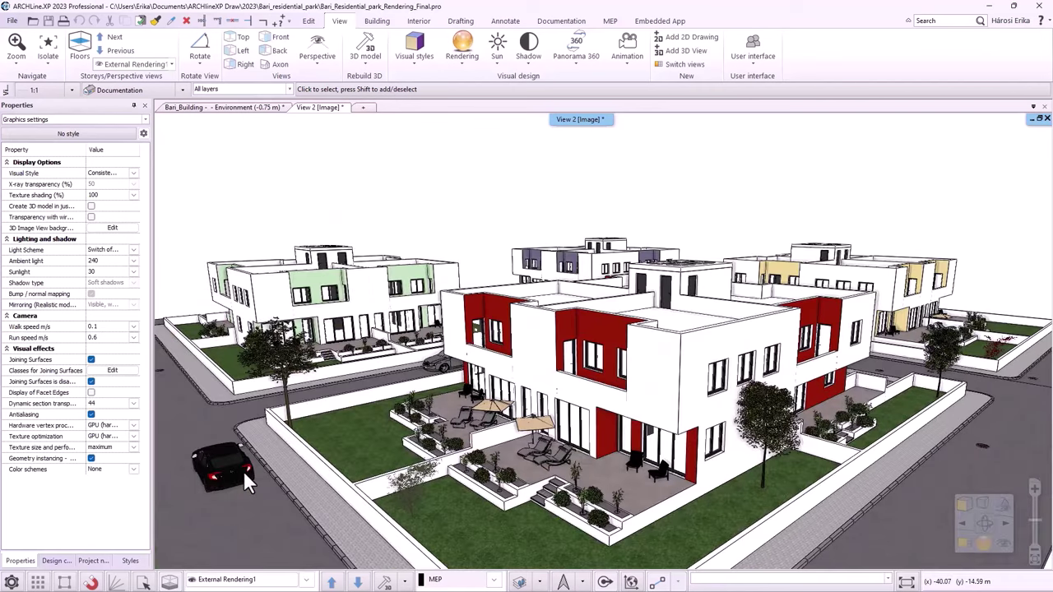
left_click(332, 584)
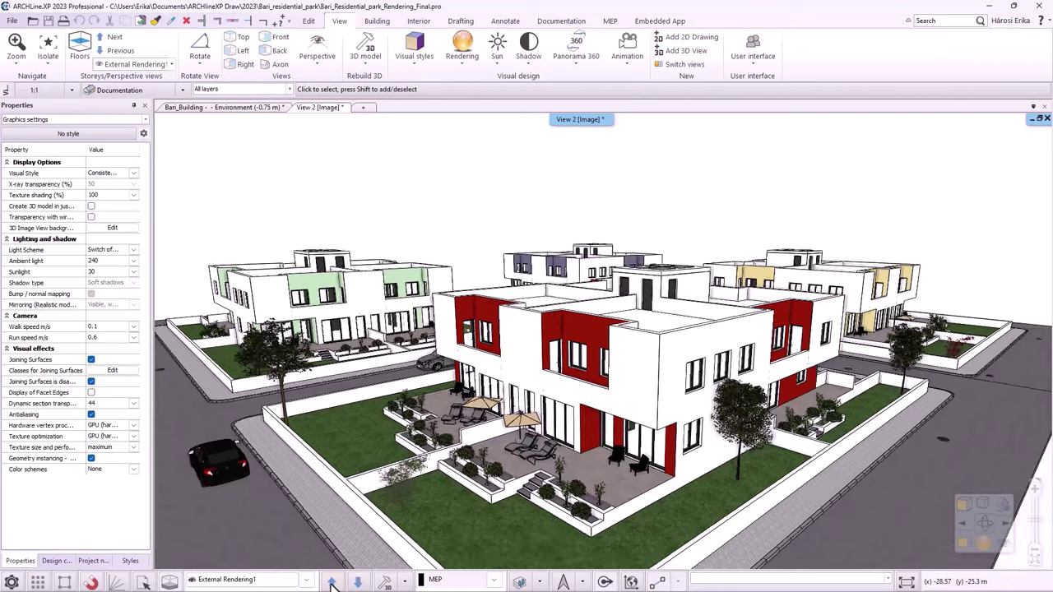
left_click(333, 584)
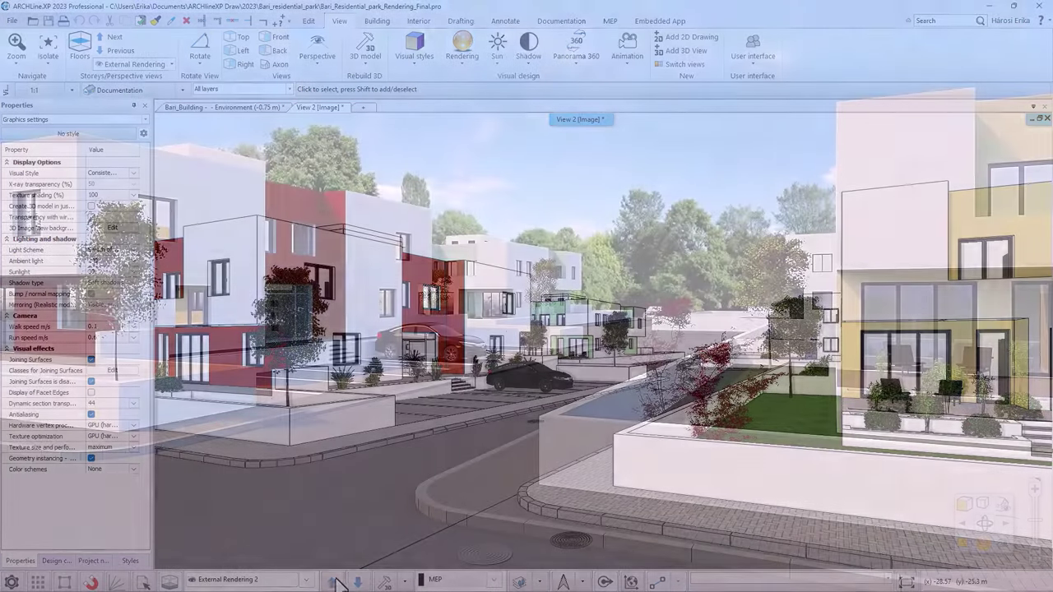